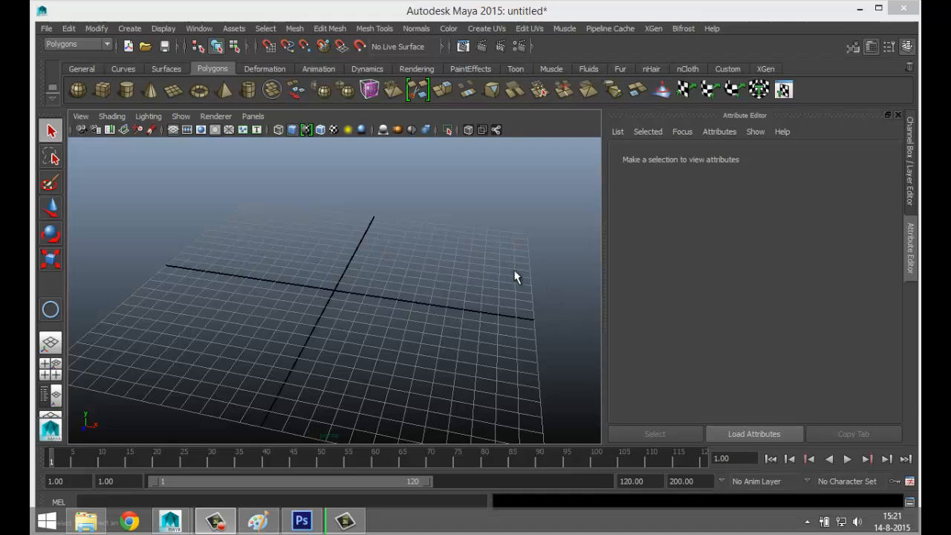
- Import chess pieces.jpg from the Desktop as an image plane in the front view
{"action": "left_click", "coordinate": [50, 369]}
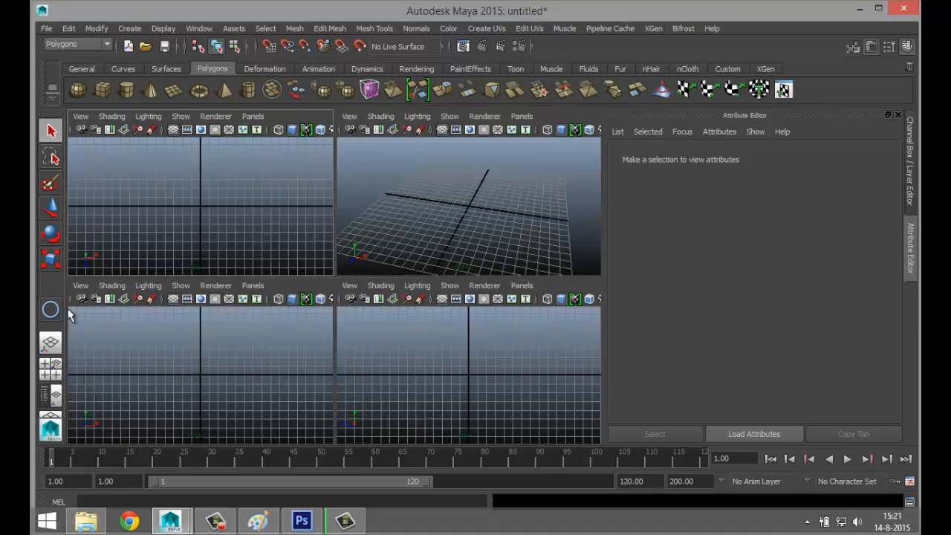
{"action": "left_click", "coordinate": [81, 285]}
{"action": "mouse_move", "coordinate": [219, 512]}
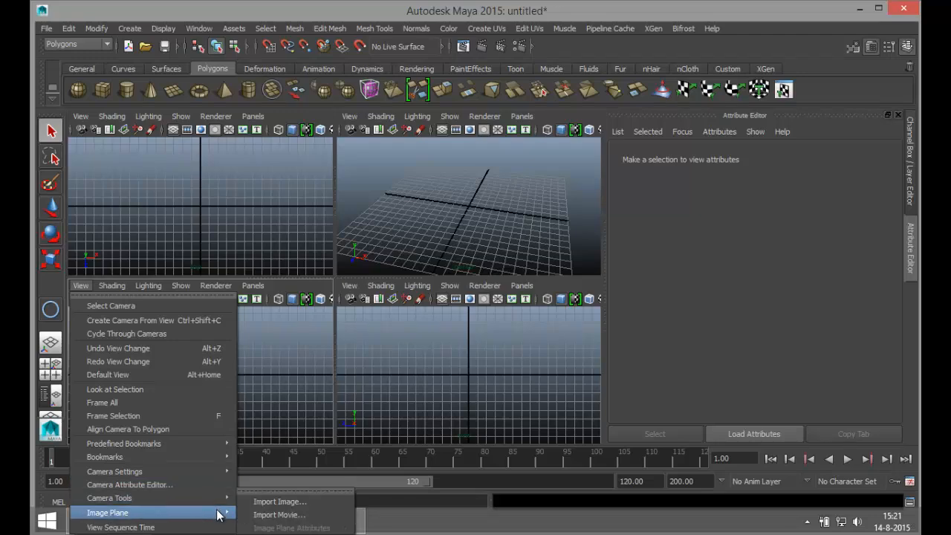
{"action": "left_click", "coordinate": [280, 502]}
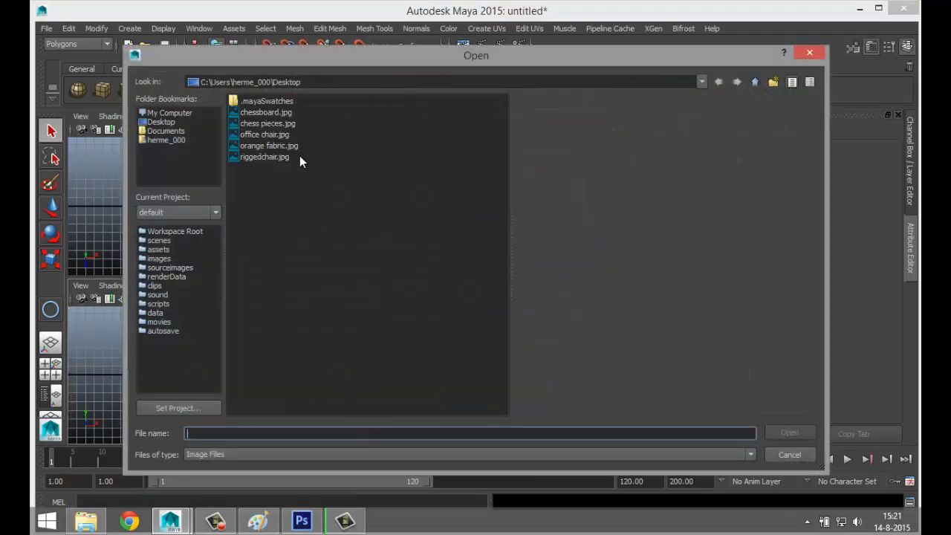
{"action": "left_click", "coordinate": [162, 121]}
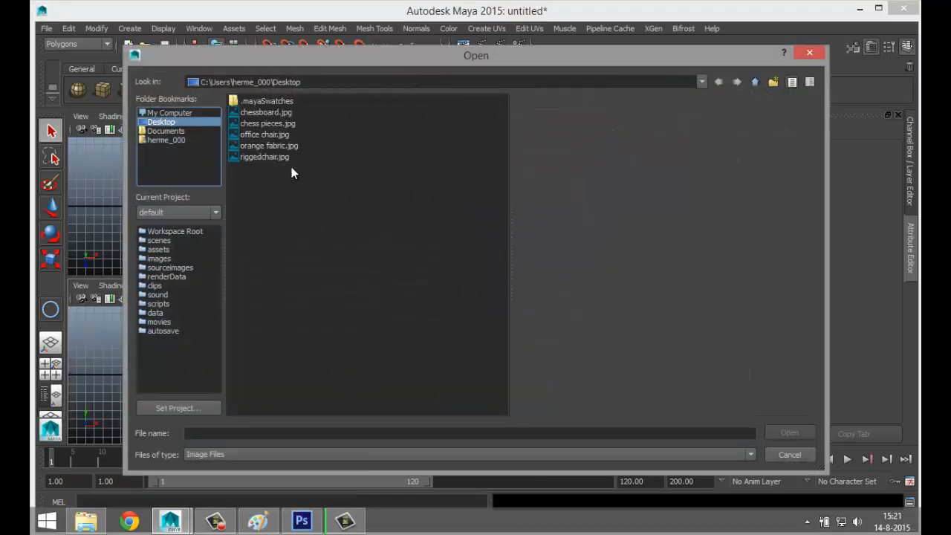
{"action": "left_click", "coordinate": [267, 124]}
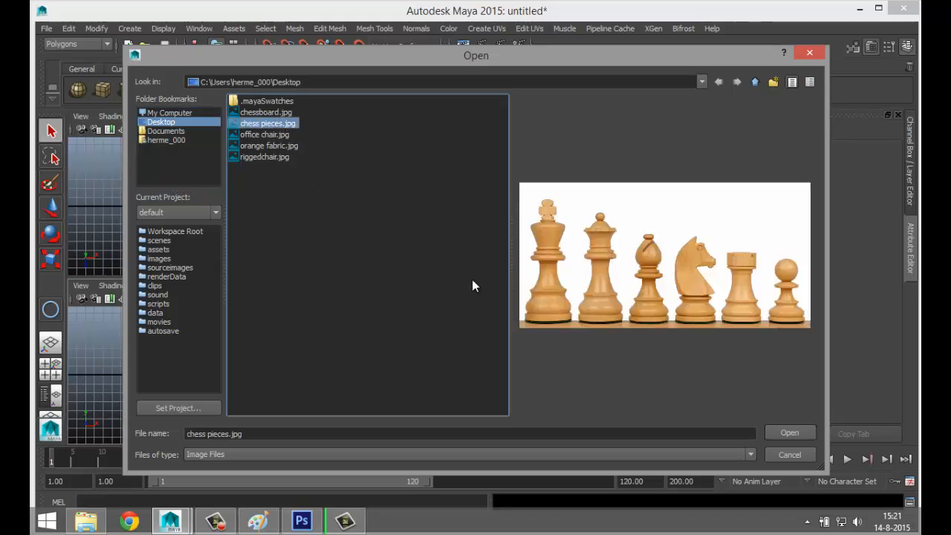
{"action": "left_click", "coordinate": [794, 431]}
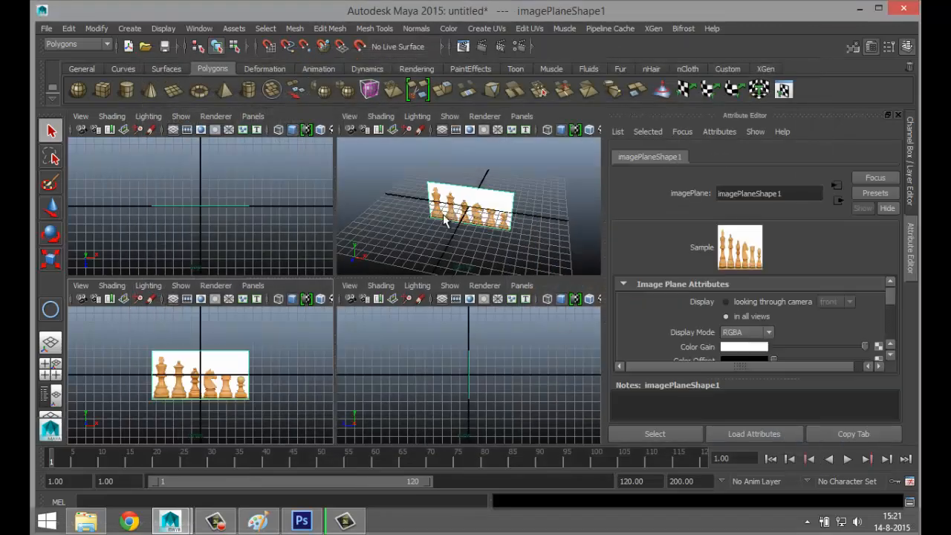
- Raise the image plane in the perspective view until its lower edge sits on the grid
{"action": "key", "text": "space"}
{"action": "scroll", "coordinate": [393, 339], "scroll_direction": "up", "scroll_amount": 4}
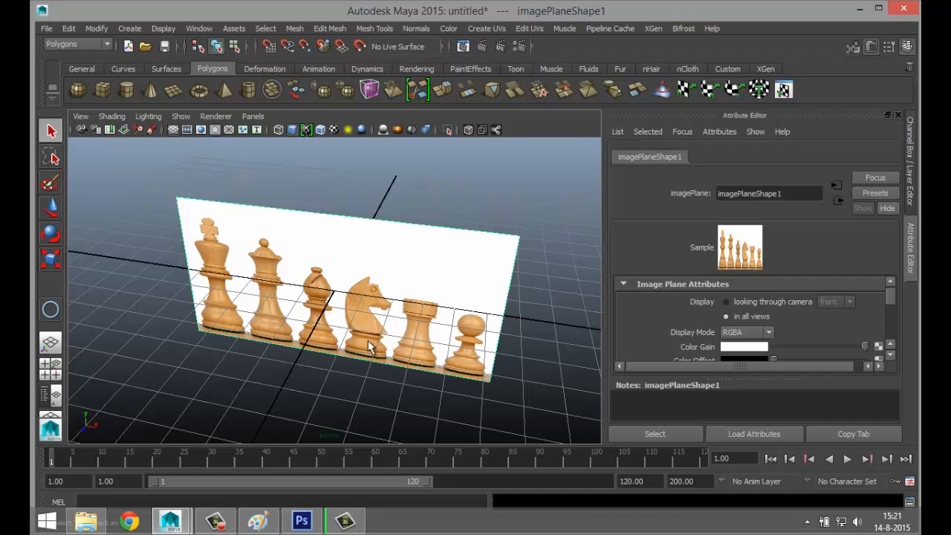
{"action": "left_click_drag", "start_coordinate": [341, 354], "coordinate": [388, 339], "text": "alt"}
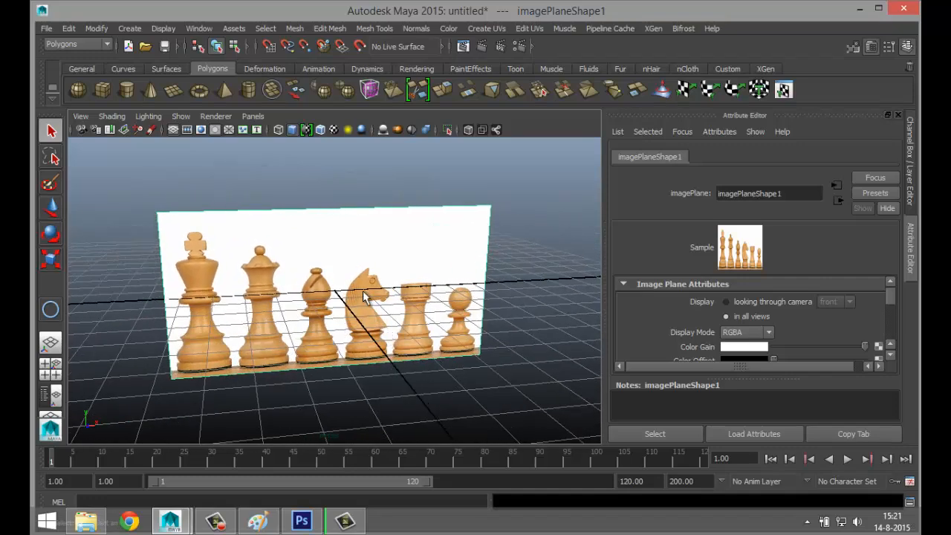
{"action": "key", "text": "w"}
{"action": "left_click_drag", "start_coordinate": [335, 219], "coordinate": [335, 127]}
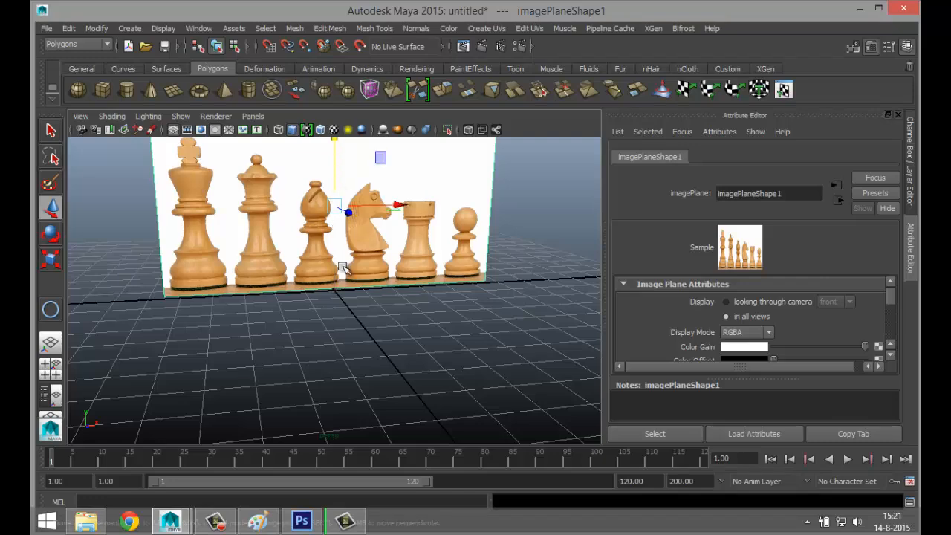
- Examine the chess piece reference image and how its lower edge meets the grid from several angles
{"action": "left_click_drag", "start_coordinate": [342, 268], "coordinate": [331, 288], "text": "alt"}
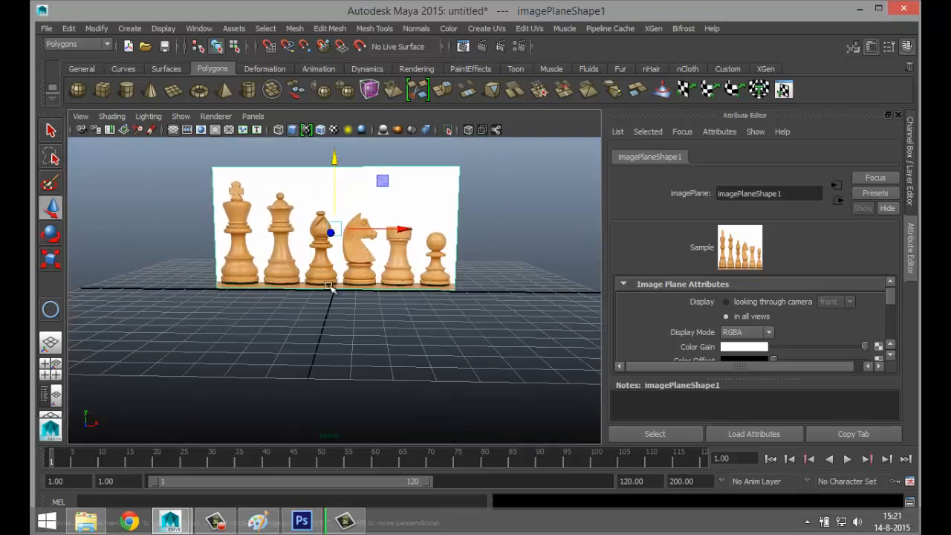
{"action": "mouse_move", "coordinate": [318, 290]}
{"action": "middle_mouse_down", "text": "alt"}
{"action": "mouse_move", "coordinate": [316, 309]}
{"action": "mouse_move", "coordinate": [329, 292]}
{"action": "middle_mouse_up", "text": "alt"}
{"action": "scroll", "coordinate": [330, 297], "scroll_direction": "up", "scroll_amount": 5}
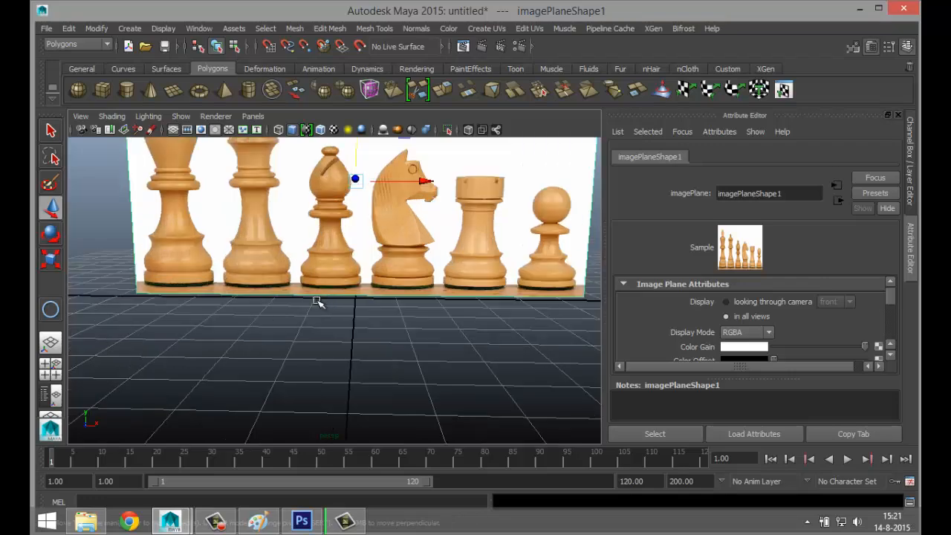
{"action": "left_click_drag", "start_coordinate": [275, 304], "coordinate": [293, 301], "text": "alt"}
{"action": "middle_click_drag", "start_coordinate": [287, 300], "coordinate": [321, 374], "text": "alt"}
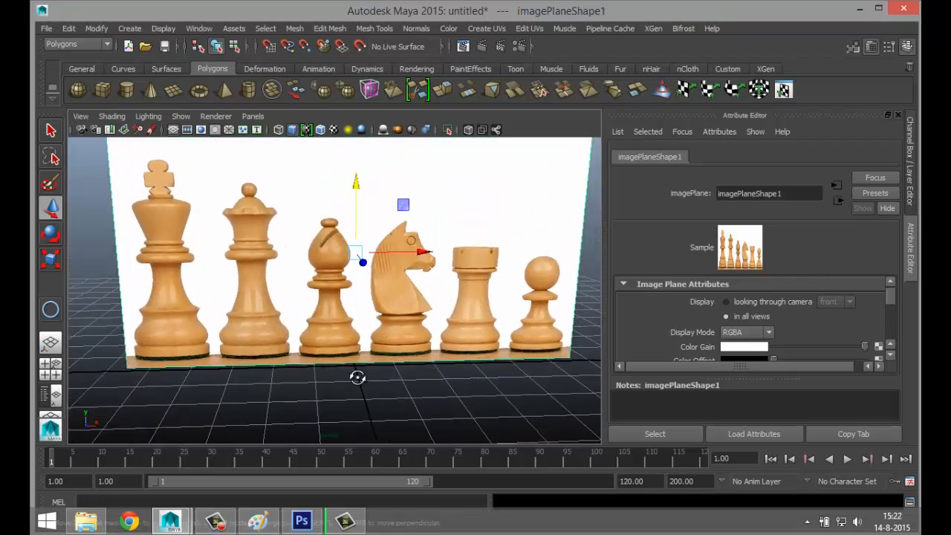
{"action": "left_click_drag", "start_coordinate": [358, 377], "coordinate": [354, 378], "text": "alt"}
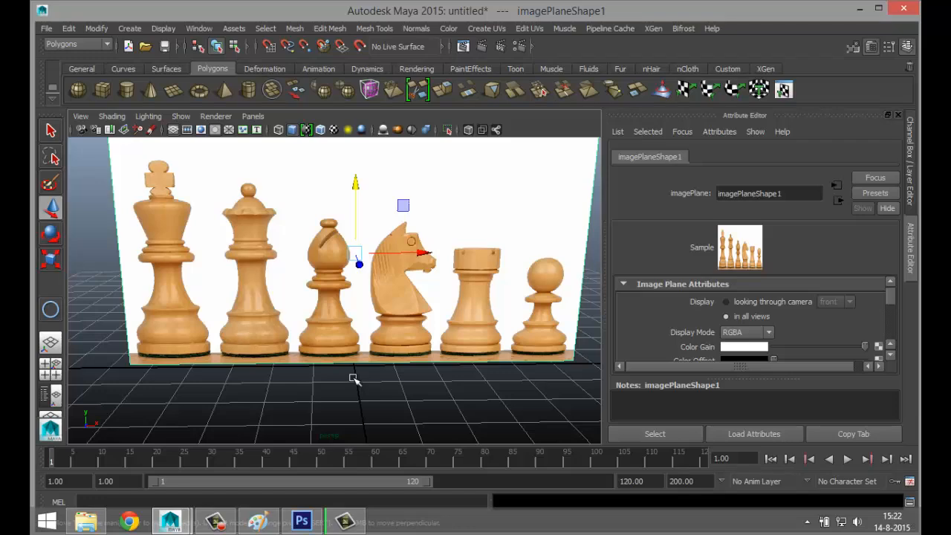
{"action": "left_click_drag", "start_coordinate": [339, 354], "coordinate": [332, 385], "text": "alt"}
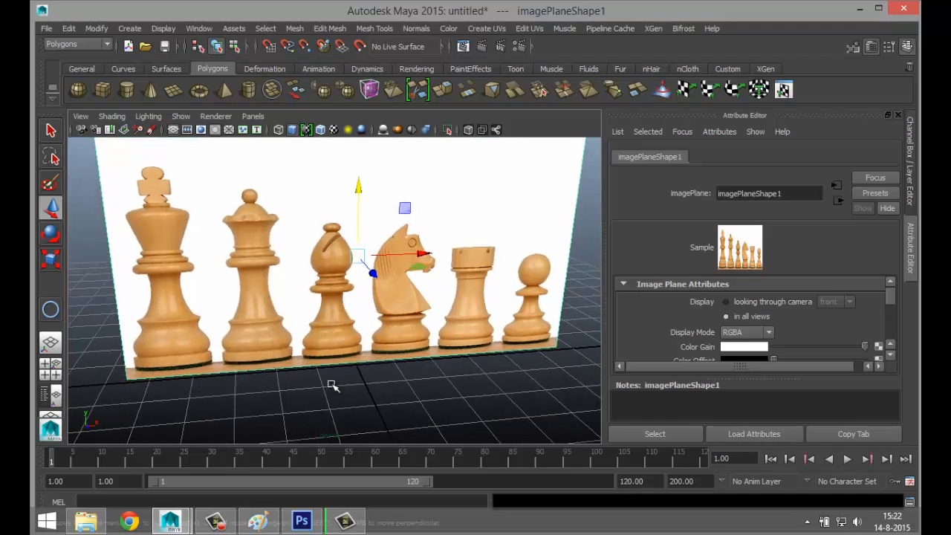
{"action": "middle_click_drag", "start_coordinate": [314, 375], "coordinate": [329, 370], "text": "alt"}
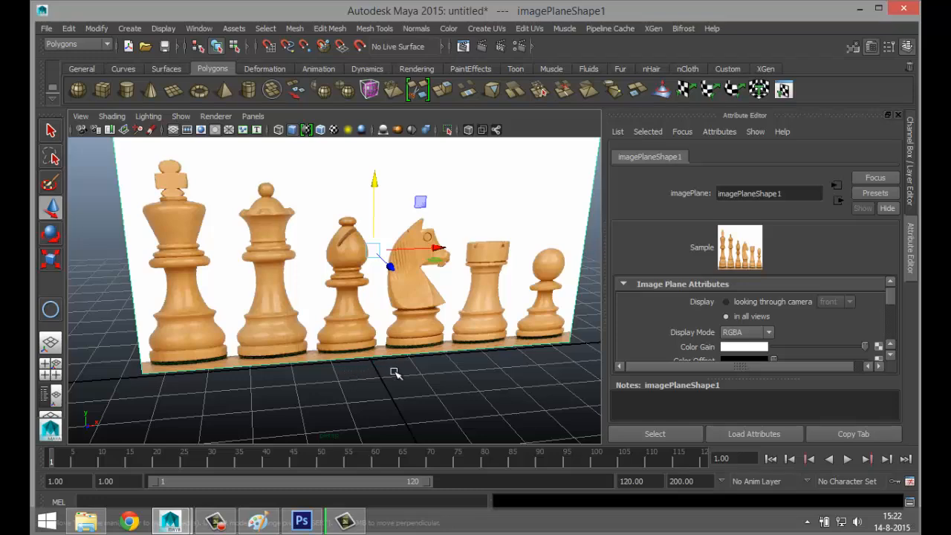
{"action": "scroll", "coordinate": [394, 374], "scroll_direction": "down", "scroll_amount": 5}
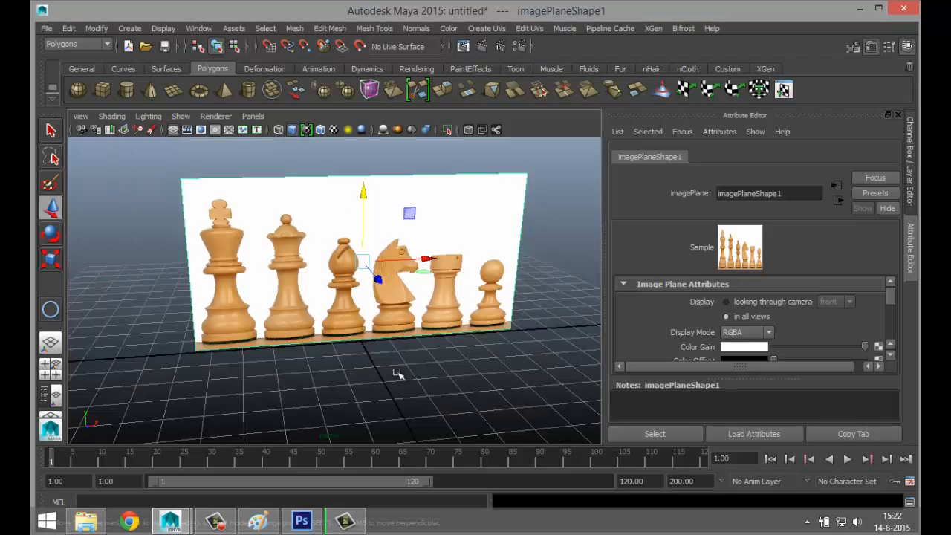
- Create a polygon cylinder about 1.31 in radius and 5.31 high, and place it over the king in the front view
{"action": "left_click", "coordinate": [127, 90]}
{"action": "left_click_drag", "start_coordinate": [267, 400], "coordinate": [272, 228]}
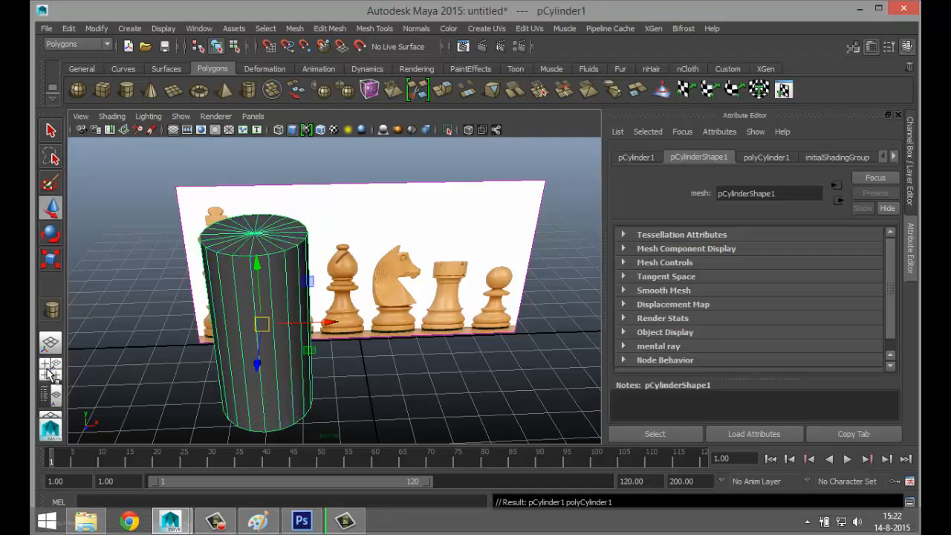
{"action": "left_click", "coordinate": [49, 366]}
{"action": "key", "text": "space"}
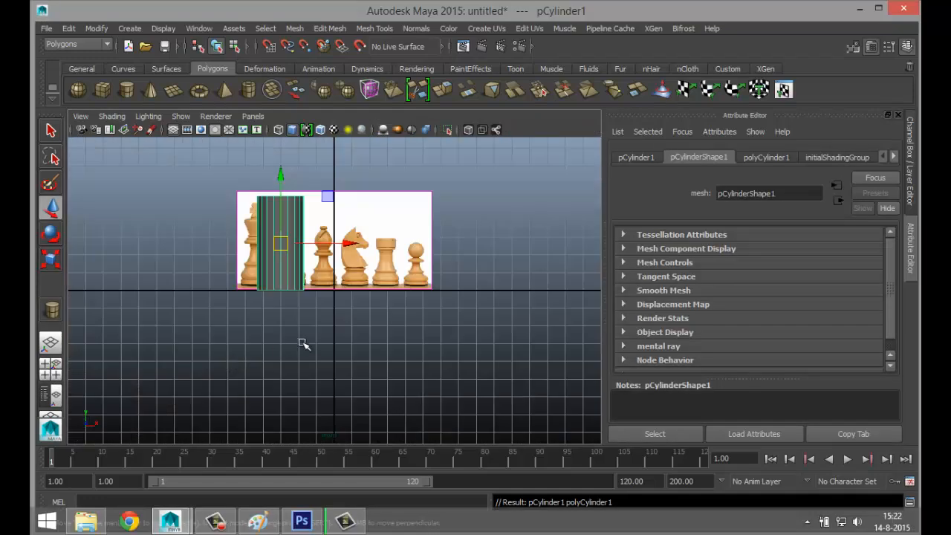
{"action": "scroll", "coordinate": [294, 341], "scroll_direction": "down", "scroll_amount": 2}
{"action": "middle_click_drag", "start_coordinate": [287, 339], "coordinate": [346, 372], "text": "alt"}
{"action": "scroll", "coordinate": [348, 370], "scroll_direction": "up", "scroll_amount": 3}
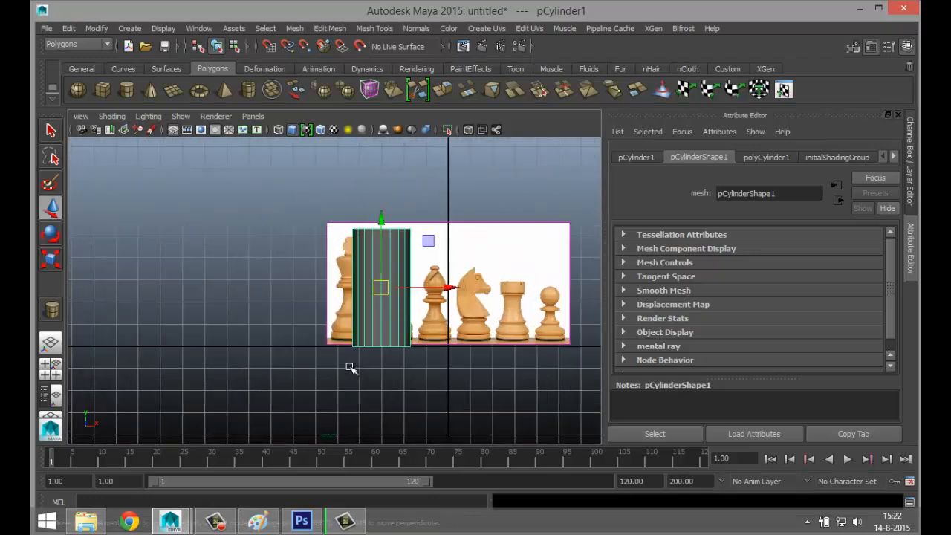
{"action": "scroll", "coordinate": [350, 368], "scroll_direction": "up", "scroll_amount": 4}
{"action": "left_click_drag", "start_coordinate": [495, 285], "coordinate": [437, 285]}
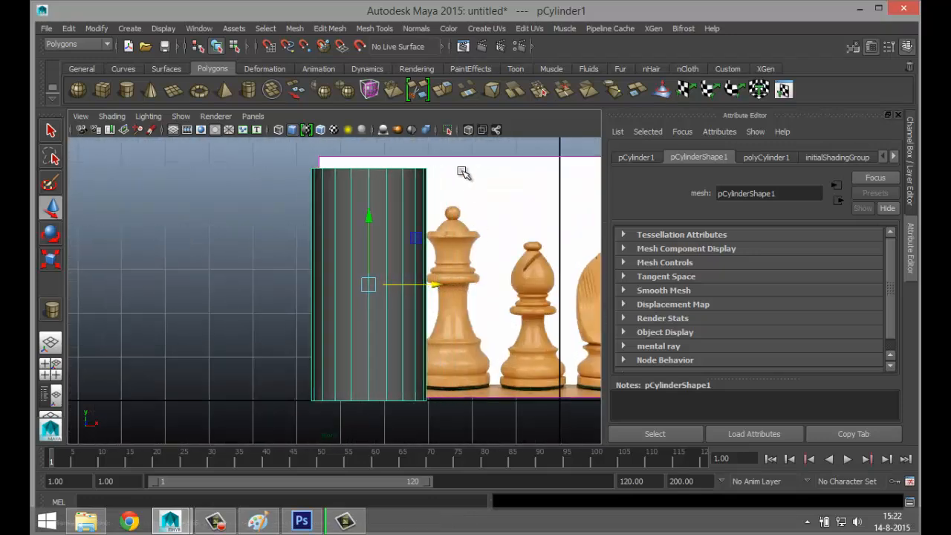
- Turn on X-ray shading in the front view and scale the cylinder down uniformly to the width of the king's base
{"action": "left_click", "coordinate": [465, 130]}
{"action": "scroll", "coordinate": [442, 299], "scroll_direction": "up", "scroll_amount": 2}
{"action": "scroll", "coordinate": [447, 320], "scroll_direction": "up", "scroll_amount": 1}
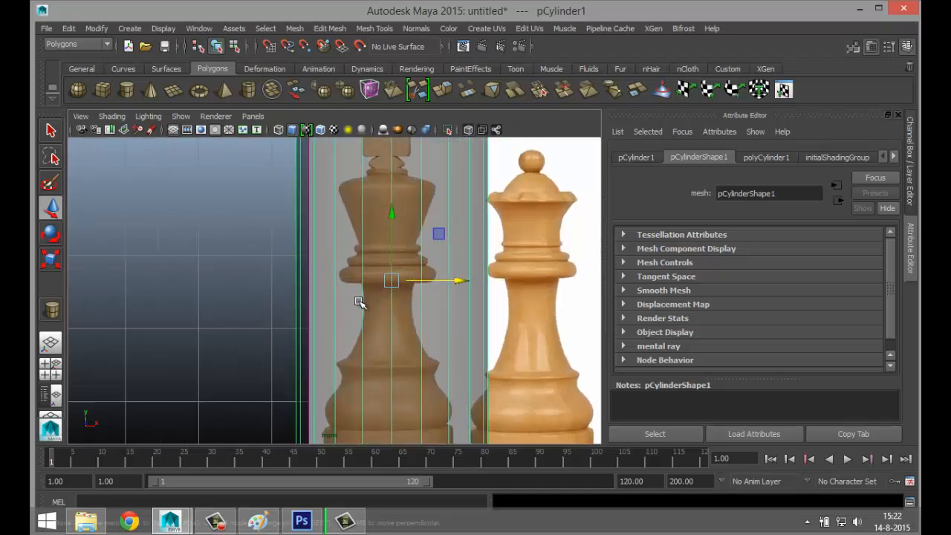
{"action": "middle_click_drag", "start_coordinate": [376, 331], "coordinate": [317, 296], "text": "alt"}
{"action": "scroll", "coordinate": [316, 300], "scroll_direction": "down", "scroll_amount": 4}
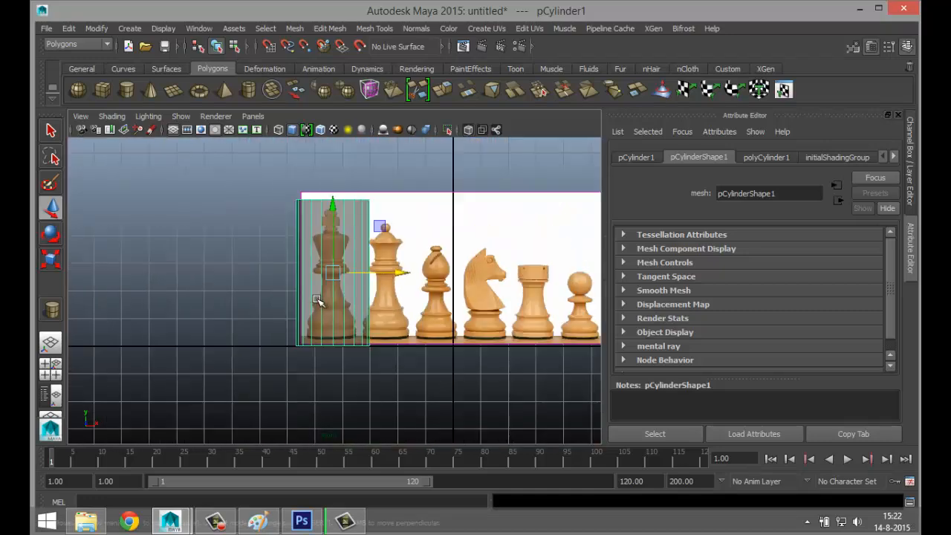
{"action": "key", "text": "r"}
{"action": "scroll", "coordinate": [331, 286], "scroll_direction": "up", "scroll_amount": 3}
{"action": "left_click_drag", "start_coordinate": [331, 255], "coordinate": [279, 253]}
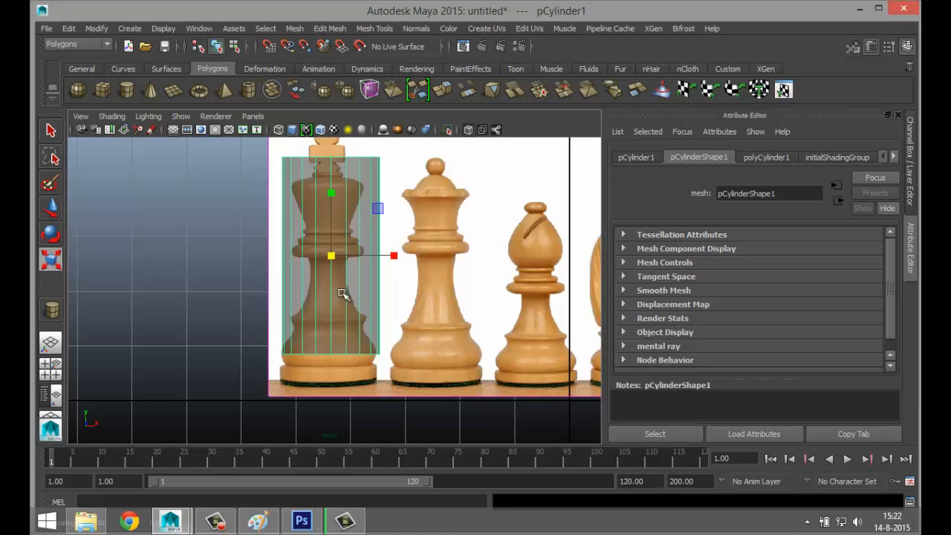
- Centre the cylinder on the king and lower it until its underside meets the bottom of the king's base
{"action": "key", "text": "w"}
{"action": "left_click_drag", "start_coordinate": [399, 257], "coordinate": [397, 257]}
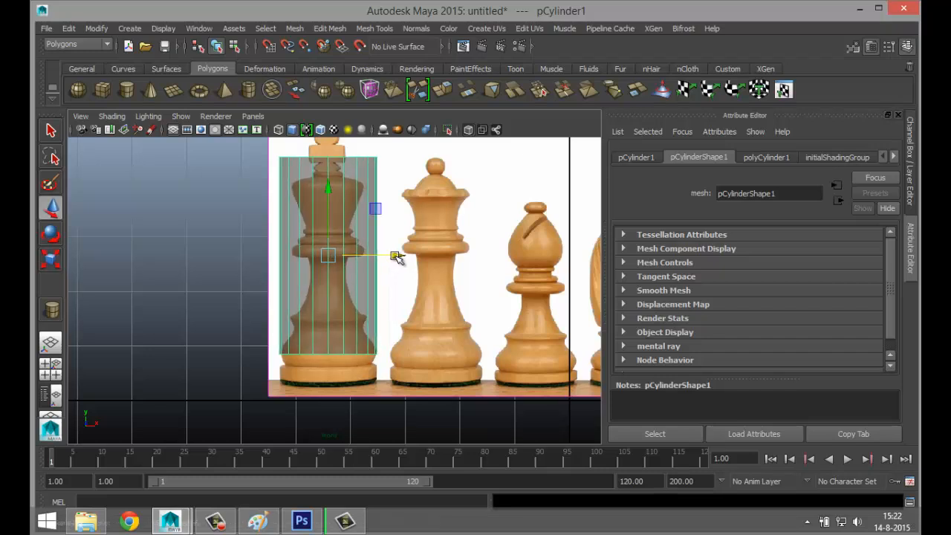
{"action": "left_click_drag", "start_coordinate": [329, 188], "coordinate": [332, 219]}
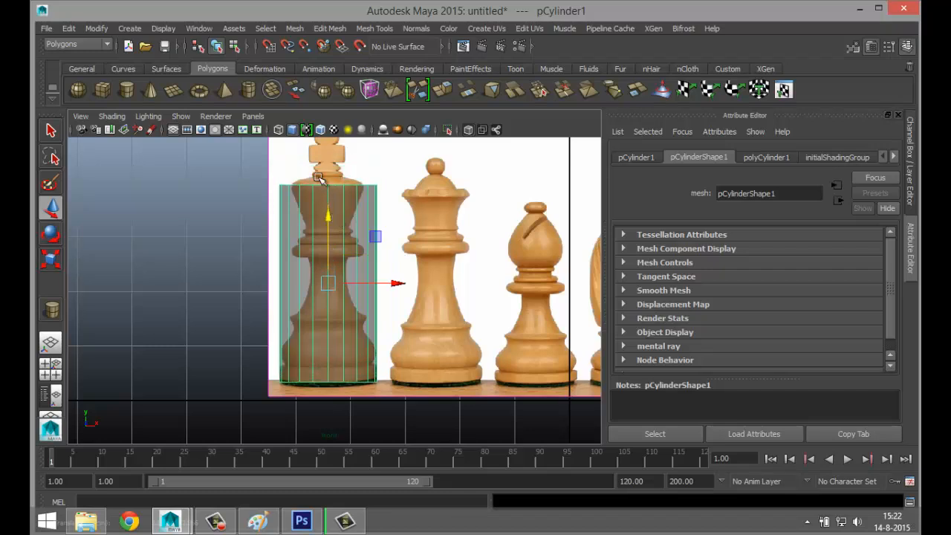
- Select the cylinder's upper ring of vertices and lower it to the top of the king's bottom rim
{"action": "right_click_drag", "start_coordinate": [322, 191], "coordinate": [268, 187]}
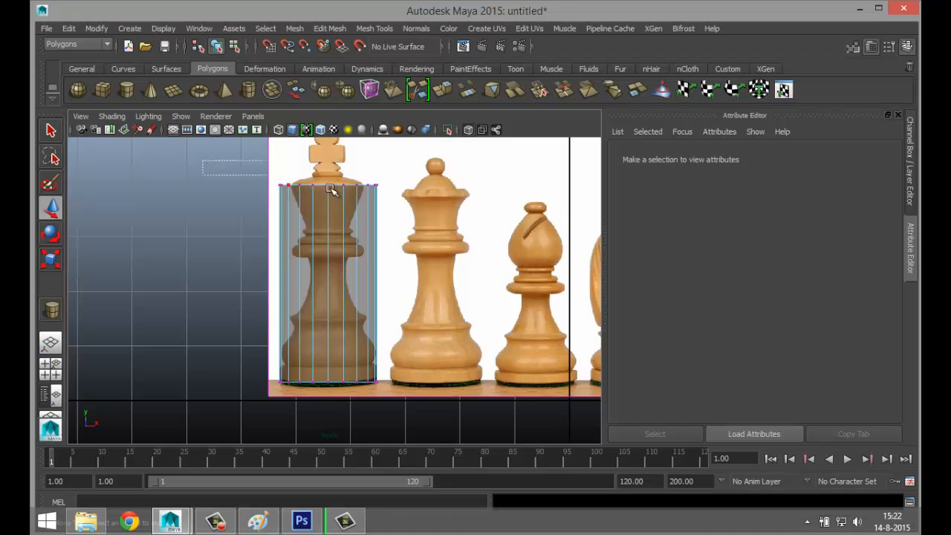
{"action": "left_click_drag", "start_coordinate": [328, 186], "coordinate": [404, 213]}
{"action": "left_click_drag", "start_coordinate": [328, 149], "coordinate": [345, 331]}
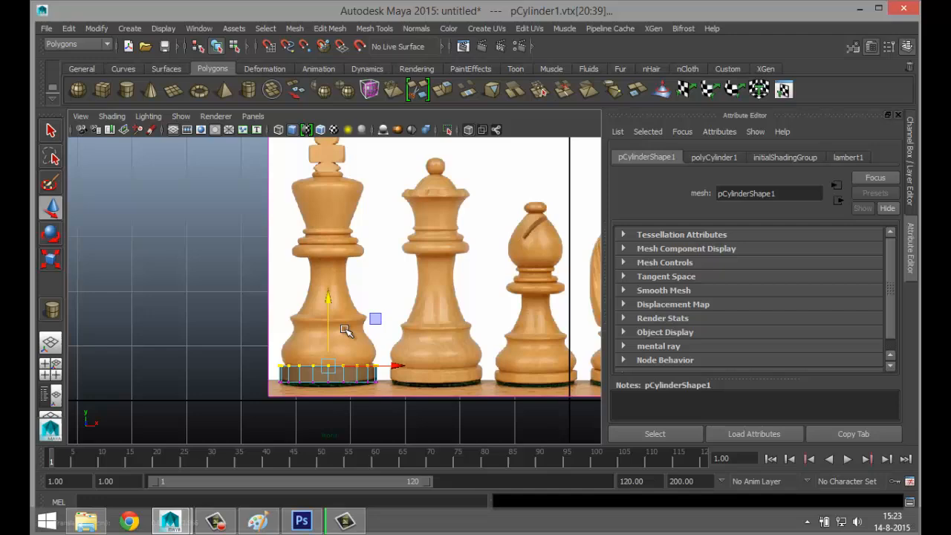
- Return to object selection in the perspective view and set the cylinder's Subdivisions Caps to 0
{"action": "left_click", "coordinate": [52, 369]}
{"action": "key", "text": "space"}
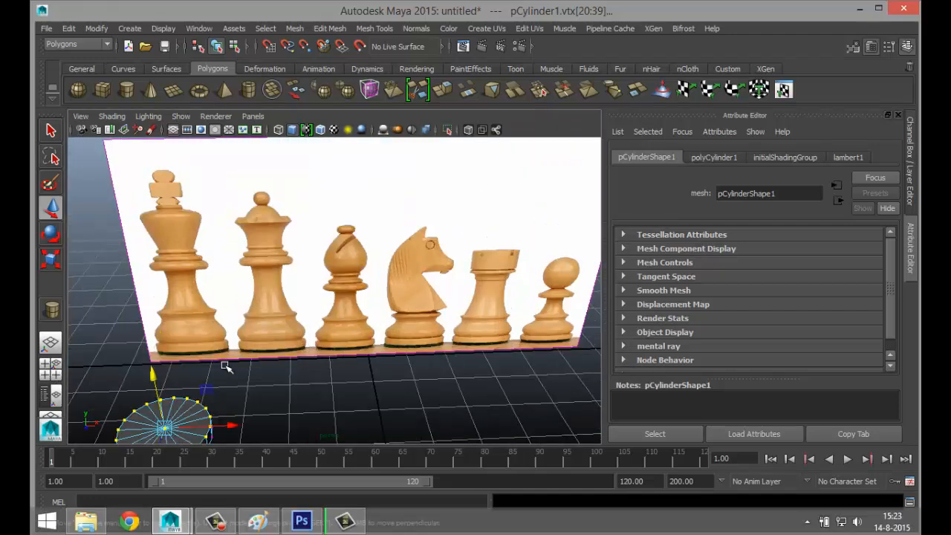
{"action": "middle_click_drag", "start_coordinate": [199, 358], "coordinate": [306, 301], "text": "alt"}
{"action": "right_click_drag", "start_coordinate": [313, 367], "coordinate": [355, 195]}
{"action": "left_click", "coordinate": [323, 364]}
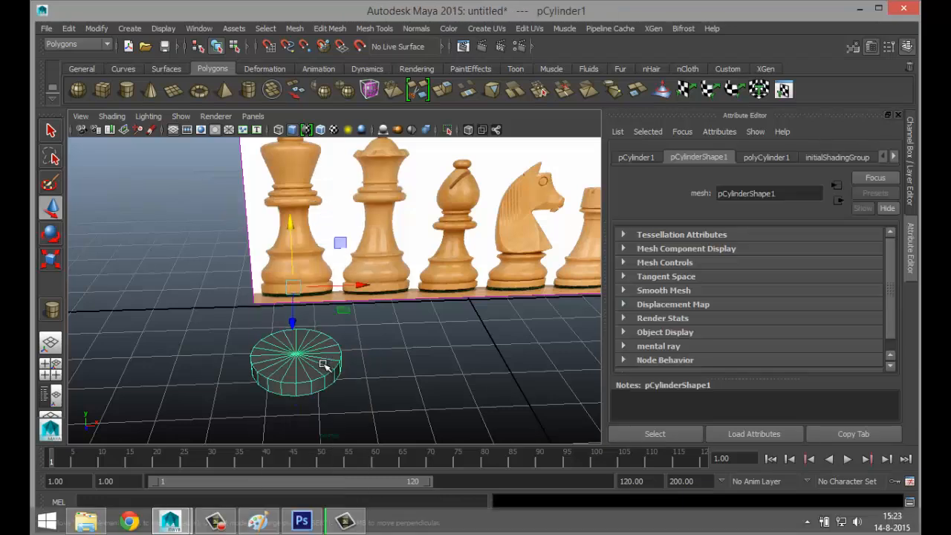
{"action": "left_click", "coordinate": [767, 157]}
{"action": "double_click", "coordinate": [758, 317]}
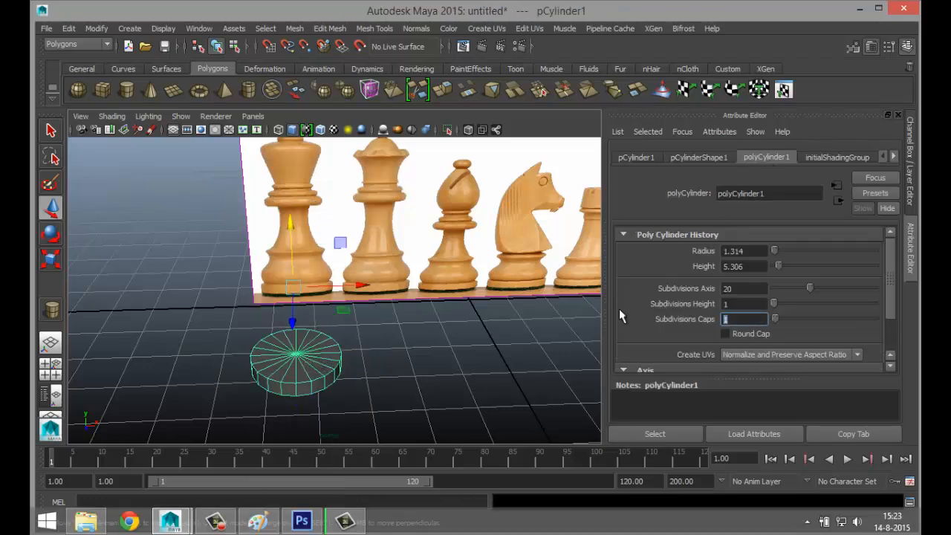
{"action": "type", "text": "0"}
{"action": "key", "text": "Return"}
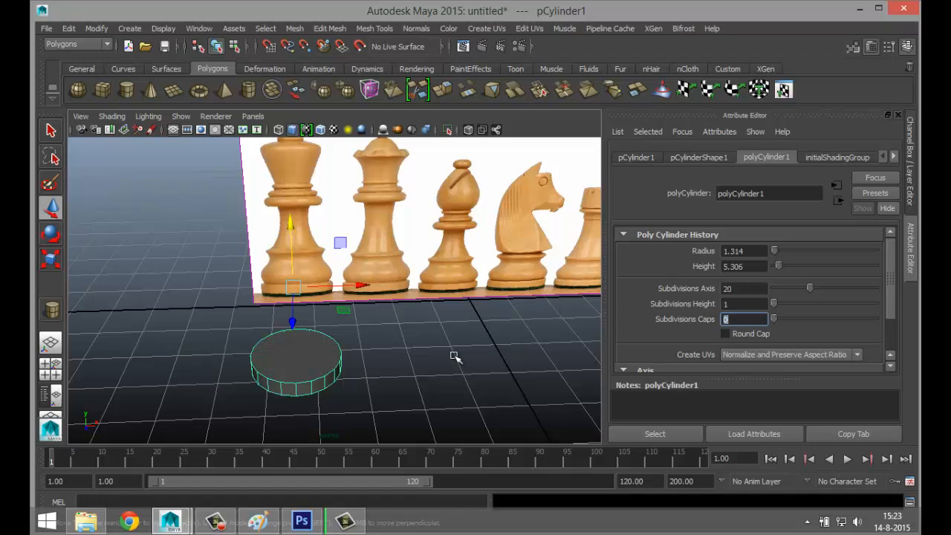
- Extrude the cylinder's top face with an offset of 0.1
{"action": "left_click_drag", "start_coordinate": [422, 355], "coordinate": [316, 344], "text": "alt"}
{"action": "right_click_drag", "start_coordinate": [317, 205], "coordinate": [318, 239]}
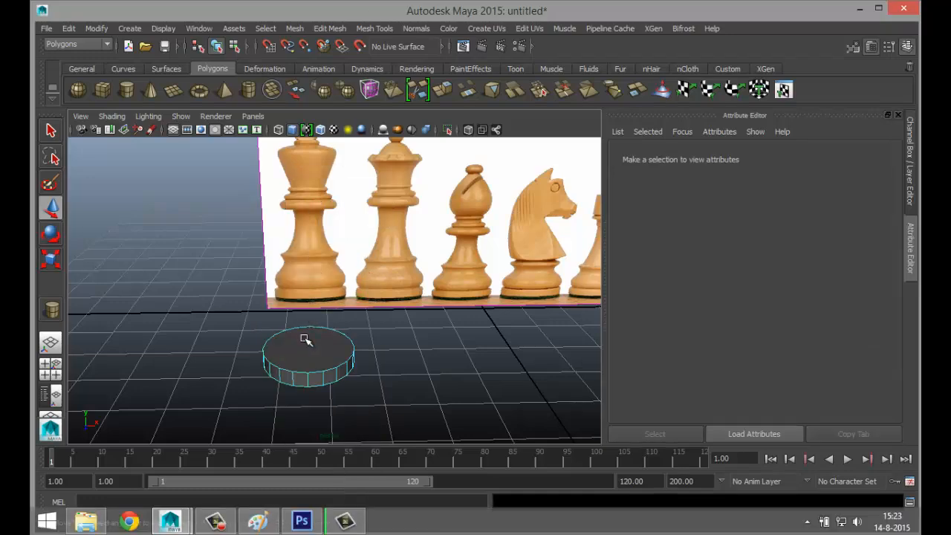
{"action": "left_click", "coordinate": [309, 346]}
{"action": "left_click", "coordinate": [328, 29]}
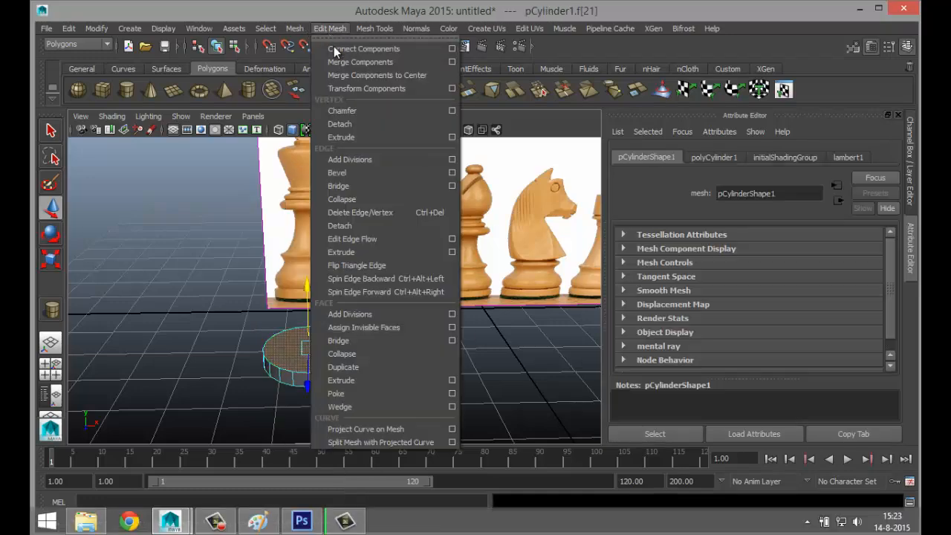
{"action": "left_click", "coordinate": [364, 380]}
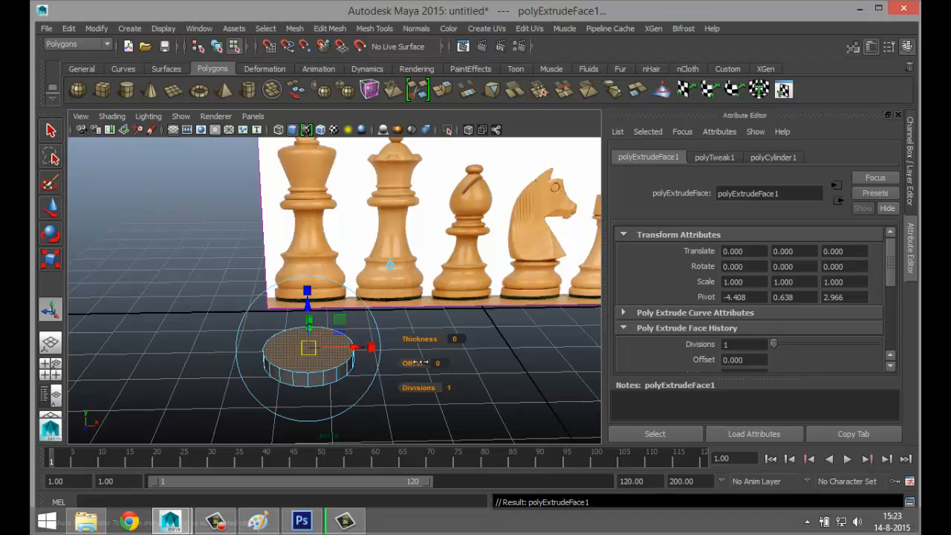
{"action": "left_click_drag", "start_coordinate": [421, 362], "coordinate": [424, 365]}
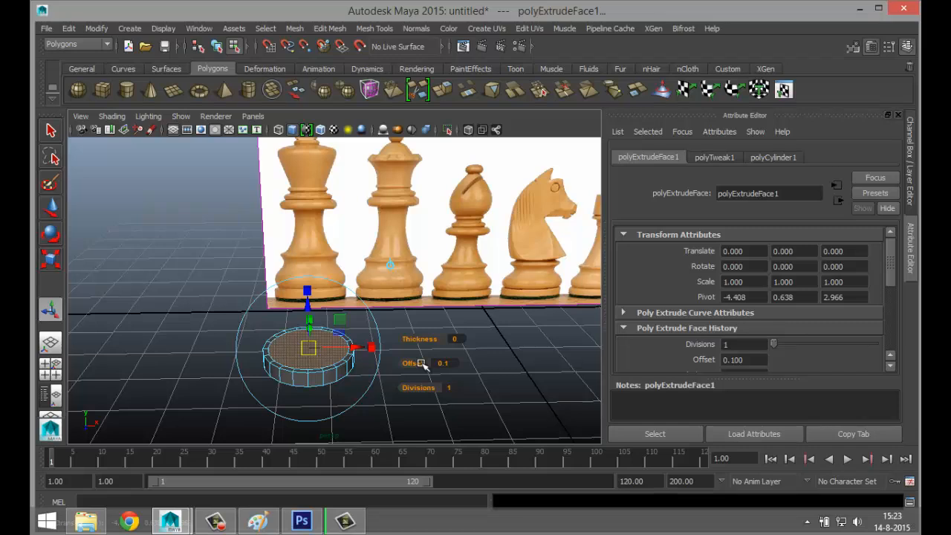
- Extrude the inset top face of the cylinder again and raise it slightly
{"action": "key", "text": "ctrl+e"}
{"action": "key", "text": "w"}
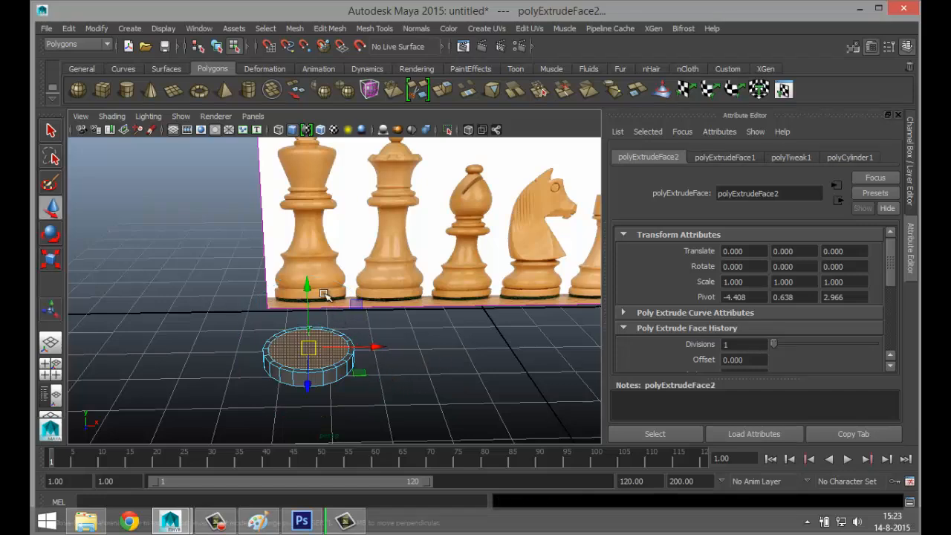
{"action": "left_click_drag", "start_coordinate": [307, 287], "coordinate": [309, 282]}
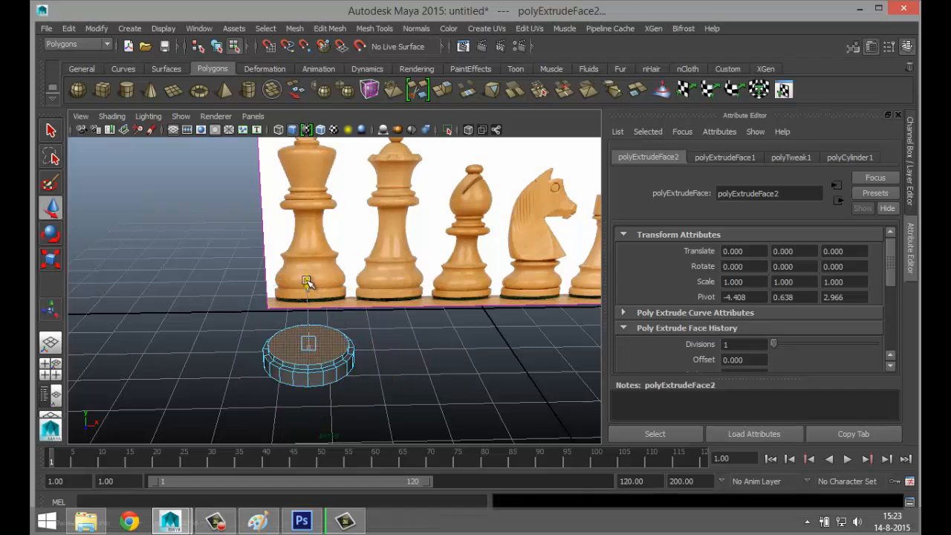
- In the front view, raise the extruded face slightly and widen it to the lower edge of the king's rounded base bulge
{"action": "left_click", "coordinate": [52, 378]}
{"action": "key", "text": "space"}
{"action": "scroll", "coordinate": [260, 390], "scroll_direction": "up", "scroll_amount": 5}
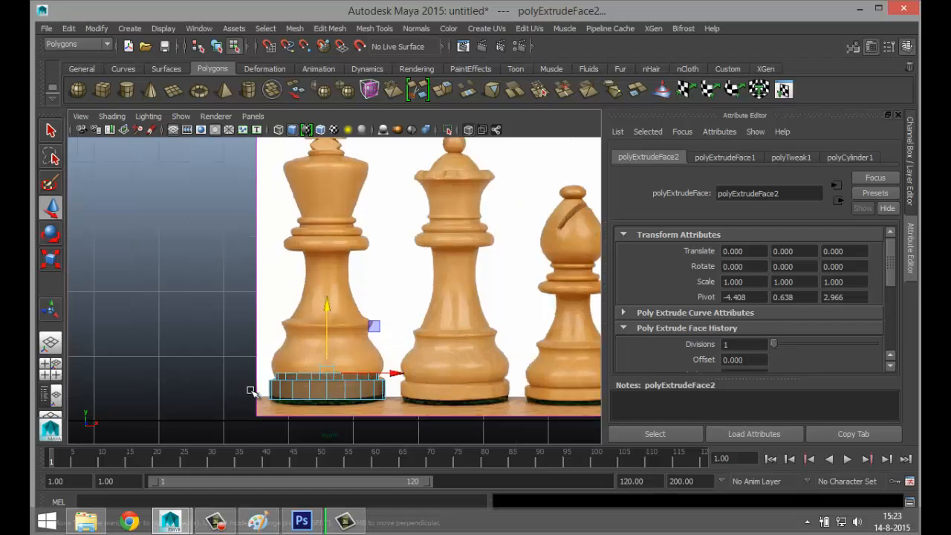
{"action": "middle_click_drag", "start_coordinate": [290, 359], "coordinate": [297, 293], "text": "alt"}
{"action": "scroll", "coordinate": [296, 319], "scroll_direction": "up", "scroll_amount": 1}
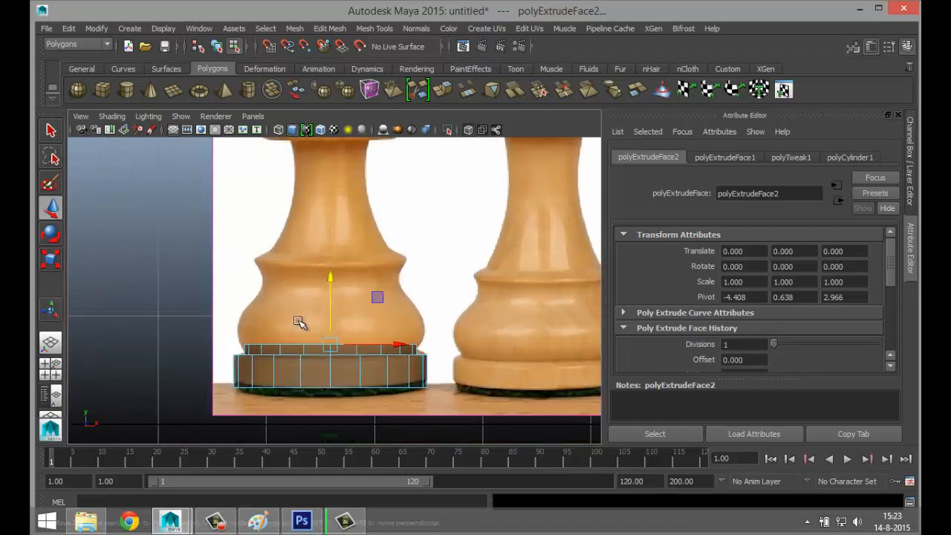
{"action": "left_click_drag", "start_coordinate": [328, 290], "coordinate": [329, 274]}
{"action": "key", "text": "r"}
{"action": "left_click_drag", "start_coordinate": [333, 341], "coordinate": [339, 343]}
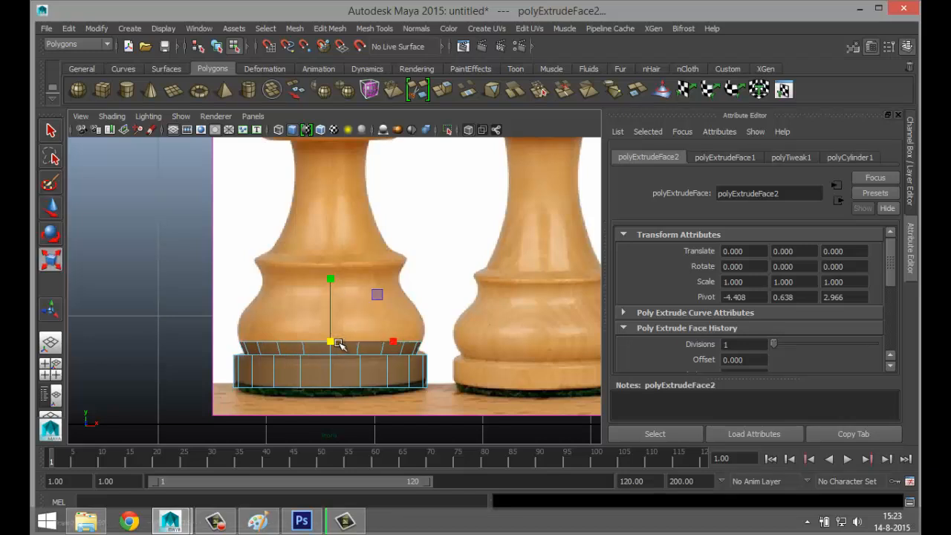
- Extrude the top face up to the widest part of the king's base bulge
{"action": "key", "text": "ctrl+e"}
{"action": "key", "text": "w"}
{"action": "left_click", "coordinate": [329, 275]}
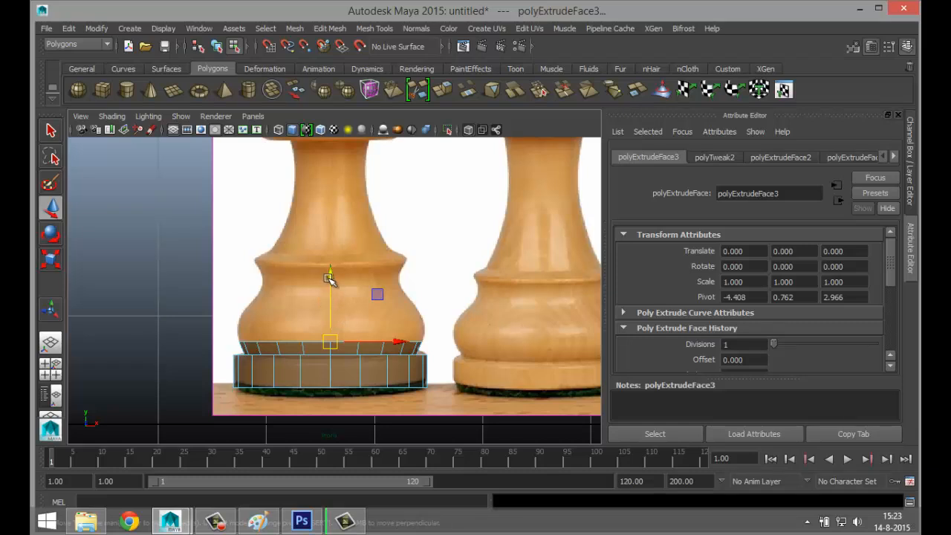
{"action": "left_click_drag", "start_coordinate": [329, 275], "coordinate": [332, 262]}
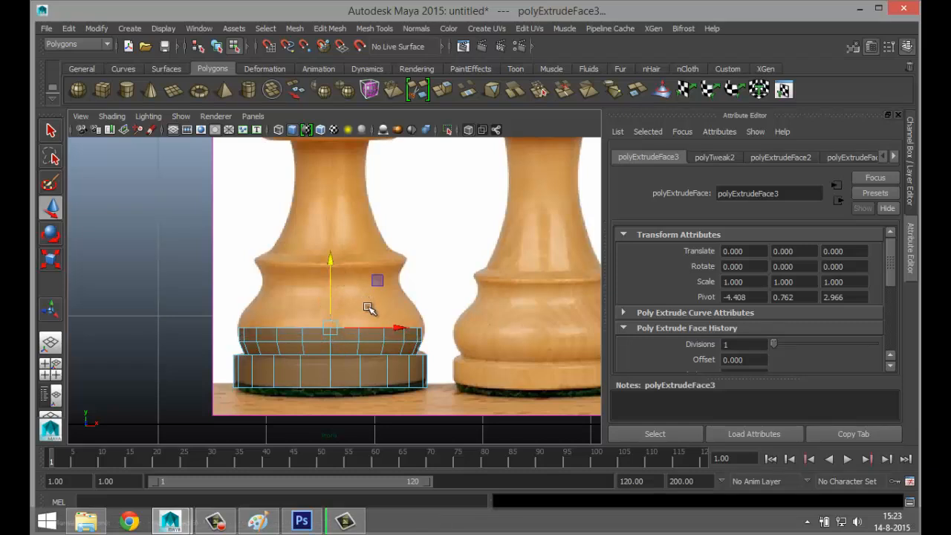
{"action": "key", "text": "r"}
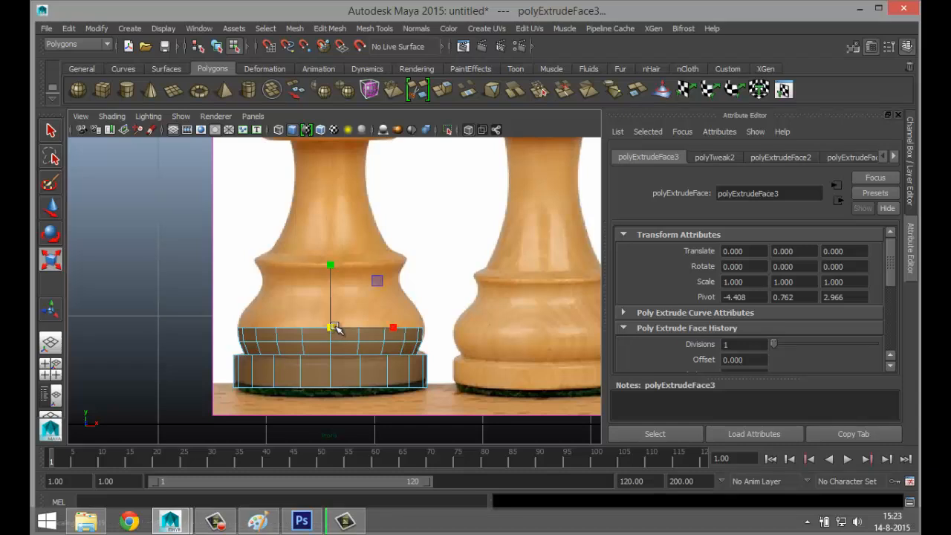
- Extrude the top face upward twice along the bulge, scaling the rings in to follow its rounded outline
{"action": "key", "text": "ctrl+e"}
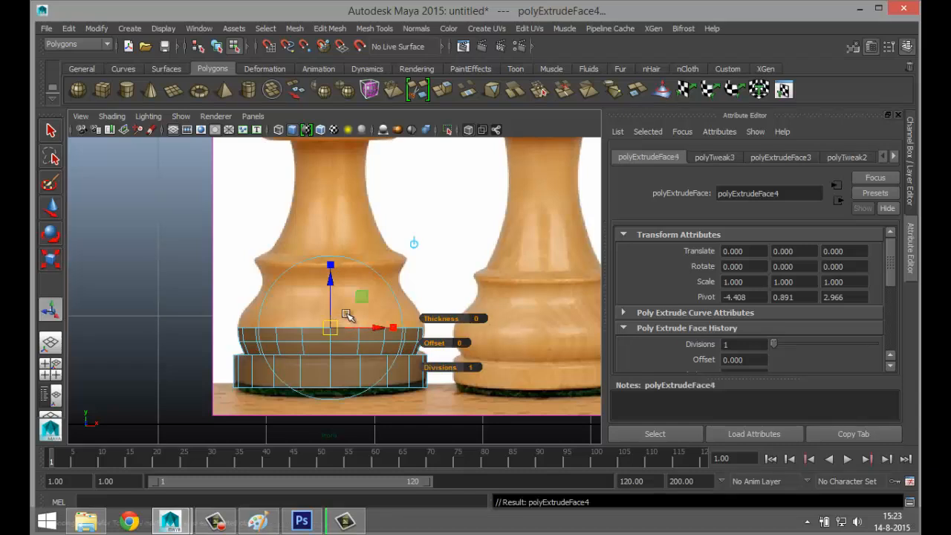
{"action": "left_click_drag", "start_coordinate": [330, 265], "coordinate": [329, 250]}
{"action": "key", "text": "r"}
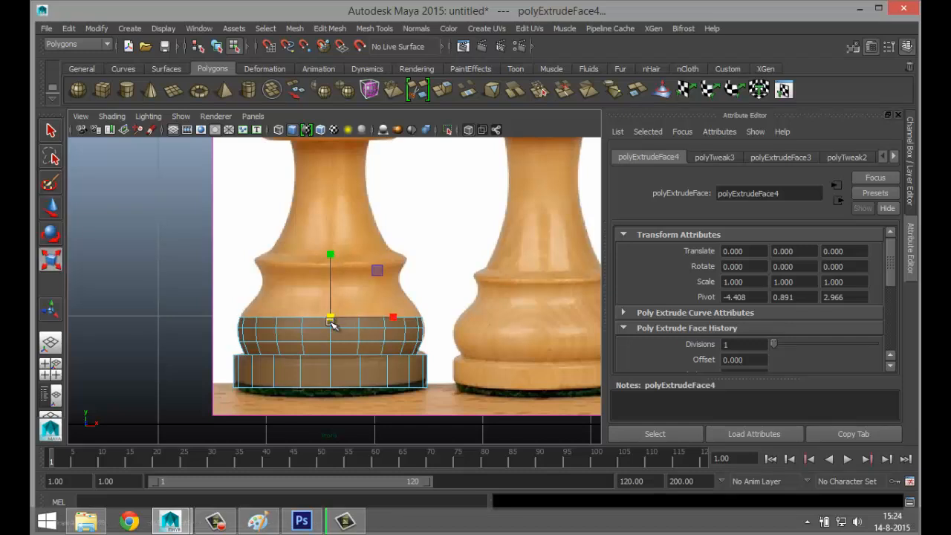
{"action": "key", "text": "ctrl+e"}
{"action": "left_click_drag", "start_coordinate": [332, 320], "coordinate": [334, 240]}
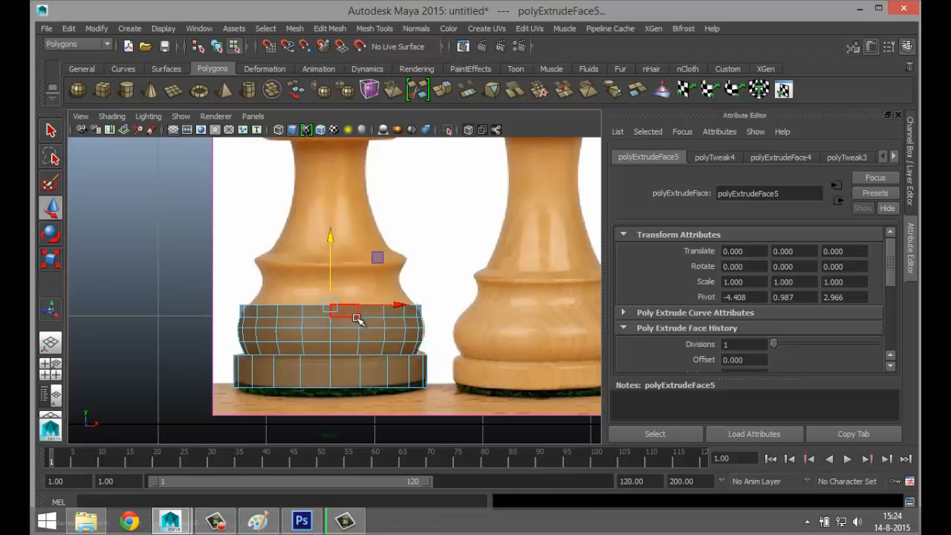
{"action": "key", "text": "r"}
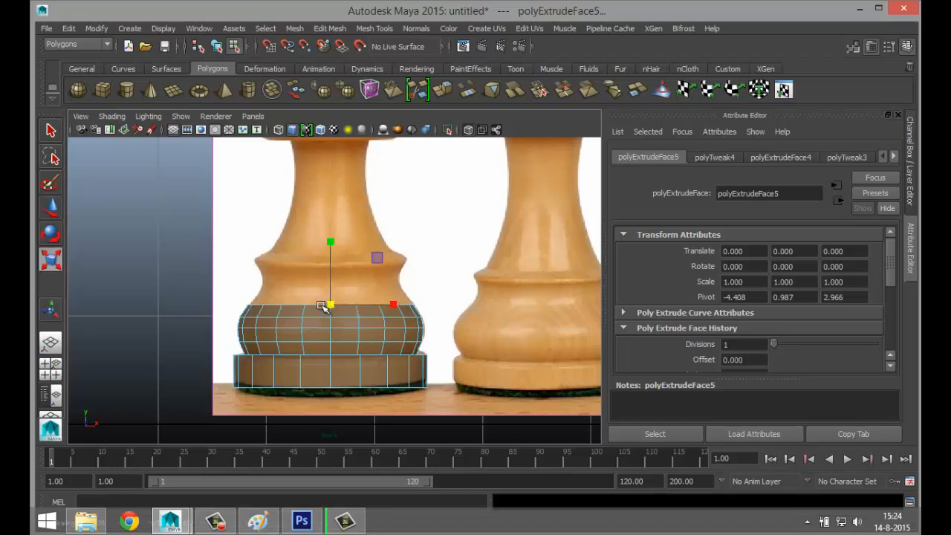
- Extrude the top face to the upper part of the bulge and scale it down to the narrowing outline
{"action": "key", "text": "ctrl+e"}
{"action": "key", "text": "w"}
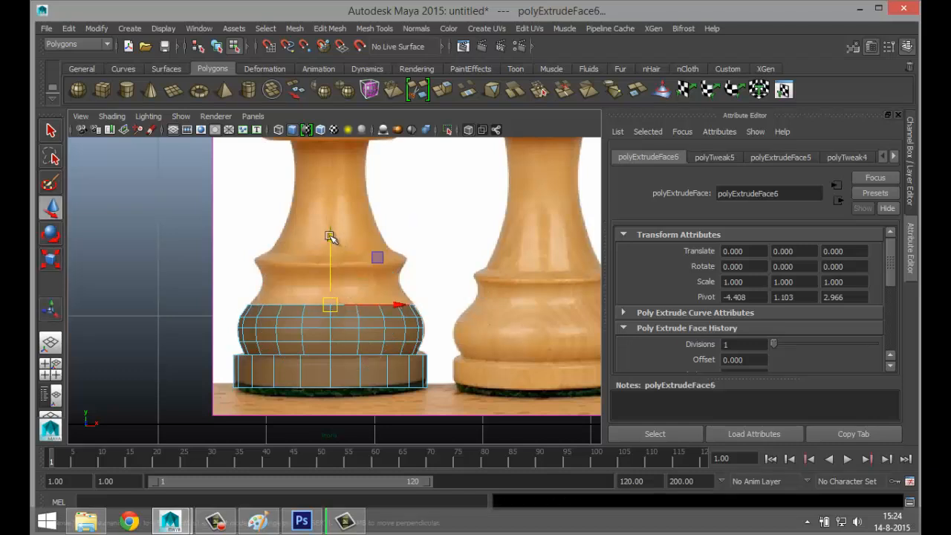
{"action": "left_click_drag", "start_coordinate": [331, 235], "coordinate": [335, 224]}
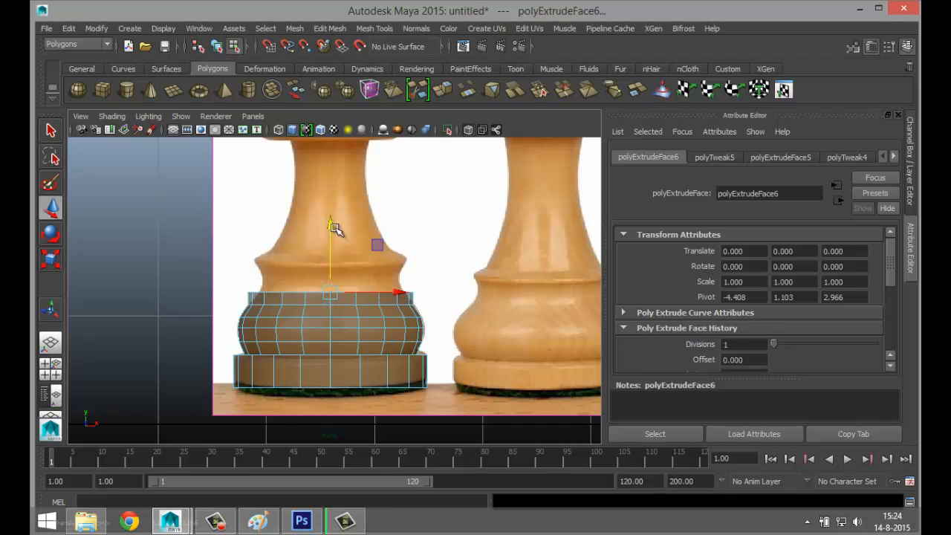
{"action": "key", "text": "r"}
{"action": "left_click_drag", "start_coordinate": [333, 291], "coordinate": [318, 295]}
- Extrude the top face twice through the narrow groove above the bulge, narrowing the first ring and slightly widening the second
{"action": "key", "text": "ctrl+e"}
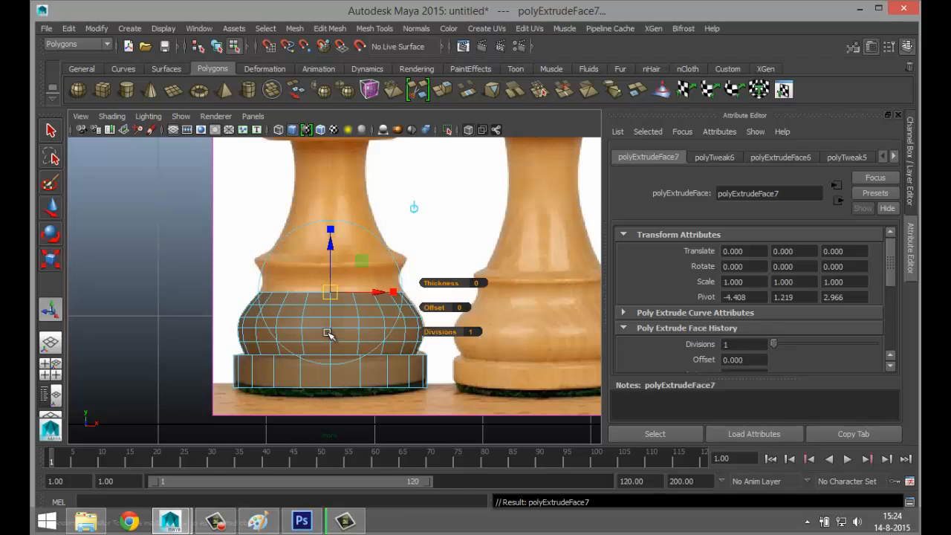
{"action": "key", "text": "w"}
{"action": "left_click_drag", "start_coordinate": [333, 225], "coordinate": [332, 214]}
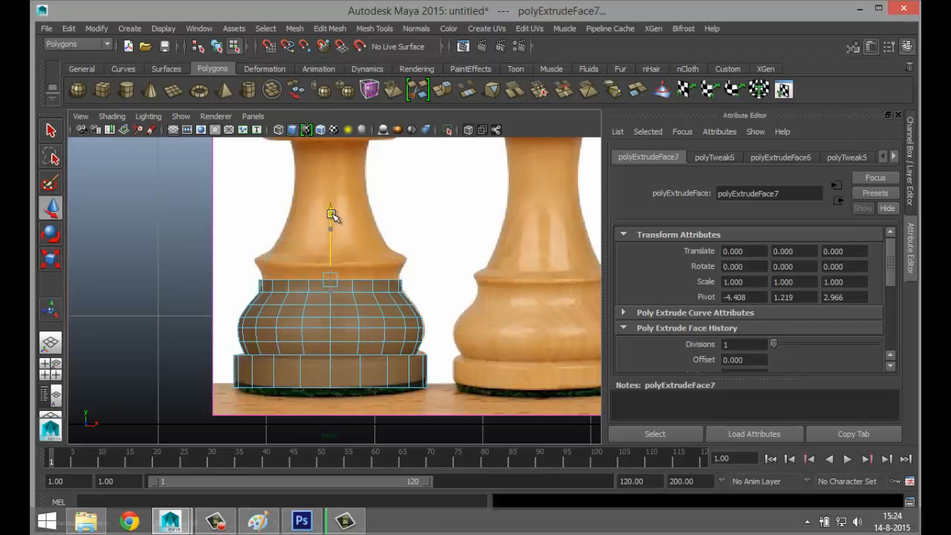
{"action": "key", "text": "r"}
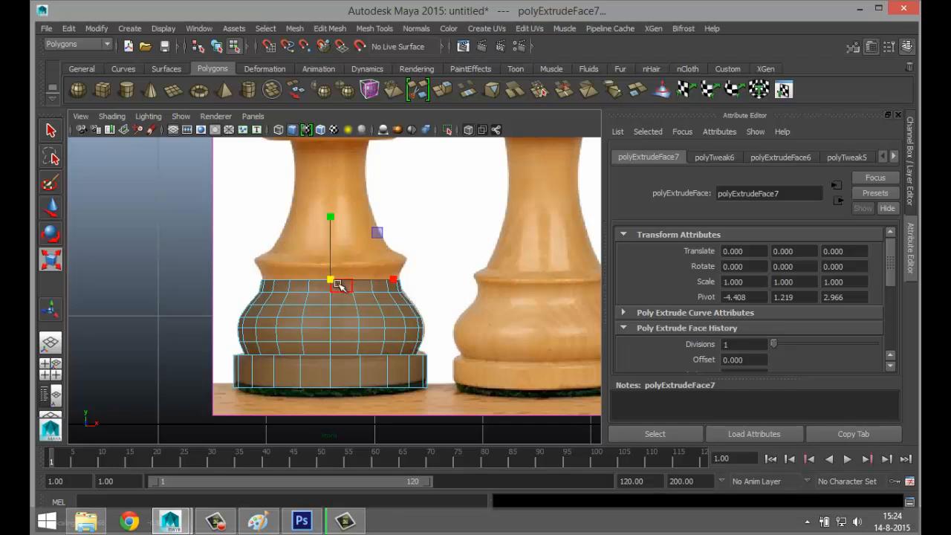
{"action": "key", "text": "ctrl+e"}
{"action": "key", "text": "w"}
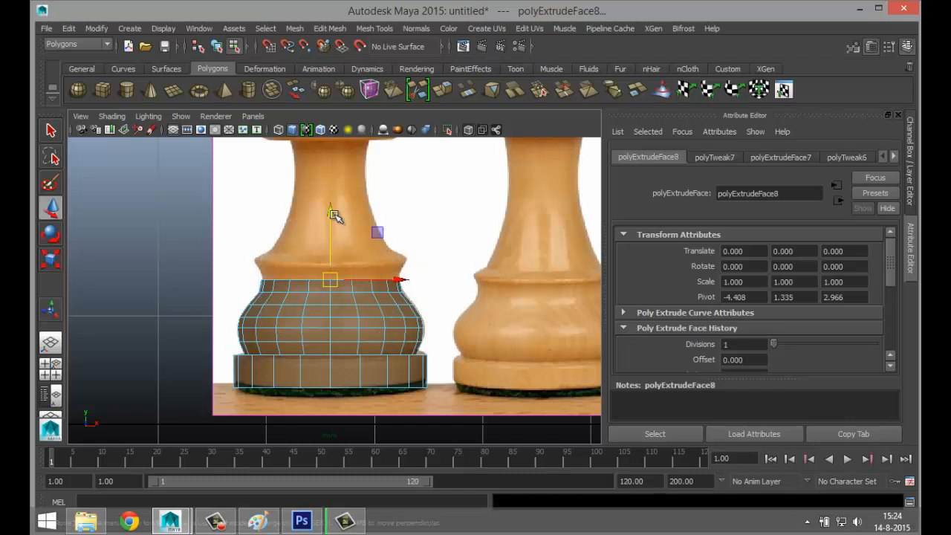
{"action": "left_click_drag", "start_coordinate": [331, 214], "coordinate": [329, 201]}
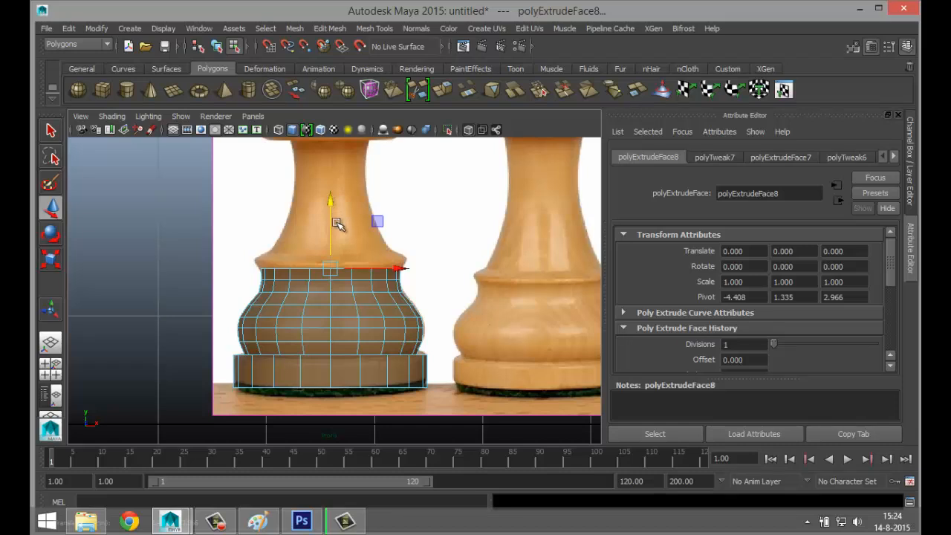
{"action": "key", "text": "r"}
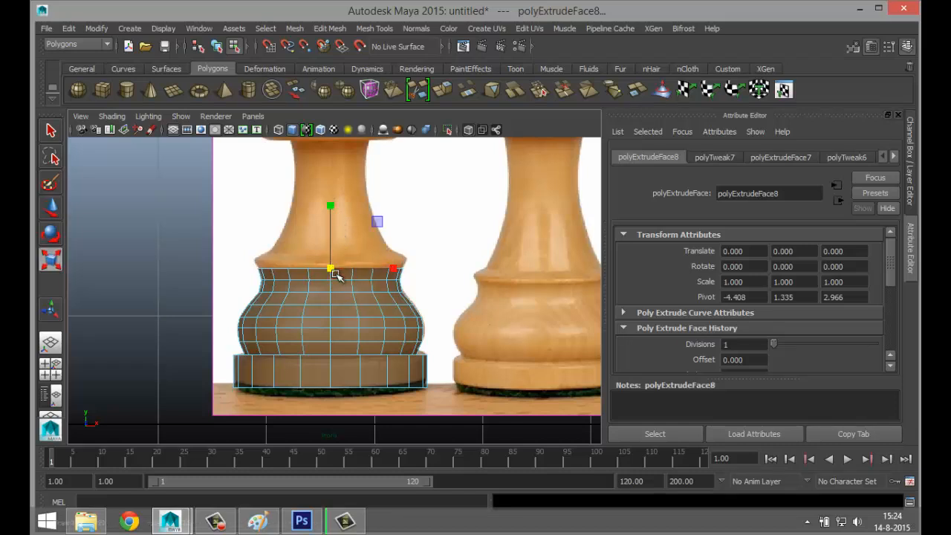
- Extrude the top face up to the sharp ridge above the groove and widen it to the ridge's edge
{"action": "key", "text": "ctrl+e"}
{"action": "key", "text": "w"}
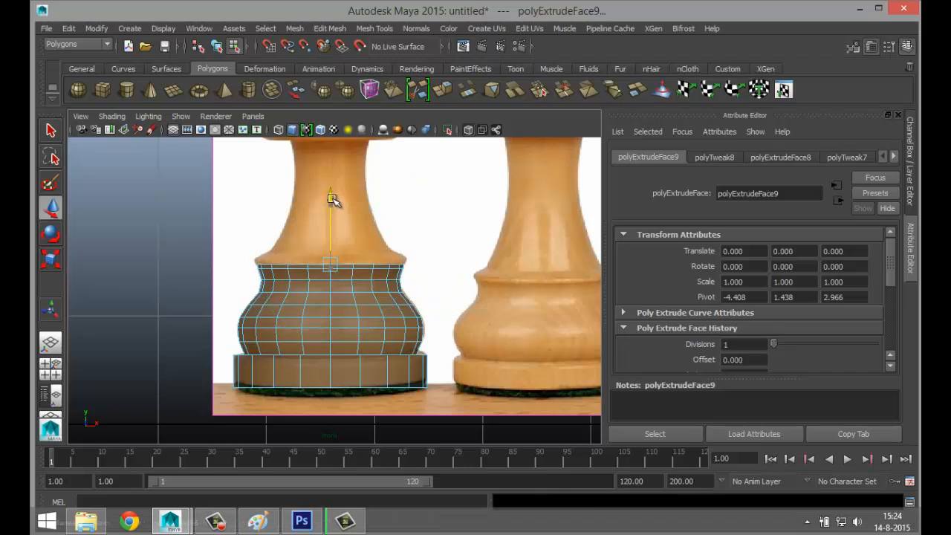
{"action": "left_click_drag", "start_coordinate": [333, 196], "coordinate": [332, 192]}
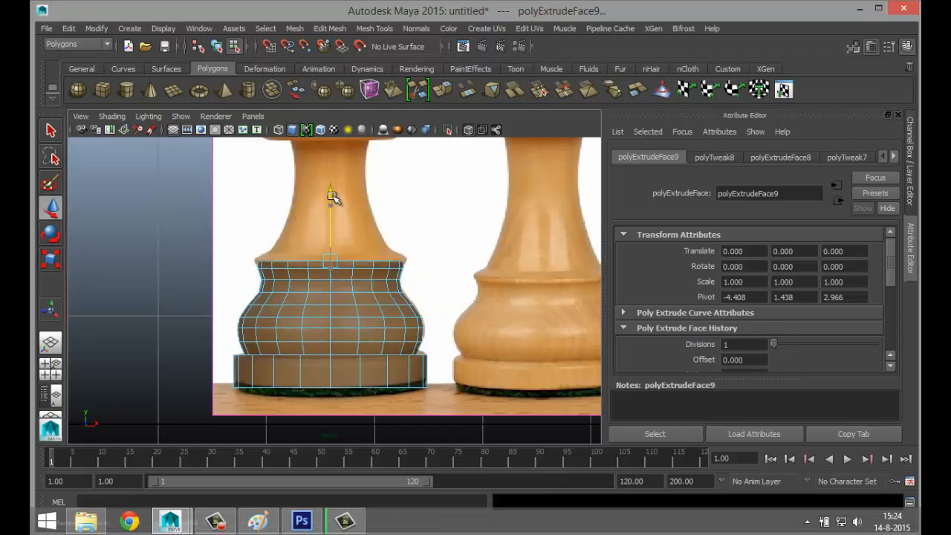
{"action": "key", "text": "r"}
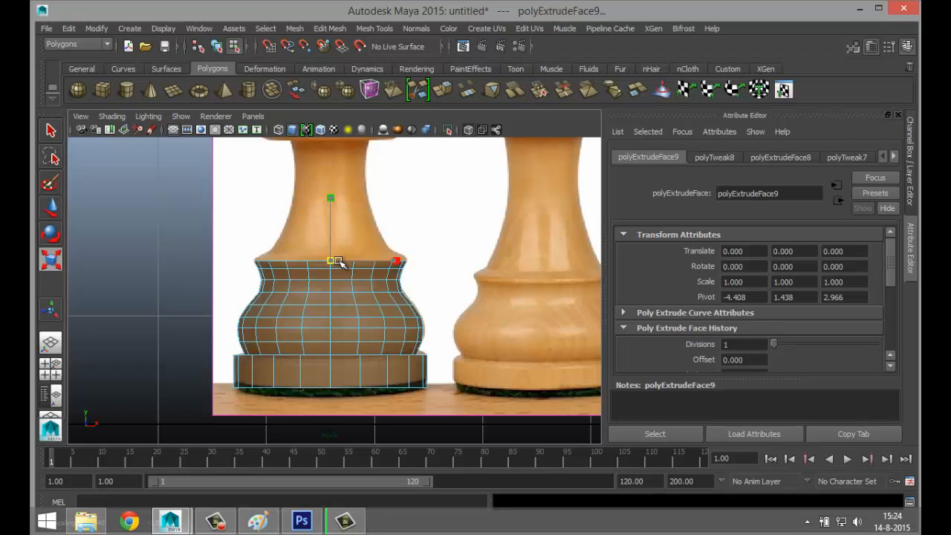
- Extrude the top face above the ridge and scale it down to the foot of the king's stem
{"action": "key", "text": "ctrl+e"}
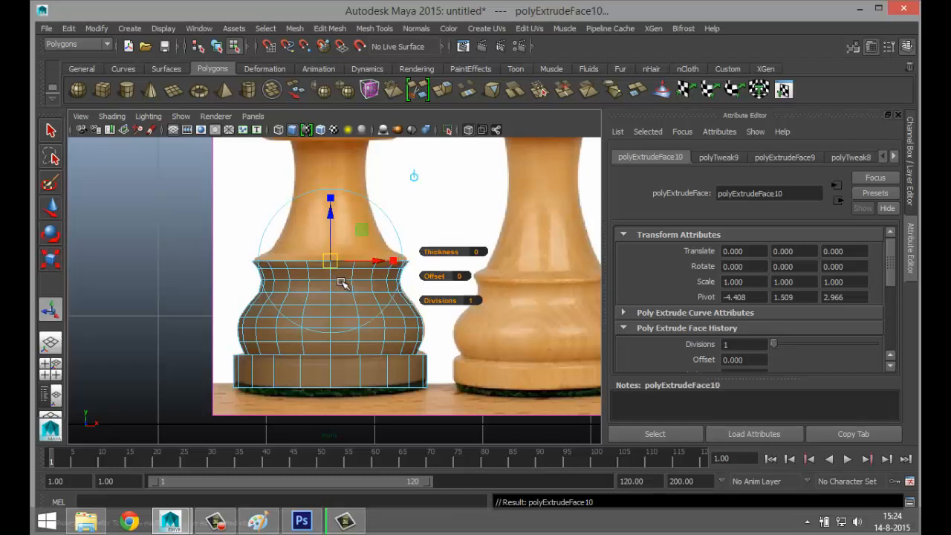
{"action": "left_click_drag", "start_coordinate": [329, 201], "coordinate": [336, 184]}
{"action": "key", "text": "r"}
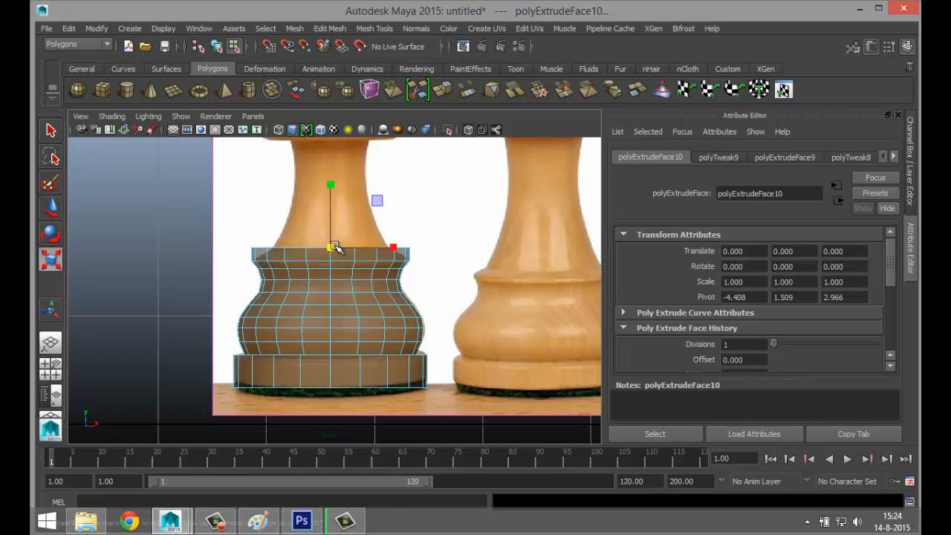
{"action": "left_click_drag", "start_coordinate": [334, 251], "coordinate": [309, 251]}
- Extrude the top face up the lower stem and narrow it to the stem's curved outline
{"action": "key", "text": "ctrl+e"}
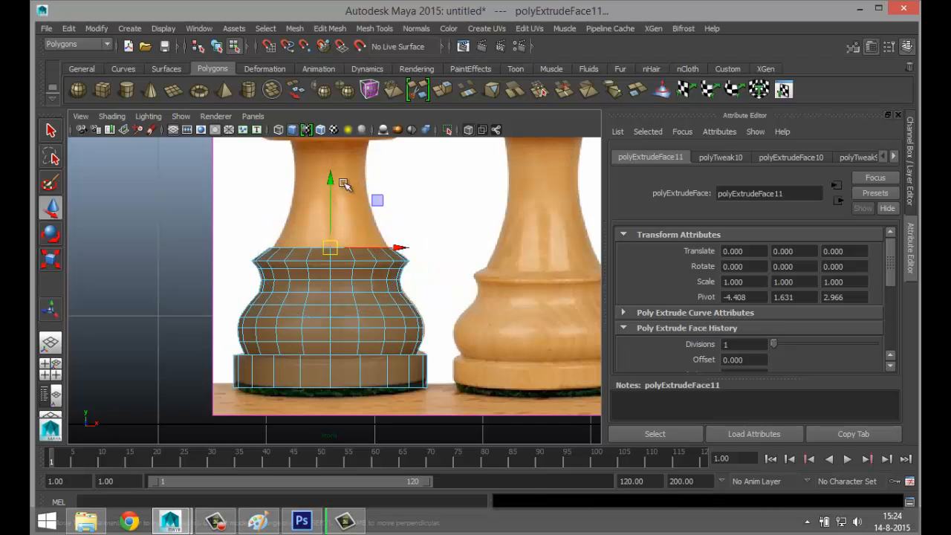
{"action": "left_click_drag", "start_coordinate": [330, 180], "coordinate": [329, 159]}
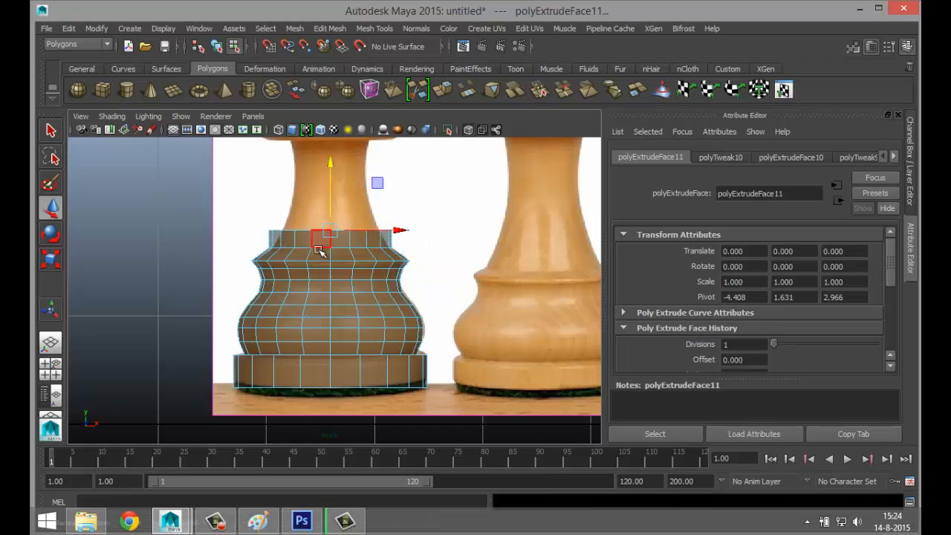
{"action": "key", "text": "r"}
{"action": "left_click_drag", "start_coordinate": [329, 230], "coordinate": [312, 231]}
- Extrude the top face two more times up the tapering stem, scaling each ring in to match the reference
{"action": "middle_click_drag", "start_coordinate": [369, 216], "coordinate": [357, 340], "text": "alt"}
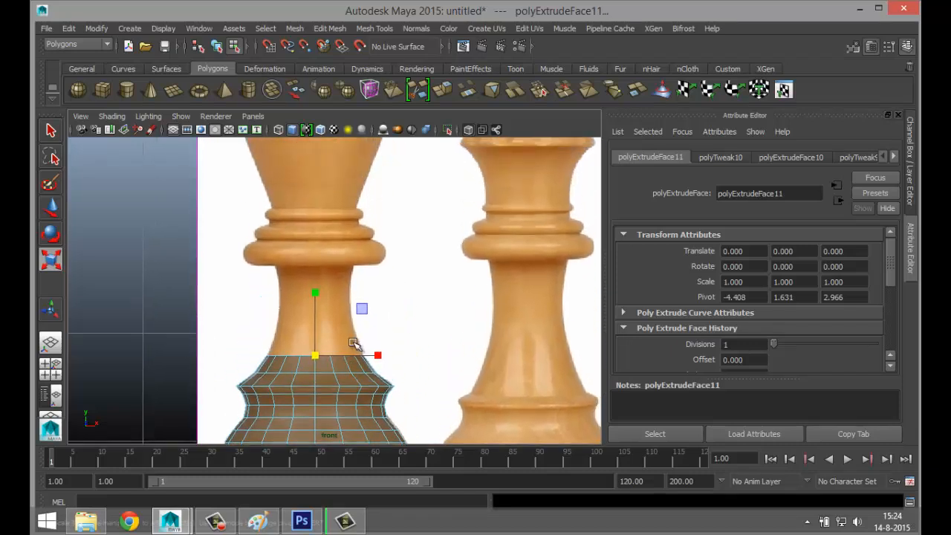
{"action": "key", "text": "ctrl+e"}
{"action": "left_click_drag", "start_coordinate": [315, 296], "coordinate": [314, 270]}
{"action": "key", "text": "r"}
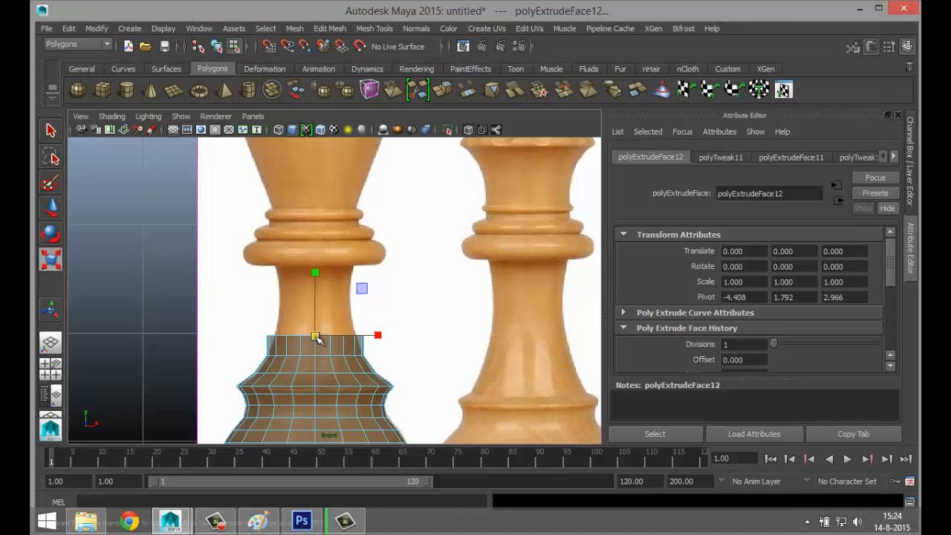
{"action": "key", "text": "ctrl+e"}
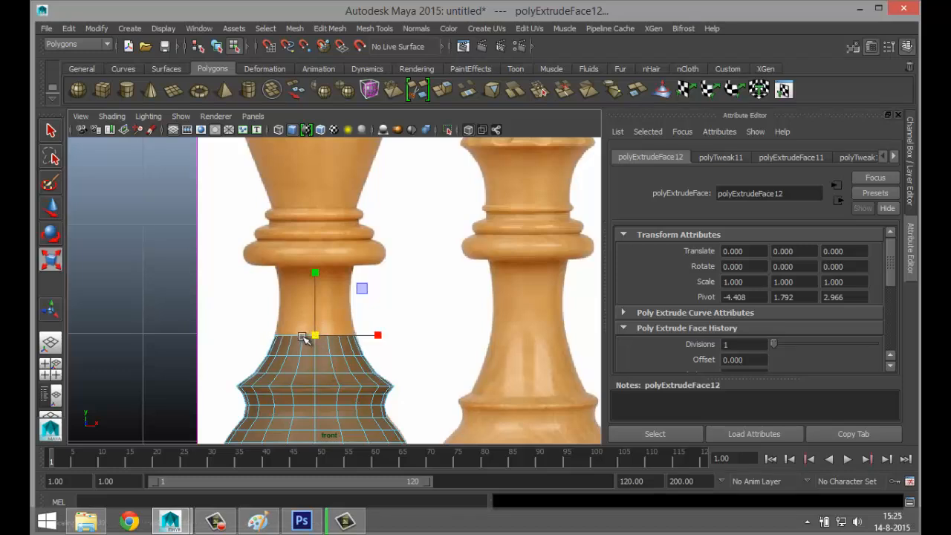
{"action": "left_click_drag", "start_coordinate": [316, 271], "coordinate": [315, 254]}
{"action": "key", "text": "r"}
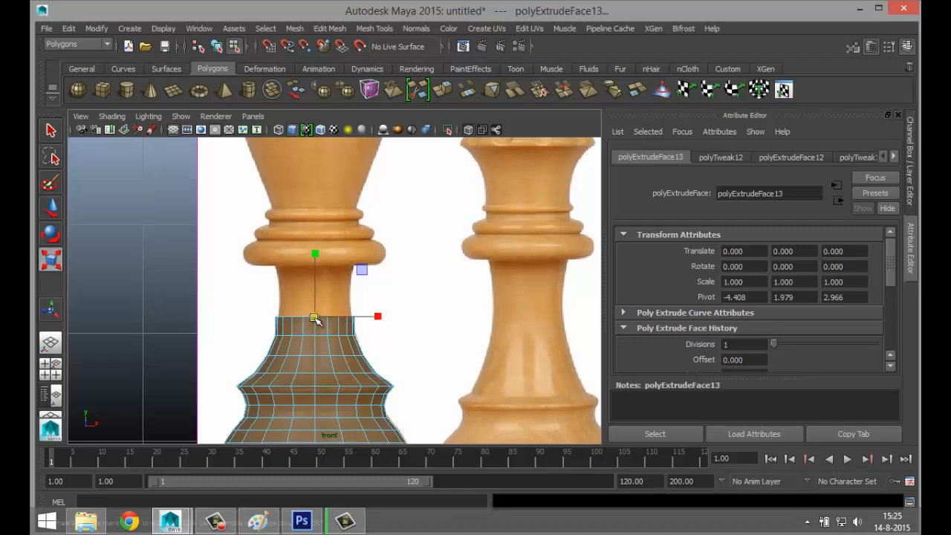
- Extrude the top face twice more up the king's straight upper stem, fitting each ring's width to the reference outline
{"action": "key", "text": "ctrl+e"}
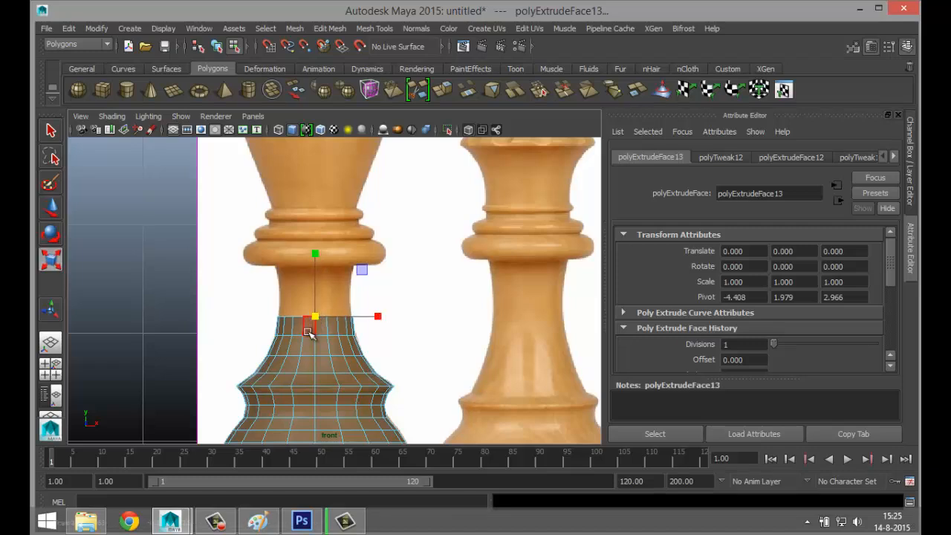
{"action": "left_click_drag", "start_coordinate": [319, 257], "coordinate": [319, 231]}
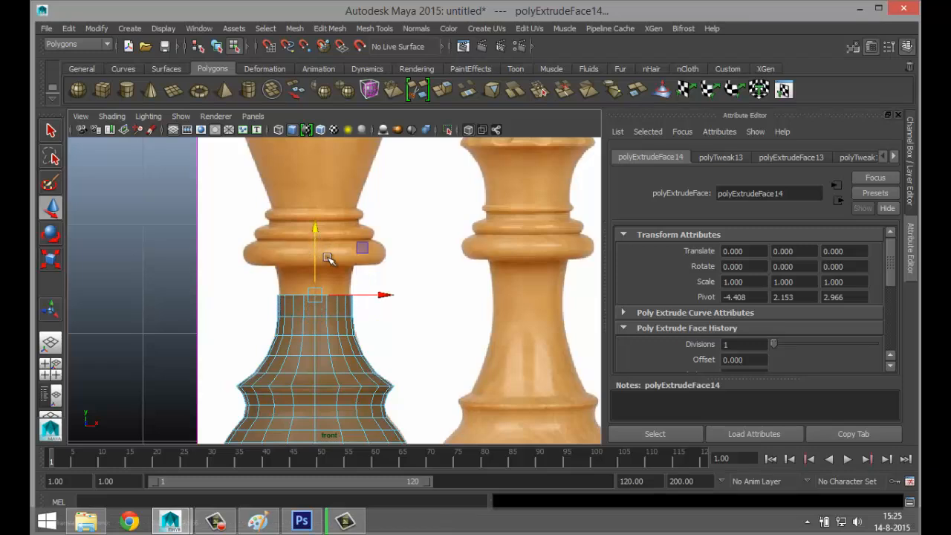
{"action": "key", "text": "r"}
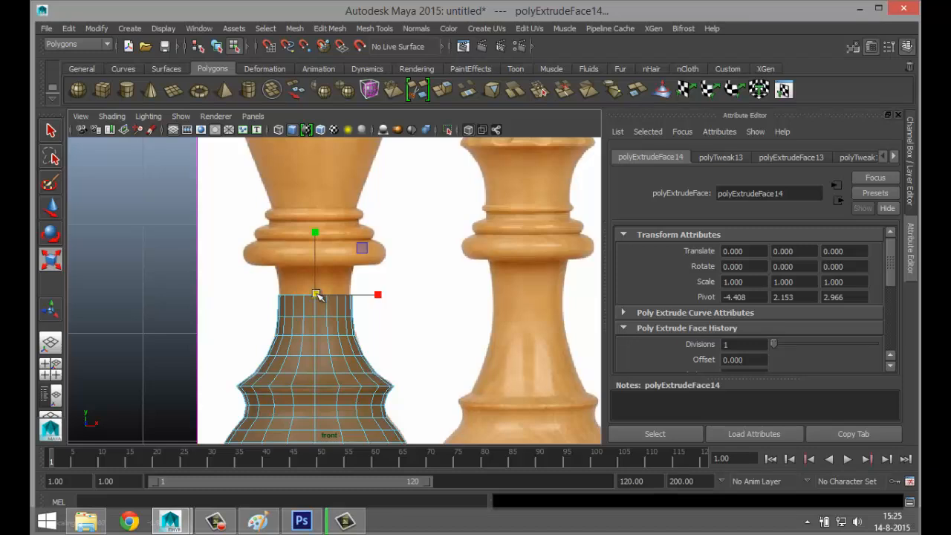
{"action": "key", "text": "ctrl+e"}
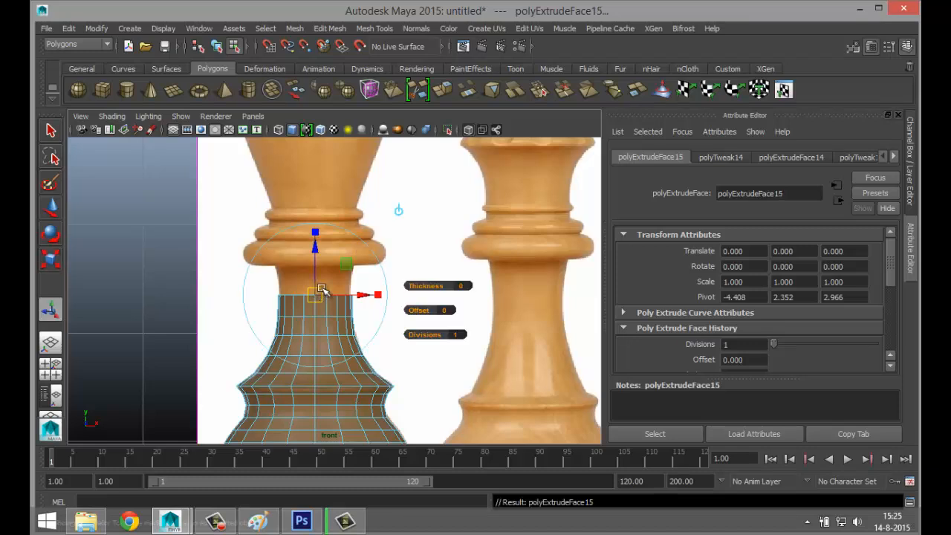
{"action": "key", "text": "w"}
{"action": "left_click_drag", "start_coordinate": [315, 294], "coordinate": [318, 216]}
{"action": "key", "text": "r"}
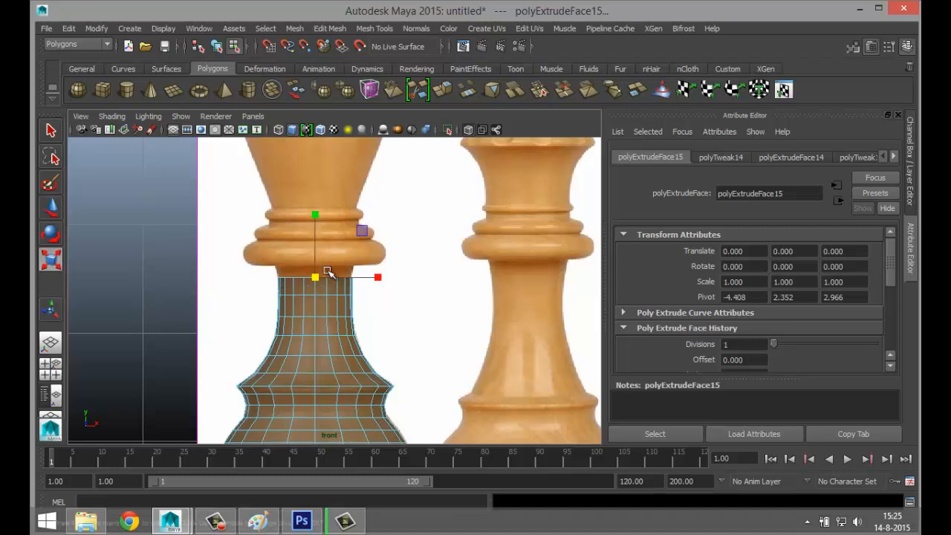
{"action": "left_click", "coordinate": [316, 280]}
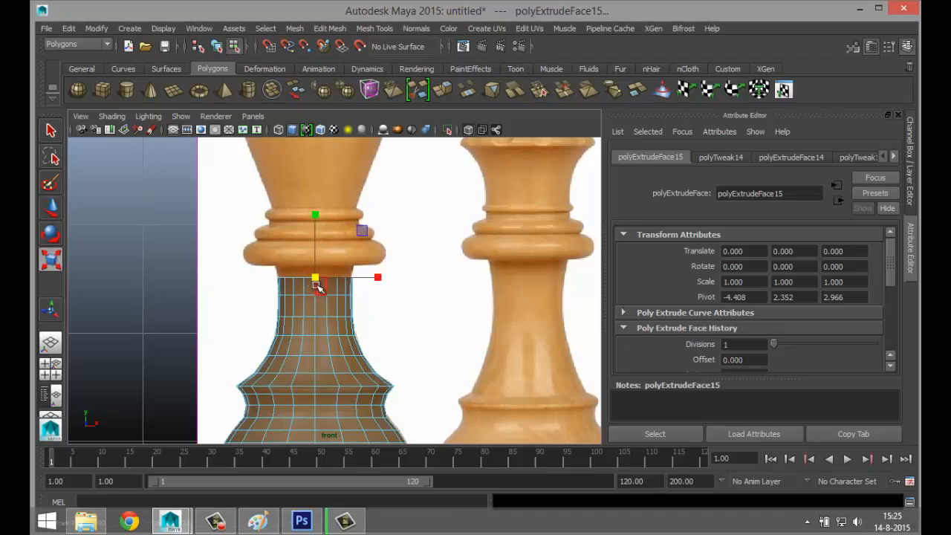
- Extrude the top face up to the underside of the wide collar
{"action": "key", "text": "ctrl+e"}
{"action": "key", "text": "w"}
{"action": "left_click_drag", "start_coordinate": [315, 215], "coordinate": [315, 203]}
- Extrude the top face again, widen it to the underside of the thick collar ring and raise it slightly
{"action": "key", "text": "ctrl+e"}
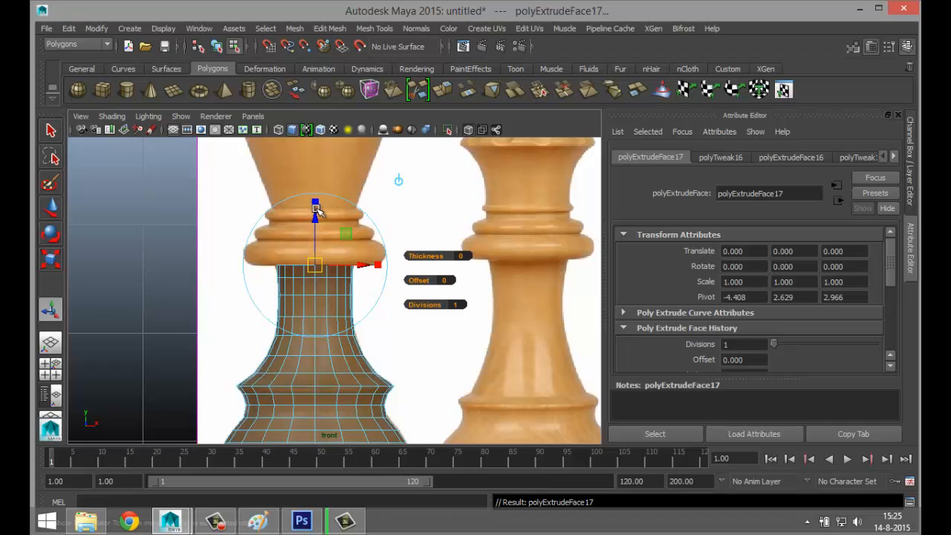
{"action": "left_click_drag", "start_coordinate": [316, 264], "coordinate": [361, 263]}
{"action": "key", "text": "w"}
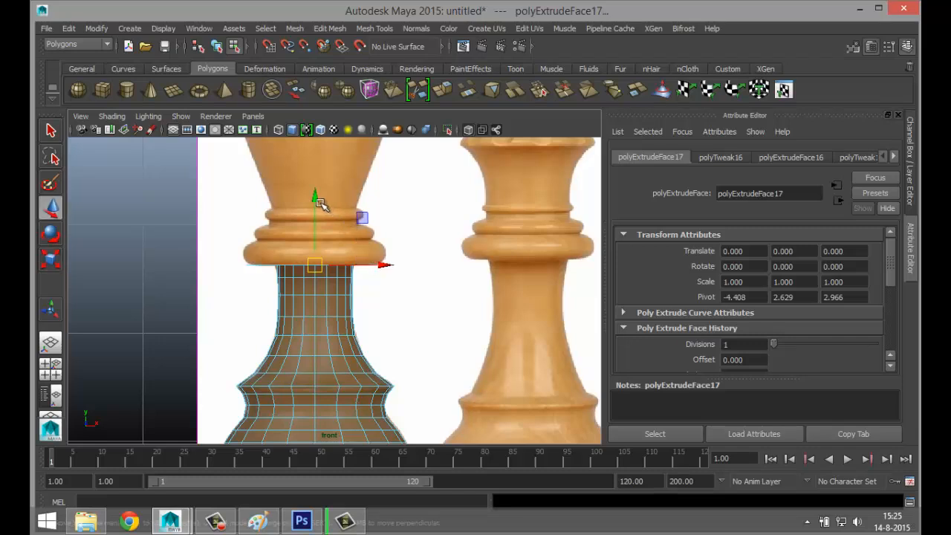
{"action": "left_click_drag", "start_coordinate": [318, 201], "coordinate": [318, 196]}
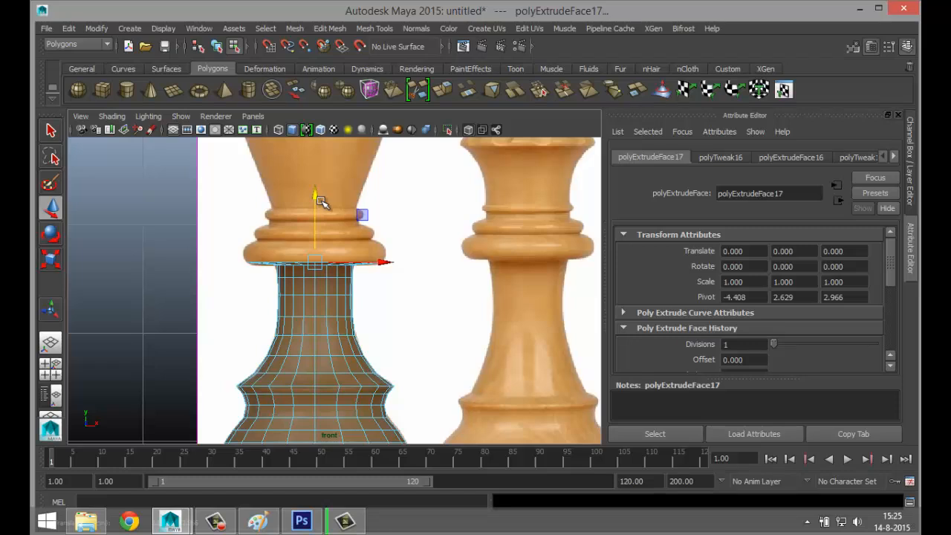
- Extrude the top face slightly upward and widen it to the collar ring's rounded lower edge
{"action": "key", "text": "ctrl+e"}
{"action": "key", "text": "w"}
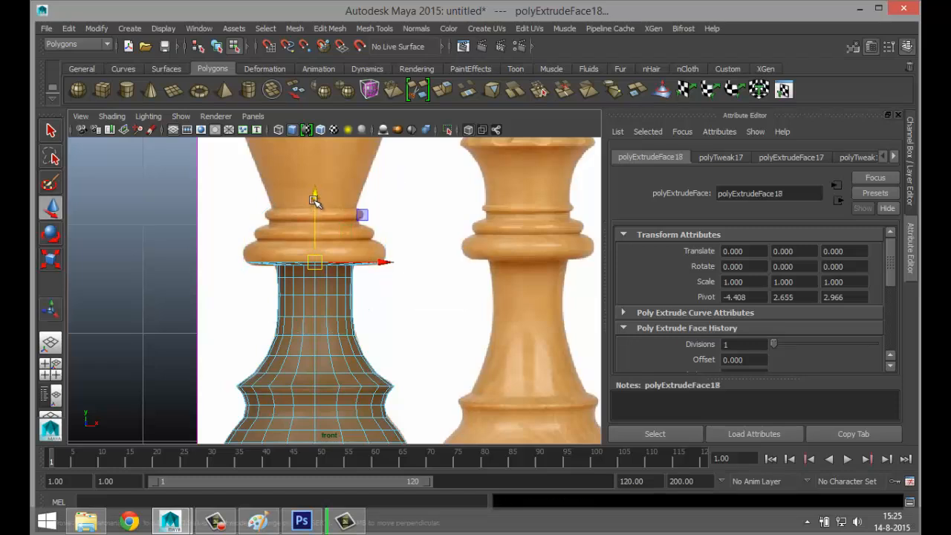
{"action": "left_click_drag", "start_coordinate": [315, 199], "coordinate": [316, 194]}
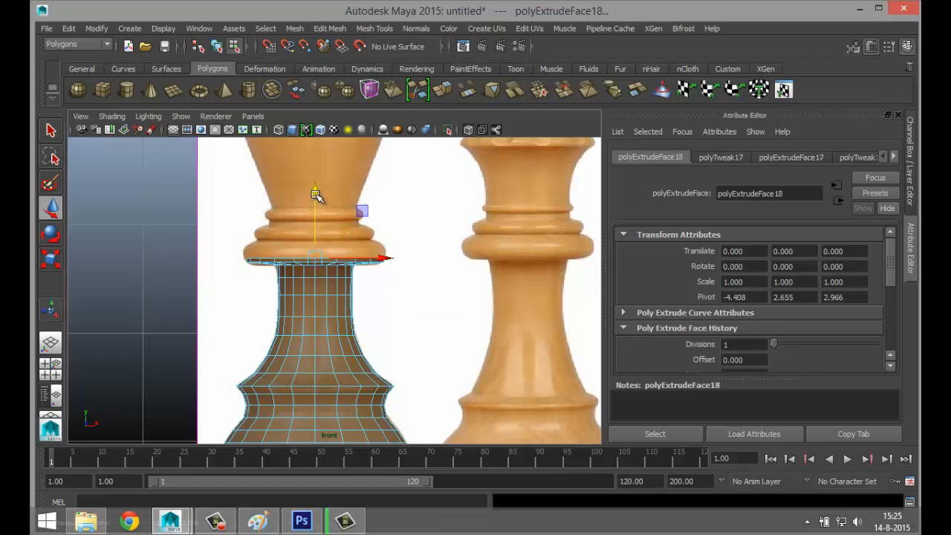
{"action": "key", "text": "r"}
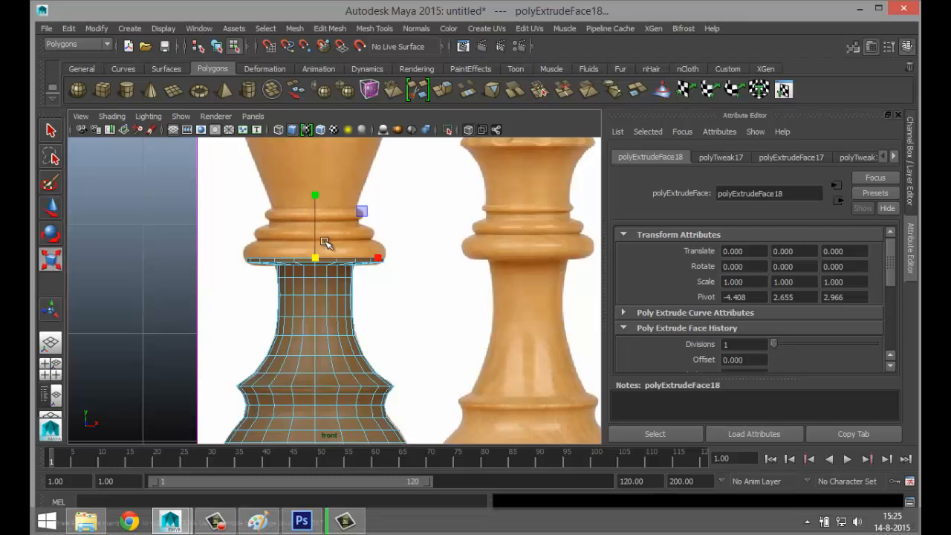
{"action": "left_click_drag", "start_coordinate": [314, 255], "coordinate": [321, 257]}
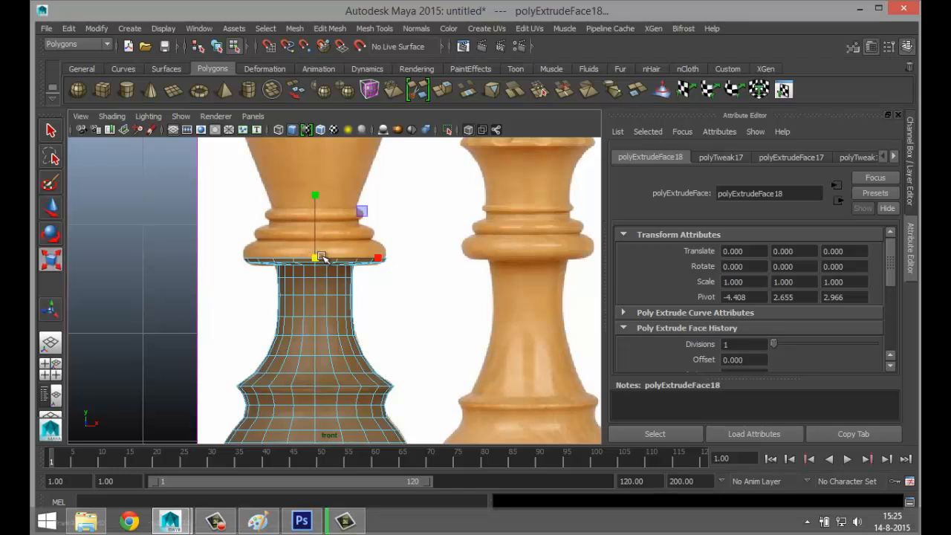
- Extrude the top face up the side of the thick collar ring in two stages
{"action": "key", "text": "g"}
{"action": "key", "text": "w"}
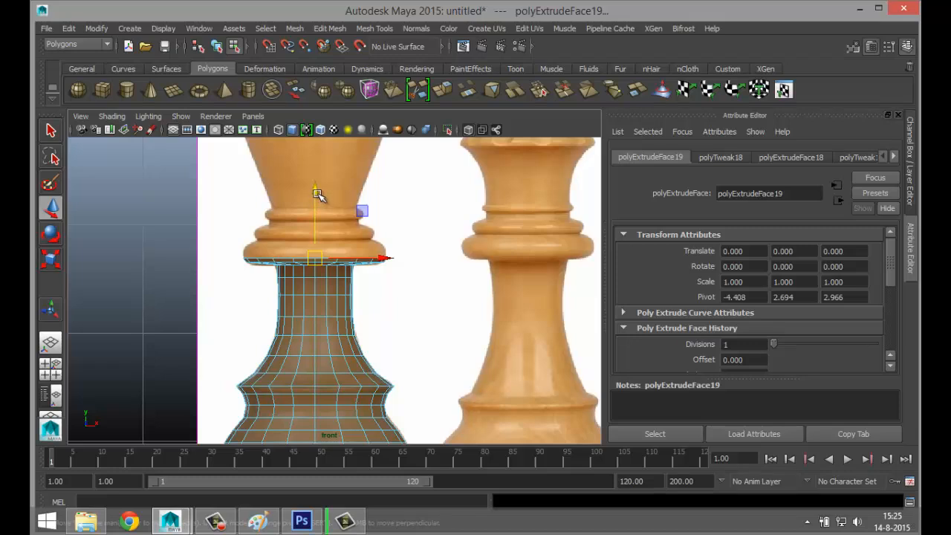
{"action": "left_click_drag", "start_coordinate": [319, 193], "coordinate": [318, 175]}
{"action": "key", "text": "g"}
{"action": "key", "text": "w"}
- Extrude the top face to the thick collar ring's upper edge and scale it in to round off the rim
{"action": "key", "text": "g"}
{"action": "key", "text": "w"}
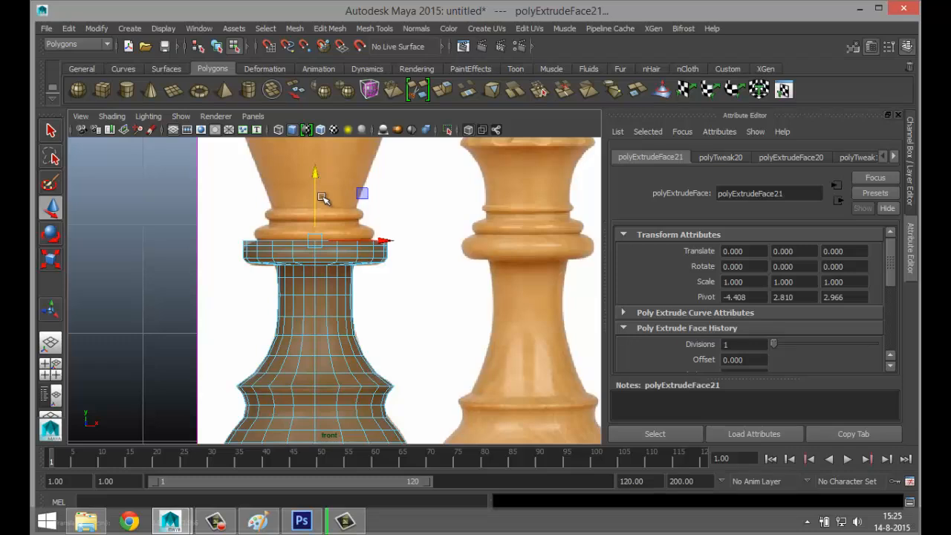
{"action": "key", "text": "r"}
{"action": "left_click_drag", "start_coordinate": [317, 238], "coordinate": [308, 238]}
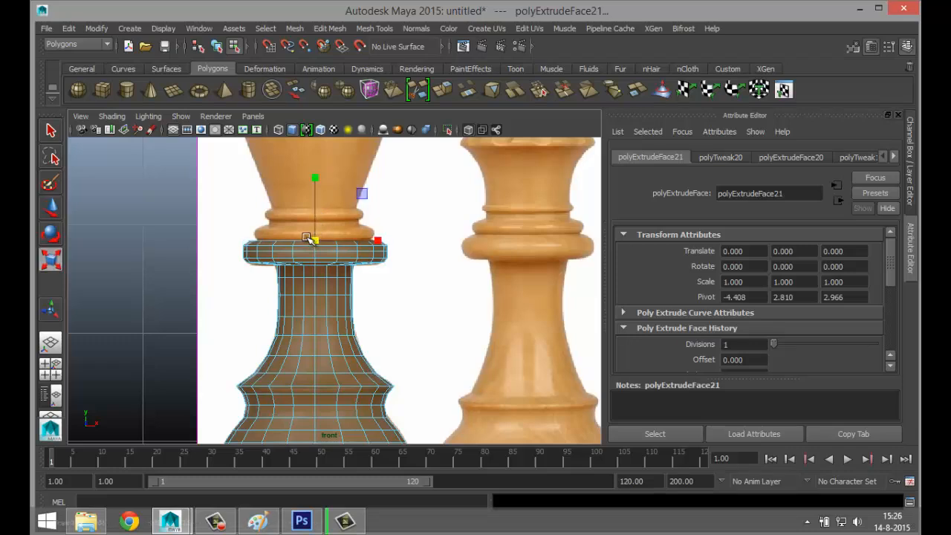
- Extrude the top face slightly up and inset another extrusion to form the groove above the thick collar ring
{"action": "key", "text": "ctrl+e"}
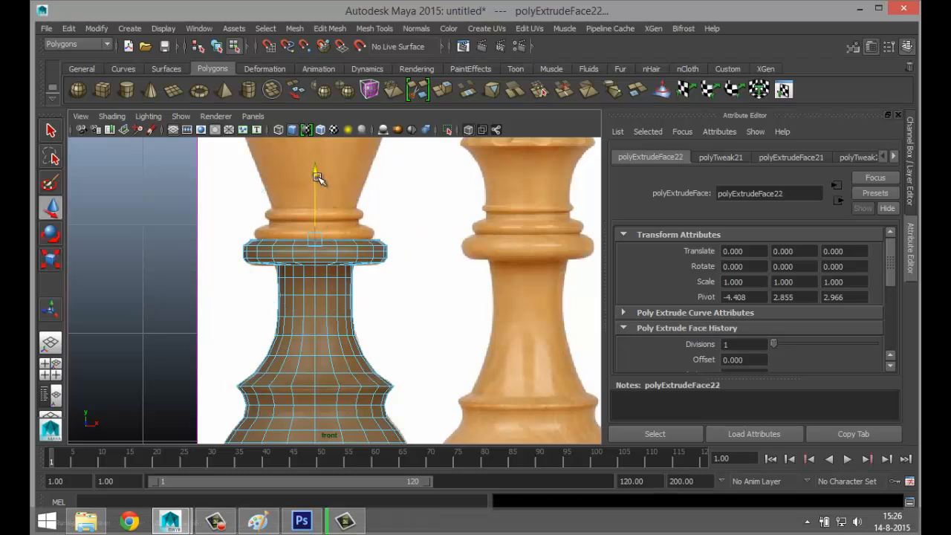
{"action": "key", "text": "ctrl+e"}
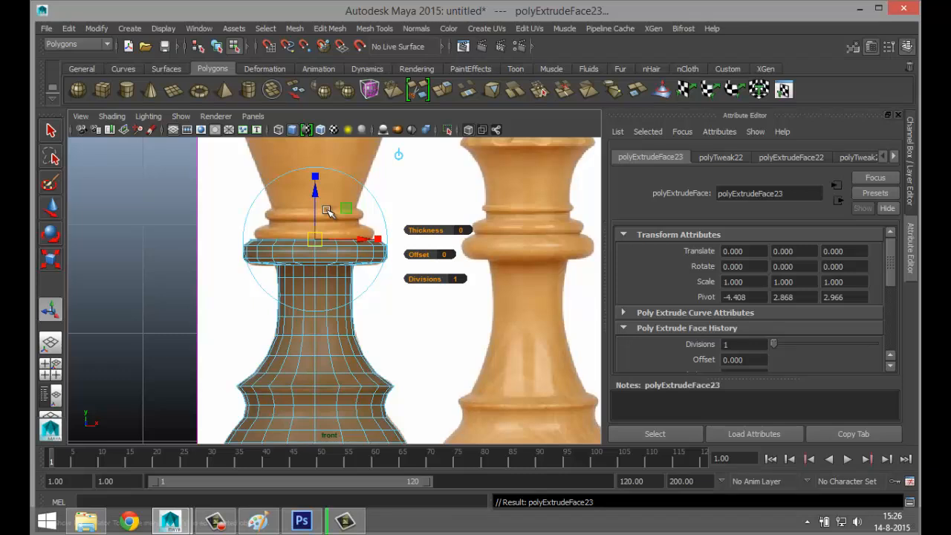
{"action": "key", "text": "r"}
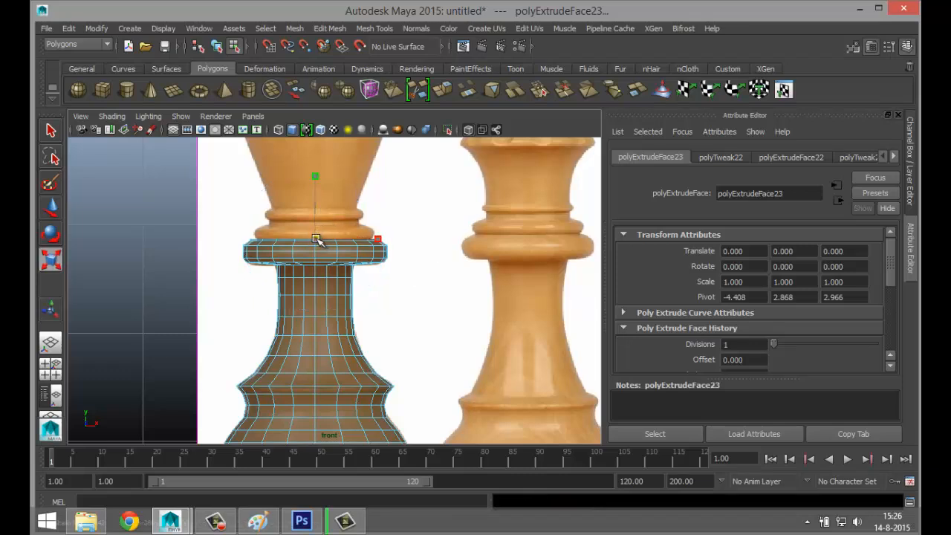
- Extrude the top face up out of the groove and widen it slightly for the base of the second collar ring
{"action": "key", "text": "ctrl+e"}
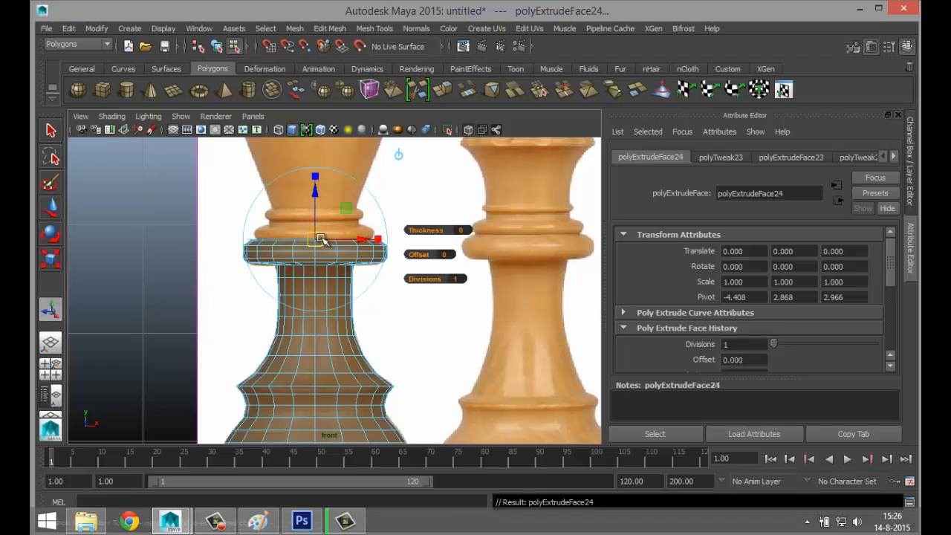
{"action": "key", "text": "w"}
{"action": "left_click_drag", "start_coordinate": [317, 175], "coordinate": [321, 178]}
{"action": "key", "text": "r"}
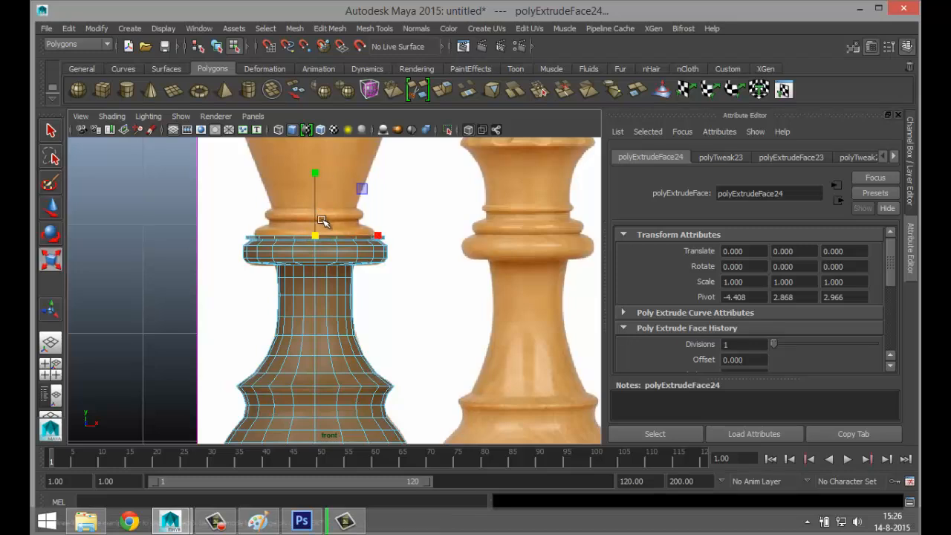
{"action": "left_click_drag", "start_coordinate": [317, 236], "coordinate": [318, 235]}
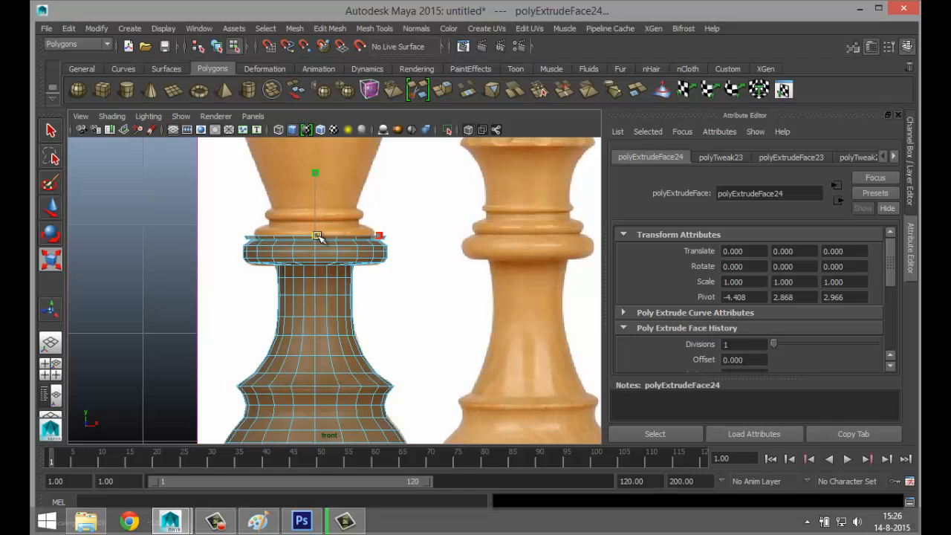
- Extrude the top face twice up the second collar ring and scale the upper loop in to follow its rounded side
{"action": "key", "text": "ctrl+e"}
{"action": "key", "text": "w"}
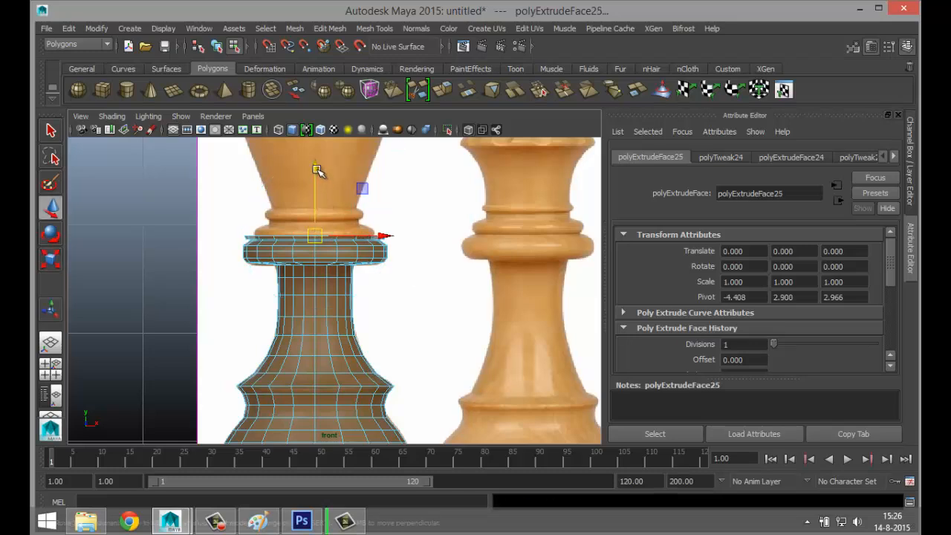
{"action": "left_click_drag", "start_coordinate": [317, 169], "coordinate": [319, 165]}
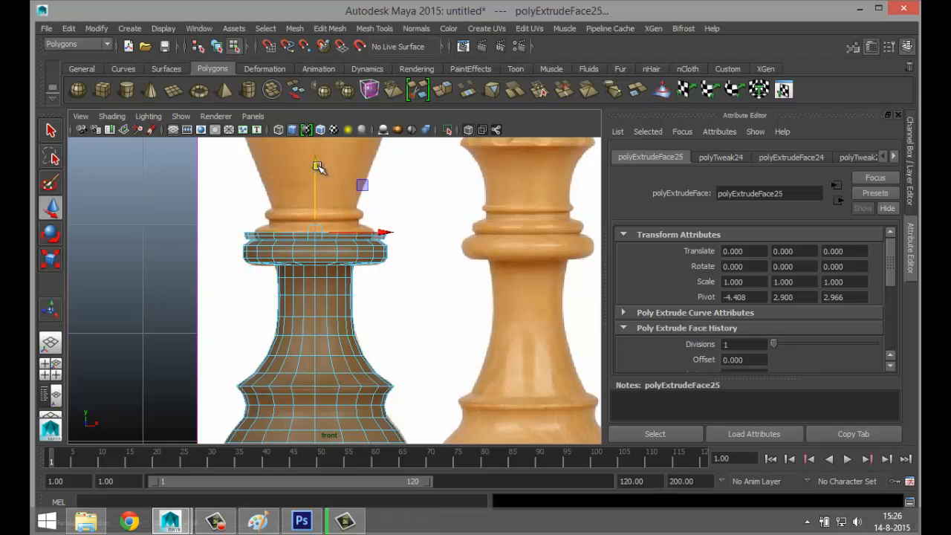
{"action": "key", "text": "ctrl+e"}
{"action": "key", "text": "w"}
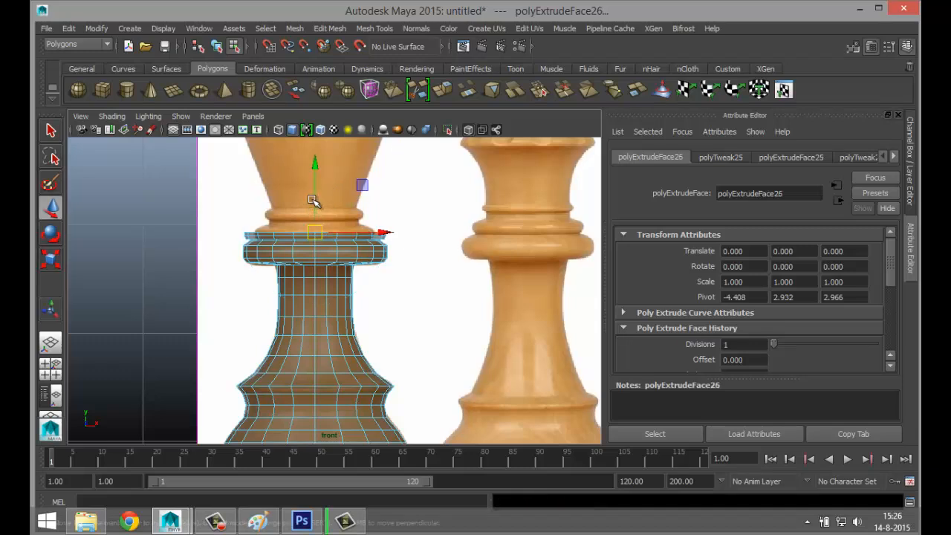
{"action": "left_click_drag", "start_coordinate": [314, 201], "coordinate": [315, 196]}
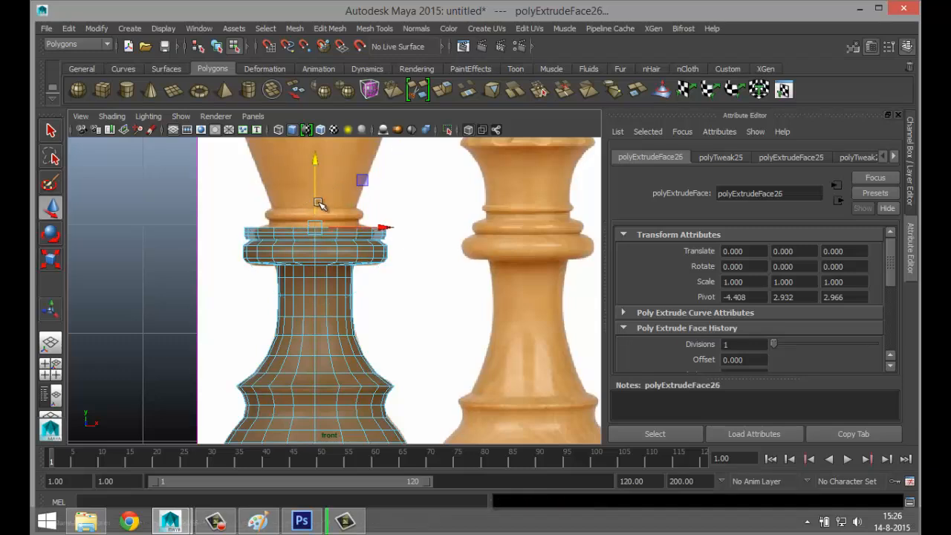
{"action": "key", "text": "r"}
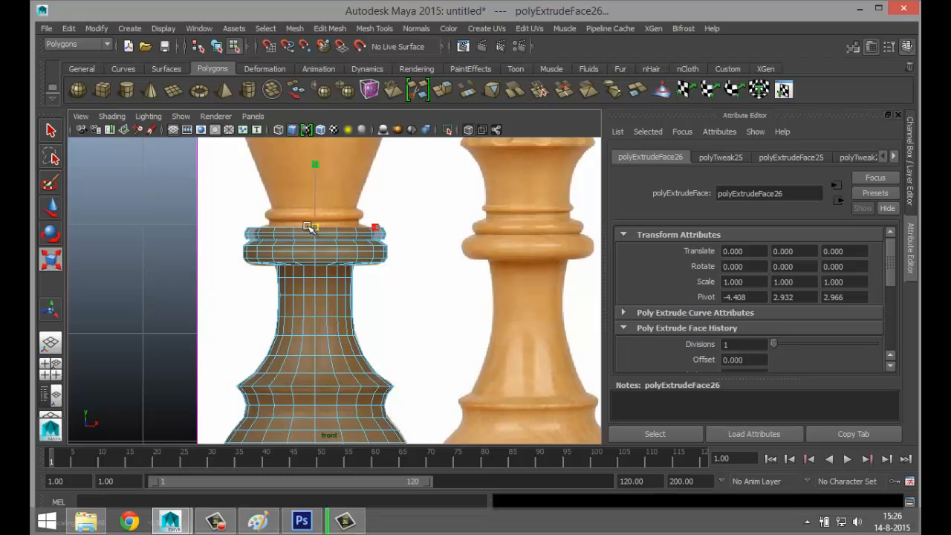
- Extrude the top face to the top of the second collar ring and scale it in to the narrower edge
{"action": "key", "text": "ctrl+e"}
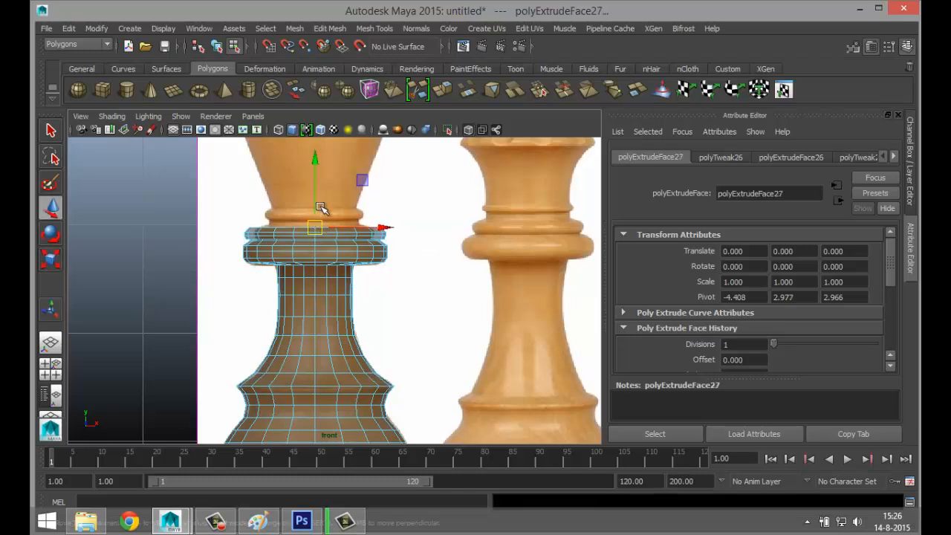
{"action": "key", "text": "w"}
{"action": "left_click_drag", "start_coordinate": [315, 181], "coordinate": [316, 175]}
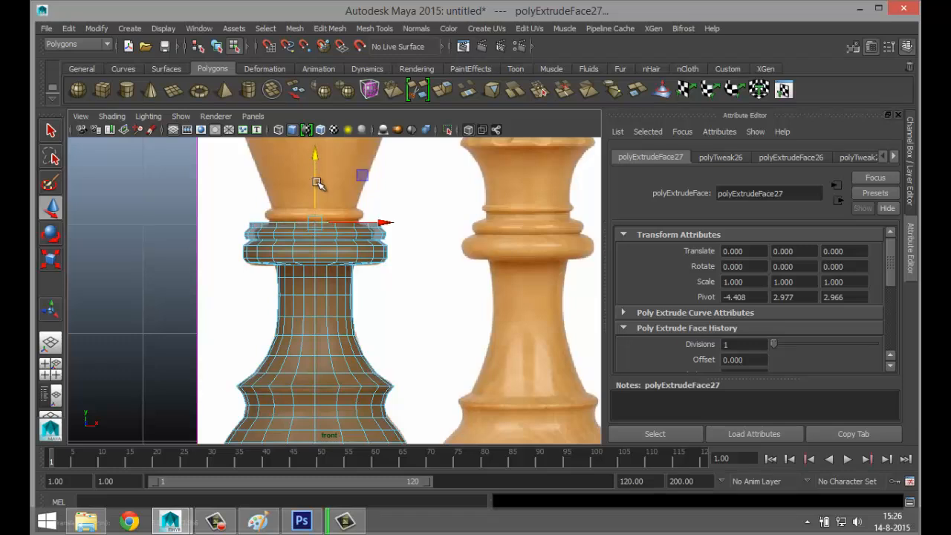
{"action": "key", "text": "r"}
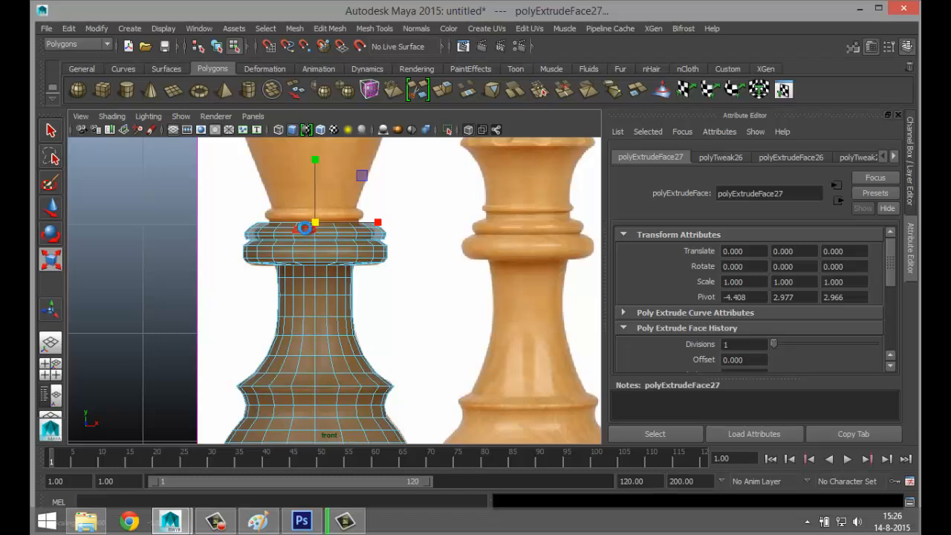
- Extrude two short sections above the second collar ring and widen the upper one to start the small top ring
{"action": "key", "text": "ctrl+e"}
{"action": "left_click_drag", "start_coordinate": [317, 185], "coordinate": [319, 183]}
{"action": "key", "text": "ctrl+e"}
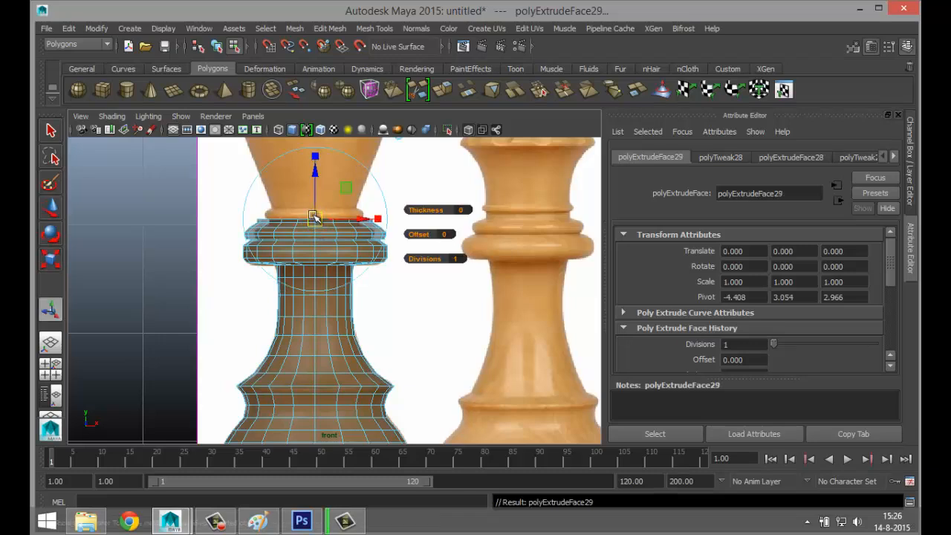
{"action": "key", "text": "w"}
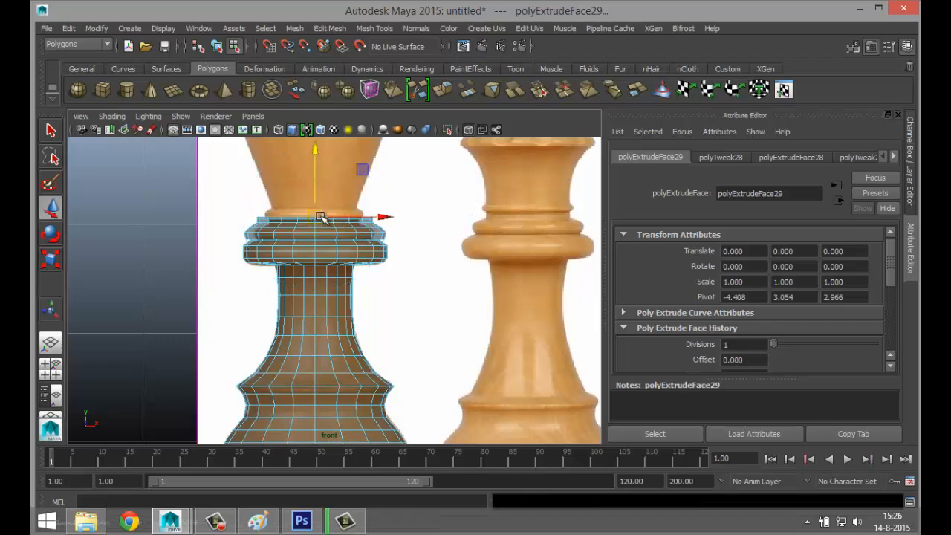
{"action": "key", "text": "r"}
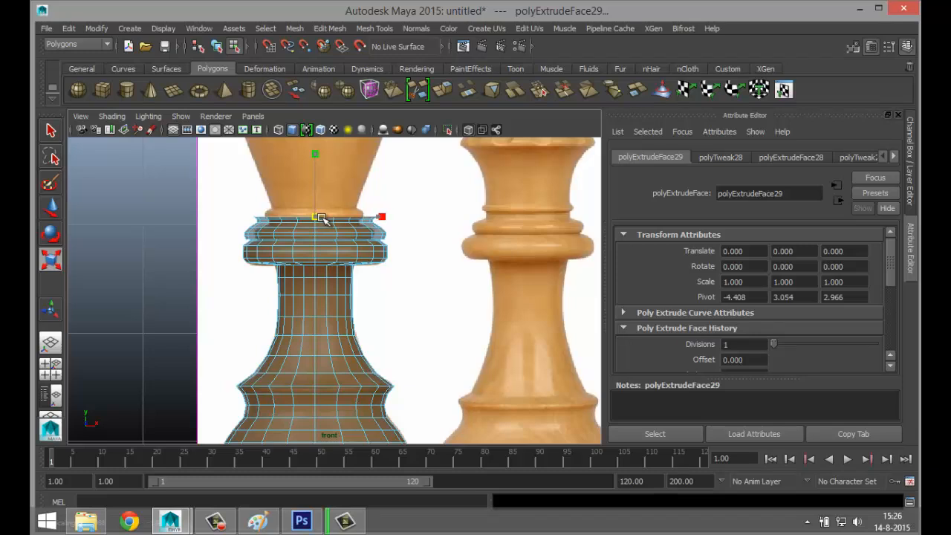
- Extrude the top face twice above the small top ring and scale the upper loop in towards the base of the head
{"action": "key", "text": "ctrl+e"}
{"action": "key", "text": "w"}
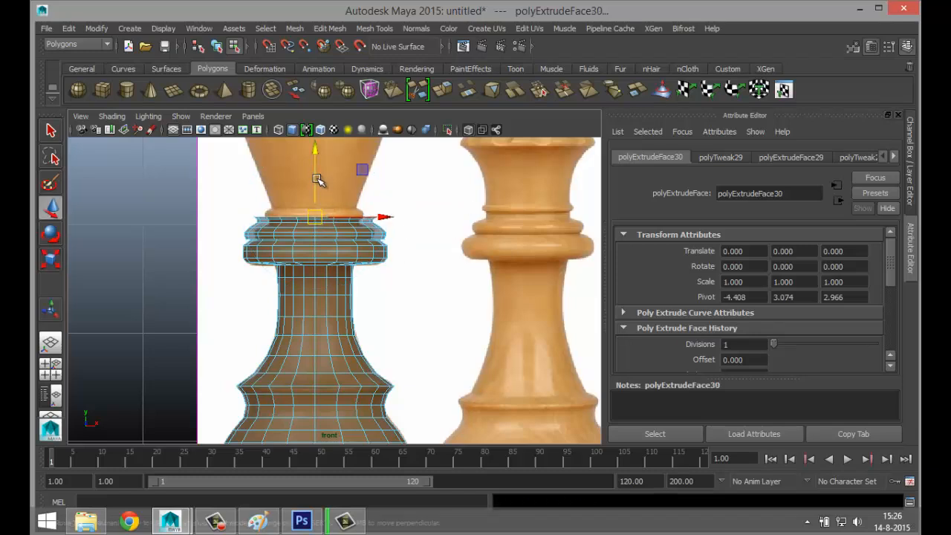
{"action": "left_click_drag", "start_coordinate": [317, 180], "coordinate": [318, 179]}
{"action": "key", "text": "ctrl+e"}
{"action": "key", "text": "w"}
{"action": "key", "text": "r"}
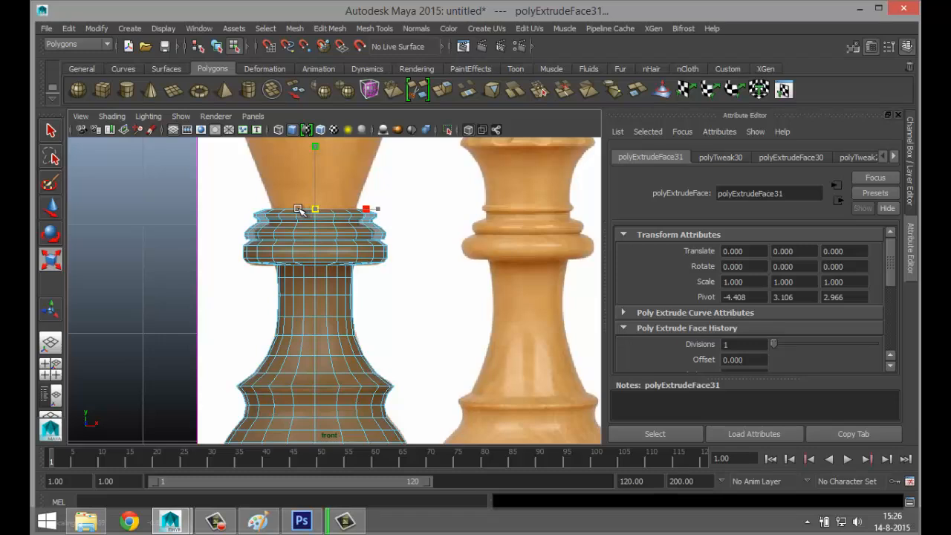
- Extrude a short section and another up into the base of the king's head, widening the upper loop to start the flare
{"action": "key", "text": "ctrl+e"}
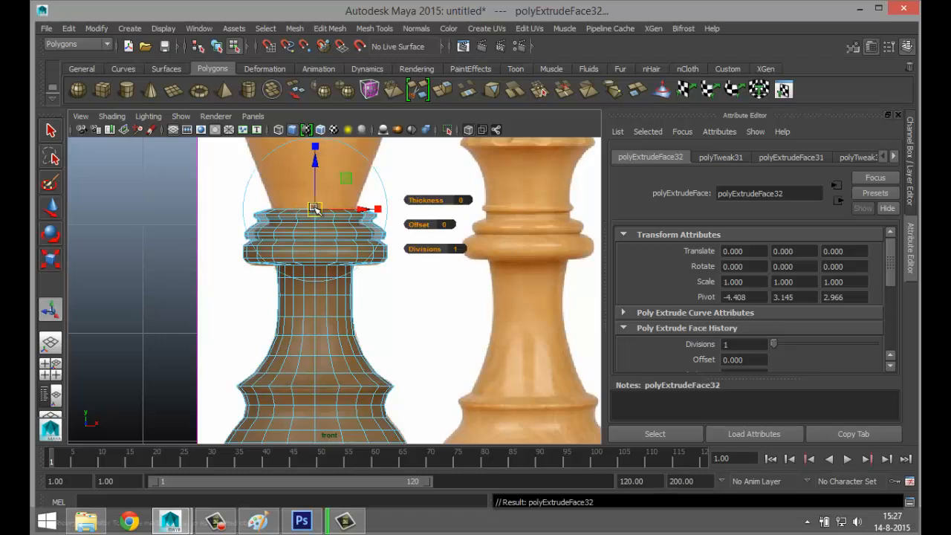
{"action": "key", "text": "w"}
{"action": "left_click_drag", "start_coordinate": [315, 177], "coordinate": [319, 144]}
{"action": "key", "text": "ctrl+e"}
{"action": "key", "text": "w"}
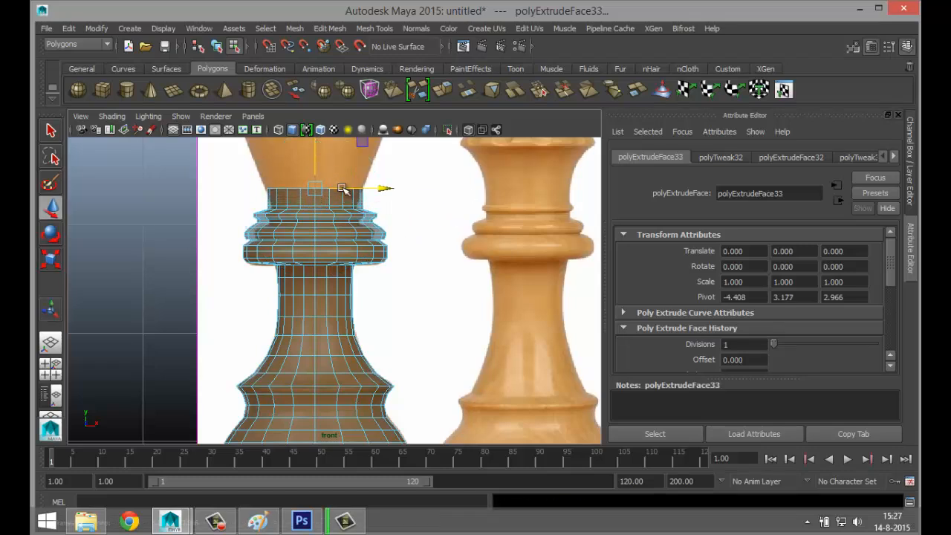
{"action": "key", "text": "r"}
{"action": "left_click_drag", "start_coordinate": [321, 186], "coordinate": [327, 192]}
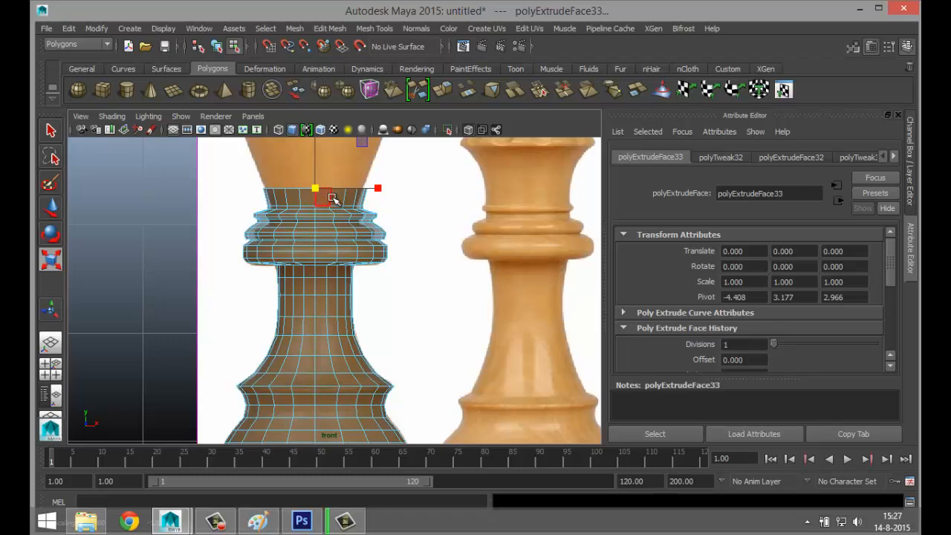
- Extrude the top face twice up the lower part of the head, widening each loop to follow the flared side
{"action": "middle_click_drag", "start_coordinate": [388, 217], "coordinate": [391, 347], "text": "alt"}
{"action": "key", "text": "ctrl+e"}
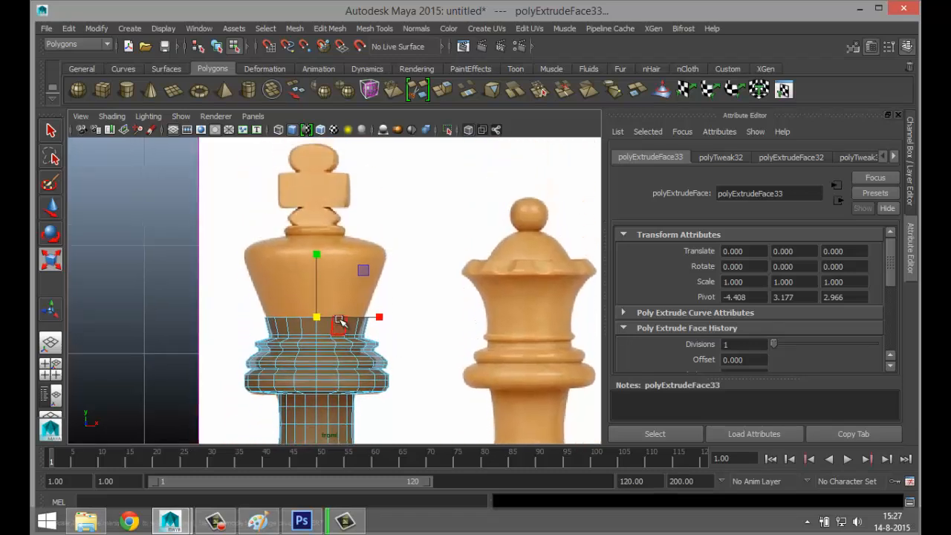
{"action": "key", "text": "w"}
{"action": "left_click_drag", "start_coordinate": [317, 256], "coordinate": [320, 236]}
{"action": "key", "text": "r"}
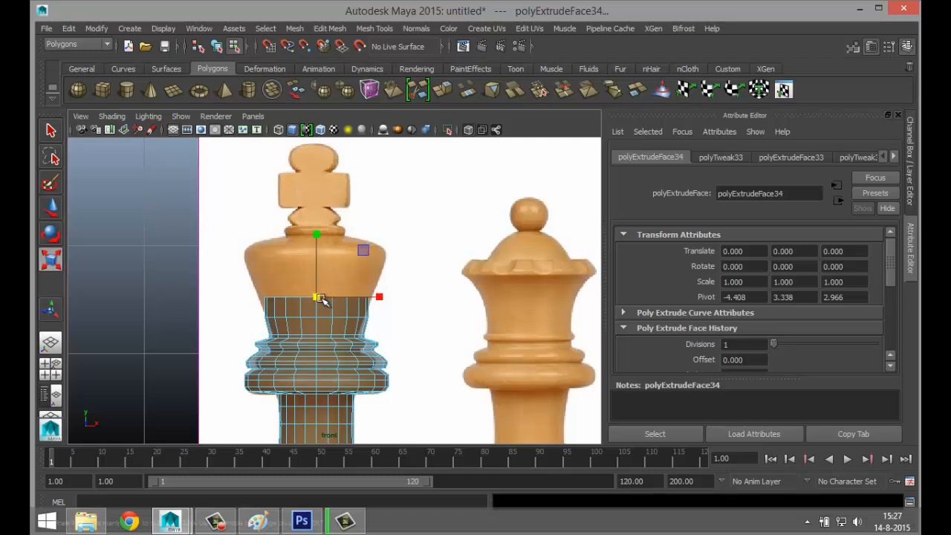
{"action": "left_click_drag", "start_coordinate": [324, 297], "coordinate": [330, 298]}
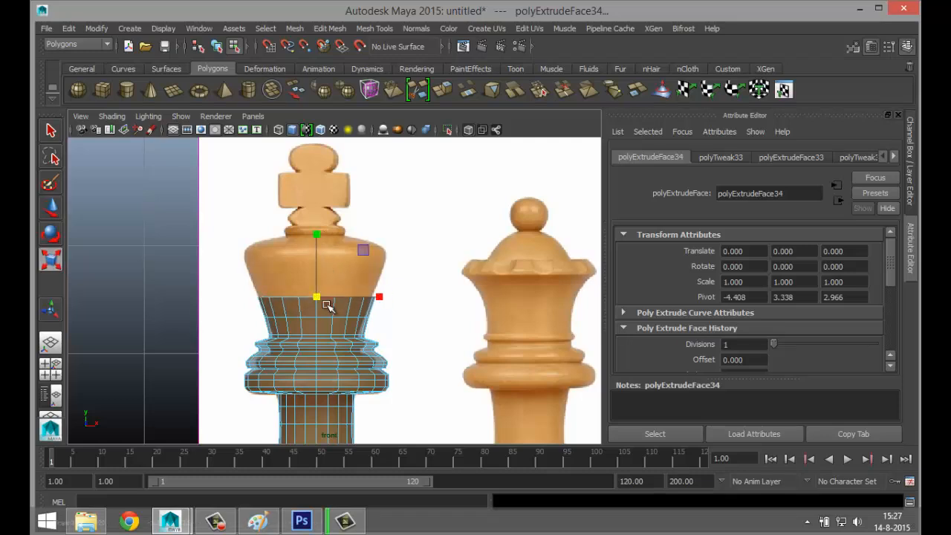
{"action": "key", "text": "ctrl+e"}
{"action": "key", "text": "w"}
{"action": "left_click_drag", "start_coordinate": [315, 250], "coordinate": [315, 231]}
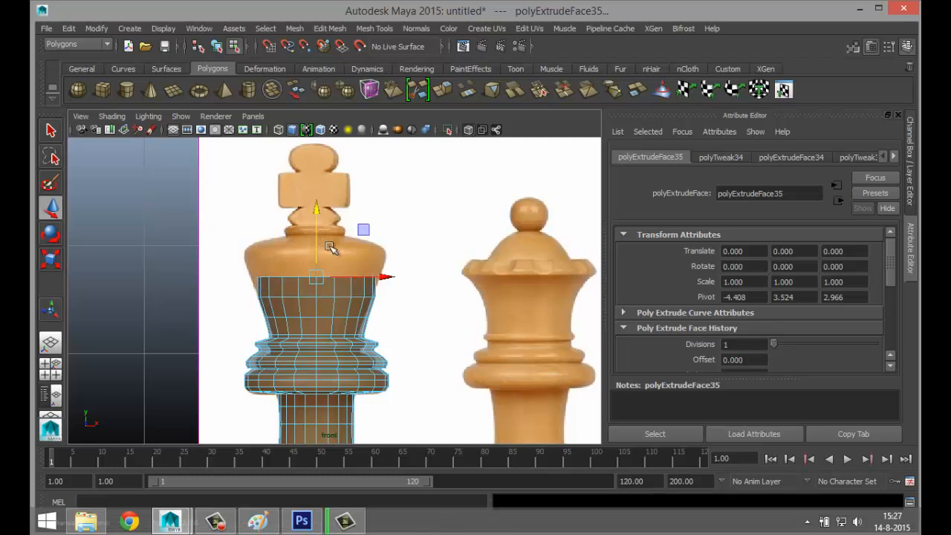
{"action": "key", "text": "r"}
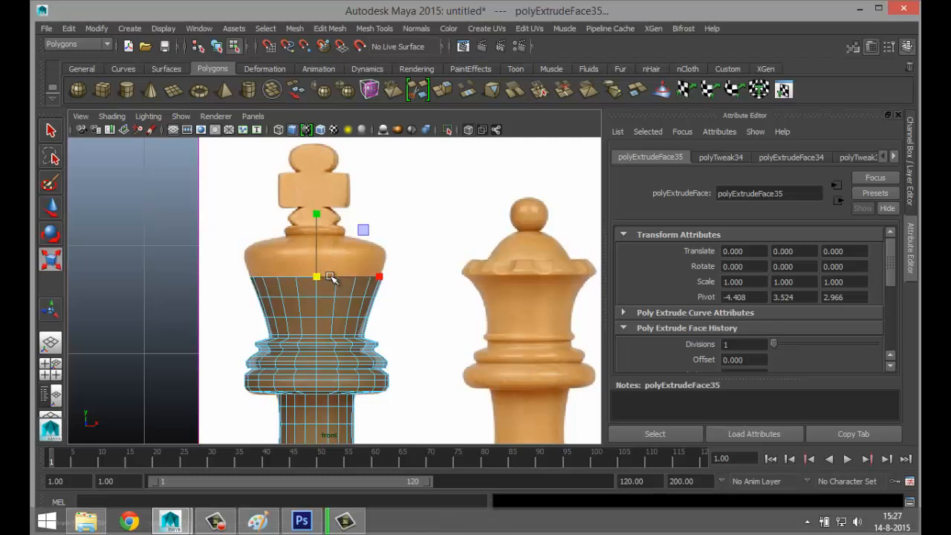
- Extrude the top face up to the widest part of the head and widen it to match the outline
{"action": "key", "text": "ctrl+e"}
{"action": "key", "text": "w"}
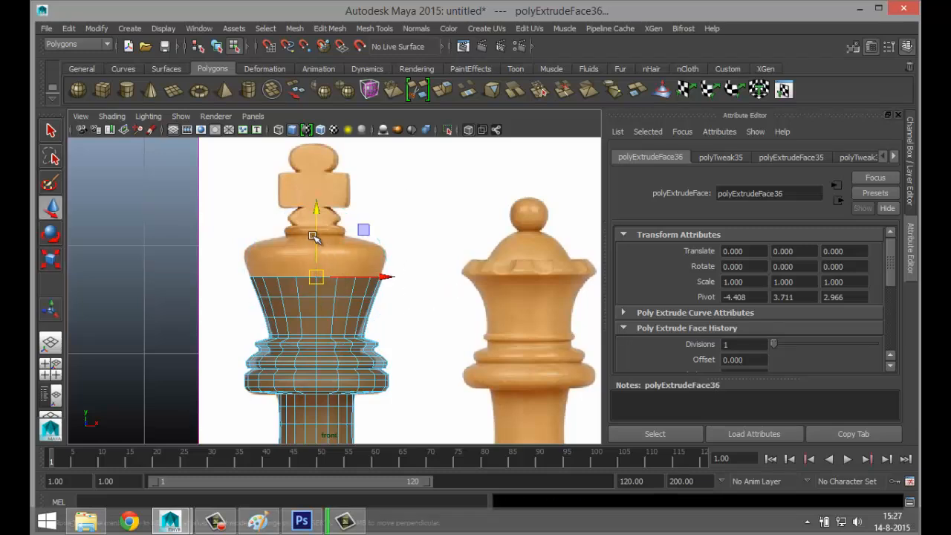
{"action": "left_click_drag", "start_coordinate": [312, 236], "coordinate": [318, 223]}
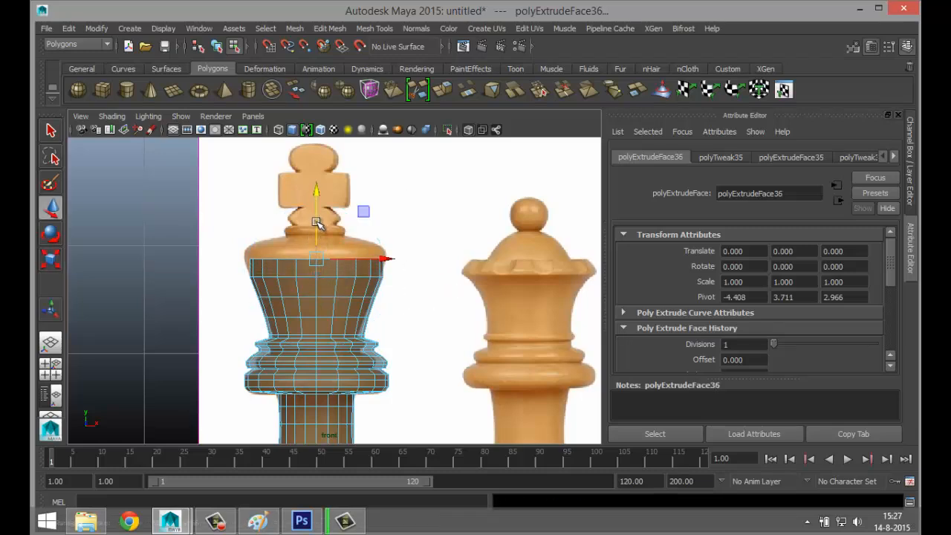
{"action": "key", "text": "ctrl+e"}
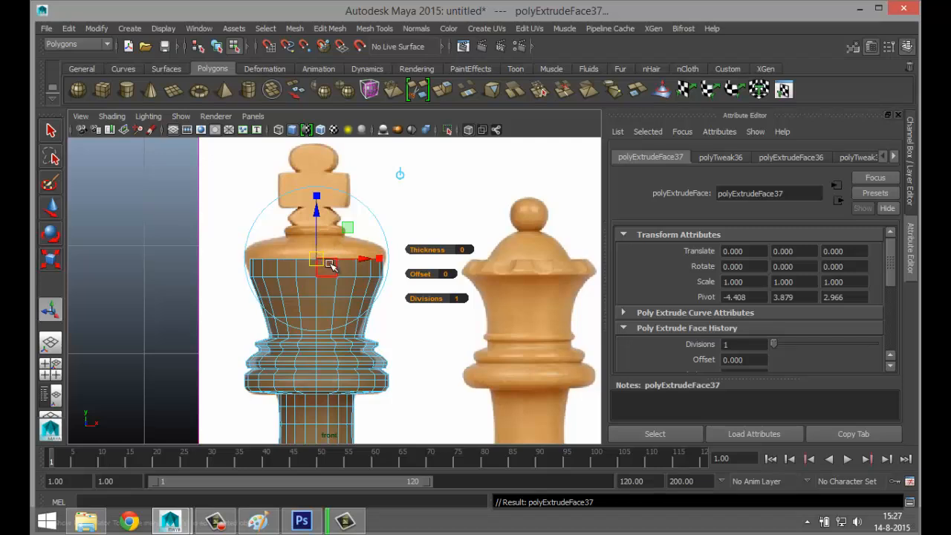
{"action": "key", "text": "ctrl+z"}
{"action": "key", "text": "r"}
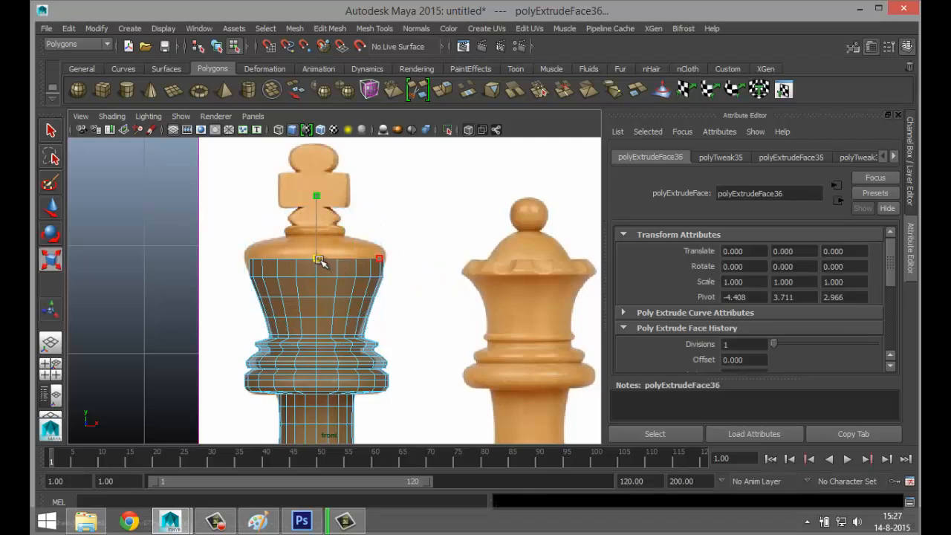
- Extrude the top face twice from the head's widest part up to its shoulder and scale the upper loop in
{"action": "key", "text": "ctrl+e"}
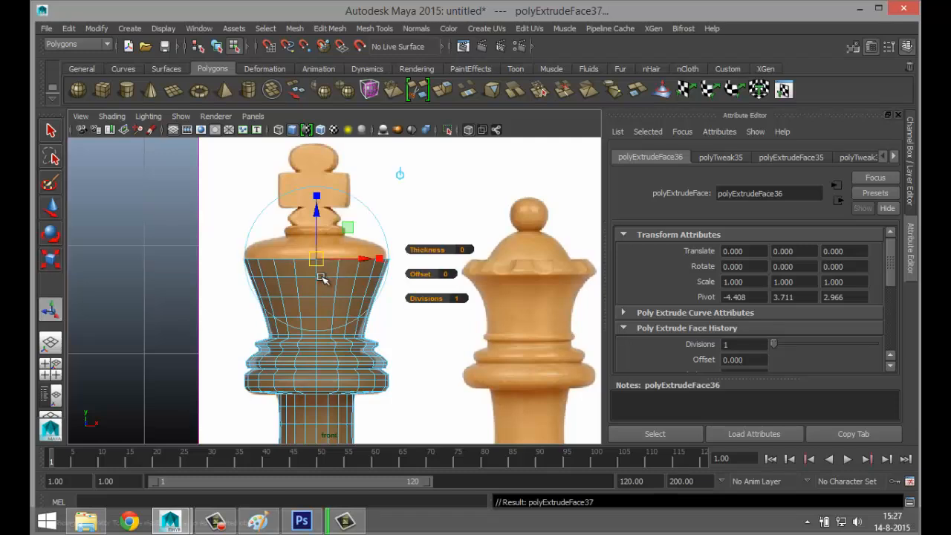
{"action": "key", "text": "w"}
{"action": "left_click_drag", "start_coordinate": [316, 221], "coordinate": [319, 189]}
{"action": "key", "text": "ctrl+e"}
{"action": "key", "text": "w"}
{"action": "key", "text": "r"}
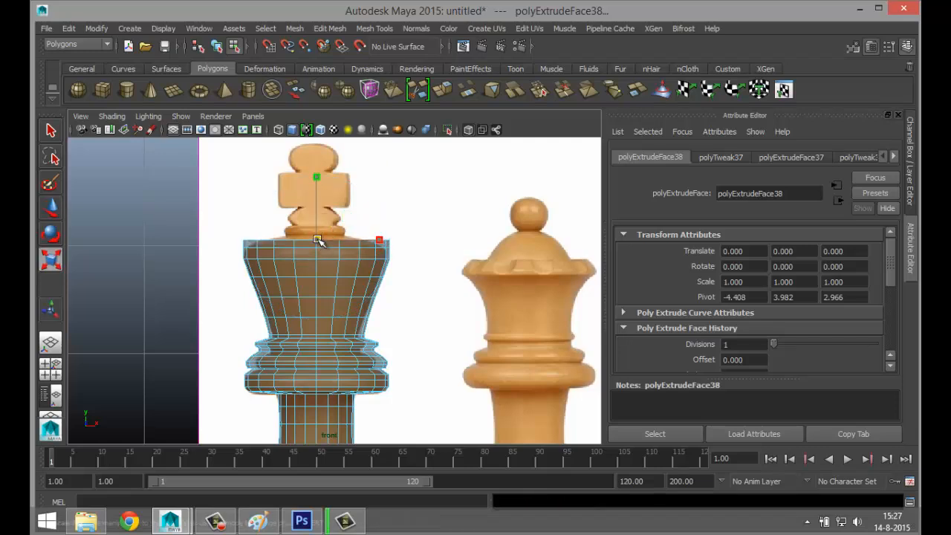
{"action": "left_click_drag", "start_coordinate": [315, 239], "coordinate": [300, 242]}
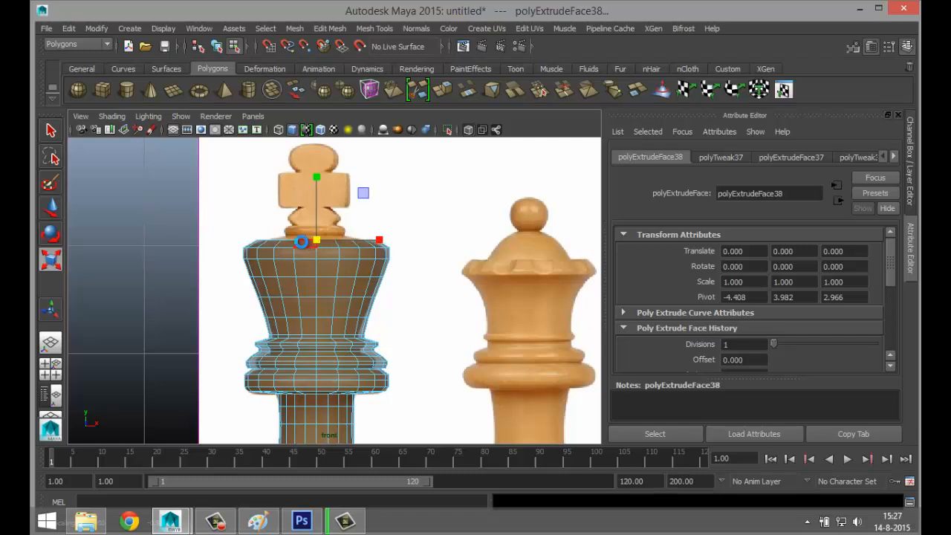
- Extrude the top face slightly up over the sloping shoulder and scale it in towards the base of the cross
{"action": "key", "text": "ctrl+e"}
{"action": "key", "text": "w"}
{"action": "left_click_drag", "start_coordinate": [315, 197], "coordinate": [318, 195]}
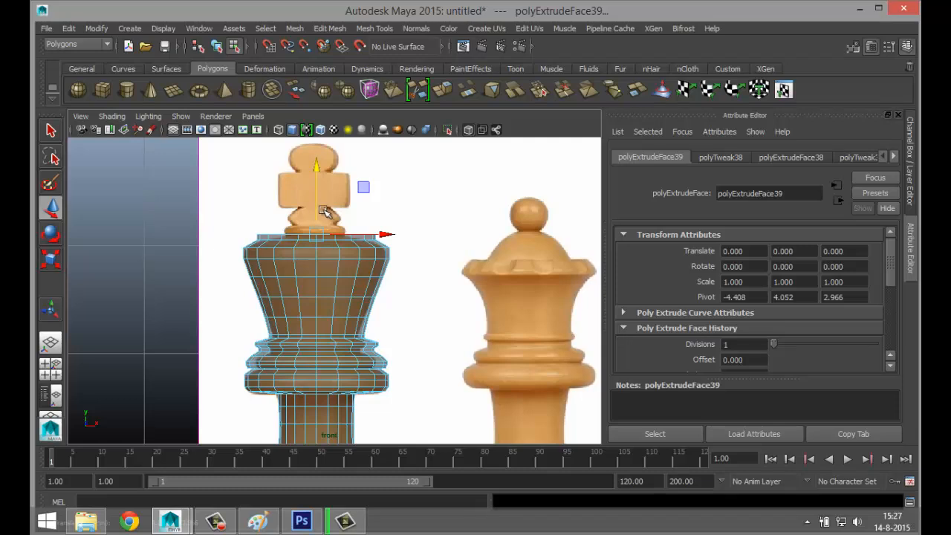
{"action": "key", "text": "r"}
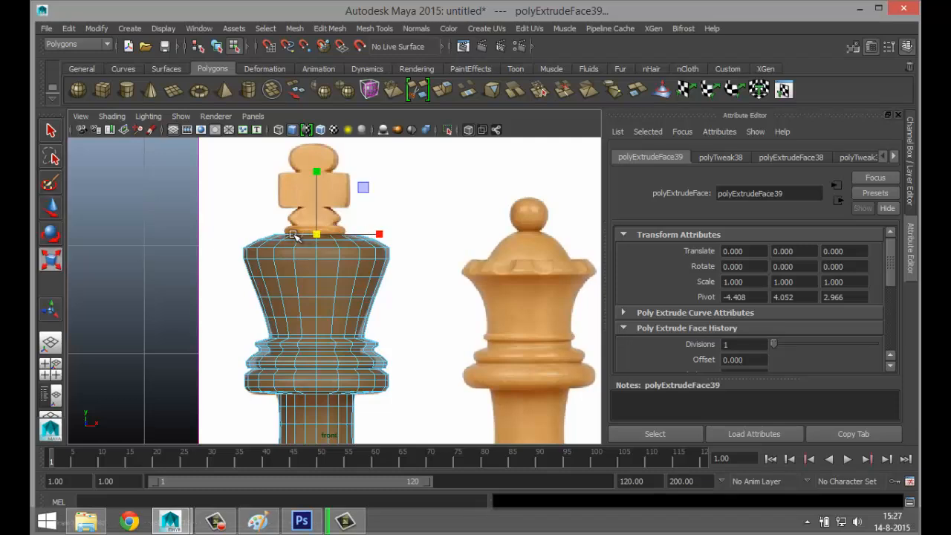
- Extrude a short straight rim above the shoulder and add a very thin section on top of it
{"action": "key", "text": "ctrl+e"}
{"action": "key", "text": "w"}
{"action": "left_click_drag", "start_coordinate": [316, 193], "coordinate": [316, 186]}
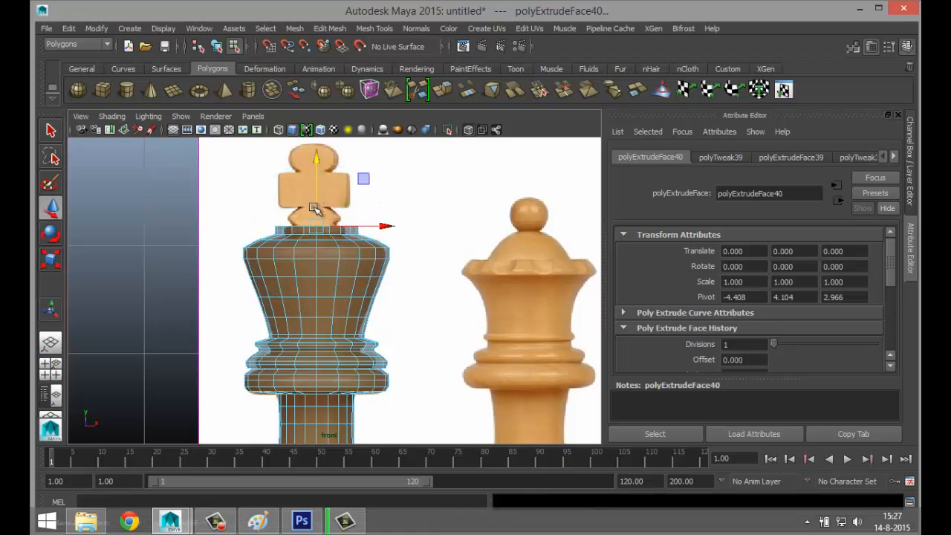
{"action": "key", "text": "ctrl+e"}
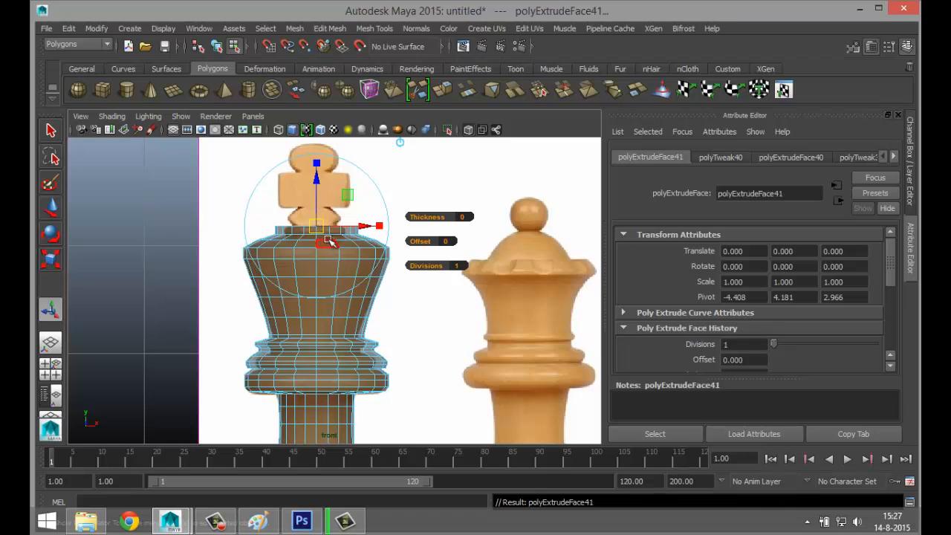
{"action": "key", "text": "w"}
{"action": "left_click", "coordinate": [317, 193]}
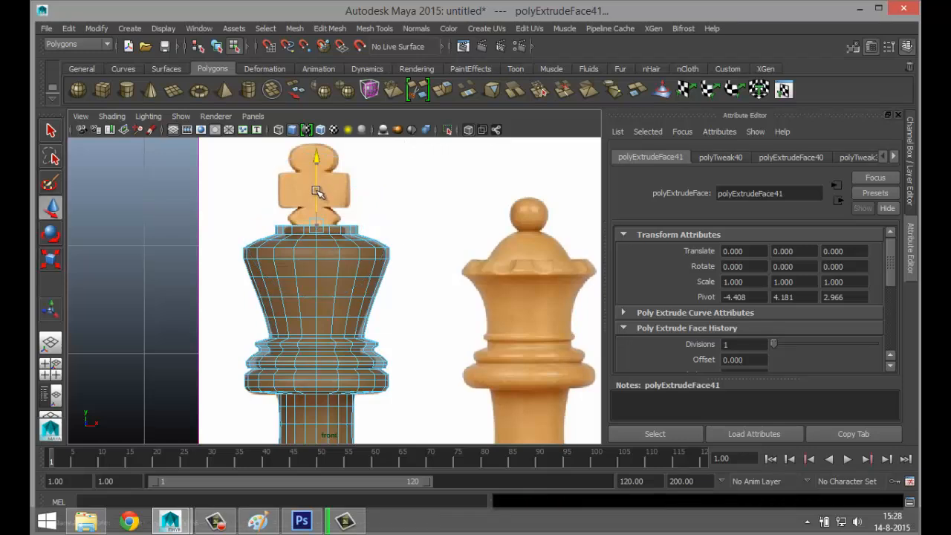
{"action": "key", "text": "r"}
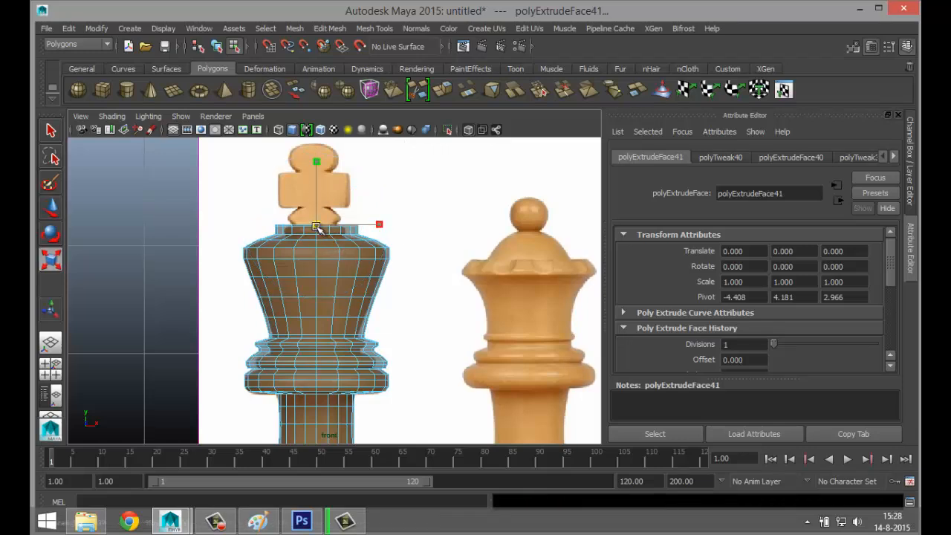
- Show the piece in the perspective view, clear the face selection and return the mesh to object mode
{"action": "left_click", "coordinate": [50, 374]}
{"action": "key", "text": "space"}
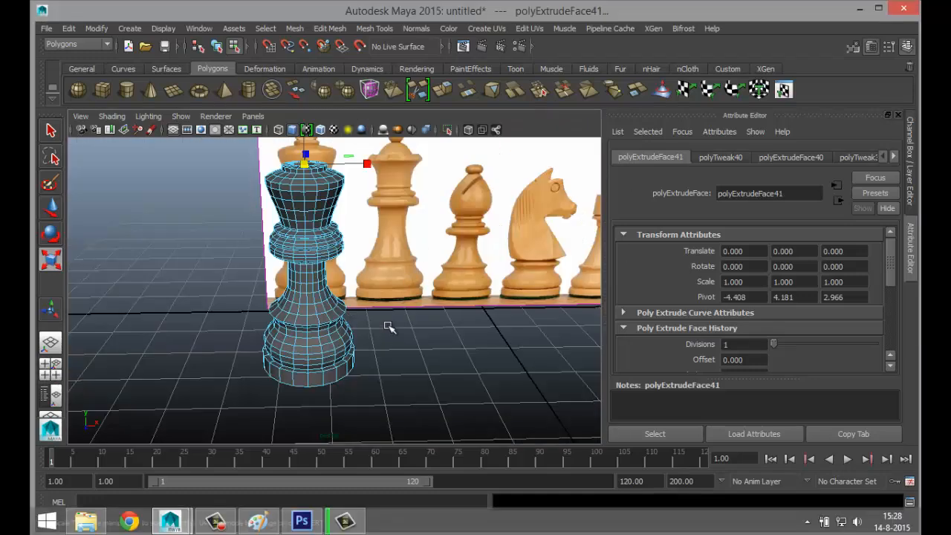
{"action": "left_click", "coordinate": [402, 369]}
{"action": "left_click_drag", "start_coordinate": [393, 365], "coordinate": [345, 367], "text": "alt"}
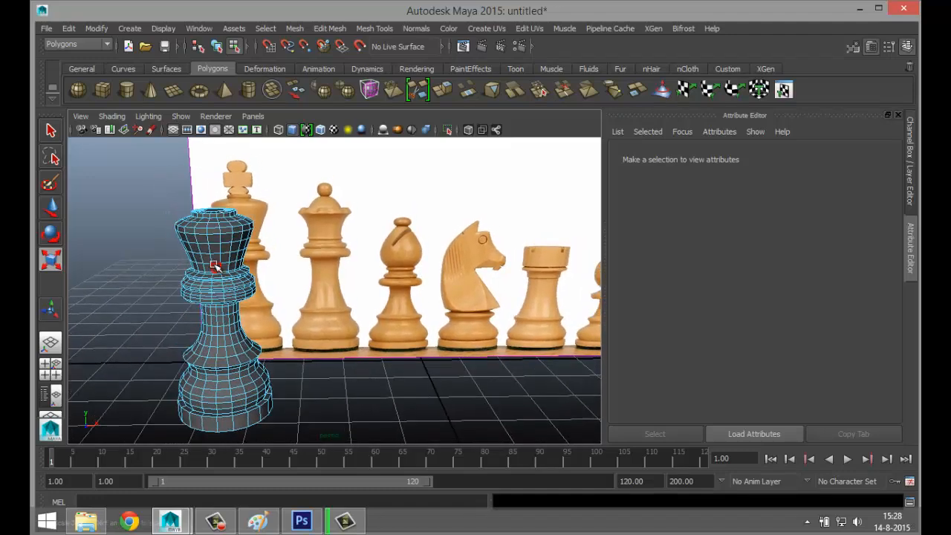
{"action": "right_click_drag", "start_coordinate": [220, 206], "coordinate": [270, 192]}
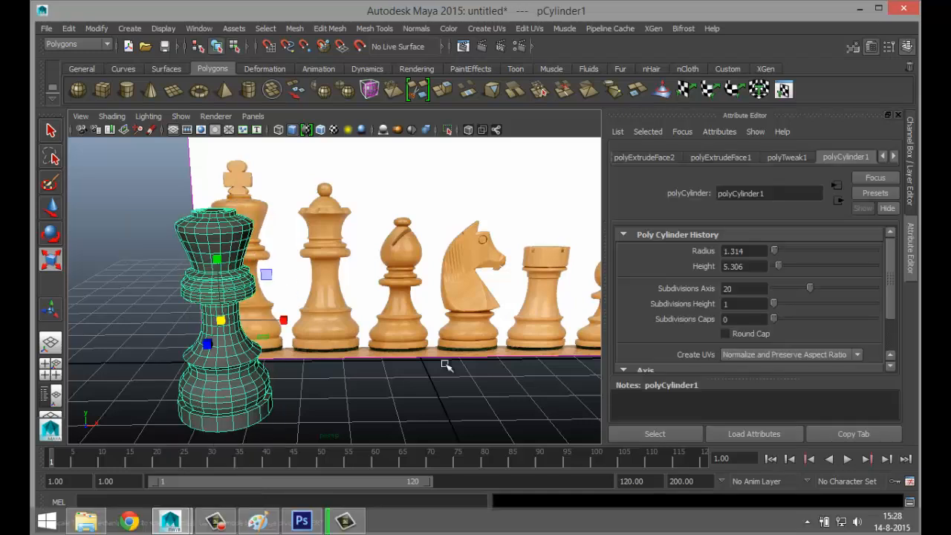
- Preview the king mesh smoothed and restore its unsmoothed display
{"action": "key", "text": "3"}
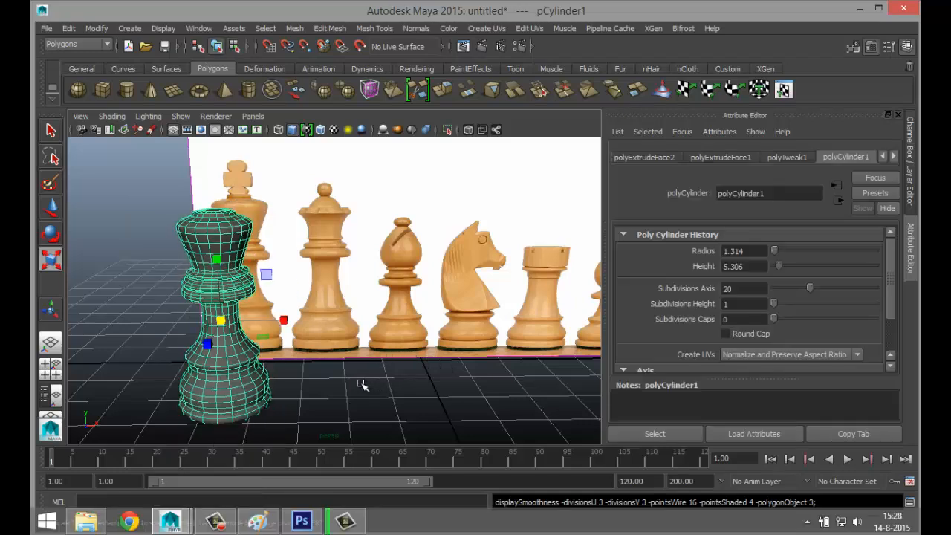
{"action": "left_click", "coordinate": [361, 384]}
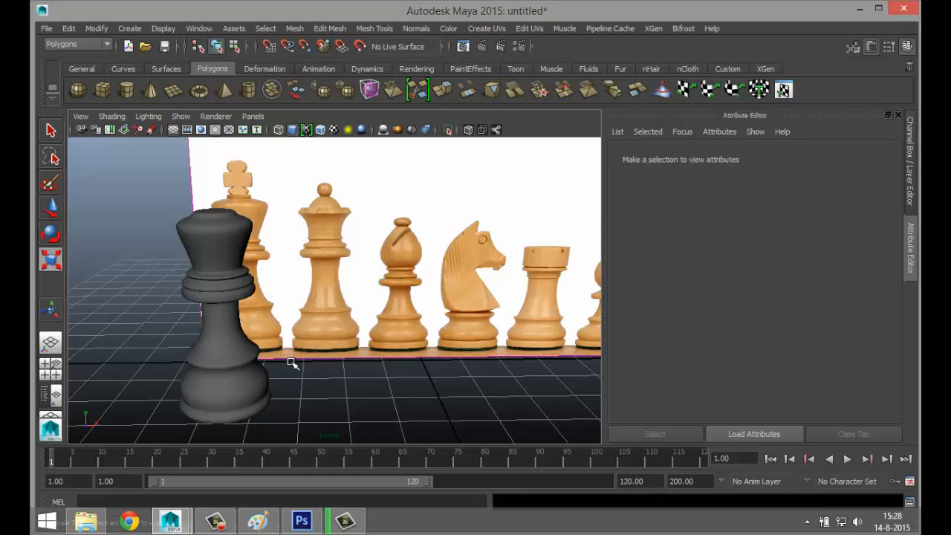
{"action": "left_click", "coordinate": [213, 292]}
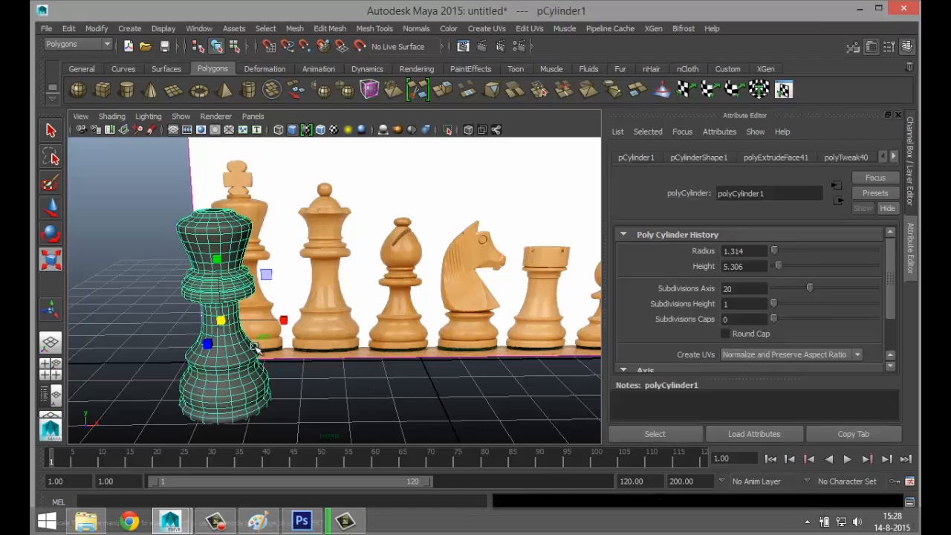
{"action": "key", "text": "1"}
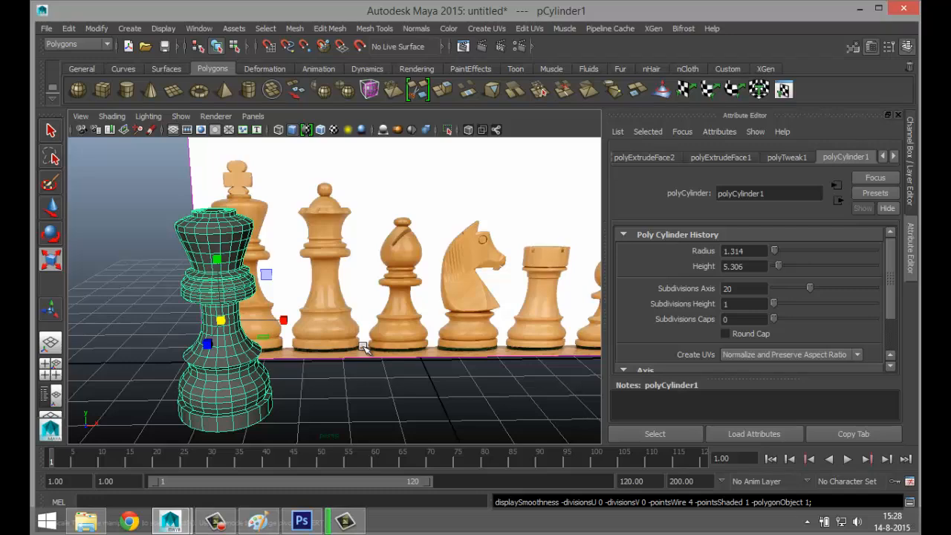
- Duplicate the king body and move the copy along X until it lines up with the queen in the front-view reference image
{"action": "key", "text": "ctrl+d"}
{"action": "key", "text": "w"}
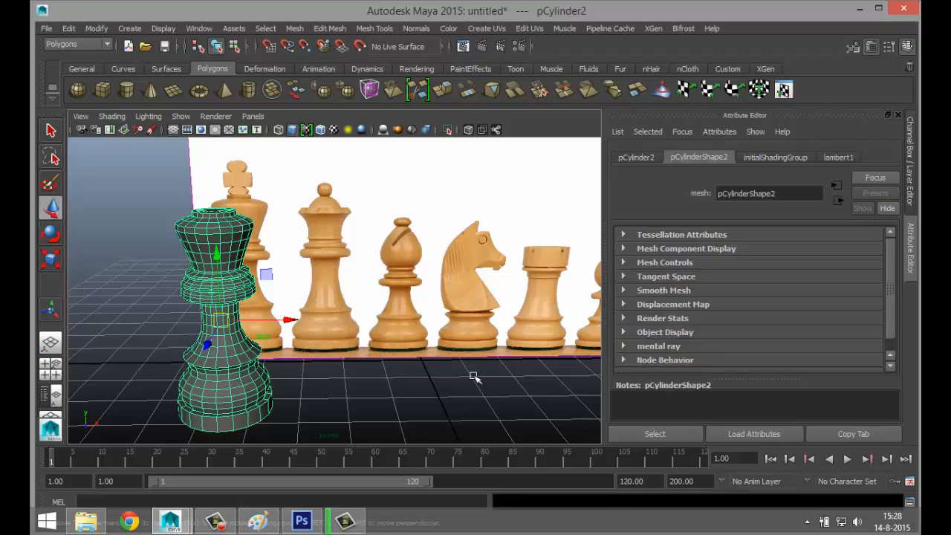
{"action": "left_click_drag", "start_coordinate": [285, 322], "coordinate": [381, 333]}
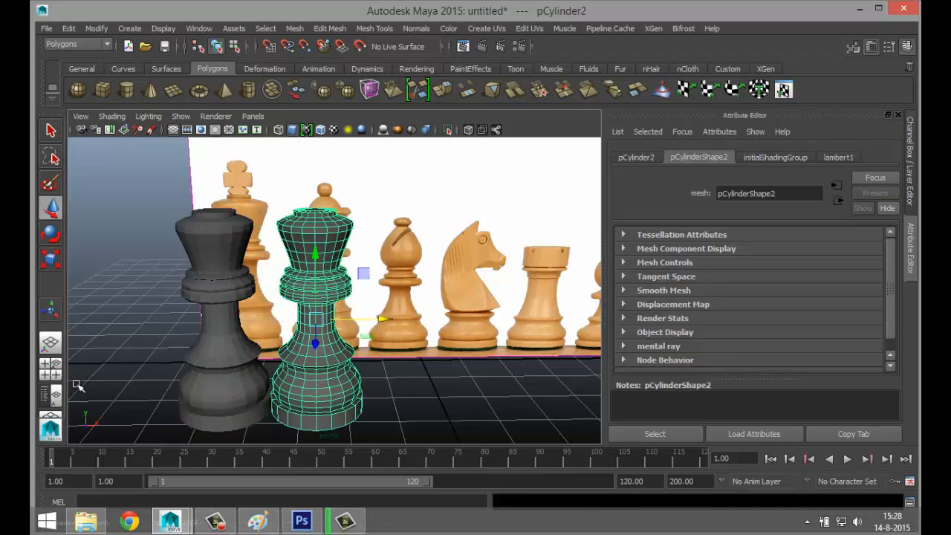
{"action": "left_click", "coordinate": [51, 364]}
{"action": "key", "text": "space"}
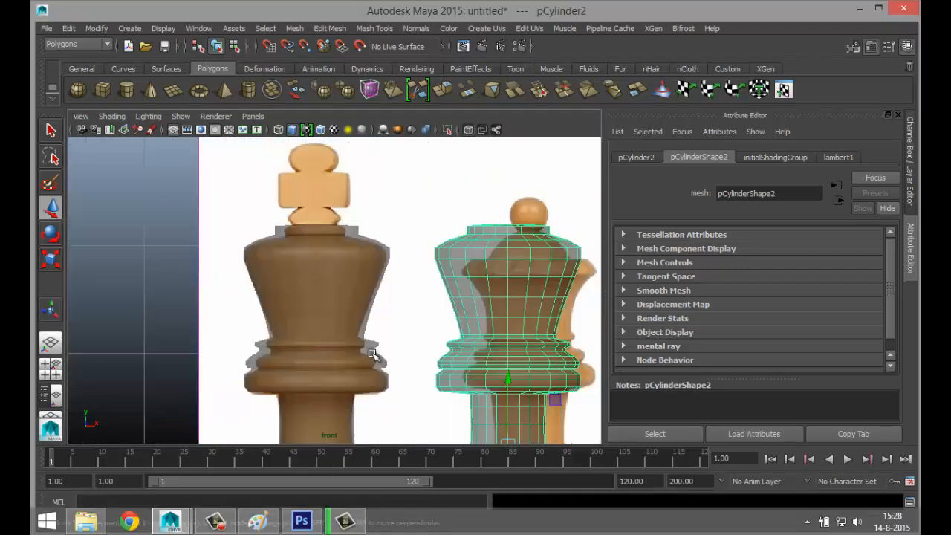
{"action": "middle_click_drag", "start_coordinate": [372, 347], "coordinate": [250, 249], "text": "alt"}
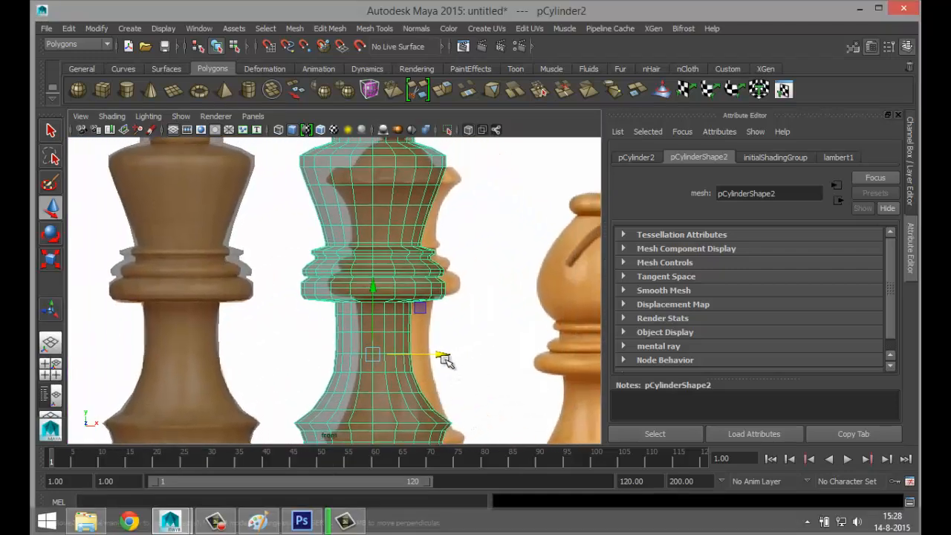
{"action": "left_click_drag", "start_coordinate": [442, 354], "coordinate": [467, 353]}
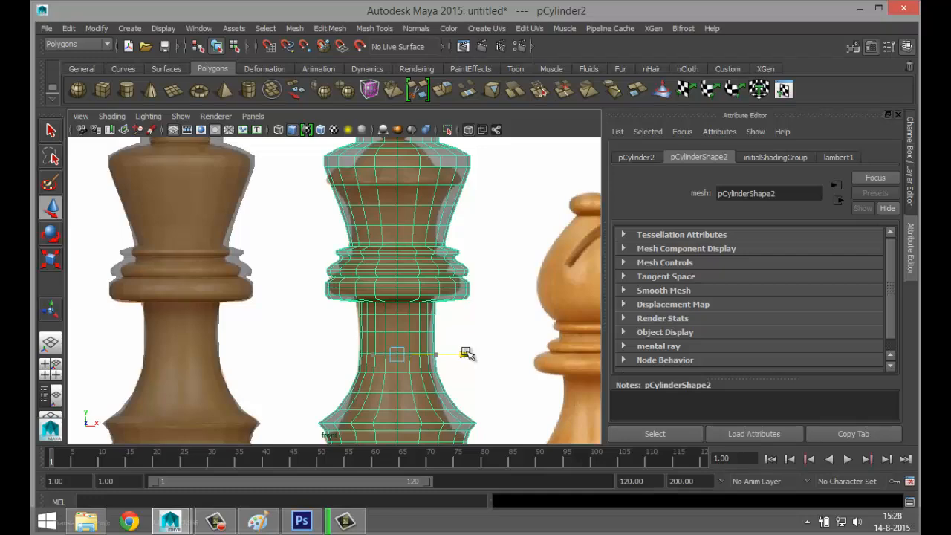
- Delete all faces of the queen copy above the upper edge of its flared body, leaving the top open
{"action": "scroll", "coordinate": [441, 358], "scroll_direction": "down", "scroll_amount": 5}
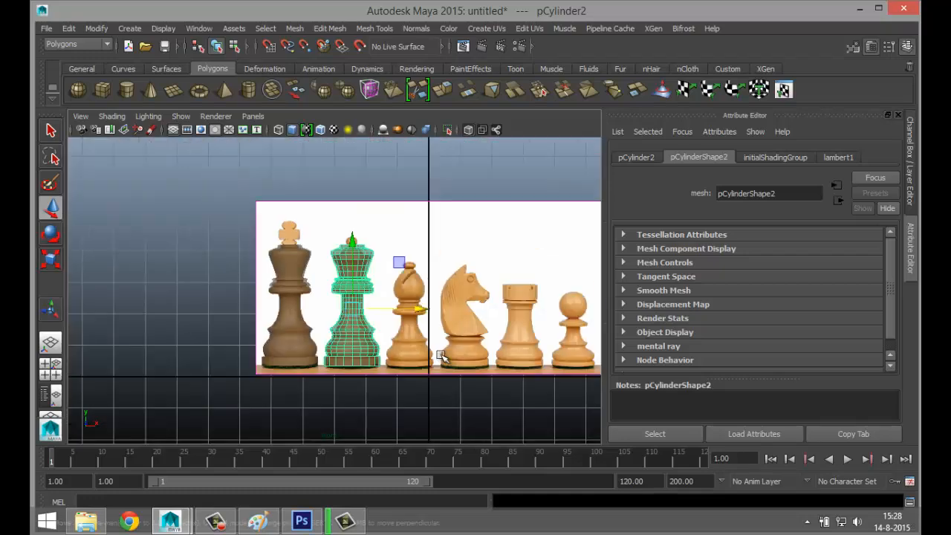
{"action": "scroll", "coordinate": [442, 345], "scroll_direction": "up", "scroll_amount": 4}
{"action": "scroll", "coordinate": [458, 285], "scroll_direction": "up", "scroll_amount": 2}
{"action": "scroll", "coordinate": [460, 319], "scroll_direction": "up", "scroll_amount": 2}
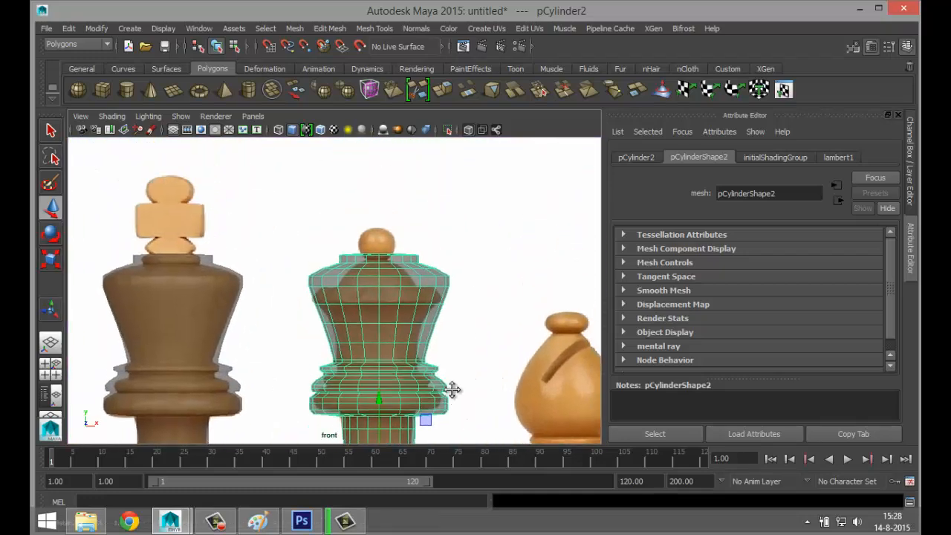
{"action": "scroll", "coordinate": [452, 389], "scroll_direction": "up", "scroll_amount": 5}
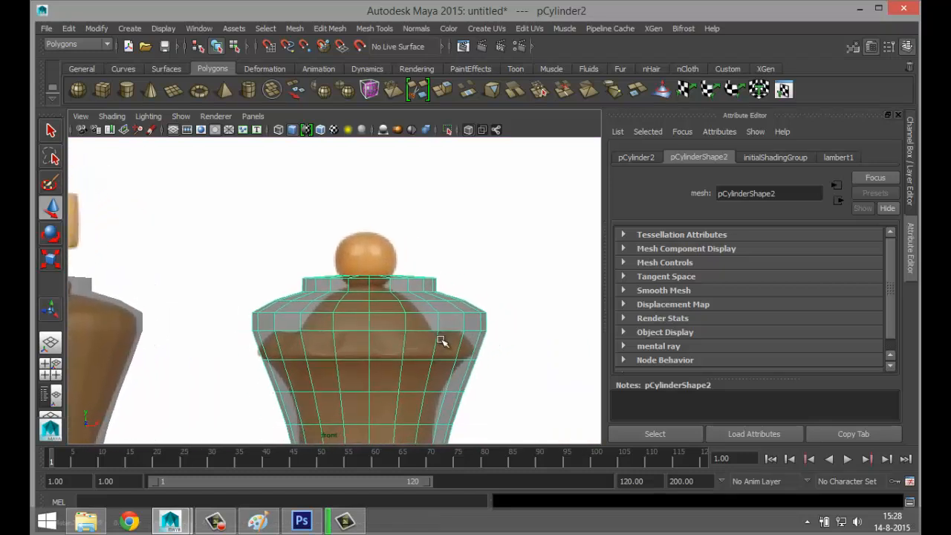
{"action": "middle_click_drag", "start_coordinate": [441, 340], "coordinate": [441, 337], "text": "alt"}
{"action": "right_click_drag", "start_coordinate": [333, 312], "coordinate": [331, 238]}
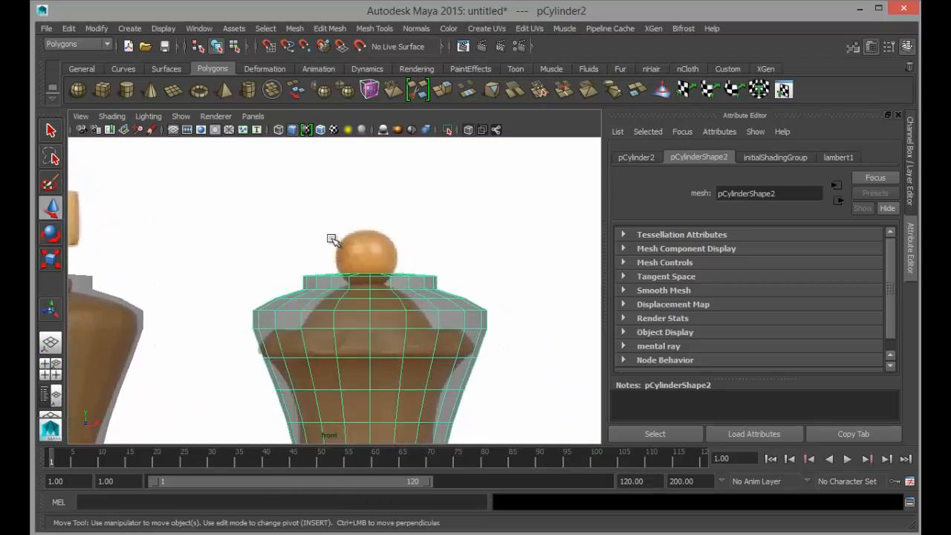
{"action": "left_click_drag", "start_coordinate": [231, 243], "coordinate": [554, 321]}
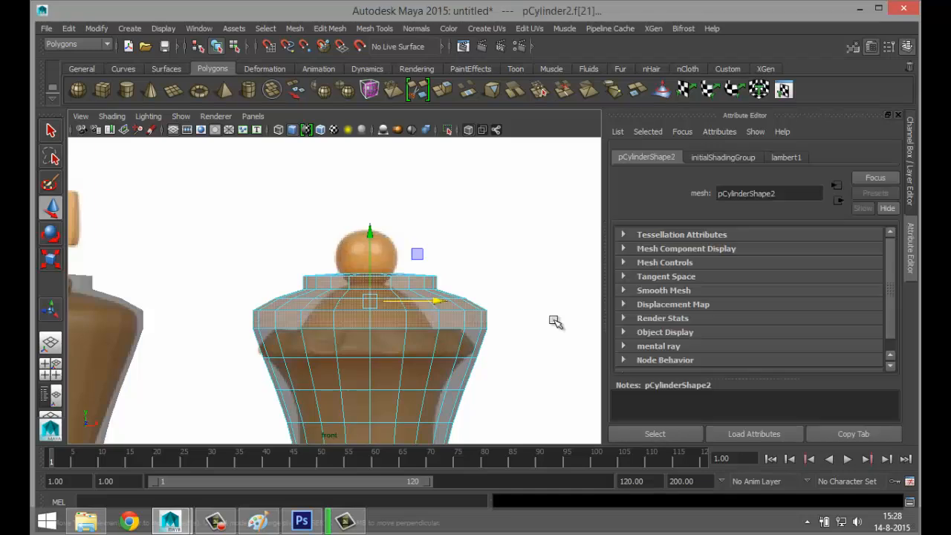
{"action": "key", "text": "Delete"}
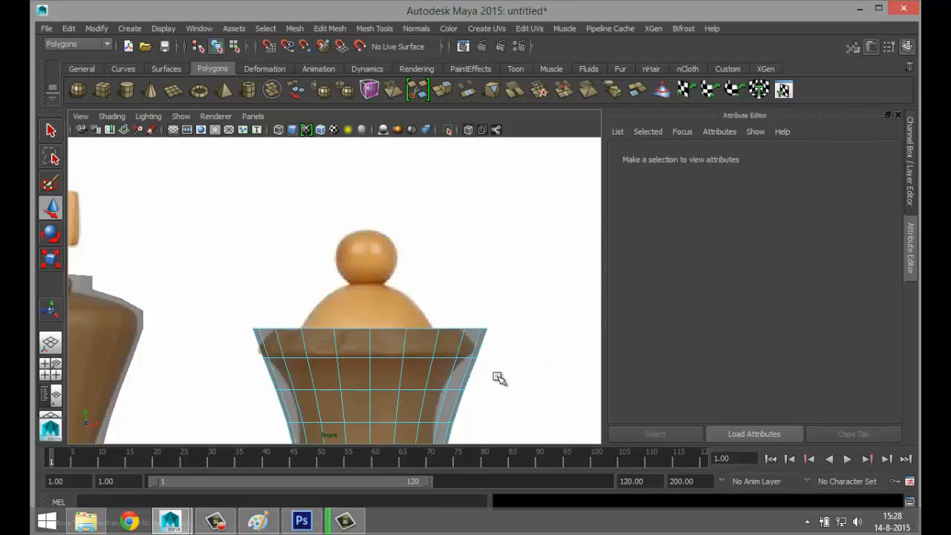
- Extrude the open top border edge loop of the queen, scale it inward and raise it slightly to form a sloped rim
{"action": "right_click_drag", "start_coordinate": [349, 331], "coordinate": [348, 165]}
{"action": "left_click", "coordinate": [358, 330]}
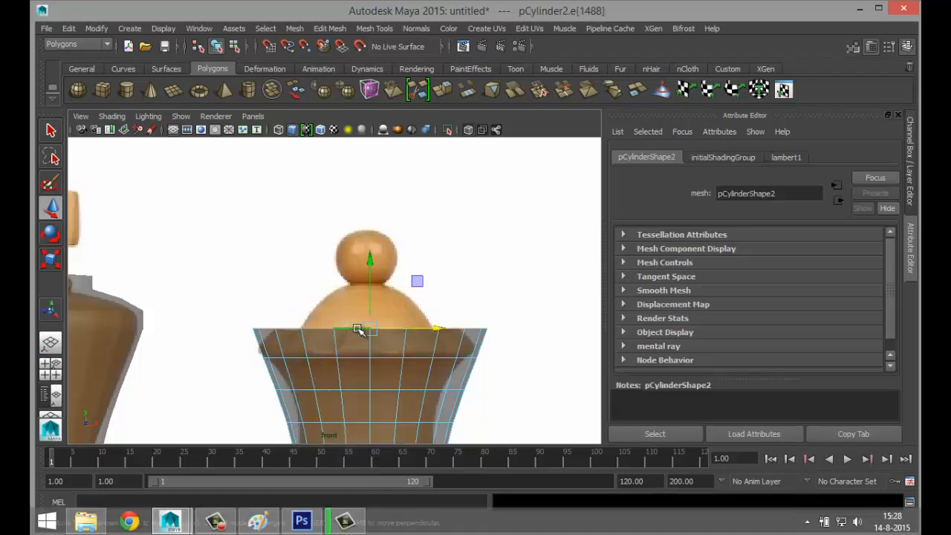
{"action": "left_click", "coordinate": [50, 364]}
{"action": "key", "text": "space"}
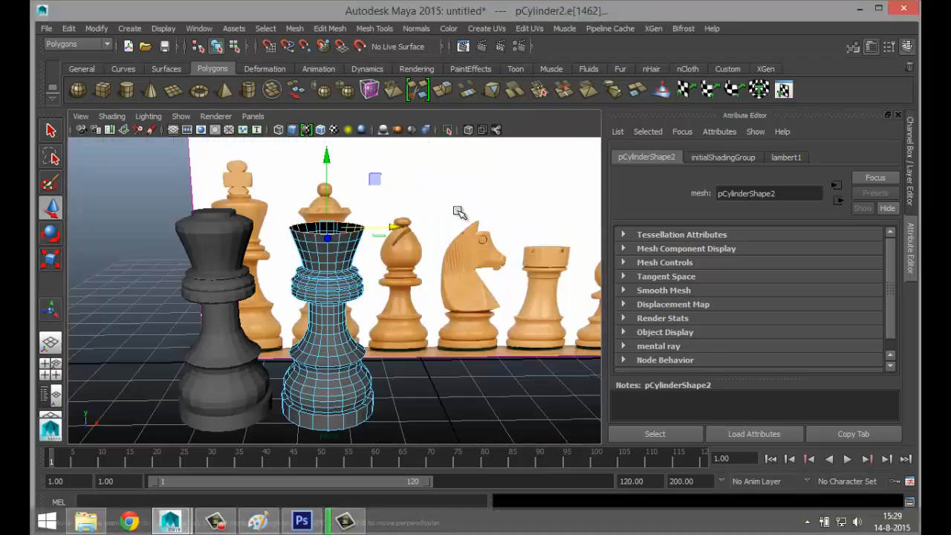
{"action": "scroll", "coordinate": [454, 262], "scroll_direction": "up", "scroll_amount": 5}
{"action": "left_click_drag", "start_coordinate": [451, 265], "coordinate": [456, 283], "text": "alt"}
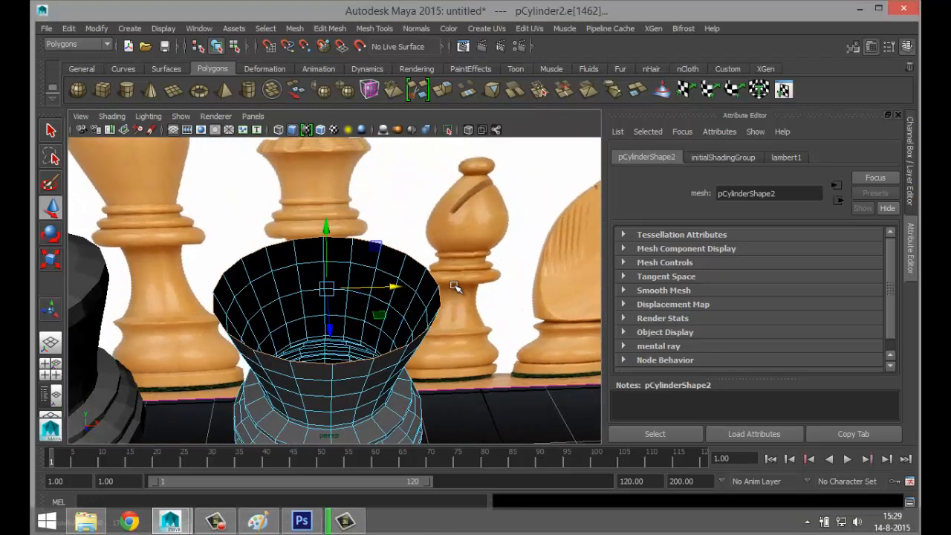
{"action": "left_click", "coordinate": [321, 29]}
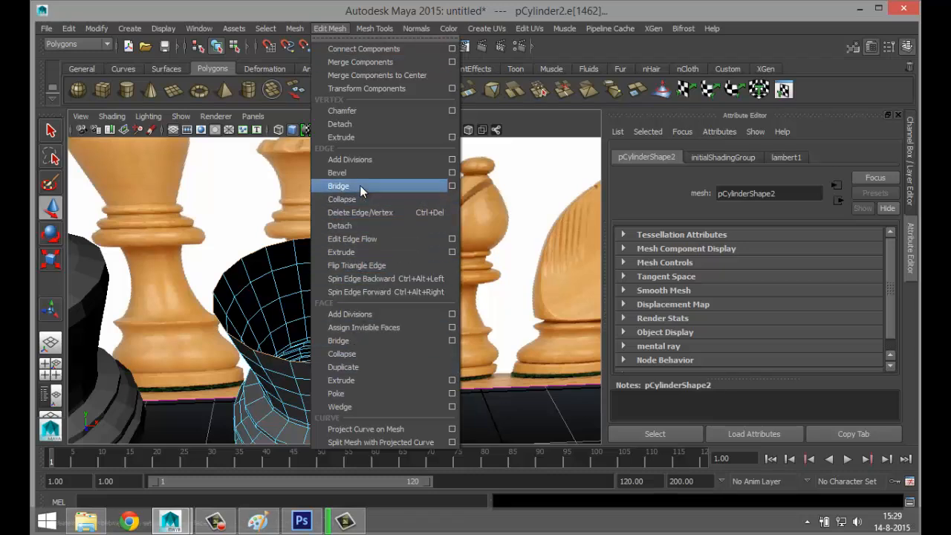
{"action": "left_click", "coordinate": [359, 253]}
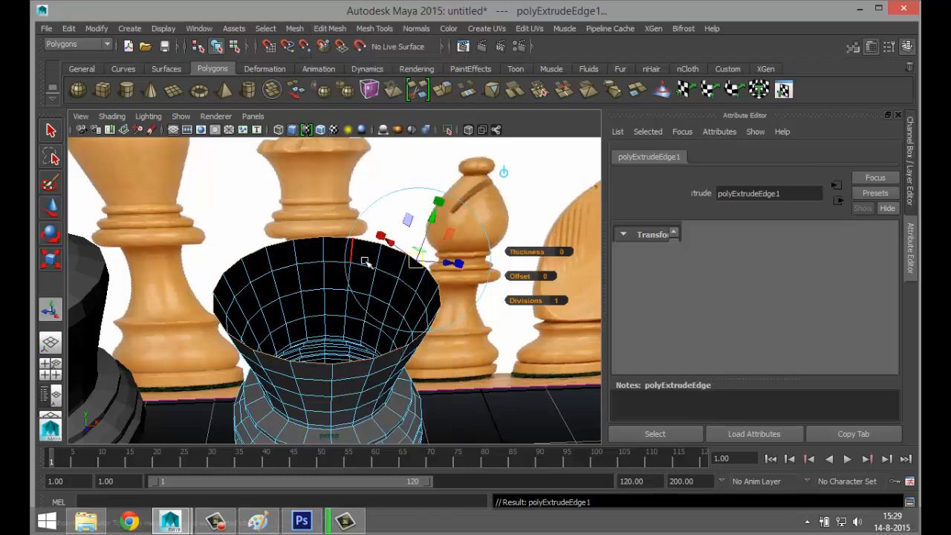
{"action": "key", "text": "r"}
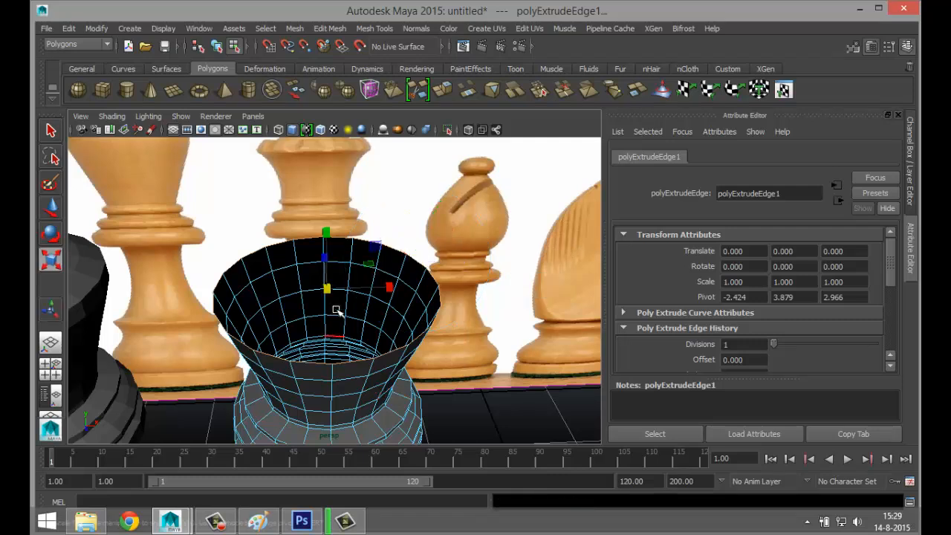
{"action": "left_click_drag", "start_coordinate": [327, 288], "coordinate": [289, 294]}
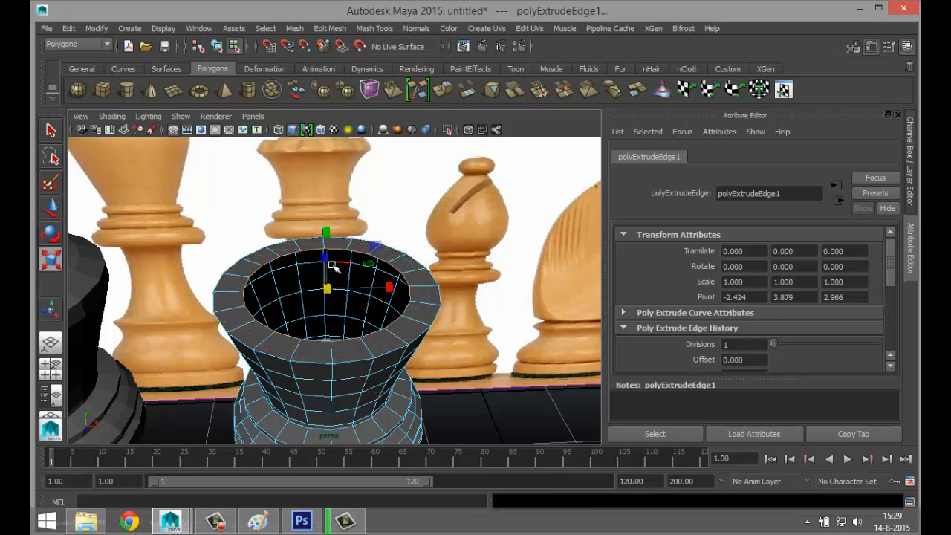
{"action": "key", "text": "w"}
{"action": "left_click_drag", "start_coordinate": [322, 228], "coordinate": [325, 216]}
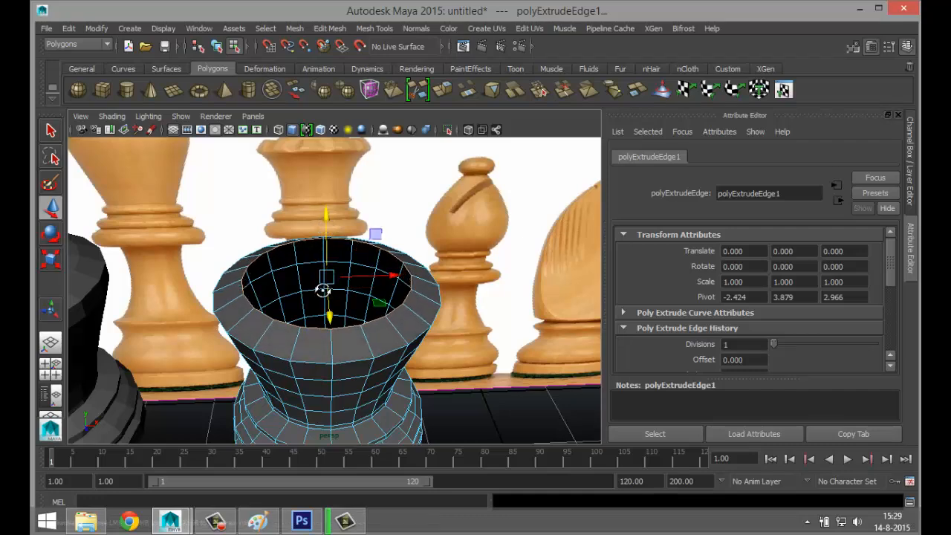
- Select every other face all the way around the queen's sloped rim
{"action": "left_click_drag", "start_coordinate": [324, 275], "coordinate": [347, 360], "text": "alt"}
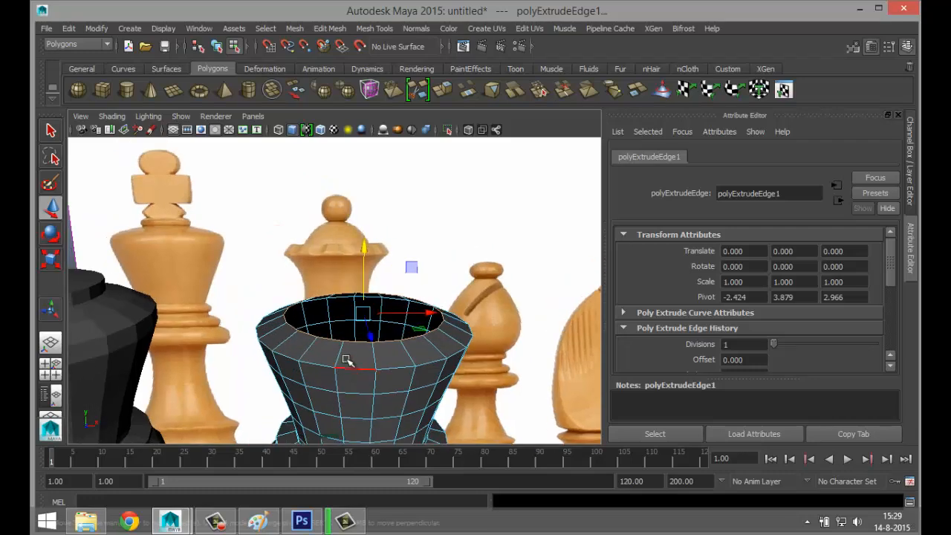
{"action": "right_click_drag", "start_coordinate": [349, 350], "coordinate": [343, 244]}
{"action": "left_click", "coordinate": [359, 364]}
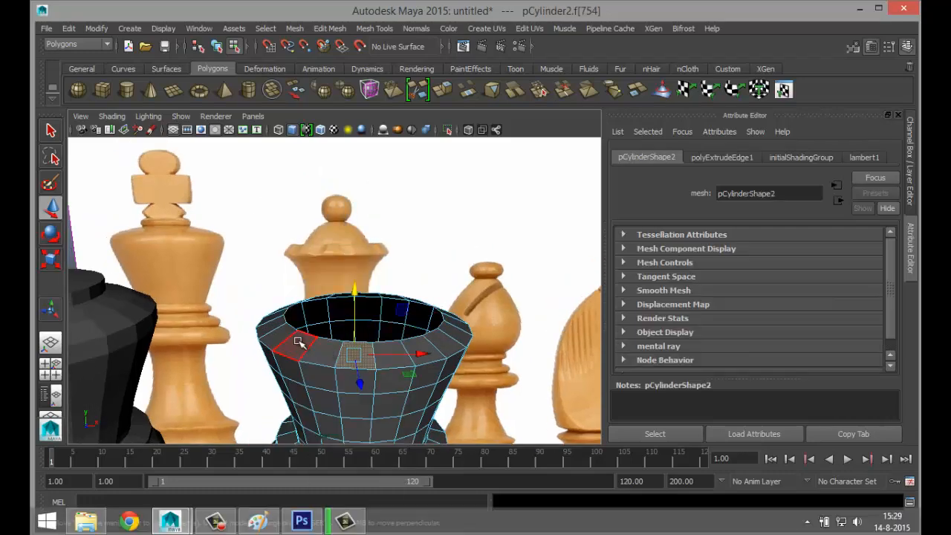
{"action": "left_click", "coordinate": [298, 341], "text": "shift"}
{"action": "left_click", "coordinate": [425, 350], "text": "shift"}
{"action": "left_click", "coordinate": [461, 334], "text": "shift"}
{"action": "left_click_drag", "start_coordinate": [521, 330], "coordinate": [263, 346], "text": "alt"}
{"action": "middle_click_drag", "start_coordinate": [263, 347], "coordinate": [396, 336], "text": "alt"}
{"action": "left_click_drag", "start_coordinate": [396, 336], "coordinate": [377, 385], "text": "alt"}
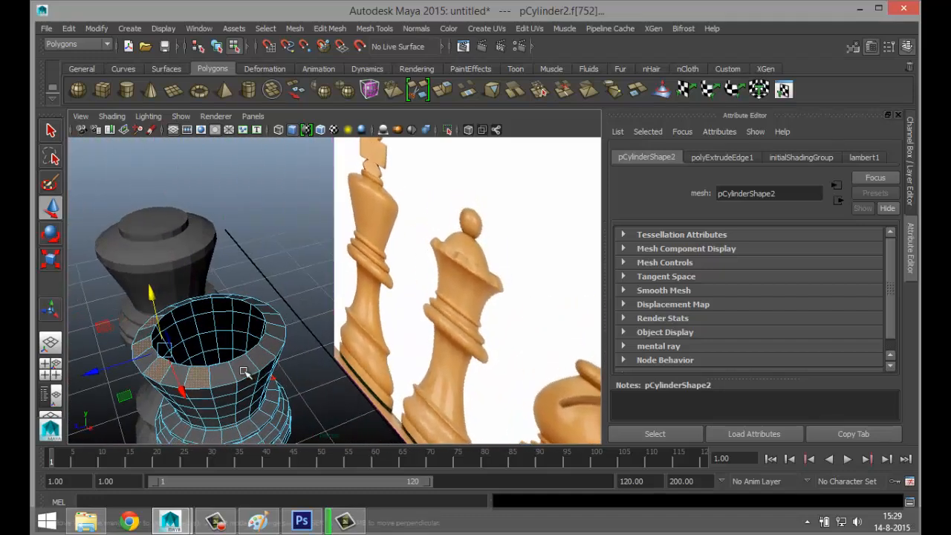
{"action": "left_click", "coordinate": [248, 369], "text": "shift"}
{"action": "left_click", "coordinate": [270, 345], "text": "shift"}
{"action": "left_click", "coordinate": [276, 320], "text": "shift"}
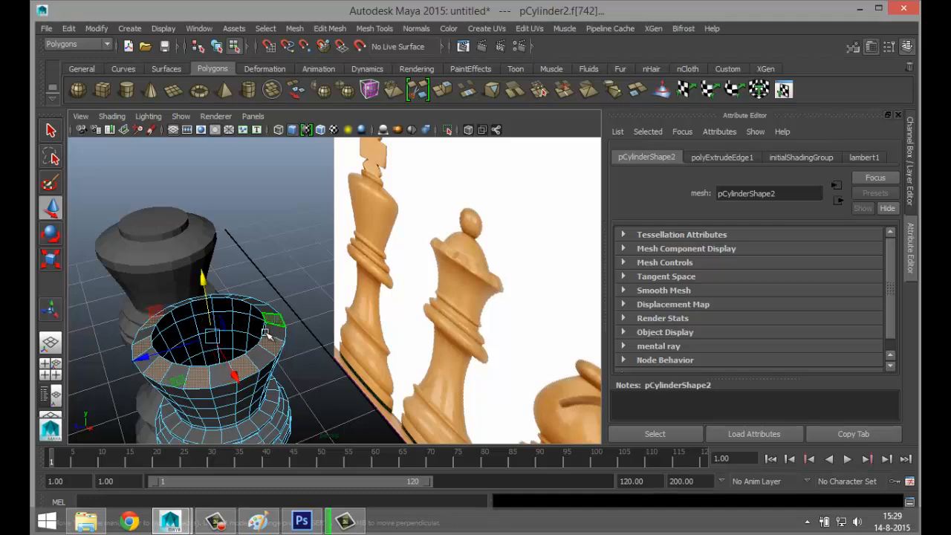
{"action": "left_click_drag", "start_coordinate": [168, 326], "coordinate": [349, 351], "text": "alt"}
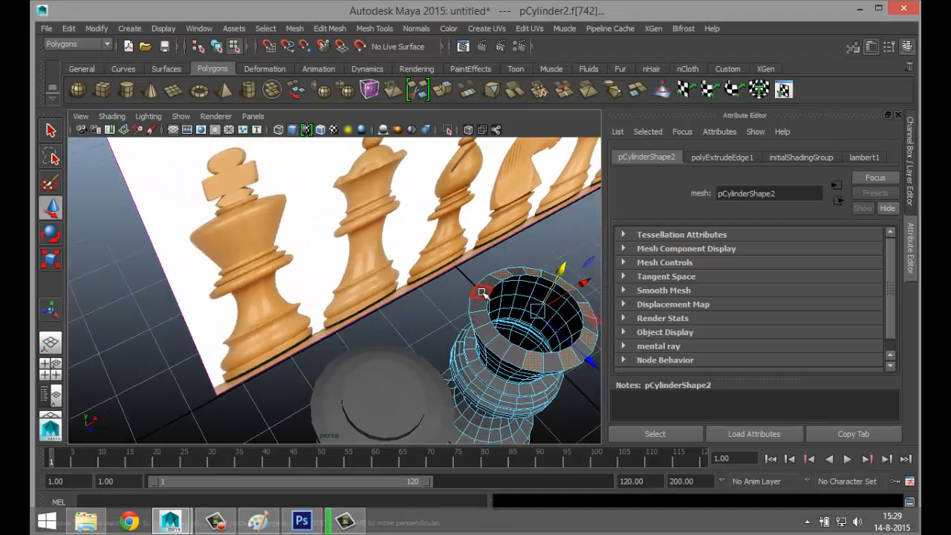
{"action": "left_click", "coordinate": [481, 317], "text": "shift"}
{"action": "left_click", "coordinate": [489, 334], "text": "shift"}
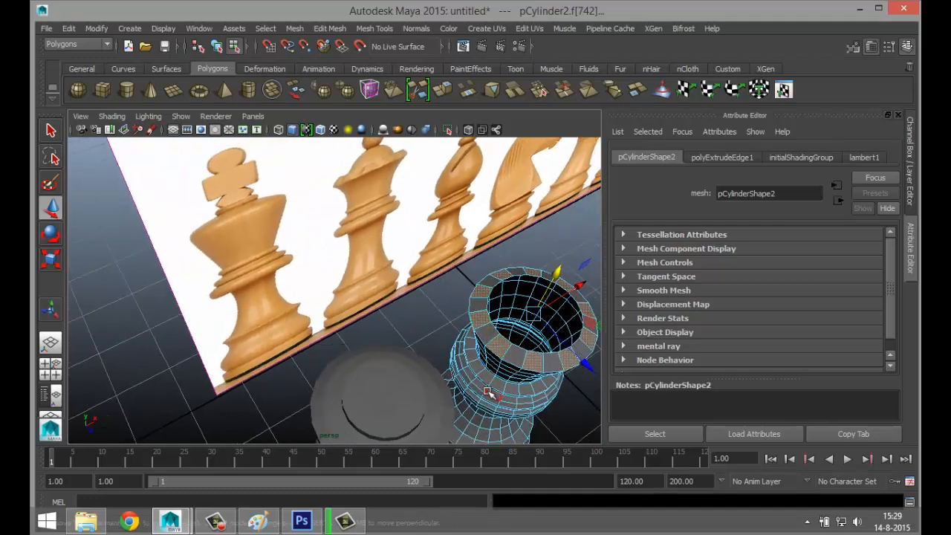
- Extrude the selected alternate rim faces with a thickness of 0.1 to form the crown's raised blocks
{"action": "left_click_drag", "start_coordinate": [490, 390], "coordinate": [435, 379], "text": "alt"}
{"action": "left_click", "coordinate": [329, 28]}
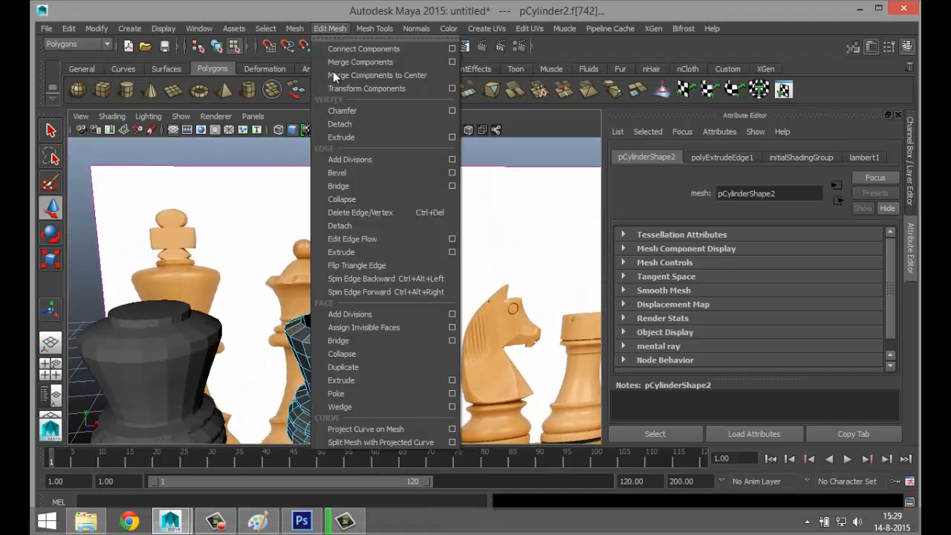
{"action": "left_click", "coordinate": [369, 380]}
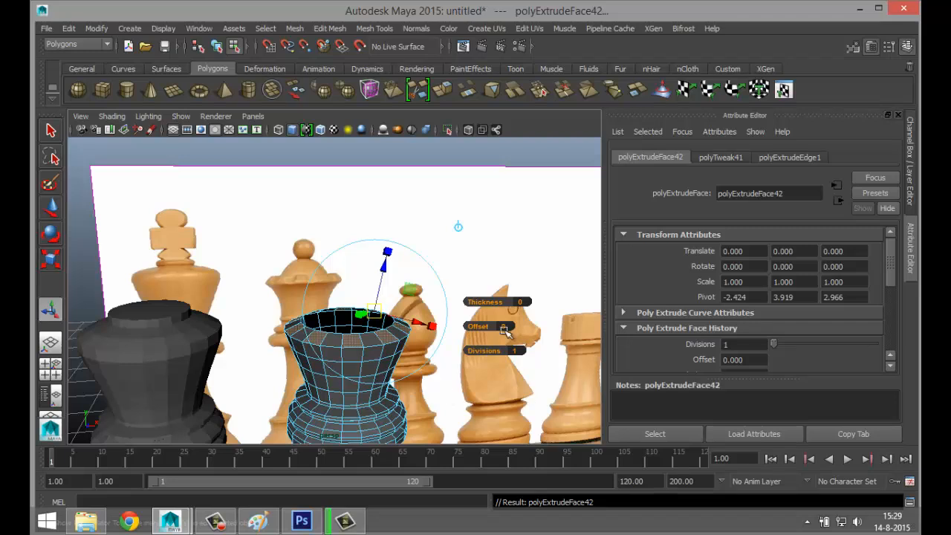
{"action": "left_click_drag", "start_coordinate": [482, 302], "coordinate": [484, 302]}
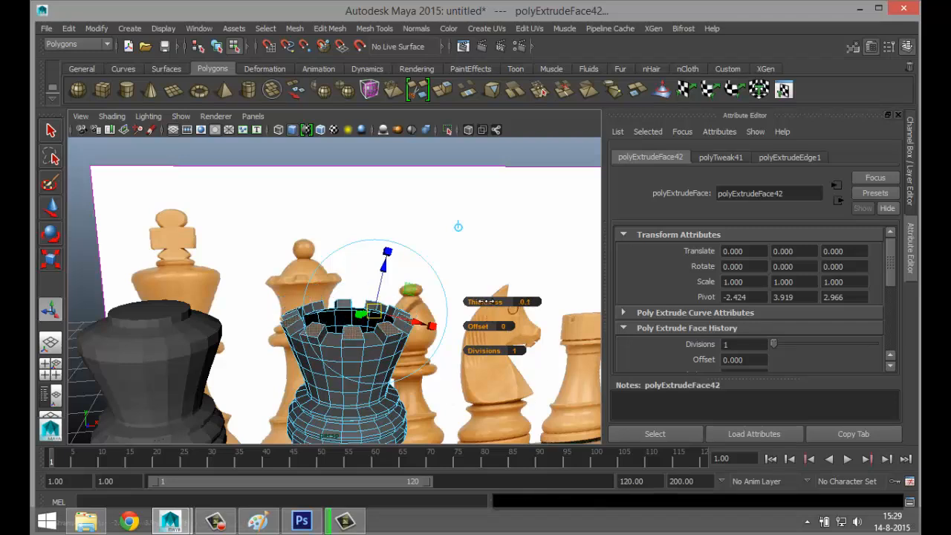
{"action": "left_click", "coordinate": [527, 303]}
{"action": "type", "text": "0.0"}
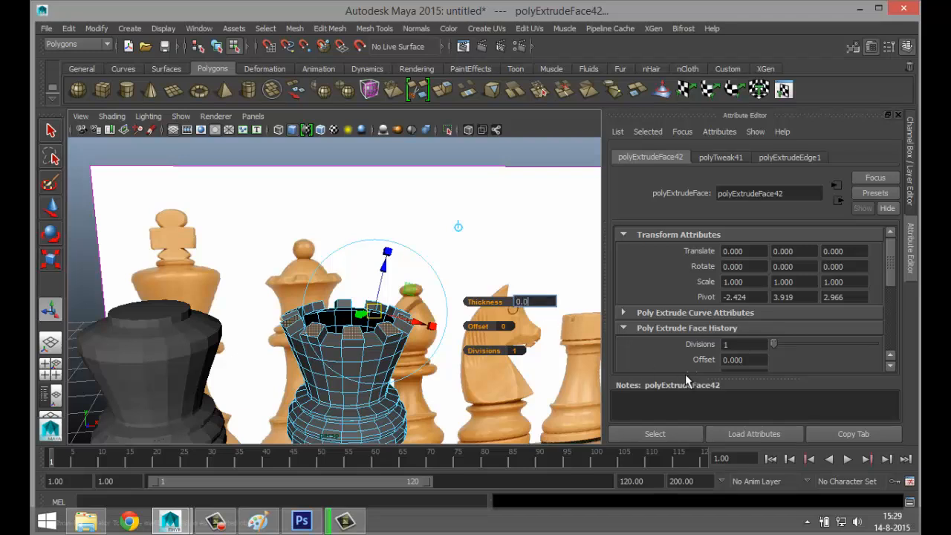
{"action": "type", "text": "1"}
{"action": "key", "text": "Return"}
{"action": "left_click", "coordinate": [524, 302]}
{"action": "key", "text": "Return"}
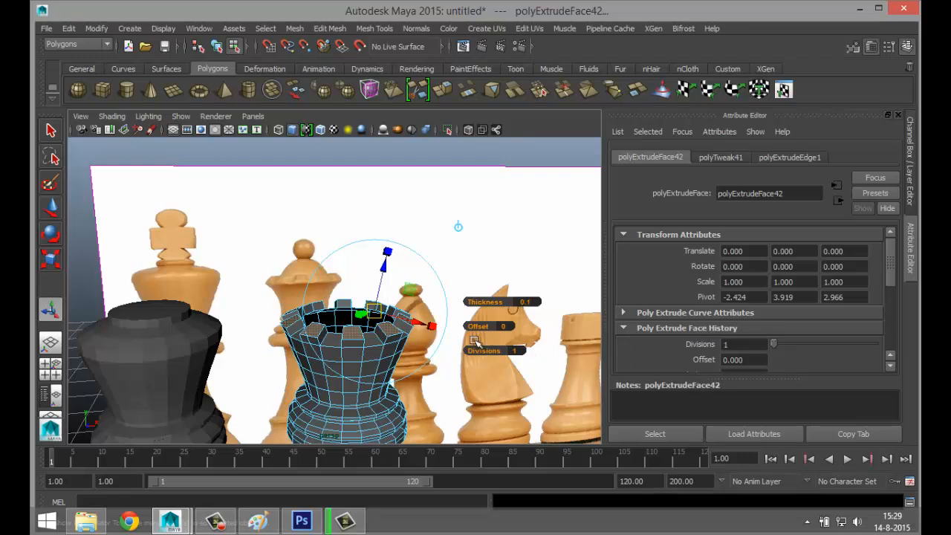
- Select the inner border edge loop of the crown's opening and apply a face extrusion
{"action": "scroll", "coordinate": [448, 303], "scroll_direction": "up", "scroll_amount": 5}
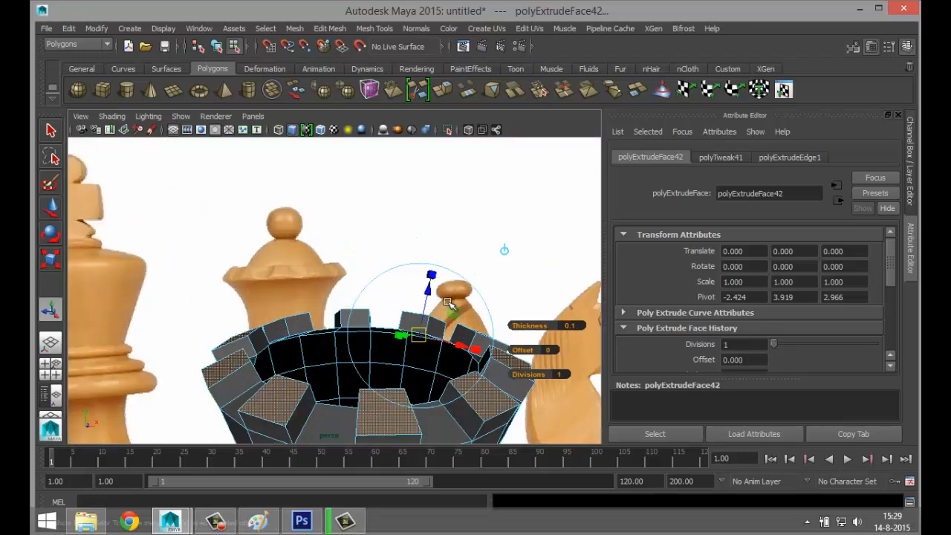
{"action": "scroll", "coordinate": [449, 303], "scroll_direction": "up", "scroll_amount": 5}
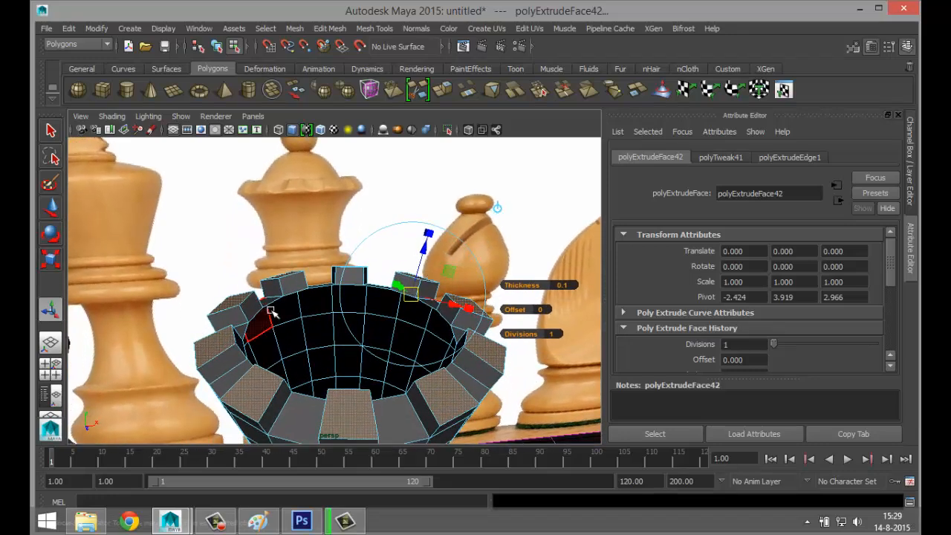
{"action": "right_click_drag", "start_coordinate": [318, 292], "coordinate": [325, 177]}
{"action": "left_click", "coordinate": [321, 288]}
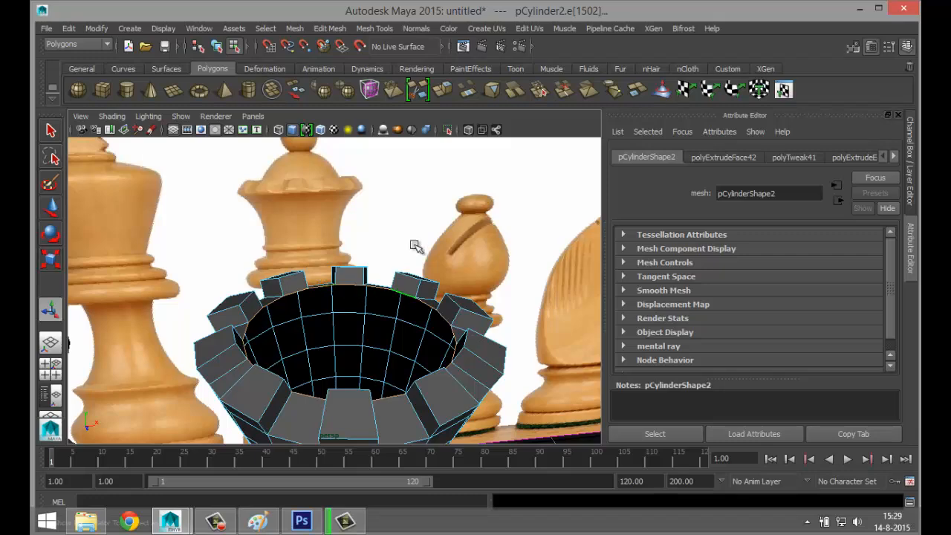
{"action": "left_click", "coordinate": [330, 29]}
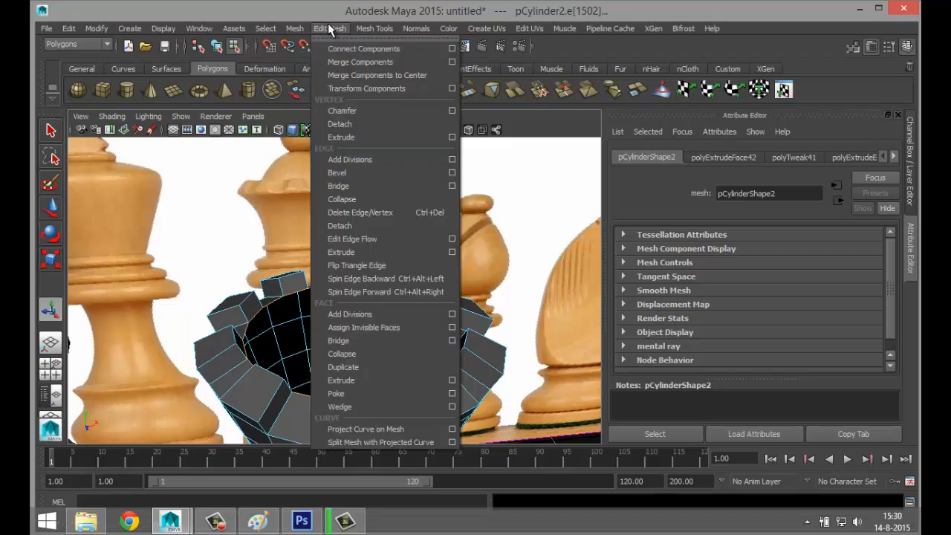
{"action": "left_click", "coordinate": [378, 381]}
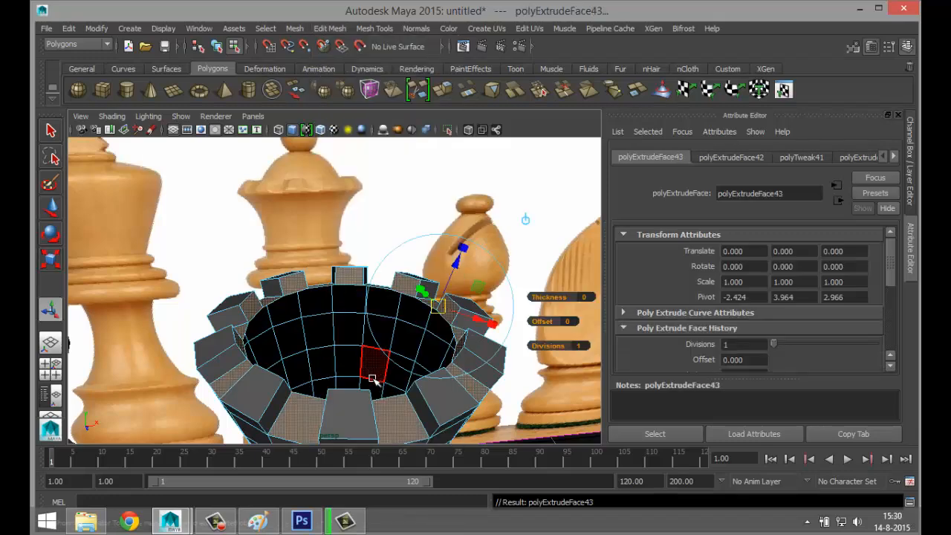
{"action": "key", "text": "r"}
{"action": "left_click_drag", "start_coordinate": [349, 332], "coordinate": [338, 329]}
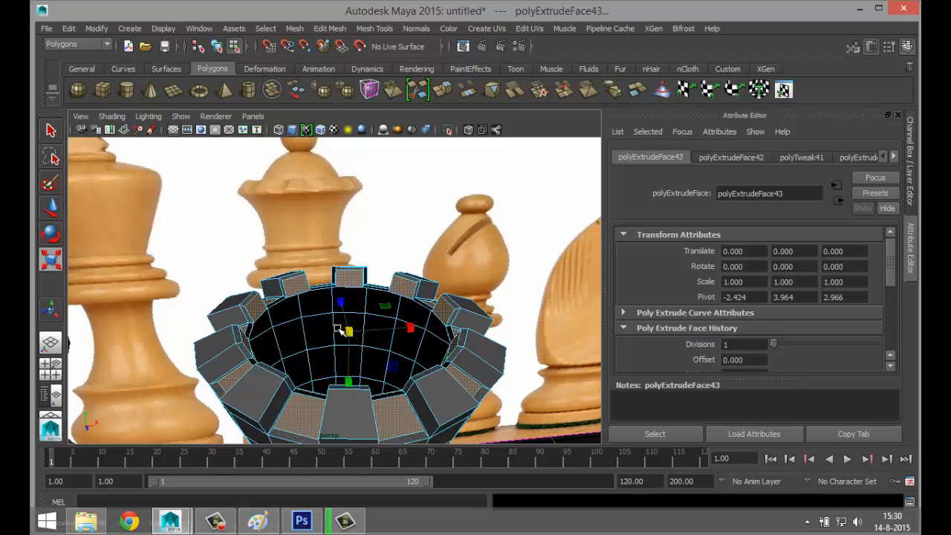
{"action": "key", "text": "ctrl+z"}
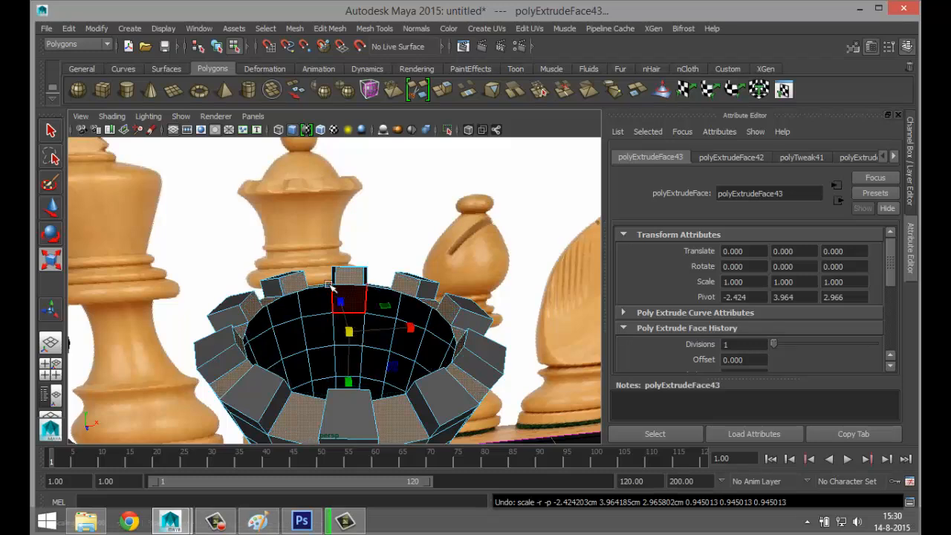
- Select consecutive edges one by one along the first stretch of the crown opening's inner rim
{"action": "right_click_drag", "start_coordinate": [319, 204], "coordinate": [320, 172]}
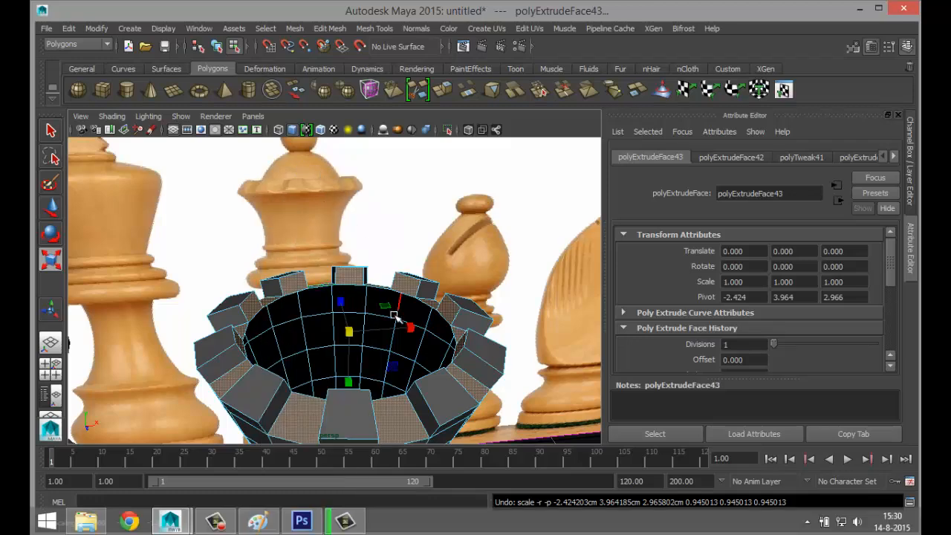
{"action": "left_click_drag", "start_coordinate": [397, 316], "coordinate": [333, 320], "text": "alt"}
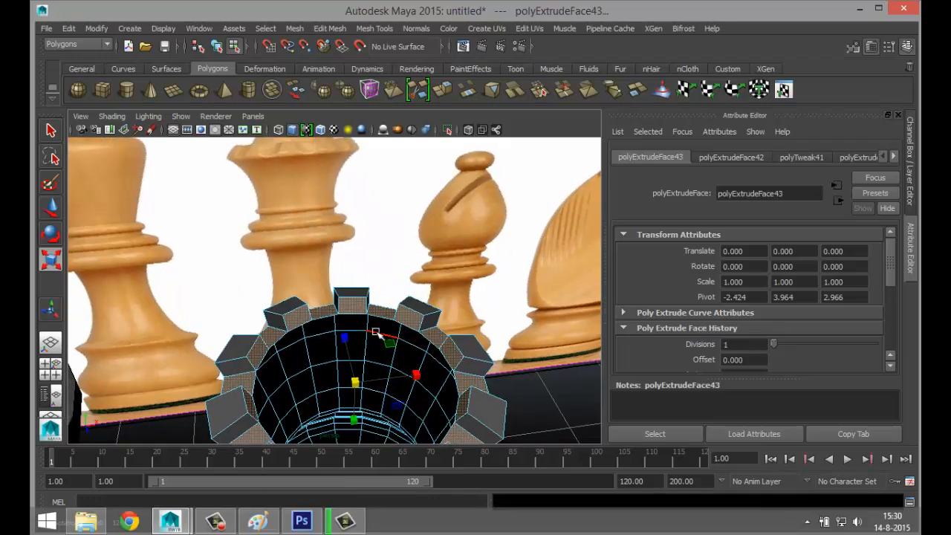
{"action": "left_click", "coordinate": [321, 313]}
{"action": "left_click_drag", "start_coordinate": [315, 336], "coordinate": [289, 292], "text": "alt"}
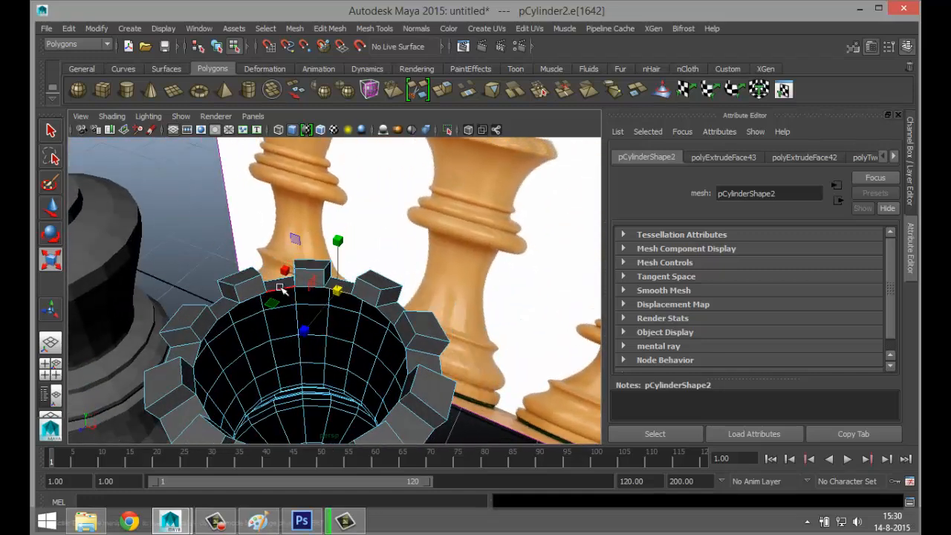
{"action": "left_click", "coordinate": [280, 288], "text": "shift"}
{"action": "left_click", "coordinate": [256, 296], "text": "shift"}
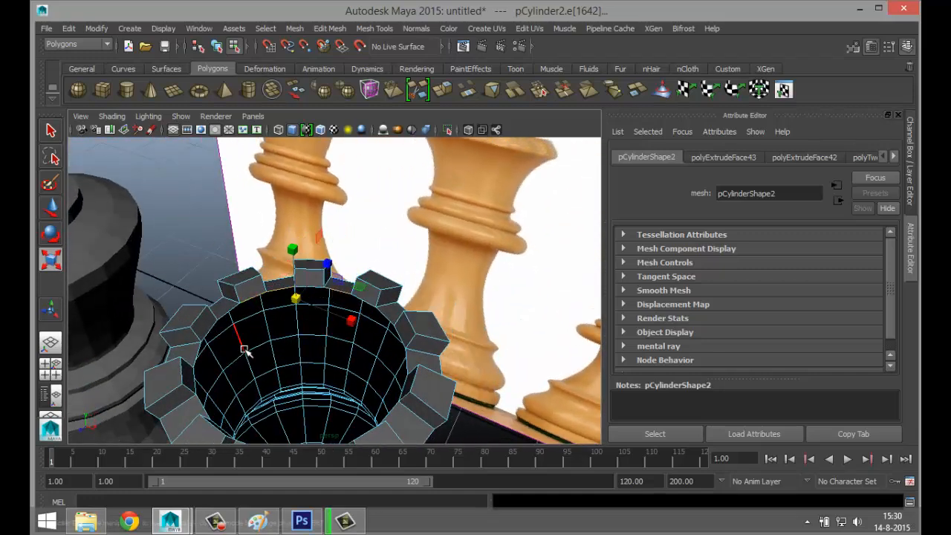
{"action": "middle_click_drag", "start_coordinate": [244, 350], "coordinate": [331, 330], "text": "alt"}
{"action": "scroll", "coordinate": [332, 330], "scroll_direction": "up", "scroll_amount": 3}
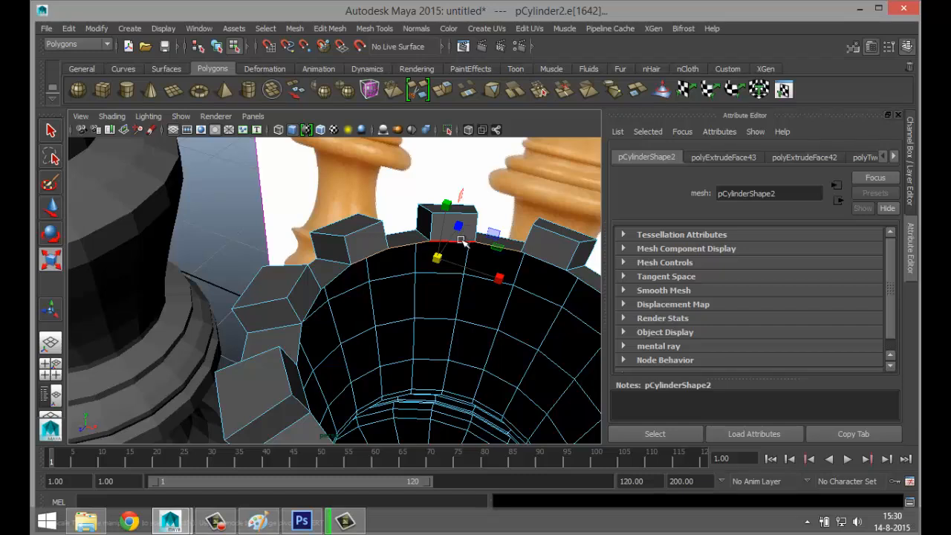
{"action": "left_click", "coordinate": [327, 289], "text": "shift"}
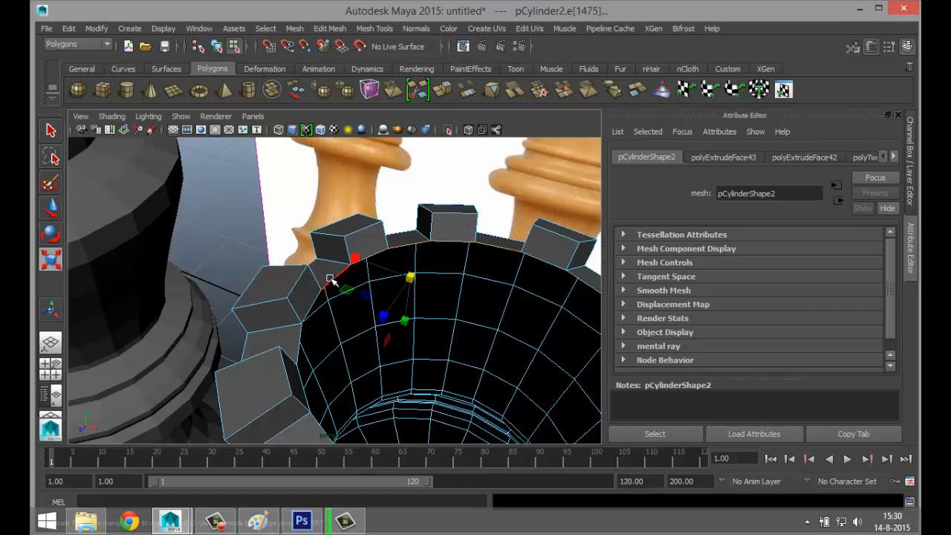
{"action": "left_click", "coordinate": [326, 303], "text": "shift"}
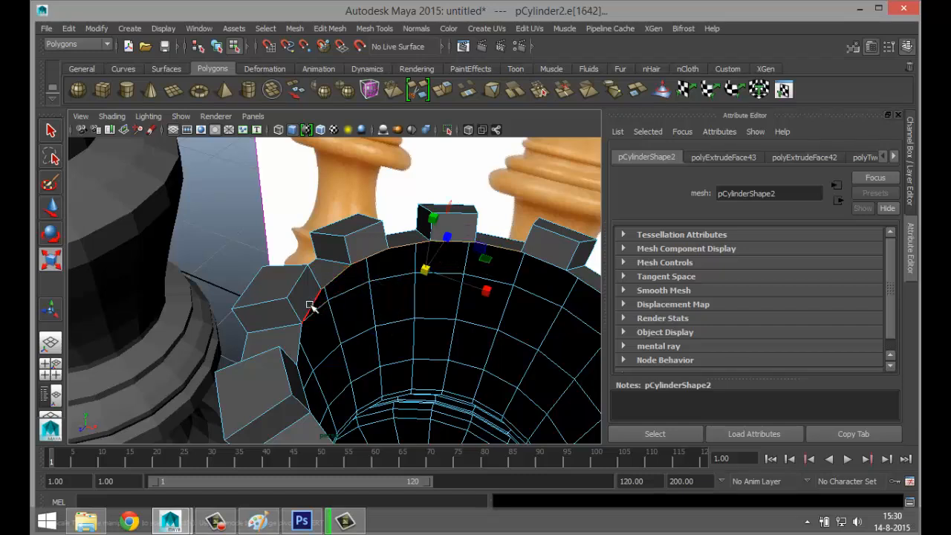
{"action": "left_click", "coordinate": [310, 311], "text": "shift"}
{"action": "left_click", "coordinate": [297, 339], "text": "shift"}
- Add the next stretch of inner rim edges to the selection and deselect the stray vertical edge below the rim
{"action": "left_click_drag", "start_coordinate": [397, 351], "coordinate": [172, 339], "text": "alt"}
{"action": "middle_click_drag", "start_coordinate": [194, 341], "coordinate": [362, 407], "text": "alt"}
{"action": "left_click_drag", "start_coordinate": [363, 407], "coordinate": [351, 292], "text": "alt"}
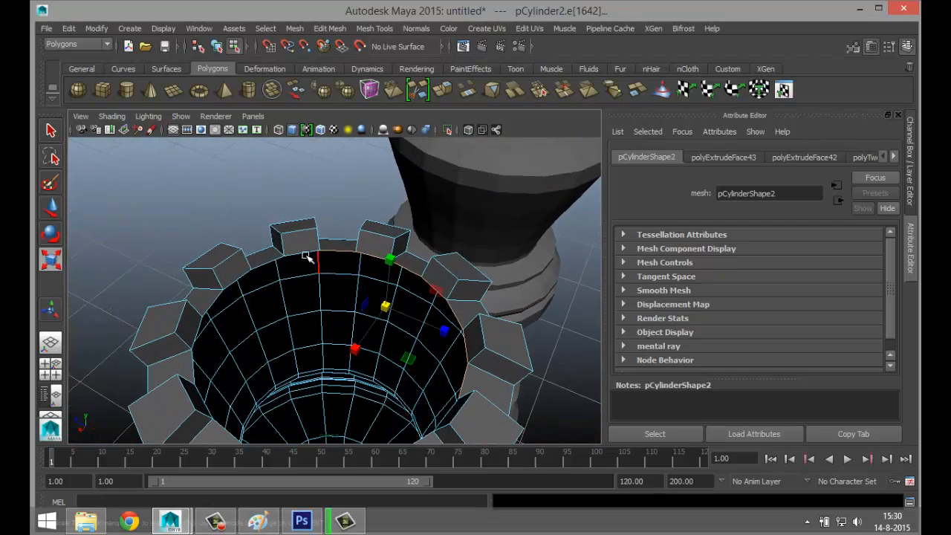
{"action": "left_click", "coordinate": [301, 253], "text": "shift"}
{"action": "left_click", "coordinate": [273, 261], "text": "shift"}
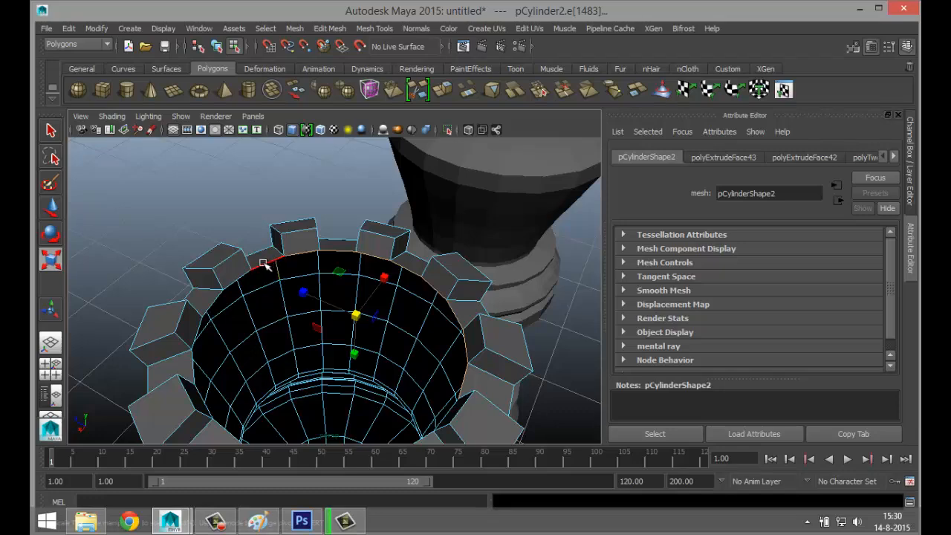
{"action": "left_click", "coordinate": [236, 298], "text": "shift"}
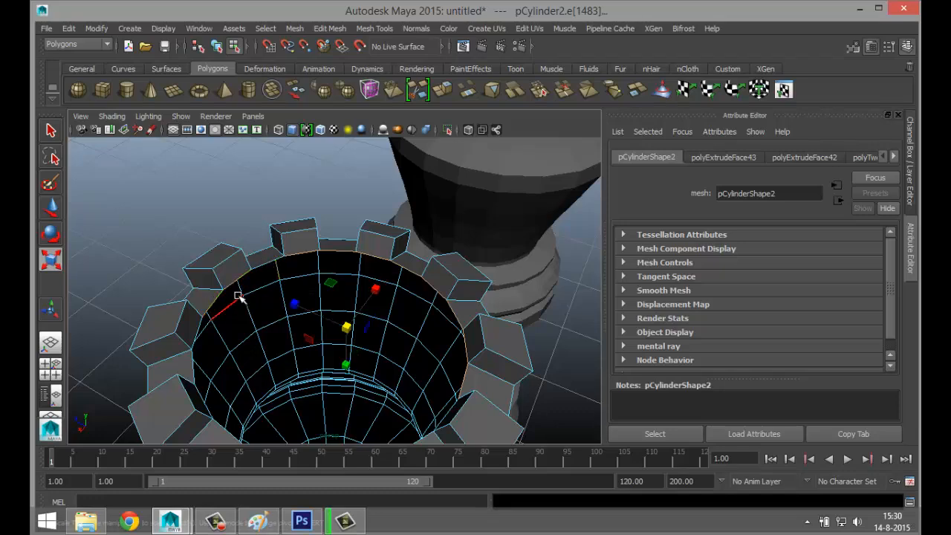
{"action": "left_click", "coordinate": [277, 274], "text": "shift"}
- Complete the edge selection around the crown's opening and check the loop in wireframe and shaded display
{"action": "left_click_drag", "start_coordinate": [330, 301], "coordinate": [220, 301], "text": "alt"}
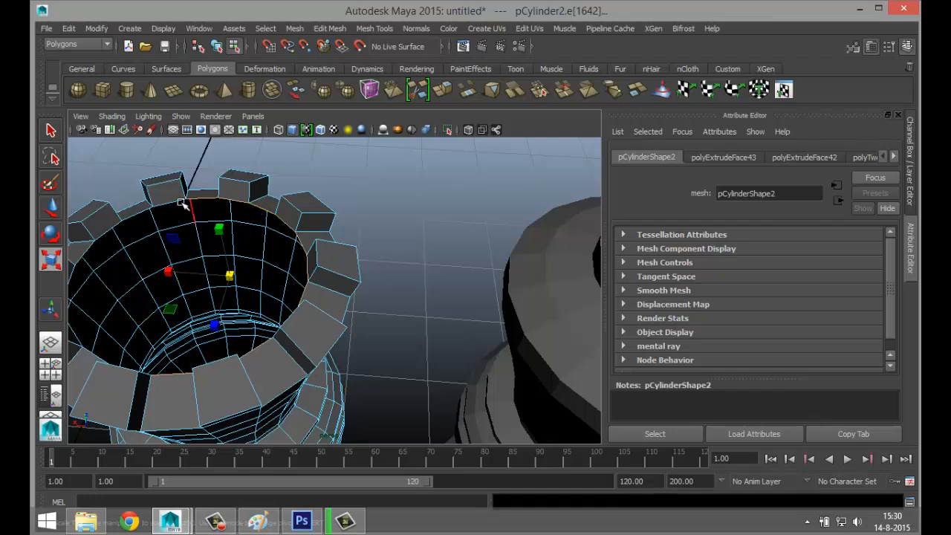
{"action": "left_click", "coordinate": [138, 213], "text": "shift"}
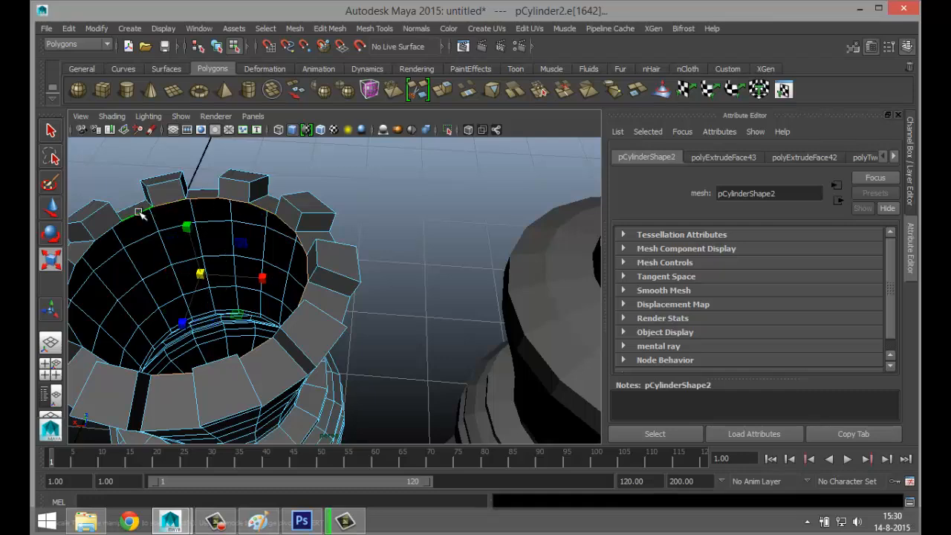
{"action": "left_click_drag", "start_coordinate": [148, 247], "coordinate": [243, 307], "text": "alt"}
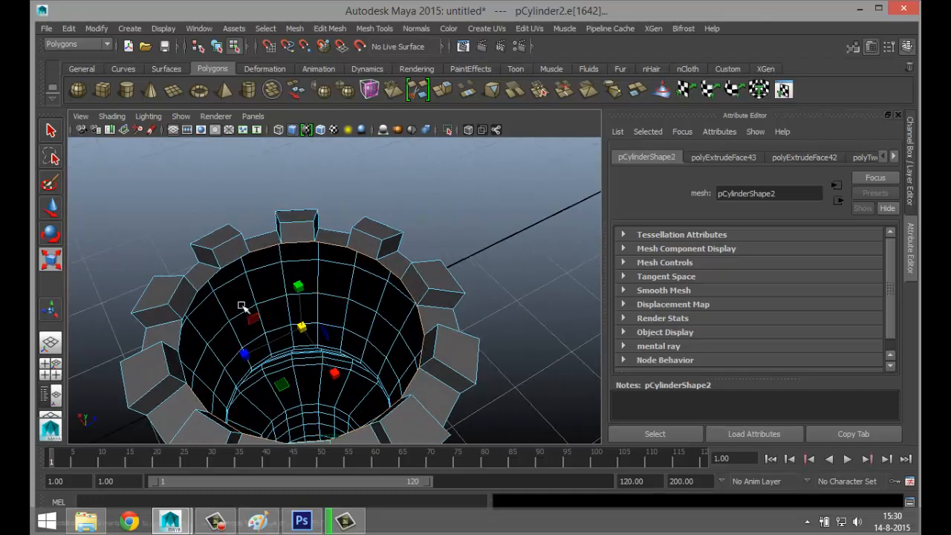
{"action": "left_click", "coordinate": [208, 277], "text": "shift"}
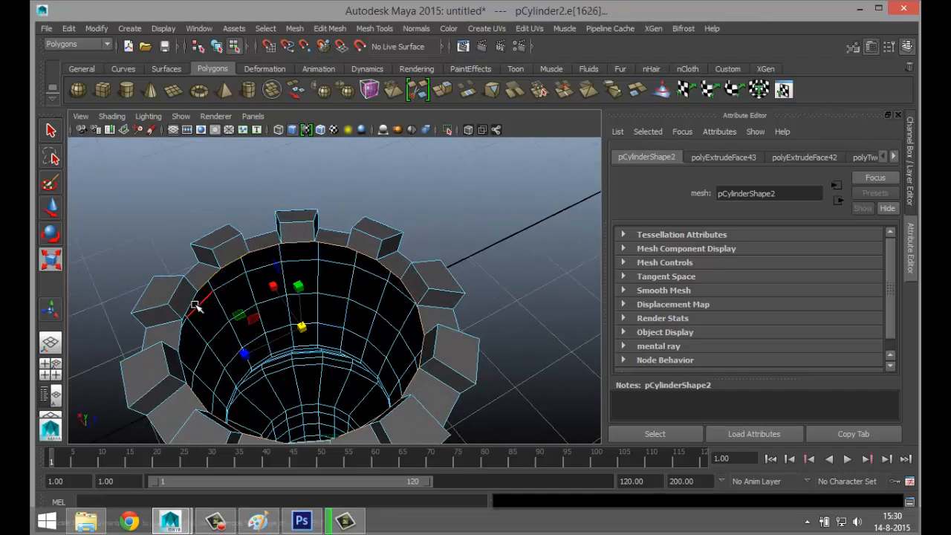
{"action": "left_click_drag", "start_coordinate": [179, 331], "coordinate": [156, 334], "text": "alt"}
{"action": "left_click", "coordinate": [182, 242]}
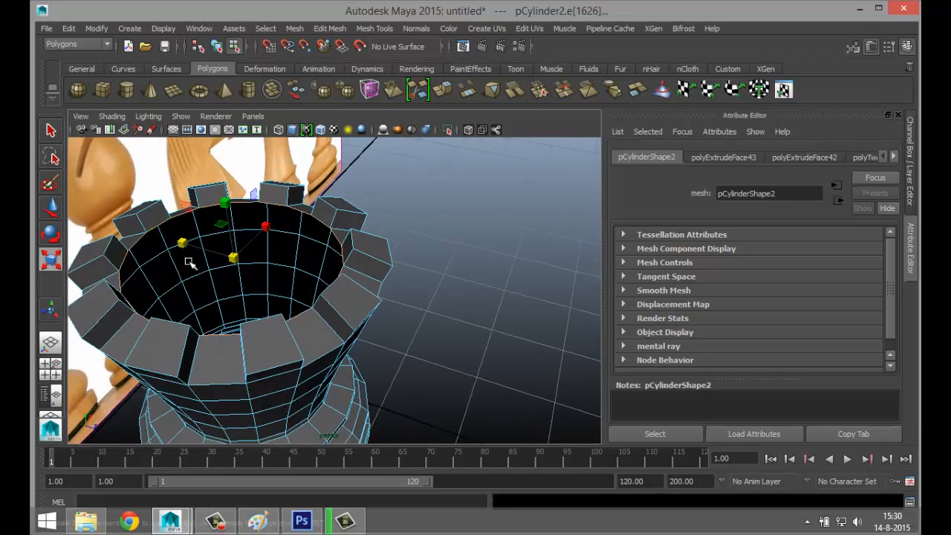
{"action": "key", "text": "4"}
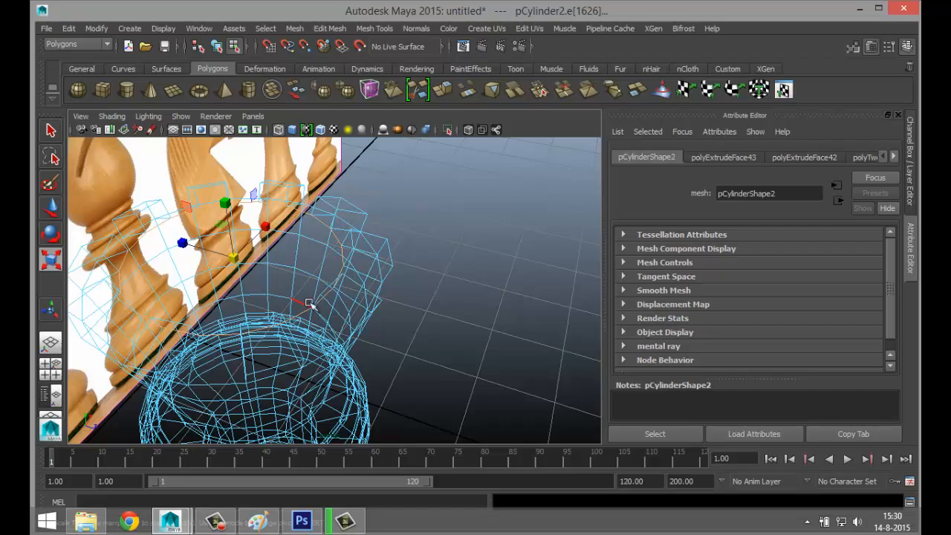
{"action": "left_click_drag", "start_coordinate": [318, 309], "coordinate": [402, 340], "text": "alt"}
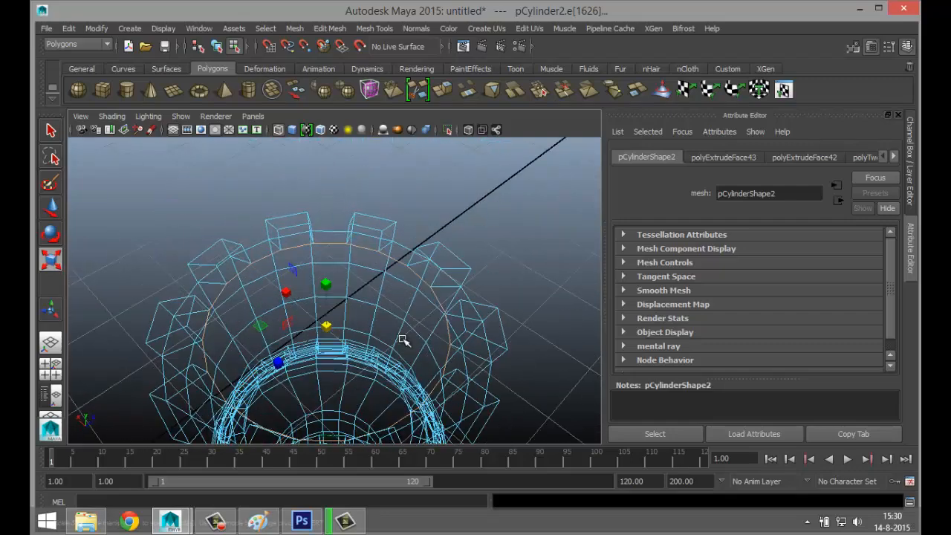
{"action": "key", "text": "5"}
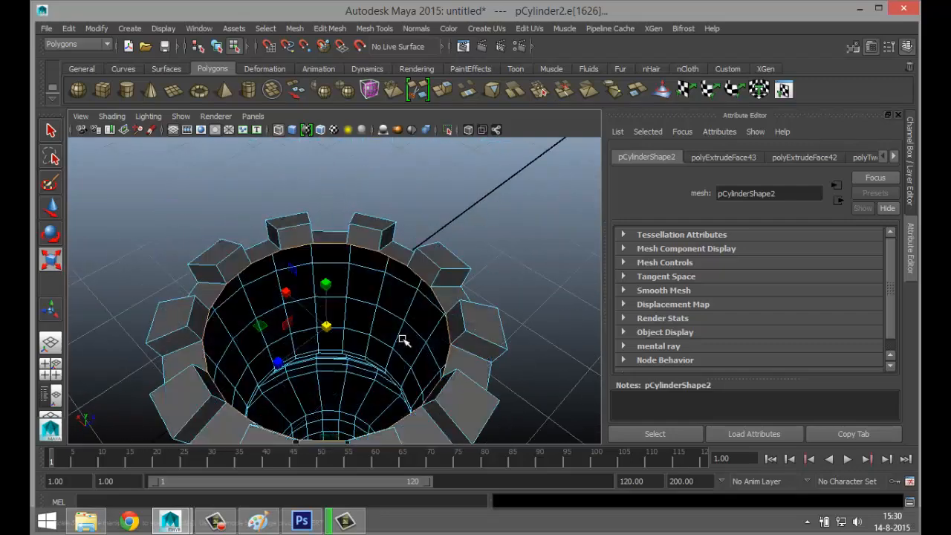
- Try extruding the selected rim edges with thicknesses of -0.2 and -0.3 and a negative offset, undo each value and clear the selection
{"action": "left_click", "coordinate": [329, 28]}
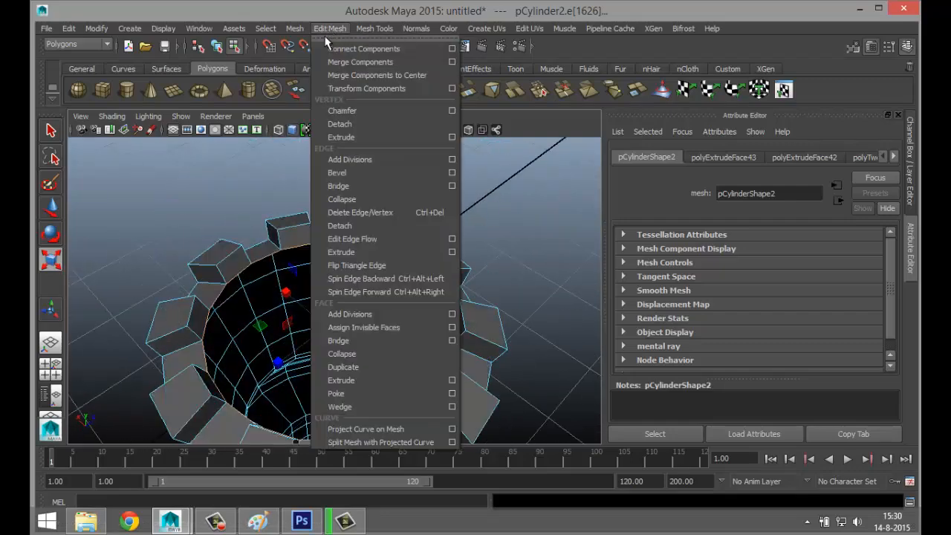
{"action": "left_click", "coordinate": [372, 252]}
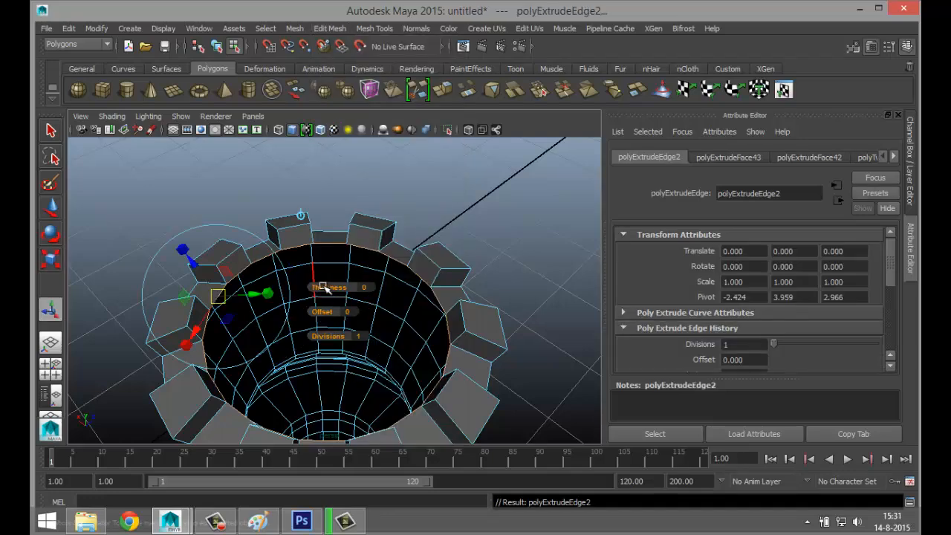
{"action": "mouse_move", "coordinate": [325, 288]}
{"action": "left_mouse_down"}
{"action": "mouse_move", "coordinate": [350, 288]}
{"action": "mouse_move", "coordinate": [317, 287]}
{"action": "left_mouse_up"}
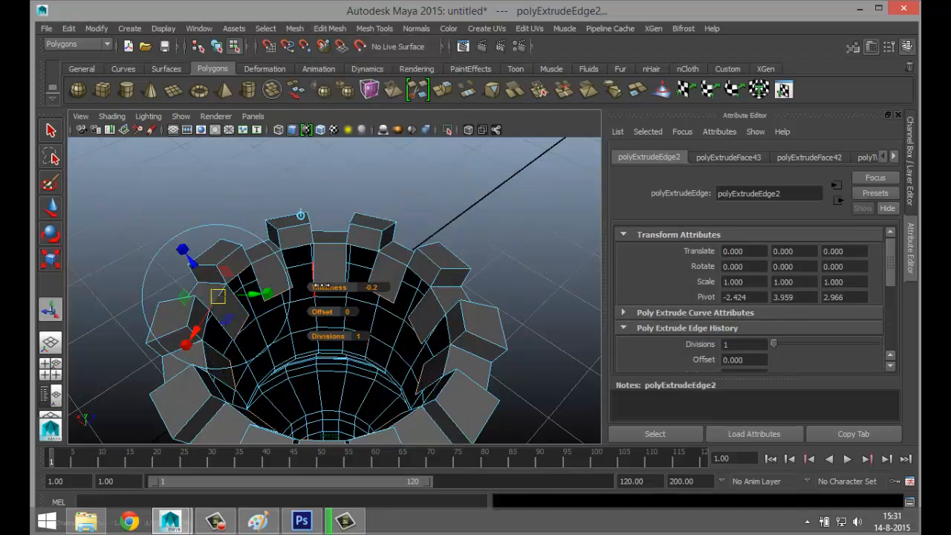
{"action": "key", "text": "ctrl+z"}
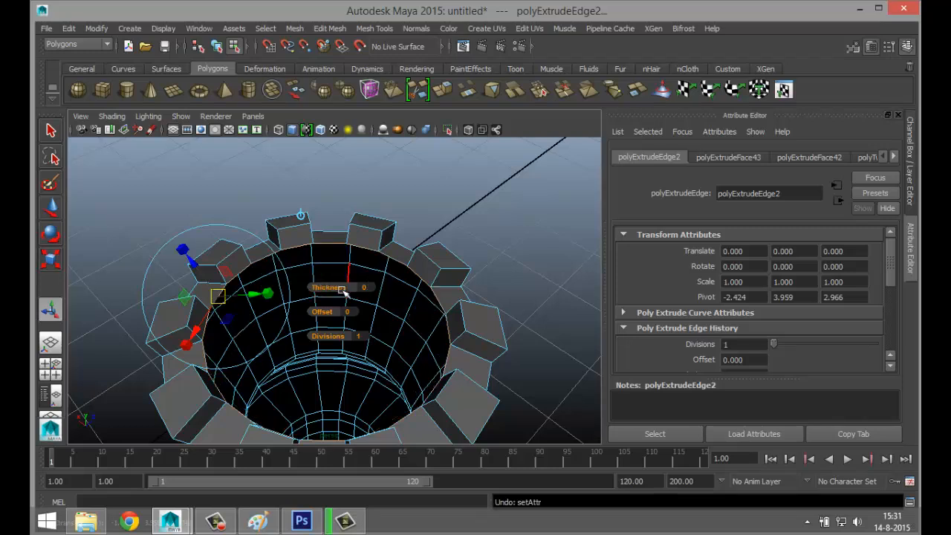
{"action": "left_click_drag", "start_coordinate": [332, 311], "coordinate": [327, 312]}
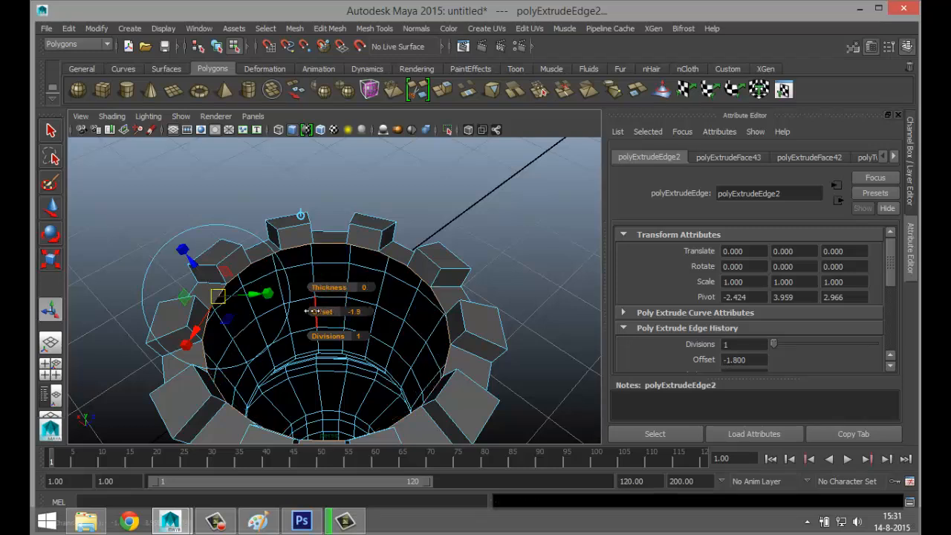
{"action": "key", "text": "ctrl+z"}
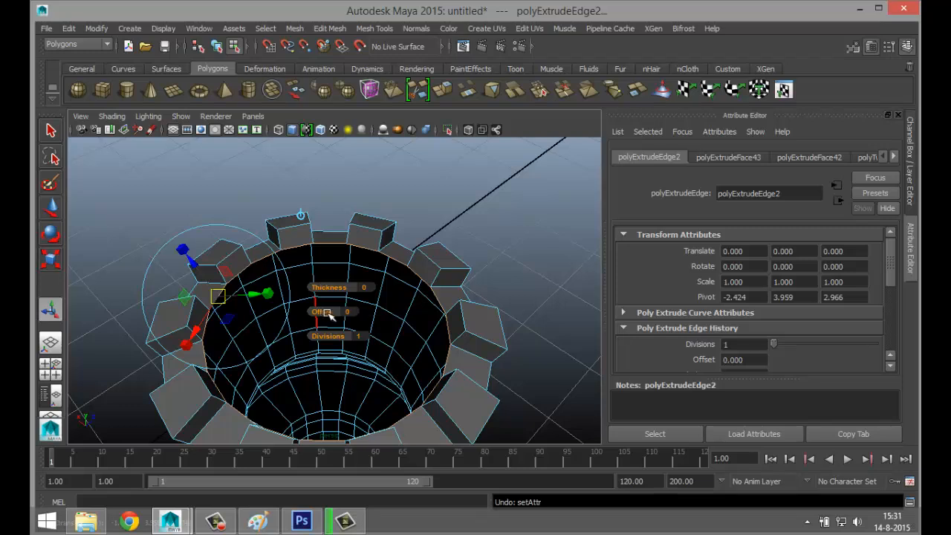
{"action": "left_click_drag", "start_coordinate": [338, 286], "coordinate": [337, 287]}
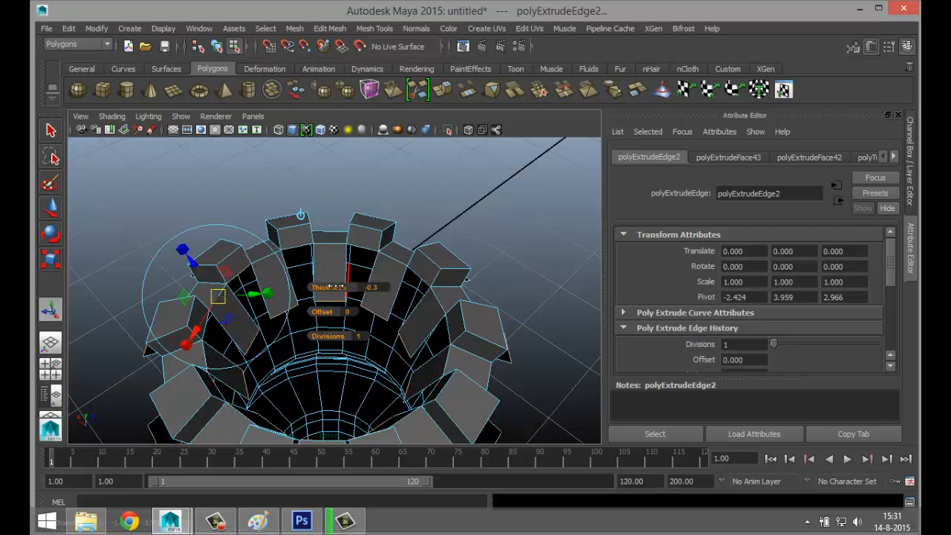
{"action": "key", "text": "ctrl+z"}
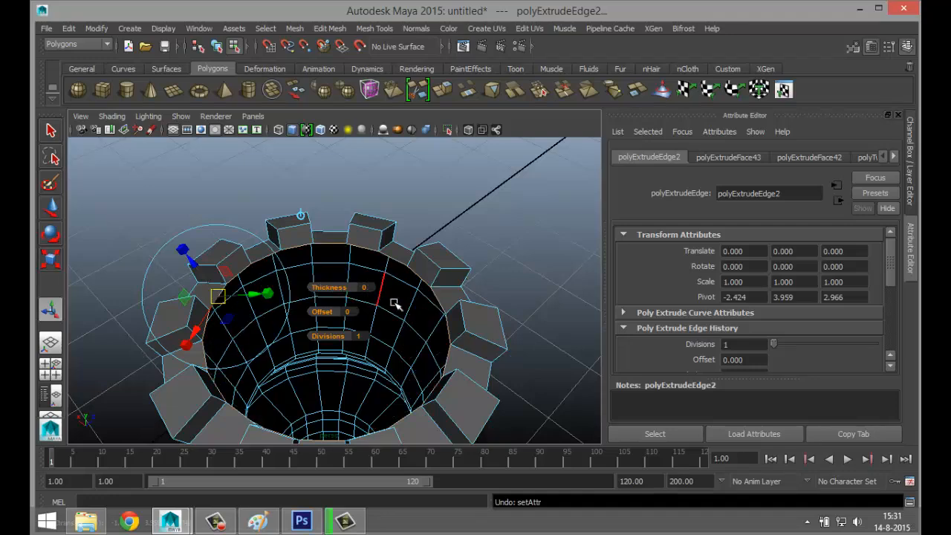
{"action": "left_click", "coordinate": [420, 175]}
{"action": "scroll", "coordinate": [427, 199], "scroll_direction": "down", "scroll_amount": 5}
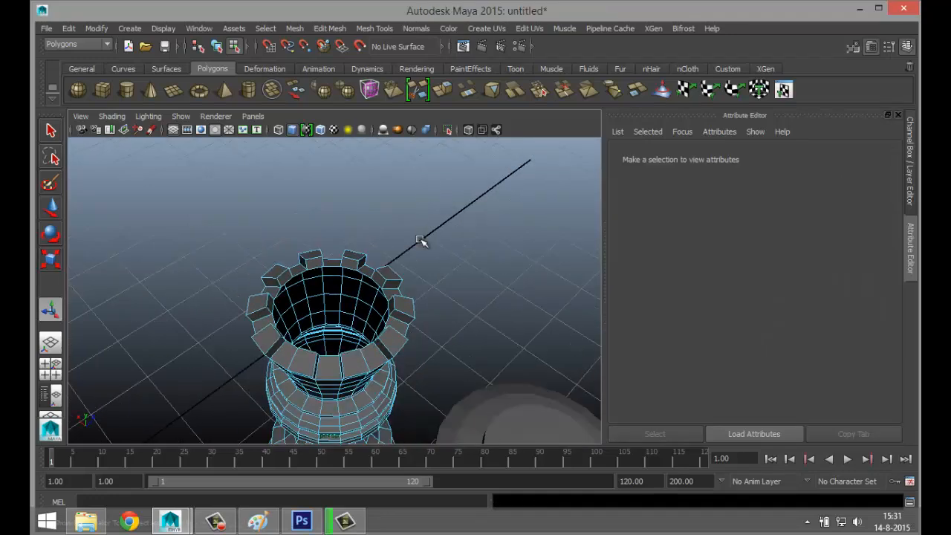
- Create a polygon sphere with a radius of about 0.78 on the grid beside the queen
{"action": "left_click_drag", "start_coordinate": [440, 322], "coordinate": [471, 314], "text": "alt"}
{"action": "left_click_drag", "start_coordinate": [437, 318], "coordinate": [352, 293], "text": "alt"}
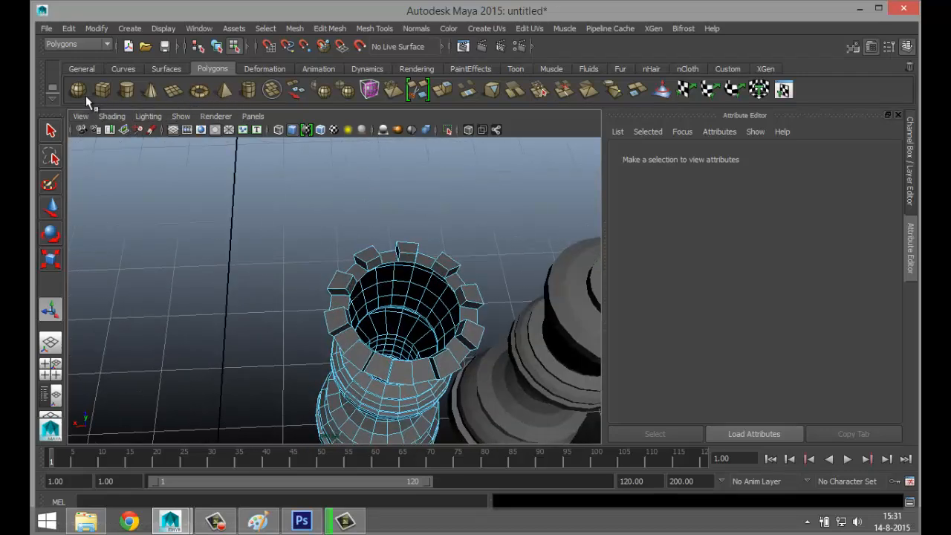
{"action": "left_click", "coordinate": [78, 89]}
{"action": "left_click_drag", "start_coordinate": [194, 317], "coordinate": [236, 334]}
{"action": "middle_click_drag", "start_coordinate": [263, 348], "coordinate": [222, 334], "text": "alt"}
{"action": "right_click_drag", "start_coordinate": [361, 367], "coordinate": [361, 363]}
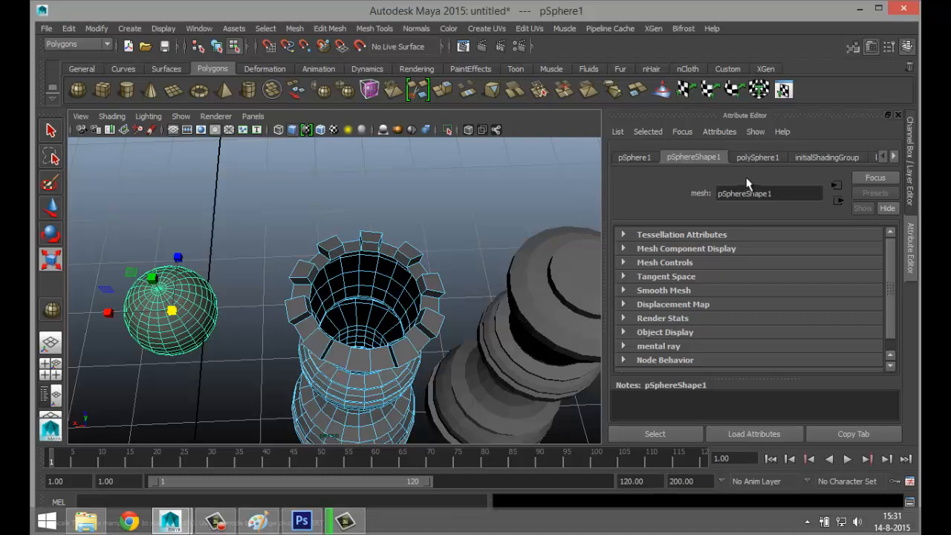
- Show the sphere's radius and subdivision settings with the sphere selected as an object
{"action": "left_click", "coordinate": [758, 158]}
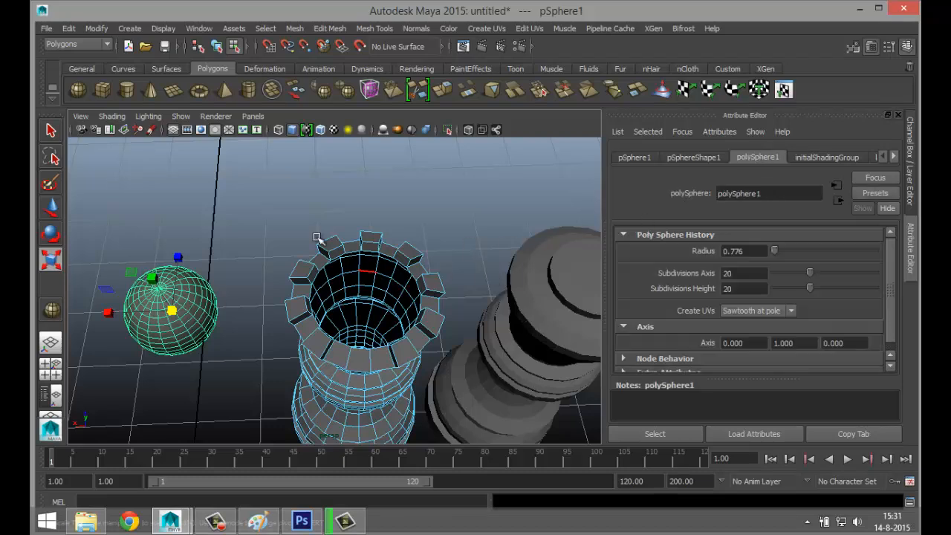
{"action": "left_click", "coordinate": [206, 309]}
{"action": "right_click_drag", "start_coordinate": [188, 310], "coordinate": [246, 321]}
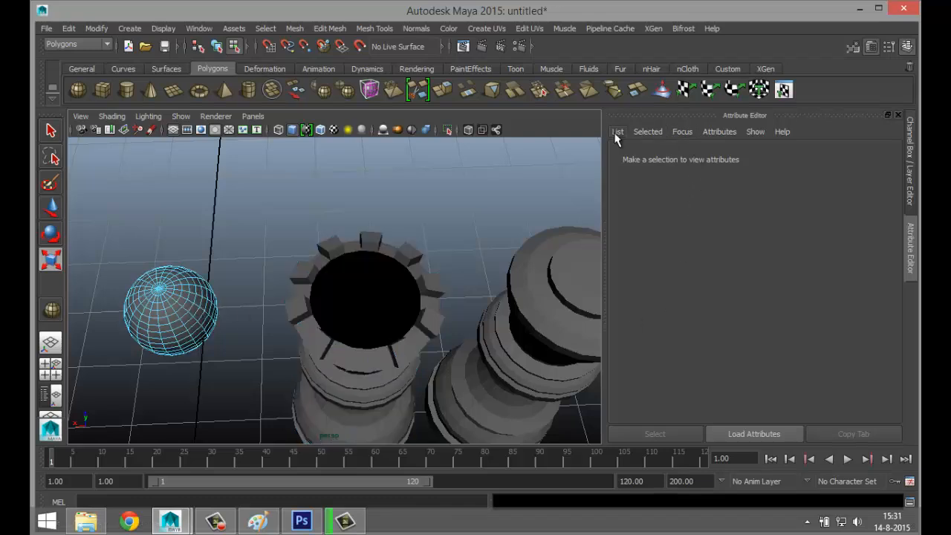
{"action": "right_click_drag", "start_coordinate": [207, 283], "coordinate": [271, 199]}
{"action": "left_click", "coordinate": [190, 278]}
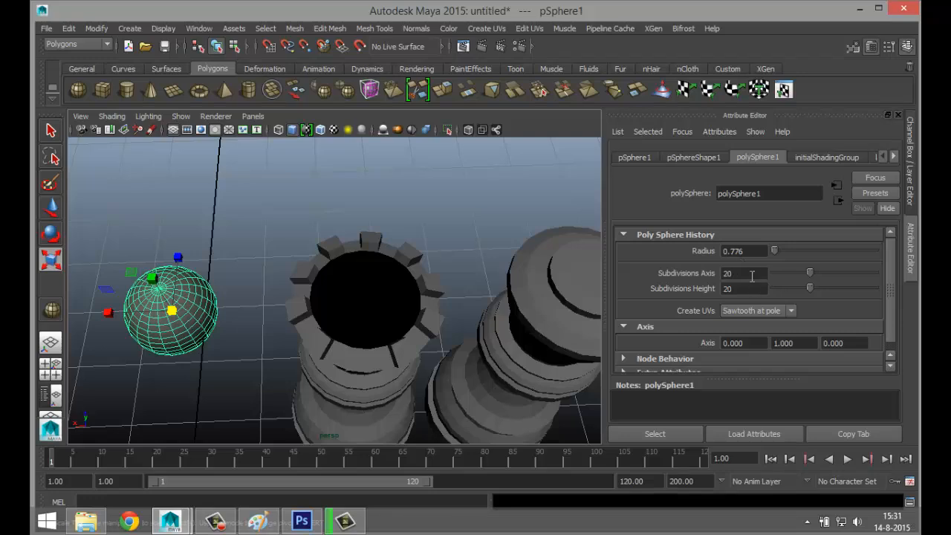
- Delete the lower half of the sphere's faces in the side view, and select the remaining dome as an object
{"action": "left_click", "coordinate": [50, 366]}
{"action": "key", "text": "space"}
{"action": "key", "text": "f"}
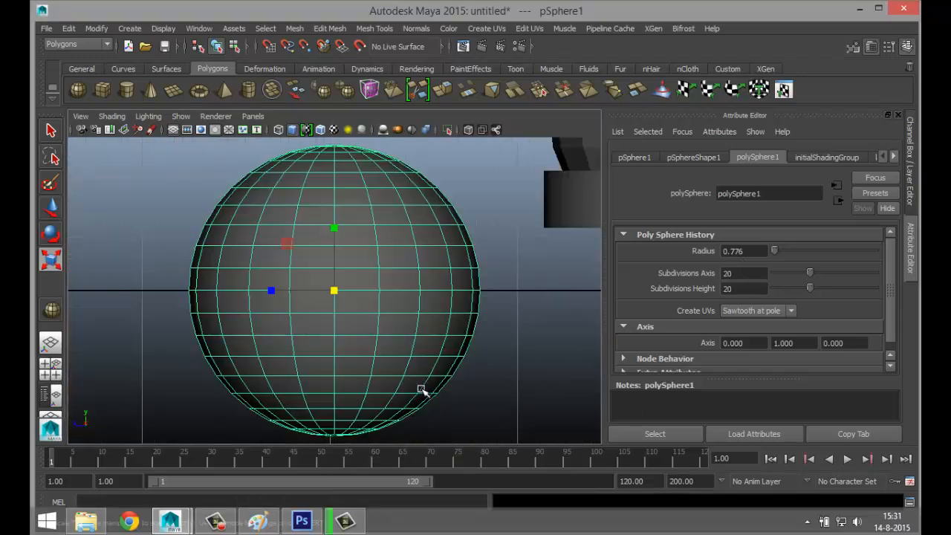
{"action": "right_click_drag", "start_coordinate": [348, 223], "coordinate": [354, 239]}
{"action": "scroll", "coordinate": [324, 325], "scroll_direction": "down", "scroll_amount": 5}
{"action": "left_click_drag", "start_coordinate": [166, 354], "coordinate": [461, 295]}
{"action": "key", "text": "Delete"}
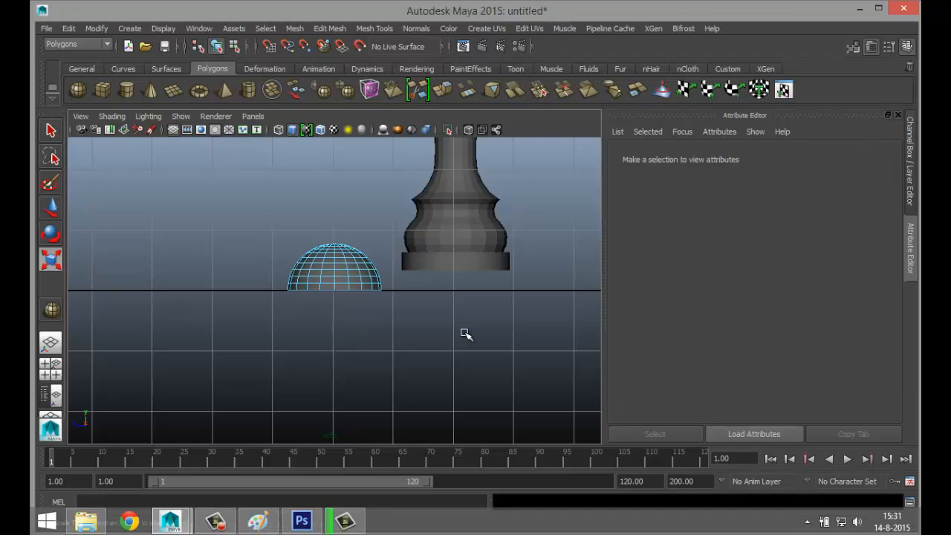
{"action": "right_click", "coordinate": [318, 268]}
{"action": "right_click_drag", "start_coordinate": [318, 268], "coordinate": [364, 185]}
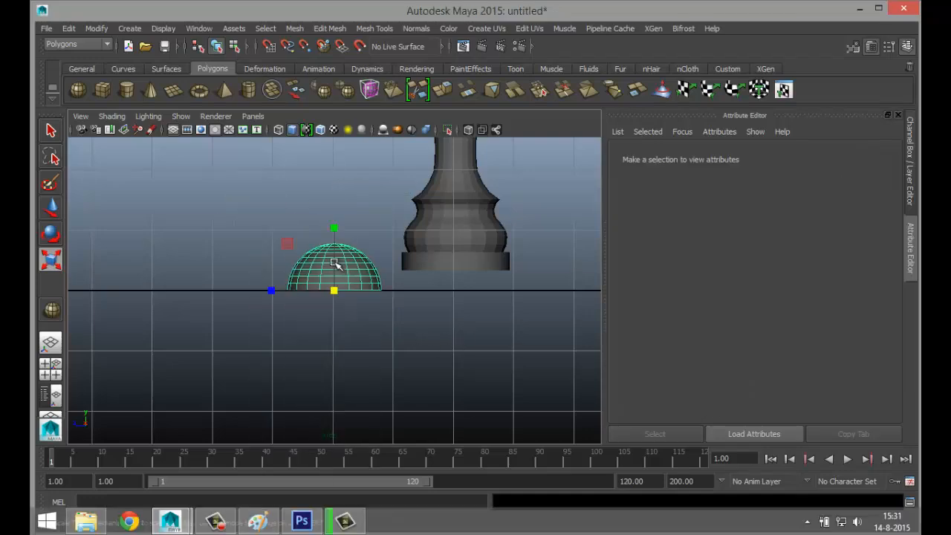
- Move the dome up and across in the side view until it sits directly above the queen's crown
{"action": "scroll", "coordinate": [382, 306], "scroll_direction": "down", "scroll_amount": 3}
{"action": "middle_click_drag", "start_coordinate": [391, 353], "coordinate": [395, 378], "text": "alt"}
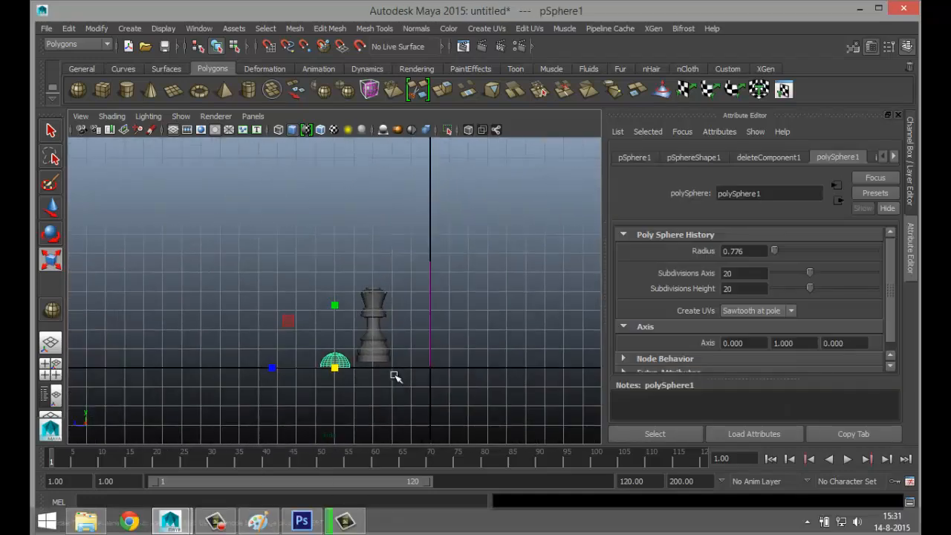
{"action": "key", "text": "w"}
{"action": "left_click_drag", "start_coordinate": [334, 309], "coordinate": [343, 223]}
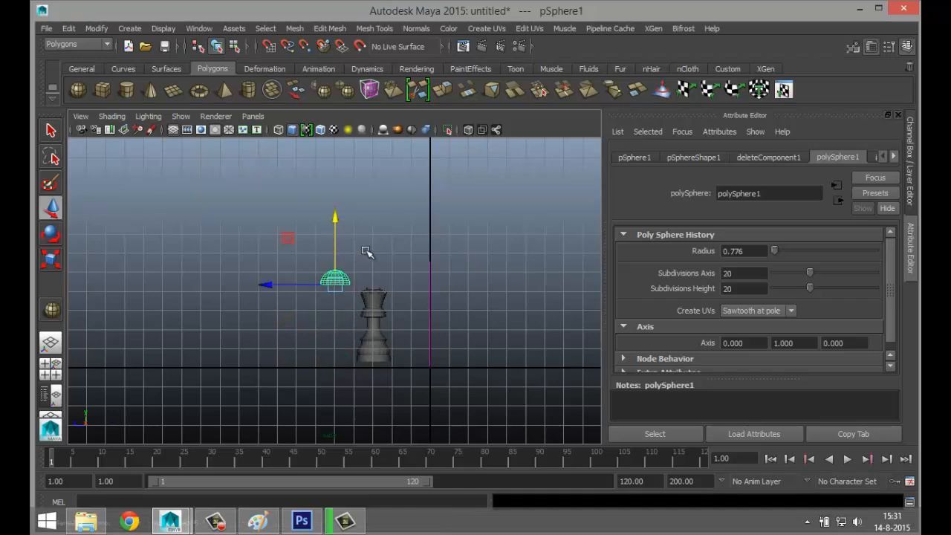
{"action": "left_click_drag", "start_coordinate": [265, 280], "coordinate": [308, 293]}
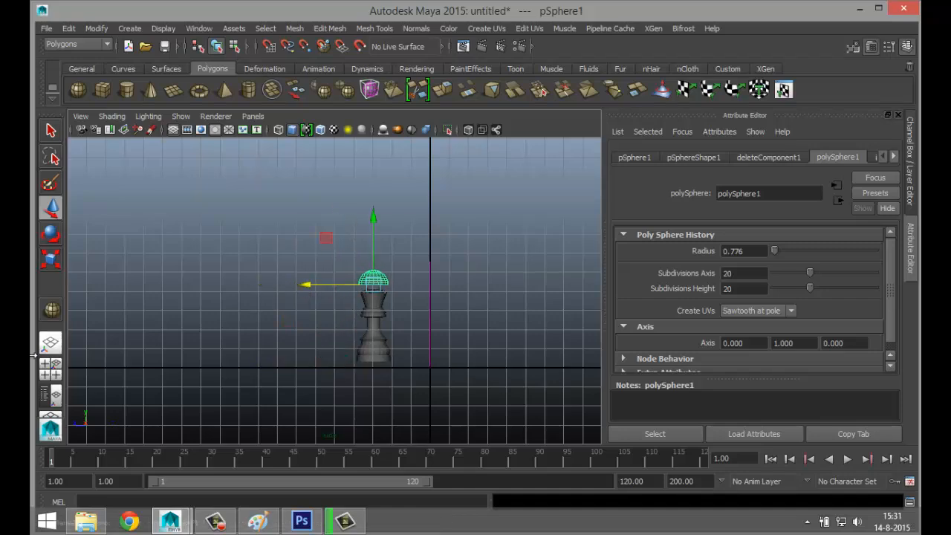
- Move the dome along the X axis in the wireframe top view onto the queen's rings
{"action": "left_click", "coordinate": [51, 364]}
{"action": "key", "text": "space"}
{"action": "key", "text": "f"}
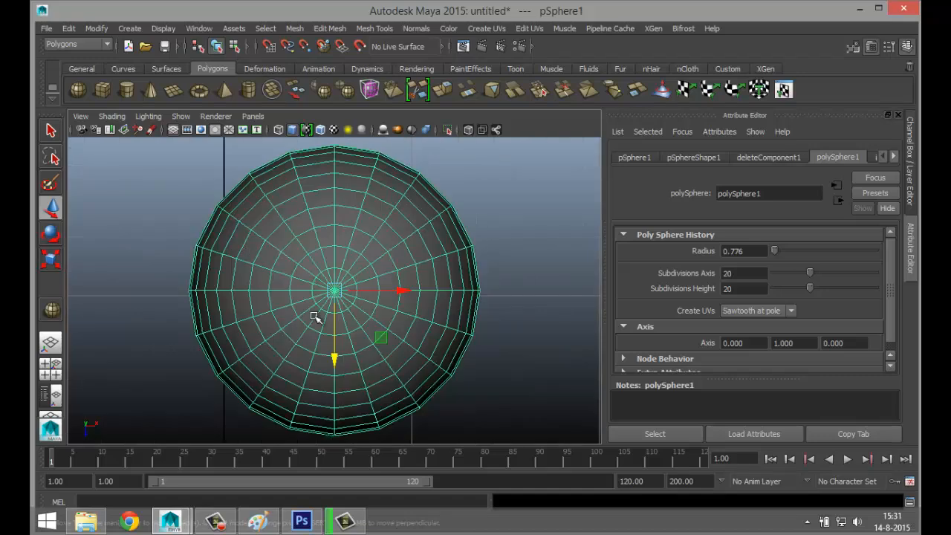
{"action": "scroll", "coordinate": [363, 353], "scroll_direction": "down", "scroll_amount": 5}
{"action": "key", "text": "4"}
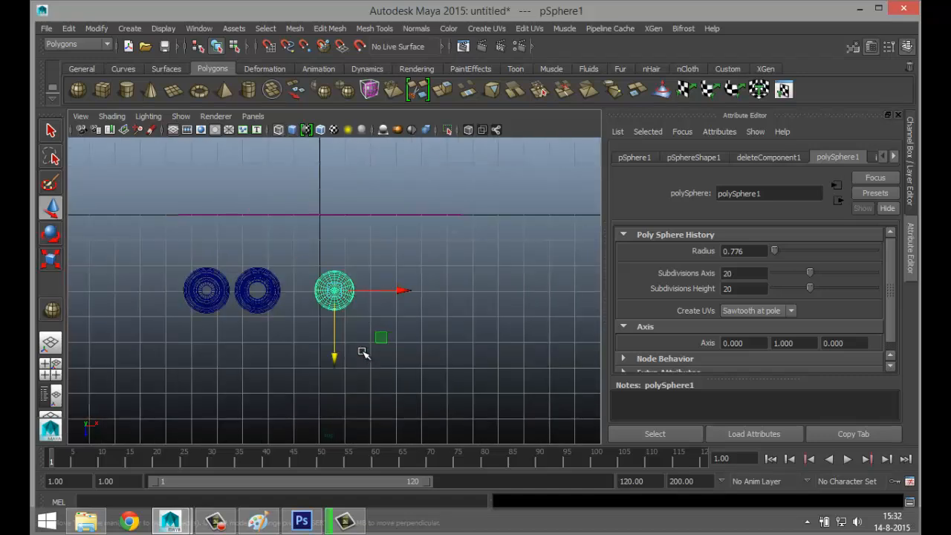
{"action": "scroll", "coordinate": [362, 354], "scroll_direction": "up", "scroll_amount": 5}
{"action": "left_click", "coordinate": [401, 290]}
{"action": "left_click_drag", "start_coordinate": [401, 290], "coordinate": [251, 289]}
{"action": "key", "text": "f"}
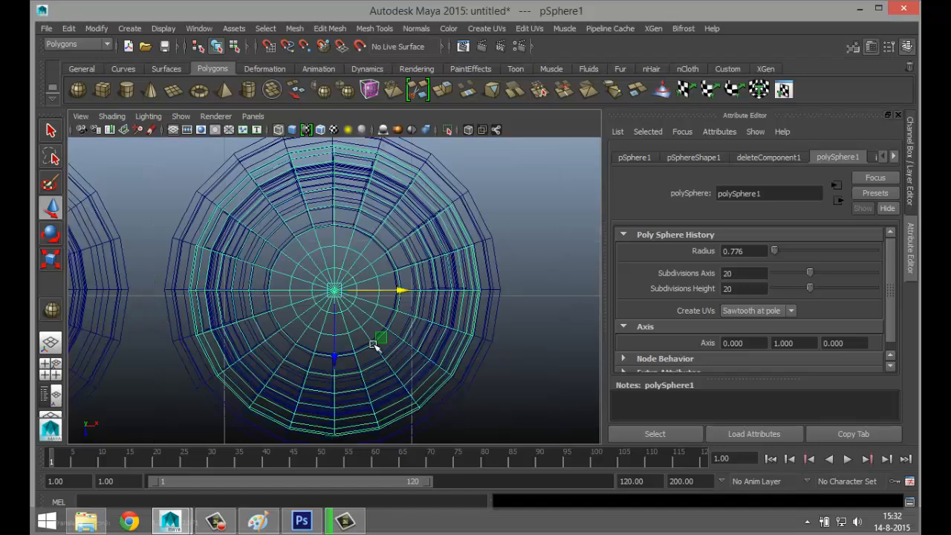
- Fine-tune the dome's X and Z position in the top view to make it concentric with the queen
{"action": "left_click", "coordinate": [401, 290]}
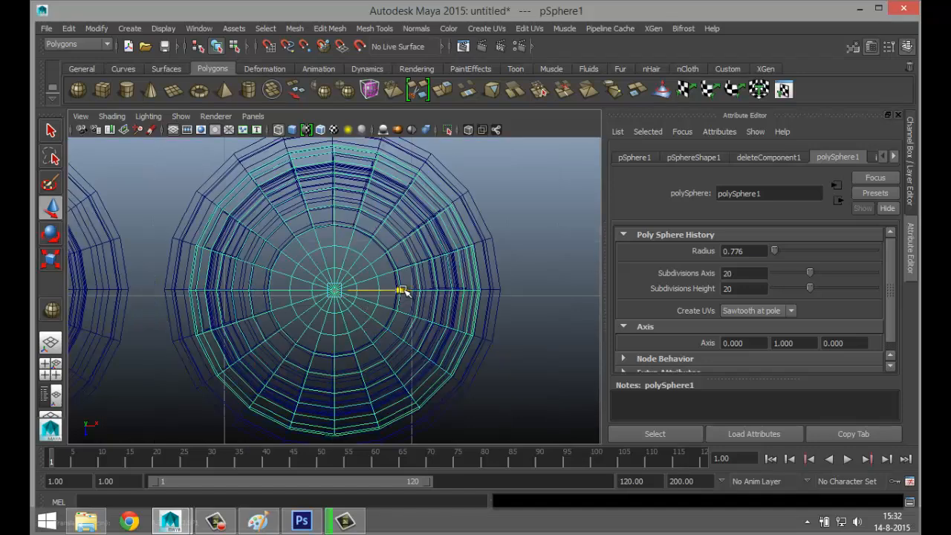
{"action": "left_click_drag", "start_coordinate": [402, 290], "coordinate": [399, 291]}
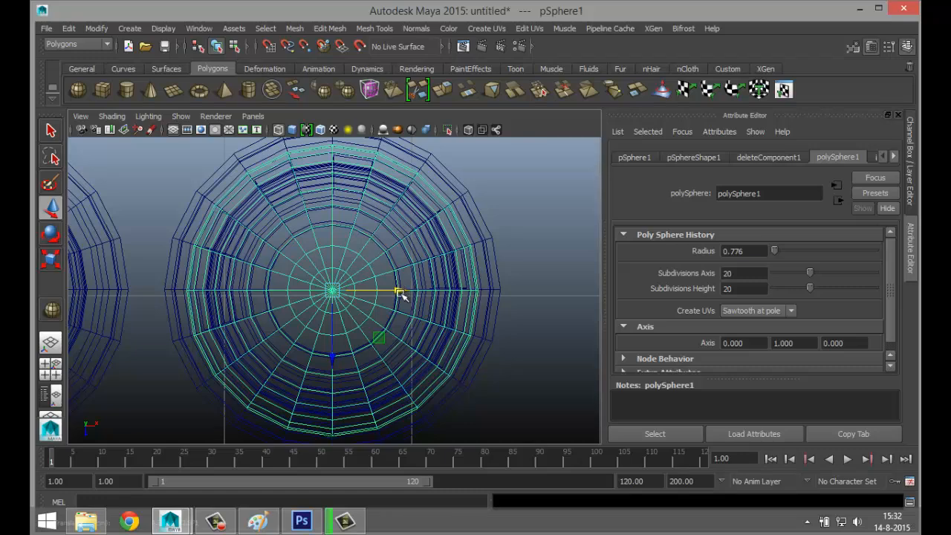
{"action": "left_click_drag", "start_coordinate": [334, 362], "coordinate": [334, 360]}
- Lower the dome in the front view until its base sits just below the crown's rim
{"action": "left_click", "coordinate": [49, 366]}
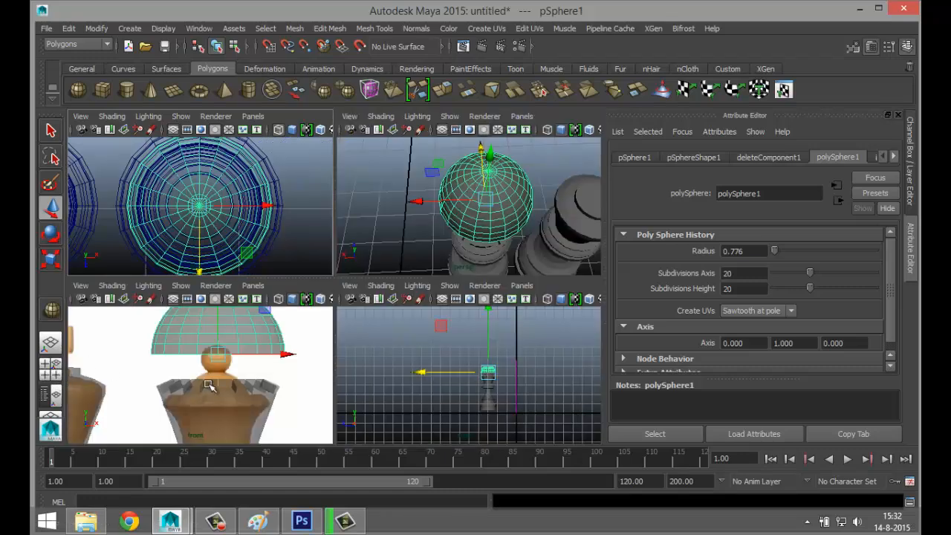
{"action": "key", "text": "space"}
{"action": "scroll", "coordinate": [321, 382], "scroll_direction": "down", "scroll_amount": 7}
{"action": "scroll", "coordinate": [319, 346], "scroll_direction": "up", "scroll_amount": 5}
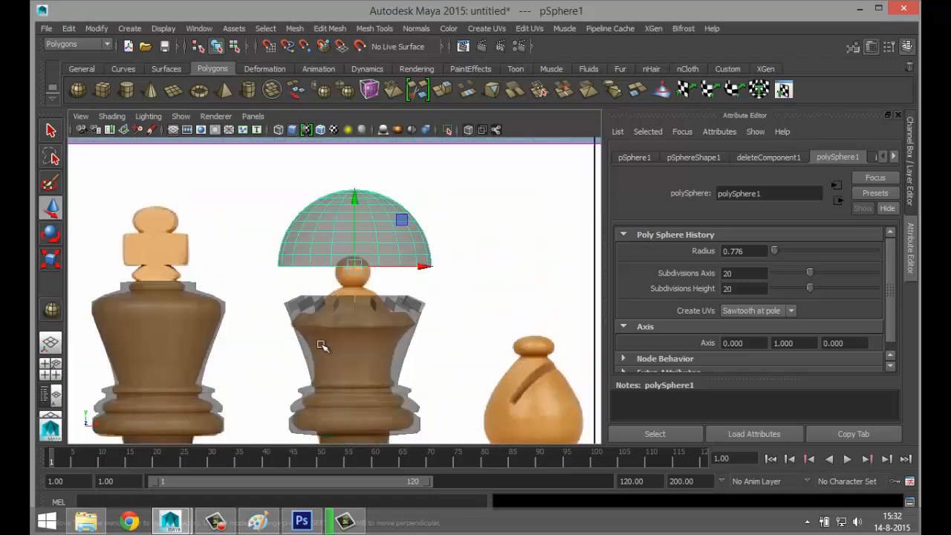
{"action": "right_click_drag", "start_coordinate": [360, 242], "coordinate": [382, 240]}
{"action": "left_click_drag", "start_coordinate": [358, 207], "coordinate": [364, 247]}
- Scale the dome down uniformly to about half size and flatten it vertically to match the reference image
{"action": "key", "text": "r"}
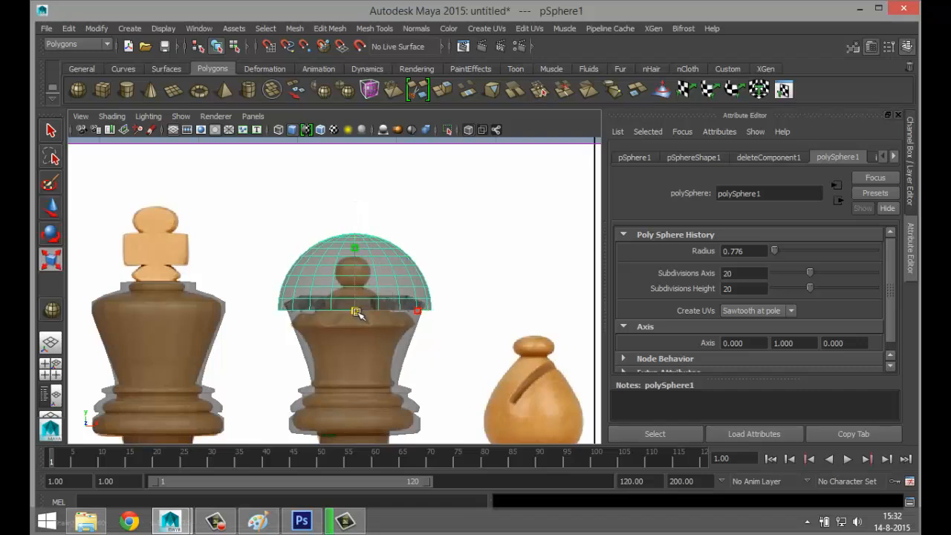
{"action": "left_click_drag", "start_coordinate": [355, 311], "coordinate": [290, 312]}
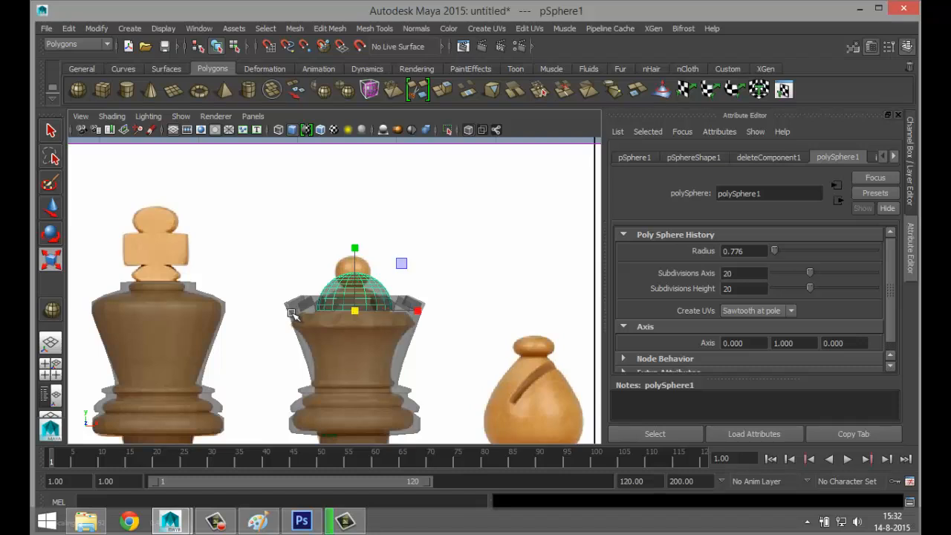
{"action": "left_click_drag", "start_coordinate": [359, 250], "coordinate": [362, 269]}
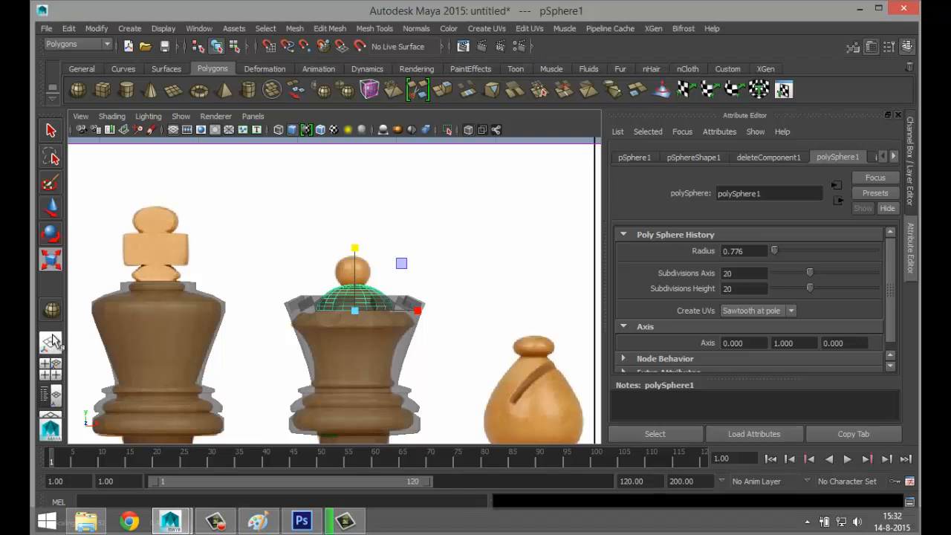
- Nudge the scaled dome along the X axis in the front and top views to re-center it on the queen
{"action": "right_click_drag", "start_coordinate": [272, 333], "coordinate": [340, 356], "text": "alt"}
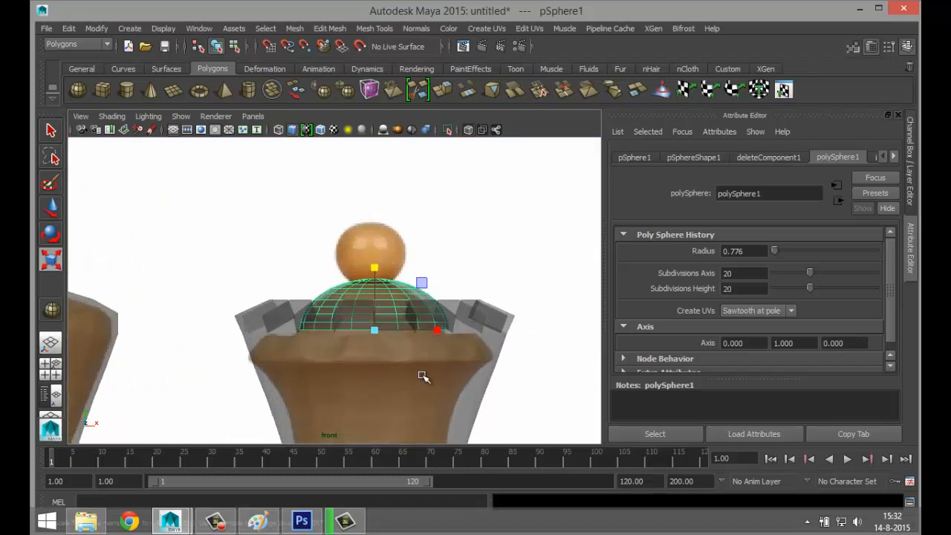
{"action": "key", "text": "w"}
{"action": "left_click", "coordinate": [444, 328]}
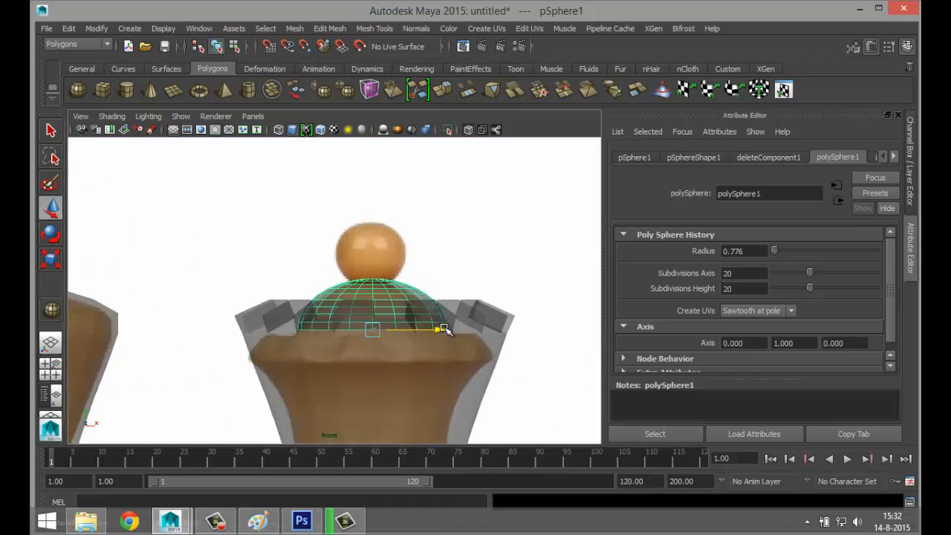
{"action": "left_click", "coordinate": [49, 369]}
{"action": "key", "text": "space"}
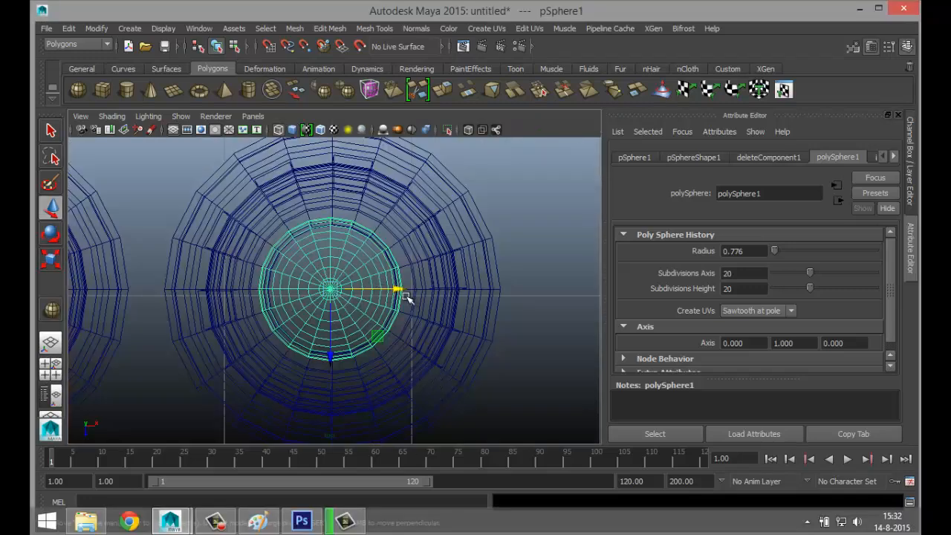
{"action": "left_click_drag", "start_coordinate": [399, 289], "coordinate": [402, 290]}
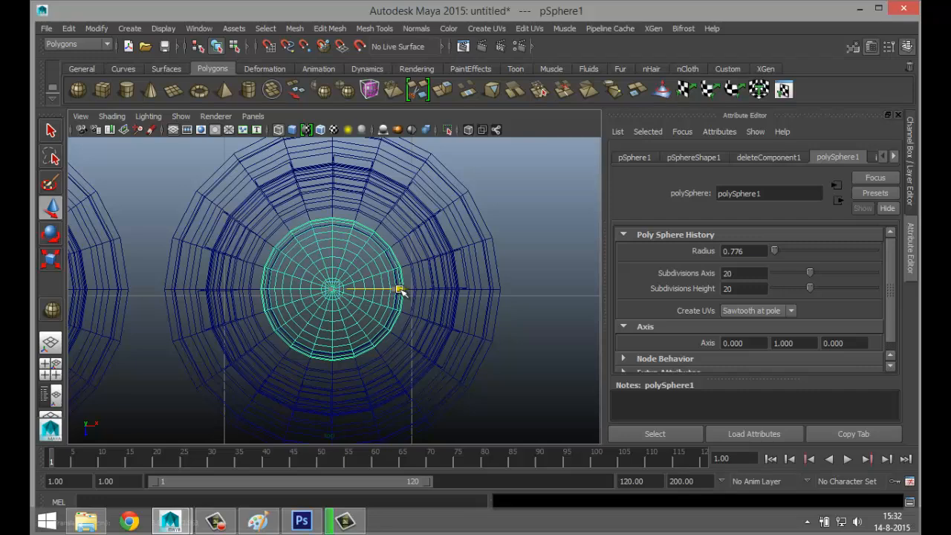
- Enlarge the dome uniformly in the perspective view to nearly fill the crown opening, and raise it slightly
{"action": "left_click", "coordinate": [50, 369]}
{"action": "key", "text": "space"}
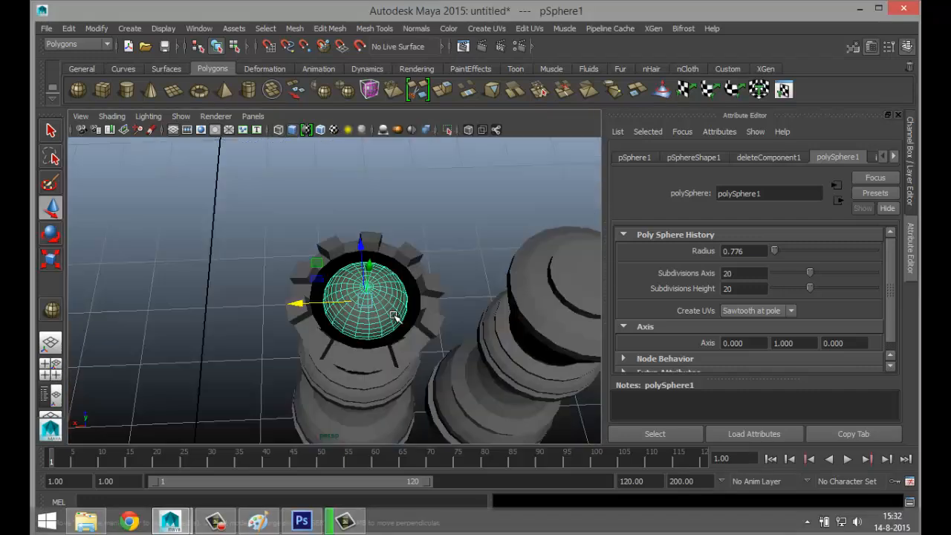
{"action": "scroll", "coordinate": [394, 316], "scroll_direction": "up", "scroll_amount": 5}
{"action": "left_click_drag", "start_coordinate": [314, 346], "coordinate": [319, 383], "text": "alt"}
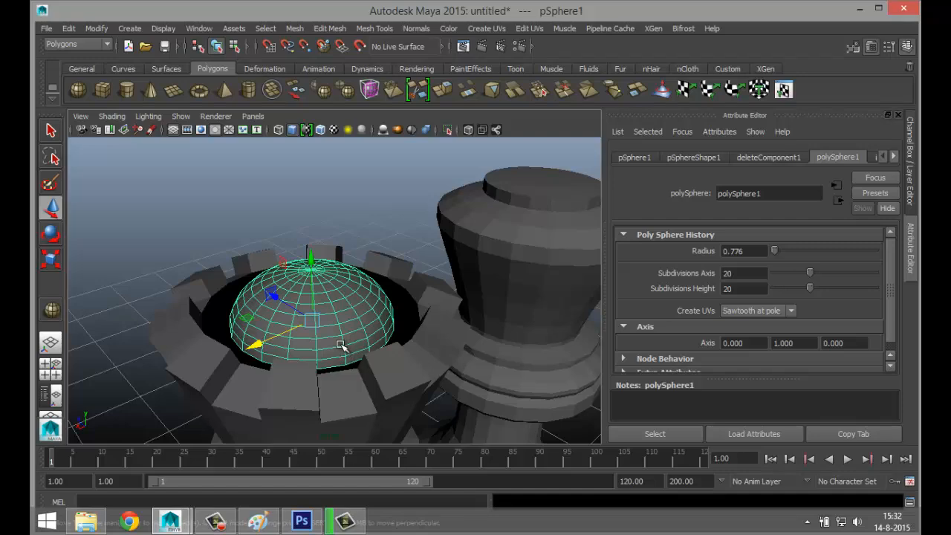
{"action": "key", "text": "r"}
{"action": "left_click_drag", "start_coordinate": [313, 321], "coordinate": [357, 372]}
{"action": "key", "text": "w"}
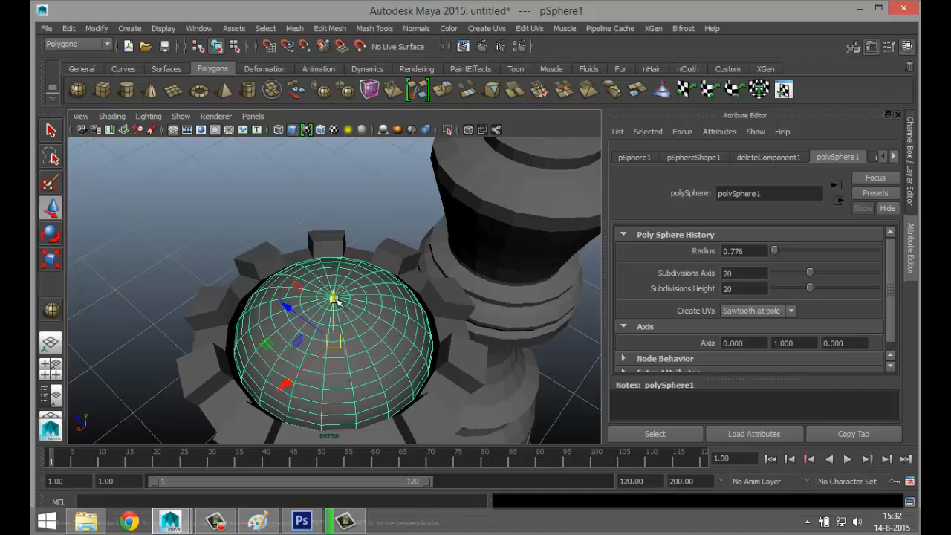
{"action": "left_click_drag", "start_coordinate": [334, 298], "coordinate": [337, 291]}
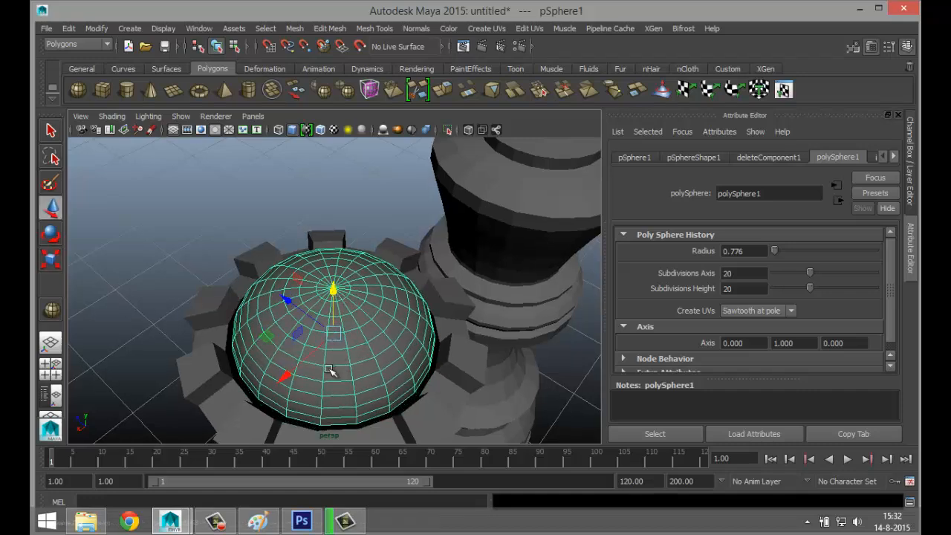
- Inspect the gap around the crown's inner rim and scale the dome up slightly until its edge meets the rim
{"action": "scroll", "coordinate": [329, 373], "scroll_direction": "up", "scroll_amount": 5}
{"action": "left_click_drag", "start_coordinate": [218, 376], "coordinate": [413, 334], "text": "alt"}
{"action": "middle_click_drag", "start_coordinate": [414, 334], "coordinate": [312, 319], "text": "alt"}
{"action": "left_click", "coordinate": [359, 364]}
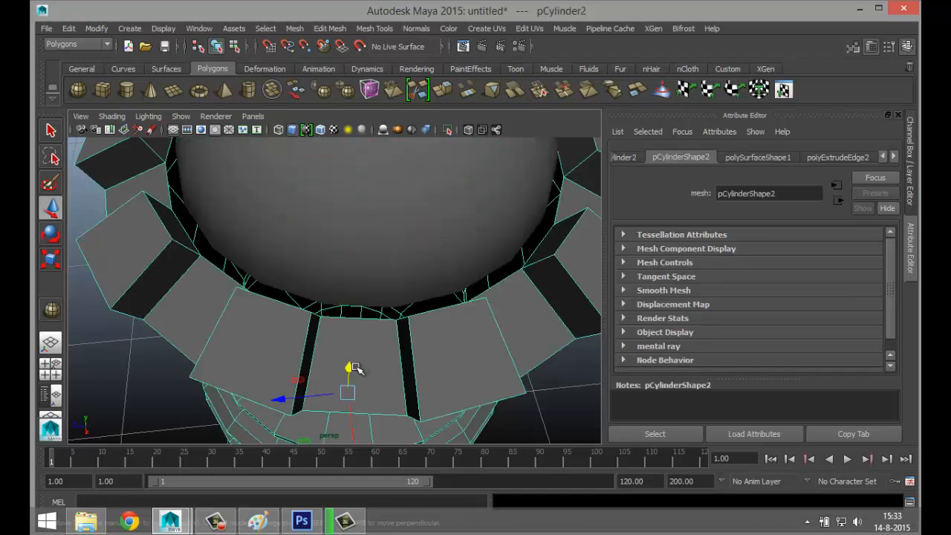
{"action": "scroll", "coordinate": [355, 377], "scroll_direction": "up", "scroll_amount": 3}
{"action": "left_click_drag", "start_coordinate": [344, 385], "coordinate": [298, 378], "text": "alt"}
{"action": "middle_click_drag", "start_coordinate": [293, 383], "coordinate": [279, 428], "text": "alt"}
{"action": "scroll", "coordinate": [293, 424], "scroll_direction": "down", "scroll_amount": 4}
{"action": "left_click", "coordinate": [377, 262]}
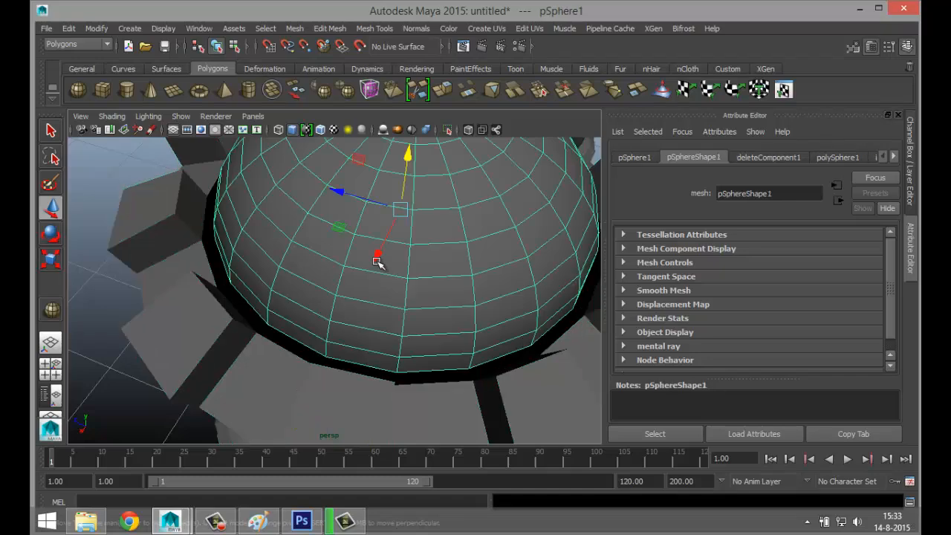
{"action": "key", "text": "r"}
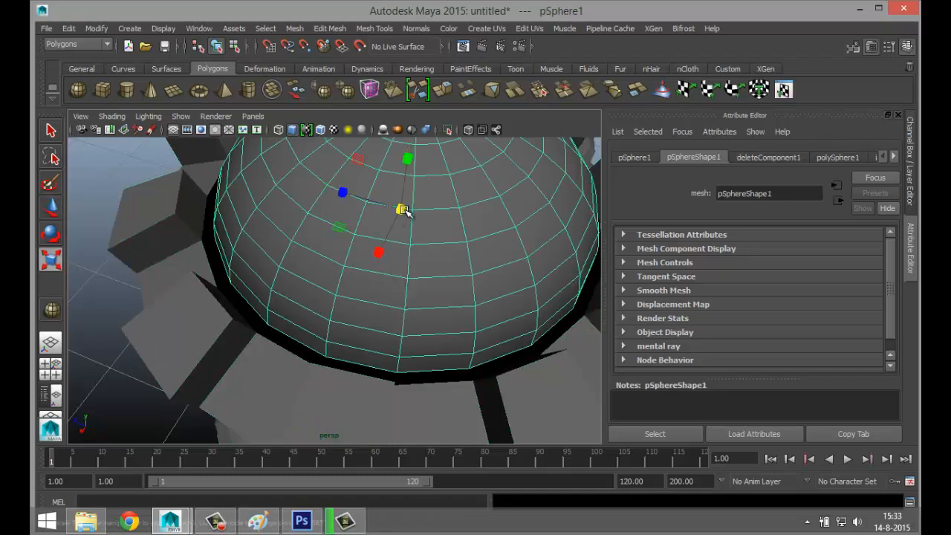
{"action": "left_click_drag", "start_coordinate": [402, 210], "coordinate": [418, 216]}
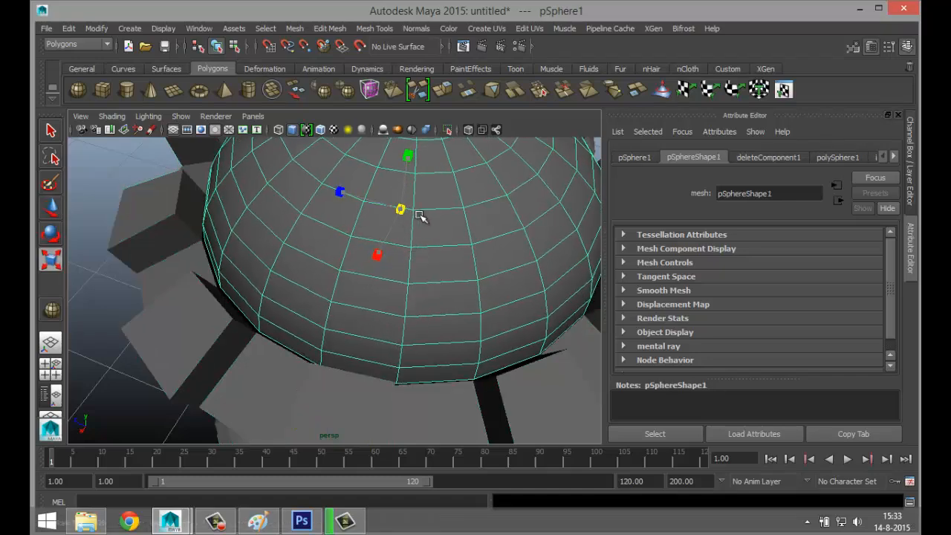
- Combine the dome and the queen body into a single mesh
{"action": "left_click", "coordinate": [322, 398]}
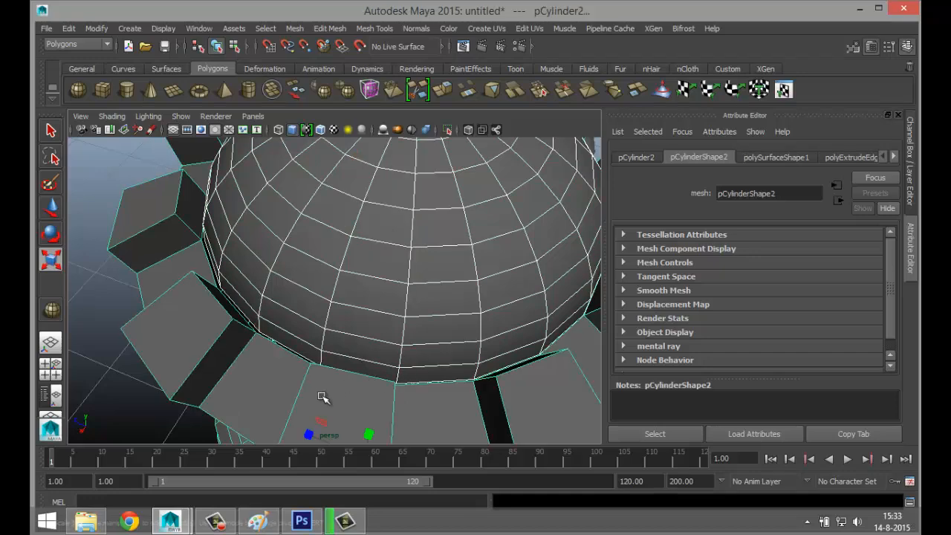
{"action": "left_click", "coordinate": [296, 30]}
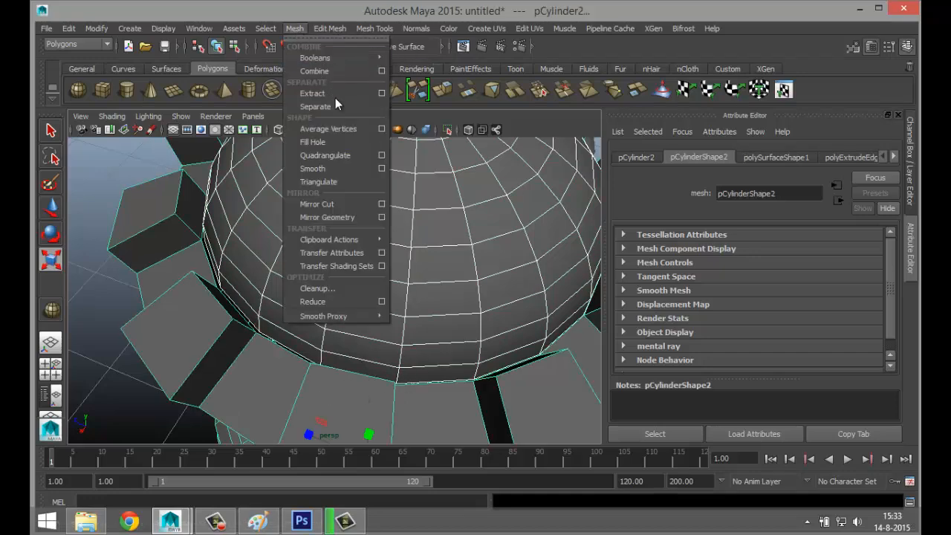
{"action": "left_click", "coordinate": [327, 71]}
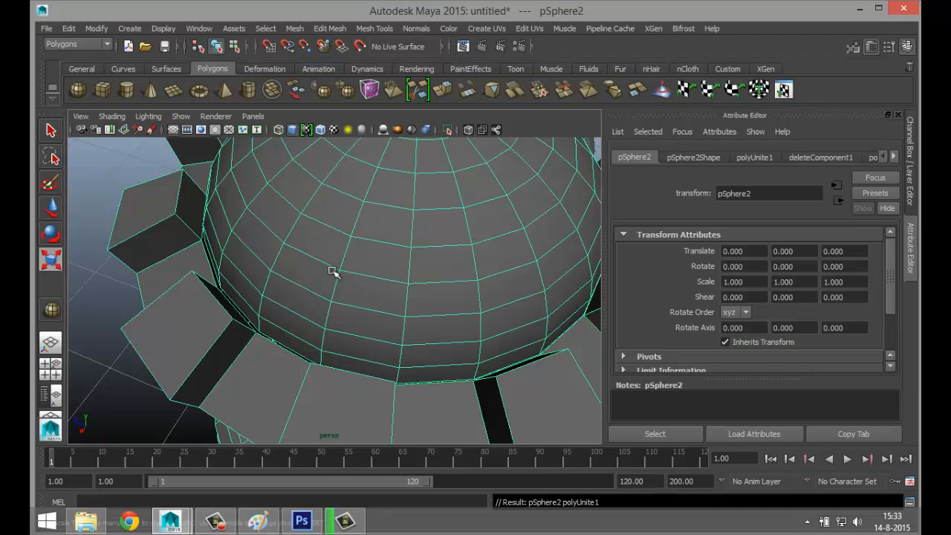
- Merge a vertex on the crown's inner rim with the neighbouring vertex on the dome's edge using Merge Components
{"action": "scroll", "coordinate": [329, 303], "scroll_direction": "up", "scroll_amount": 3}
{"action": "left_click_drag", "start_coordinate": [309, 303], "coordinate": [338, 277], "text": "alt"}
{"action": "key", "text": "4"}
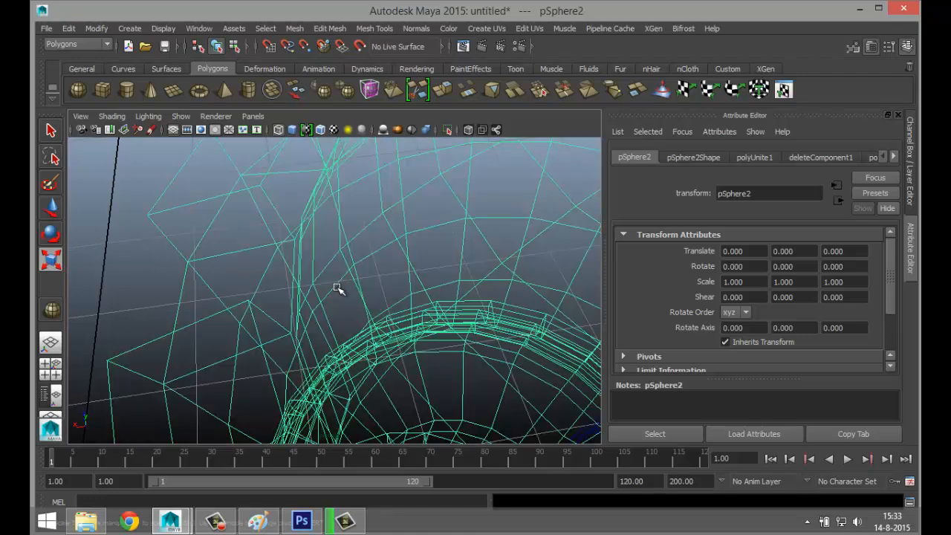
{"action": "key", "text": "5"}
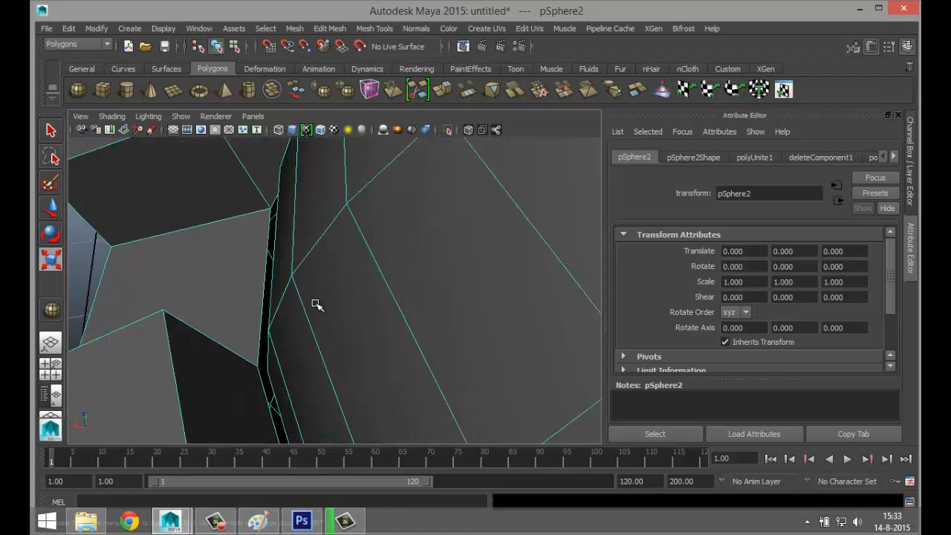
{"action": "right_click", "coordinate": [267, 205]}
{"action": "right_click_drag", "start_coordinate": [266, 206], "coordinate": [225, 215]}
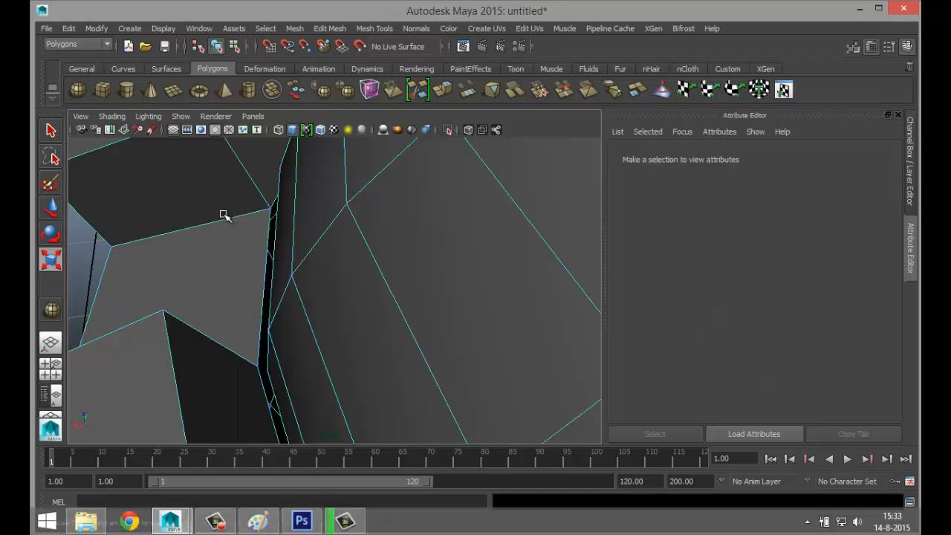
{"action": "left_click", "coordinate": [257, 374]}
{"action": "left_click_drag", "start_coordinate": [307, 387], "coordinate": [304, 359], "text": "alt"}
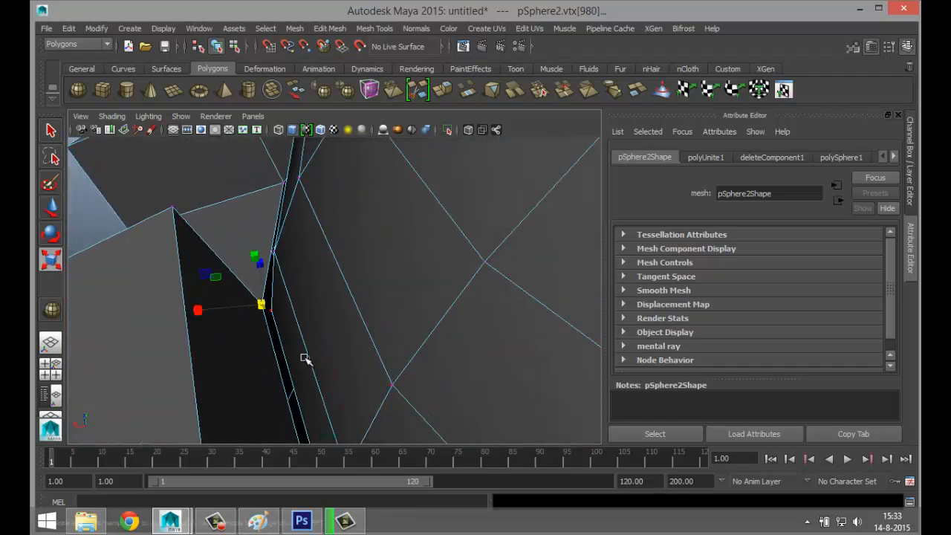
{"action": "left_click", "coordinate": [270, 315]}
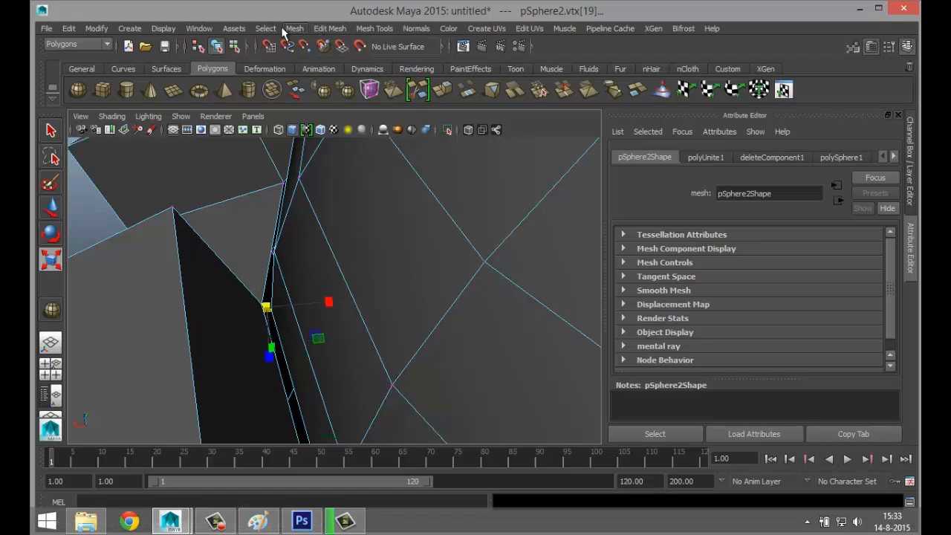
{"action": "left_click", "coordinate": [331, 30]}
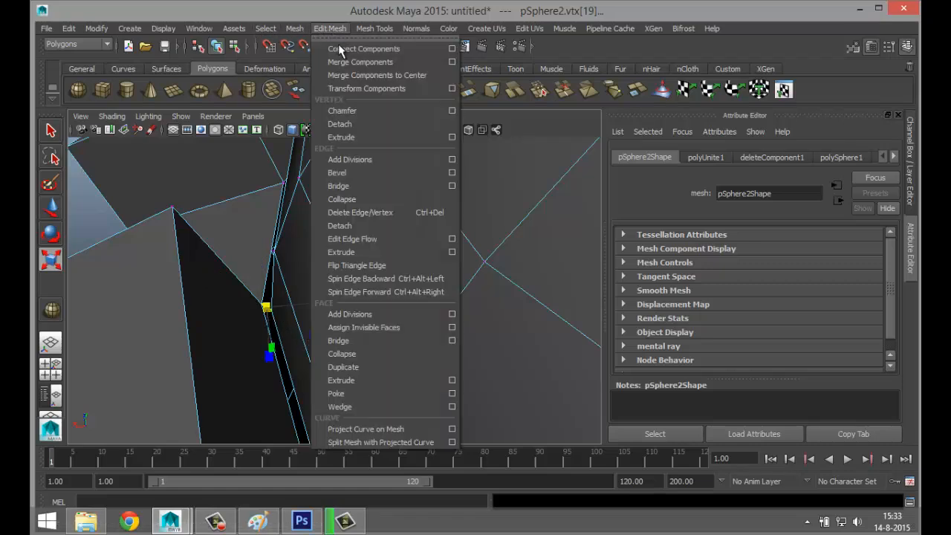
{"action": "left_click", "coordinate": [350, 64]}
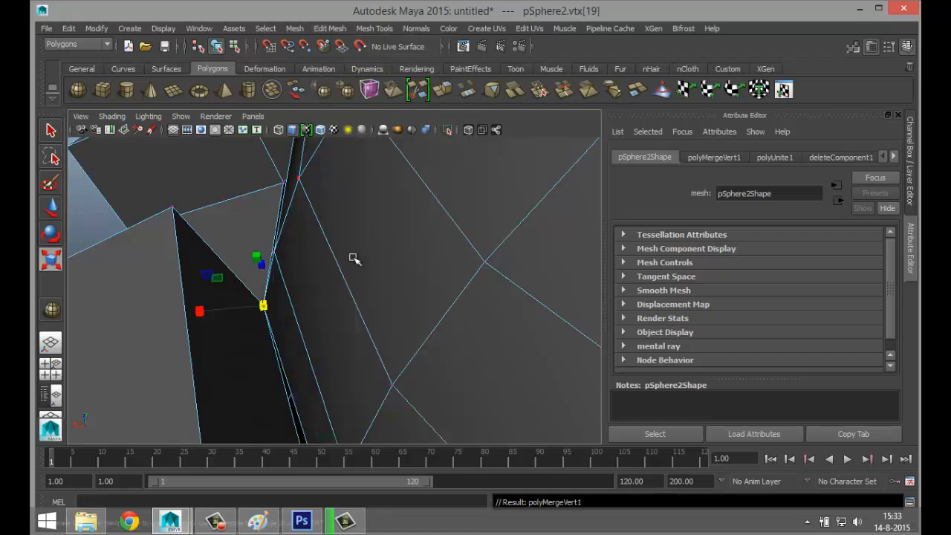
- Merge the next crown-rim vertex with the adjacent vertex on the dome's edge
{"action": "left_click_drag", "start_coordinate": [378, 302], "coordinate": [352, 302], "text": "alt"}
{"action": "mouse_move", "coordinate": [292, 305]}
{"action": "middle_mouse_down", "text": "alt"}
{"action": "mouse_move", "coordinate": [329, 265]}
{"action": "mouse_move", "coordinate": [308, 307]}
{"action": "middle_mouse_up", "text": "alt"}
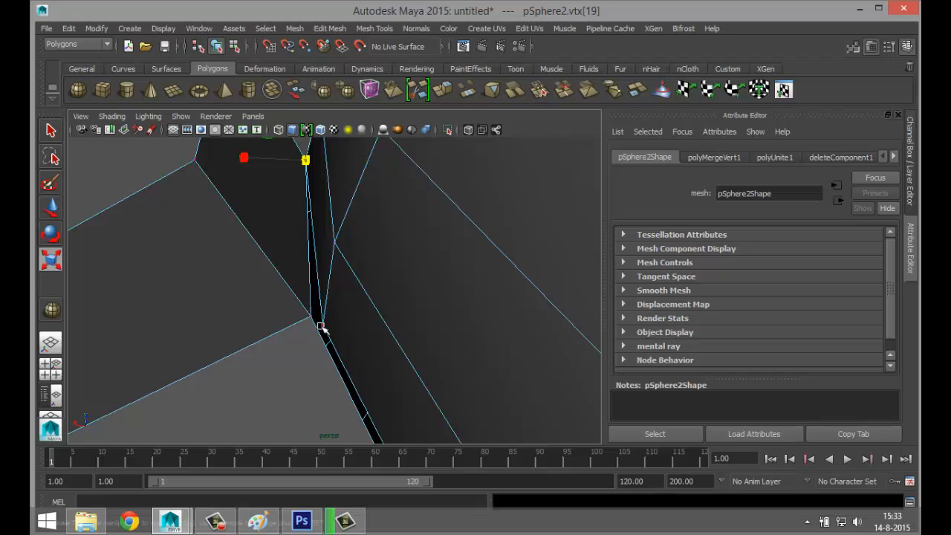
{"action": "left_click", "coordinate": [315, 322]}
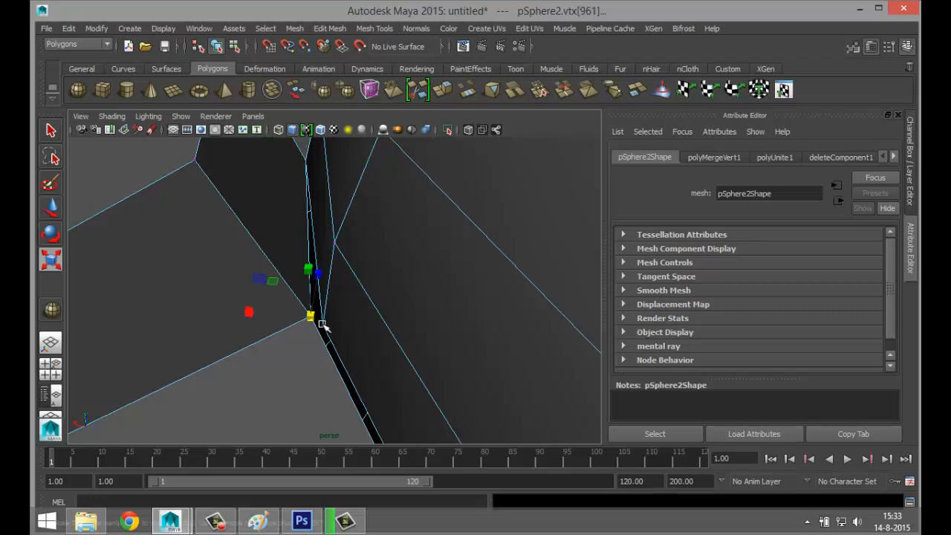
{"action": "left_click", "coordinate": [319, 322]}
{"action": "key", "text": "g"}
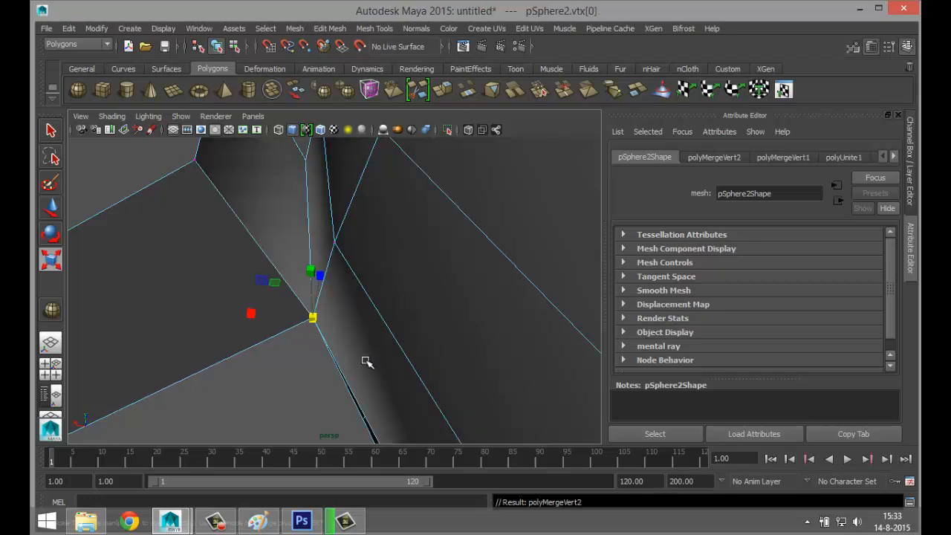
- Continue along the crown's inner seam and merge the following rim corner vertex with its neighbouring dome-edge vertex
{"action": "scroll", "coordinate": [367, 363], "scroll_direction": "down", "scroll_amount": 6}
{"action": "left_click_drag", "start_coordinate": [418, 366], "coordinate": [401, 324], "text": "alt"}
{"action": "scroll", "coordinate": [401, 325], "scroll_direction": "up", "scroll_amount": 4}
{"action": "scroll", "coordinate": [400, 324], "scroll_direction": "up", "scroll_amount": 3}
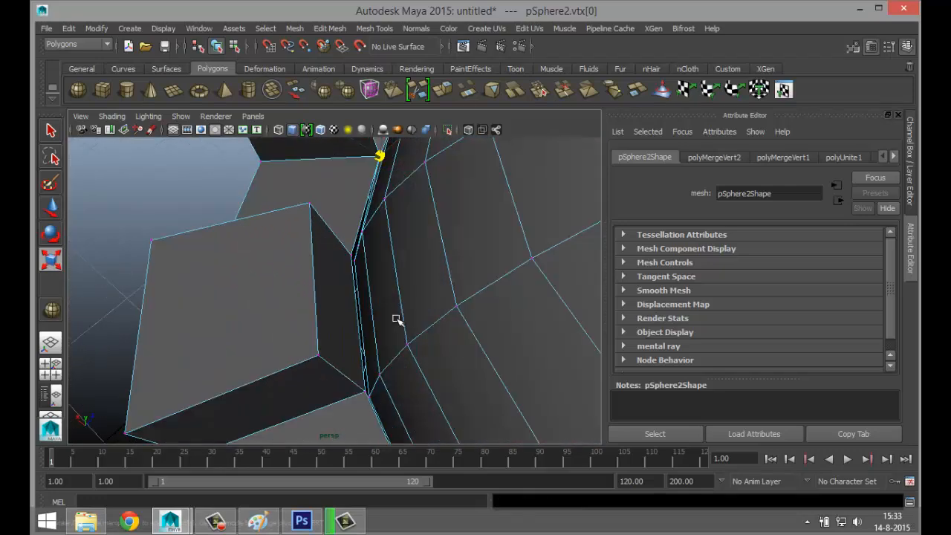
{"action": "scroll", "coordinate": [383, 291], "scroll_direction": "up", "scroll_amount": 3}
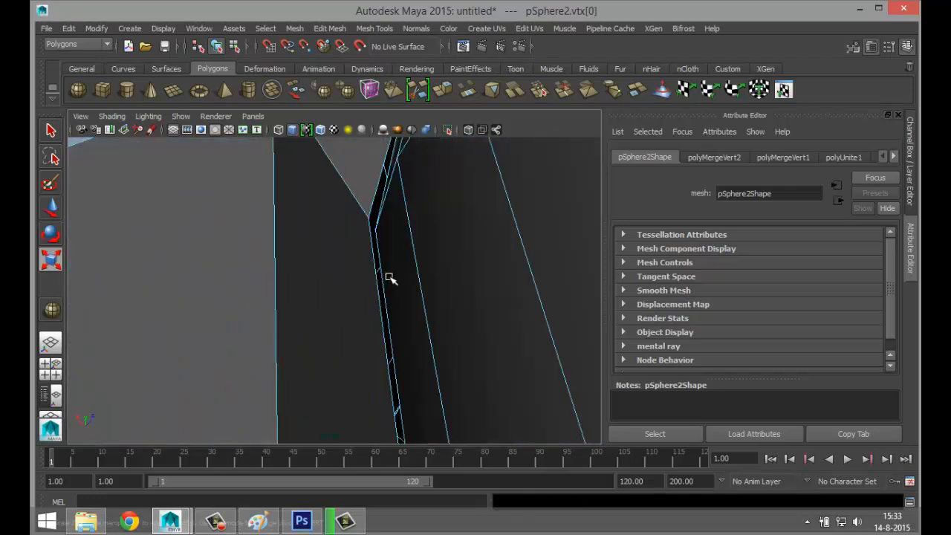
{"action": "left_click", "coordinate": [367, 218]}
{"action": "left_click", "coordinate": [374, 231]}
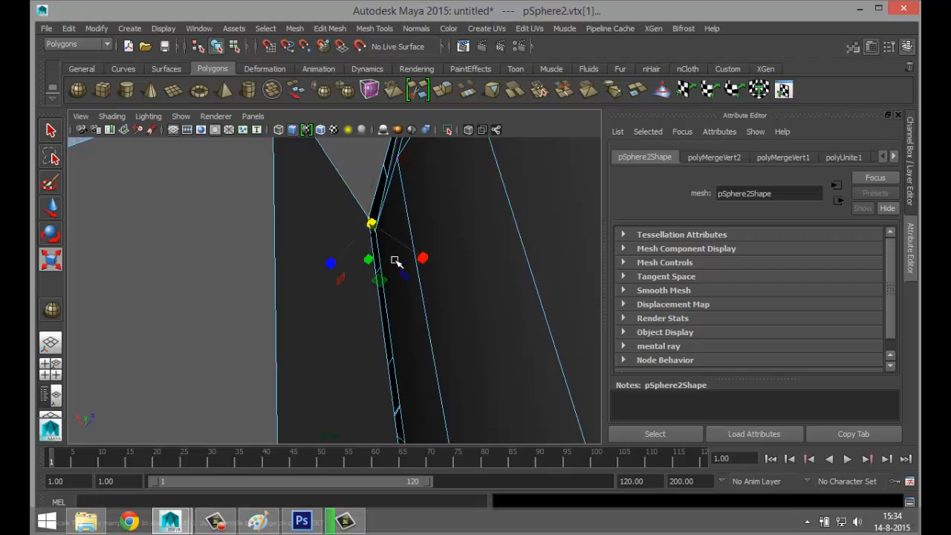
{"action": "key", "text": "g"}
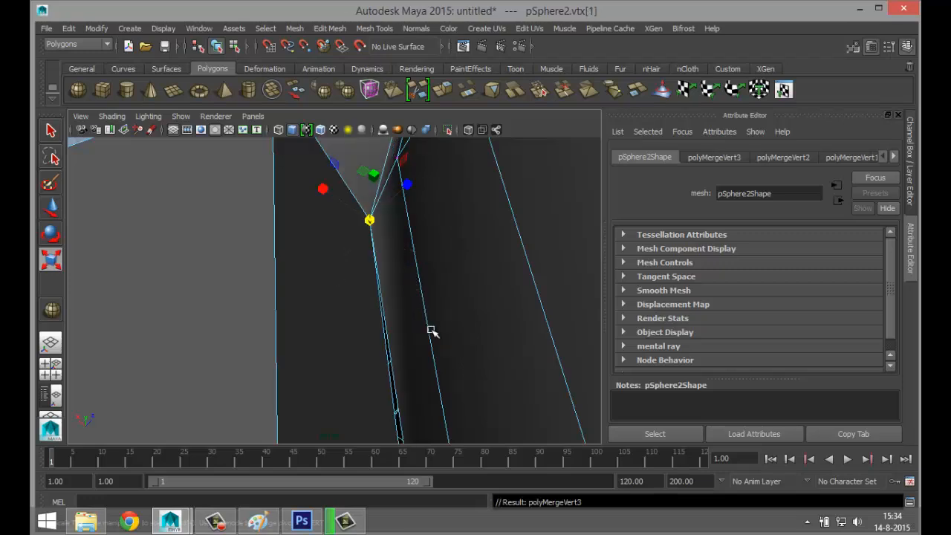
{"action": "left_click_drag", "start_coordinate": [444, 331], "coordinate": [406, 346], "text": "alt"}
{"action": "middle_click_drag", "start_coordinate": [369, 336], "coordinate": [381, 318], "text": "alt"}
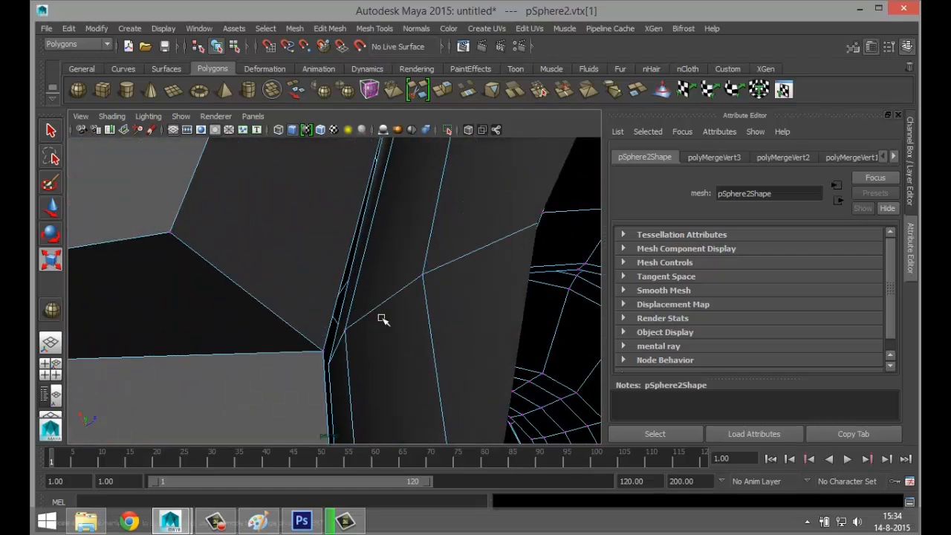
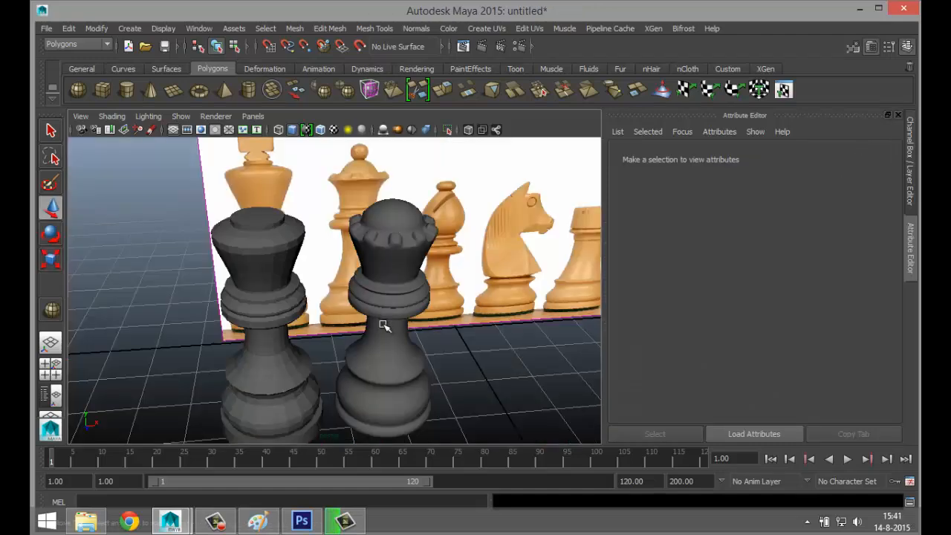
- Compare the domed queen's silhouette with the reference image in the front and perspective views
{"action": "mouse_move", "coordinate": [458, 332]}
{"action": "left_mouse_down", "text": "alt"}
{"action": "mouse_move", "coordinate": [450, 356]}
{"action": "mouse_move", "coordinate": [471, 311]}
{"action": "mouse_move", "coordinate": [463, 332]}
{"action": "left_mouse_up", "text": "alt"}
{"action": "middle_click_drag", "start_coordinate": [463, 332], "coordinate": [404, 351], "text": "alt"}
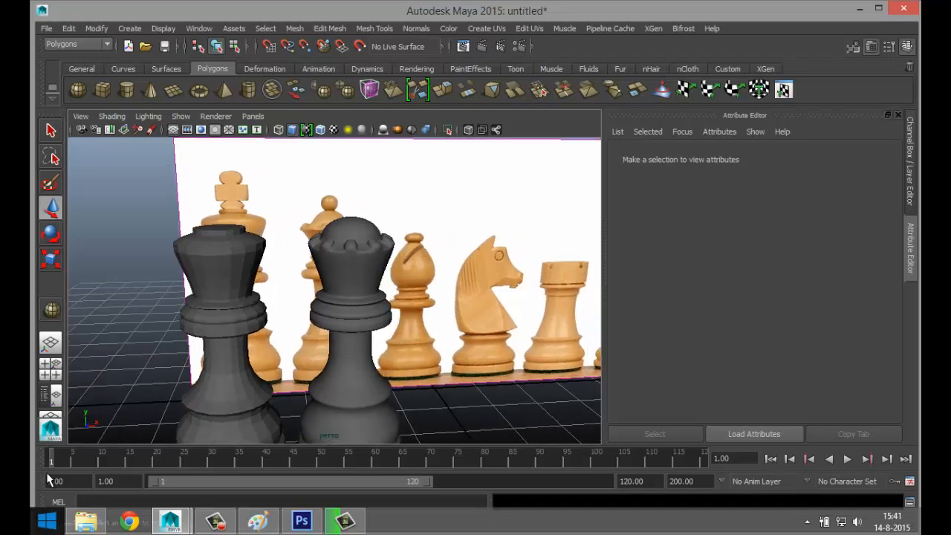
{"action": "left_click", "coordinate": [52, 368]}
{"action": "key", "text": "space"}
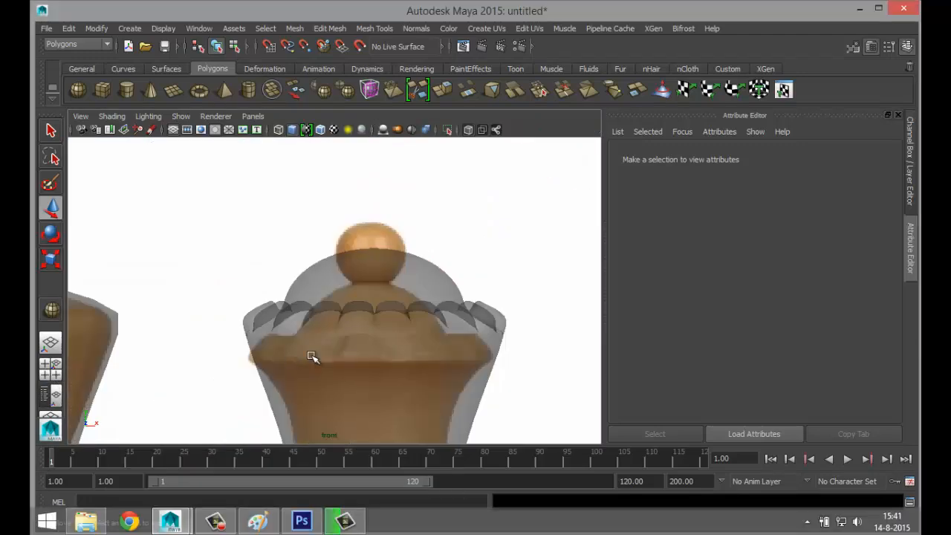
{"action": "scroll", "coordinate": [405, 345], "scroll_direction": "down", "scroll_amount": 4}
{"action": "scroll", "coordinate": [406, 345], "scroll_direction": "up", "scroll_amount": 3}
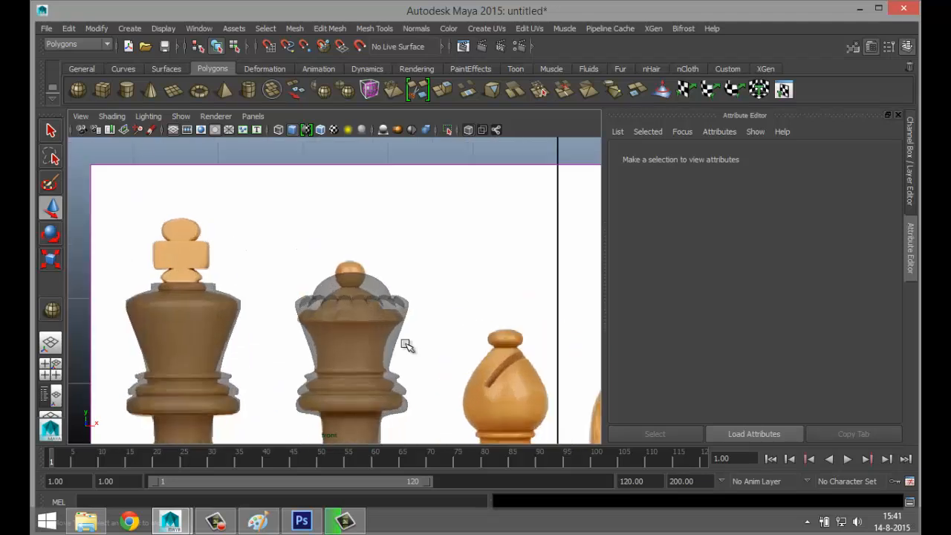
{"action": "scroll", "coordinate": [390, 338], "scroll_direction": "up", "scroll_amount": 3}
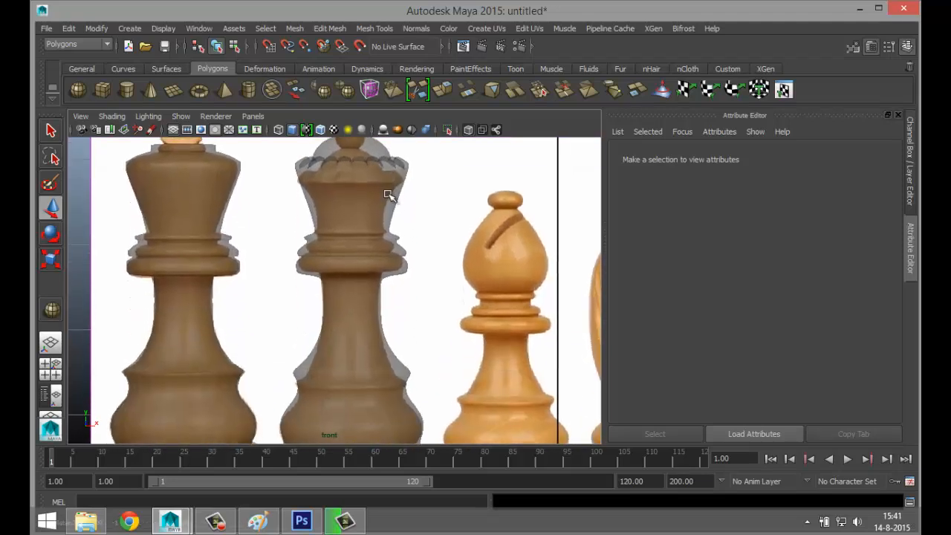
{"action": "middle_click_drag", "start_coordinate": [404, 304], "coordinate": [352, 381], "text": "alt"}
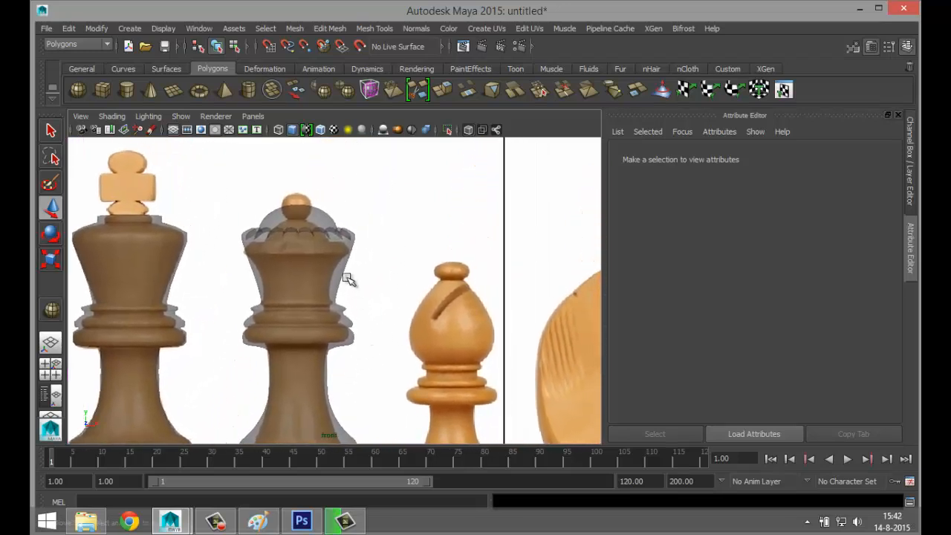
{"action": "key", "text": "space"}
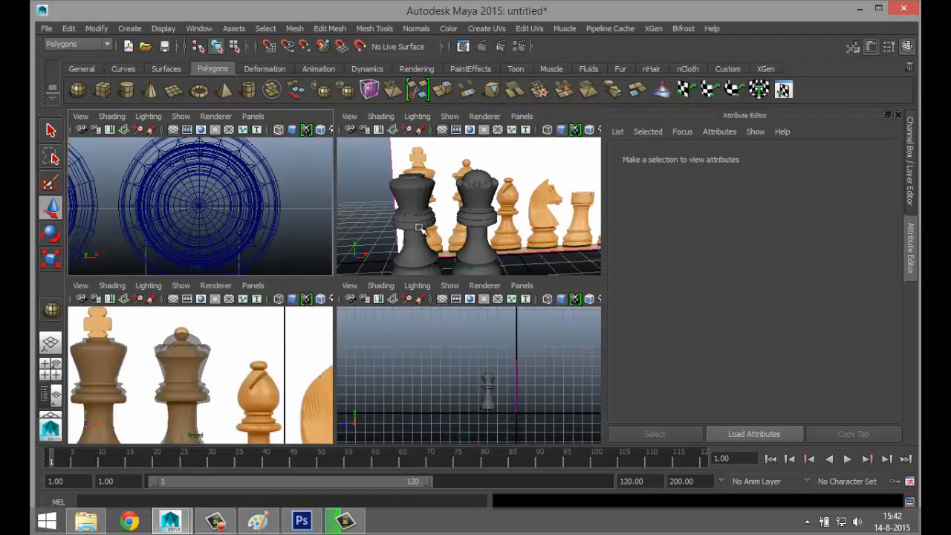
{"action": "key", "text": "space"}
{"action": "left_click_drag", "start_coordinate": [425, 247], "coordinate": [257, 177], "text": "alt"}
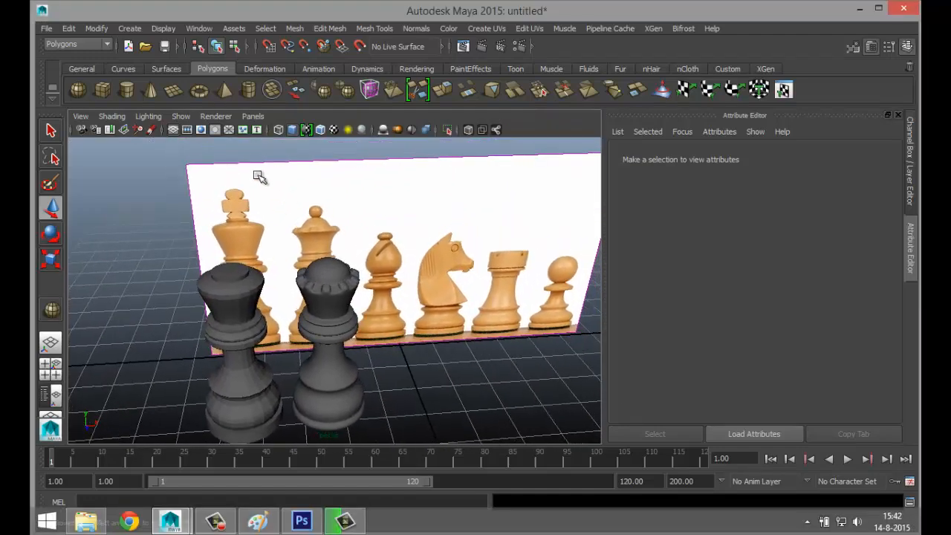
- Create a small polygon sphere and move it to the queen's dome, at about X -2.44, Y 3.99
{"action": "left_click", "coordinate": [78, 90]}
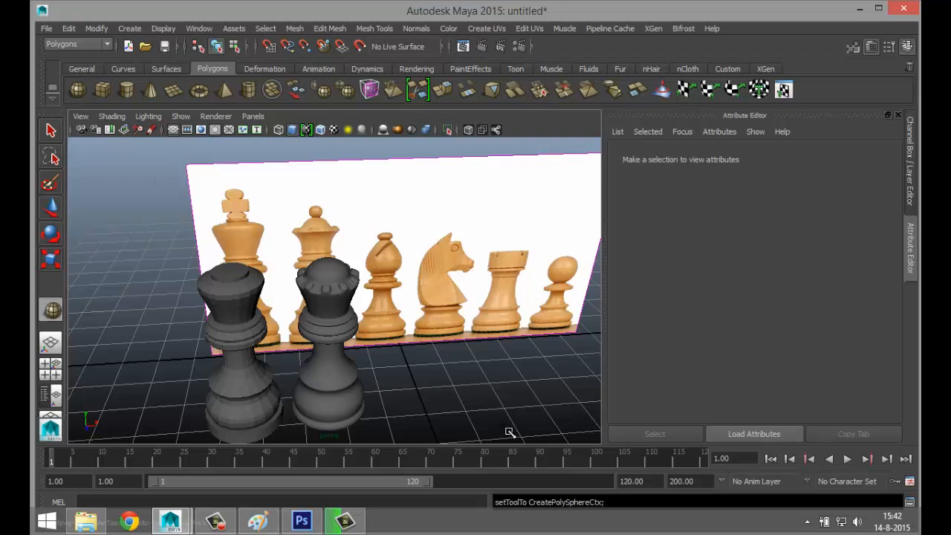
{"action": "left_click", "coordinate": [471, 407]}
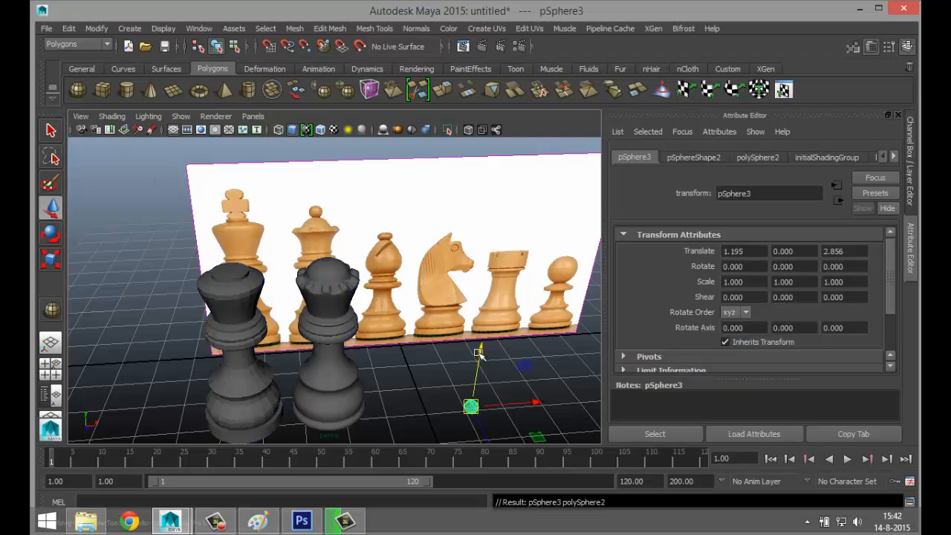
{"action": "left_click_drag", "start_coordinate": [479, 354], "coordinate": [462, 185]}
{"action": "left_click_drag", "start_coordinate": [557, 262], "coordinate": [359, 318]}
- Vertex-snap the sphere to the dome's centre in the top view, and raise it to about Y 4.41 in the front view
{"action": "left_click", "coordinate": [50, 364]}
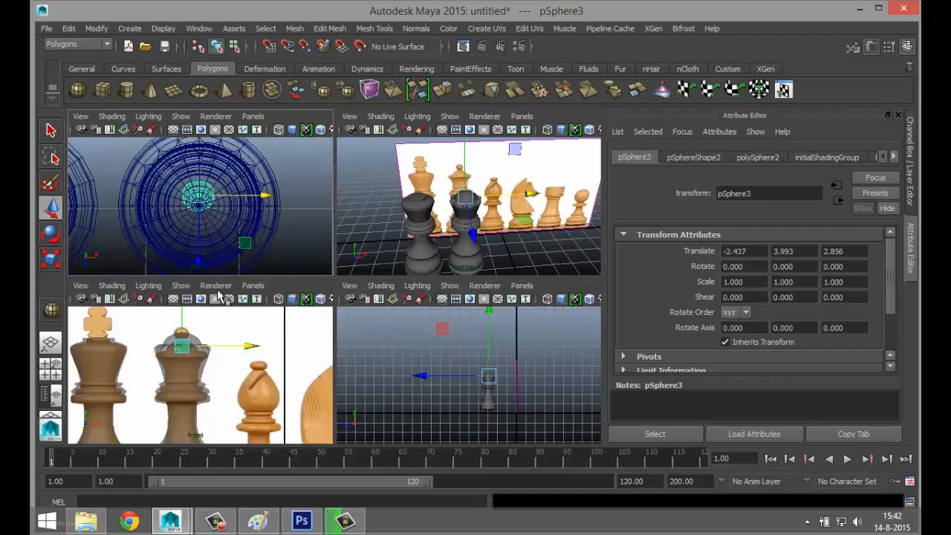
{"action": "key", "text": "space"}
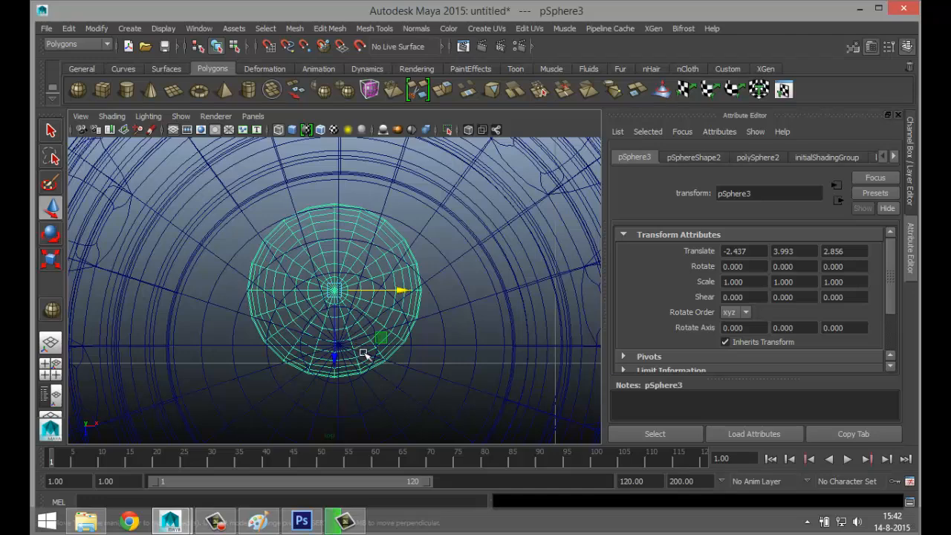
{"action": "key", "text": "v"}
{"action": "left_click_drag", "start_coordinate": [334, 291], "coordinate": [338, 345]}
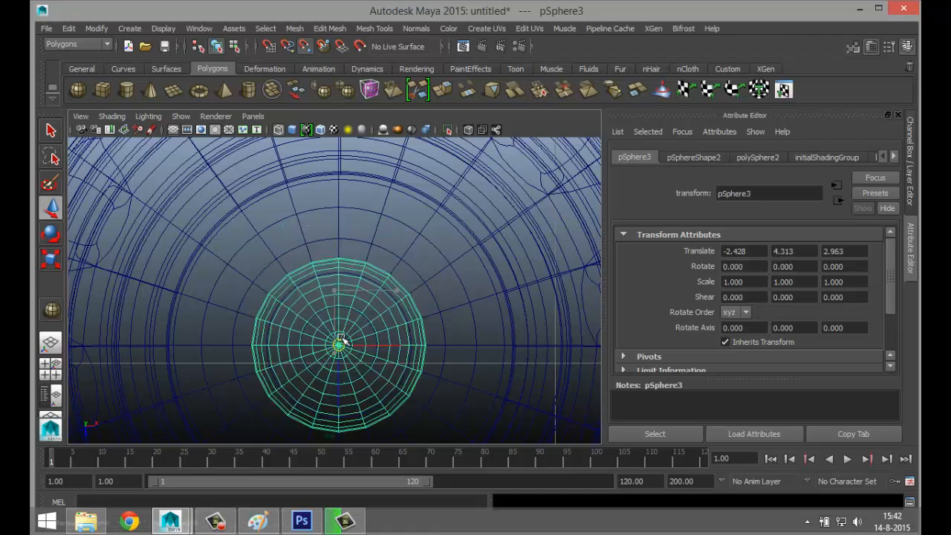
{"action": "left_click", "coordinate": [51, 367]}
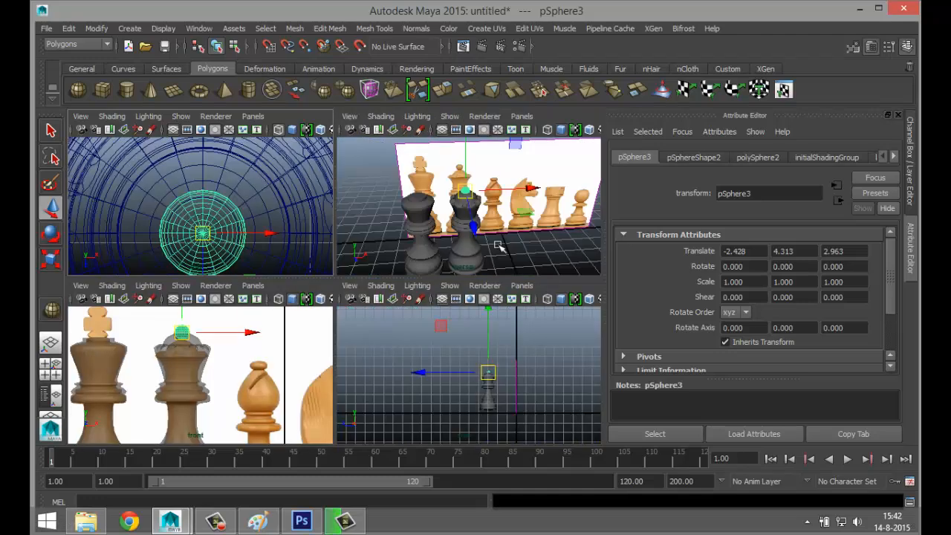
{"action": "key", "text": "space"}
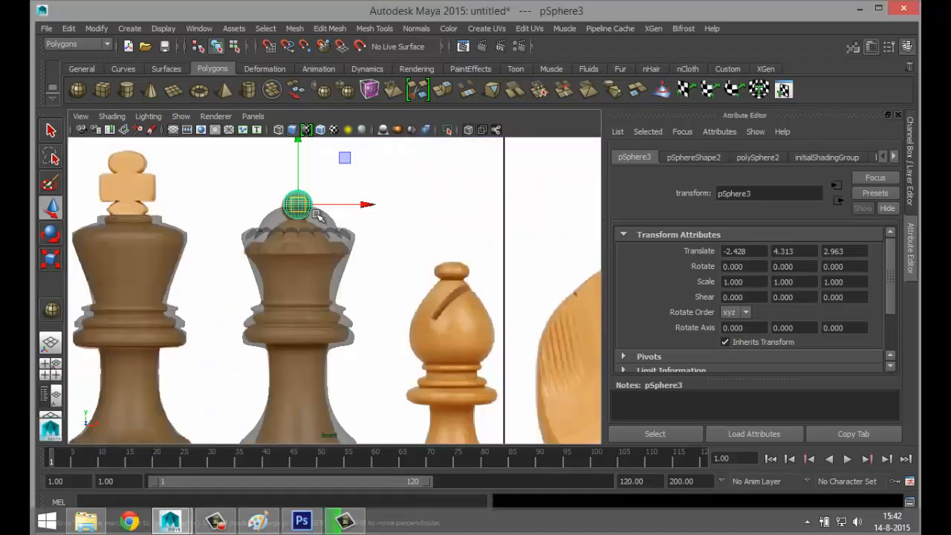
{"action": "left_click_drag", "start_coordinate": [298, 159], "coordinate": [299, 151]}
- Combine the queen body and the small top sphere into a single mesh, and deselect it
{"action": "left_click", "coordinate": [324, 262]}
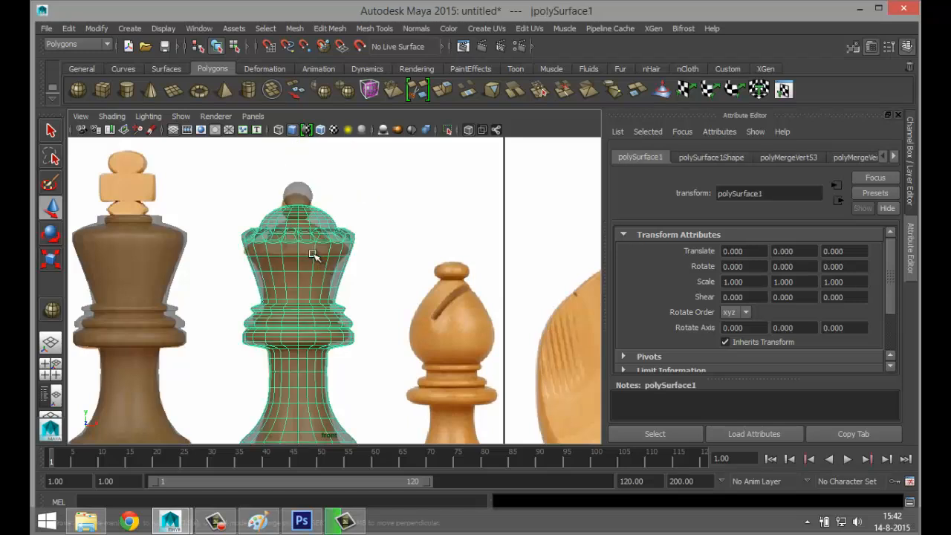
{"action": "left_click", "coordinate": [299, 194], "text": "shift"}
{"action": "left_click", "coordinate": [294, 28]}
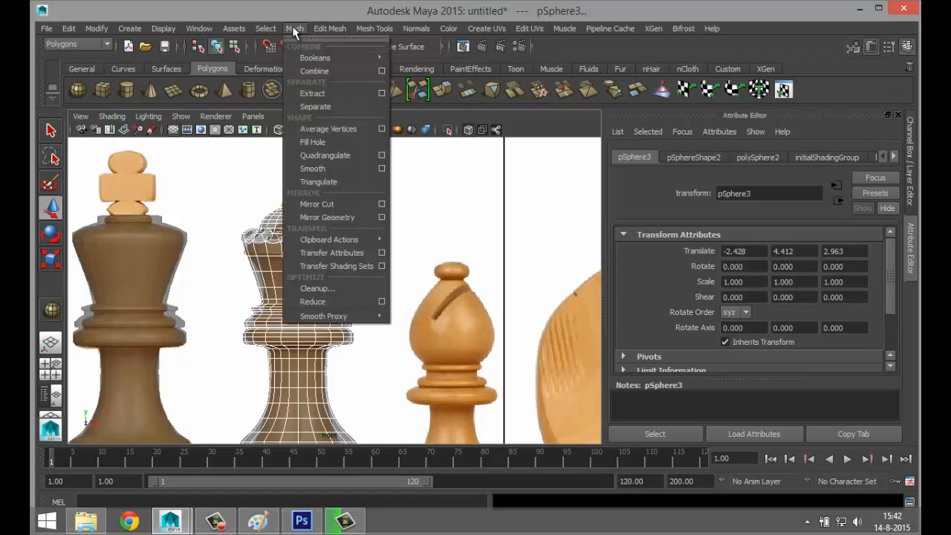
{"action": "left_click", "coordinate": [320, 67]}
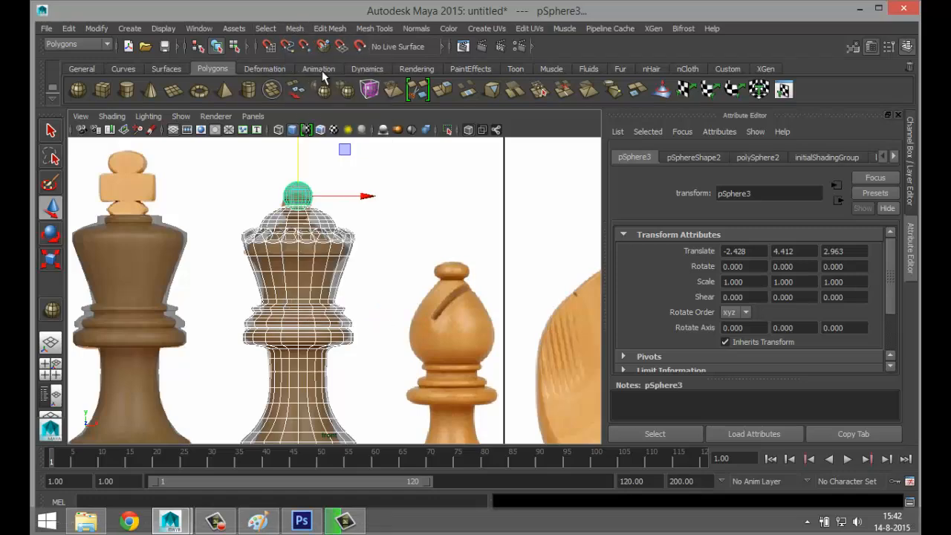
{"action": "left_click", "coordinate": [51, 364]}
{"action": "key", "text": "space"}
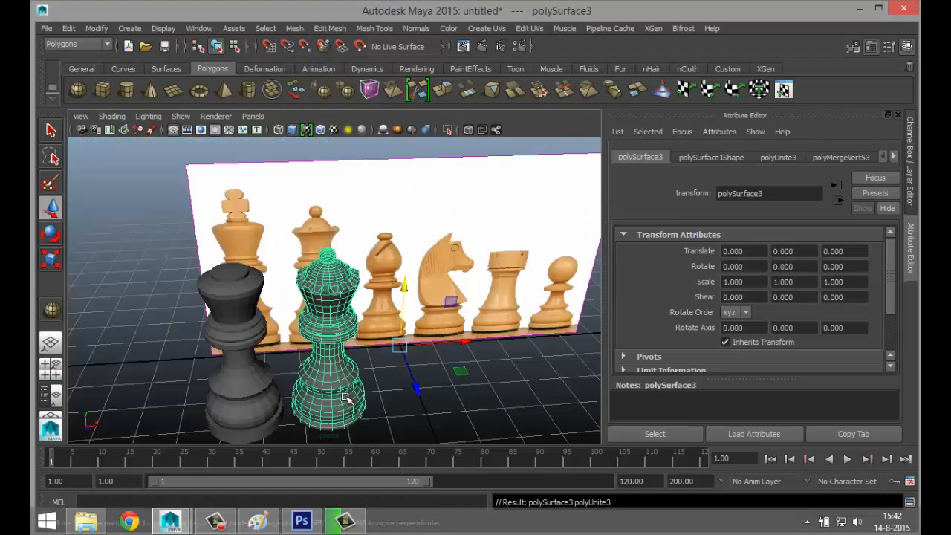
{"action": "left_click_drag", "start_coordinate": [346, 397], "coordinate": [369, 391], "text": "alt"}
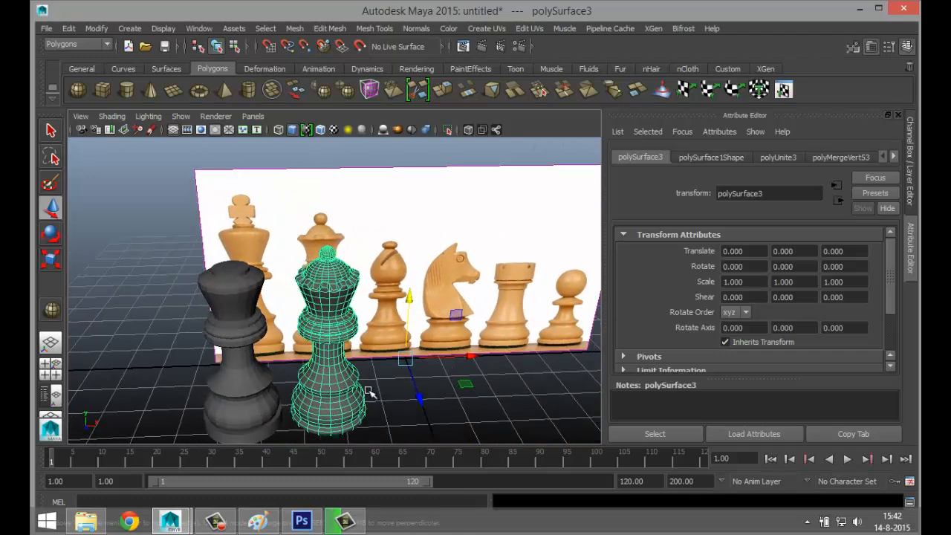
{"action": "left_click", "coordinate": [370, 392]}
- Create a flat polygon cube beside the king and move it up and forward to the king's head, about Y 3.92, Z 3.5
{"action": "scroll", "coordinate": [301, 330], "scroll_direction": "up", "scroll_amount": 5}
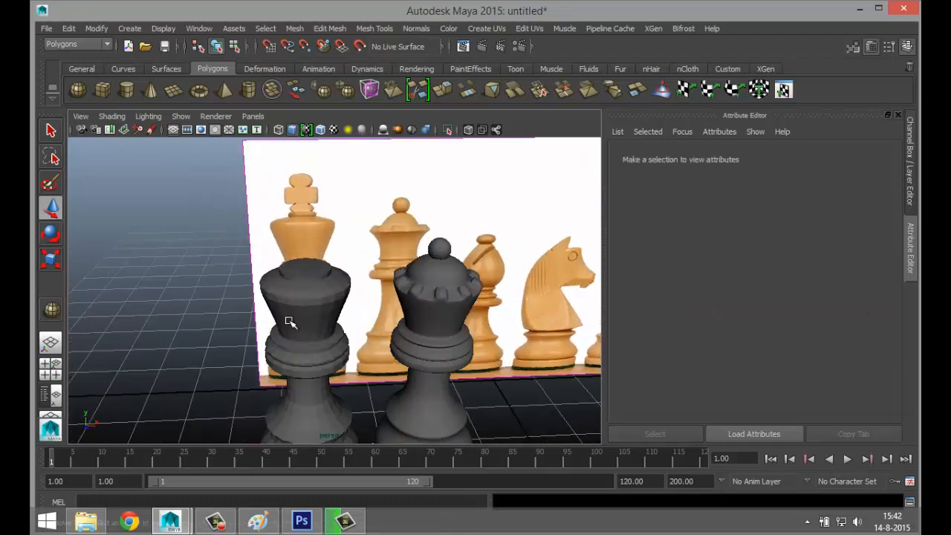
{"action": "left_click_drag", "start_coordinate": [252, 309], "coordinate": [269, 315], "text": "alt"}
{"action": "scroll", "coordinate": [269, 311], "scroll_direction": "down", "scroll_amount": 2}
{"action": "scroll", "coordinate": [174, 215], "scroll_direction": "down", "scroll_amount": 2}
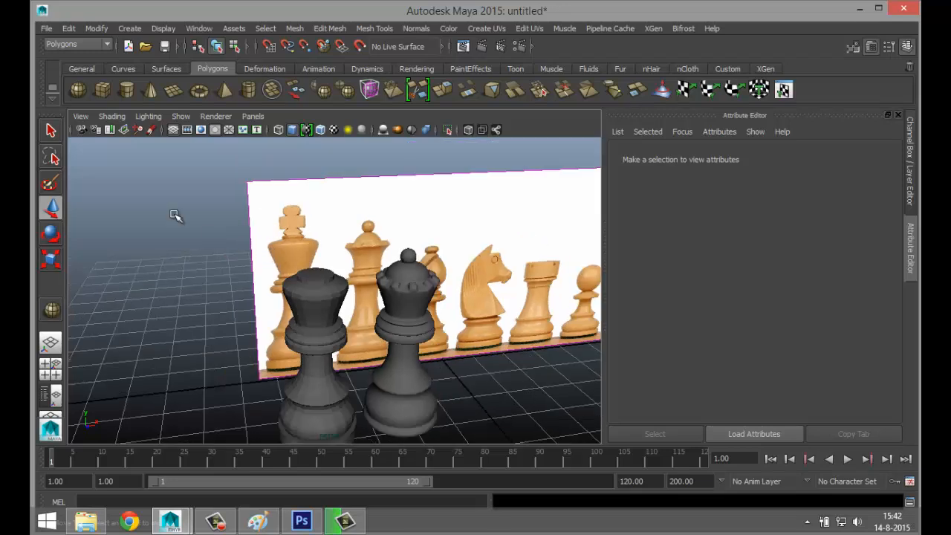
{"action": "left_click", "coordinate": [103, 90]}
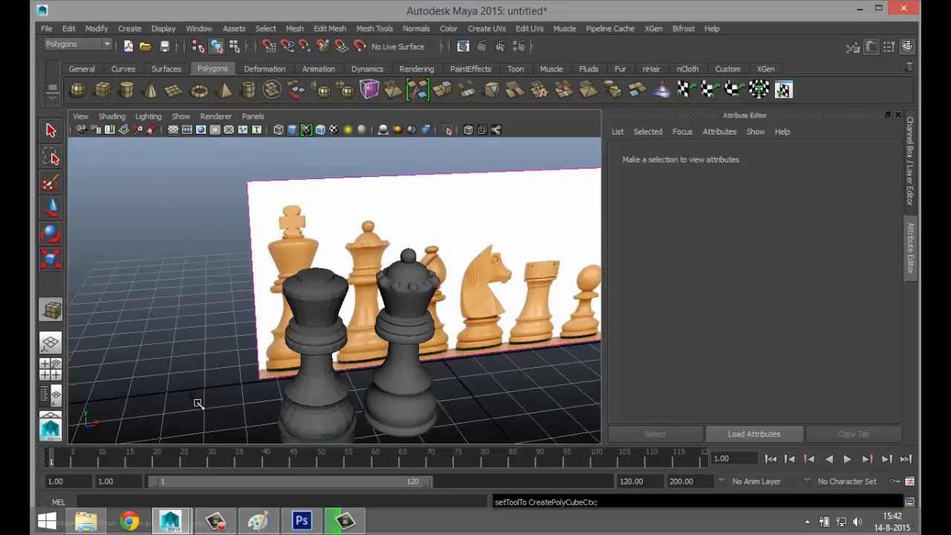
{"action": "mouse_move", "coordinate": [197, 403]}
{"action": "left_mouse_down"}
{"action": "mouse_move", "coordinate": [221, 399]}
{"action": "mouse_move", "coordinate": [209, 380]}
{"action": "mouse_move", "coordinate": [330, 388]}
{"action": "left_mouse_up"}
{"action": "key", "text": "w"}
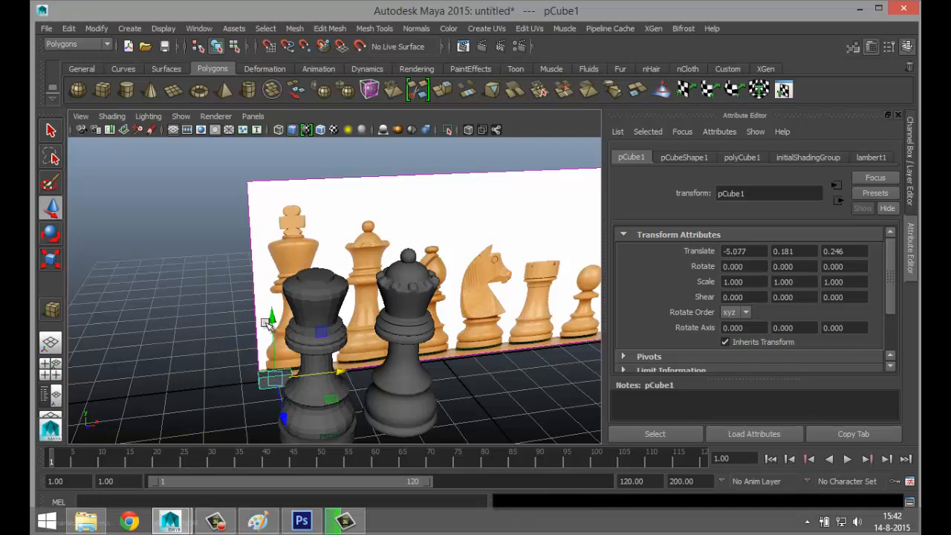
{"action": "left_click_drag", "start_coordinate": [265, 324], "coordinate": [316, 332]}
- Centre the flat cube on the king's head in the top view, at about X -4.417, Z 2.965
{"action": "key", "text": "space"}
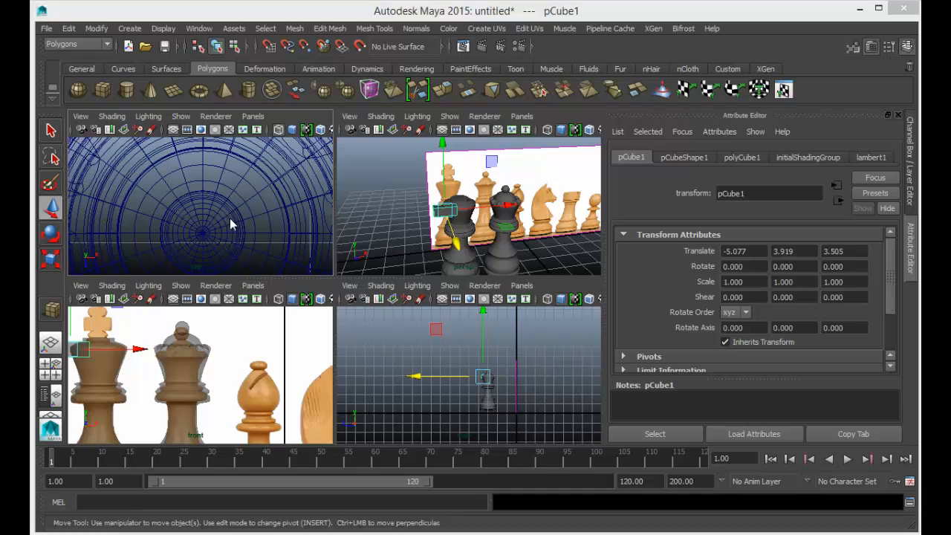
{"action": "key", "text": "space"}
{"action": "key", "text": "f"}
{"action": "scroll", "coordinate": [290, 282], "scroll_direction": "down", "scroll_amount": 5}
{"action": "scroll", "coordinate": [300, 296], "scroll_direction": "up", "scroll_amount": 4}
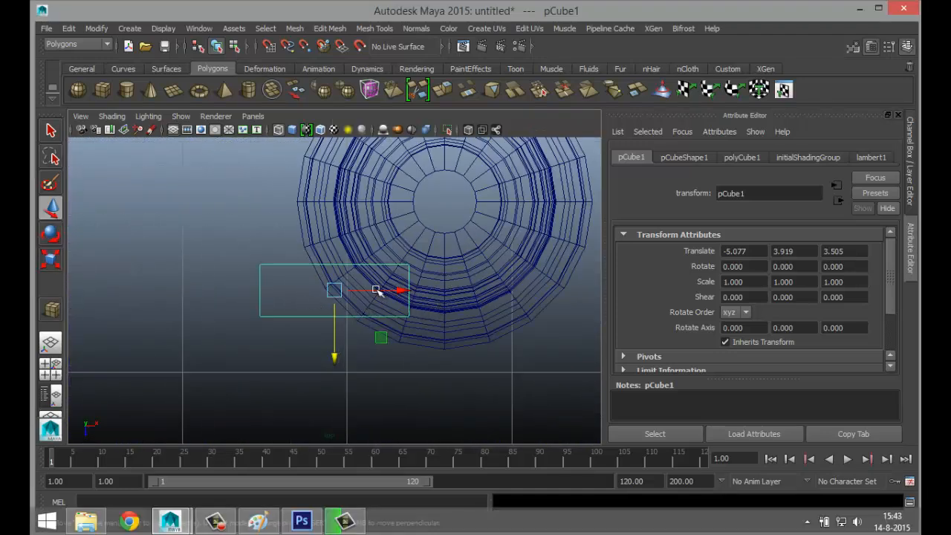
{"action": "left_click_drag", "start_coordinate": [335, 290], "coordinate": [450, 205]}
{"action": "key", "text": "v"}
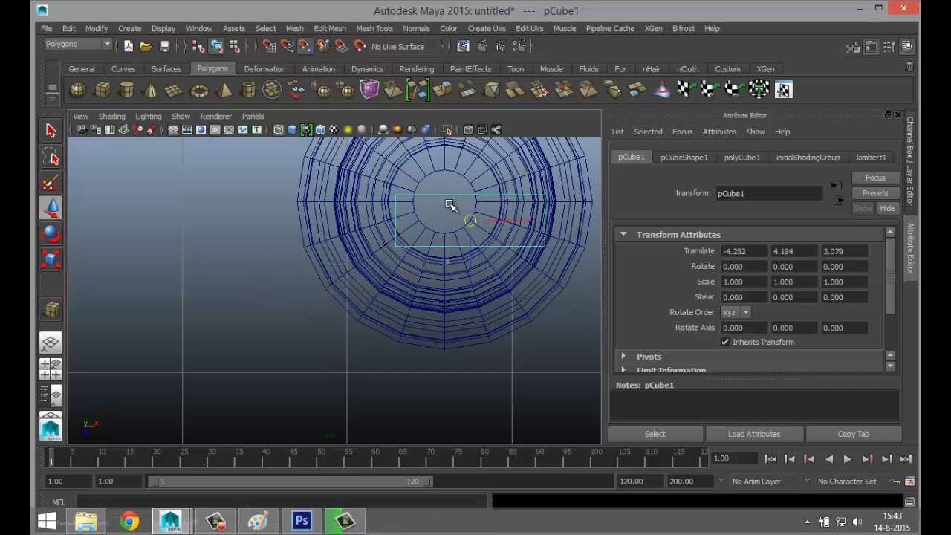
{"action": "left_click_drag", "start_coordinate": [471, 287], "coordinate": [471, 261]}
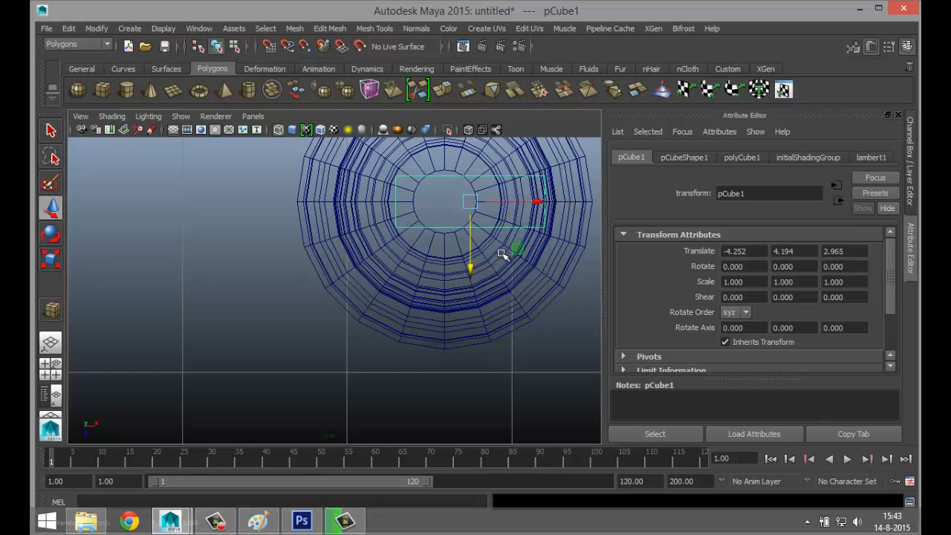
{"action": "left_click_drag", "start_coordinate": [538, 202], "coordinate": [512, 200]}
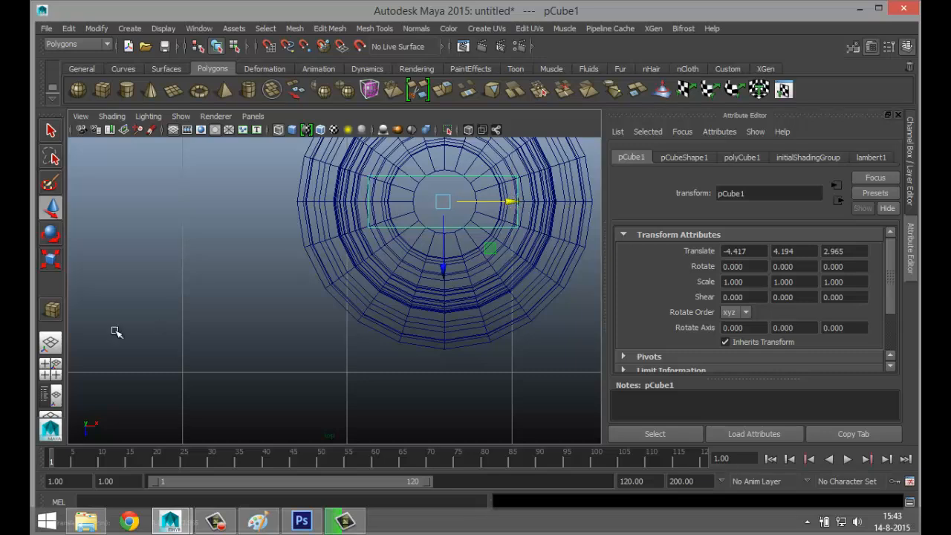
- Raise the cube in the front view to about Y 4.372 so its base rests on the king's top collar
{"action": "left_click", "coordinate": [50, 369]}
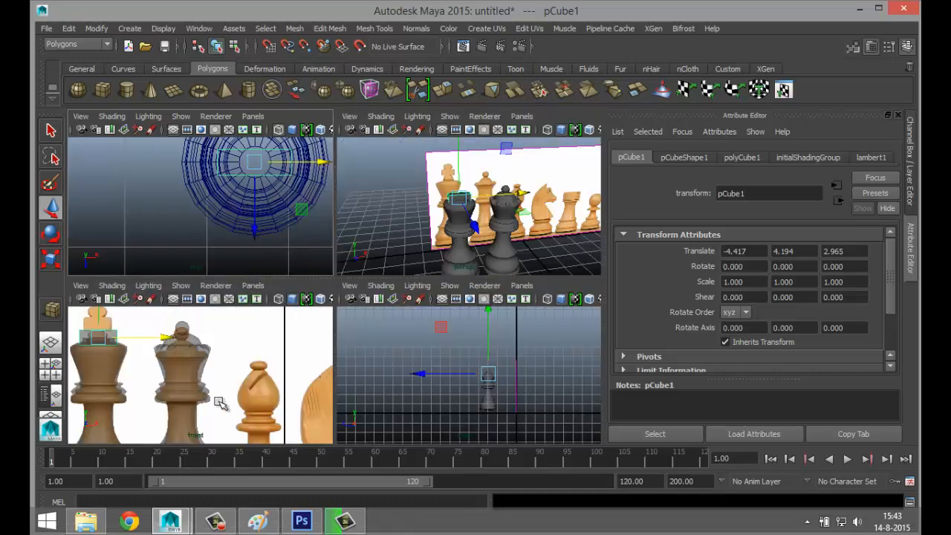
{"action": "key", "text": "space"}
{"action": "scroll", "coordinate": [235, 355], "scroll_direction": "up", "scroll_amount": 3}
{"action": "middle_click_drag", "start_coordinate": [293, 316], "coordinate": [543, 363], "text": "alt"}
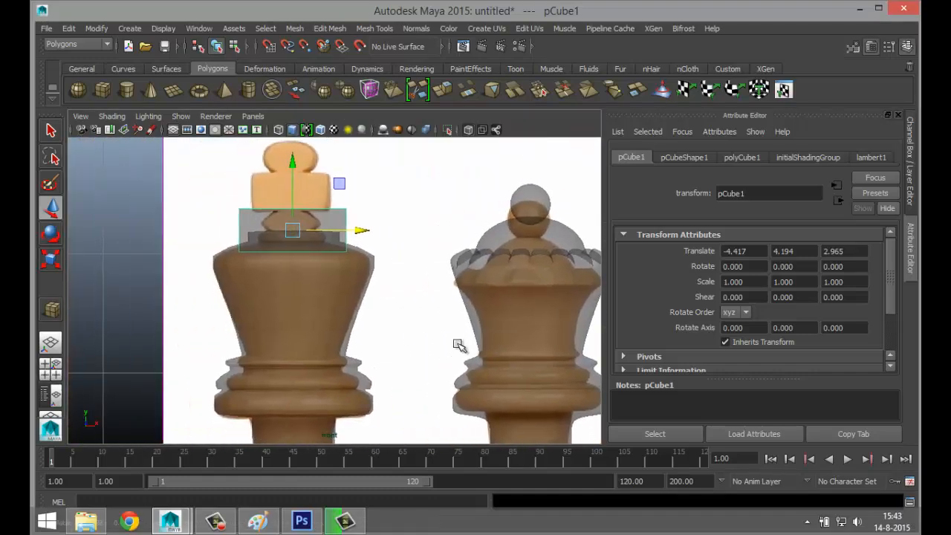
{"action": "scroll", "coordinate": [455, 341], "scroll_direction": "up", "scroll_amount": 4}
{"action": "middle_click_drag", "start_coordinate": [387, 273], "coordinate": [458, 383], "text": "alt"}
{"action": "scroll", "coordinate": [458, 384], "scroll_direction": "up", "scroll_amount": 1}
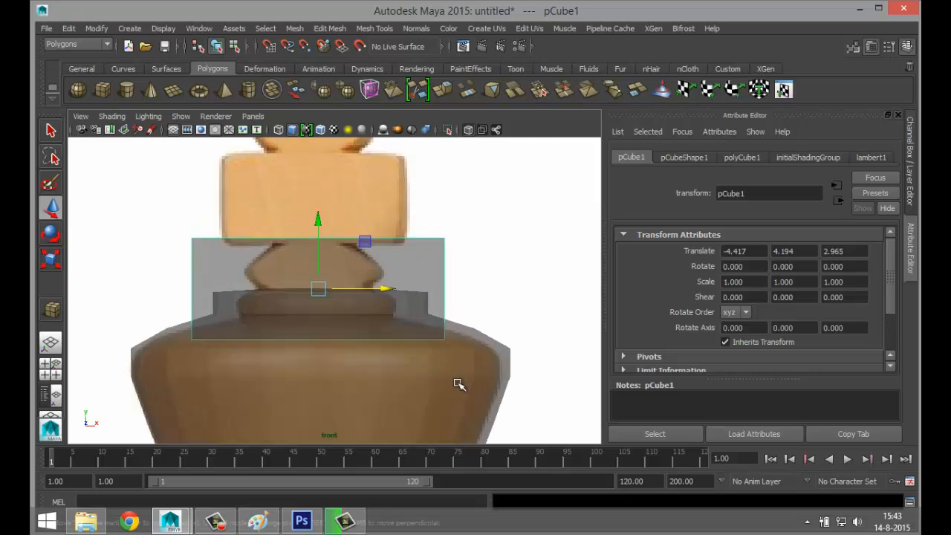
{"action": "scroll", "coordinate": [458, 383], "scroll_direction": "up", "scroll_amount": 1}
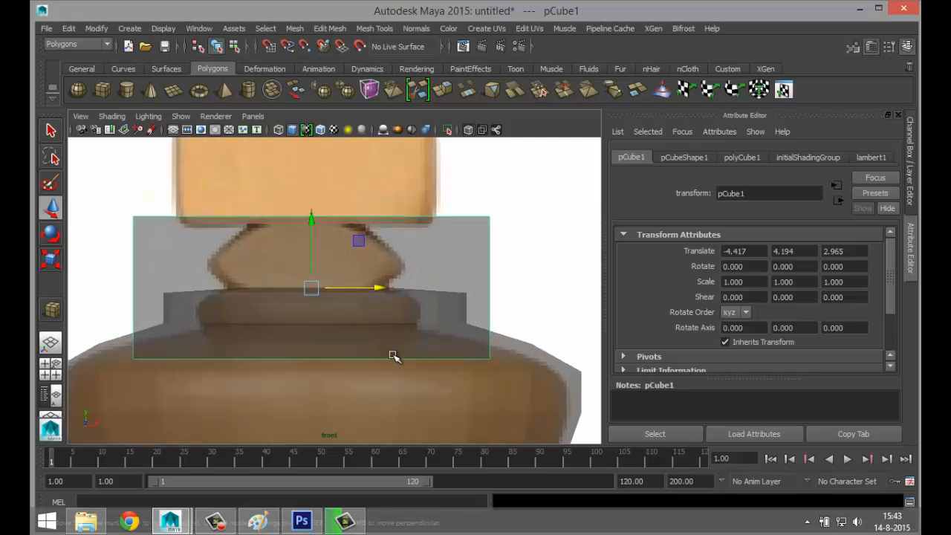
{"action": "left_click_drag", "start_coordinate": [312, 217], "coordinate": [325, 151]}
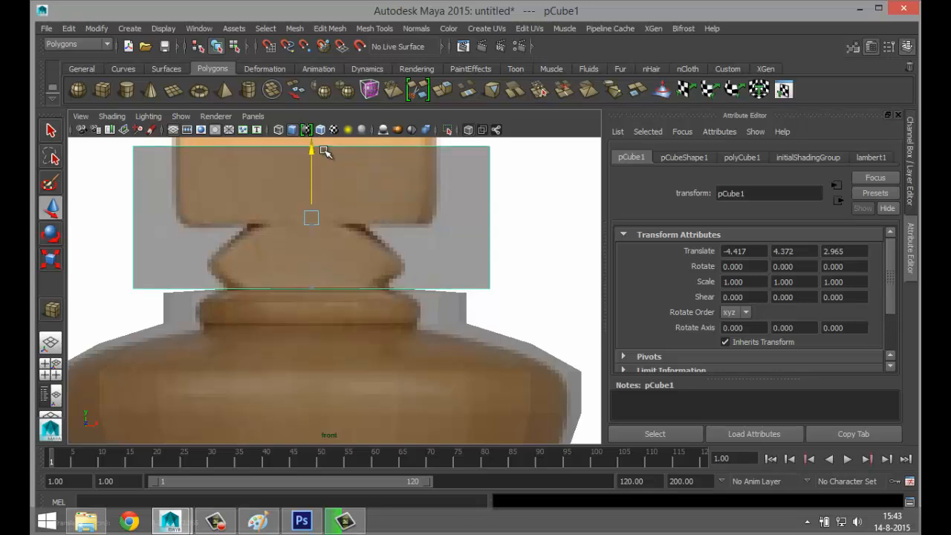
- Narrow the cube to the reference's neck below the cross, and lower its top vertices to the underside of the cross block
{"action": "key", "text": "r"}
{"action": "left_click_drag", "start_coordinate": [376, 217], "coordinate": [347, 214]}
{"action": "right_click_drag", "start_coordinate": [338, 146], "coordinate": [258, 160]}
{"action": "left_click_drag", "start_coordinate": [206, 142], "coordinate": [450, 190]}
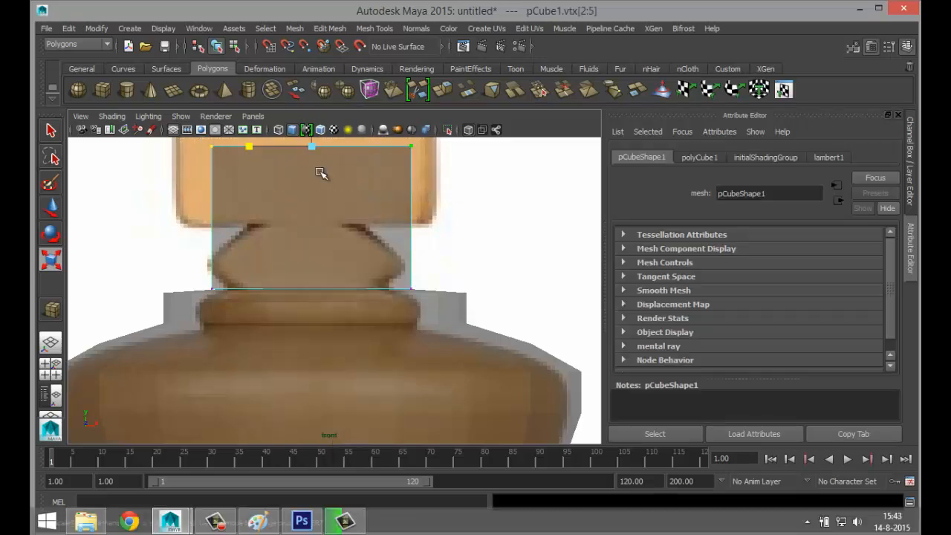
{"action": "key", "text": "w"}
{"action": "scroll", "coordinate": [307, 216], "scroll_direction": "down", "scroll_amount": 5}
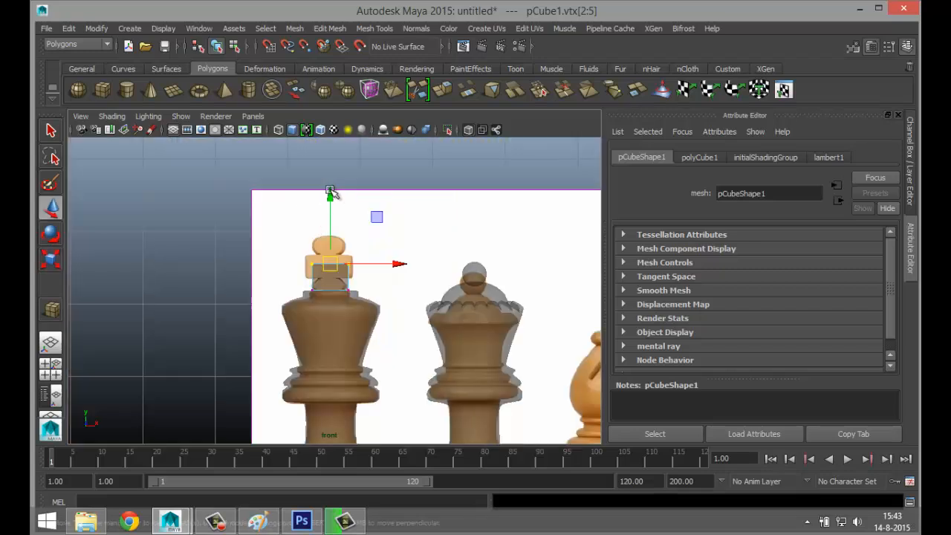
{"action": "left_click_drag", "start_coordinate": [331, 191], "coordinate": [329, 211]}
{"action": "scroll", "coordinate": [360, 269], "scroll_direction": "up", "scroll_amount": 6}
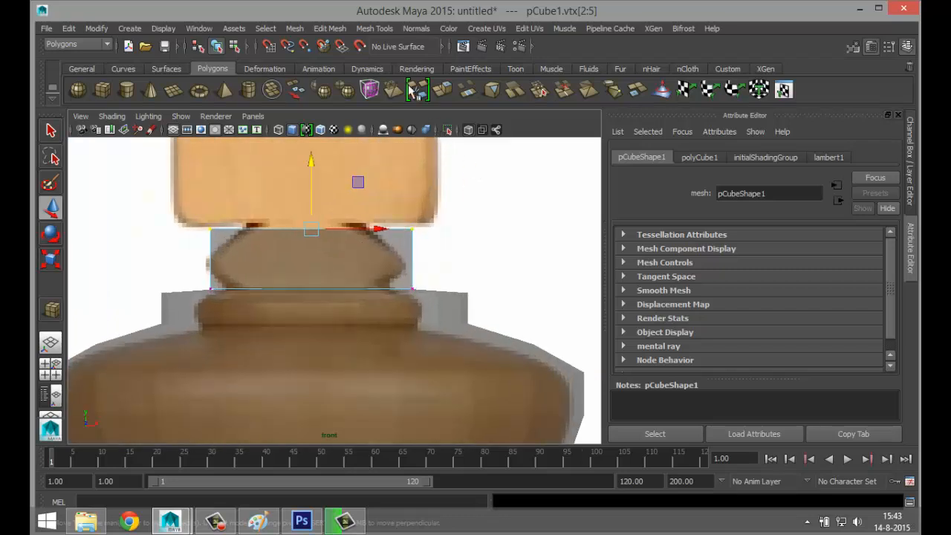
- Insert a single centred horizontal edge loop around the cube, using the multiple edge loops option set to 1
{"action": "left_click", "coordinate": [331, 29]}
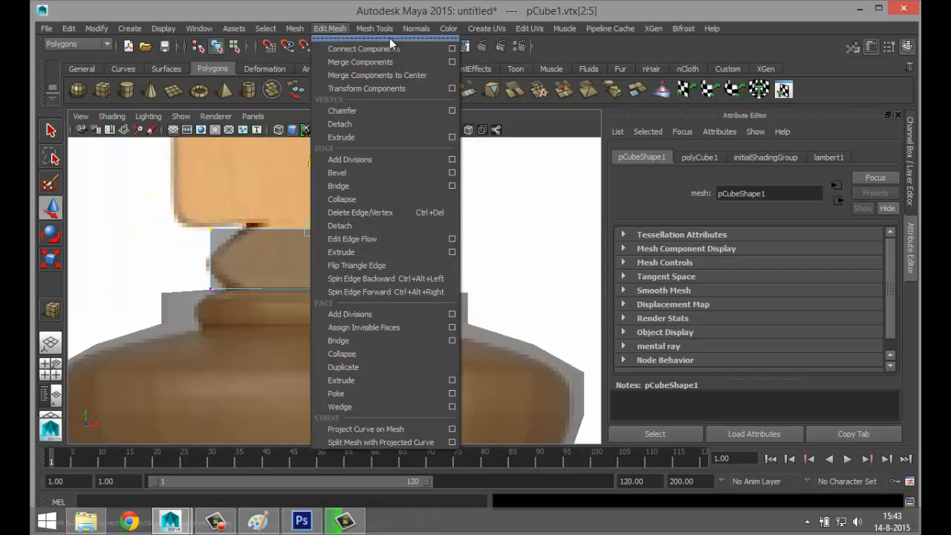
{"action": "mouse_move", "coordinate": [375, 29]}
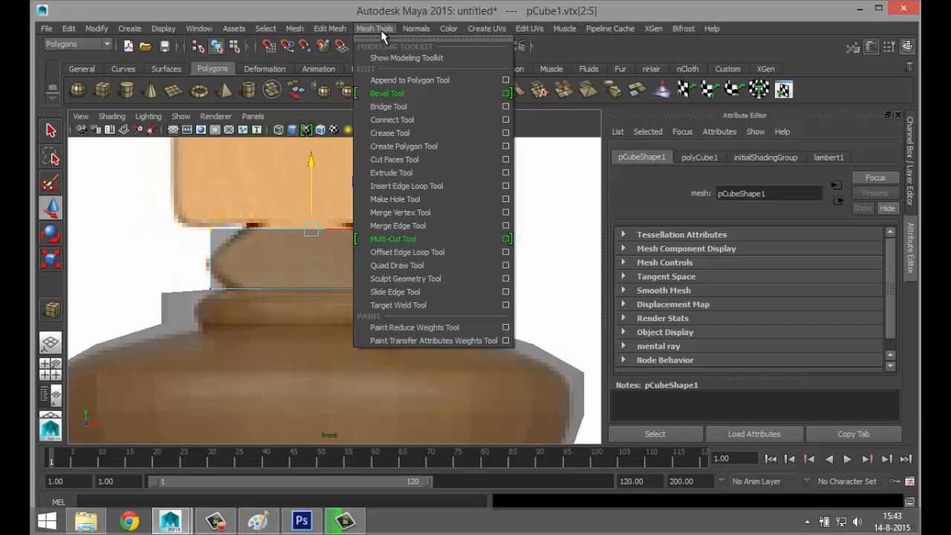
{"action": "left_click", "coordinate": [505, 187]}
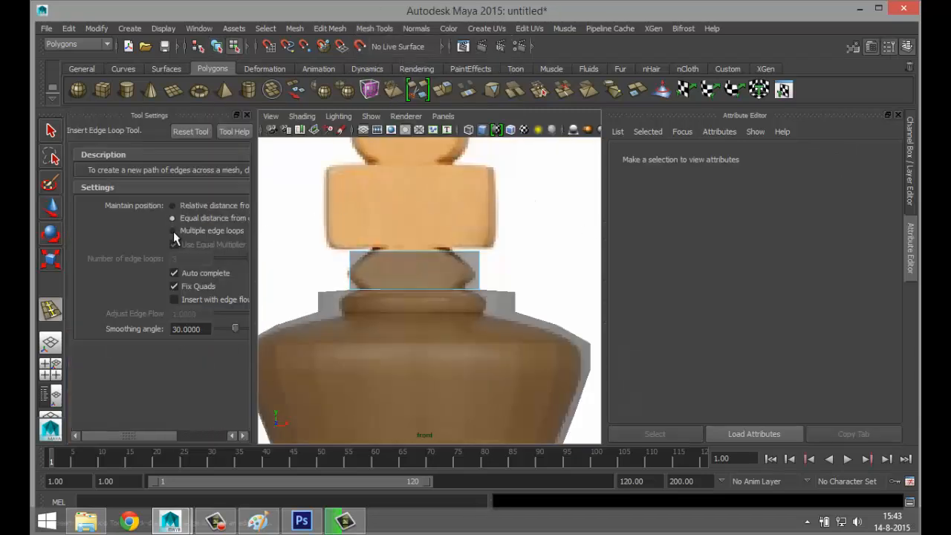
{"action": "left_click", "coordinate": [173, 231]}
{"action": "double_click", "coordinate": [197, 258]}
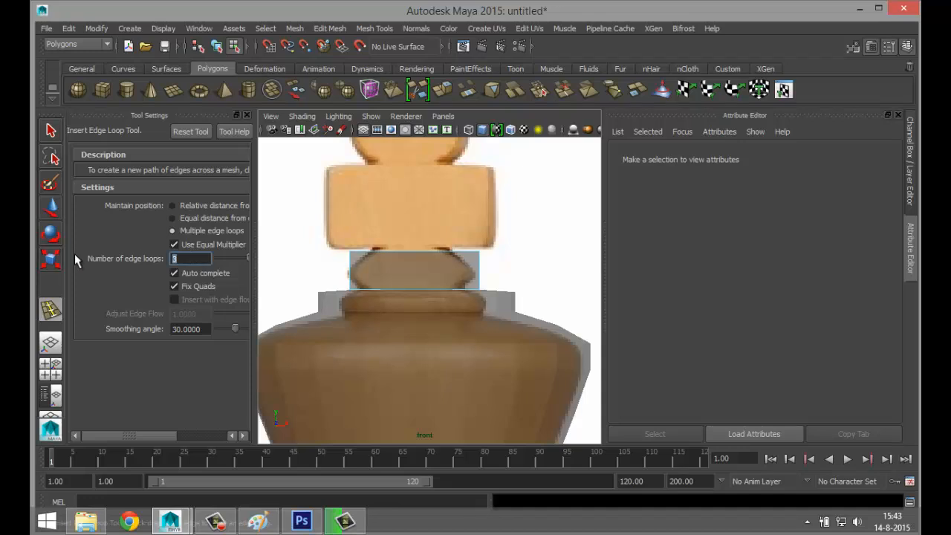
{"action": "type", "text": "1"}
{"action": "key", "text": "Return"}
{"action": "left_click", "coordinate": [478, 272]}
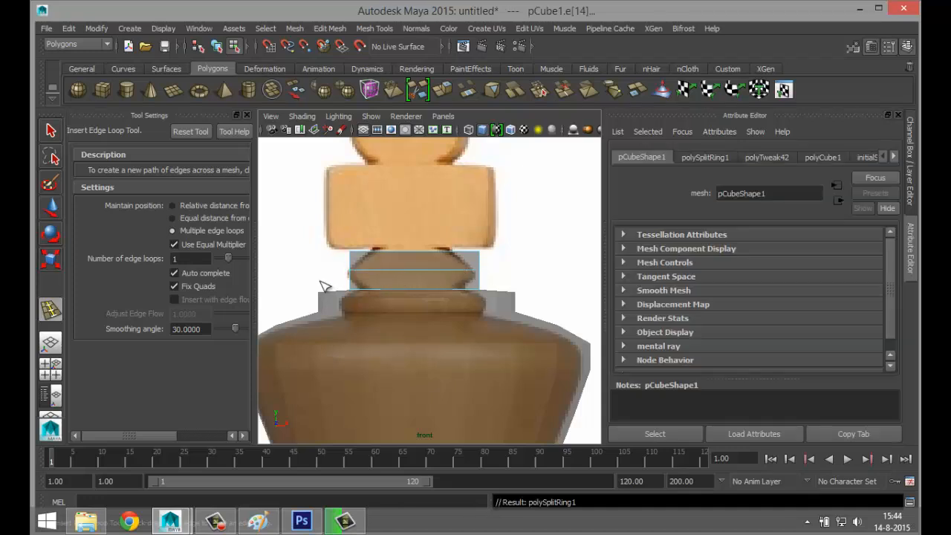
{"action": "key", "text": "q"}
- Scale the cube's top and bottom vertices inward in width to match the neck's pointed sides in the reference
{"action": "left_click", "coordinate": [482, 273]}
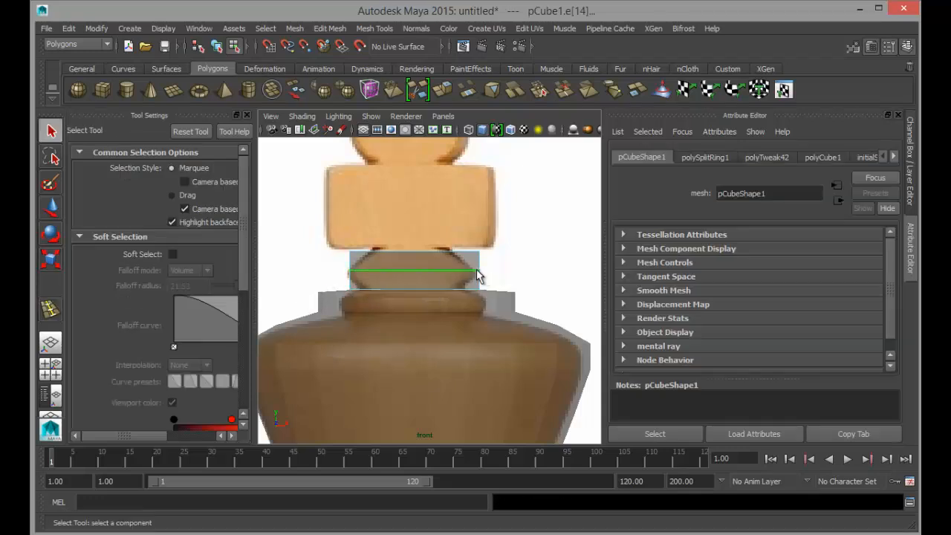
{"action": "right_click", "coordinate": [475, 275]}
{"action": "left_click", "coordinate": [426, 207]}
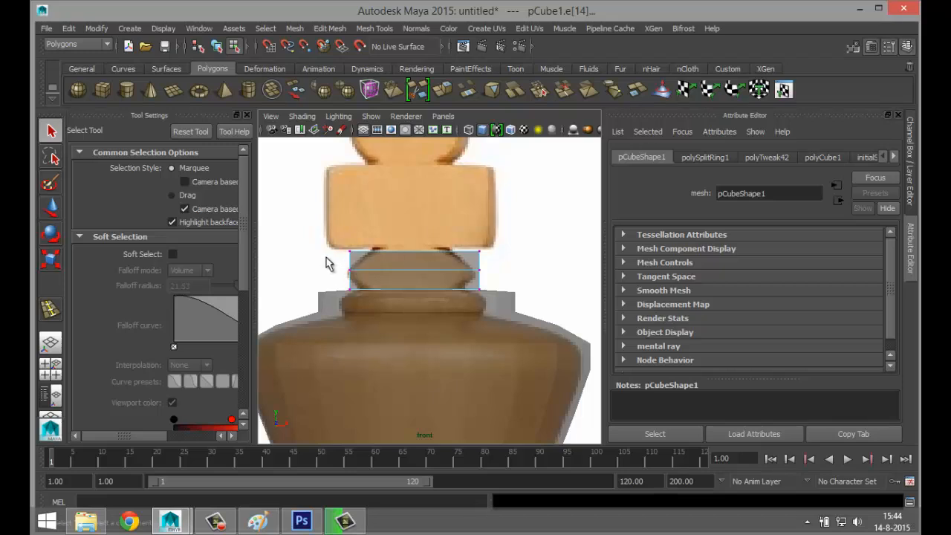
{"action": "left_click_drag", "start_coordinate": [350, 257], "coordinate": [504, 287]}
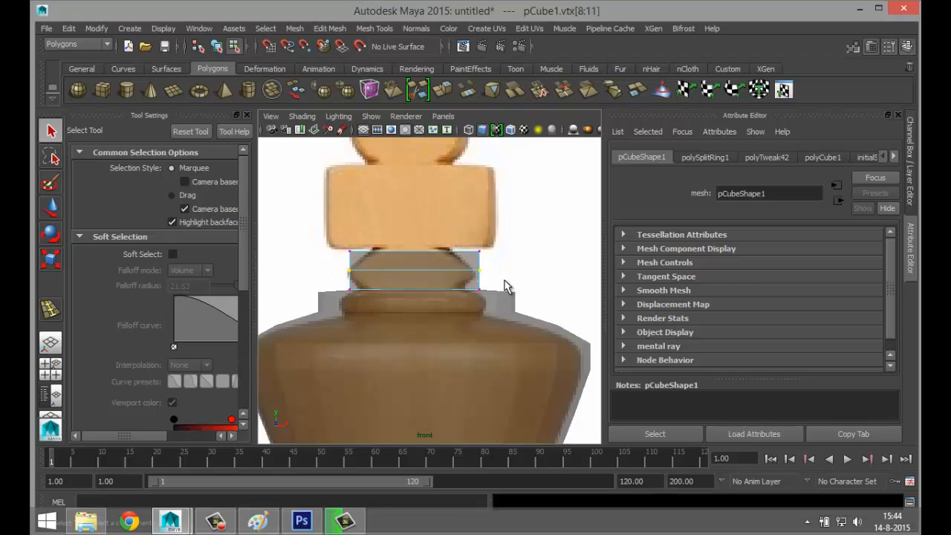
{"action": "left_click_drag", "start_coordinate": [327, 239], "coordinate": [500, 258]}
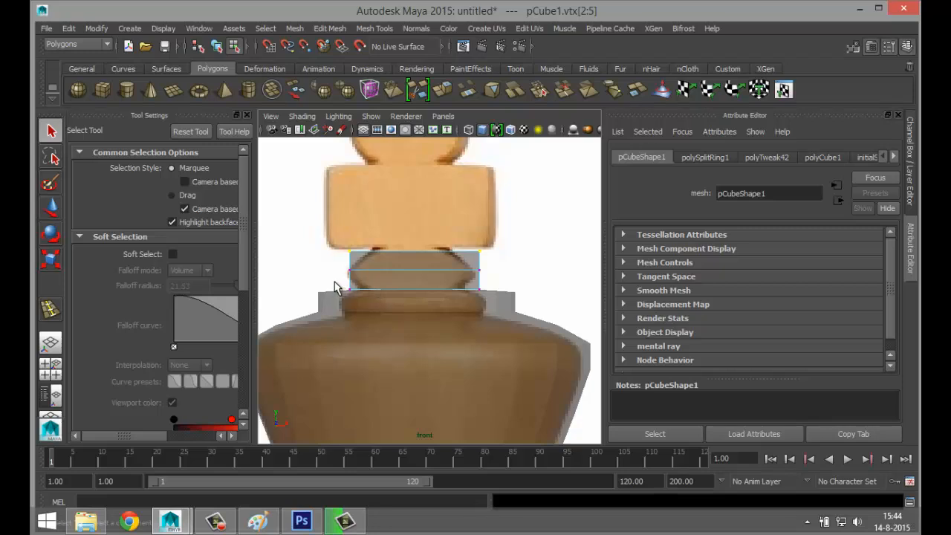
{"action": "left_click_drag", "start_coordinate": [445, 309], "coordinate": [534, 328]}
{"action": "key", "text": "r"}
{"action": "left_click_drag", "start_coordinate": [355, 273], "coordinate": [375, 275]}
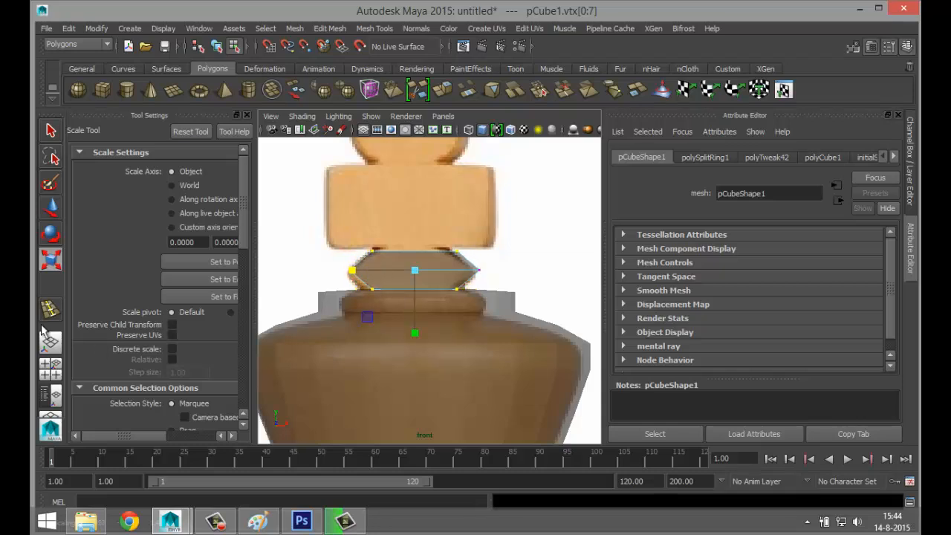
- Extrude the top face of the neck piece and move it slightly upward in the perspective view
{"action": "left_click", "coordinate": [49, 364]}
{"action": "key", "text": "space"}
{"action": "key", "text": "f"}
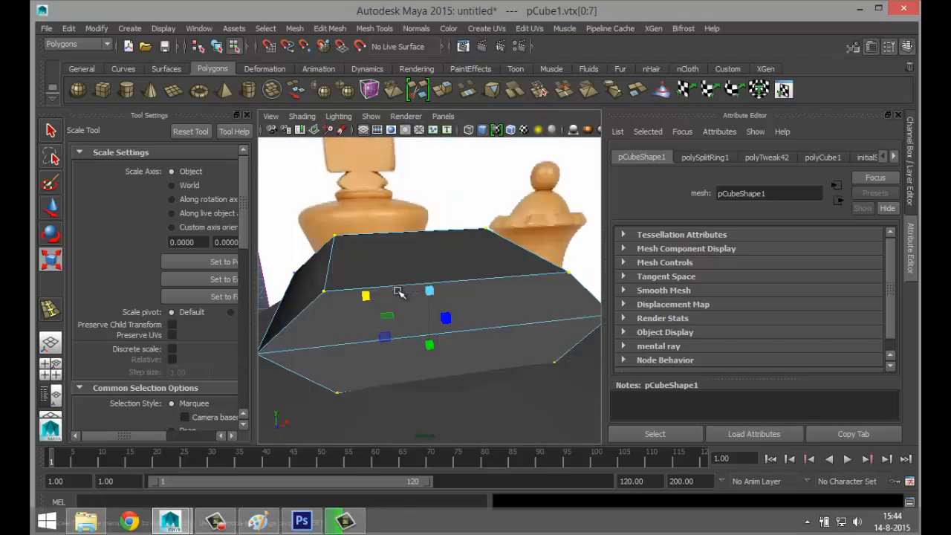
{"action": "scroll", "coordinate": [386, 292], "scroll_direction": "down", "scroll_amount": 5}
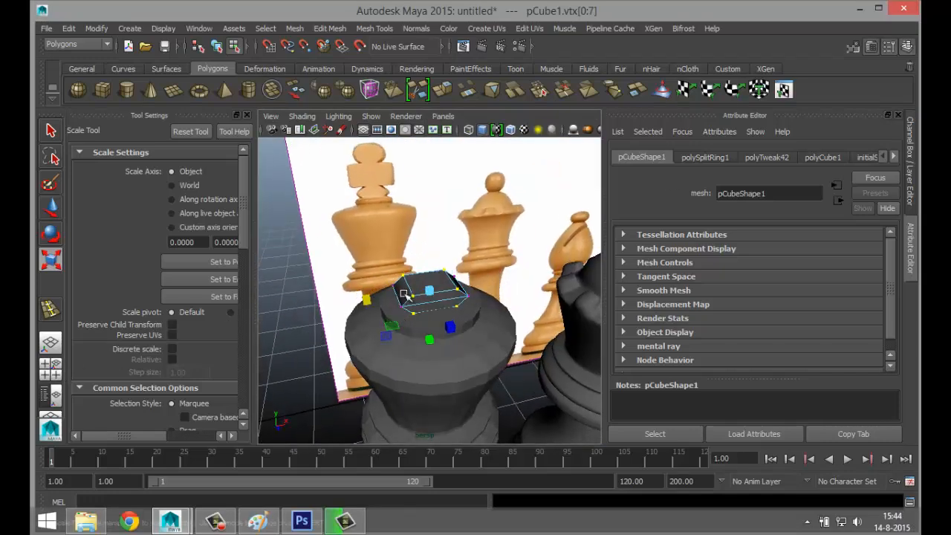
{"action": "right_click_drag", "start_coordinate": [429, 281], "coordinate": [431, 239]}
{"action": "left_click", "coordinate": [434, 286]}
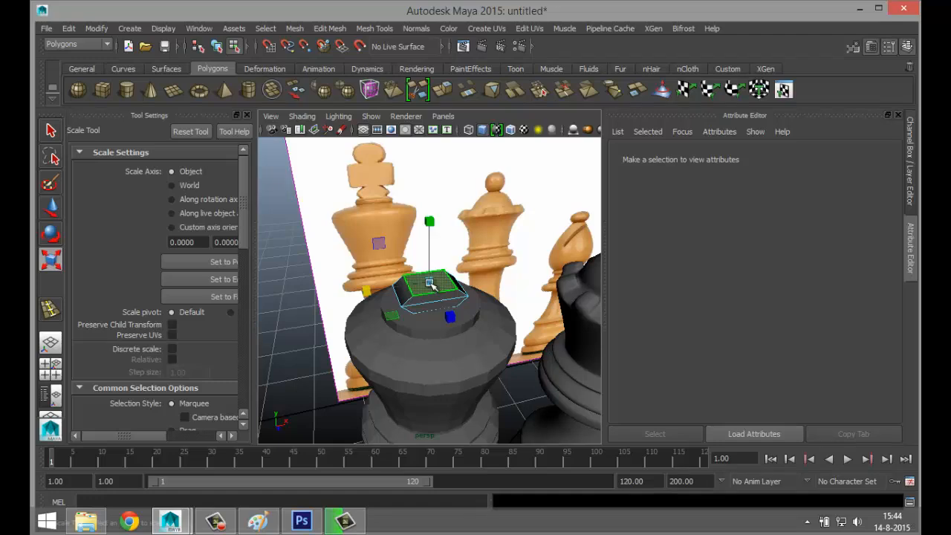
{"action": "left_click", "coordinate": [321, 30]}
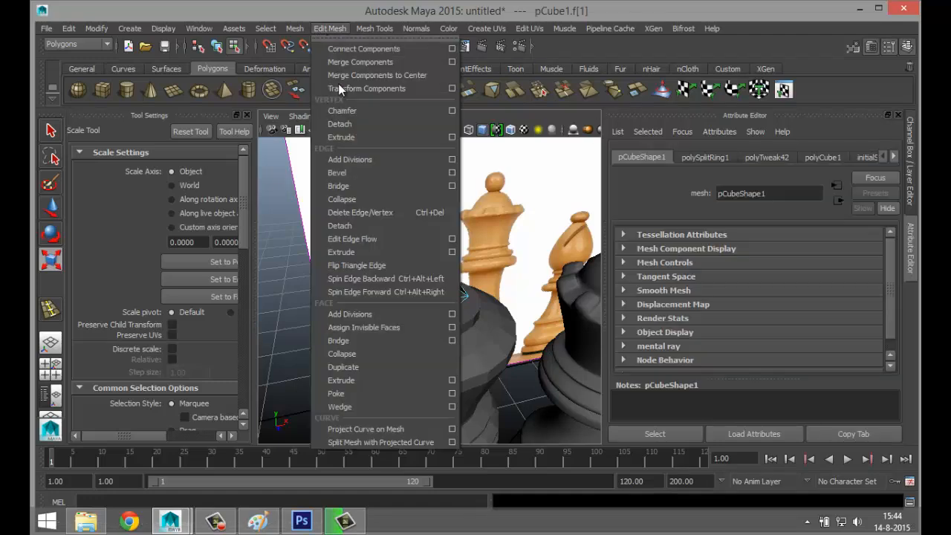
{"action": "left_click", "coordinate": [369, 379]}
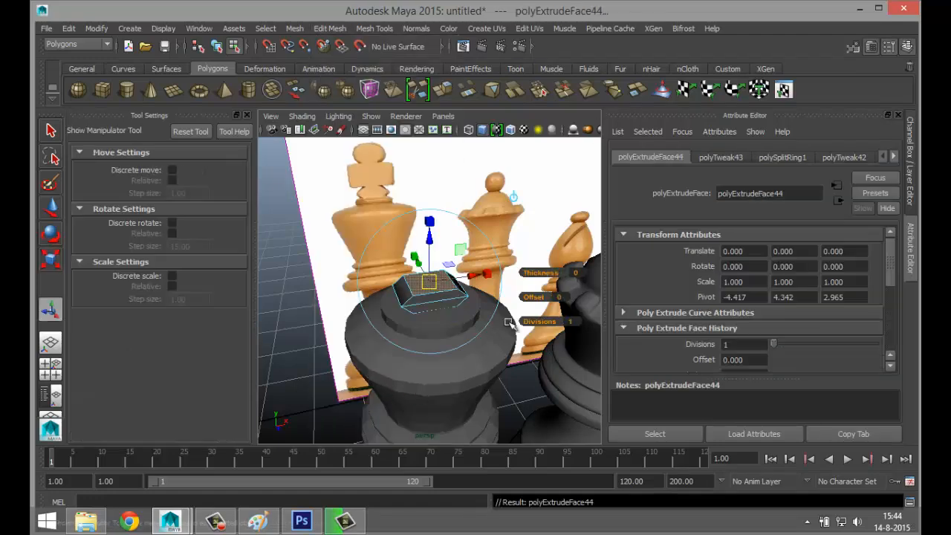
{"action": "key", "text": "w"}
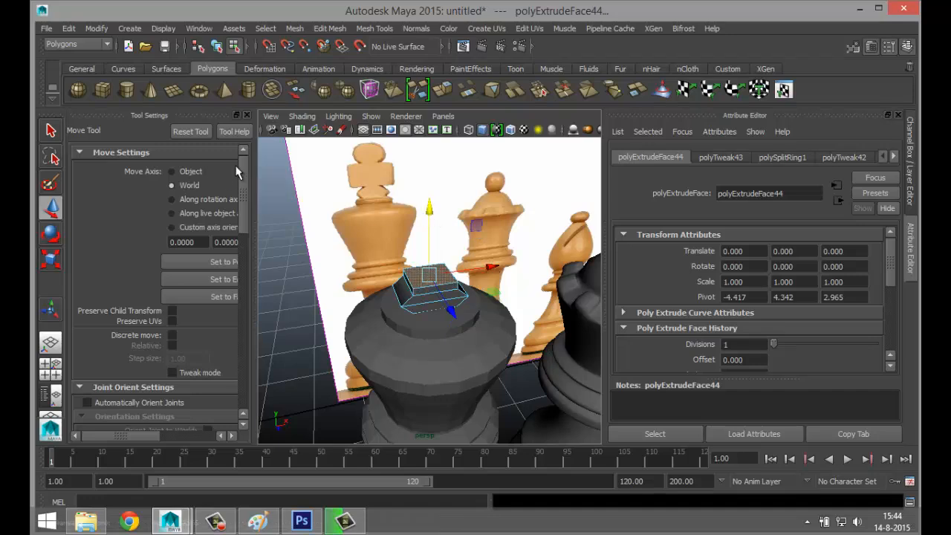
- Lower the extruded face in the front view to the underside of the reference's cross block, at about Y 4.352
{"action": "left_click", "coordinate": [247, 115]}
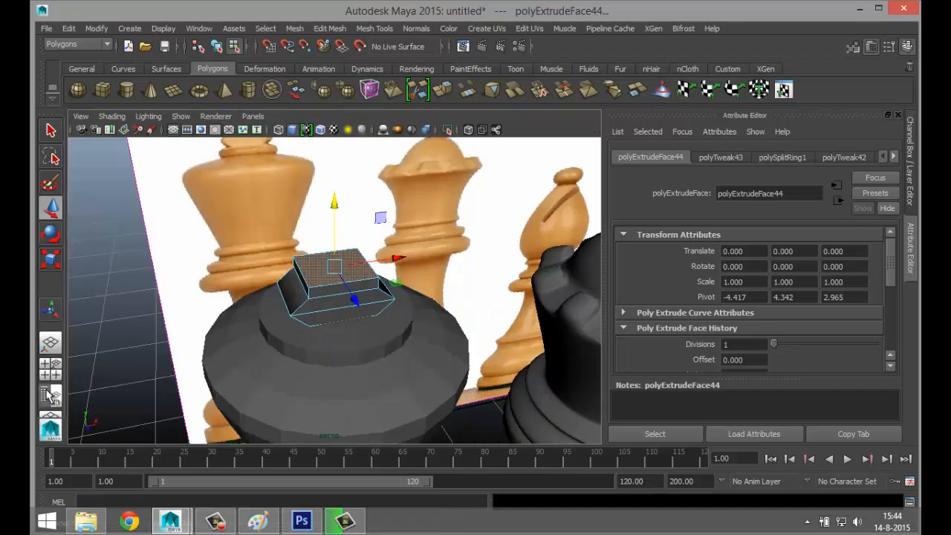
{"action": "left_click", "coordinate": [50, 364]}
{"action": "key", "text": "space"}
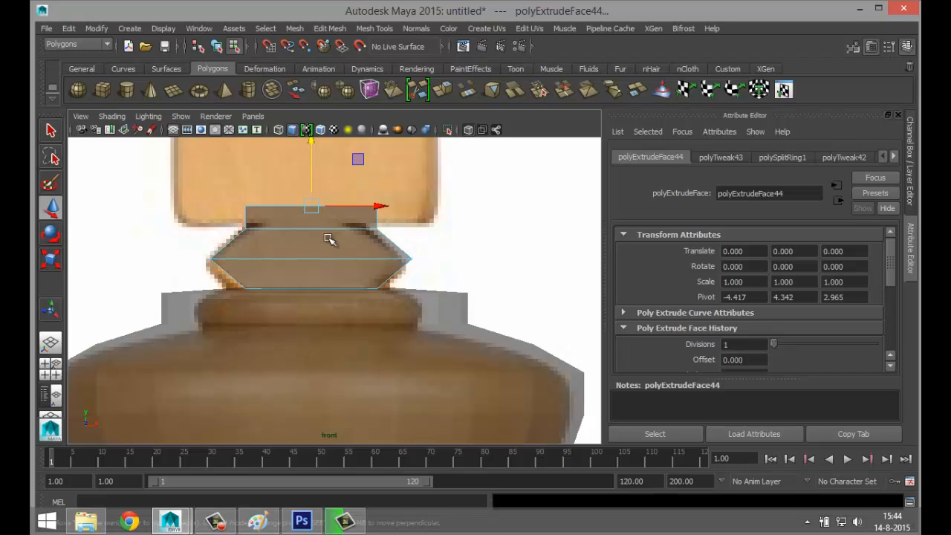
{"action": "left_click_drag", "start_coordinate": [310, 148], "coordinate": [311, 166]}
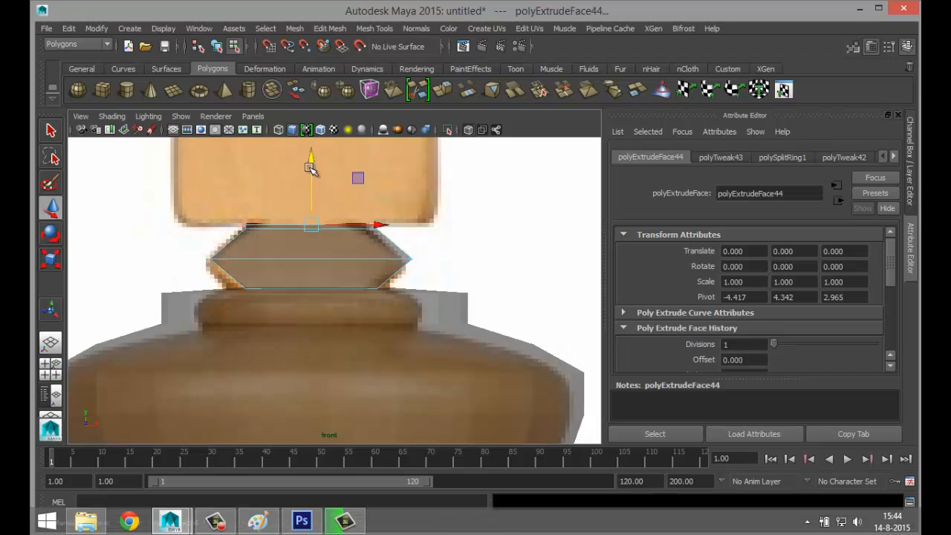
- Extrude the top face again and scale it sideways to the full width of the reference's cross block
{"action": "key", "text": "ctrl+e"}
{"action": "key", "text": "r"}
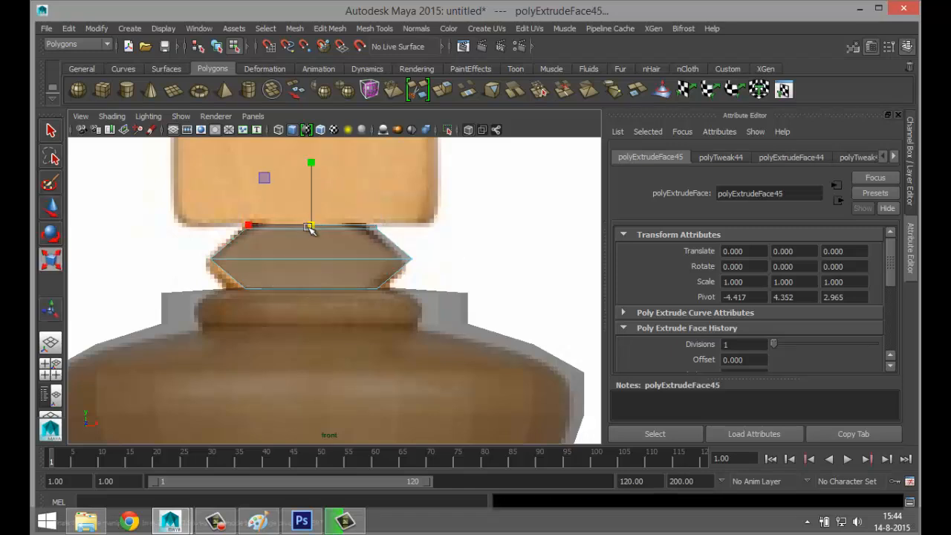
{"action": "key", "text": "q"}
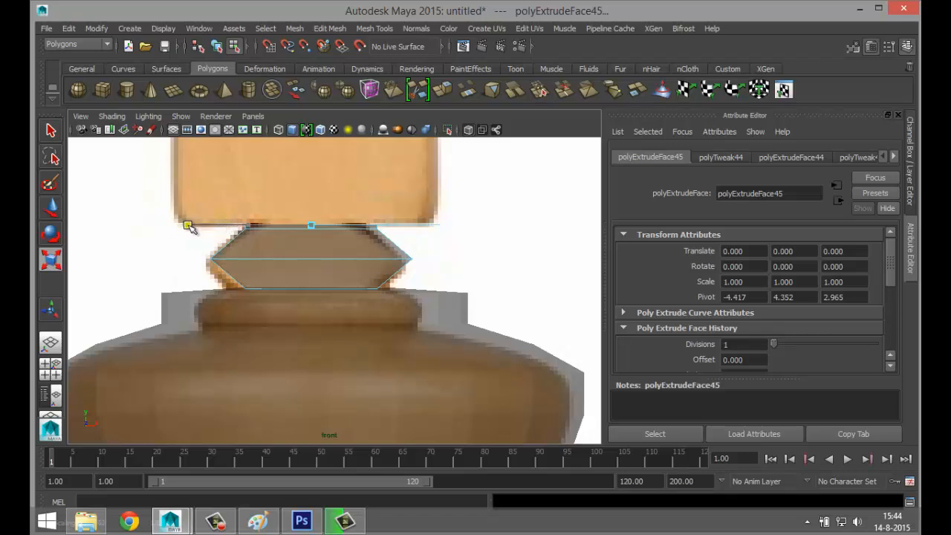
{"action": "key", "text": "w"}
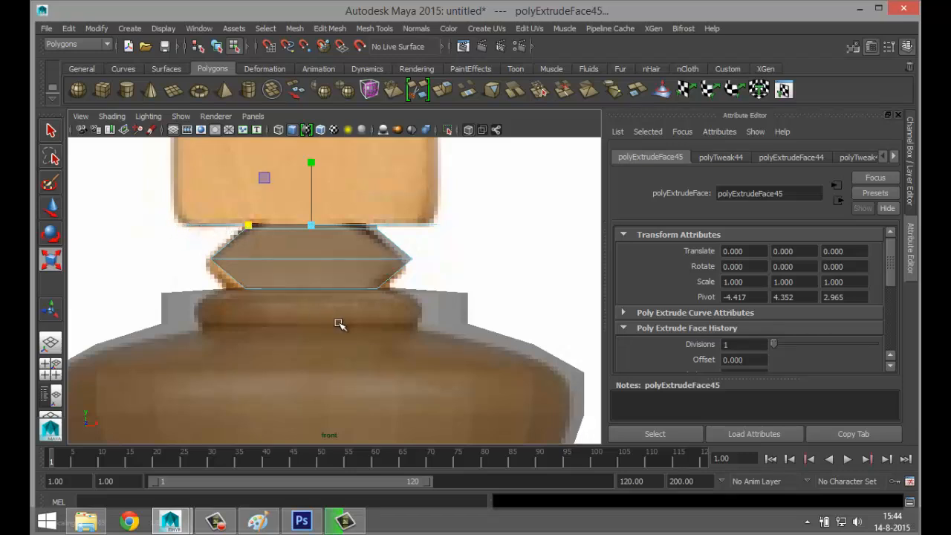
- Extrude the widened face once more and move it upward to form the wide block of the king's cross
{"action": "key", "text": "ctrl+e"}
{"action": "key", "text": "w"}
{"action": "scroll", "coordinate": [385, 297], "scroll_direction": "down", "scroll_amount": 5}
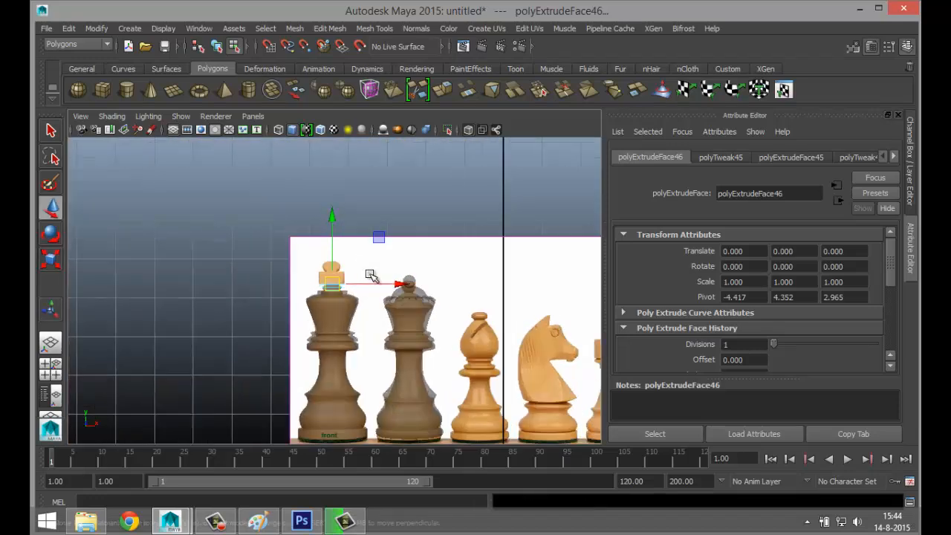
- Raise the extruded top face of the king's cross block to the crossbar's upper edge in the front reference
{"action": "scroll", "coordinate": [390, 271], "scroll_direction": "up", "scroll_amount": 5}
{"action": "left_click_drag", "start_coordinate": [332, 205], "coordinate": [321, 160]}
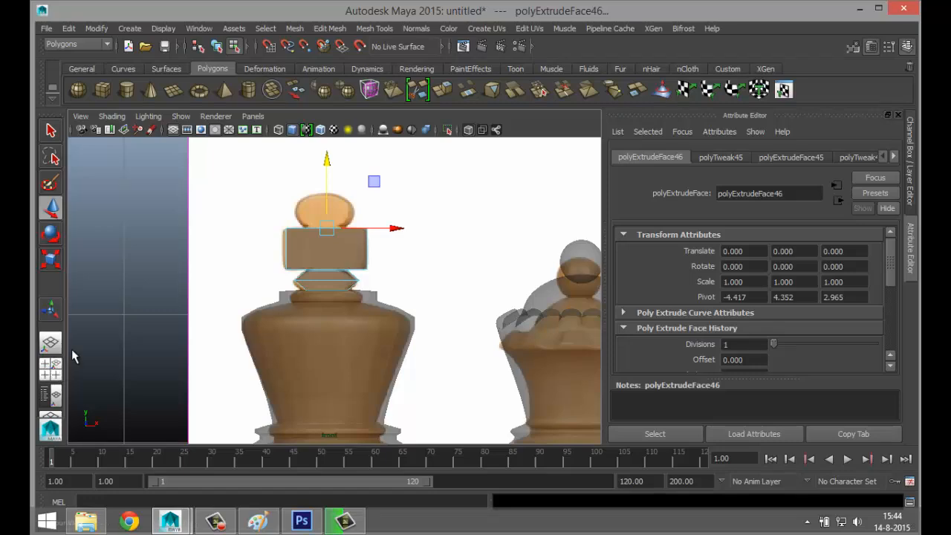
- In the perspective view, extrude the cross block's top face and scale it inward along X to form a narrower centre face
{"action": "key", "text": "space"}
{"action": "key", "text": "space"}
{"action": "left_click_drag", "start_coordinate": [255, 314], "coordinate": [283, 347], "text": "alt"}
{"action": "right_click_drag", "start_coordinate": [299, 257], "coordinate": [301, 243]}
{"action": "left_click", "coordinate": [304, 254]}
{"action": "left_click", "coordinate": [329, 28]}
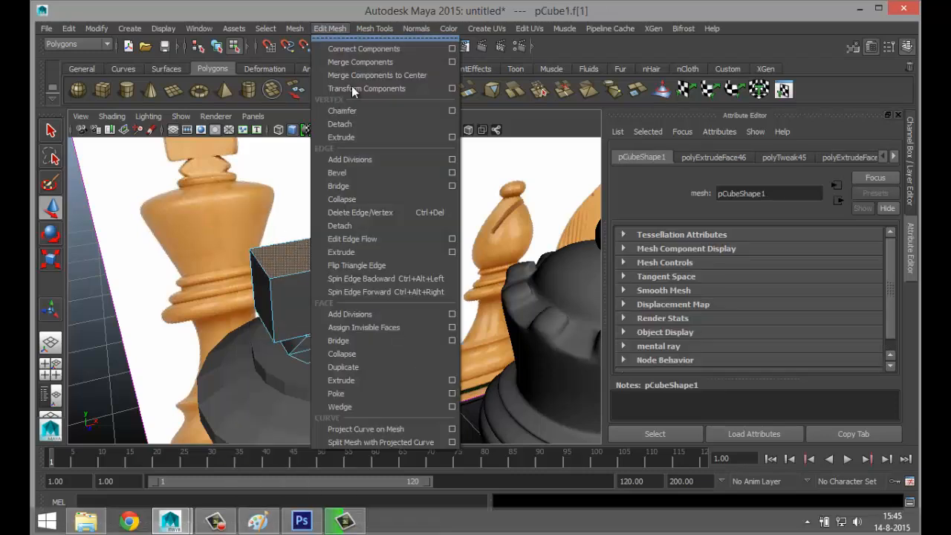
{"action": "left_click", "coordinate": [372, 380]}
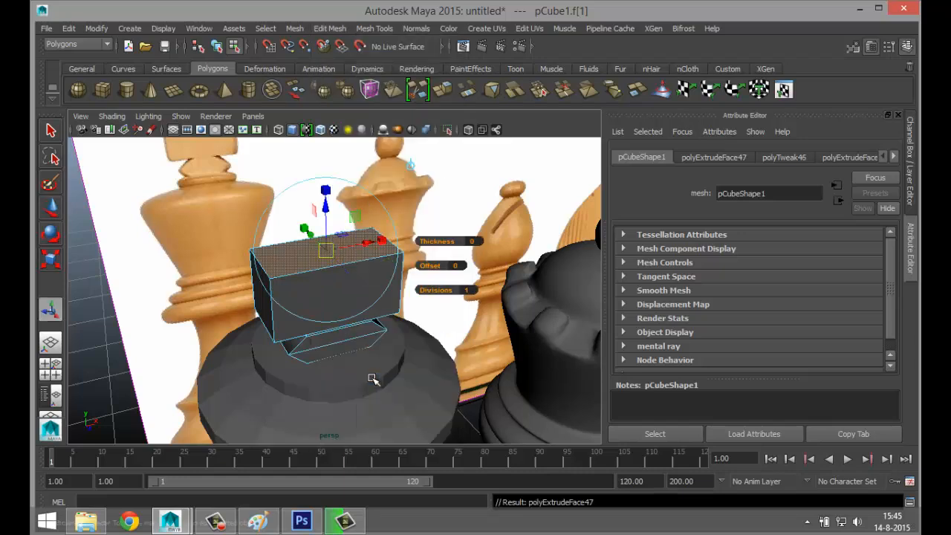
{"action": "key", "text": "r"}
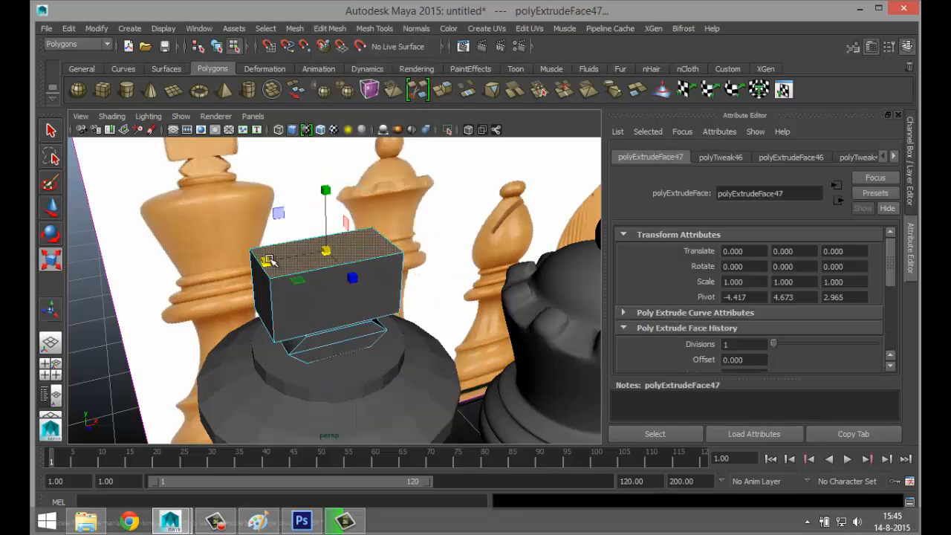
{"action": "left_click_drag", "start_coordinate": [268, 259], "coordinate": [289, 258]}
{"action": "scroll", "coordinate": [267, 265], "scroll_direction": "down", "scroll_amount": 3}
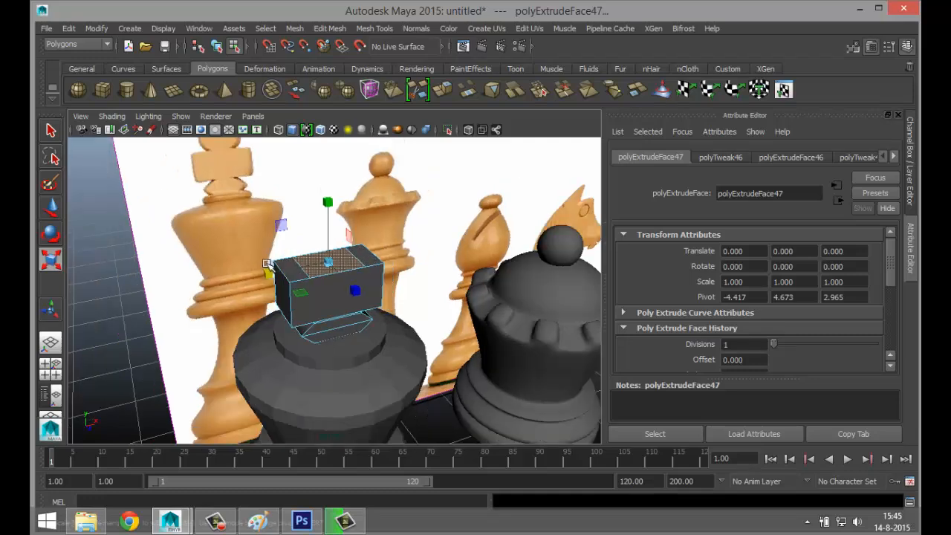
{"action": "scroll", "coordinate": [266, 267], "scroll_direction": "up", "scroll_amount": 3}
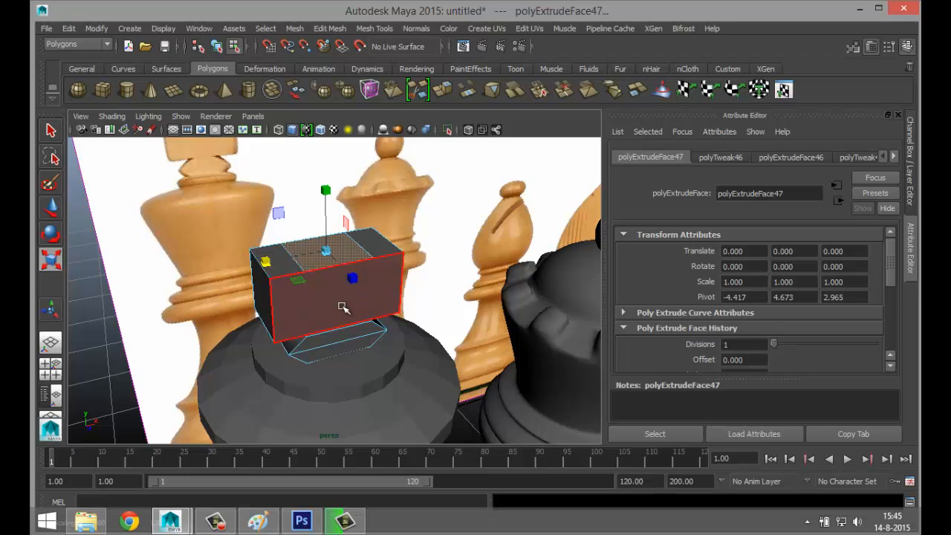
- Extrude the narrowed centre face again, raise it slightly, and widen it along X so the stub flares outward
{"action": "key", "text": "g"}
{"action": "key", "text": "w"}
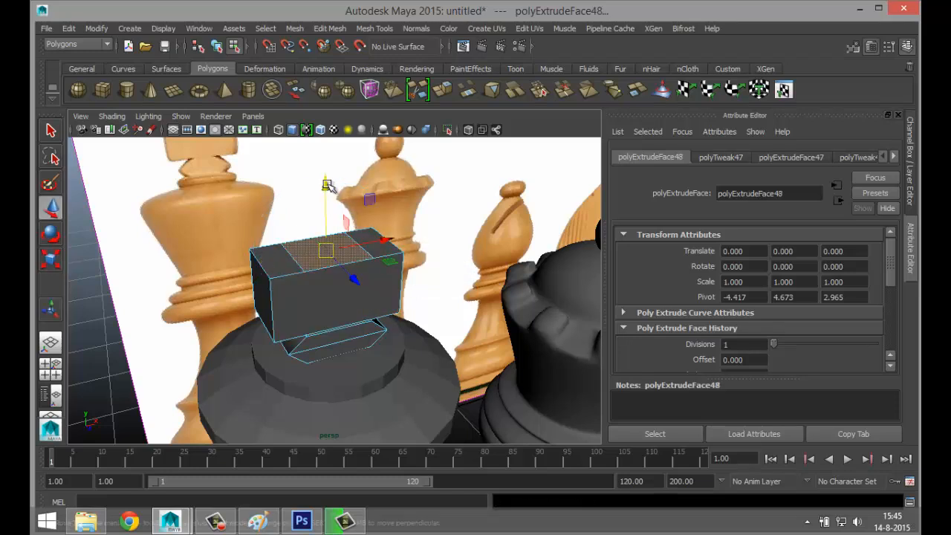
{"action": "left_click_drag", "start_coordinate": [327, 185], "coordinate": [325, 170]}
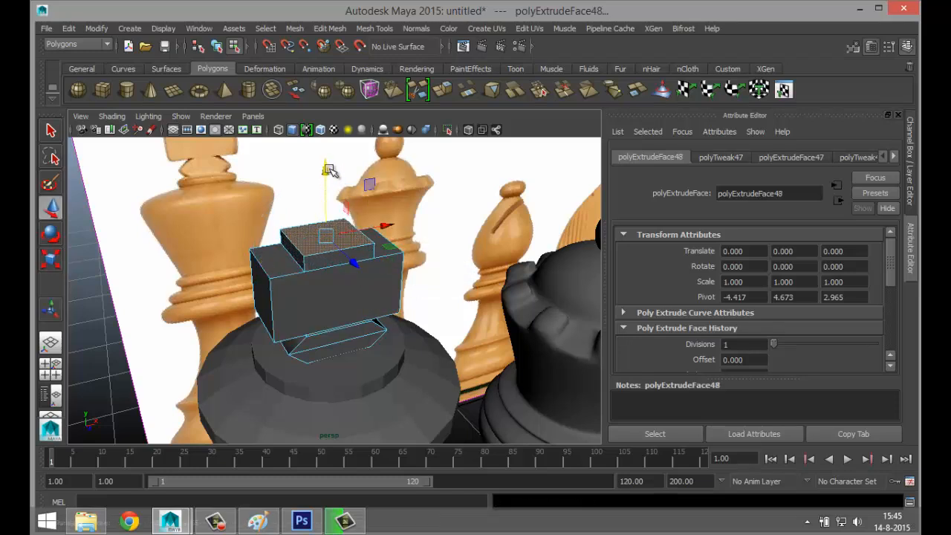
{"action": "key", "text": "r"}
{"action": "left_click_drag", "start_coordinate": [266, 249], "coordinate": [254, 248]}
- Extrude the flared top face of the cross once more and raise it straight up
{"action": "middle_click_drag", "start_coordinate": [375, 308], "coordinate": [384, 392], "text": "alt"}
{"action": "key", "text": "ctrl+e"}
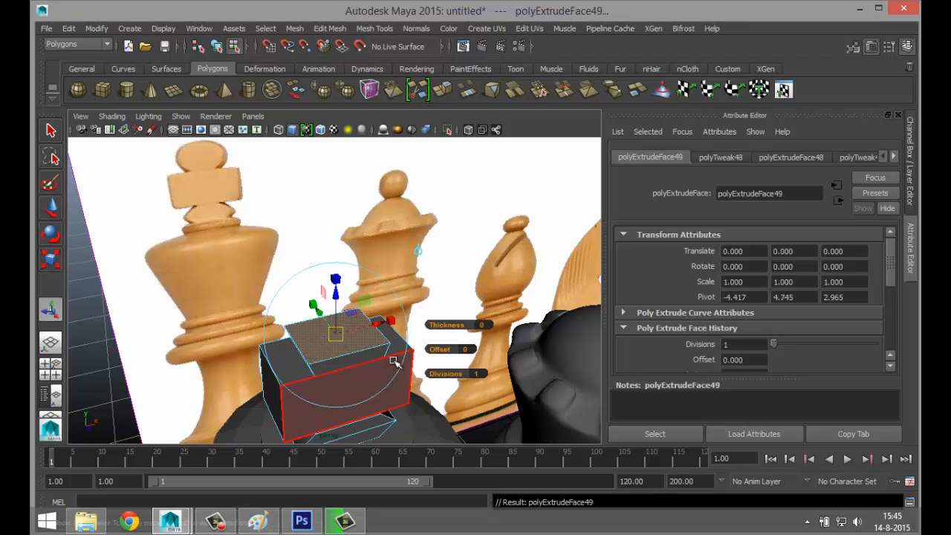
{"action": "key", "text": "w"}
{"action": "left_click_drag", "start_coordinate": [336, 280], "coordinate": [338, 254]}
- Extrude the top face again, scale it narrower along X, and adjust its height to give the cross a tapered cap
{"action": "key", "text": "ctrl+e"}
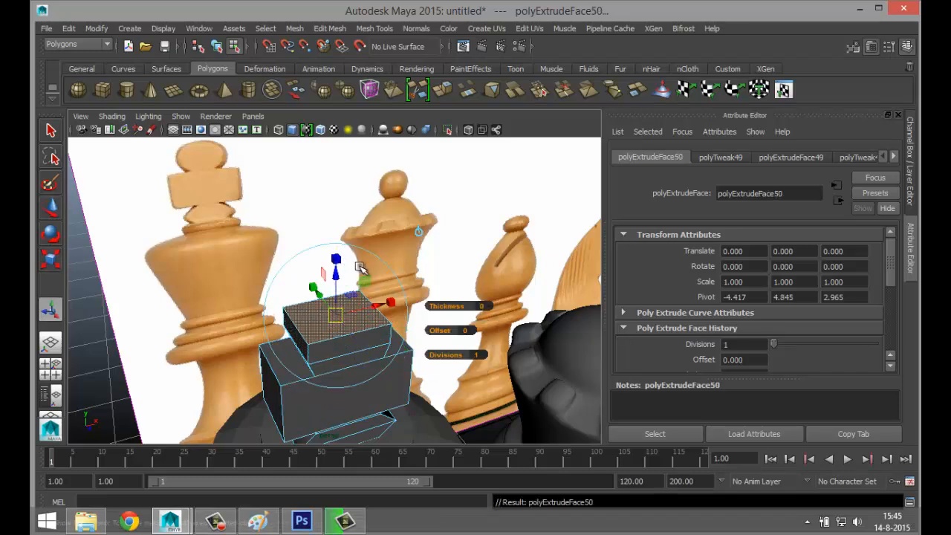
{"action": "key", "text": "r"}
{"action": "left_click_drag", "start_coordinate": [276, 329], "coordinate": [289, 328]}
{"action": "key", "text": "w"}
{"action": "left_click_drag", "start_coordinate": [337, 255], "coordinate": [338, 249]}
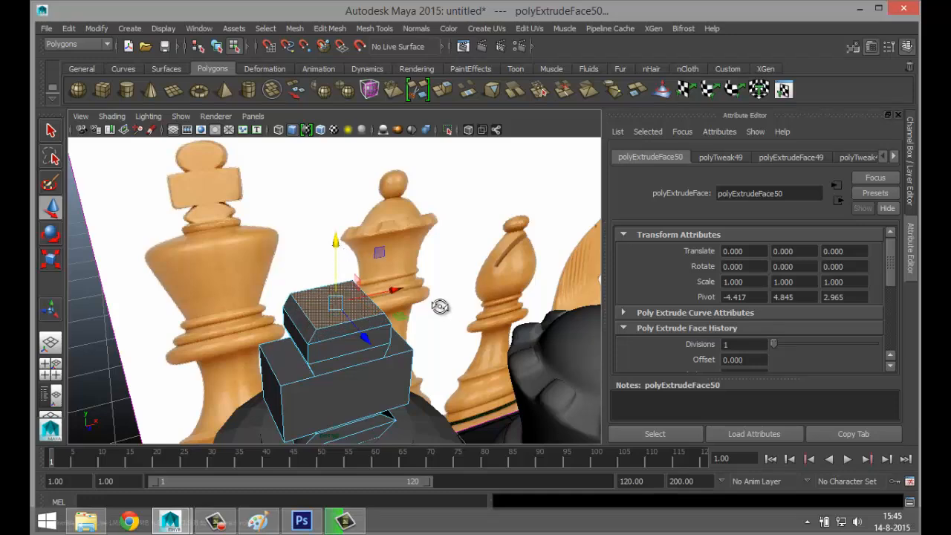
{"action": "left_click_drag", "start_coordinate": [439, 304], "coordinate": [413, 292], "text": "alt"}
{"action": "left_click_drag", "start_coordinate": [320, 218], "coordinate": [321, 222]}
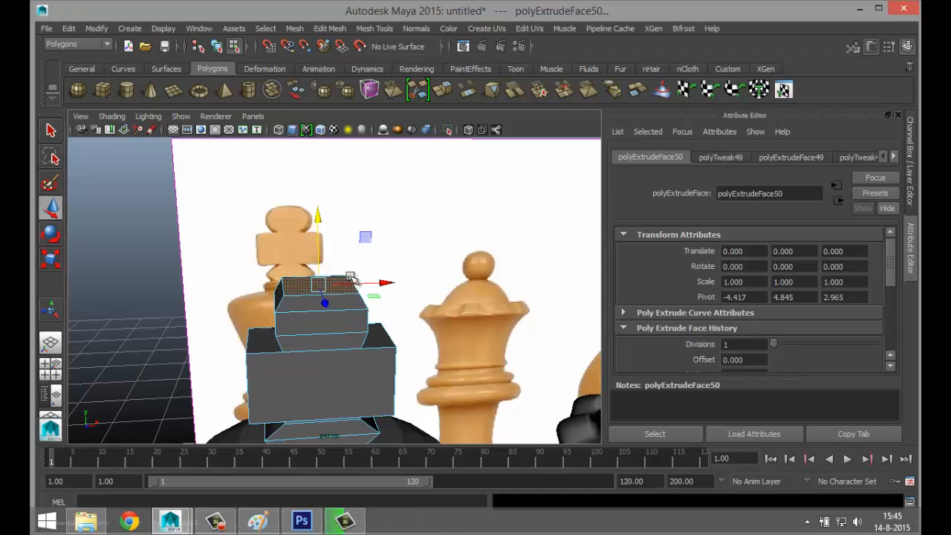
- In object mode, select the king's body and the cross, and combine them into one mesh
{"action": "scroll", "coordinate": [368, 313], "scroll_direction": "down", "scroll_amount": 5}
{"action": "middle_click_drag", "start_coordinate": [393, 367], "coordinate": [322, 239], "text": "alt"}
{"action": "right_click_drag", "start_coordinate": [279, 223], "coordinate": [327, 196]}
{"action": "left_click", "coordinate": [270, 316]}
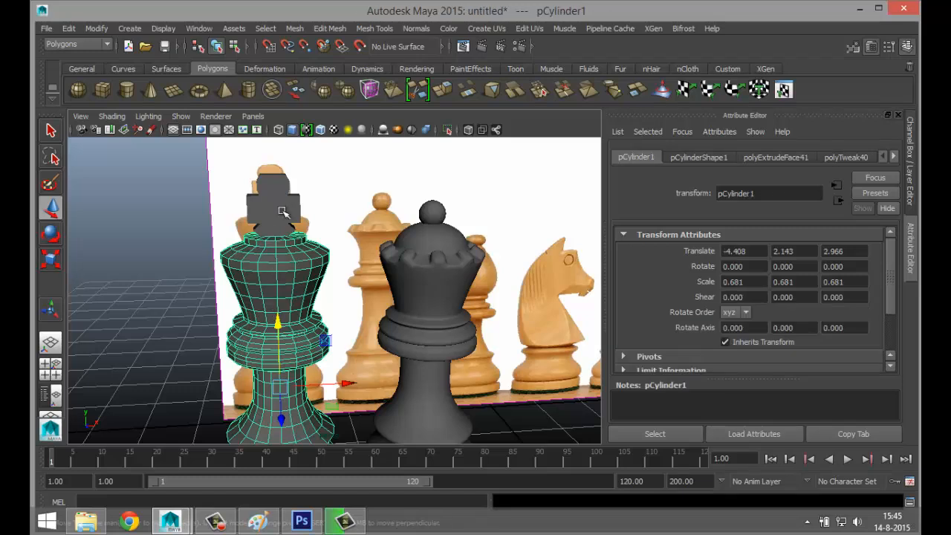
{"action": "left_click", "coordinate": [284, 207]}
{"action": "left_click", "coordinate": [295, 29]}
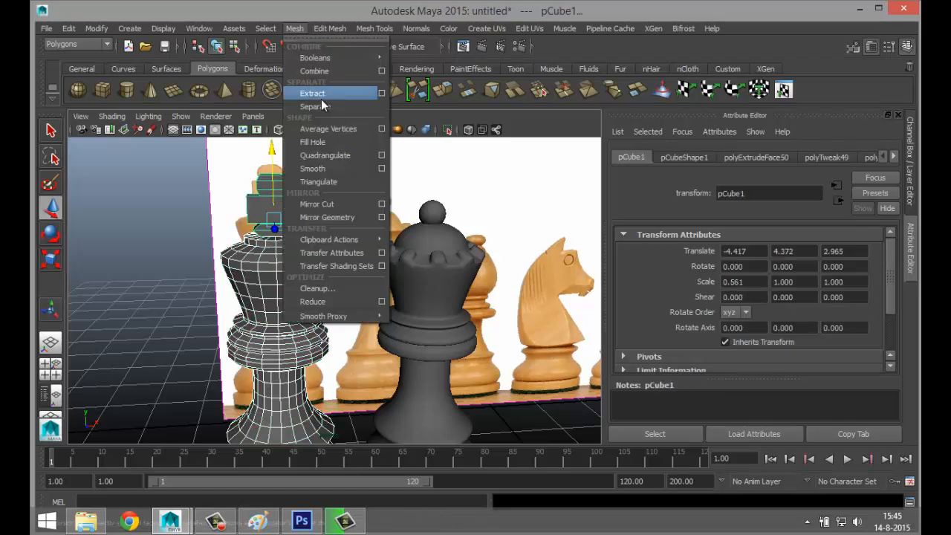
{"action": "left_click", "coordinate": [323, 85]}
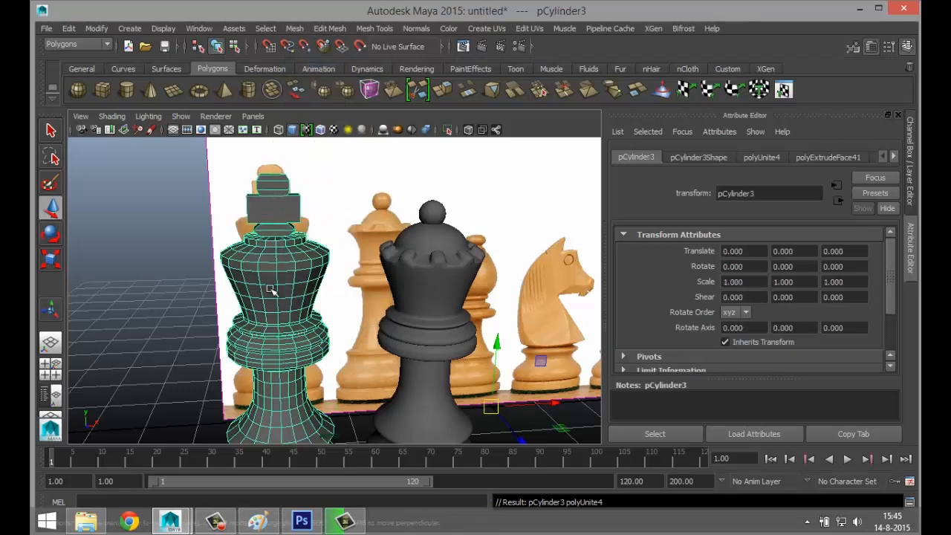
- Inspect the smoothed preview of the combined king from above and return its display to unsmoothed
{"action": "left_click", "coordinate": [180, 269]}
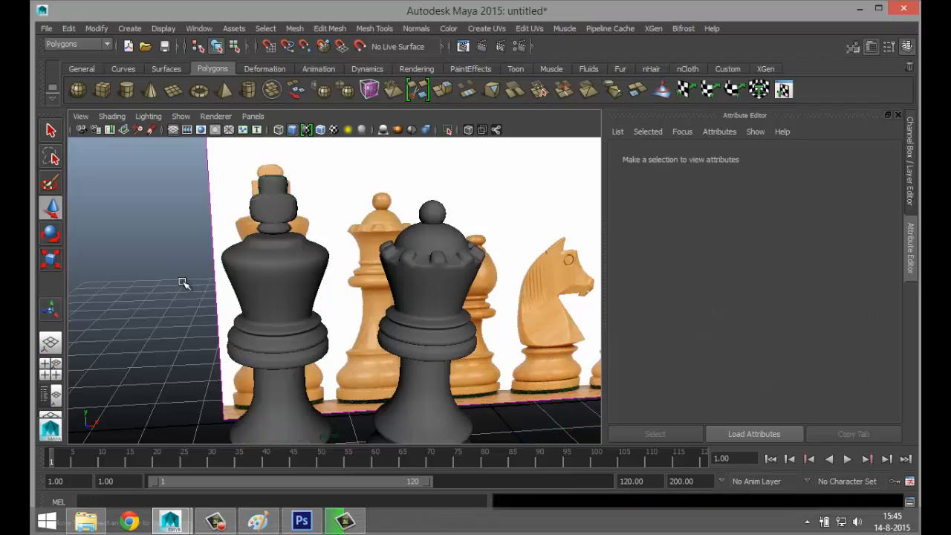
{"action": "left_click_drag", "start_coordinate": [181, 288], "coordinate": [248, 305], "text": "alt"}
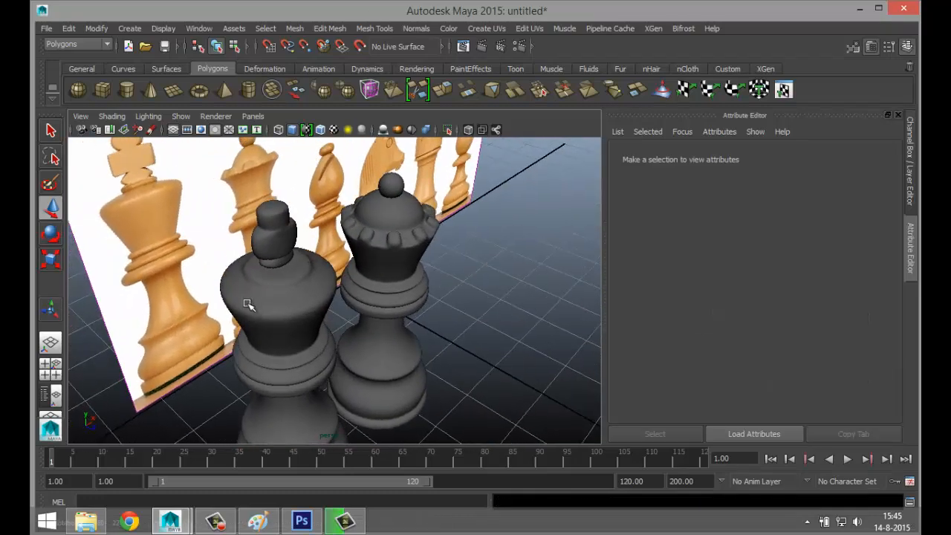
{"action": "left_click", "coordinate": [289, 282]}
{"action": "key", "text": "1"}
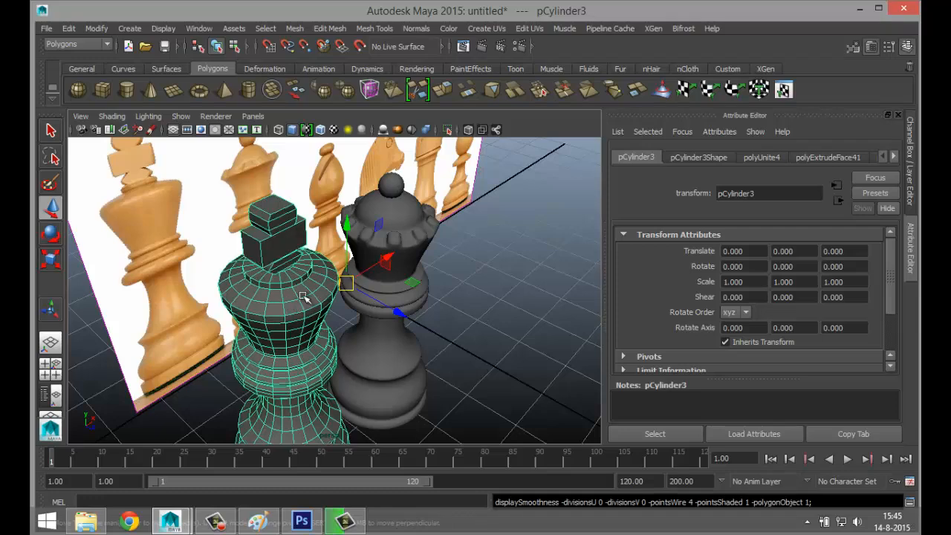
- Insert 2 vertical edge loops through the king's cross and spread them along X close to its side edges
{"action": "left_click_drag", "start_coordinate": [318, 286], "coordinate": [503, 193], "text": "alt"}
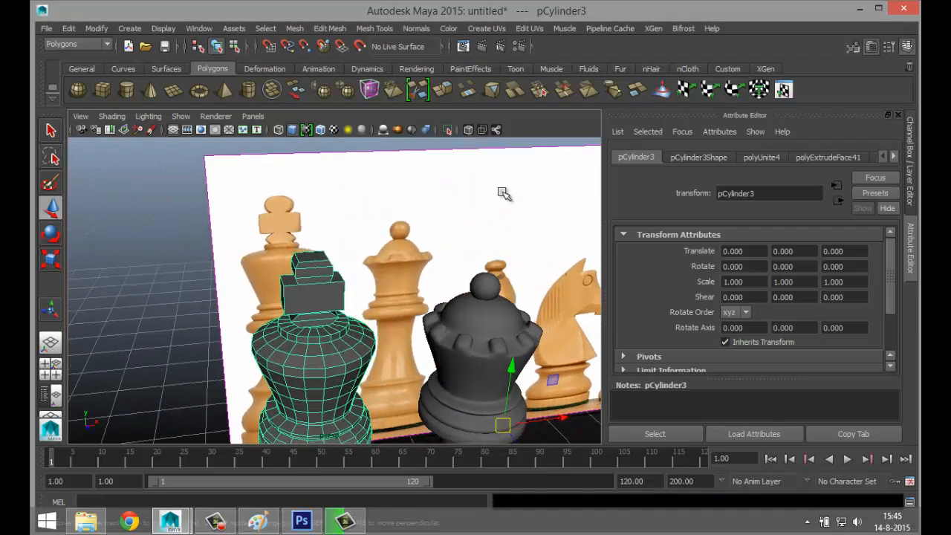
{"action": "left_click", "coordinate": [375, 32]}
{"action": "left_click", "coordinate": [375, 31]}
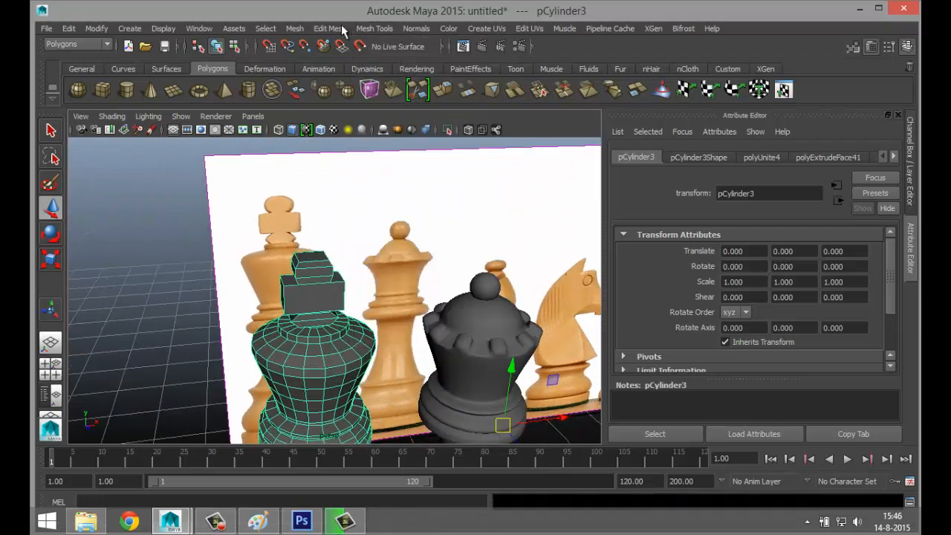
{"action": "left_click", "coordinate": [378, 32]}
{"action": "left_click", "coordinate": [505, 186]}
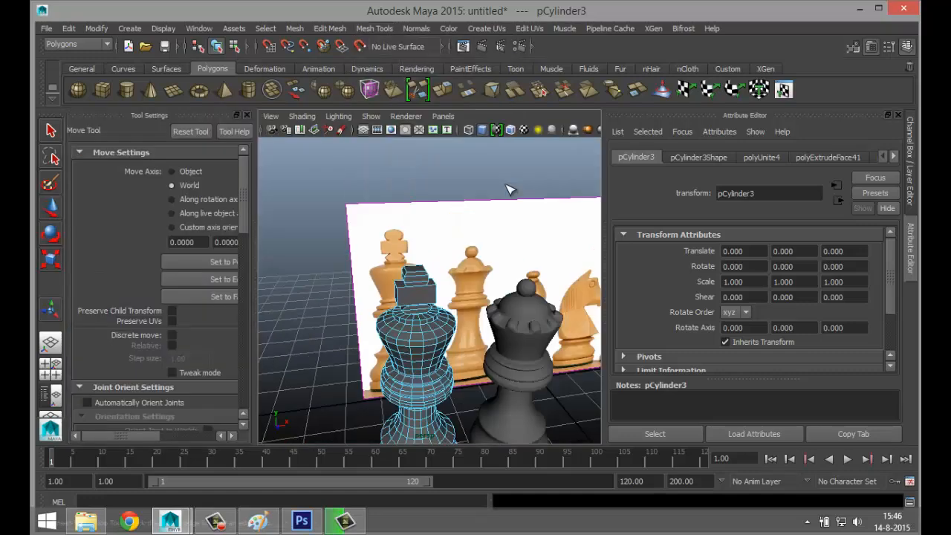
{"action": "double_click", "coordinate": [185, 258]}
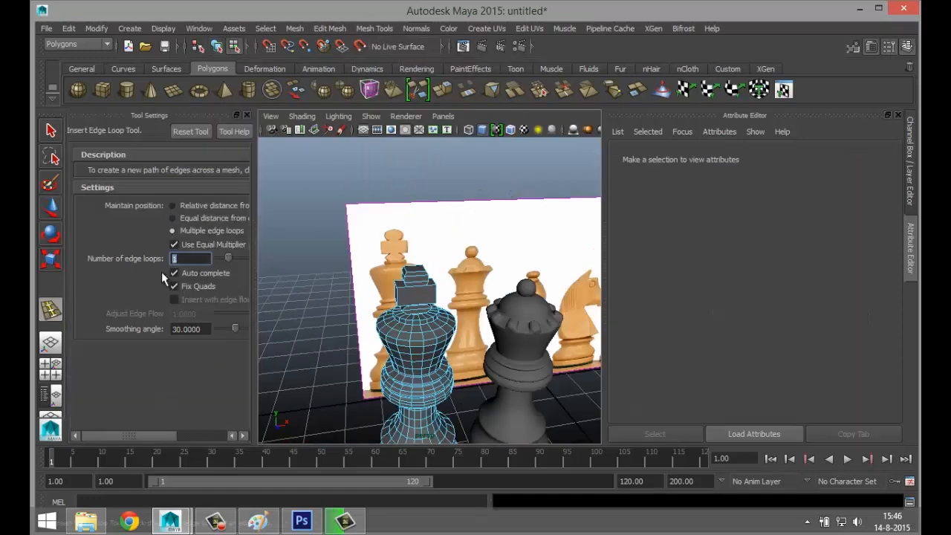
{"action": "scroll", "coordinate": [395, 319], "scroll_direction": "up", "scroll_amount": 5}
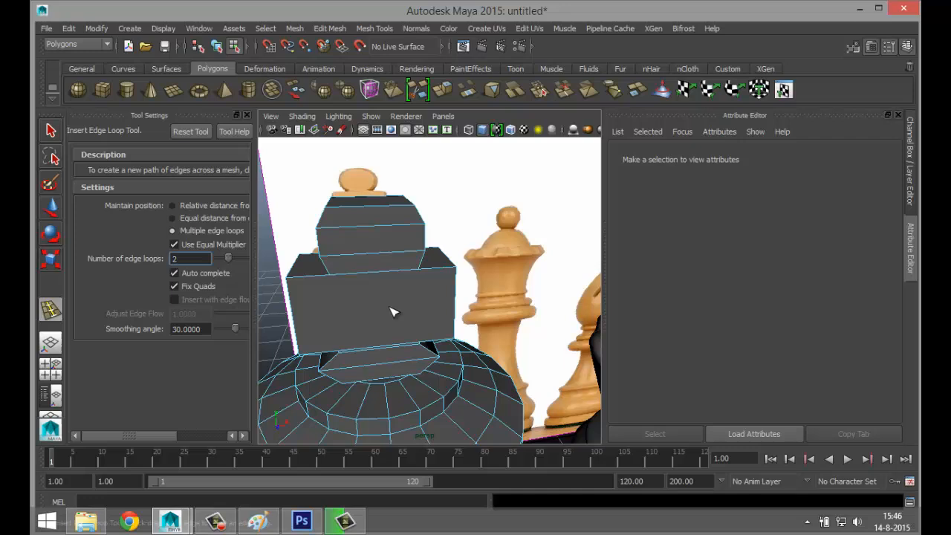
{"action": "left_click", "coordinate": [375, 211]}
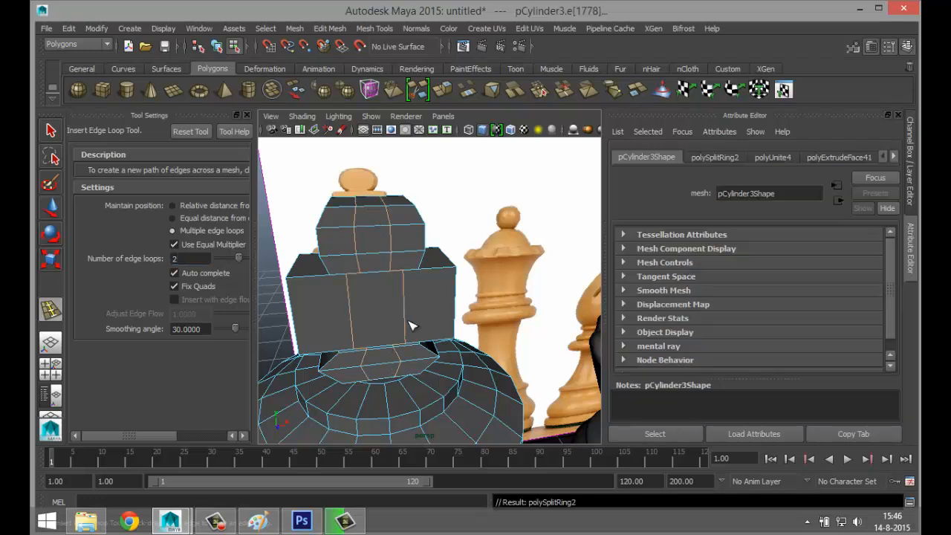
{"action": "key", "text": "r"}
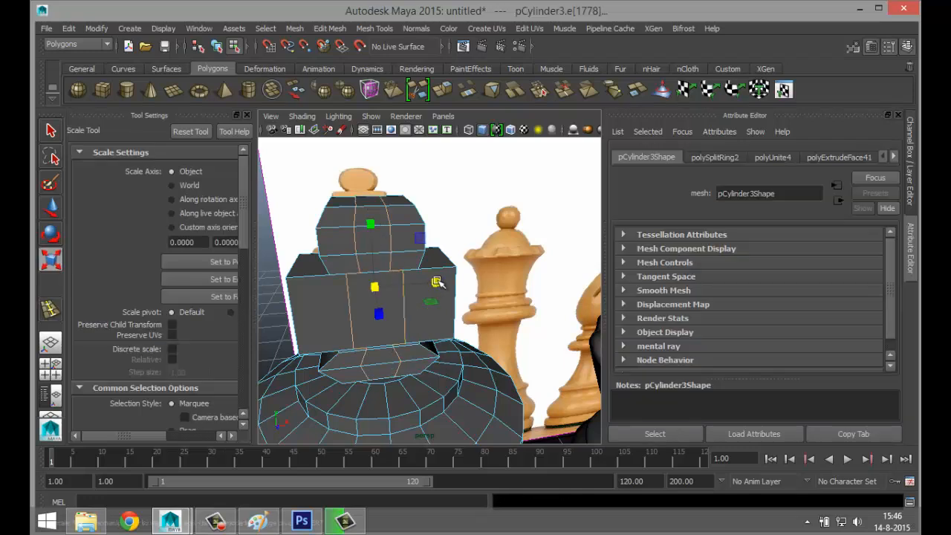
{"action": "left_click_drag", "start_coordinate": [437, 282], "coordinate": [536, 289]}
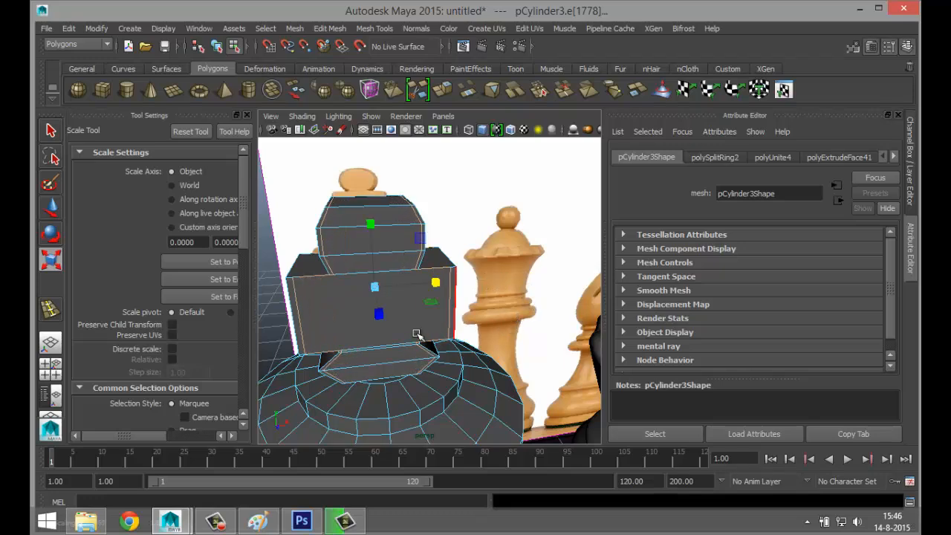
- Return the king to object mode, turn on its smoothed preview, and deselect it
{"action": "left_click_drag", "start_coordinate": [316, 316], "coordinate": [242, 324], "text": "alt"}
{"action": "key", "text": "q"}
{"action": "right_click_drag", "start_coordinate": [324, 216], "coordinate": [382, 190]}
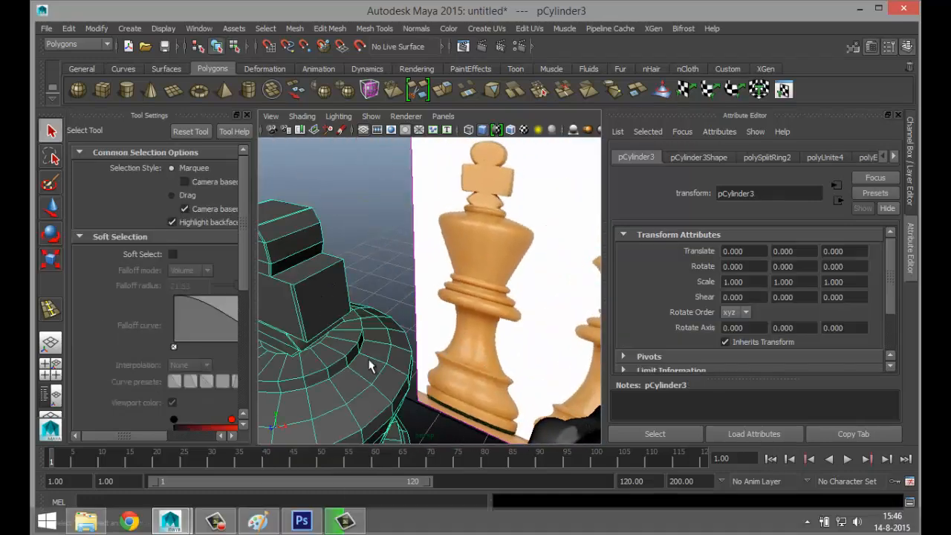
{"action": "key", "text": "3"}
{"action": "scroll", "coordinate": [372, 354], "scroll_direction": "down", "scroll_amount": 3}
{"action": "left_click", "coordinate": [353, 229]}
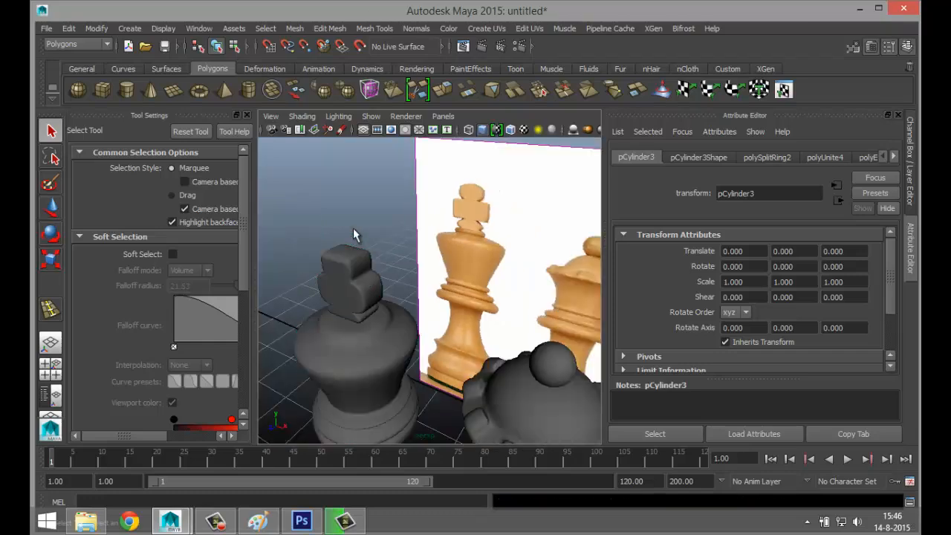
- Examine the king and queen models alongside the remaining pieces on the reference image
{"action": "left_click_drag", "start_coordinate": [400, 367], "coordinate": [338, 335], "text": "alt"}
{"action": "scroll", "coordinate": [338, 336], "scroll_direction": "down", "scroll_amount": 3}
{"action": "middle_click_drag", "start_coordinate": [408, 338], "coordinate": [319, 323], "text": "alt"}
{"action": "scroll", "coordinate": [344, 344], "scroll_direction": "up", "scroll_amount": 6}
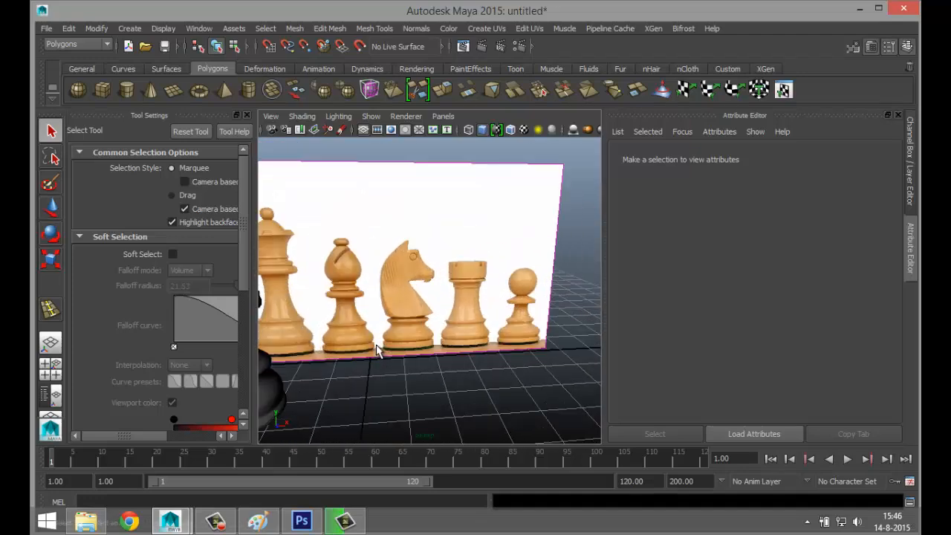
{"action": "left_click_drag", "start_coordinate": [344, 344], "coordinate": [408, 329], "text": "alt"}
{"action": "middle_click_drag", "start_coordinate": [408, 329], "coordinate": [444, 305], "text": "alt"}
{"action": "scroll", "coordinate": [431, 320], "scroll_direction": "down", "scroll_amount": 5}
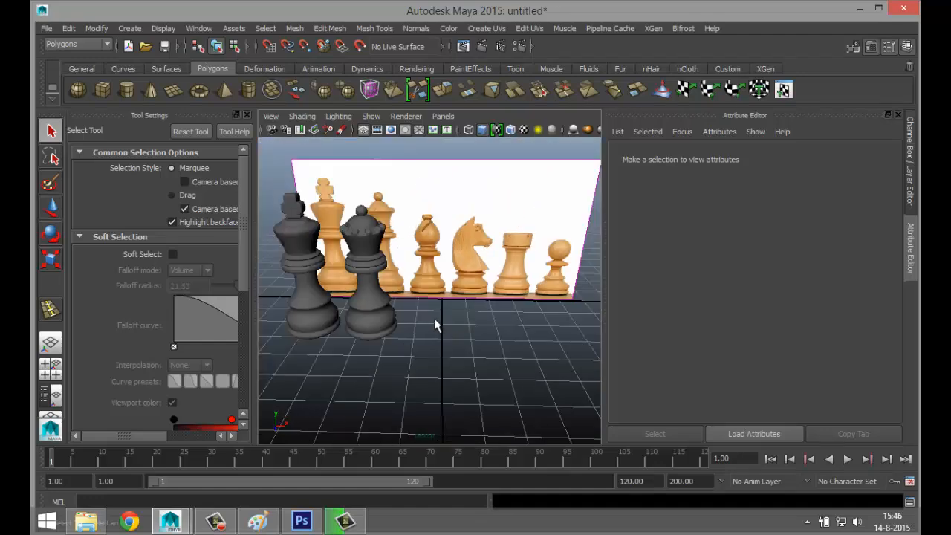
{"action": "left_click_drag", "start_coordinate": [436, 322], "coordinate": [439, 370], "text": "alt"}
{"action": "scroll", "coordinate": [446, 365], "scroll_direction": "up", "scroll_amount": 8}
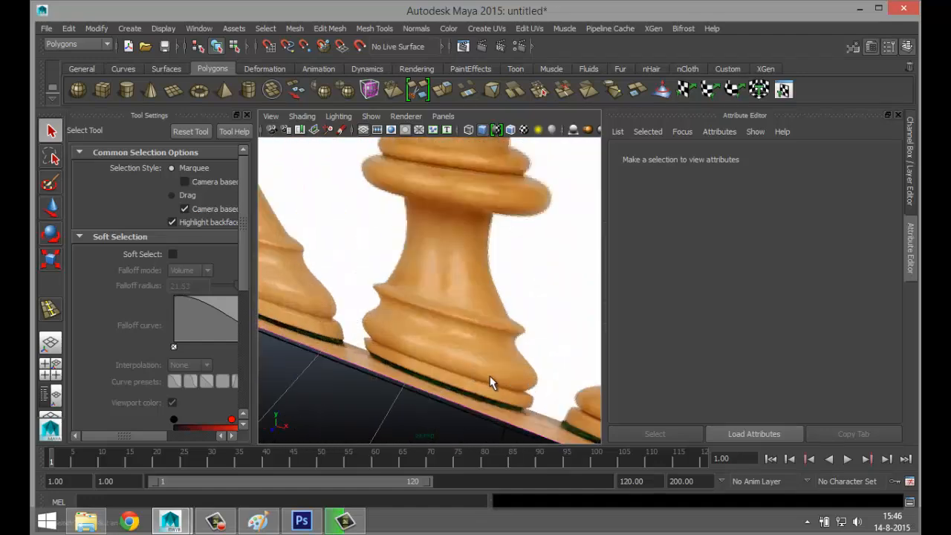
{"action": "scroll", "coordinate": [444, 370], "scroll_direction": "down", "scroll_amount": 6}
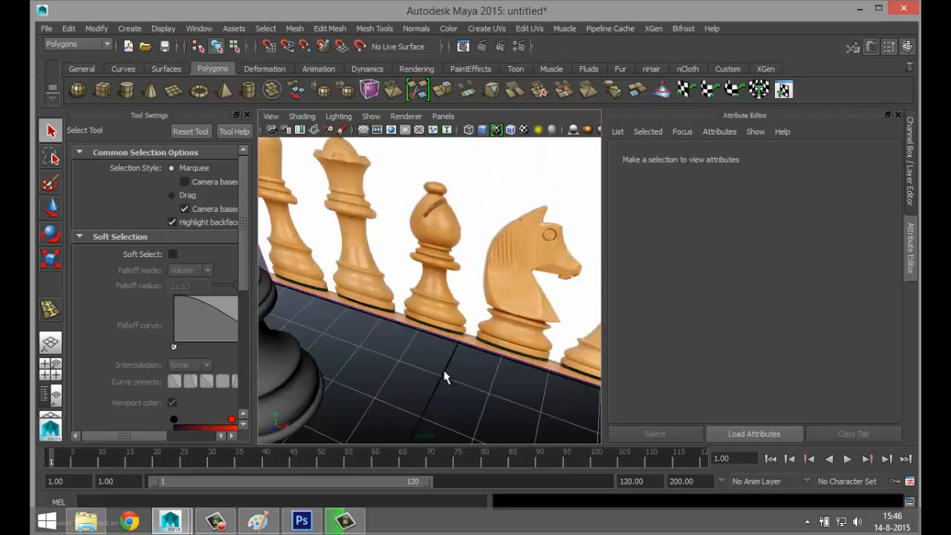
{"action": "scroll", "coordinate": [377, 336], "scroll_direction": "down", "scroll_amount": 6}
{"action": "left_click_drag", "start_coordinate": [399, 368], "coordinate": [450, 319], "text": "alt"}
- Duplicate the queen model and display the four-view layout without the tool settings
{"action": "left_click", "coordinate": [362, 308]}
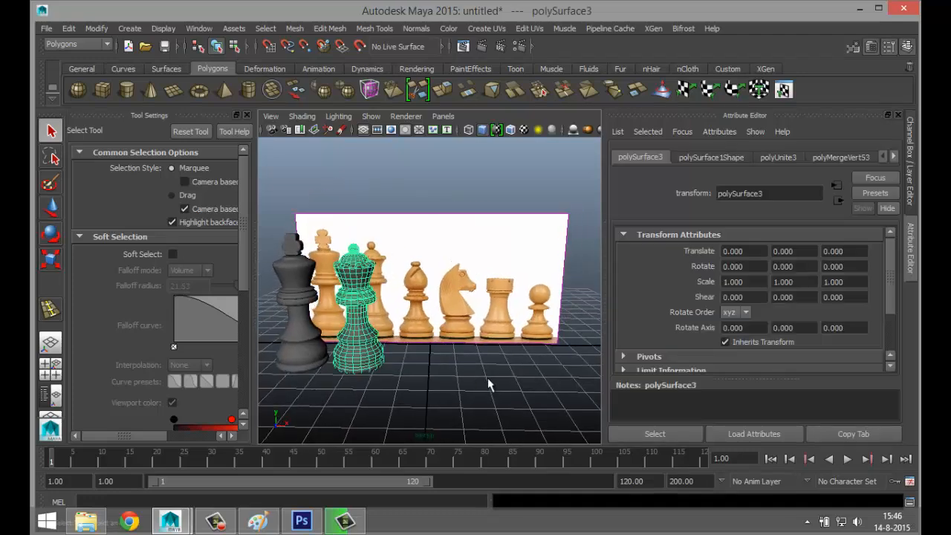
{"action": "key", "text": "ctrl+d"}
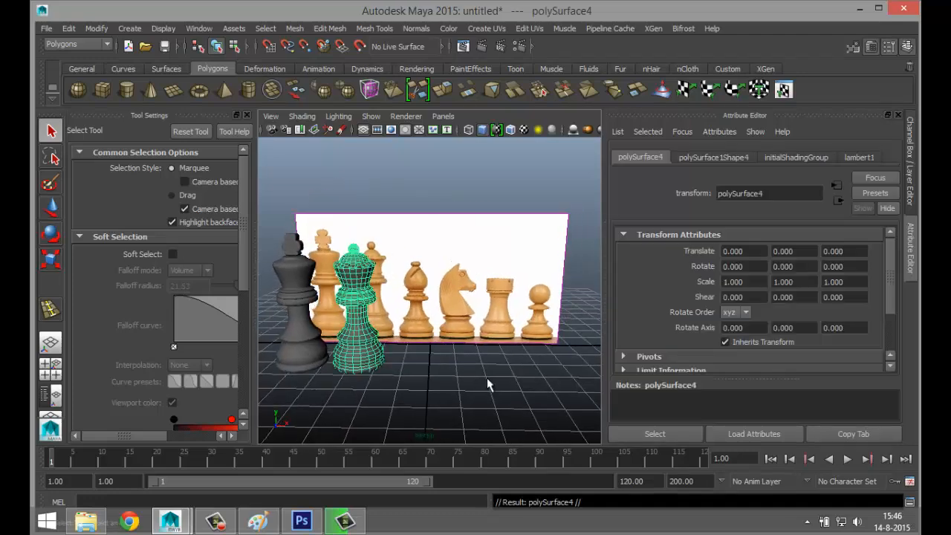
{"action": "left_click", "coordinate": [51, 364]}
{"action": "left_click", "coordinate": [242, 115]}
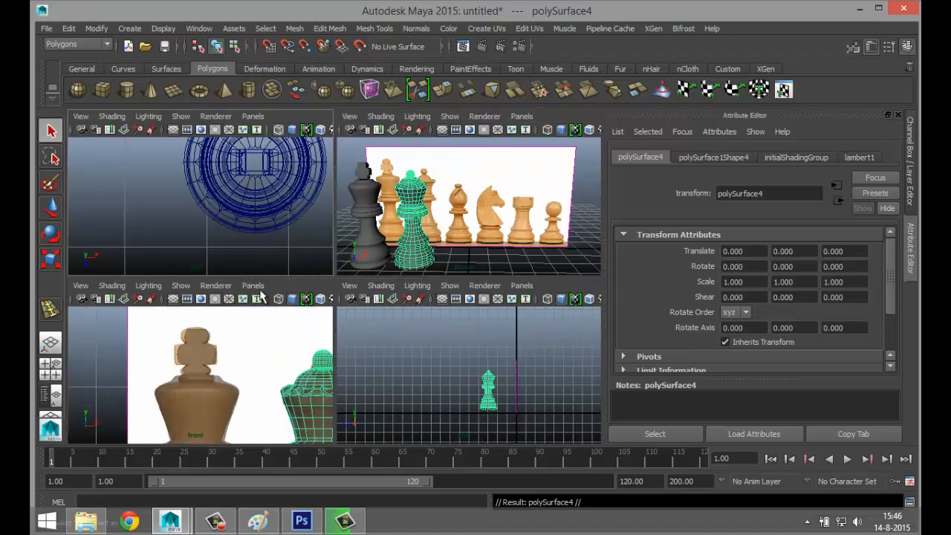
- Move the queen duplicate along X to about 1.81, over the reference bishop, and center its pivot
{"action": "key", "text": "space"}
{"action": "scroll", "coordinate": [312, 381], "scroll_direction": "down", "scroll_amount": 5}
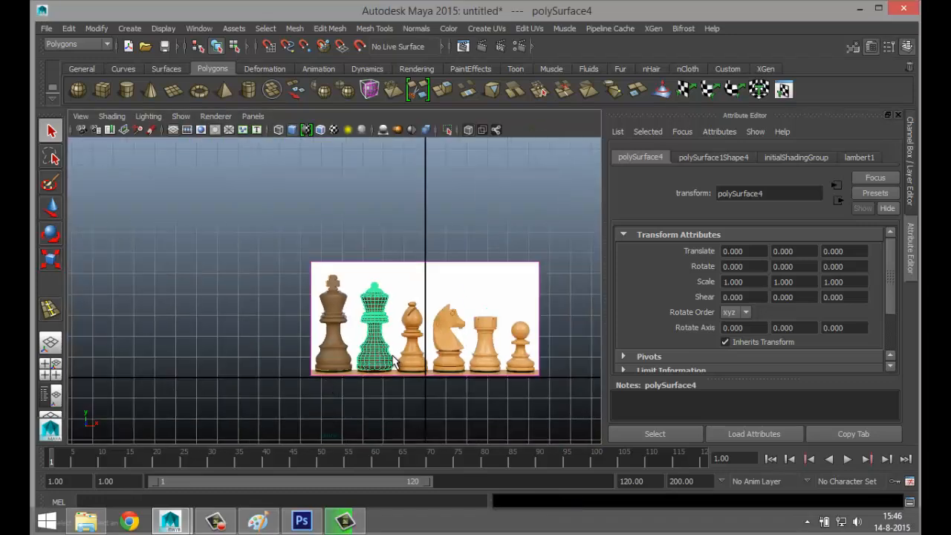
{"action": "key", "text": "w"}
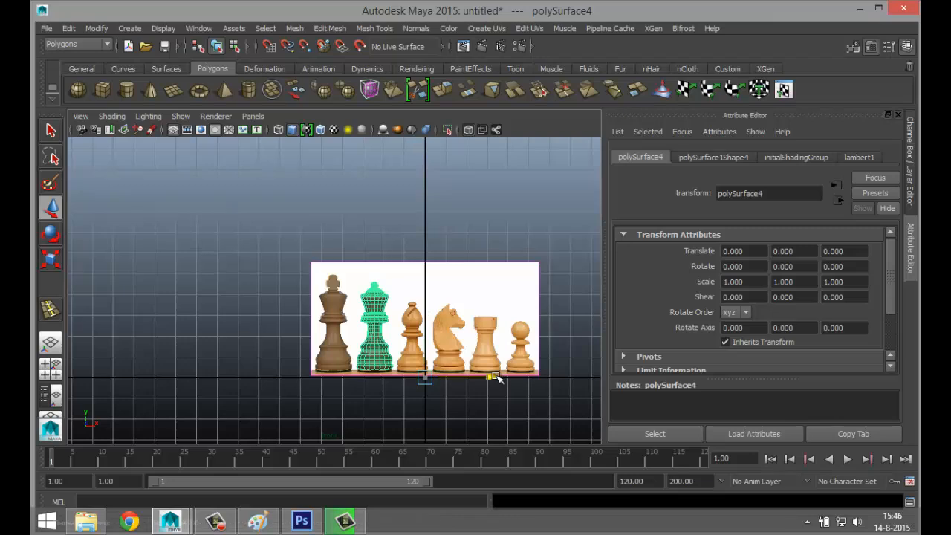
{"action": "left_click_drag", "start_coordinate": [495, 379], "coordinate": [534, 379]}
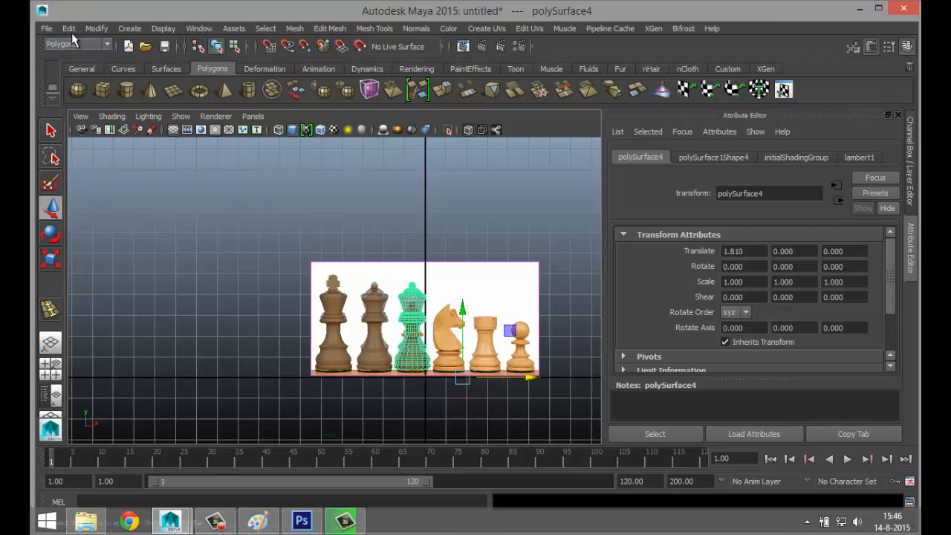
{"action": "left_click", "coordinate": [97, 29]}
{"action": "left_click", "coordinate": [127, 159]}
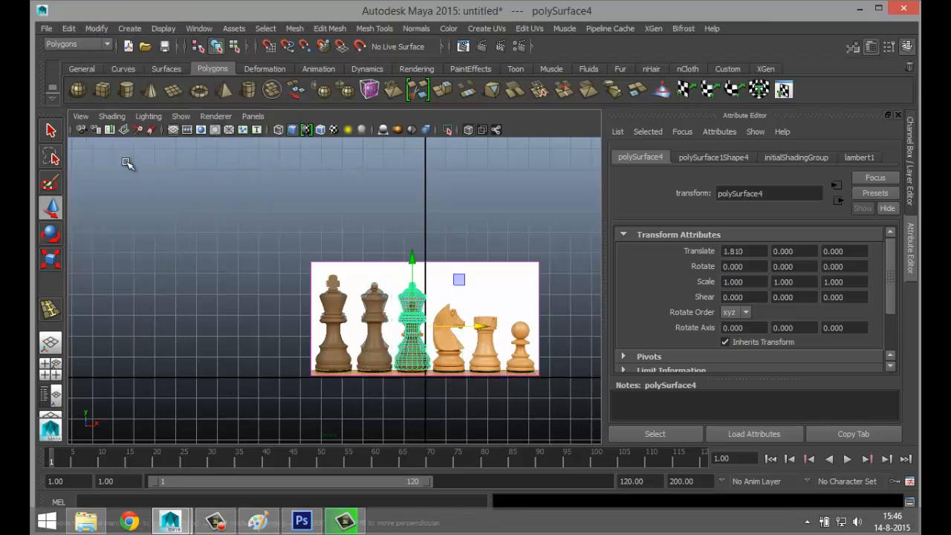
- Scale the duplicated piece down uniformly to about 0.793 to match the reference bishop's proportions
{"action": "scroll", "coordinate": [455, 361], "scroll_direction": "up", "scroll_amount": 3}
{"action": "middle_click_drag", "start_coordinate": [422, 387], "coordinate": [303, 295], "text": "alt"}
{"action": "scroll", "coordinate": [303, 295], "scroll_direction": "up", "scroll_amount": 4}
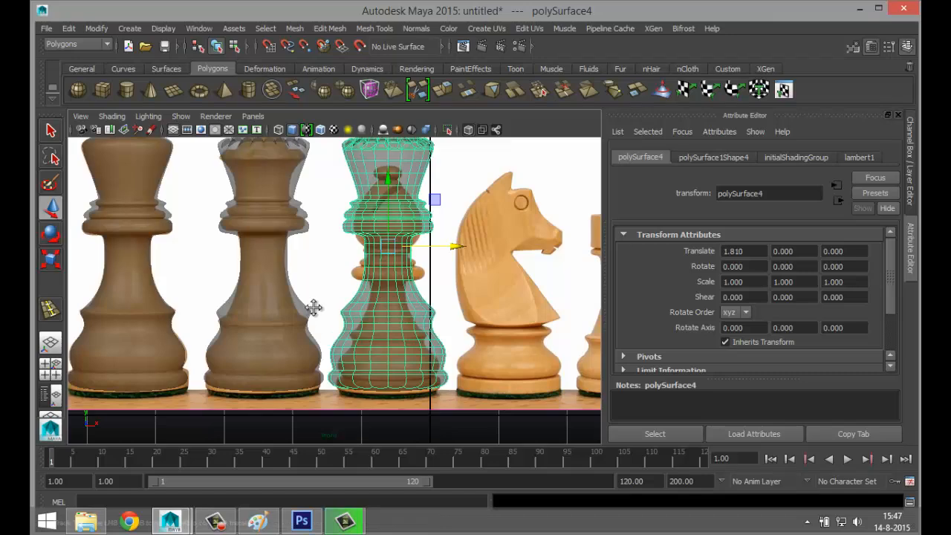
{"action": "middle_click_drag", "start_coordinate": [314, 308], "coordinate": [292, 315], "text": "alt"}
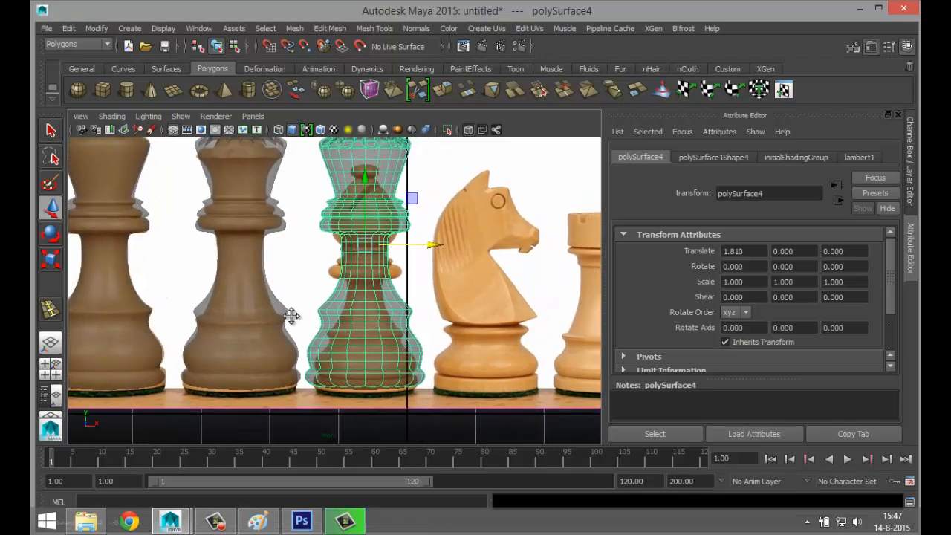
{"action": "scroll", "coordinate": [291, 315], "scroll_direction": "down", "scroll_amount": 5}
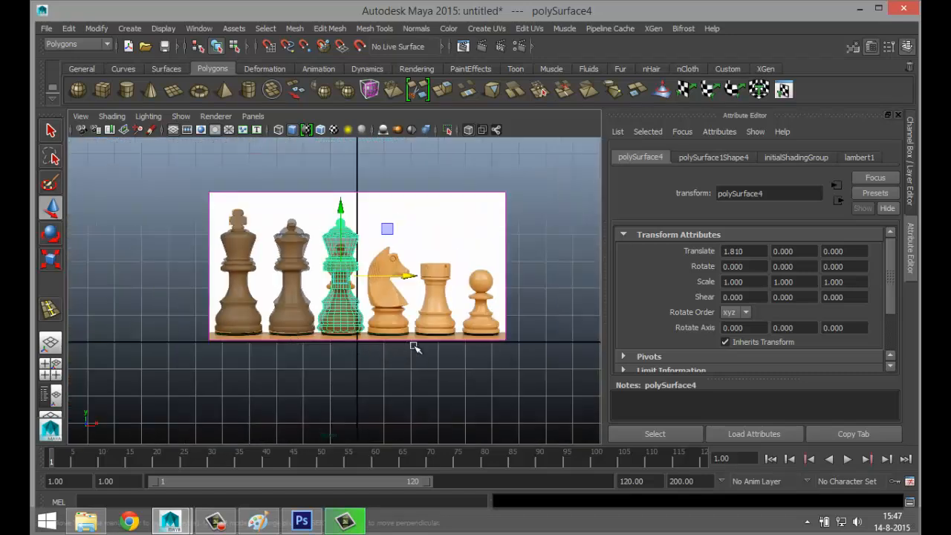
{"action": "scroll", "coordinate": [490, 356], "scroll_direction": "up", "scroll_amount": 2}
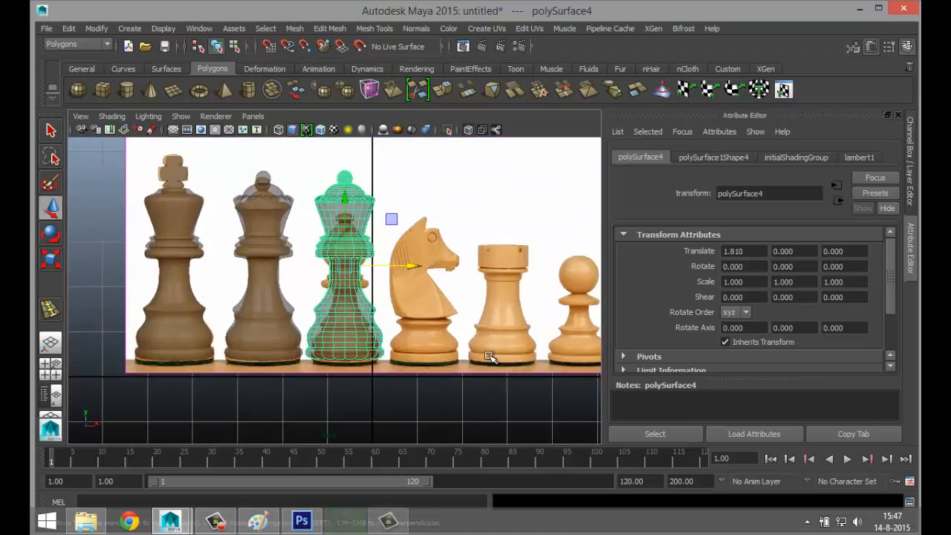
{"action": "key", "text": "r"}
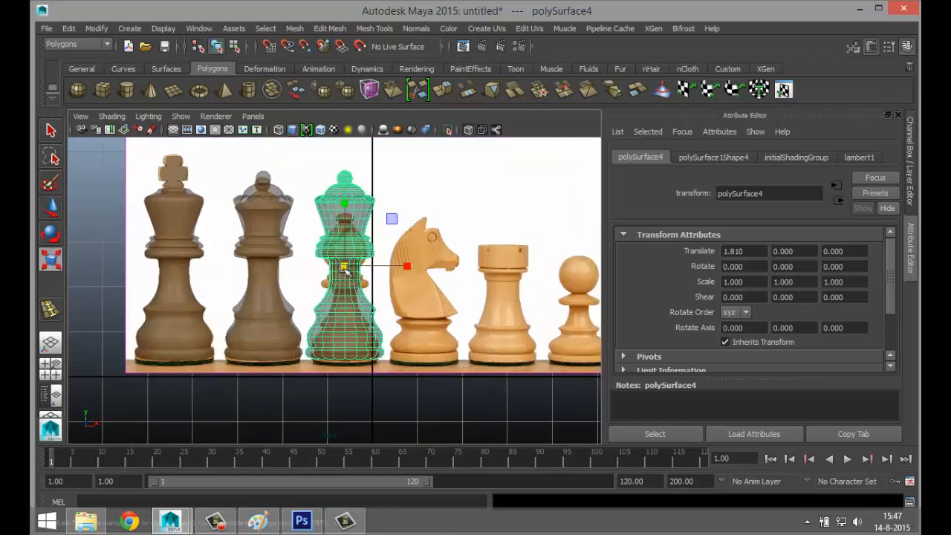
{"action": "left_click_drag", "start_coordinate": [344, 267], "coordinate": [321, 266]}
- Lower the scaled duplicate to about -0.511 in Y so its base rests on the reference bishop's base
{"action": "key", "text": "w"}
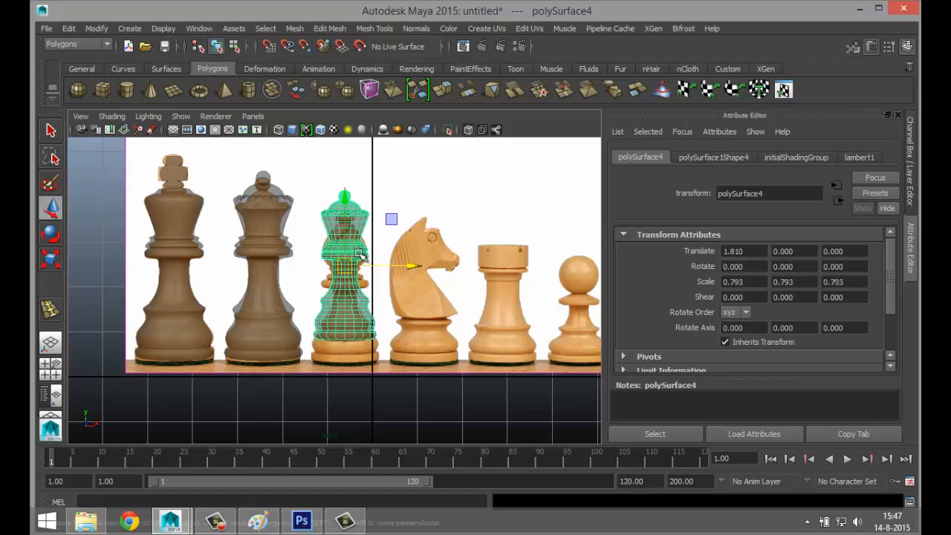
{"action": "left_click_drag", "start_coordinate": [344, 199], "coordinate": [344, 217]}
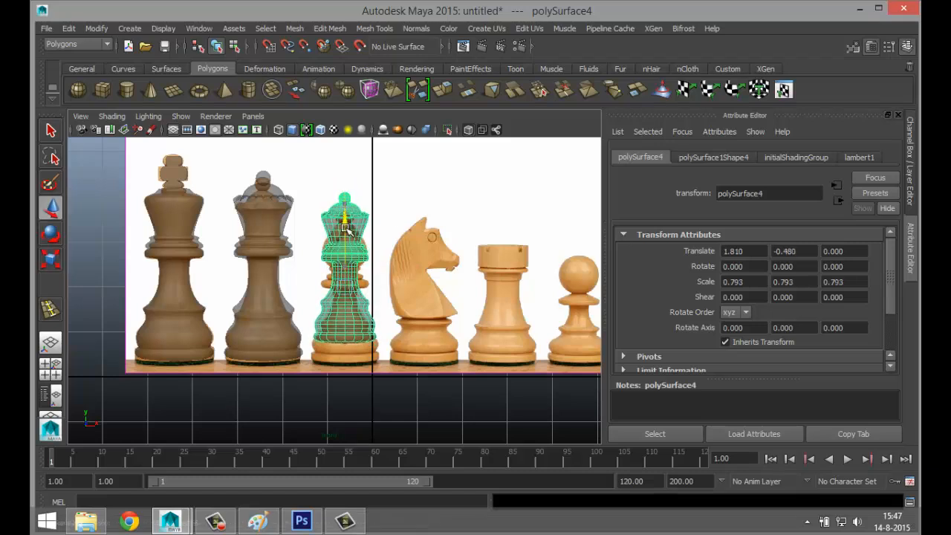
{"action": "left_click", "coordinate": [399, 206]}
{"action": "left_click", "coordinate": [349, 219]}
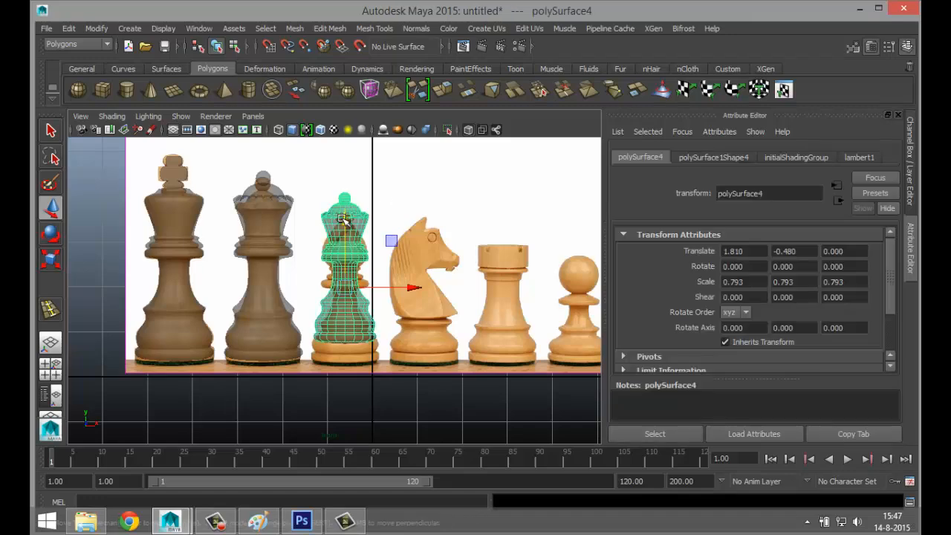
{"action": "left_click_drag", "start_coordinate": [344, 220], "coordinate": [345, 220]}
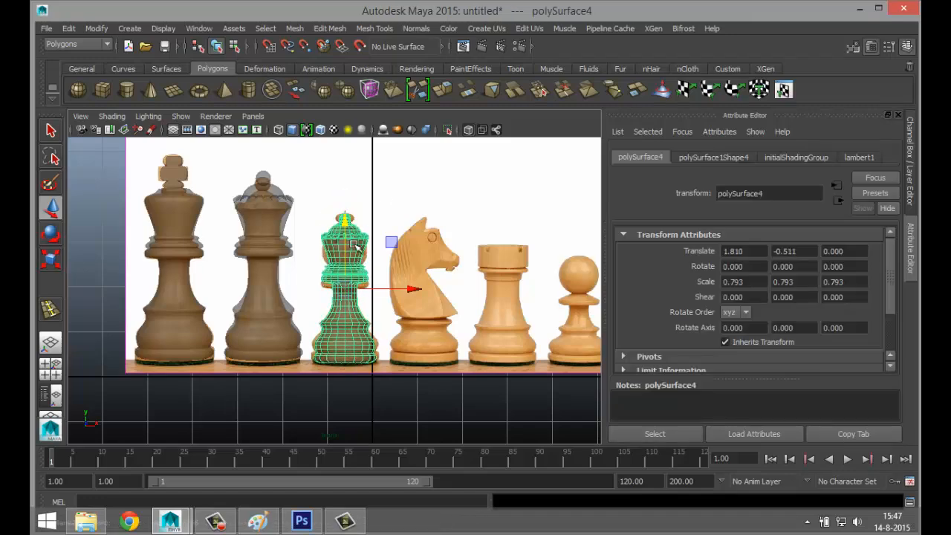
- Delete the duplicate's crown, dome and ball faces, leaving the lower part of the head above the collar
{"action": "scroll", "coordinate": [364, 268], "scroll_direction": "up", "scroll_amount": 5}
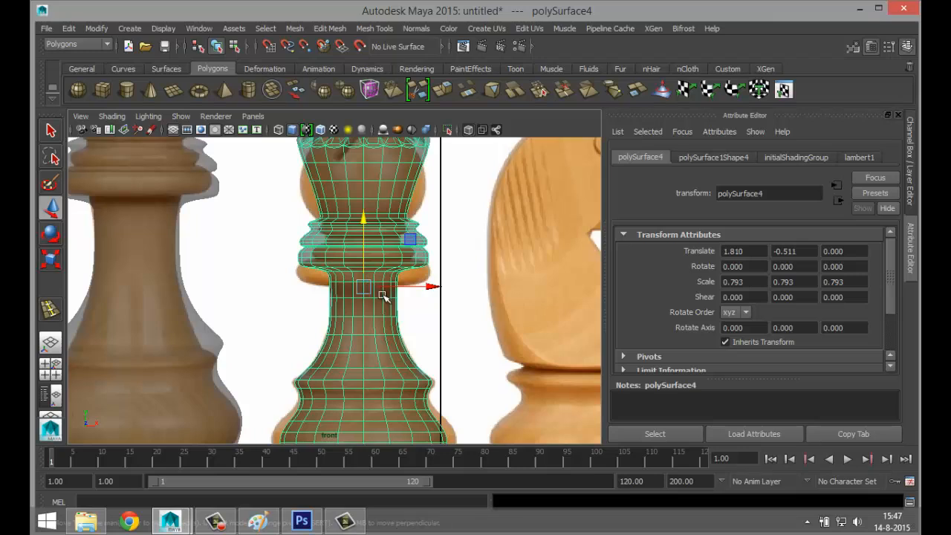
{"action": "middle_click_drag", "start_coordinate": [399, 239], "coordinate": [389, 322], "text": "alt"}
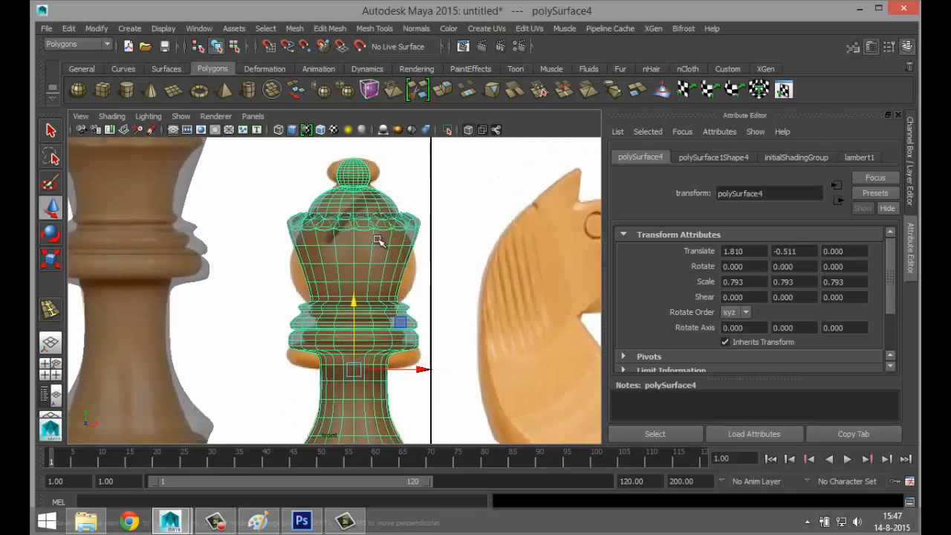
{"action": "right_click_drag", "start_coordinate": [377, 240], "coordinate": [387, 240]}
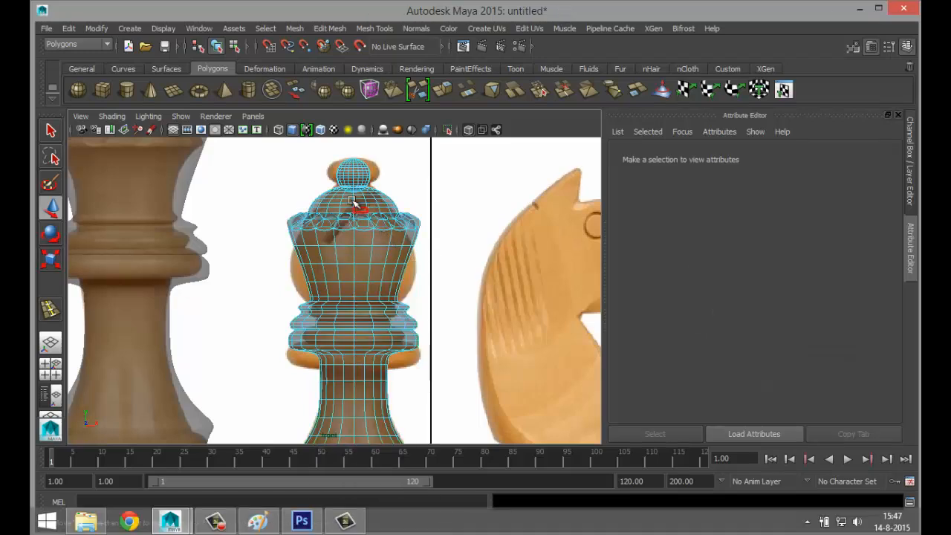
{"action": "left_click_drag", "start_coordinate": [294, 159], "coordinate": [471, 255]}
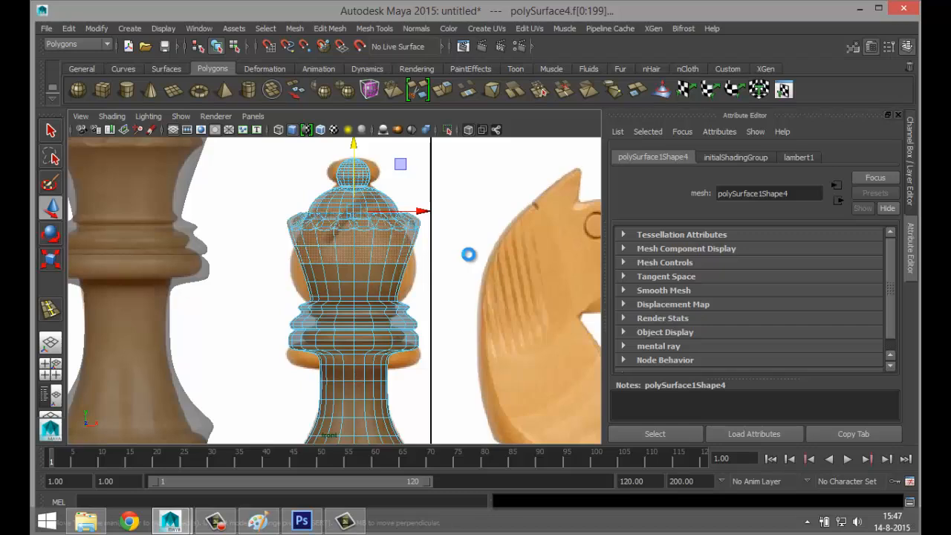
{"action": "left_click", "coordinate": [469, 255]}
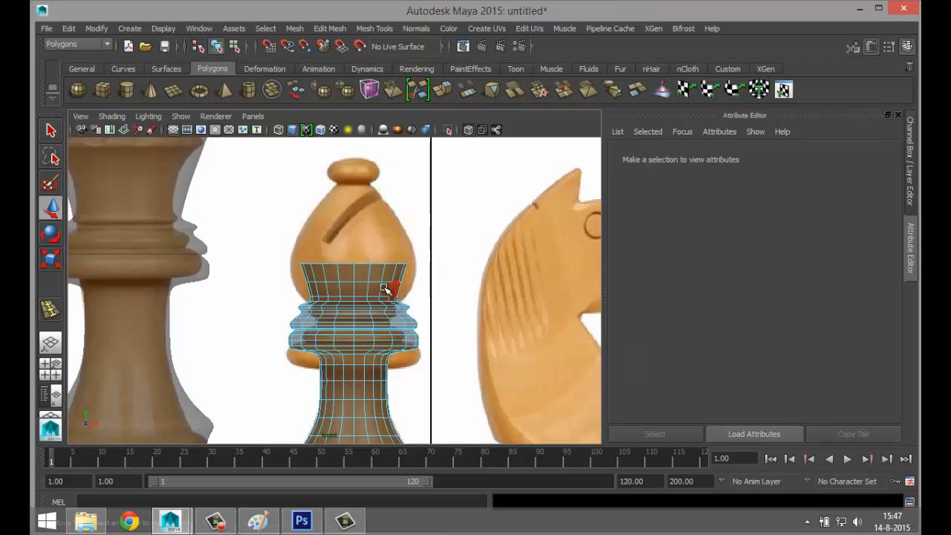
- Delete the topmost remaining ring of faces on the bishop's flared head
{"action": "scroll", "coordinate": [389, 274], "scroll_direction": "up", "scroll_amount": 2}
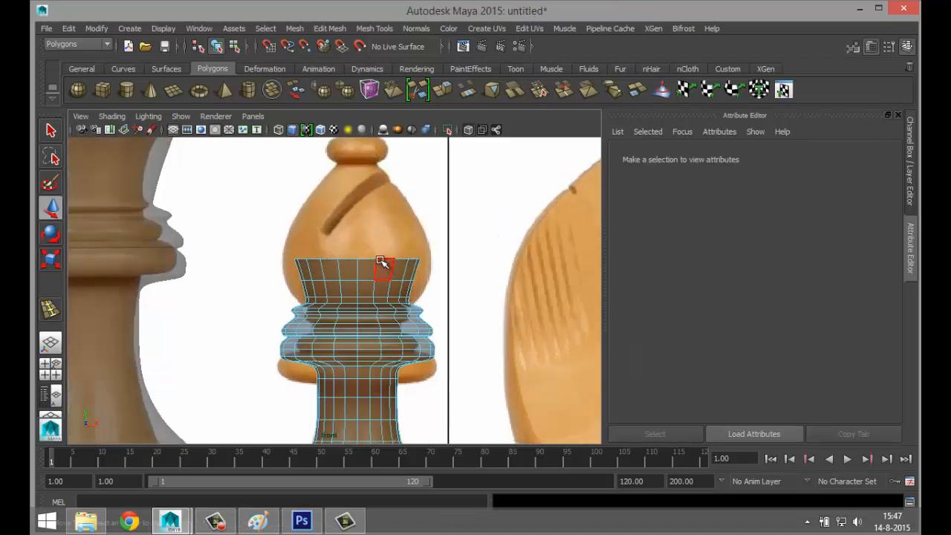
{"action": "right_click_drag", "start_coordinate": [381, 261], "coordinate": [375, 177]}
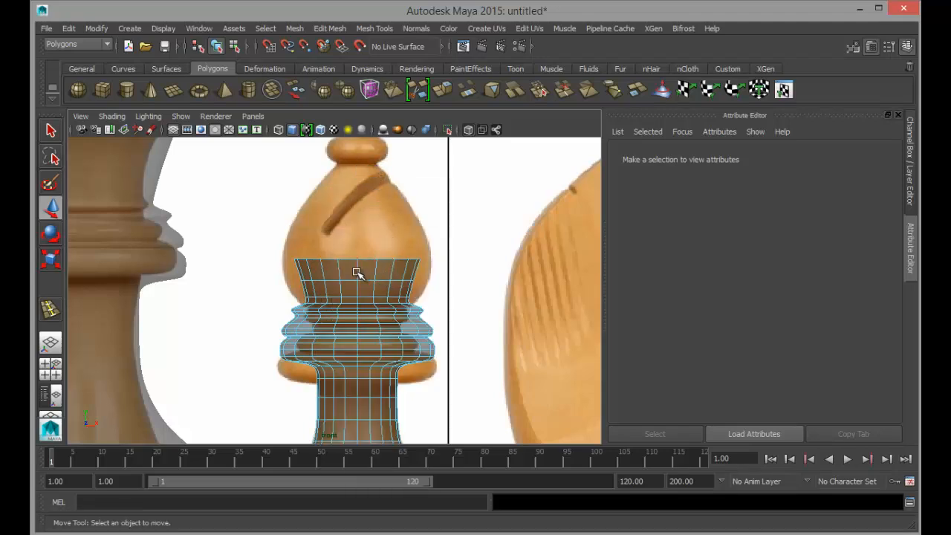
{"action": "right_click_drag", "start_coordinate": [361, 269], "coordinate": [265, 248]}
{"action": "left_click_drag", "start_coordinate": [285, 239], "coordinate": [450, 272]}
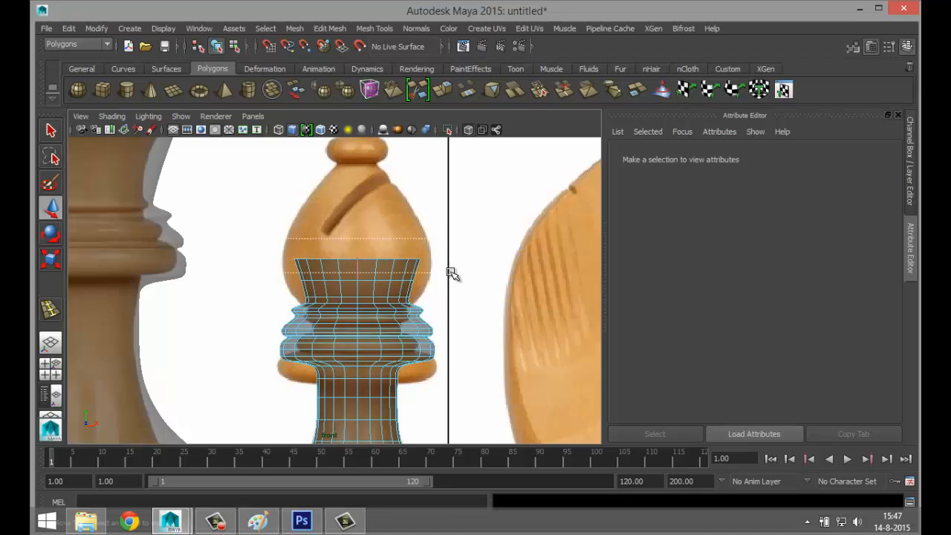
{"action": "left_click", "coordinate": [451, 273]}
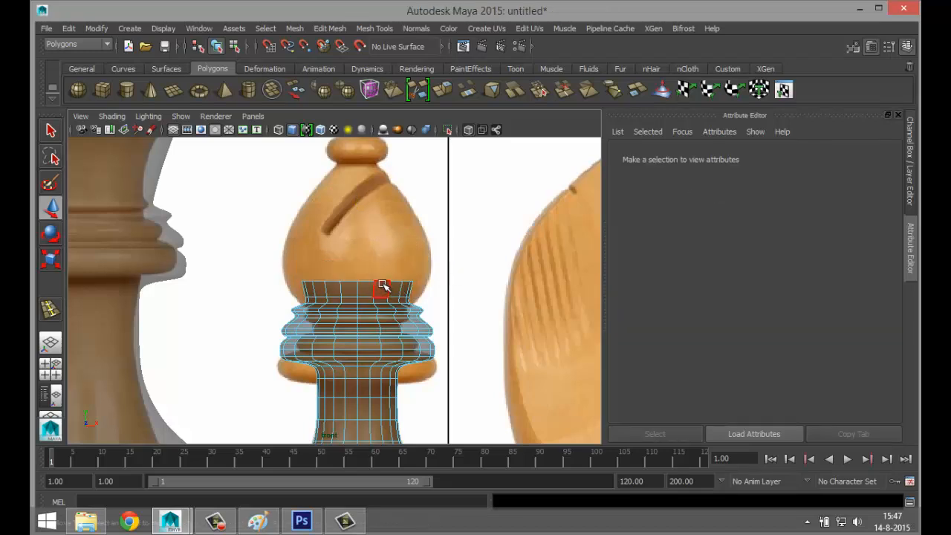
- Select the open top edge loop of the bishop and scale it outward toward the reference head outline
{"action": "right_click_drag", "start_coordinate": [381, 258], "coordinate": [379, 223]}
{"action": "left_click", "coordinate": [366, 283]}
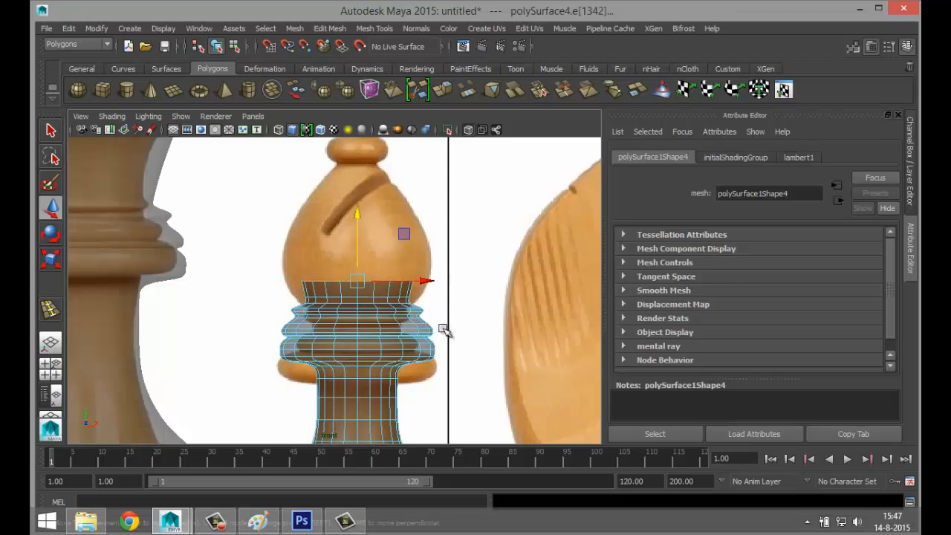
{"action": "key", "text": "r"}
{"action": "left_click_drag", "start_coordinate": [359, 284], "coordinate": [375, 286]}
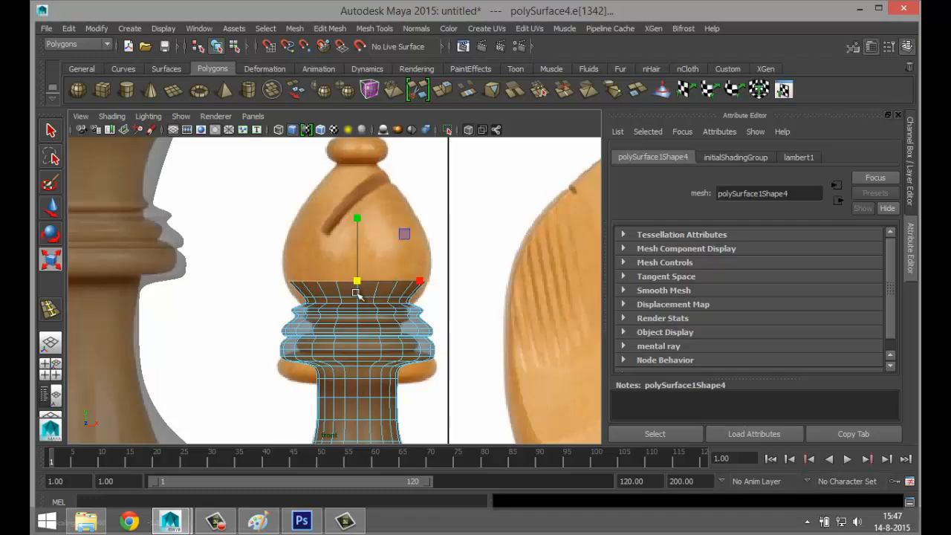
- Extrude the bishop's open top edge loop in the perspective view and raise the new edges slightly
{"action": "left_click", "coordinate": [50, 369]}
{"action": "key", "text": "space"}
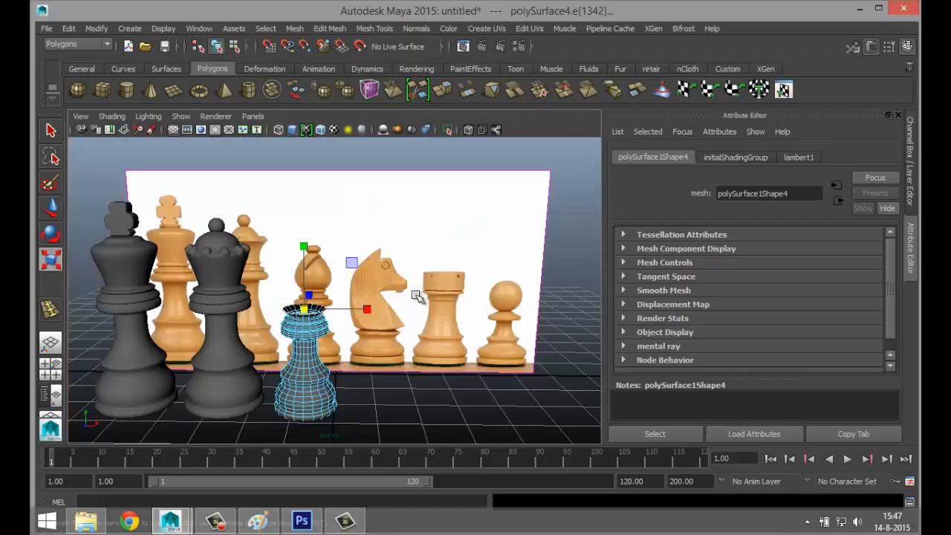
{"action": "scroll", "coordinate": [415, 298], "scroll_direction": "up", "scroll_amount": 3}
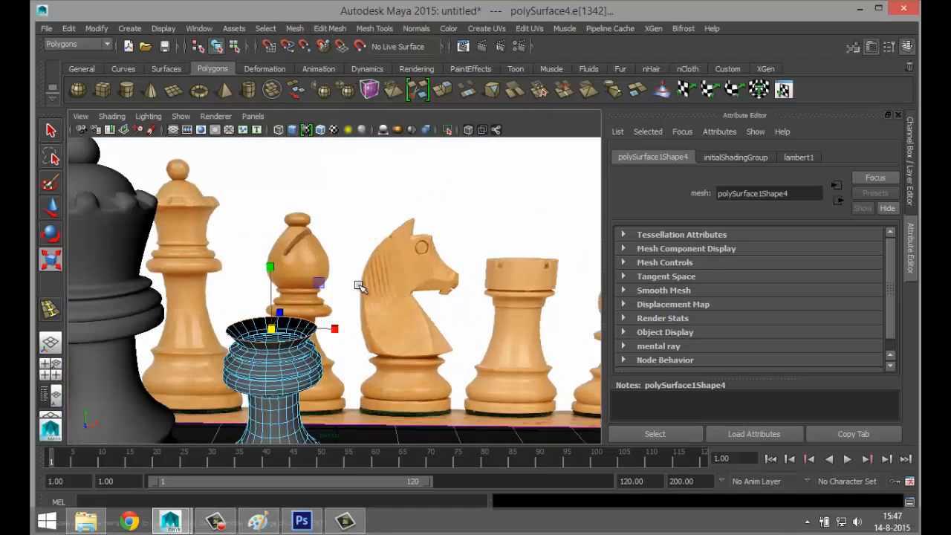
{"action": "mouse_move", "coordinate": [363, 287]}
{"action": "left_mouse_down", "text": "alt"}
{"action": "mouse_move", "coordinate": [380, 240]}
{"action": "mouse_move", "coordinate": [373, 280]}
{"action": "left_mouse_up", "text": "alt"}
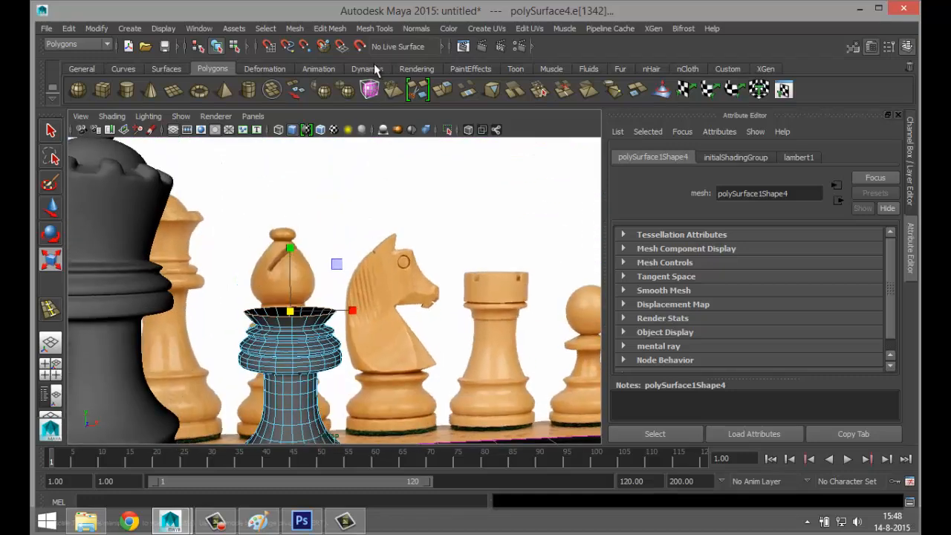
{"action": "left_click", "coordinate": [329, 28]}
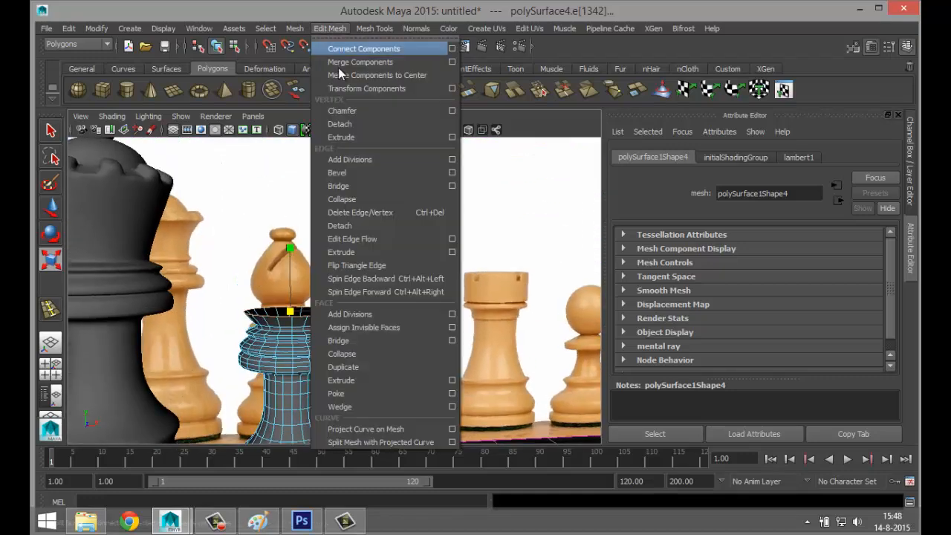
{"action": "left_click", "coordinate": [360, 252]}
{"action": "key", "text": "w"}
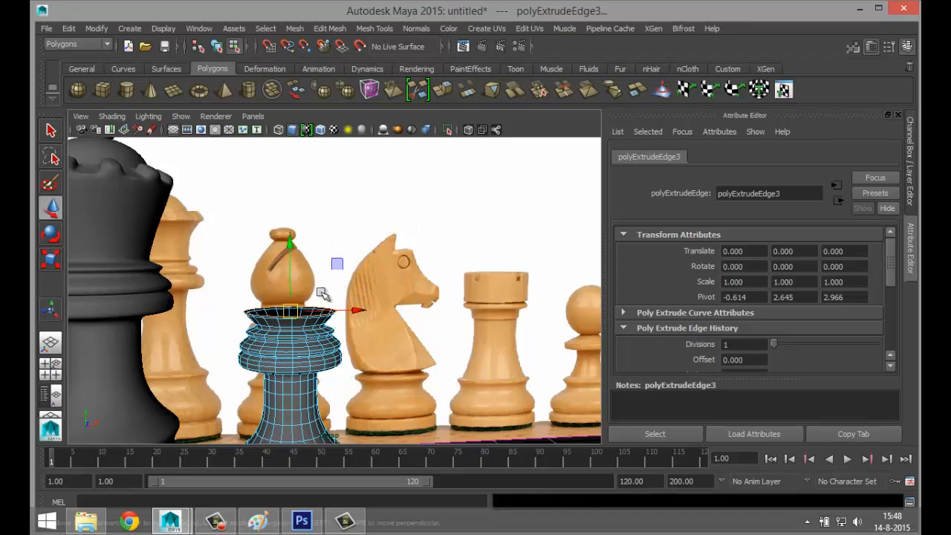
{"action": "left_click_drag", "start_coordinate": [290, 243], "coordinate": [290, 234]}
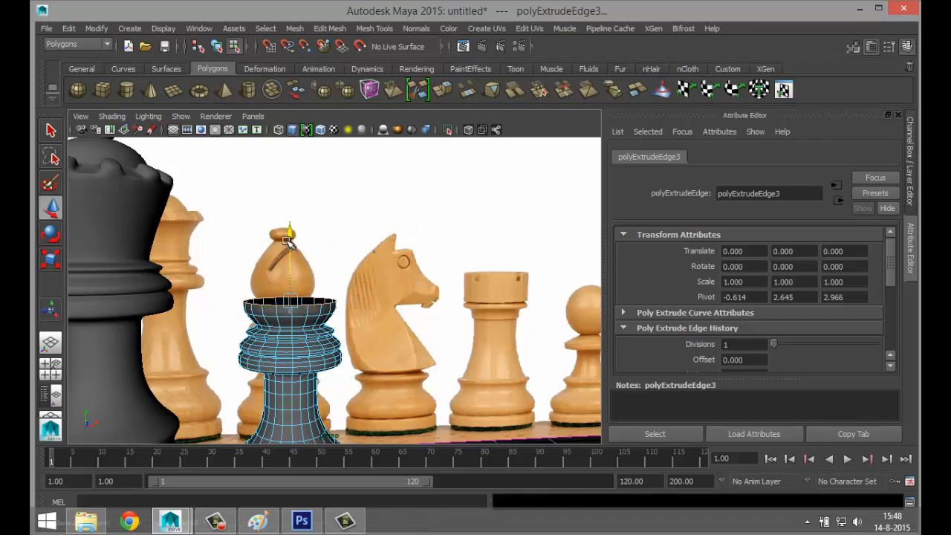
- Raise the extruded loop slightly in the front view and scale it outward to match the bishop head's outline
{"action": "left_click", "coordinate": [50, 368]}
{"action": "key", "text": "space"}
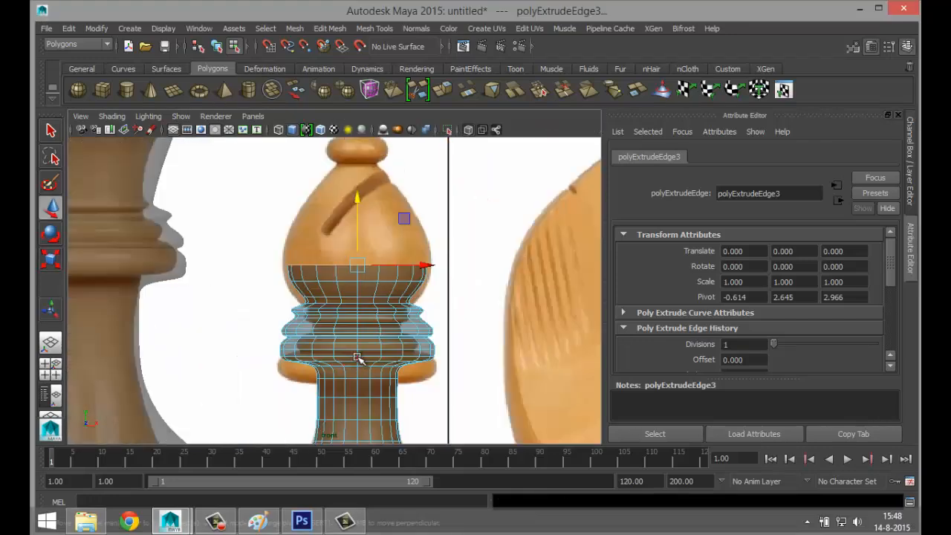
{"action": "left_click_drag", "start_coordinate": [366, 206], "coordinate": [366, 202]}
{"action": "key", "text": "r"}
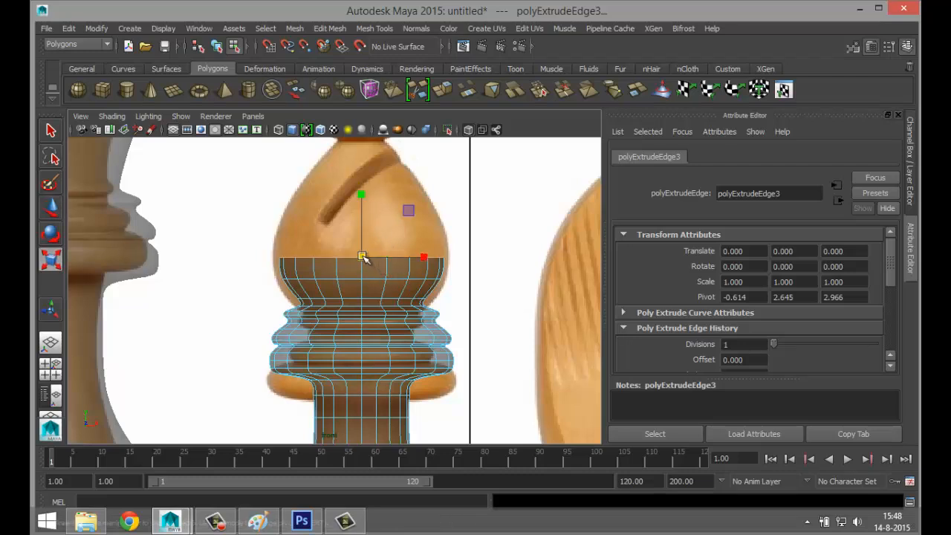
{"action": "left_click_drag", "start_coordinate": [363, 255], "coordinate": [372, 259]}
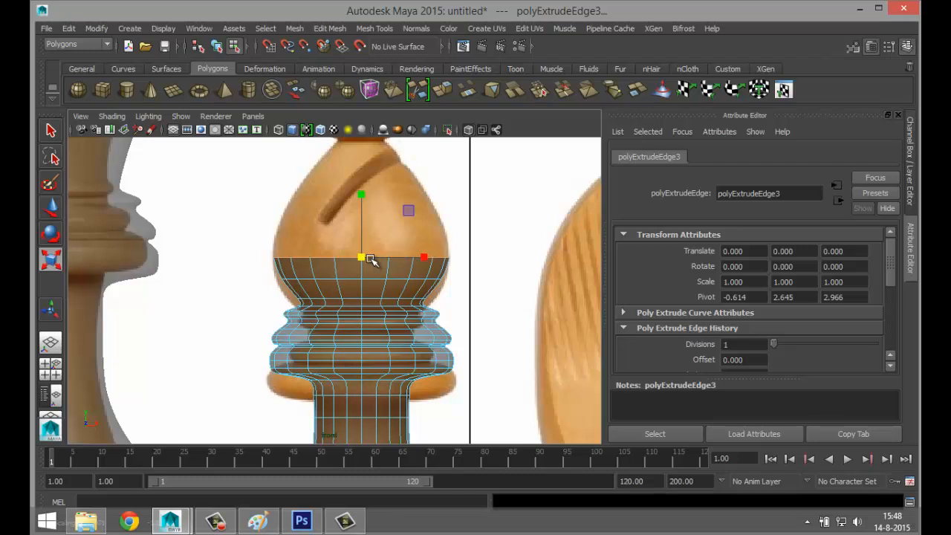
- Extrude the bishop's open top edge loop upward twice, scaling the new loops inward to follow the reference head's widest part
{"action": "right_click_drag", "start_coordinate": [372, 259], "coordinate": [366, 241], "text": "shift"}
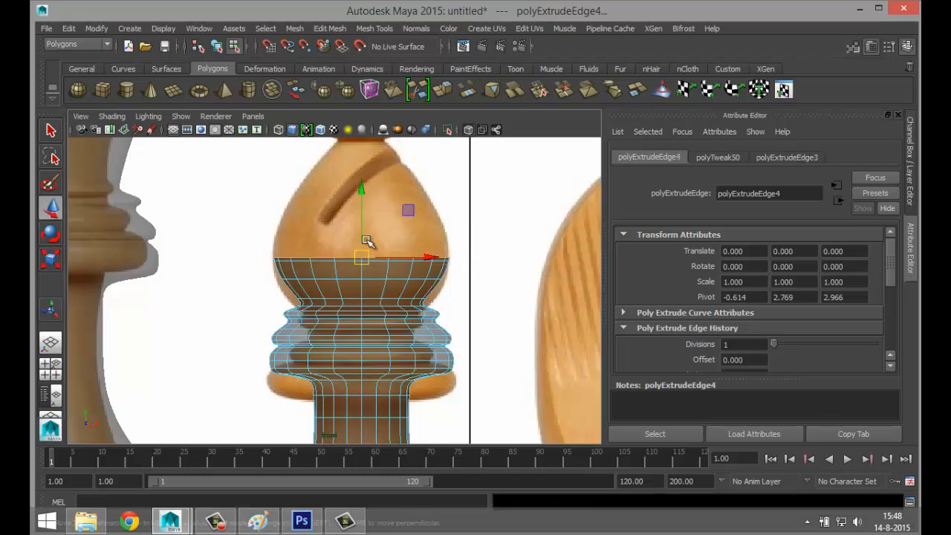
{"action": "left_click_drag", "start_coordinate": [363, 218], "coordinate": [360, 196]}
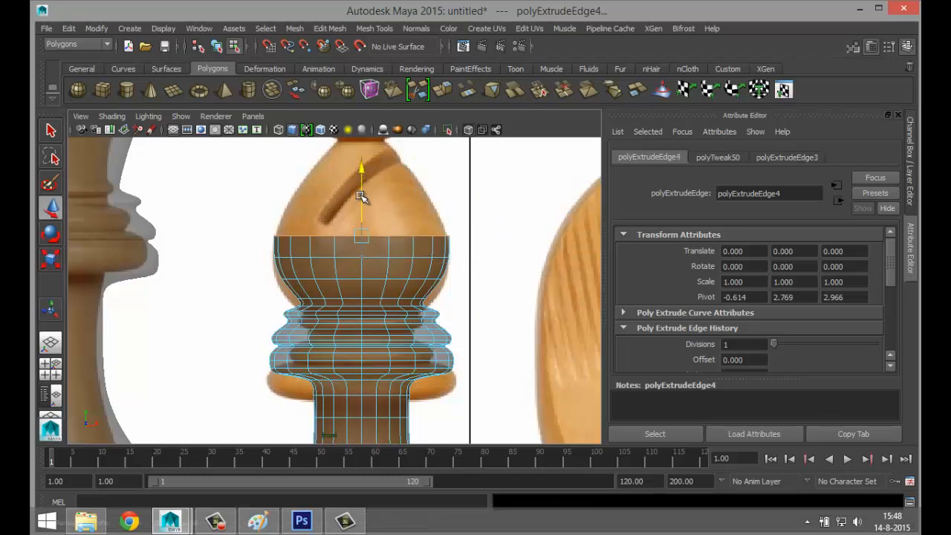
{"action": "key", "text": "r"}
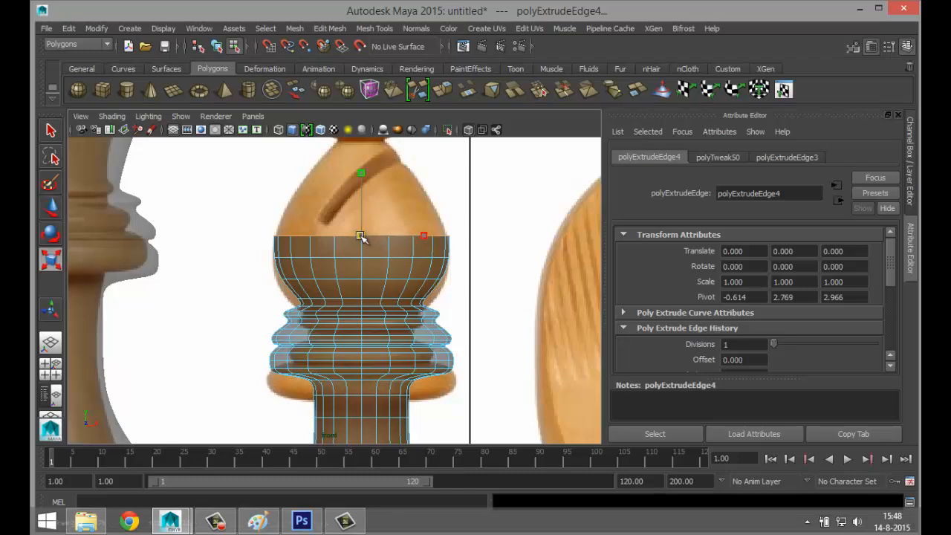
{"action": "key", "text": "g"}
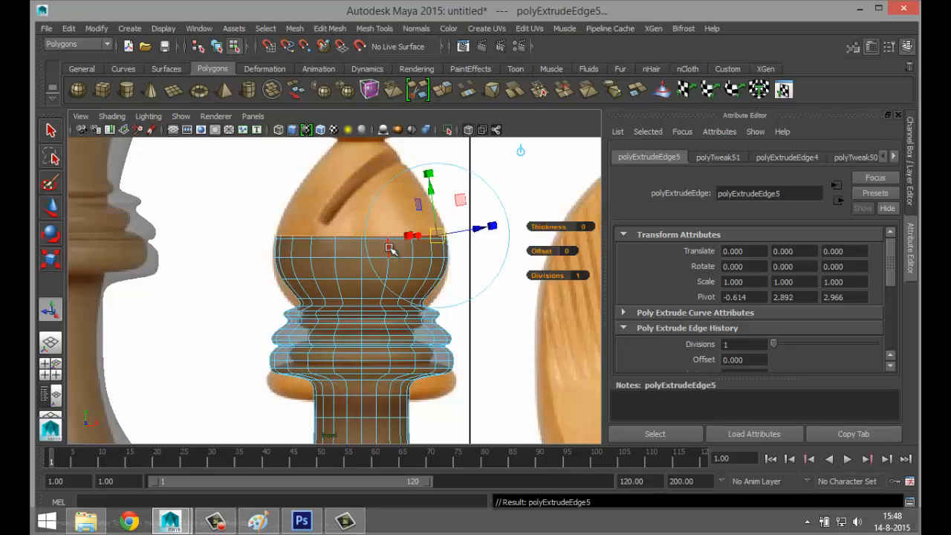
{"action": "key", "text": "w"}
{"action": "left_click_drag", "start_coordinate": [360, 169], "coordinate": [362, 140]}
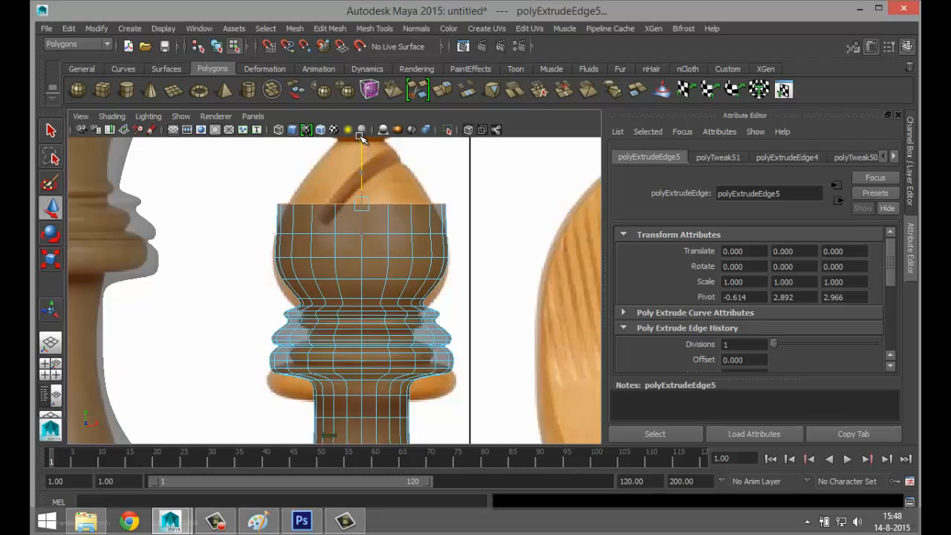
{"action": "key", "text": "r"}
{"action": "left_click_drag", "start_coordinate": [364, 206], "coordinate": [349, 179]}
- Extrude two more rings upward from the head's open edge, narrowing each to match the tapering outline below the neck
{"action": "key", "text": "g"}
{"action": "key", "text": "w"}
{"action": "key", "text": "r"}
{"action": "middle_click_drag", "start_coordinate": [369, 193], "coordinate": [362, 293], "text": "alt"}
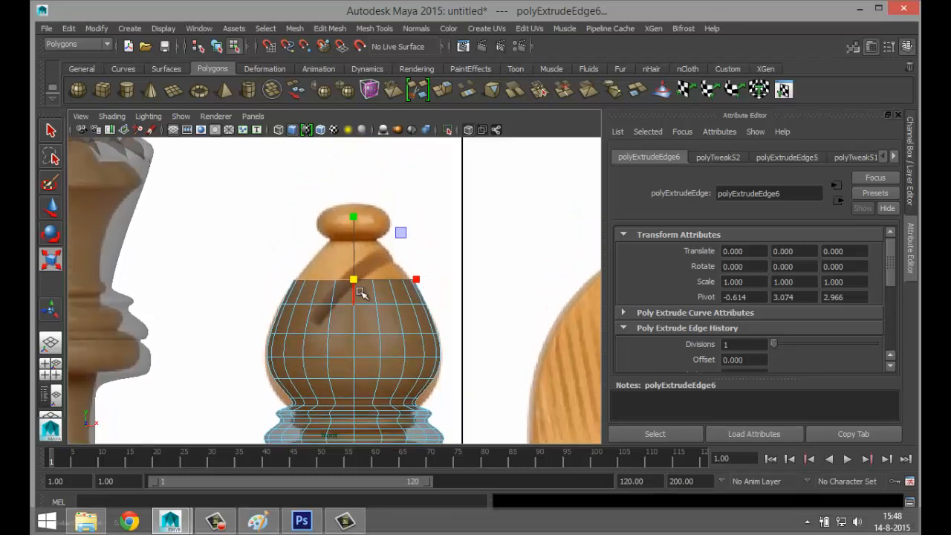
{"action": "key", "text": "ctrl+e"}
{"action": "key", "text": "w"}
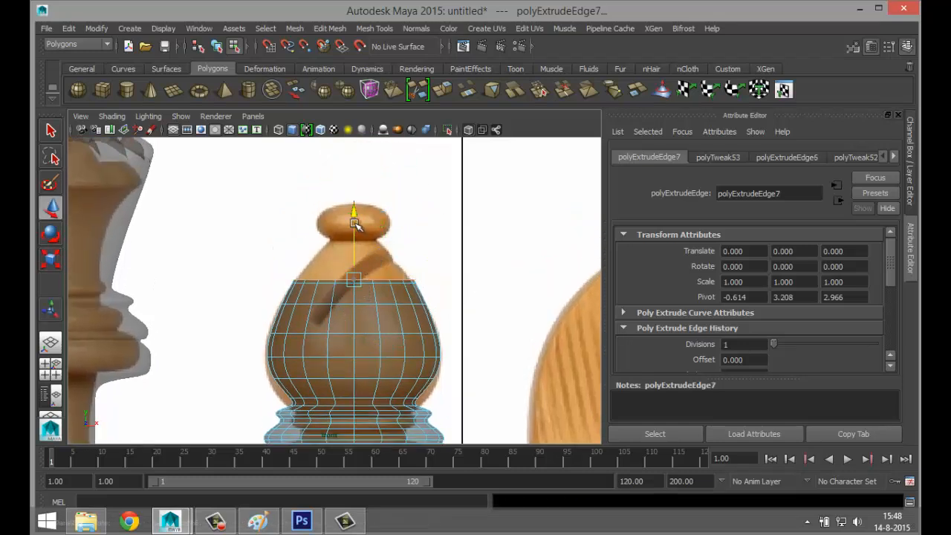
{"action": "left_click_drag", "start_coordinate": [357, 218], "coordinate": [356, 201]}
{"action": "key", "text": "r"}
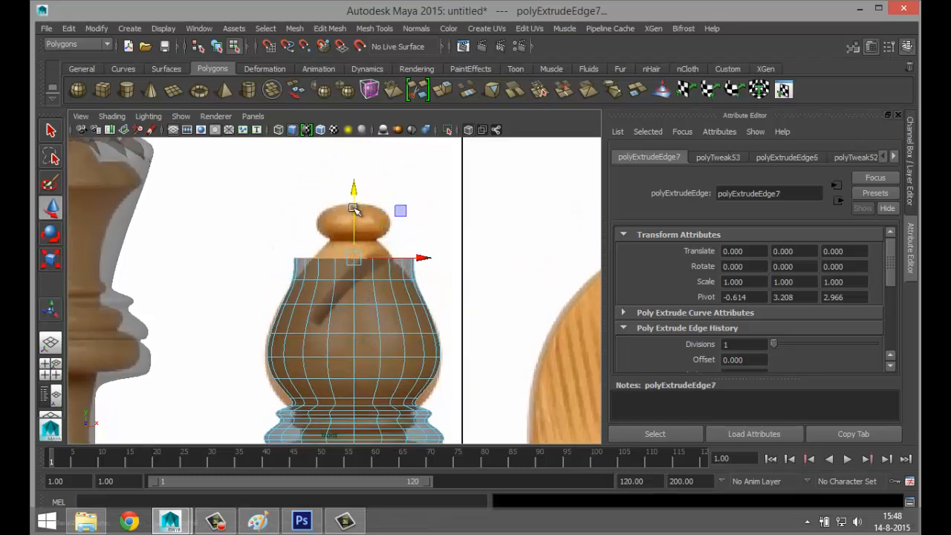
{"action": "left_click_drag", "start_coordinate": [354, 255], "coordinate": [329, 261]}
- Extrude the open loop up to the base of the bishop's knob and scale it inward to the neck width
{"action": "key", "text": "ctrl+e"}
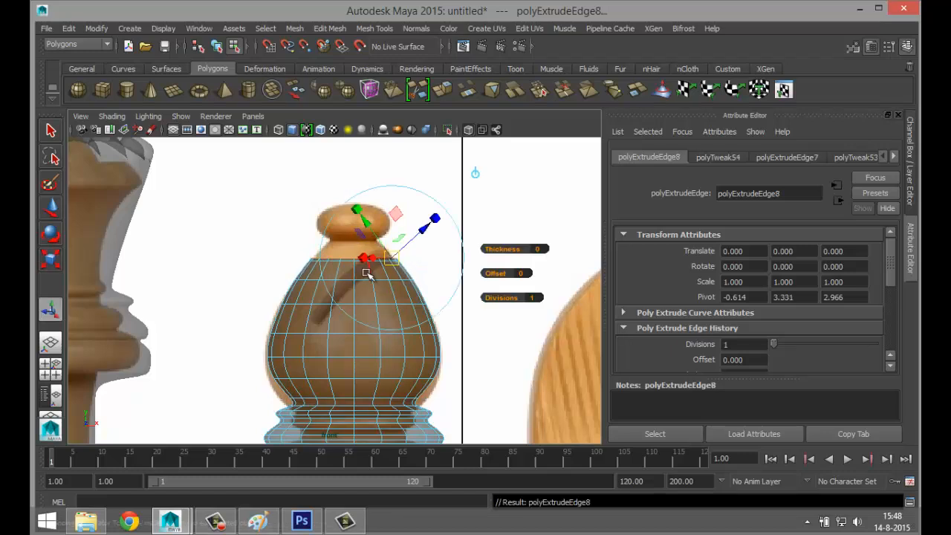
{"action": "key", "text": "w"}
{"action": "left_click", "coordinate": [357, 209]}
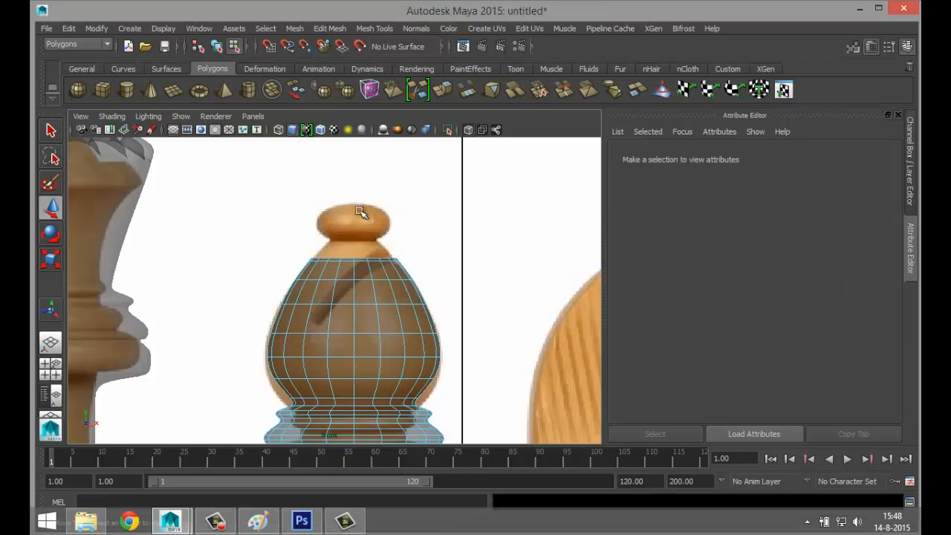
{"action": "double_click", "coordinate": [365, 260]}
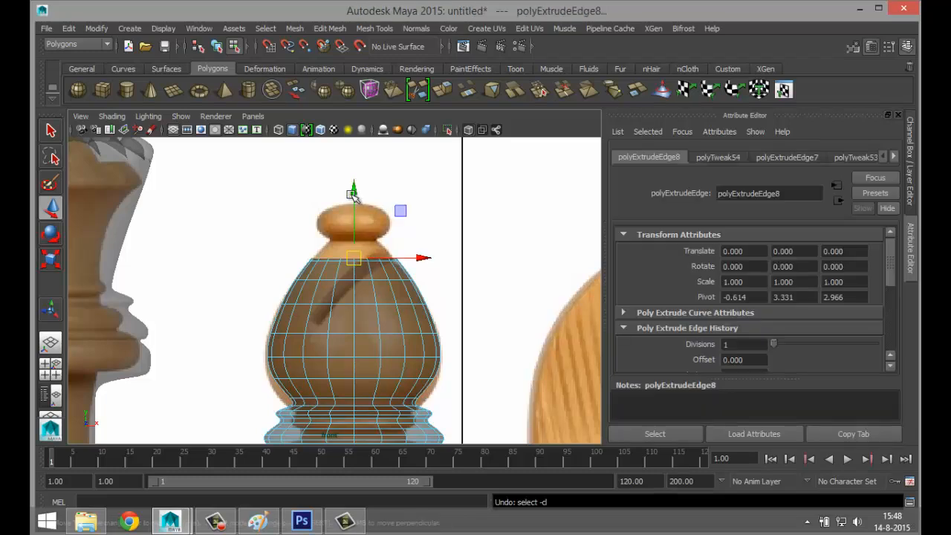
{"action": "left_click_drag", "start_coordinate": [354, 198], "coordinate": [355, 169]}
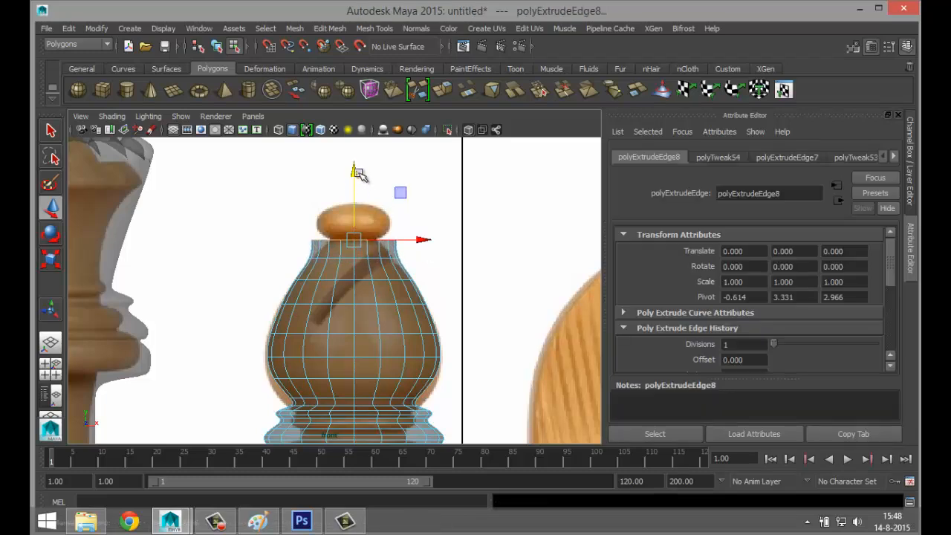
{"action": "key", "text": "r"}
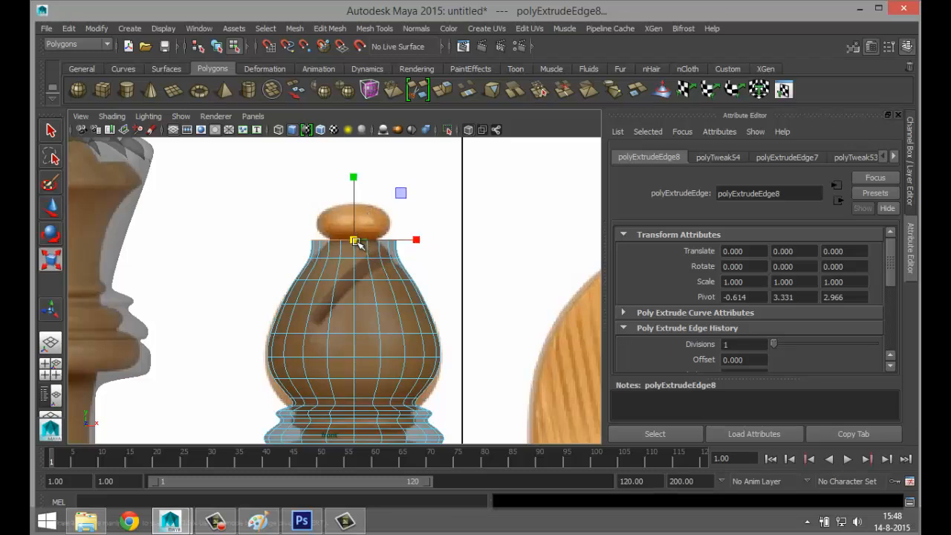
{"action": "left_click_drag", "start_coordinate": [354, 239], "coordinate": [332, 239]}
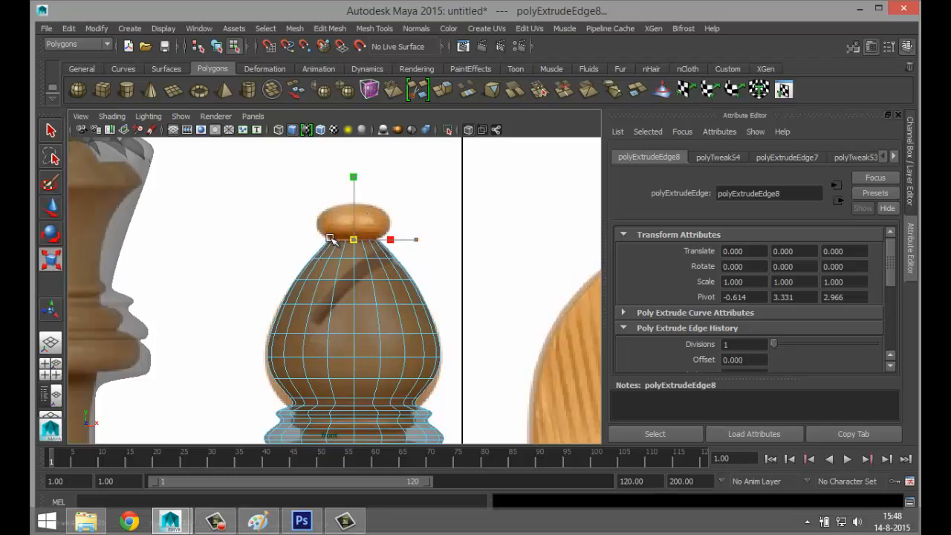
- Extrude the neck loop slightly upward and scale it outward to start the underside of the knob
{"action": "scroll", "coordinate": [349, 262], "scroll_direction": "up", "scroll_amount": 2}
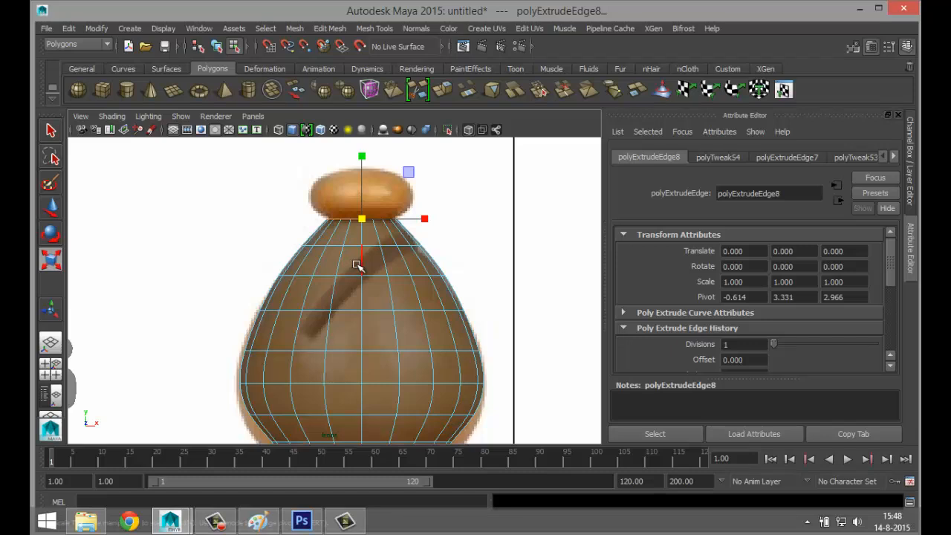
{"action": "key", "text": "ctrl+e"}
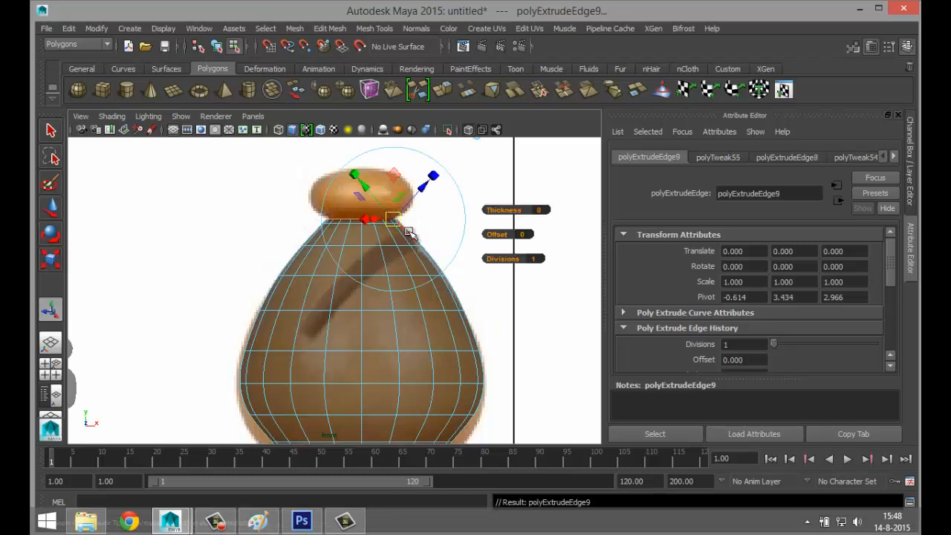
{"action": "key", "text": "w"}
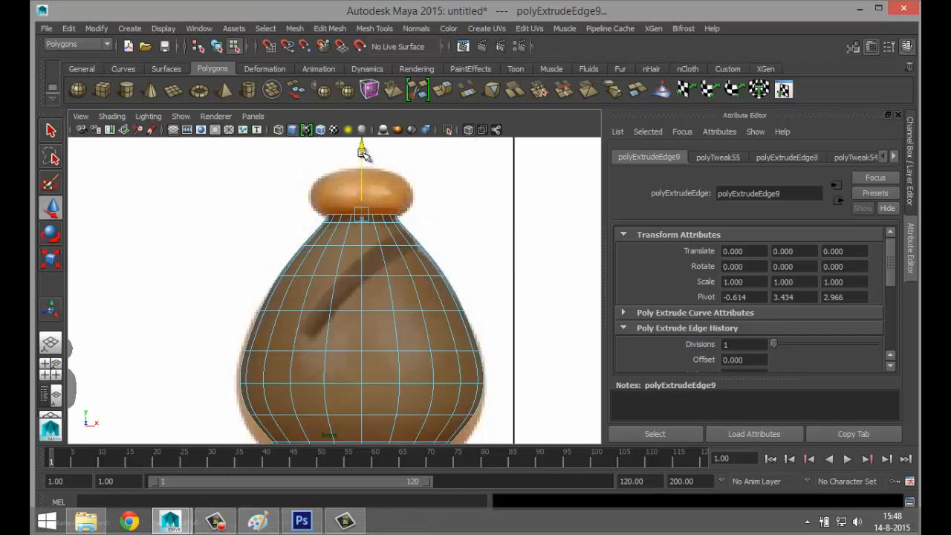
{"action": "key", "text": "r"}
{"action": "left_click_drag", "start_coordinate": [365, 215], "coordinate": [384, 217]}
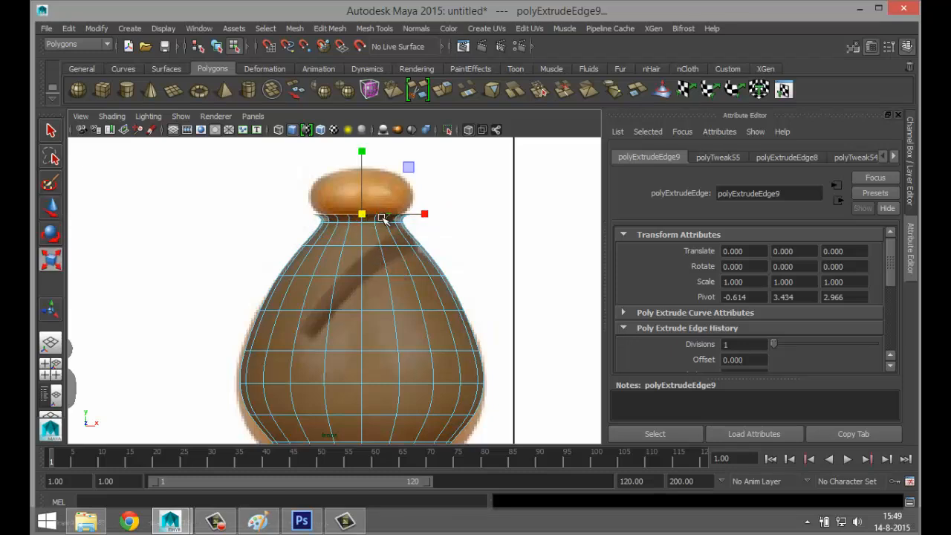
- Extrude the loop again, raise it and widen it to match the lower curve of the knob
{"action": "key", "text": "ctrl+e"}
{"action": "key", "text": "w"}
{"action": "left_click_drag", "start_coordinate": [361, 151], "coordinate": [363, 142]}
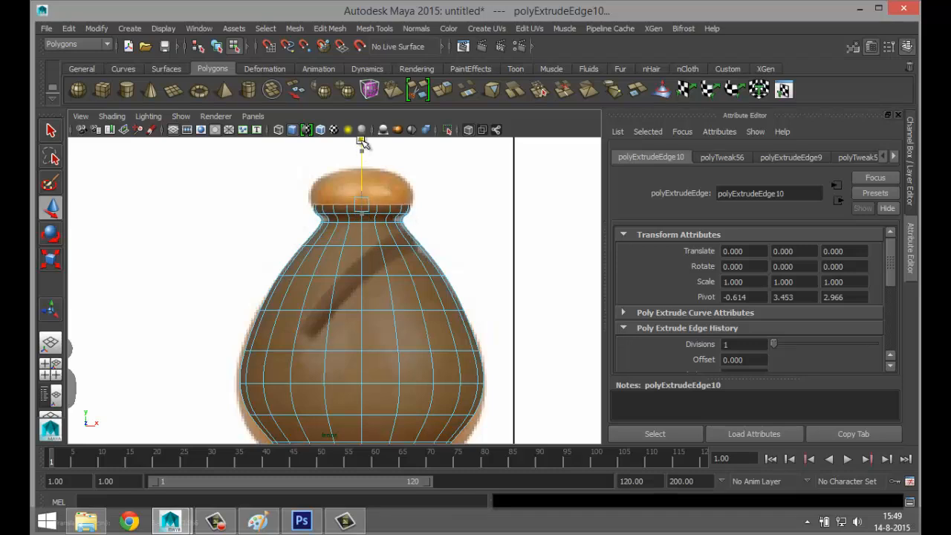
{"action": "key", "text": "r"}
{"action": "left_click_drag", "start_coordinate": [361, 200], "coordinate": [366, 203]}
- Extrude two rings upward through the knob's widest part and scale the upper one inward to round it
{"action": "key", "text": "ctrl+e"}
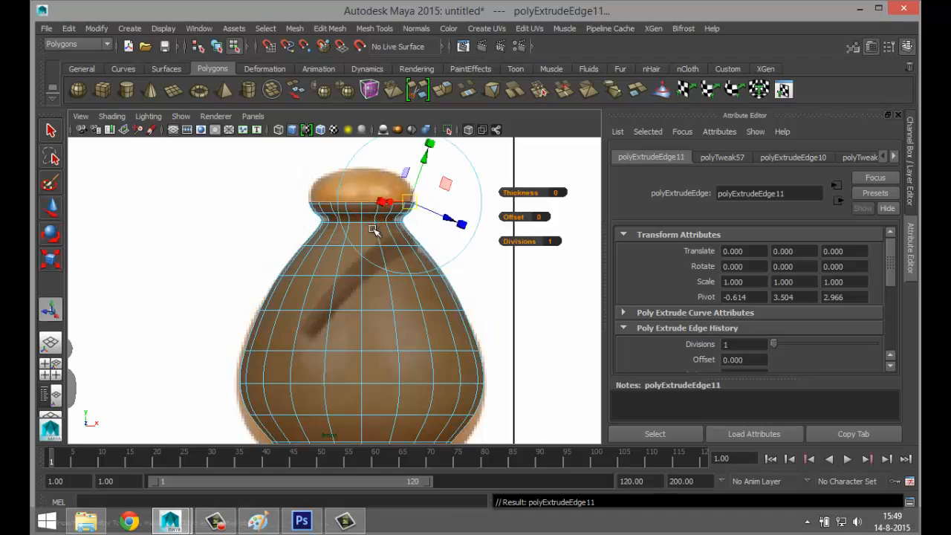
{"action": "key", "text": "w"}
{"action": "left_click_drag", "start_coordinate": [361, 163], "coordinate": [365, 149]}
{"action": "key", "text": "ctrl+e"}
{"action": "key", "text": "w"}
{"action": "key", "text": "r"}
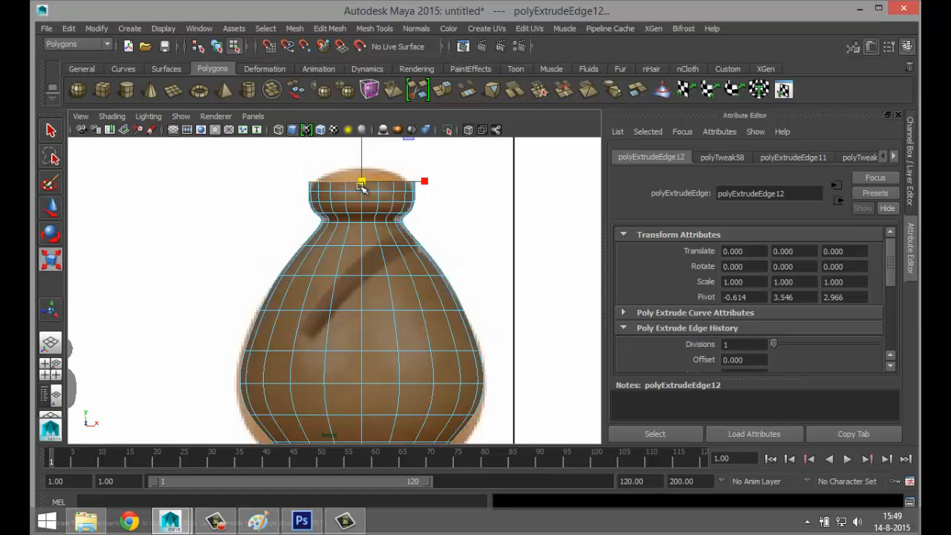
{"action": "left_click", "coordinate": [360, 182]}
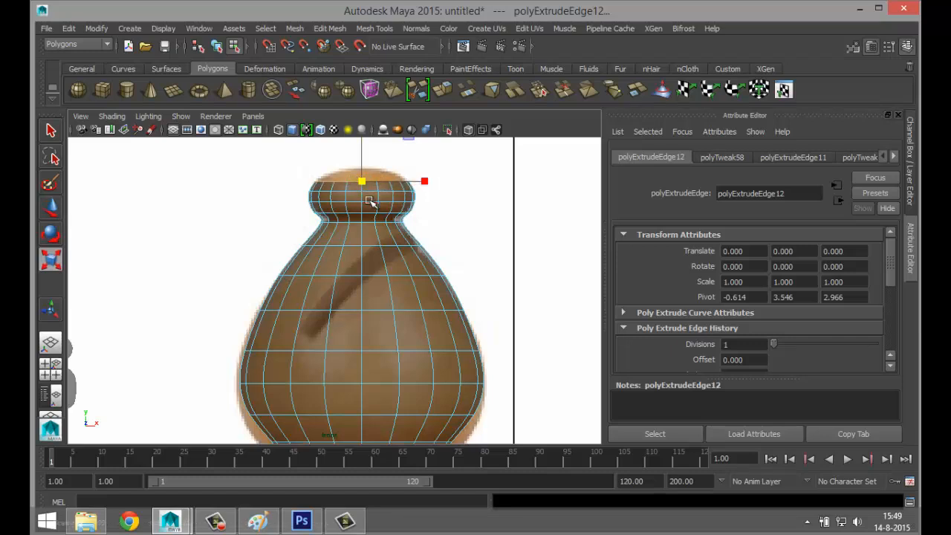
- Extrude the loop up to the top of the knob and scale it inward to match the reference
{"action": "key", "text": "ctrl+e"}
{"action": "key", "text": "w"}
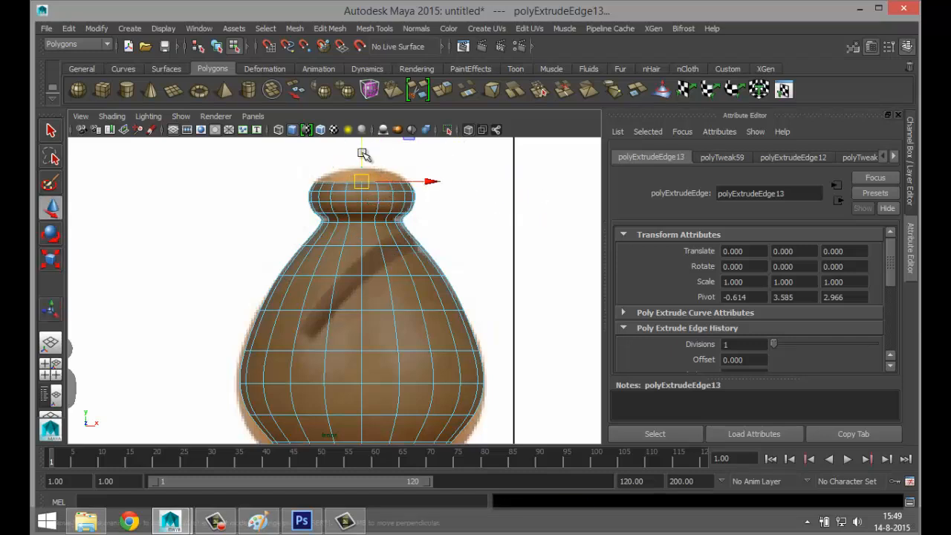
{"action": "left_click_drag", "start_coordinate": [363, 154], "coordinate": [364, 146]}
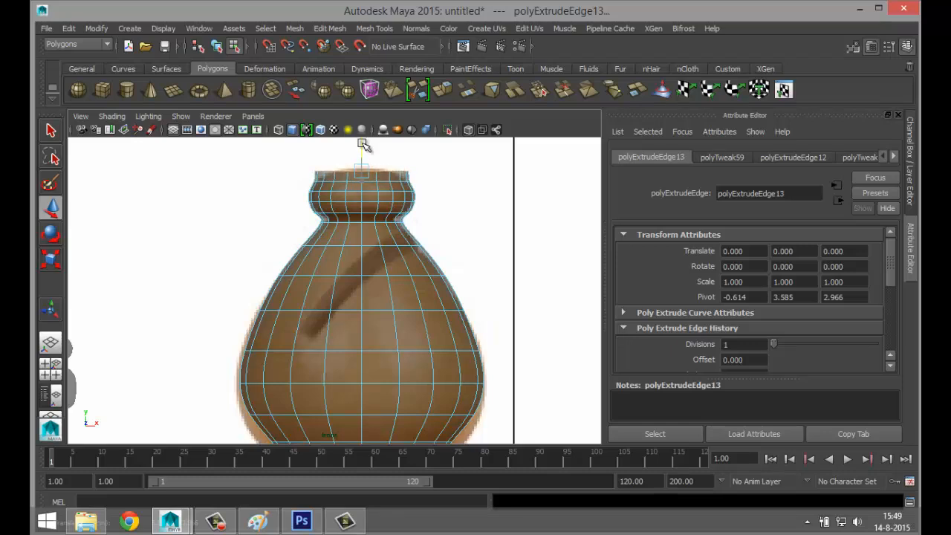
{"action": "key", "text": "r"}
{"action": "left_click_drag", "start_coordinate": [364, 171], "coordinate": [340, 183]}
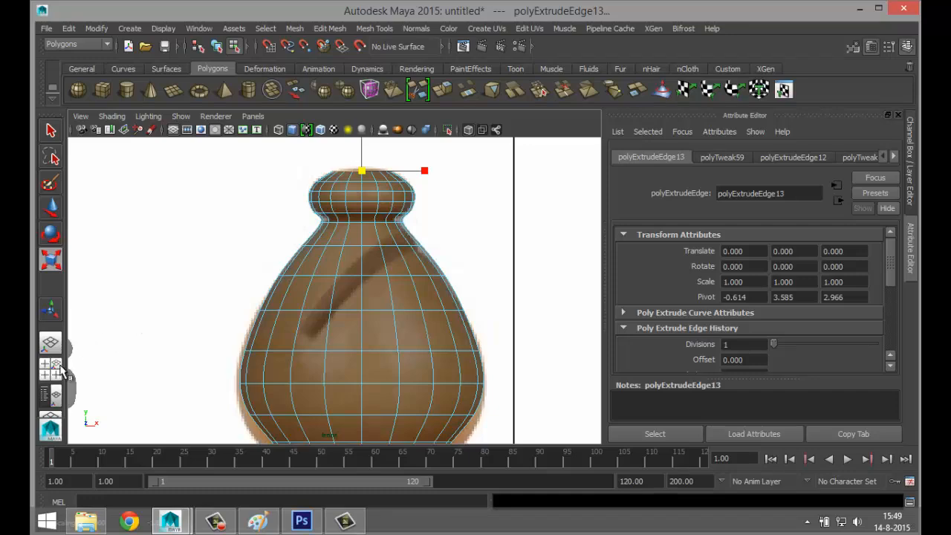
- Close the open hole on top of the bishop's knob with Fill Hole in the perspective view
{"action": "key", "text": "space"}
{"action": "key", "text": "space"}
{"action": "scroll", "coordinate": [418, 234], "scroll_direction": "up", "scroll_amount": 4}
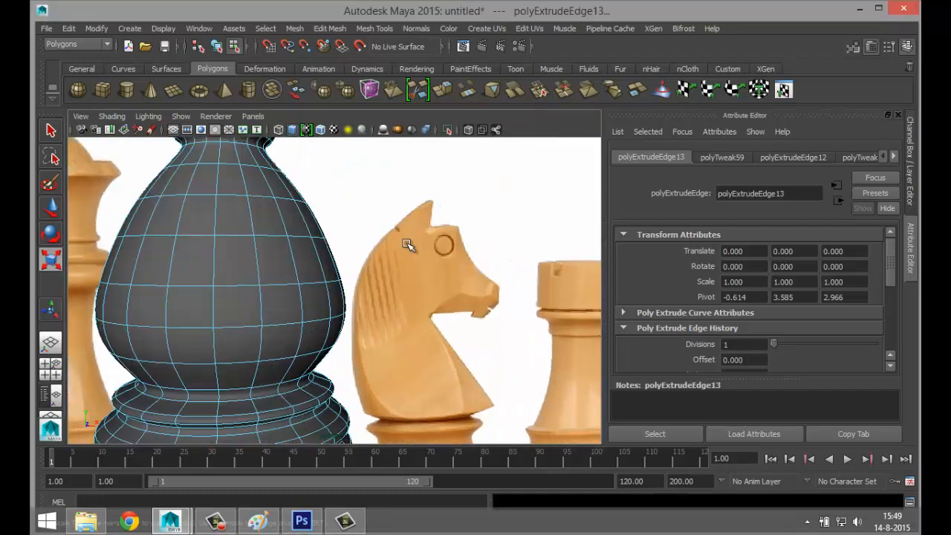
{"action": "mouse_move", "coordinate": [403, 247]}
{"action": "left_mouse_down", "text": "alt"}
{"action": "mouse_move", "coordinate": [416, 285]}
{"action": "mouse_move", "coordinate": [410, 252]}
{"action": "left_mouse_up", "text": "alt"}
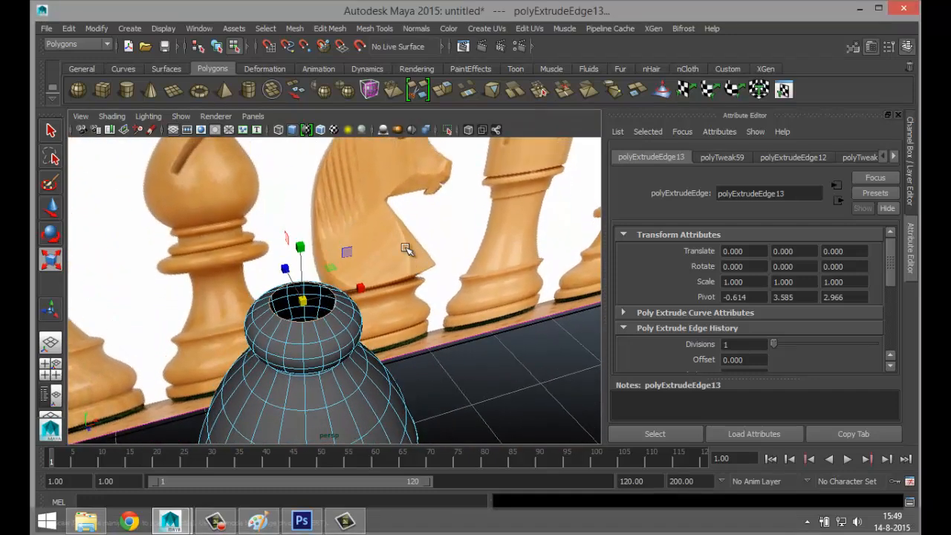
{"action": "left_click", "coordinate": [295, 30]}
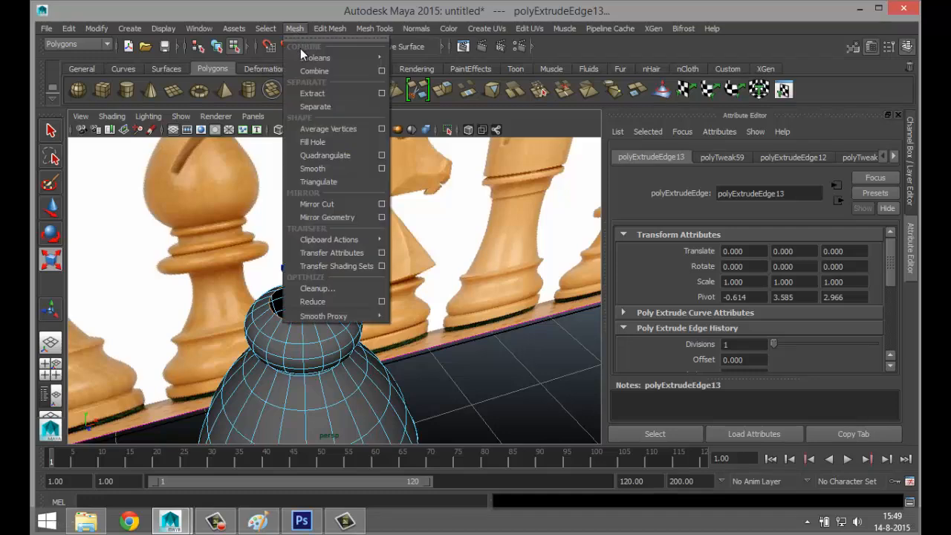
{"action": "left_click", "coordinate": [322, 141]}
- Examine the closed bishop in perspective beside the king, the queen and the reference image
{"action": "scroll", "coordinate": [375, 253], "scroll_direction": "down", "scroll_amount": 3}
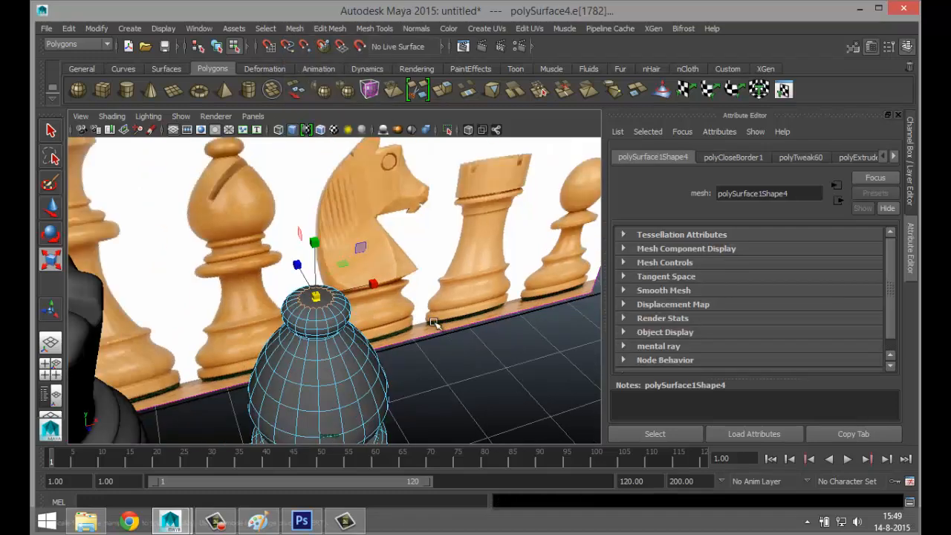
{"action": "left_click", "coordinate": [457, 341]}
{"action": "scroll", "coordinate": [456, 353], "scroll_direction": "down", "scroll_amount": 2}
{"action": "left_click_drag", "start_coordinate": [456, 353], "coordinate": [332, 272], "text": "alt"}
{"action": "scroll", "coordinate": [328, 254], "scroll_direction": "down", "scroll_amount": 4}
{"action": "left_click_drag", "start_coordinate": [436, 346], "coordinate": [418, 308], "text": "alt"}
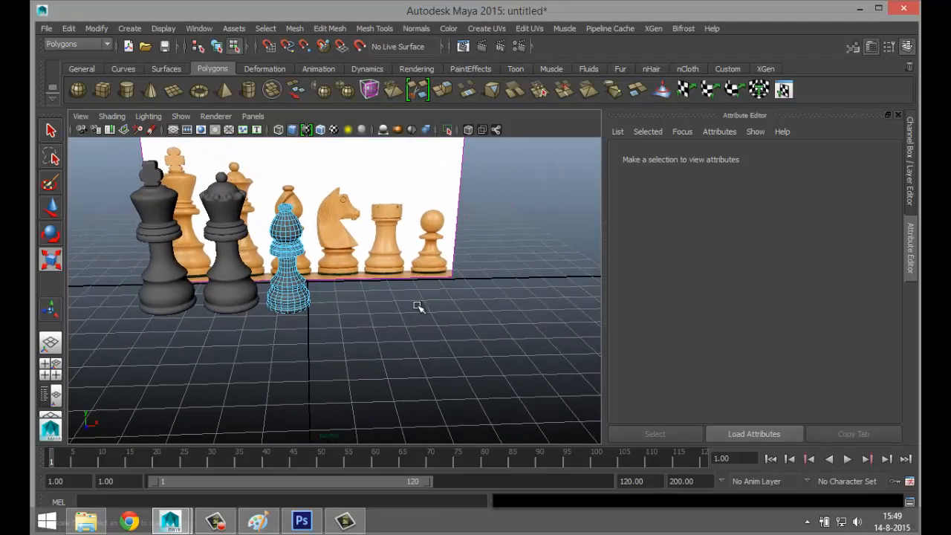
{"action": "scroll", "coordinate": [419, 307], "scroll_direction": "down", "scroll_amount": 2}
{"action": "left_click_drag", "start_coordinate": [388, 340], "coordinate": [136, 206], "text": "alt"}
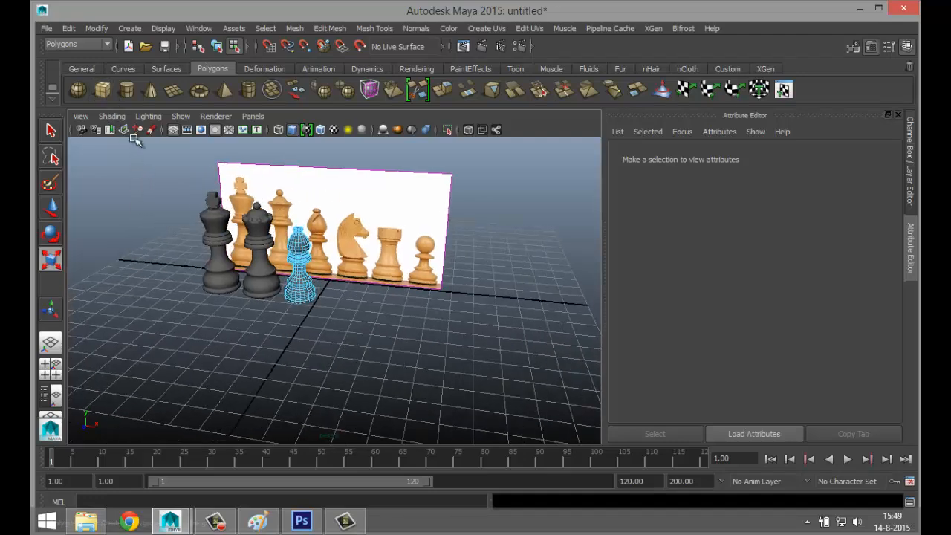
- Create a thin upright polygon cube and move it over the bishop's head in the front view, at about X -0.343, Y 3.680
{"action": "left_click", "coordinate": [102, 89]}
{"action": "left_click_drag", "start_coordinate": [321, 398], "coordinate": [344, 327]}
{"action": "left_click", "coordinate": [50, 369]}
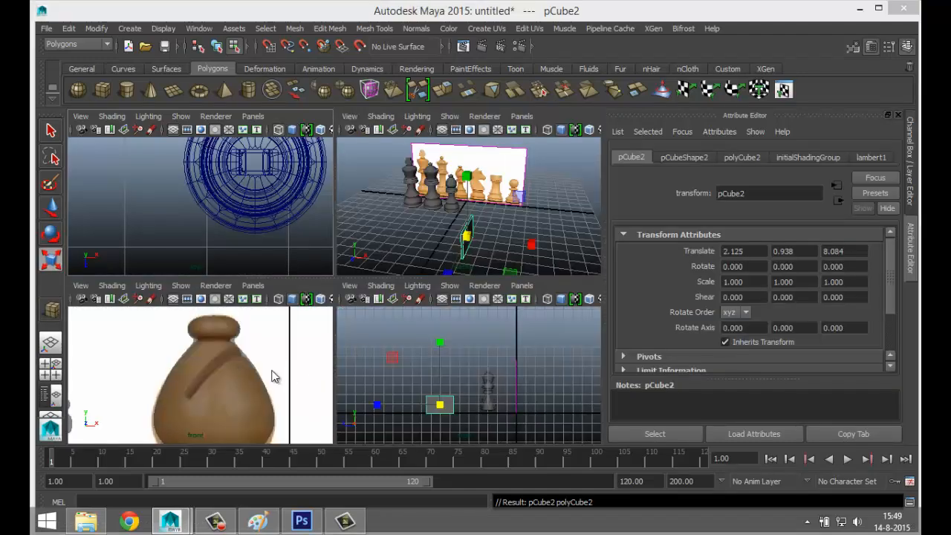
{"action": "key", "text": "space"}
{"action": "key", "text": "w"}
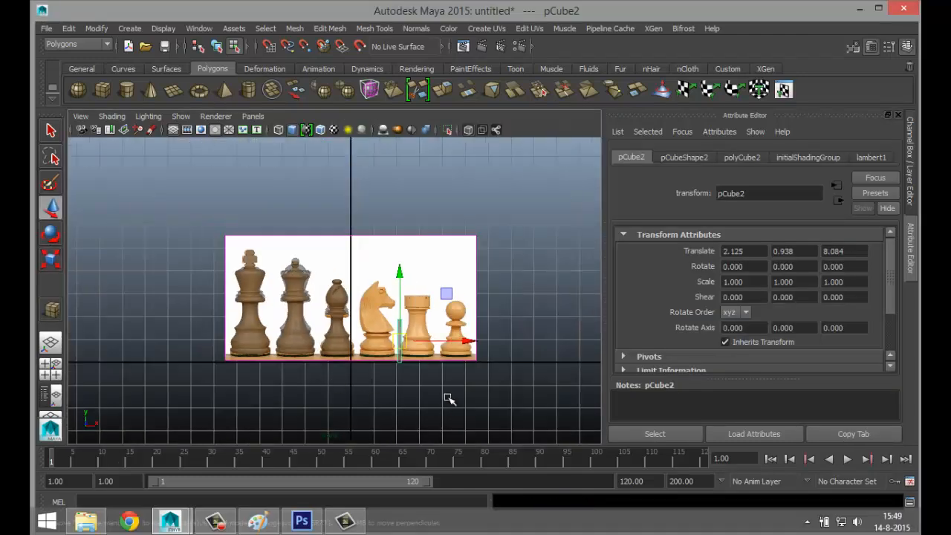
{"action": "left_click_drag", "start_coordinate": [401, 294], "coordinate": [403, 212]}
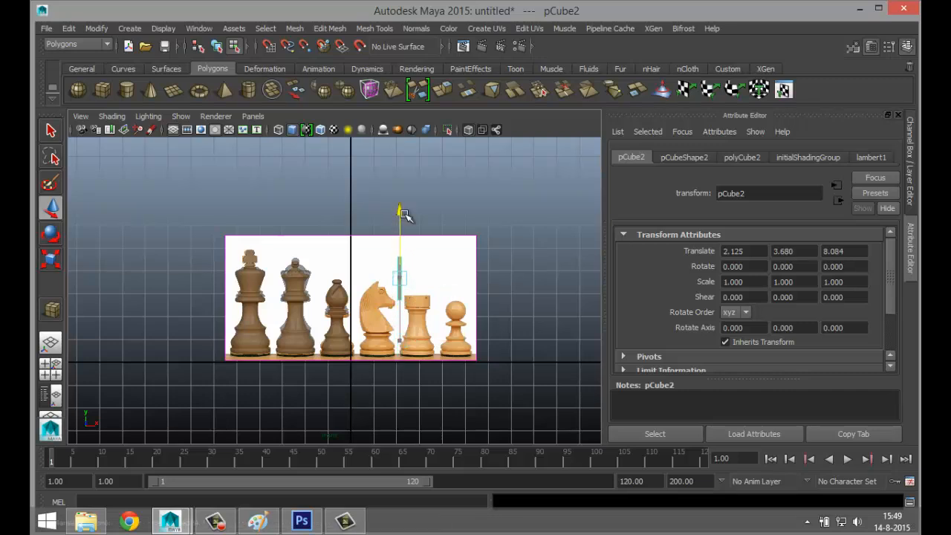
{"action": "left_click_drag", "start_coordinate": [464, 278], "coordinate": [415, 276]}
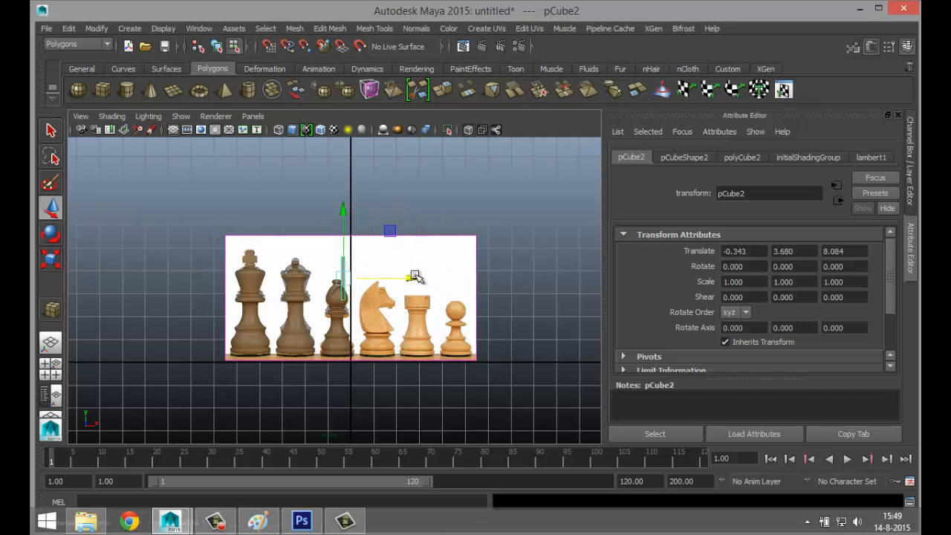
- Narrow the cube to X scale 0.428, rotate it to Z -48.361, and move it over the slot at X -0.136, Y 3.607
{"action": "scroll", "coordinate": [414, 276], "scroll_direction": "up", "scroll_amount": 3}
{"action": "scroll", "coordinate": [409, 289], "scroll_direction": "down", "scroll_amount": 3}
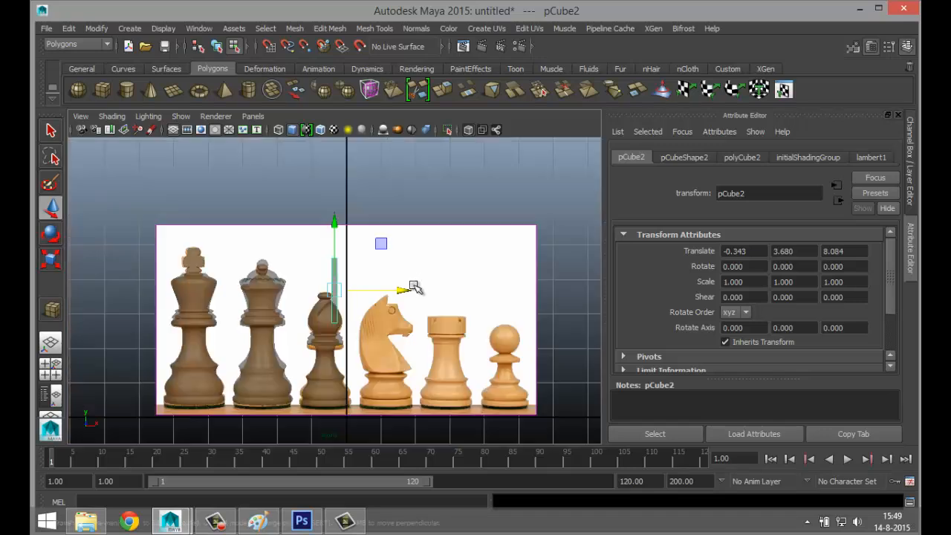
{"action": "scroll", "coordinate": [405, 294], "scroll_direction": "up", "scroll_amount": 3}
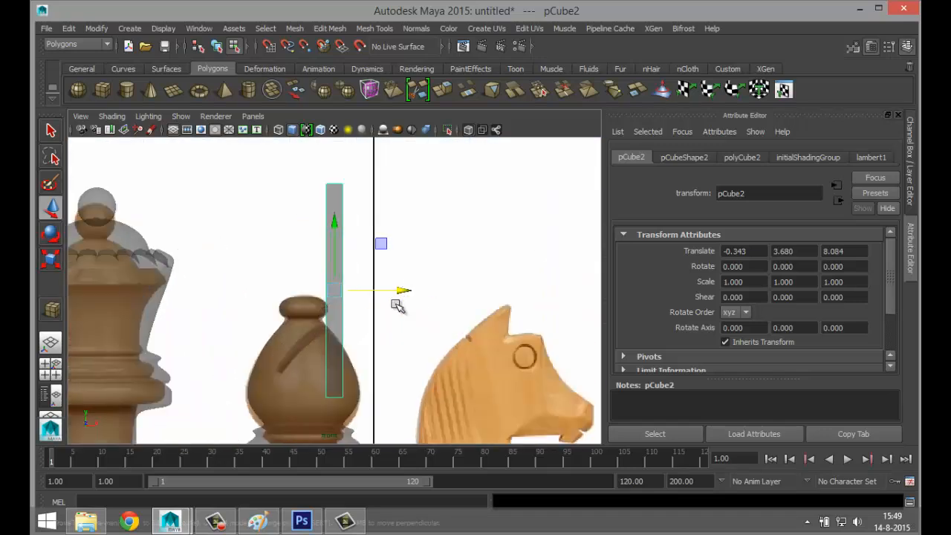
{"action": "key", "text": "r"}
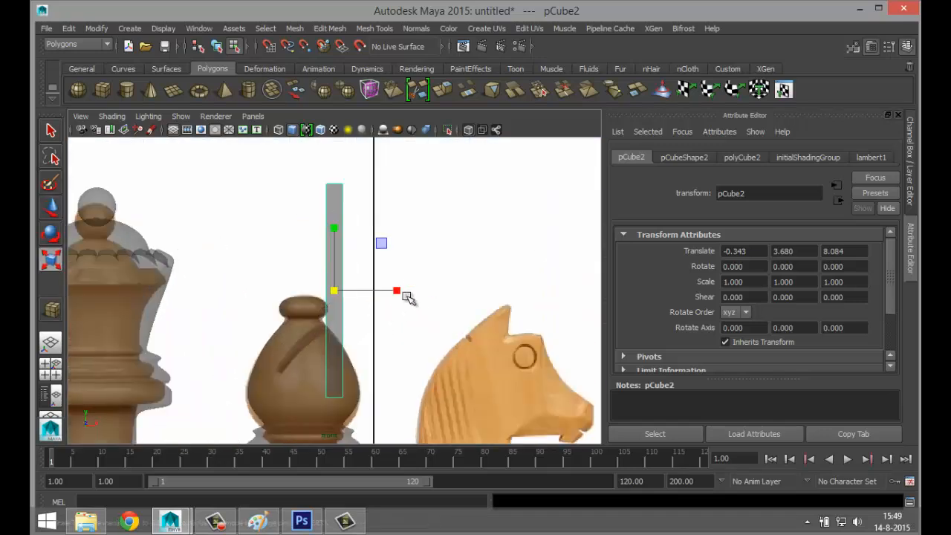
{"action": "left_click_drag", "start_coordinate": [399, 292], "coordinate": [385, 346]}
{"action": "key", "text": "e"}
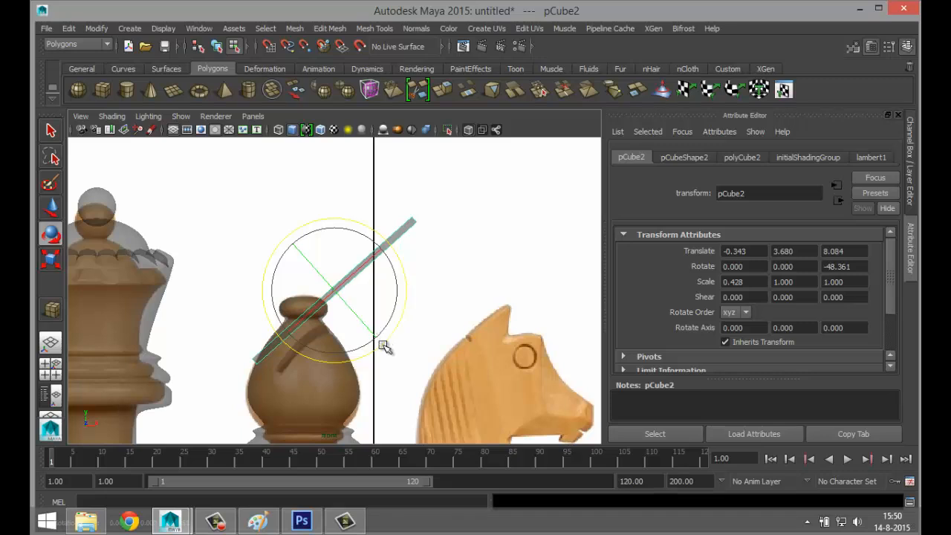
{"action": "key", "text": "w"}
{"action": "left_click_drag", "start_coordinate": [330, 288], "coordinate": [362, 299]}
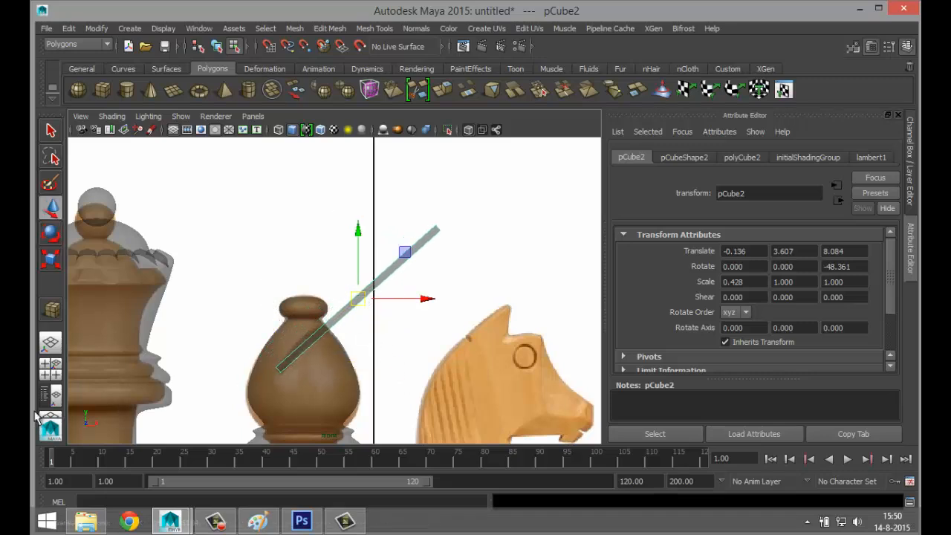
- Move the tilted cube along Z to 3.368 in the perspective view so it cuts through the bishop's head
{"action": "left_click", "coordinate": [50, 365]}
{"action": "key", "text": "space"}
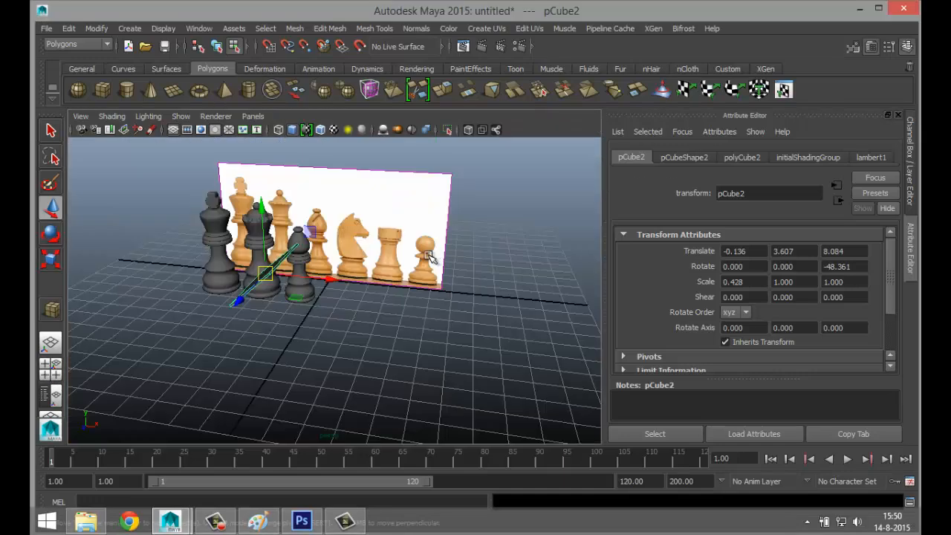
{"action": "scroll", "coordinate": [416, 277], "scroll_direction": "up", "scroll_amount": 3}
{"action": "scroll", "coordinate": [427, 283], "scroll_direction": "down", "scroll_amount": 3}
{"action": "left_click_drag", "start_coordinate": [478, 307], "coordinate": [366, 332], "text": "alt"}
{"action": "left_click_drag", "start_coordinate": [265, 298], "coordinate": [497, 343]}
{"action": "scroll", "coordinate": [476, 348], "scroll_direction": "up", "scroll_amount": 3}
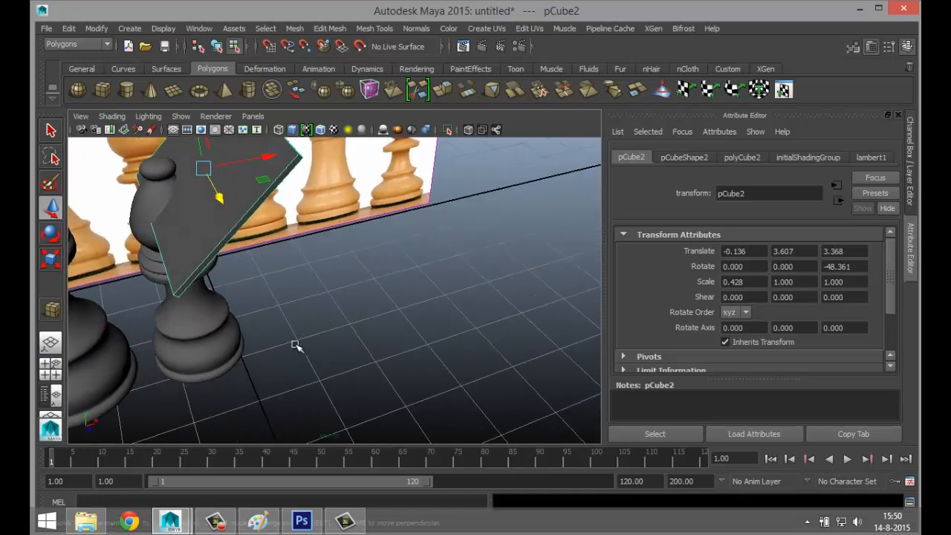
- Subtract the tilted cube from the bishop with Booleans Difference to cut the diagonal slot
{"action": "scroll", "coordinate": [282, 352], "scroll_direction": "up", "scroll_amount": 2}
{"action": "middle_click_drag", "start_coordinate": [328, 344], "coordinate": [393, 359], "text": "alt"}
{"action": "left_click", "coordinate": [173, 208]}
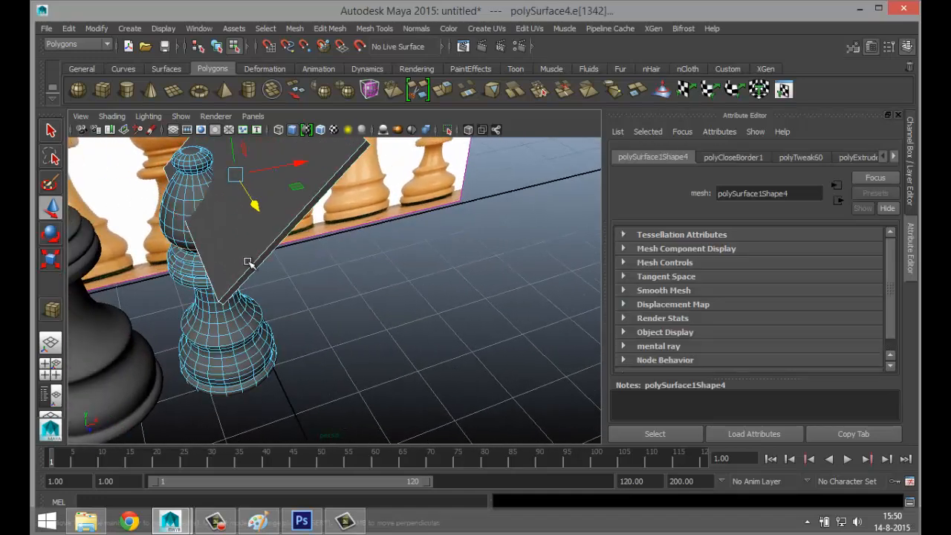
{"action": "right_click_drag", "start_coordinate": [186, 202], "coordinate": [223, 183]}
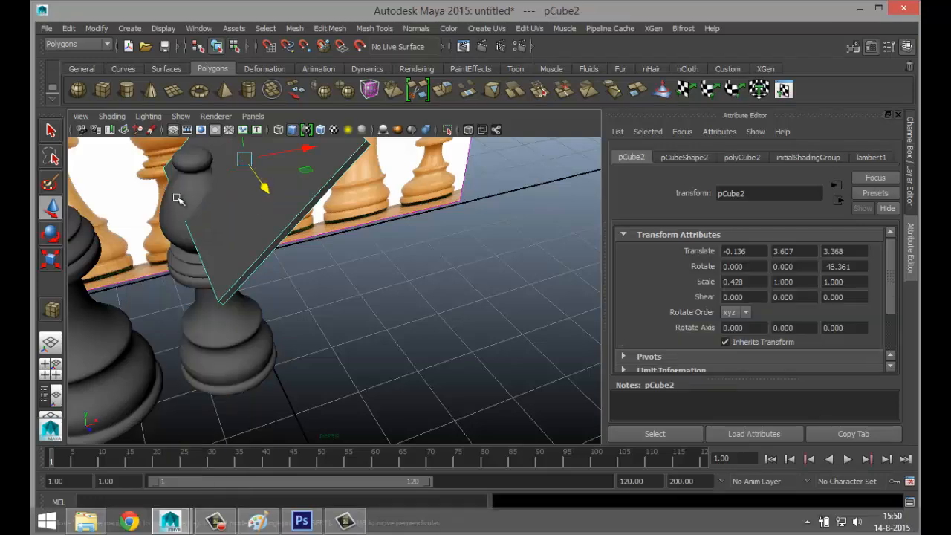
{"action": "left_click", "coordinate": [179, 206]}
{"action": "left_click", "coordinate": [287, 196], "text": "shift"}
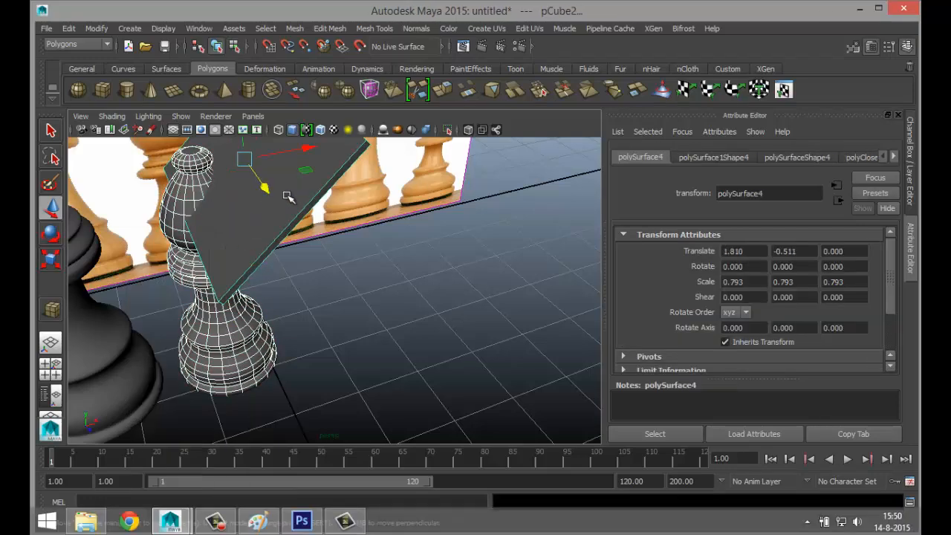
{"action": "left_click", "coordinate": [296, 29]}
{"action": "mouse_move", "coordinate": [341, 56]}
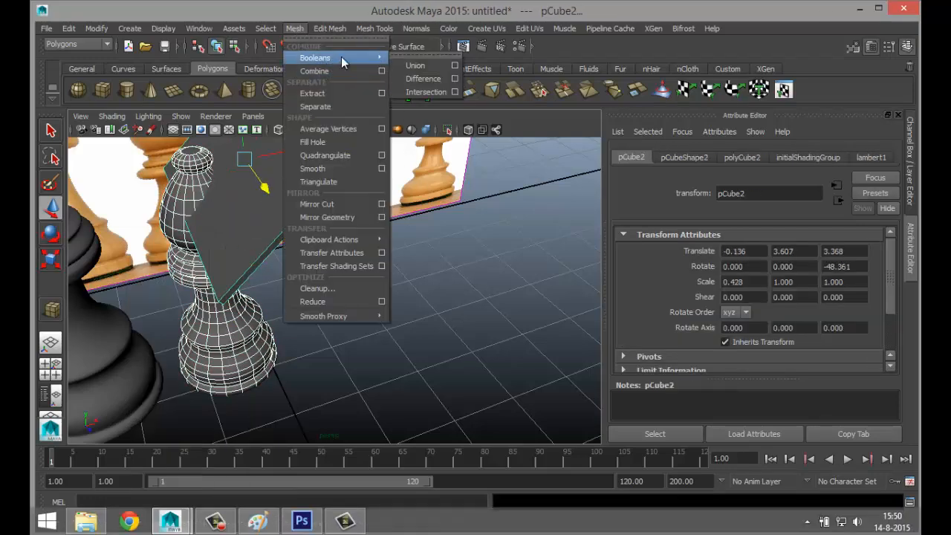
{"action": "left_click", "coordinate": [416, 79]}
{"action": "left_click", "coordinate": [429, 251]}
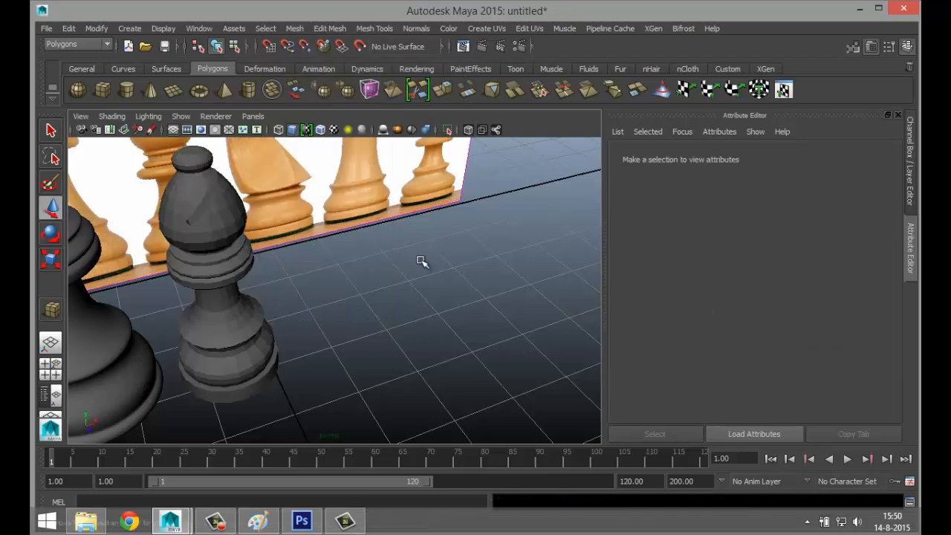
- Preview the cut bishop with smoothing and examine the diagonal slot up close
{"action": "mouse_move", "coordinate": [410, 257]}
{"action": "left_mouse_down", "text": "alt"}
{"action": "mouse_move", "coordinate": [348, 235]}
{"action": "mouse_move", "coordinate": [350, 264]}
{"action": "mouse_move", "coordinate": [267, 257]}
{"action": "mouse_move", "coordinate": [415, 263]}
{"action": "left_mouse_up", "text": "alt"}
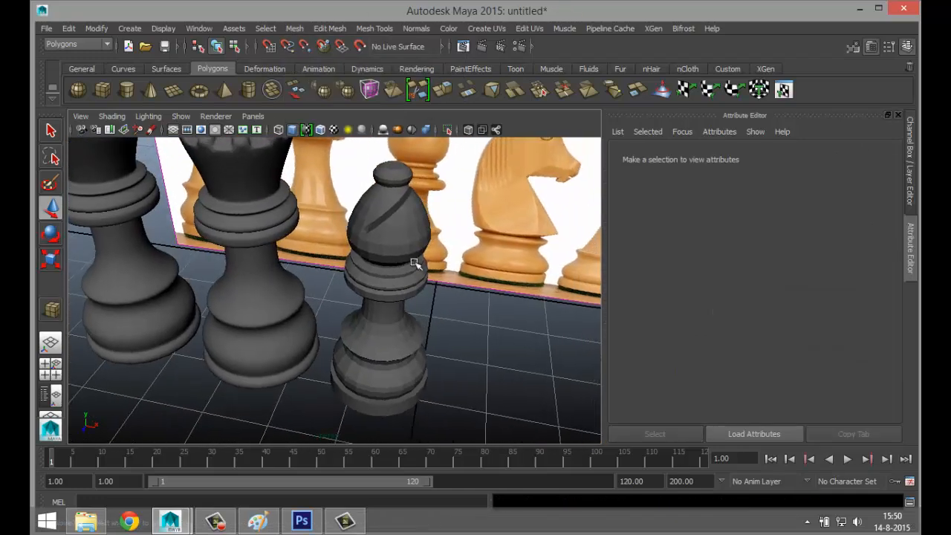
{"action": "left_click", "coordinate": [411, 238]}
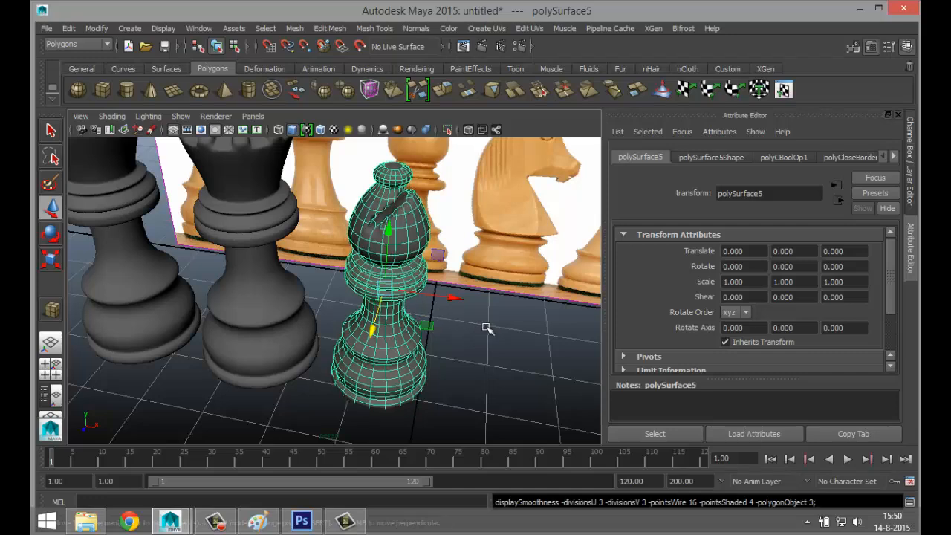
{"action": "left_click", "coordinate": [488, 331]}
{"action": "scroll", "coordinate": [487, 330], "scroll_direction": "up", "scroll_amount": 1}
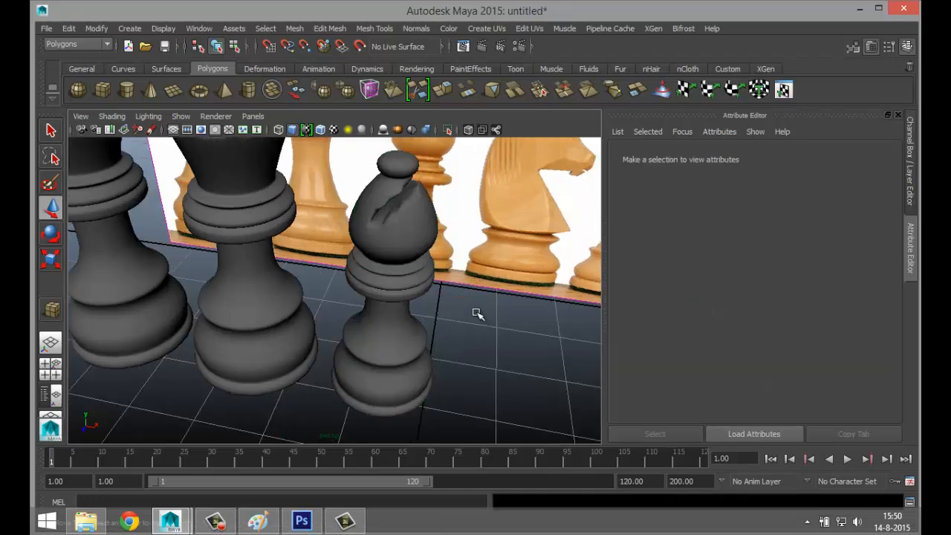
{"action": "middle_click_drag", "start_coordinate": [466, 325], "coordinate": [442, 376], "text": "alt"}
{"action": "scroll", "coordinate": [445, 371], "scroll_direction": "up", "scroll_amount": 8}
{"action": "left_click_drag", "start_coordinate": [448, 368], "coordinate": [414, 365], "text": "alt"}
{"action": "middle_click_drag", "start_coordinate": [414, 365], "coordinate": [386, 339], "text": "alt"}
{"action": "left_click_drag", "start_coordinate": [386, 339], "coordinate": [358, 324], "text": "alt"}
{"action": "mouse_move", "coordinate": [358, 324]}
{"action": "middle_mouse_down", "text": "alt"}
{"action": "mouse_move", "coordinate": [338, 306]}
{"action": "mouse_move", "coordinate": [364, 327]}
{"action": "middle_mouse_up", "text": "alt"}
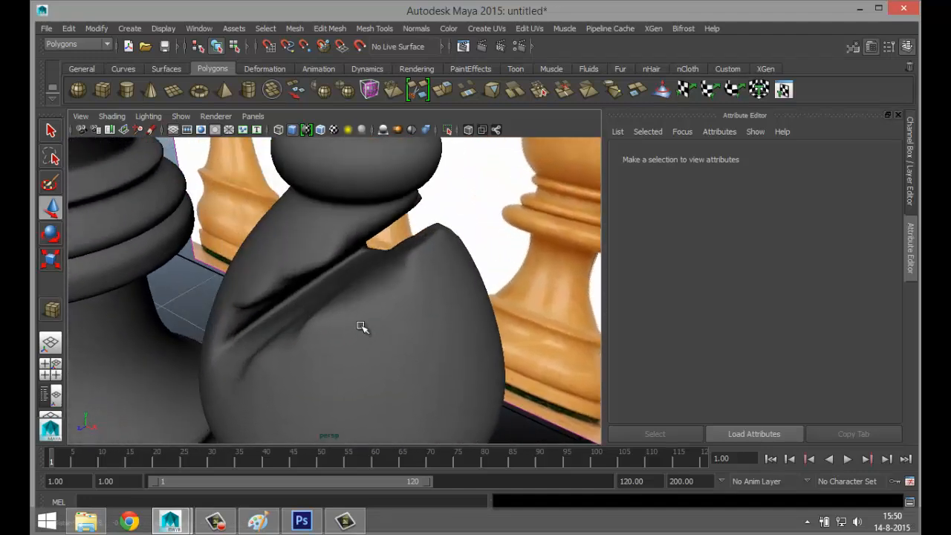
- Return the bishop to its unsmoothed display and examine the mesh around the diagonal slot
{"action": "left_click", "coordinate": [401, 355]}
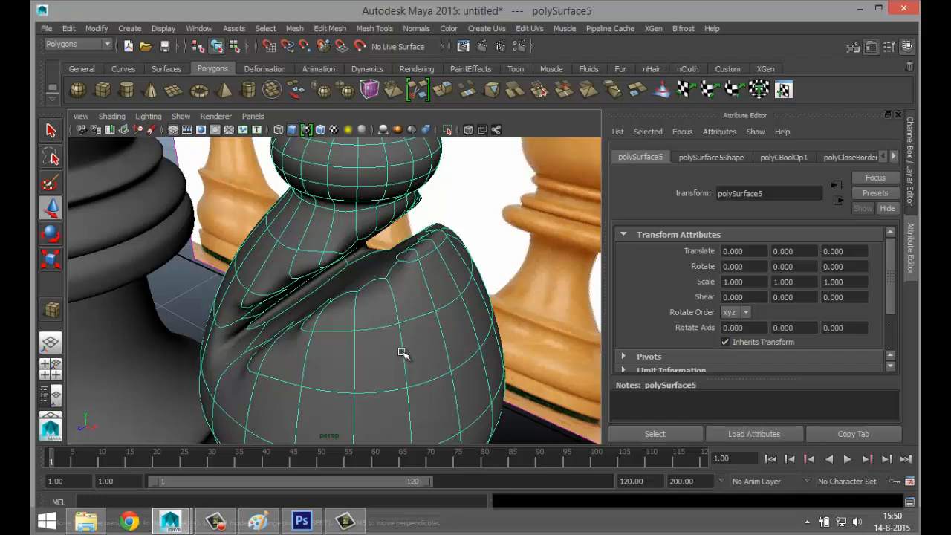
{"action": "key", "text": "1"}
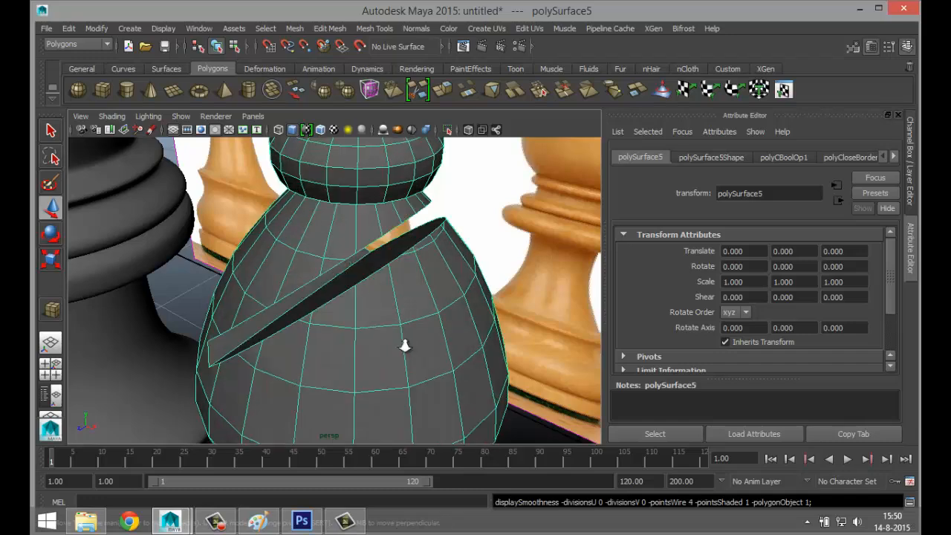
{"action": "scroll", "coordinate": [404, 346], "scroll_direction": "down", "scroll_amount": 7}
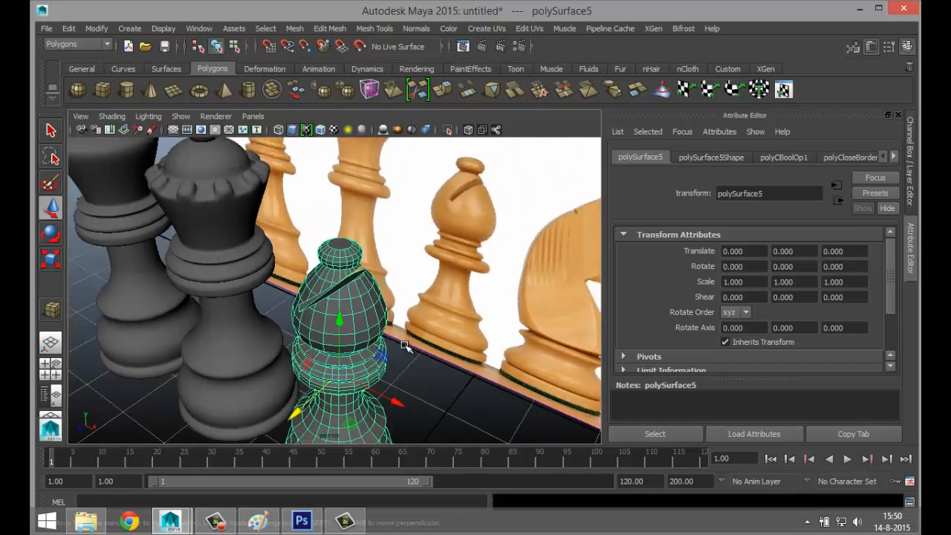
{"action": "scroll", "coordinate": [405, 347], "scroll_direction": "up", "scroll_amount": 6}
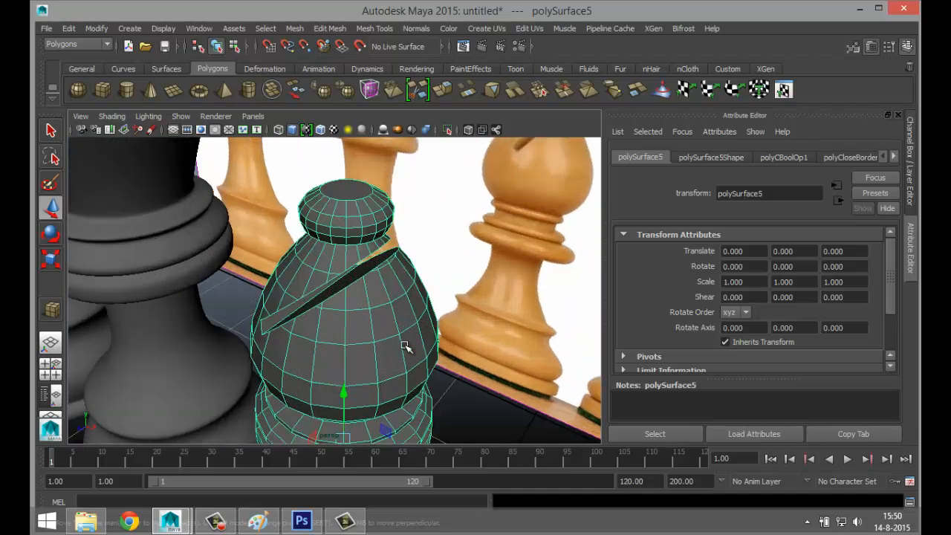
{"action": "scroll", "coordinate": [405, 346], "scroll_direction": "up", "scroll_amount": 1}
{"action": "left_click_drag", "start_coordinate": [376, 354], "coordinate": [421, 356], "text": "alt"}
{"action": "middle_click_drag", "start_coordinate": [424, 352], "coordinate": [481, 329], "text": "alt"}
{"action": "scroll", "coordinate": [481, 329], "scroll_direction": "down", "scroll_amount": 8}
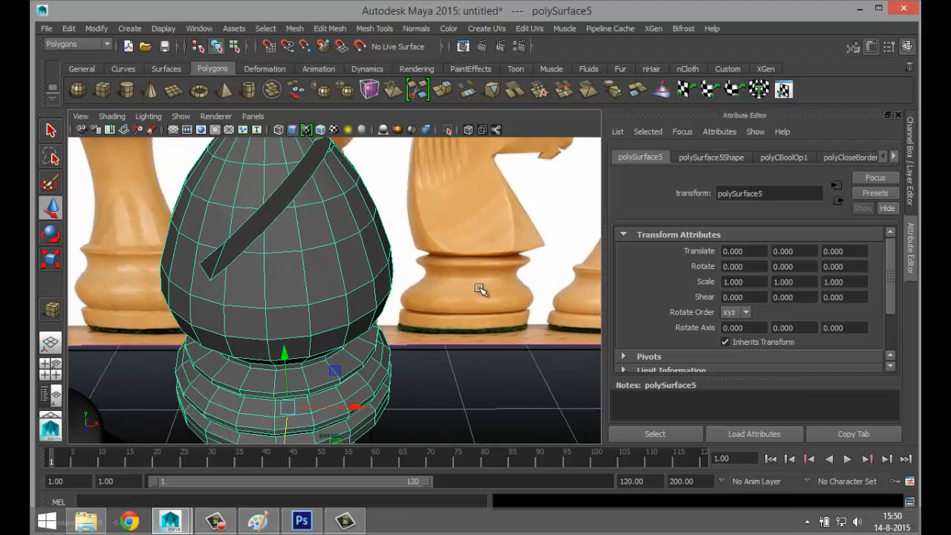
{"action": "scroll", "coordinate": [462, 324], "scroll_direction": "up", "scroll_amount": 3}
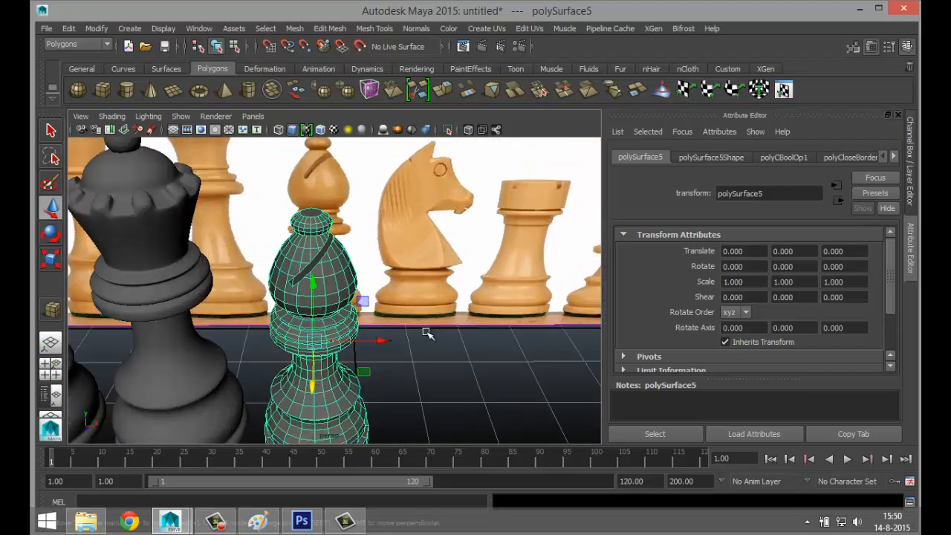
{"action": "mouse_move", "coordinate": [385, 340]}
{"action": "left_mouse_down", "text": "alt"}
{"action": "mouse_move", "coordinate": [397, 327]}
{"action": "mouse_move", "coordinate": [382, 338]}
{"action": "left_mouse_up", "text": "alt"}
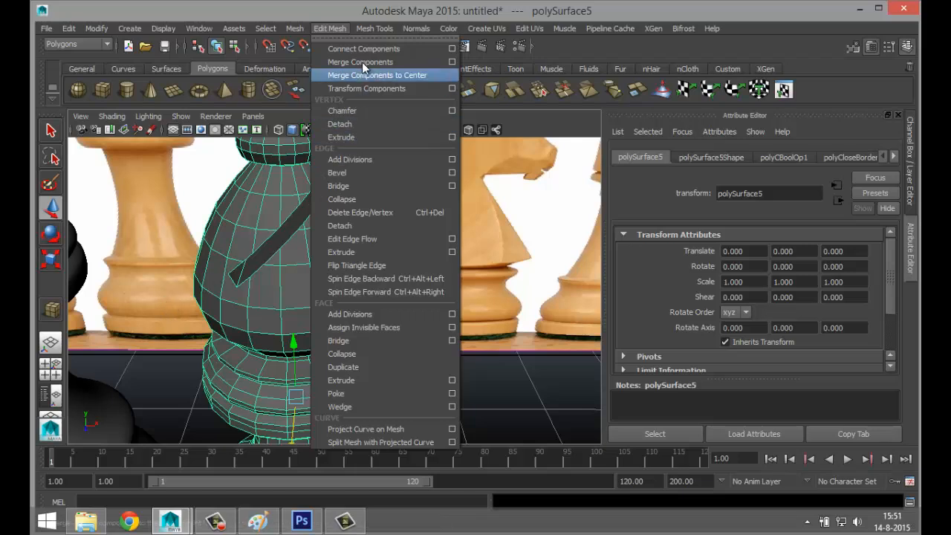
- Set the Insert Edge Loop Tool to maintain equal distance from edge, and close its settings
{"action": "mouse_move", "coordinate": [380, 32]}
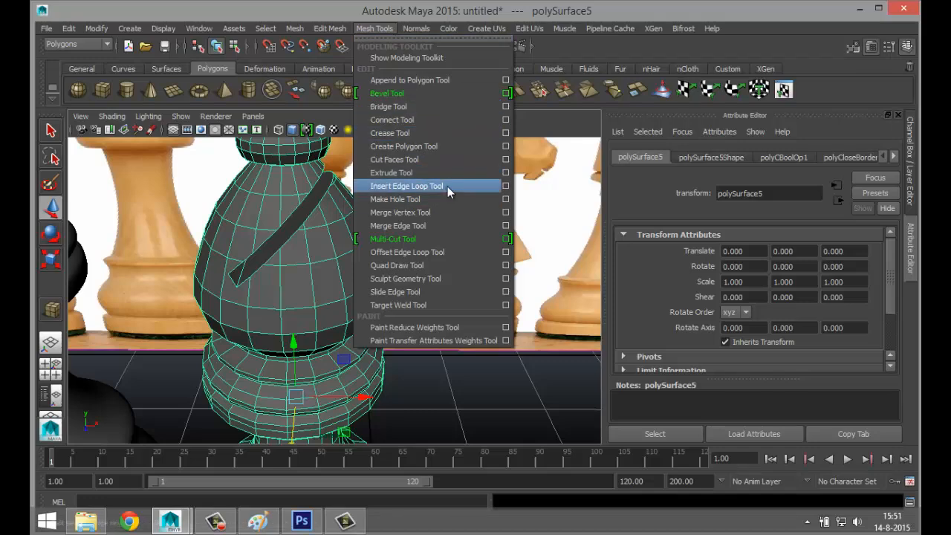
{"action": "left_click", "coordinate": [506, 186]}
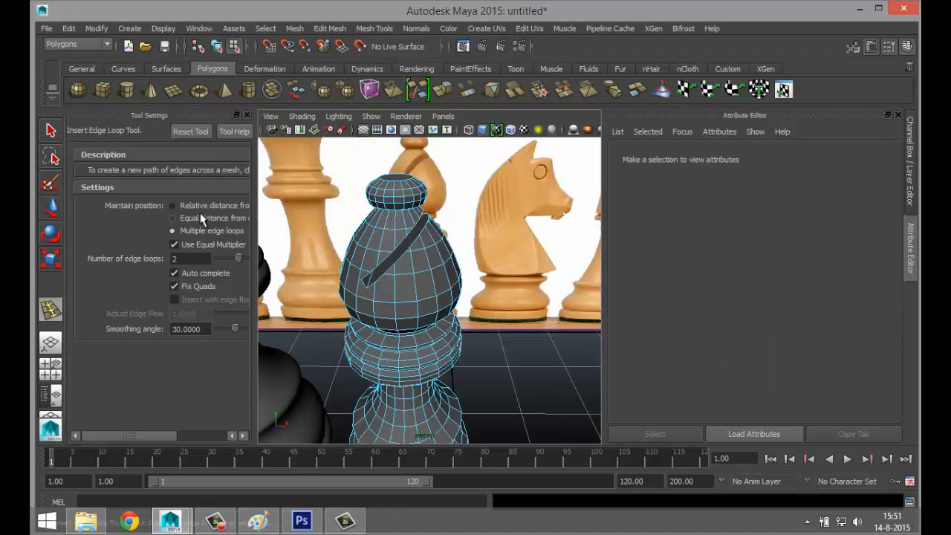
{"action": "left_click", "coordinate": [172, 218]}
{"action": "scroll", "coordinate": [386, 330], "scroll_direction": "up", "scroll_amount": 10}
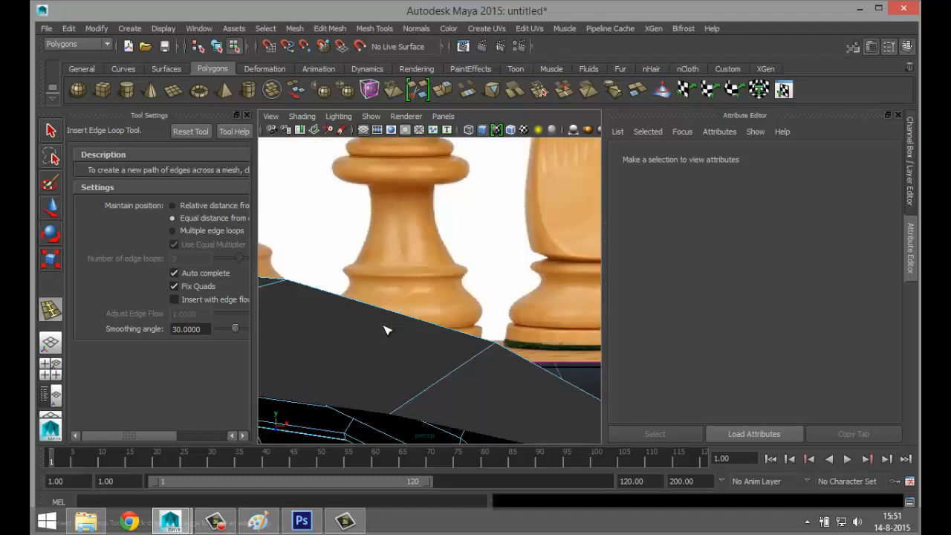
{"action": "scroll", "coordinate": [386, 330], "scroll_direction": "down", "scroll_amount": 10}
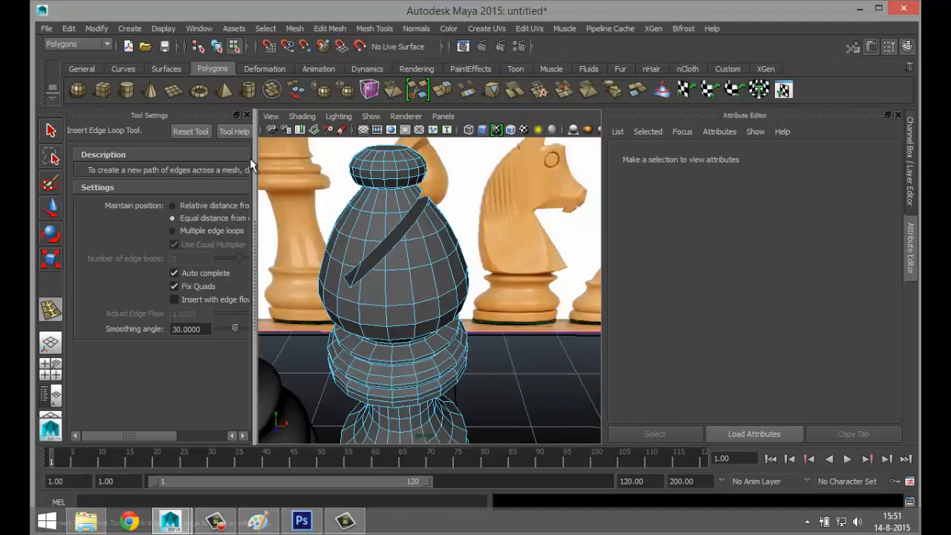
{"action": "left_click", "coordinate": [246, 115]}
- Insert two edge loops at the lower end of the bishop's slot
{"action": "left_click_drag", "start_coordinate": [292, 309], "coordinate": [379, 327], "text": "alt"}
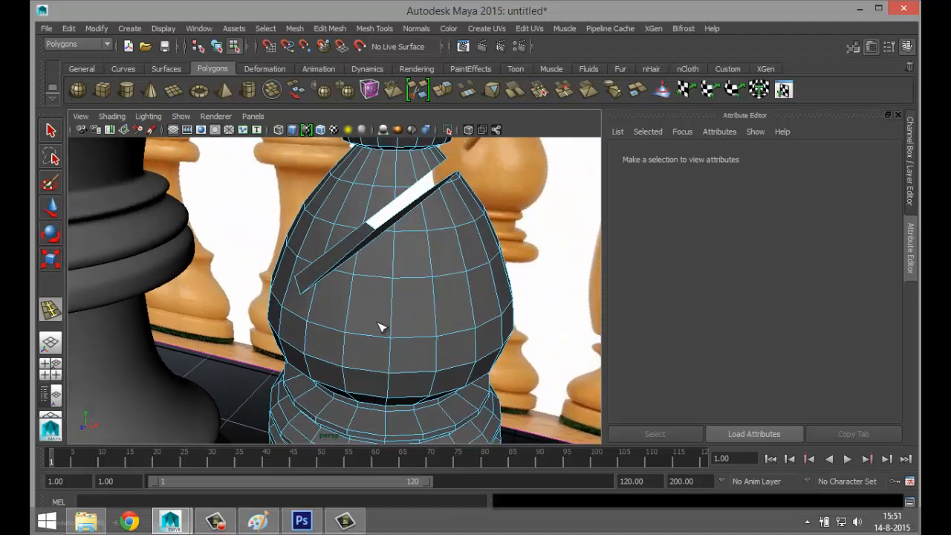
{"action": "left_click", "coordinate": [295, 277]}
{"action": "left_click_drag", "start_coordinate": [304, 292], "coordinate": [303, 315], "text": "alt"}
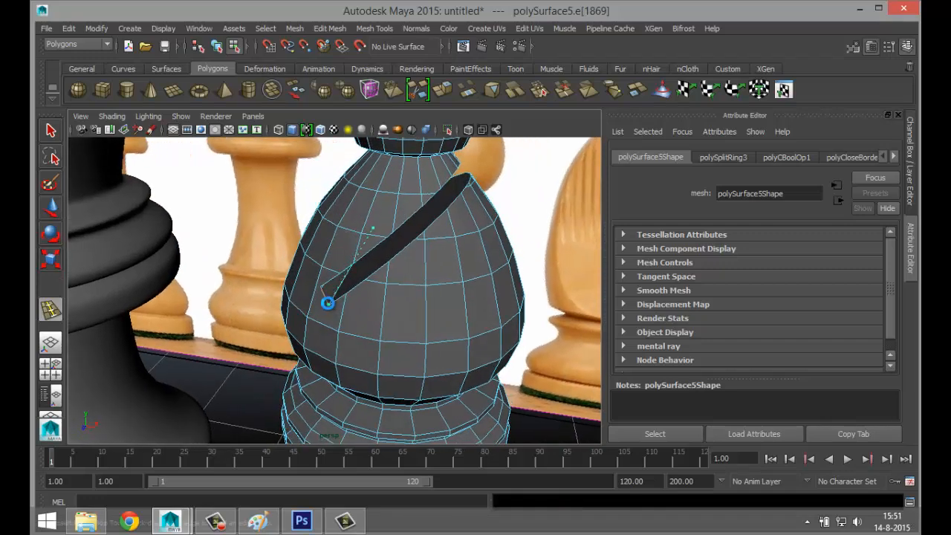
{"action": "left_click", "coordinate": [327, 303]}
{"action": "left_click_drag", "start_coordinate": [374, 322], "coordinate": [387, 349], "text": "alt"}
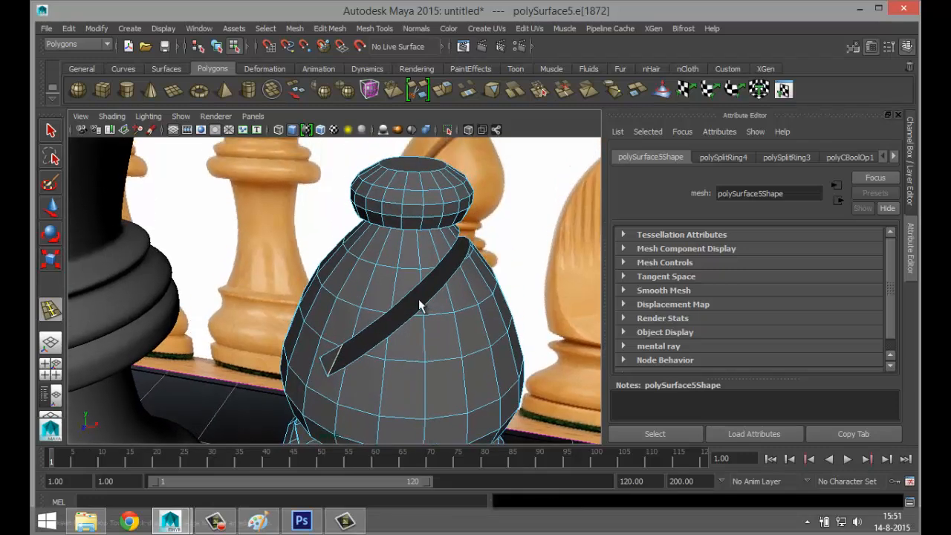
- Select the lower inner face of the bishop's diagonal slot and start a face extrusion on it
{"action": "key", "text": "q"}
{"action": "right_click_drag", "start_coordinate": [420, 305], "coordinate": [420, 247]}
{"action": "double_click", "coordinate": [423, 278]}
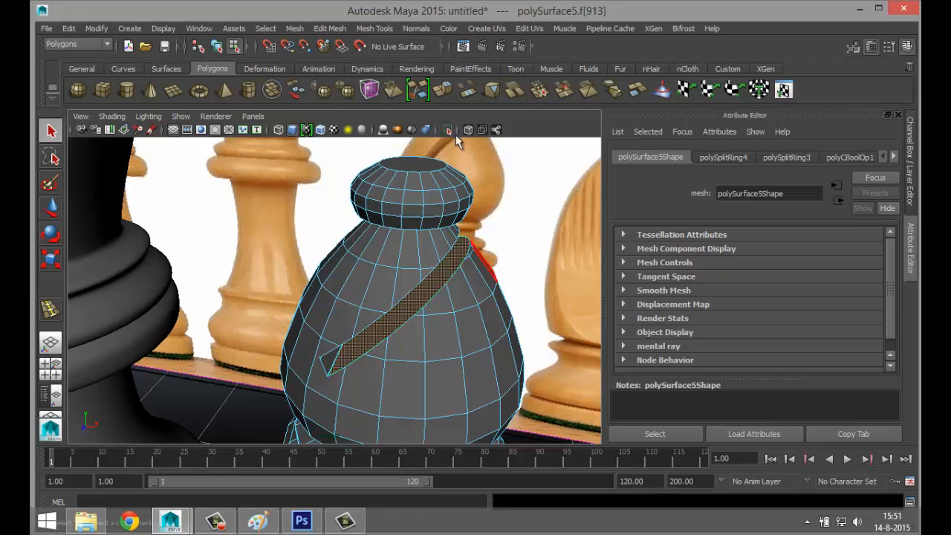
{"action": "left_click", "coordinate": [329, 28]}
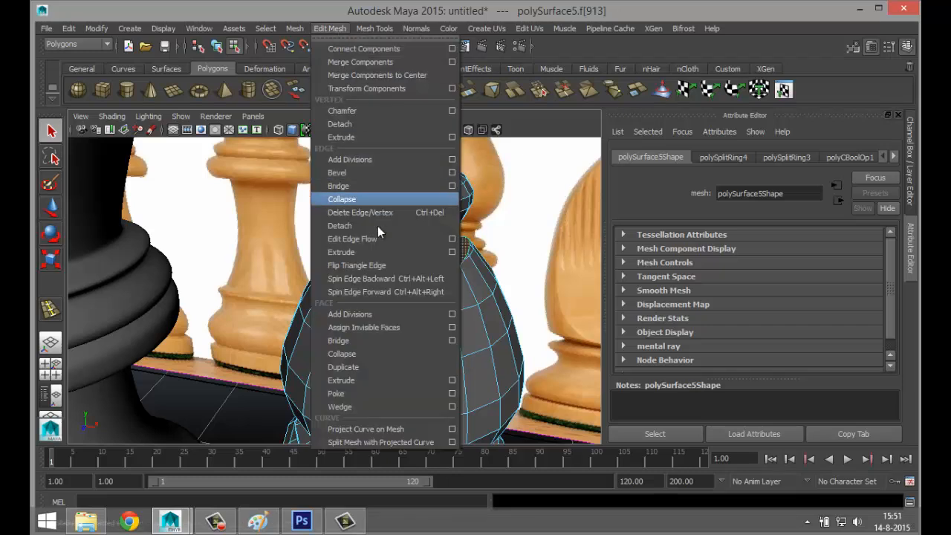
{"action": "left_click", "coordinate": [413, 380]}
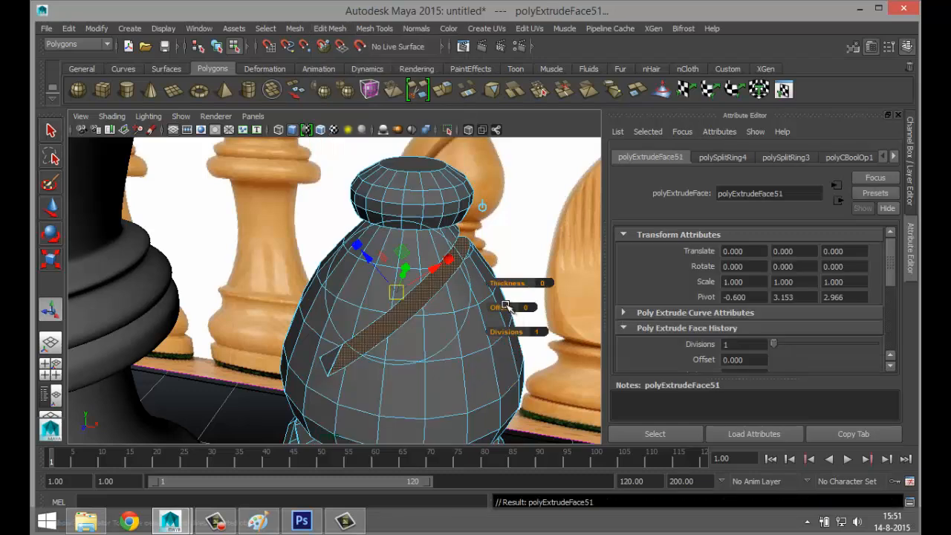
- Try an offset of 0.3 on the extruded slot face, and undo it
{"action": "left_click_drag", "start_coordinate": [505, 306], "coordinate": [510, 307]}
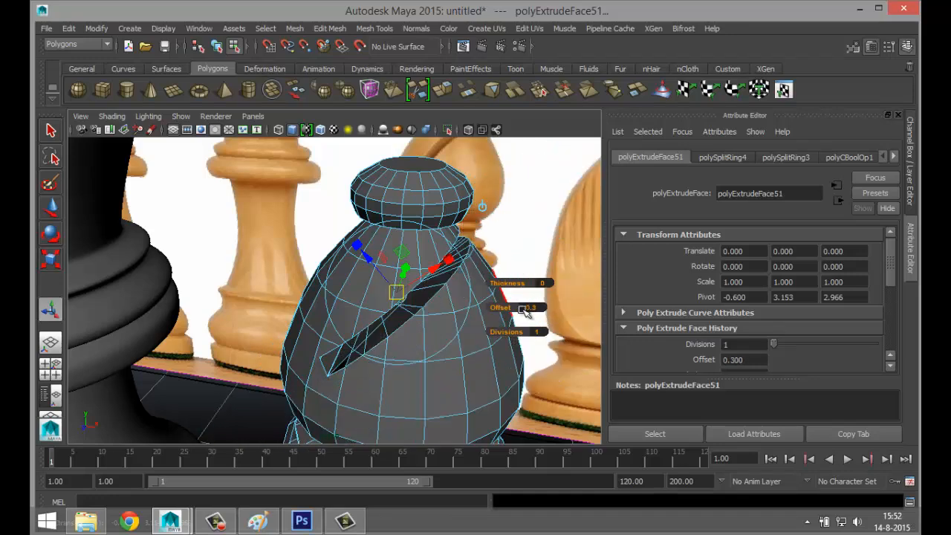
{"action": "left_click", "coordinate": [537, 306]}
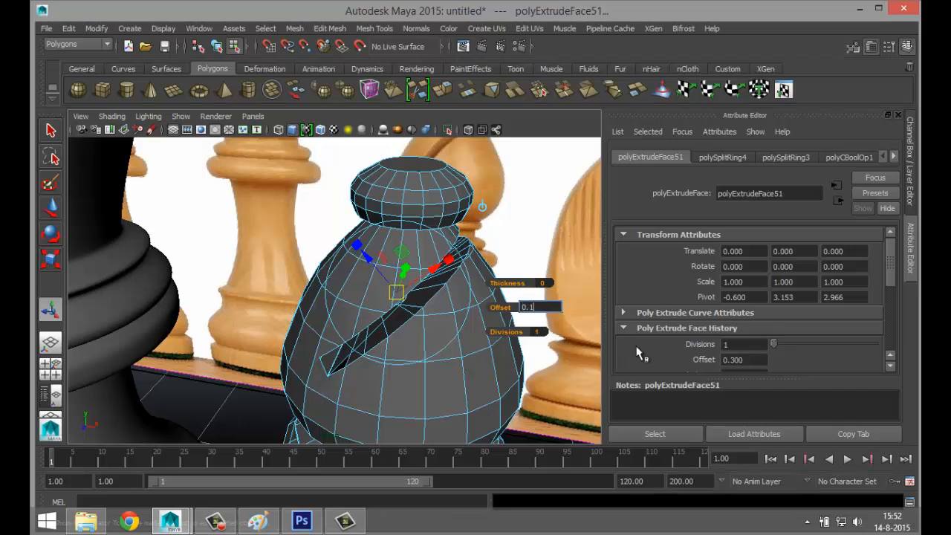
{"action": "key", "text": "Escape"}
{"action": "left_click", "coordinate": [532, 308]}
{"action": "key", "text": "Escape"}
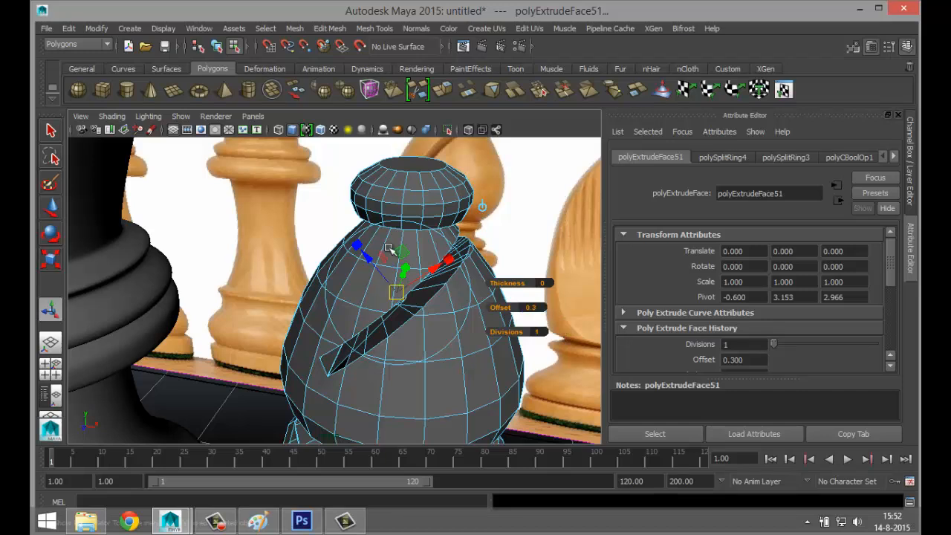
{"action": "key", "text": "ctrl+z"}
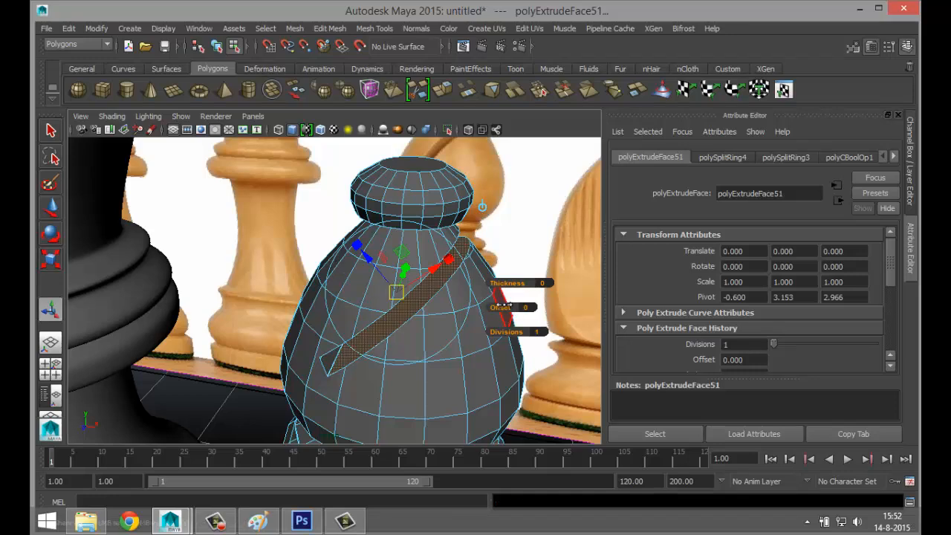
- Try offsets of 0.3, 0,1 and 0.6 on the extruded slot face, and undo them
{"action": "left_click_drag", "start_coordinate": [505, 306], "coordinate": [511, 305]}
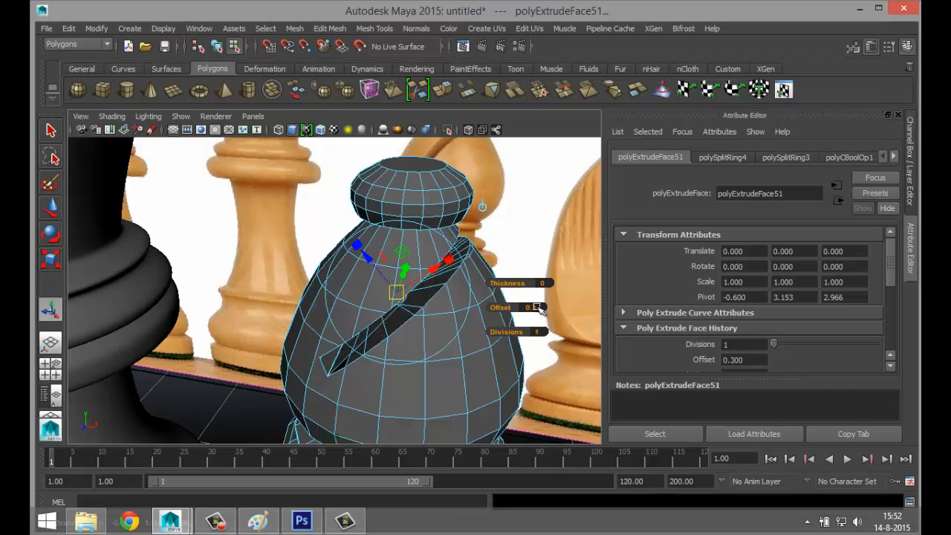
{"action": "left_click", "coordinate": [534, 307]}
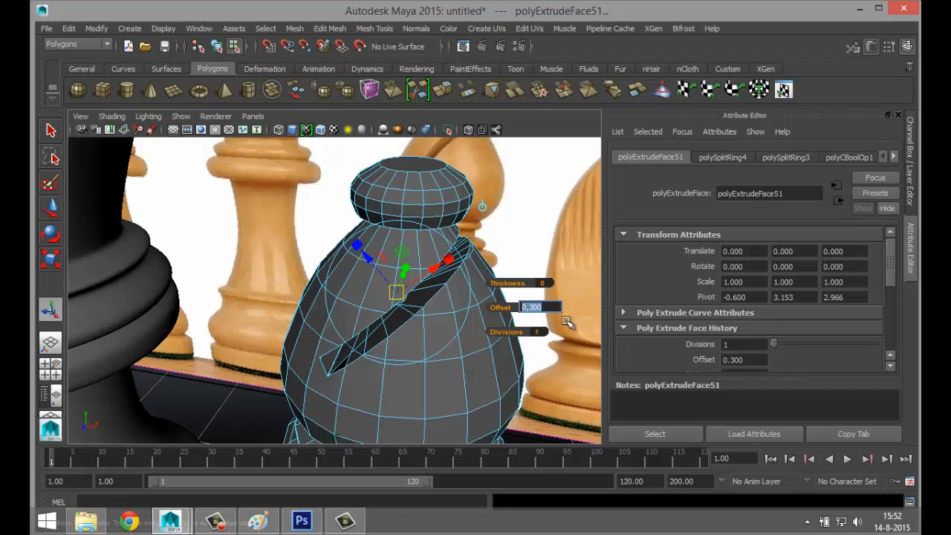
{"action": "type", "text": "0,1"}
{"action": "key", "text": "Return"}
{"action": "mouse_move", "coordinate": [375, 326]}
{"action": "left_mouse_down", "text": "alt"}
{"action": "mouse_move", "coordinate": [365, 318]}
{"action": "mouse_move", "coordinate": [376, 320]}
{"action": "left_mouse_up", "text": "alt"}
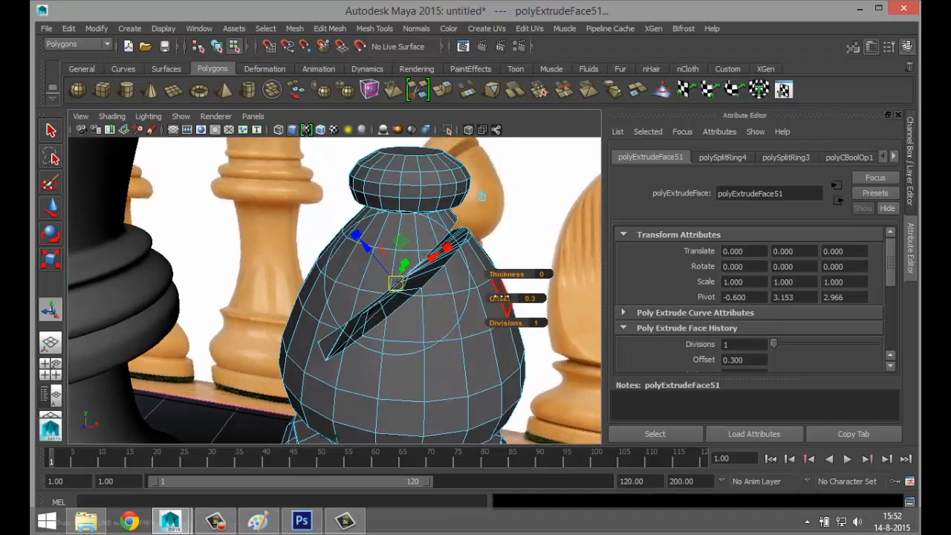
{"action": "left_click_drag", "start_coordinate": [500, 297], "coordinate": [500, 296]}
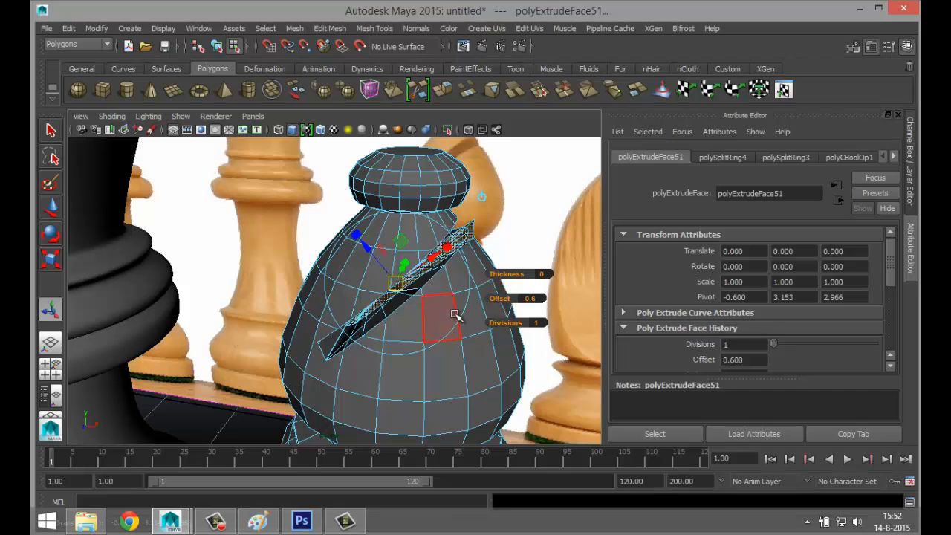
{"action": "key", "text": "ctrl+z"}
{"action": "key", "text": "ctrl+z"}
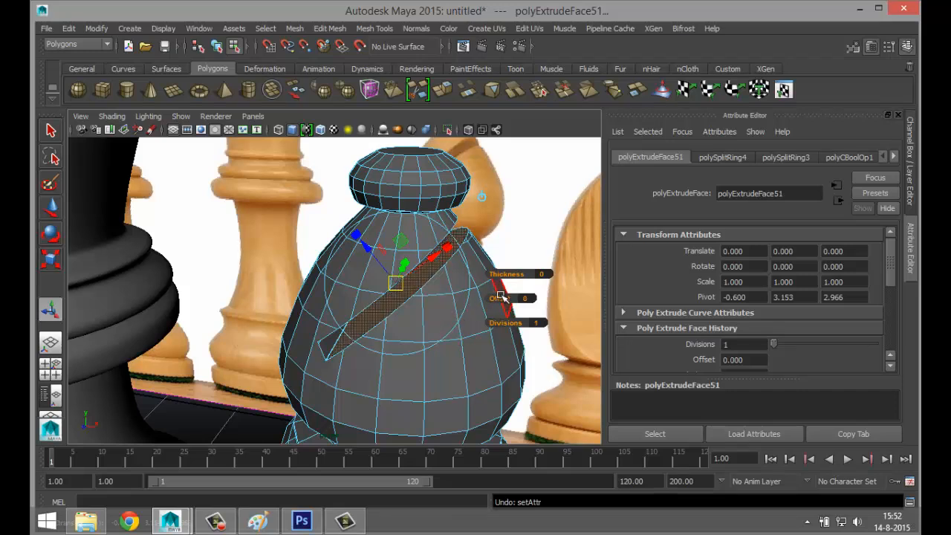
- Set the lower slot face's extrusion offset to 0.1, and extrude the slot's opposite inner face with an offset of 0.1
{"action": "left_click_drag", "start_coordinate": [500, 297], "coordinate": [503, 299]}
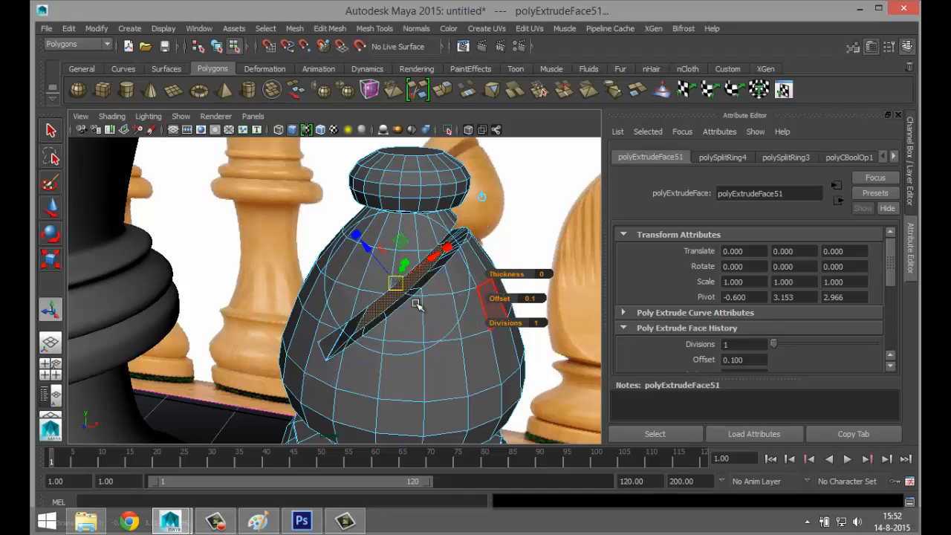
{"action": "left_click_drag", "start_coordinate": [378, 319], "coordinate": [276, 318], "text": "alt"}
{"action": "left_click", "coordinate": [315, 329]}
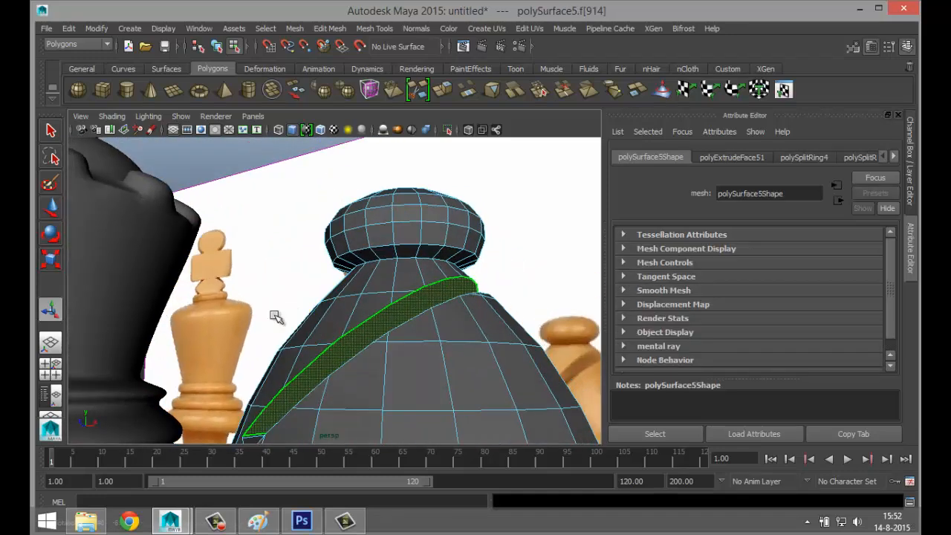
{"action": "key", "text": "ctrl+e"}
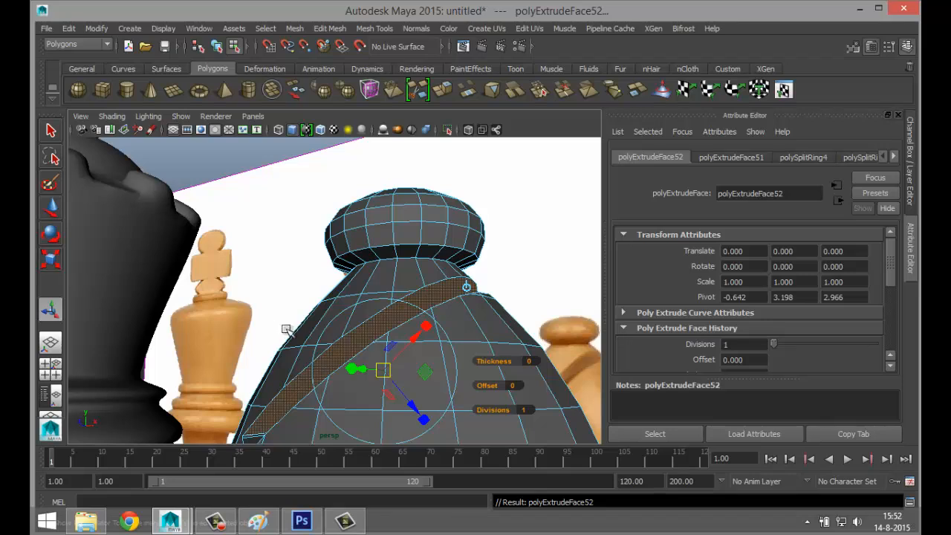
{"action": "left_click_drag", "start_coordinate": [493, 385], "coordinate": [490, 385]}
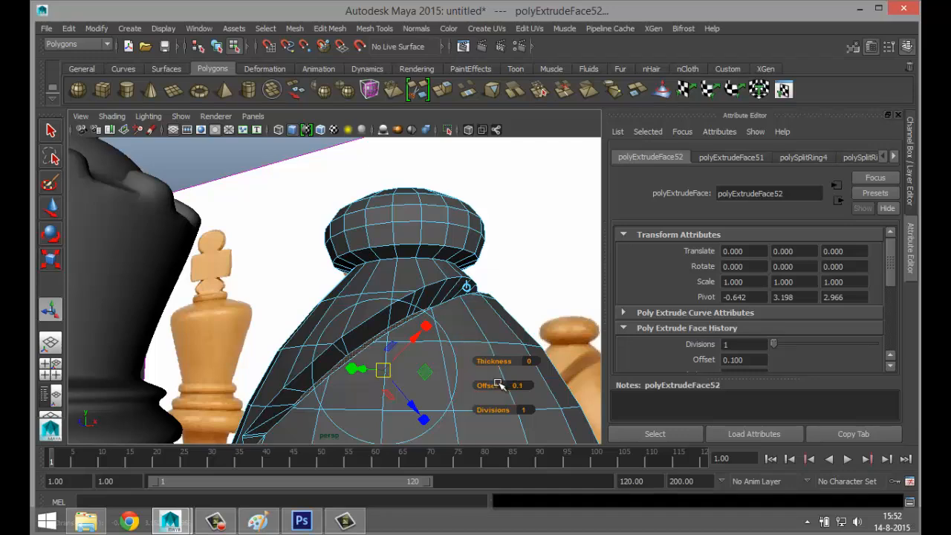
{"action": "left_click", "coordinate": [532, 216]}
- Bevel the edge loop around the rim of the bishop's diagonal slot
{"action": "scroll", "coordinate": [494, 253], "scroll_direction": "down", "scroll_amount": 3}
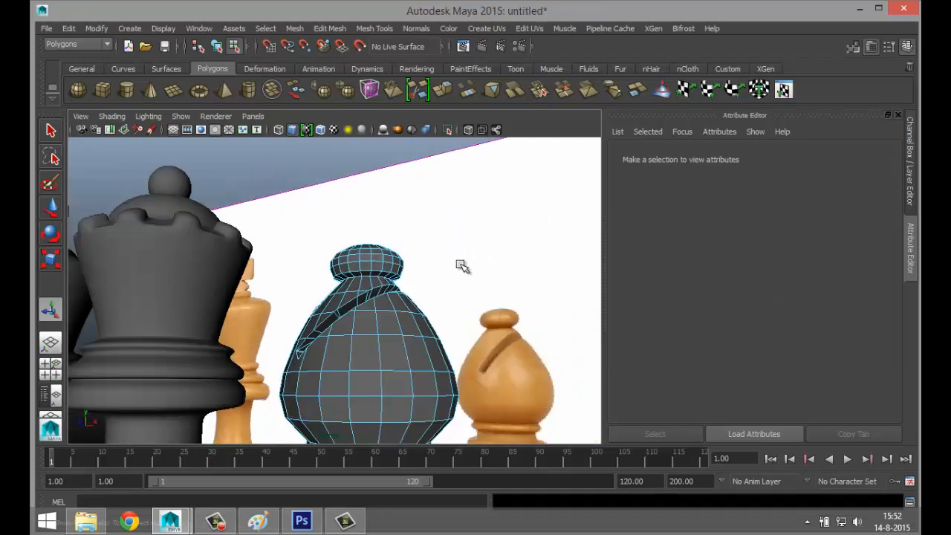
{"action": "left_click_drag", "start_coordinate": [460, 265], "coordinate": [370, 366], "text": "alt"}
{"action": "scroll", "coordinate": [313, 334], "scroll_direction": "up", "scroll_amount": 5}
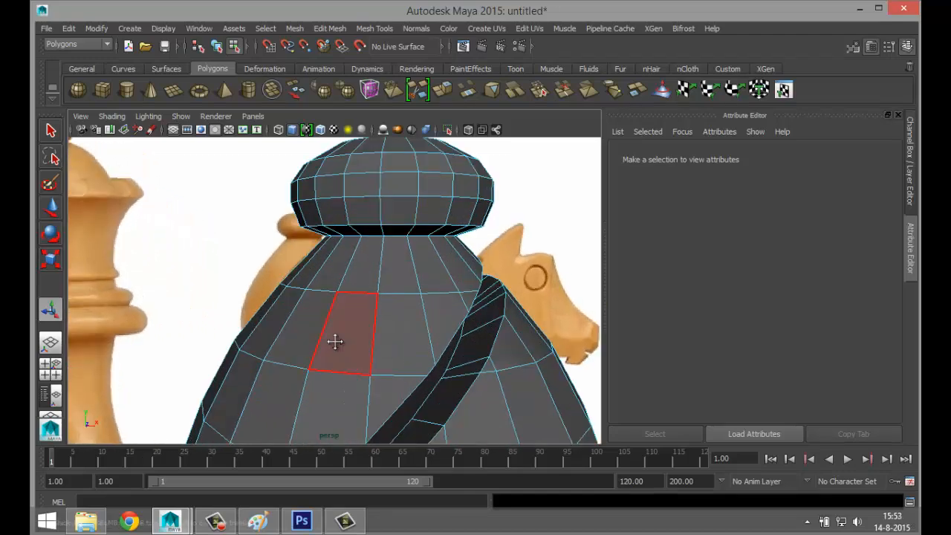
{"action": "left_click_drag", "start_coordinate": [334, 340], "coordinate": [376, 298], "text": "alt"}
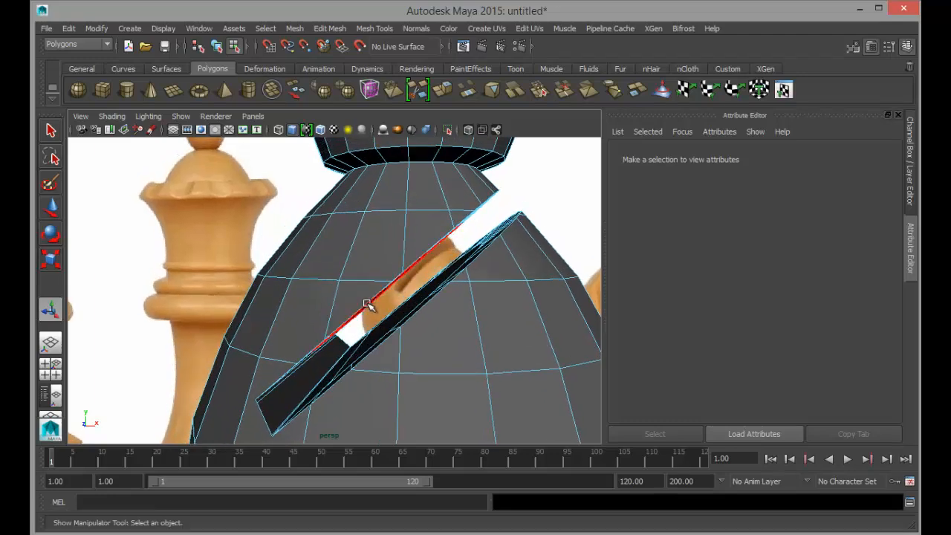
{"action": "right_click_drag", "start_coordinate": [366, 299], "coordinate": [365, 173]}
{"action": "left_click", "coordinate": [369, 302]}
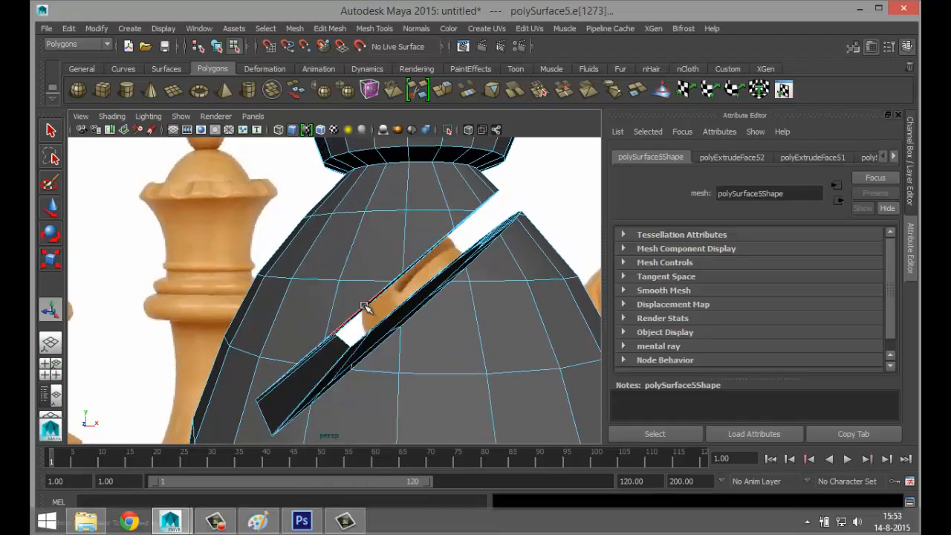
{"action": "left_click", "coordinate": [364, 305]}
{"action": "left_click_drag", "start_coordinate": [309, 417], "coordinate": [267, 368], "text": "alt"}
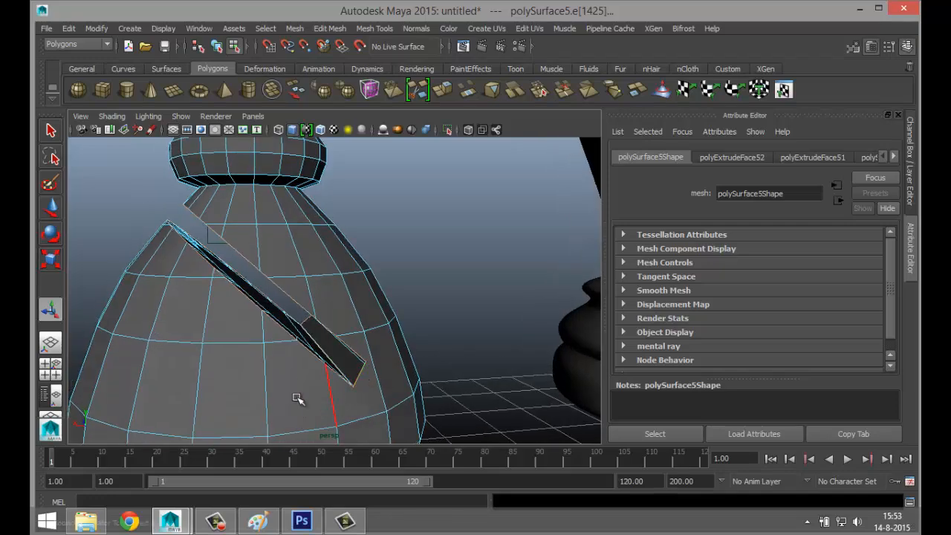
{"action": "left_click_drag", "start_coordinate": [295, 396], "coordinate": [531, 393], "text": "alt"}
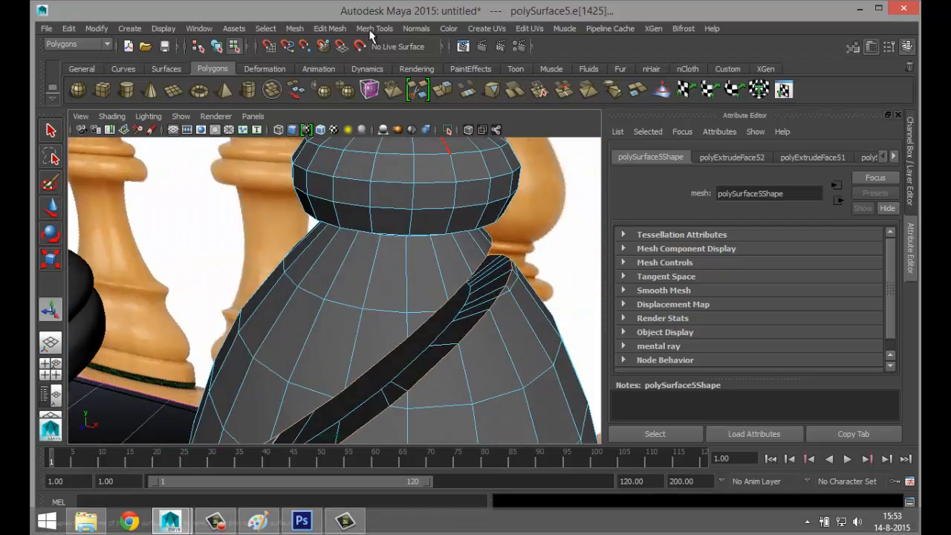
{"action": "left_click", "coordinate": [327, 29]}
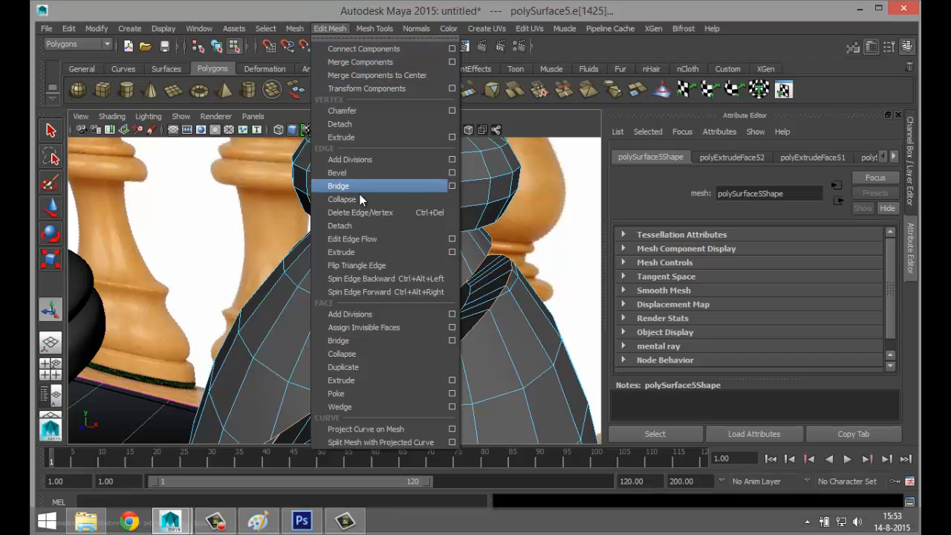
{"action": "left_click", "coordinate": [364, 172]}
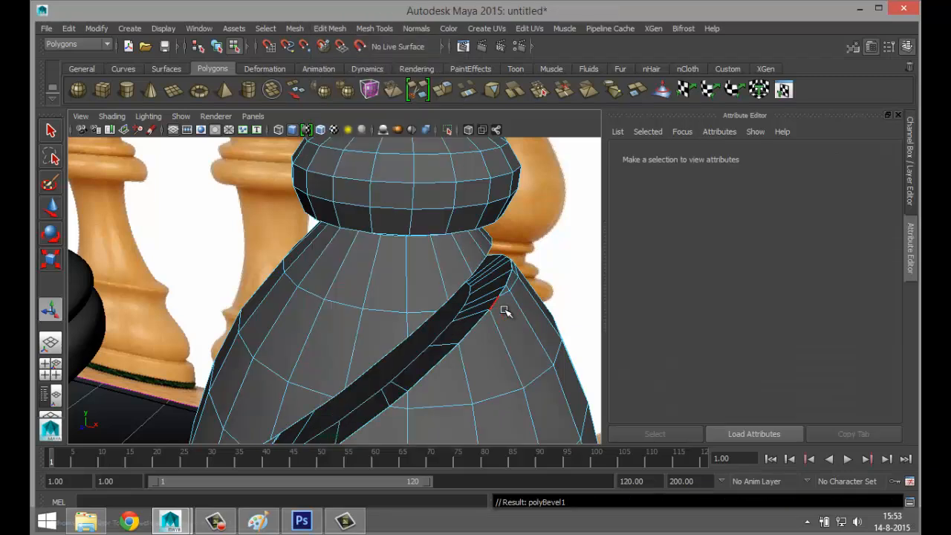
- Preview the beveled bishop with smoothing and examine how the slot's edges hold their shape
{"action": "scroll", "coordinate": [504, 310], "scroll_direction": "down", "scroll_amount": 3}
{"action": "right_click_drag", "start_coordinate": [405, 219], "coordinate": [467, 197]}
{"action": "right_click_drag", "start_coordinate": [437, 336], "coordinate": [494, 187]}
{"action": "left_click", "coordinate": [422, 329]}
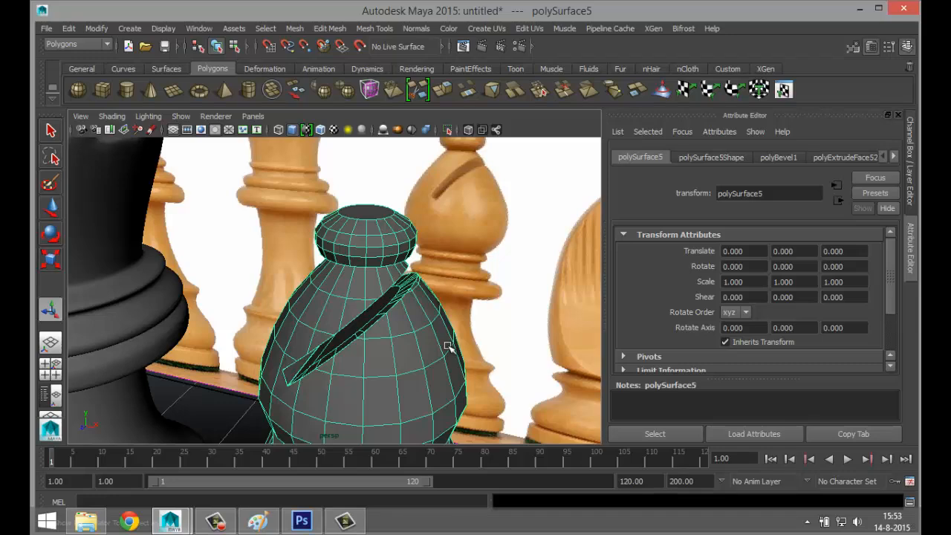
{"action": "key", "text": "3"}
{"action": "left_click", "coordinate": [457, 318]}
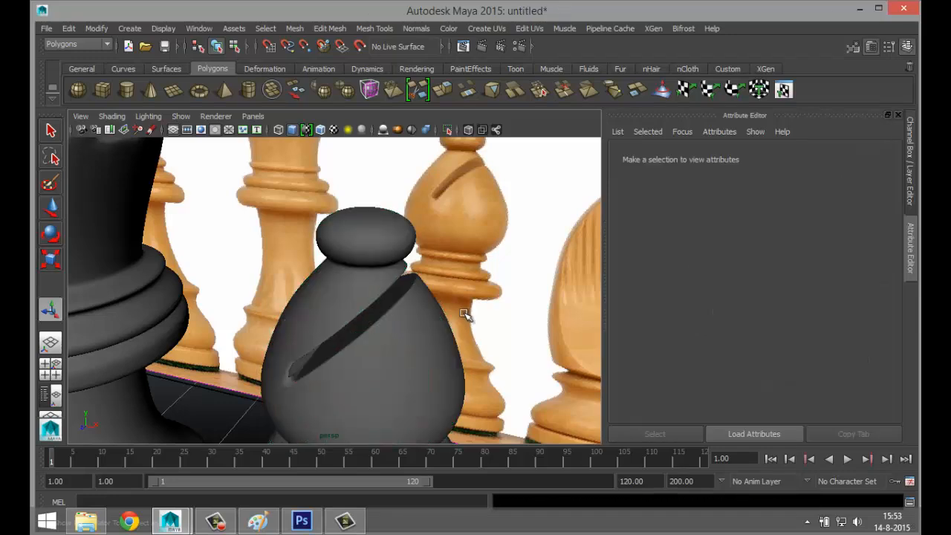
{"action": "scroll", "coordinate": [461, 318], "scroll_direction": "down", "scroll_amount": 5}
{"action": "scroll", "coordinate": [461, 318], "scroll_direction": "up", "scroll_amount": 8}
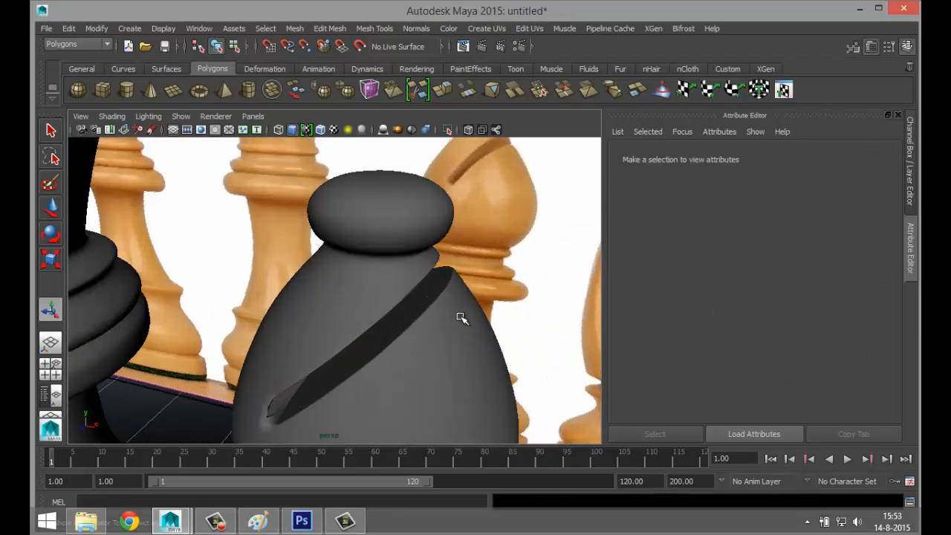
{"action": "mouse_move", "coordinate": [462, 318]}
{"action": "left_mouse_down", "text": "alt"}
{"action": "mouse_move", "coordinate": [462, 309]}
{"action": "mouse_move", "coordinate": [229, 308]}
{"action": "mouse_move", "coordinate": [475, 312]}
{"action": "left_mouse_up", "text": "alt"}
- Return the bishop to its unsmoothed display and examine the edges at the slot's lower end
{"action": "left_click", "coordinate": [464, 363]}
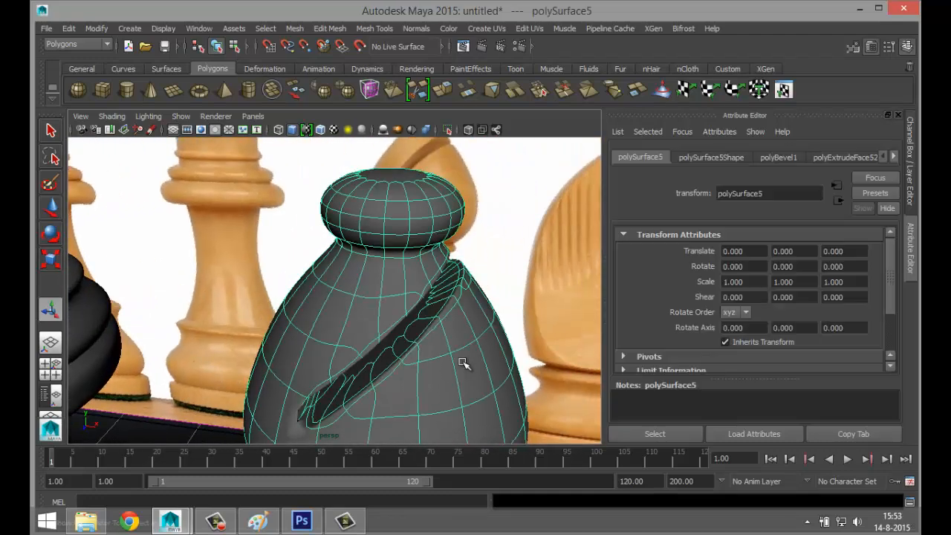
{"action": "key", "text": "1"}
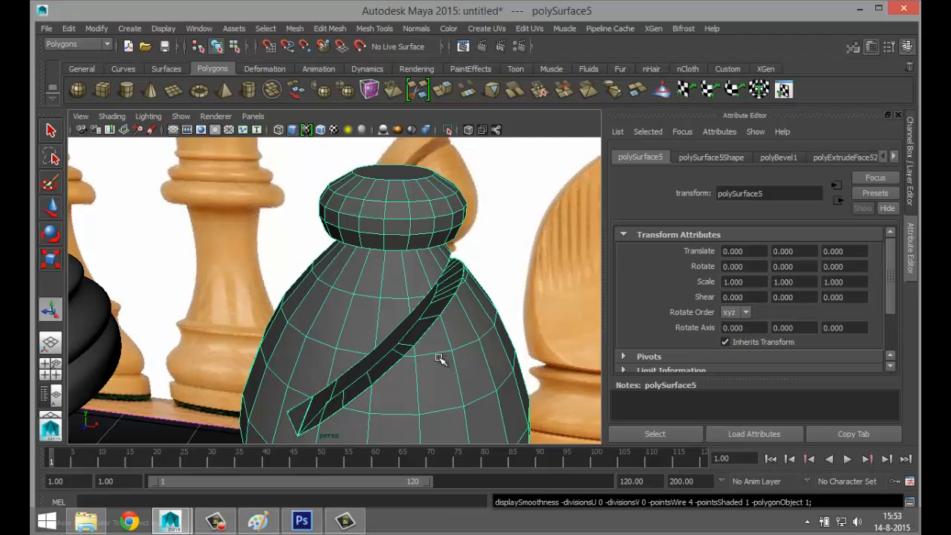
{"action": "scroll", "coordinate": [446, 312], "scroll_direction": "up", "scroll_amount": 6}
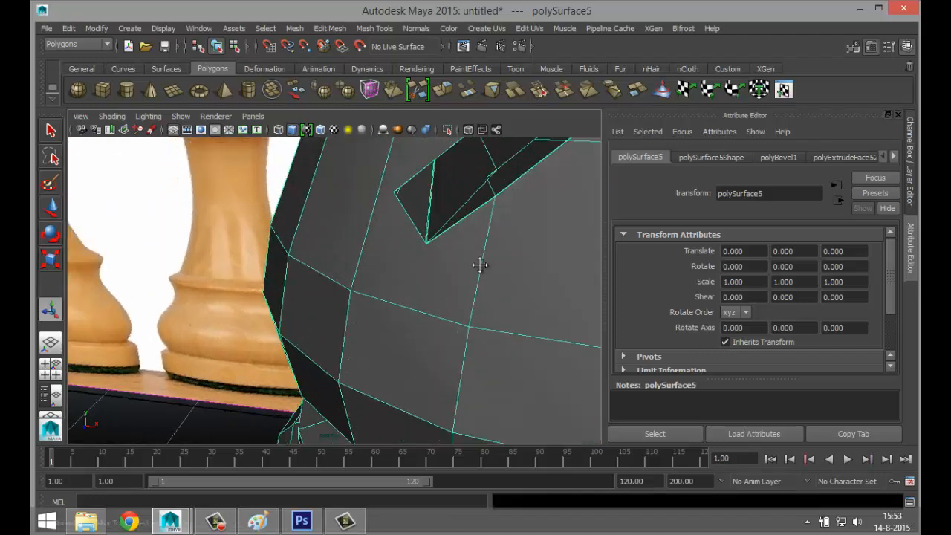
{"action": "middle_click_drag", "start_coordinate": [479, 266], "coordinate": [473, 314], "text": "alt"}
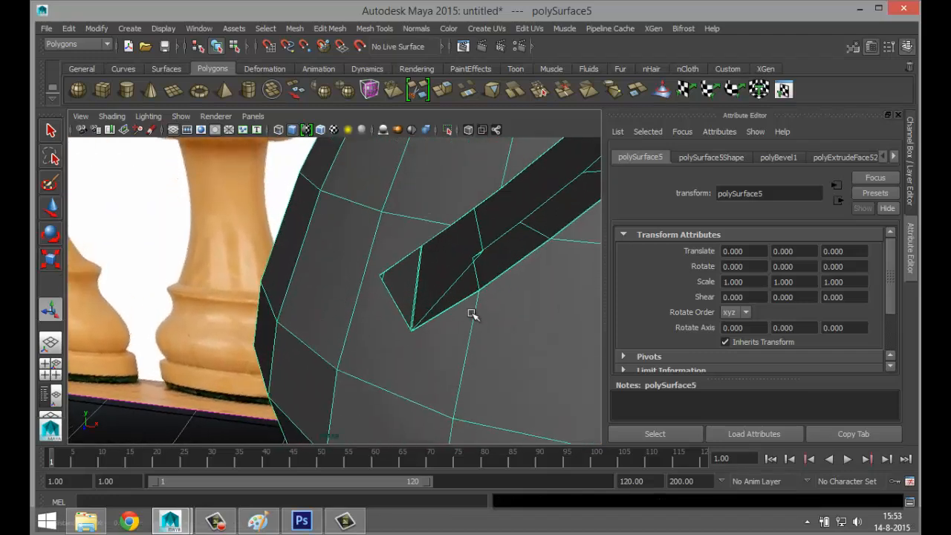
{"action": "right_click_drag", "start_coordinate": [394, 223], "coordinate": [391, 171]}
{"action": "left_click", "coordinate": [396, 305]}
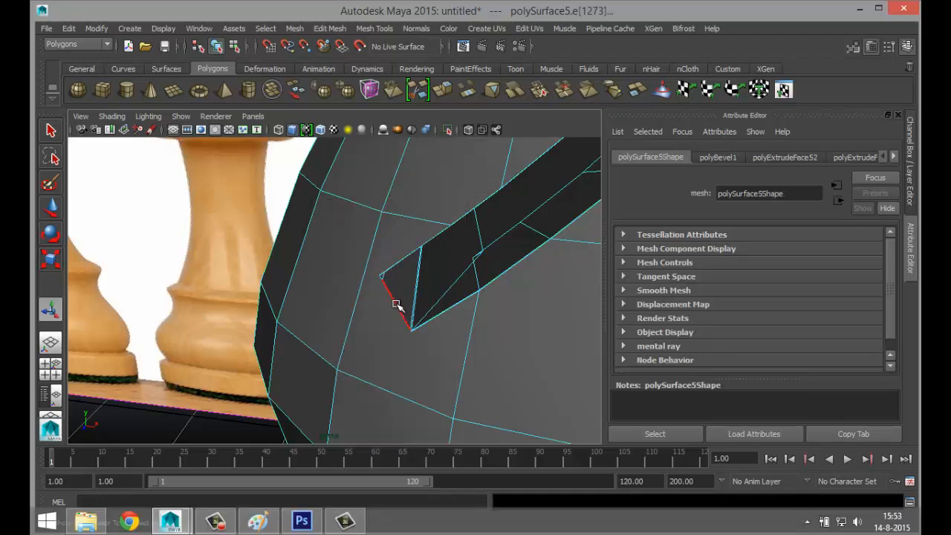
{"action": "left_click", "coordinate": [396, 306]}
{"action": "left_click_drag", "start_coordinate": [414, 344], "coordinate": [380, 345], "text": "alt"}
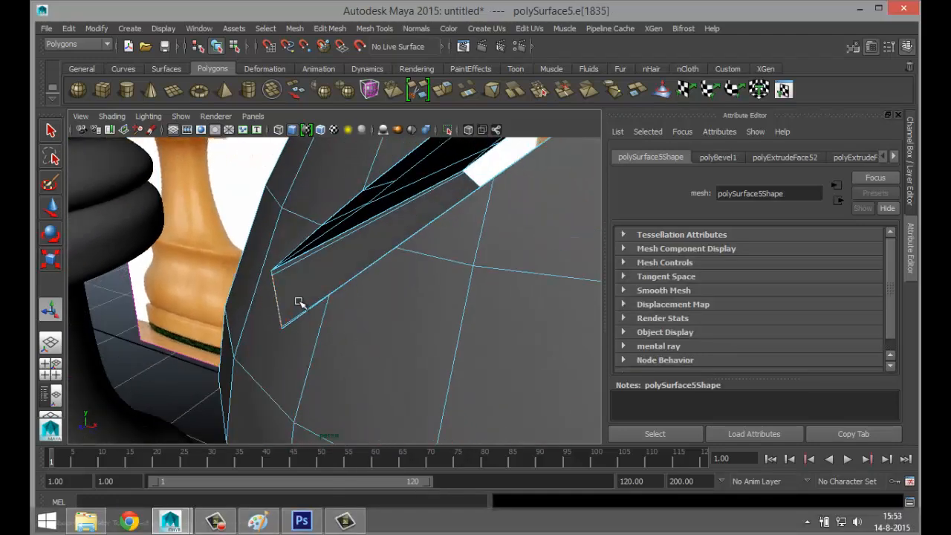
- Try extruding the slot's lower inner face and scaling the new face slightly along one axis
{"action": "right_click_drag", "start_coordinate": [310, 275], "coordinate": [312, 236]}
{"action": "left_click", "coordinate": [332, 268]}
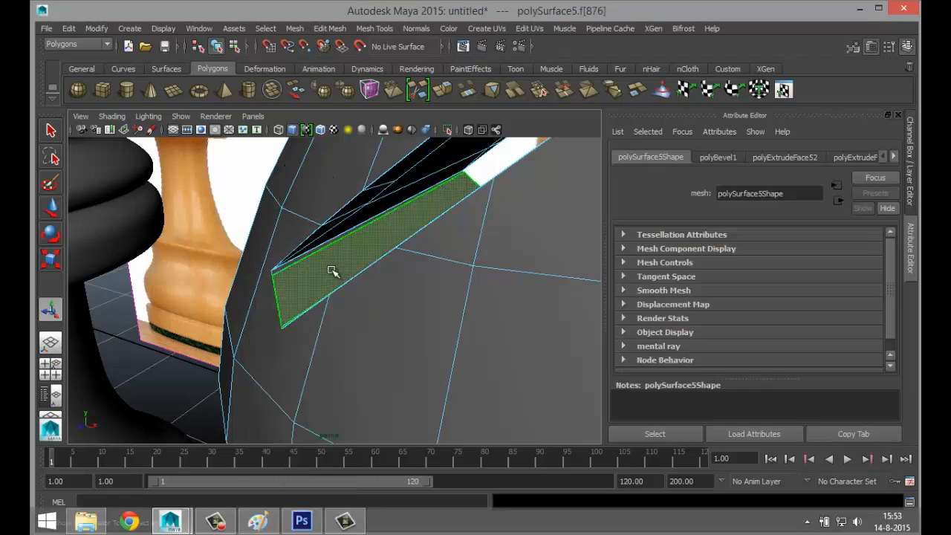
{"action": "left_click", "coordinate": [329, 29]}
{"action": "left_click", "coordinate": [367, 379]}
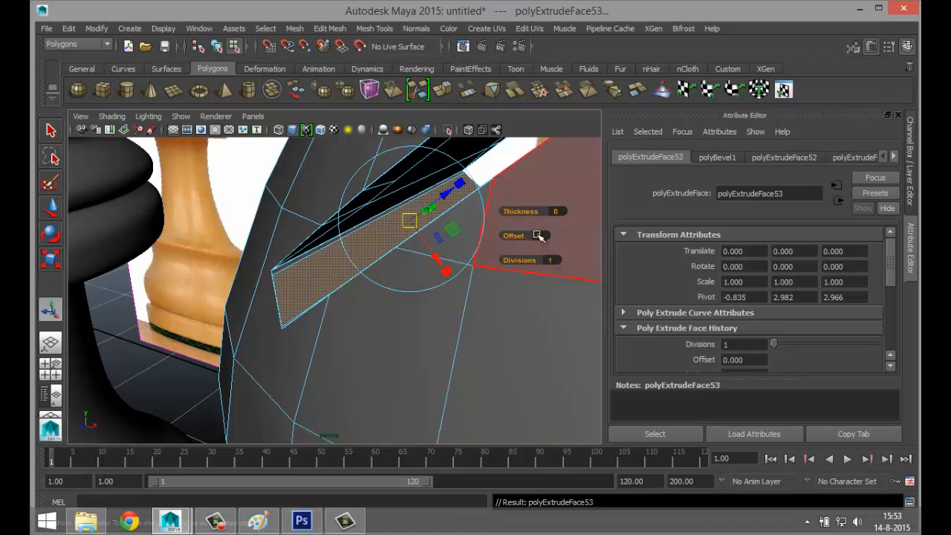
{"action": "key", "text": "r"}
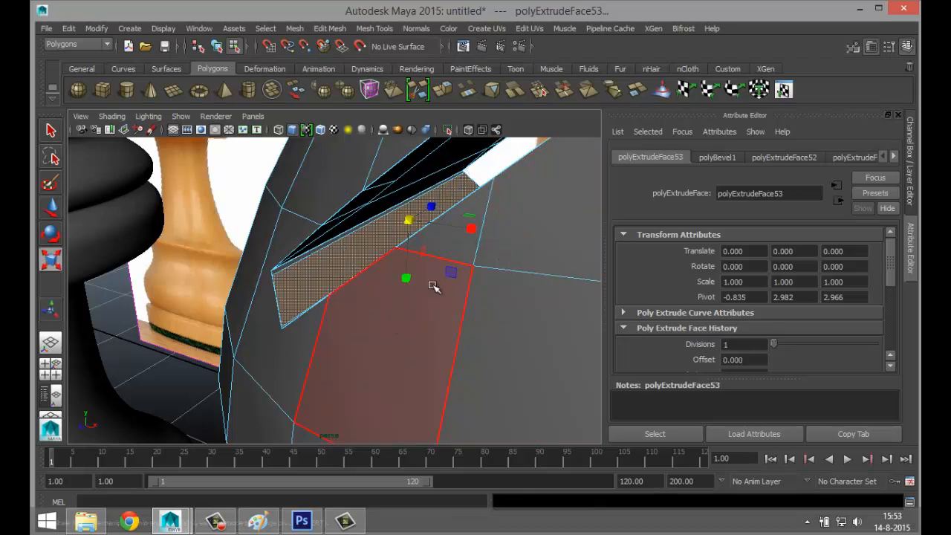
{"action": "left_click_drag", "start_coordinate": [431, 206], "coordinate": [428, 206]}
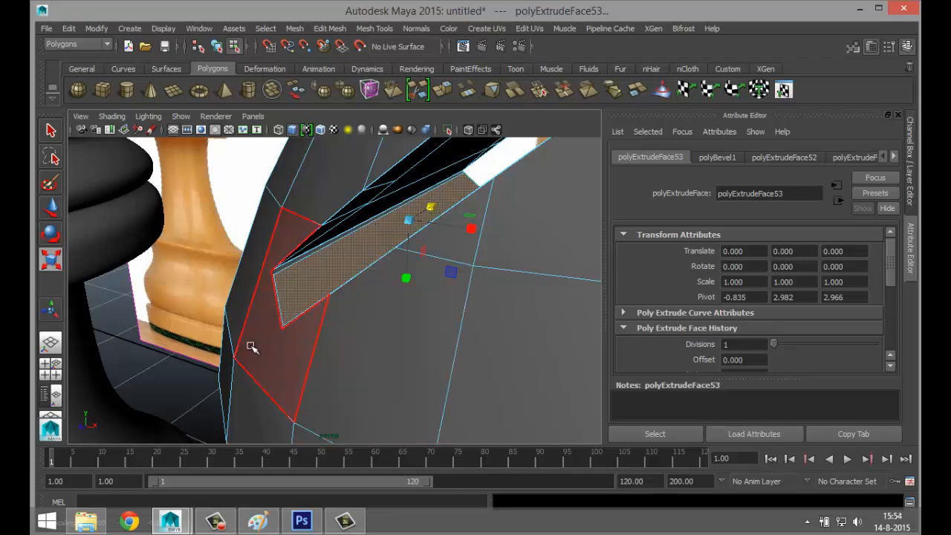
- Preview the bishop with smoothing to check the extruded slot face, and return it to unsmoothed display
{"action": "left_click", "coordinate": [355, 333]}
{"action": "right_click_drag", "start_coordinate": [382, 317], "coordinate": [443, 188]}
{"action": "left_click", "coordinate": [436, 292]}
{"action": "key", "text": "3"}
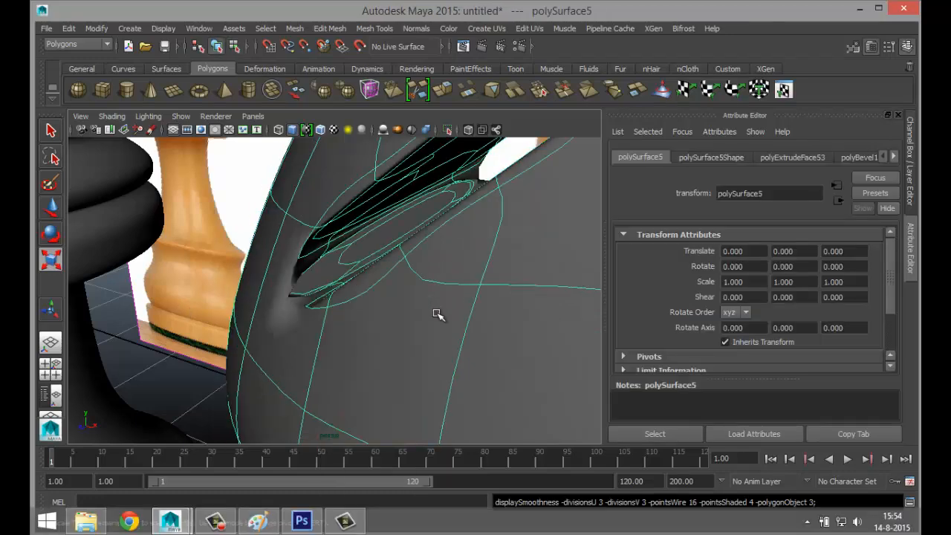
{"action": "key", "text": "1"}
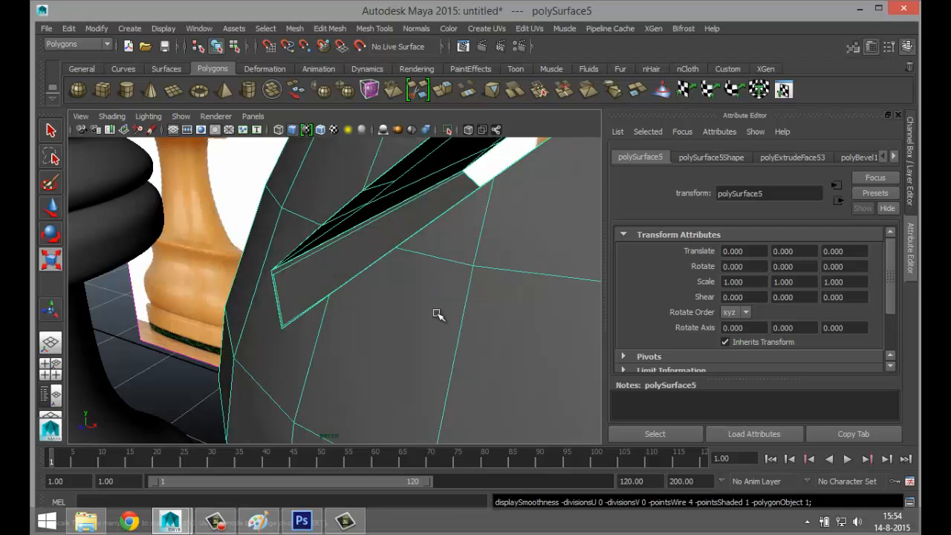
- Undo the last selection changes and compare the slot in smoothed and unsmoothed display again
{"action": "key", "text": "ctrl+z"}
{"action": "key", "text": "ctrl+z"}
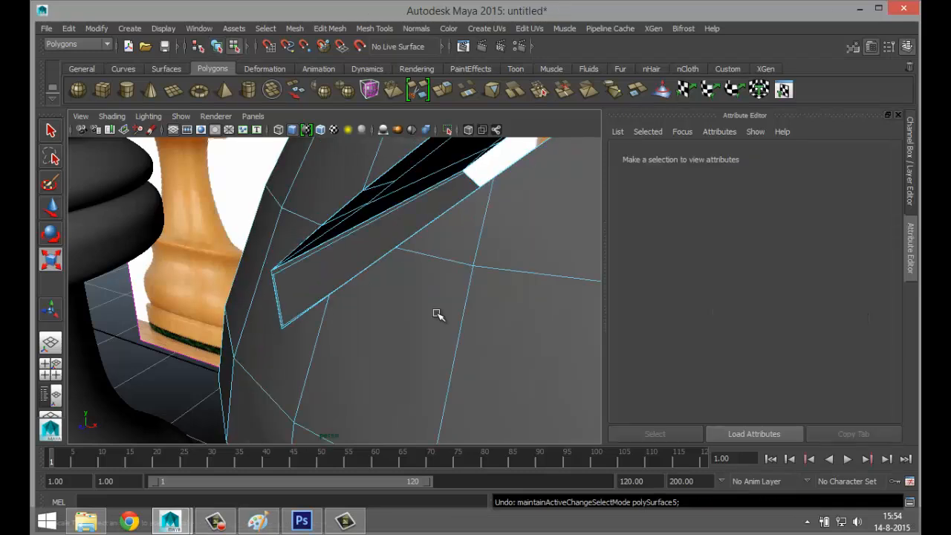
{"action": "right_click_drag", "start_coordinate": [464, 204], "coordinate": [517, 208]}
{"action": "key", "text": "3"}
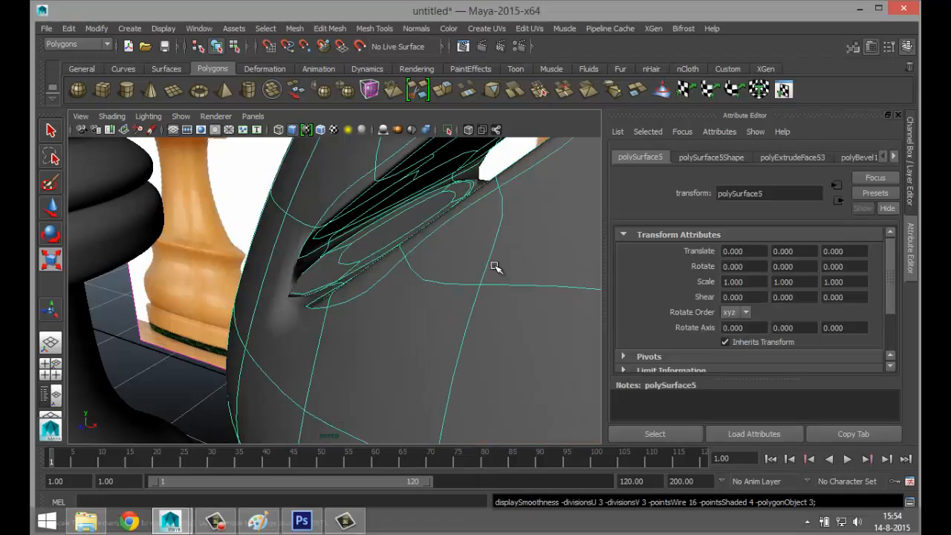
{"action": "key", "text": "1"}
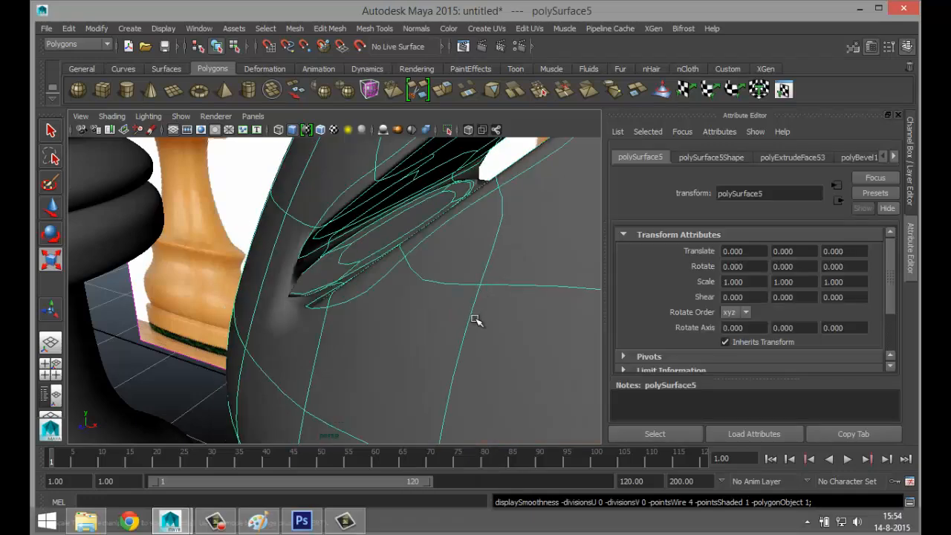
- Undo the scaling of the extruded slot face and recheck the slot with smoothing on and off
{"action": "key", "text": "ctrl+z"}
{"action": "key", "text": "ctrl+z"}
{"action": "key", "text": "ctrl+z"}
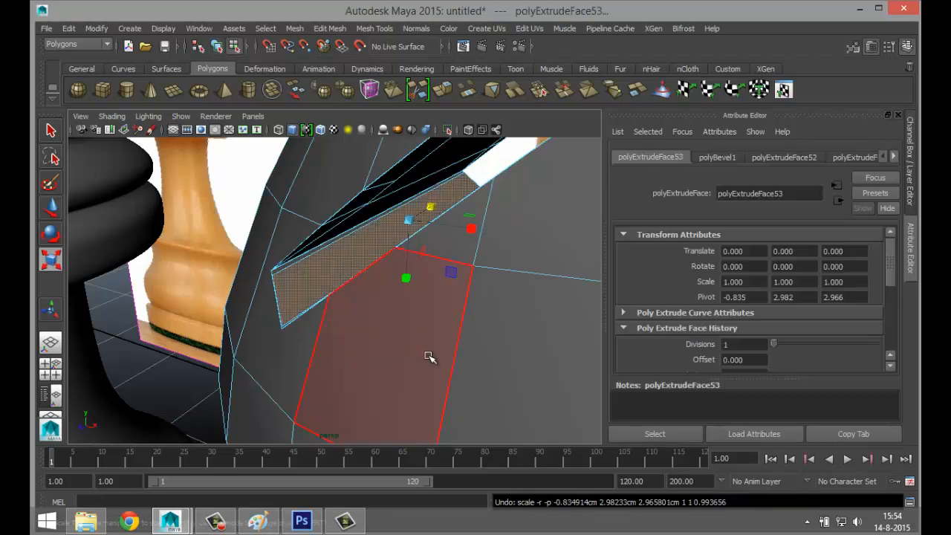
{"action": "right_click_drag", "start_coordinate": [497, 260], "coordinate": [530, 236]}
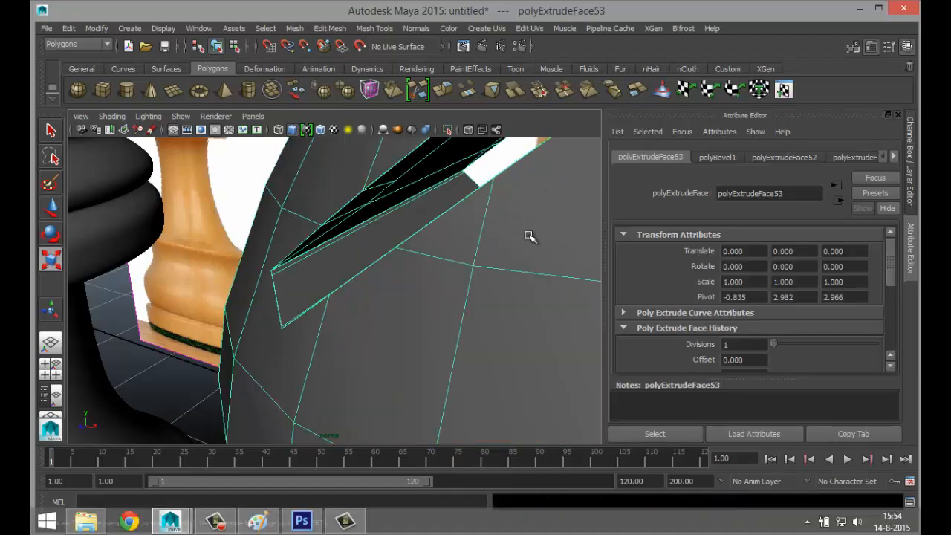
{"action": "key", "text": "3"}
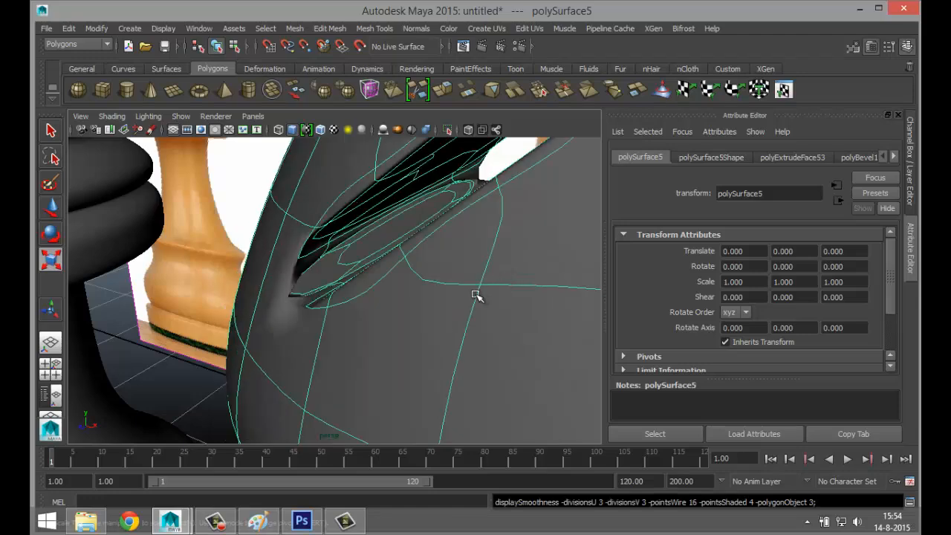
{"action": "key", "text": "1"}
- Undo the extrusion of the slot's lower inner face
{"action": "key", "text": "f"}
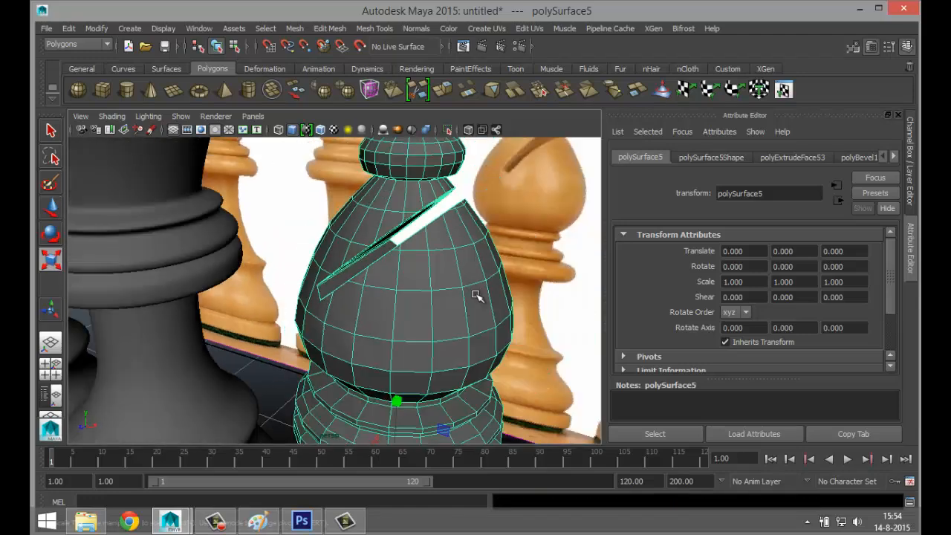
{"action": "left_click_drag", "start_coordinate": [455, 309], "coordinate": [458, 322], "text": "alt"}
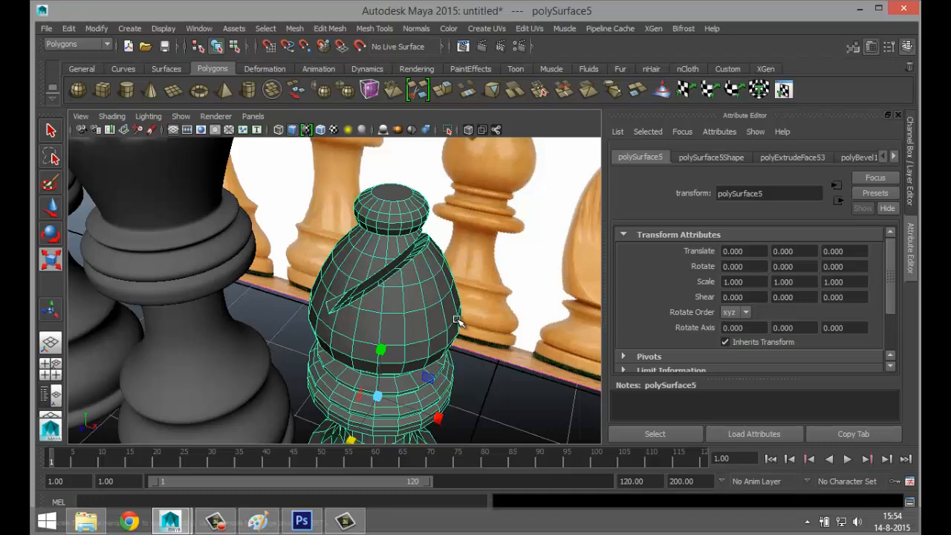
{"action": "key", "text": "ctrl+z"}
{"action": "key", "text": "ctrl+z"}
{"action": "key", "text": "ctrl+z"}
{"action": "key", "text": "ctrl+z"}
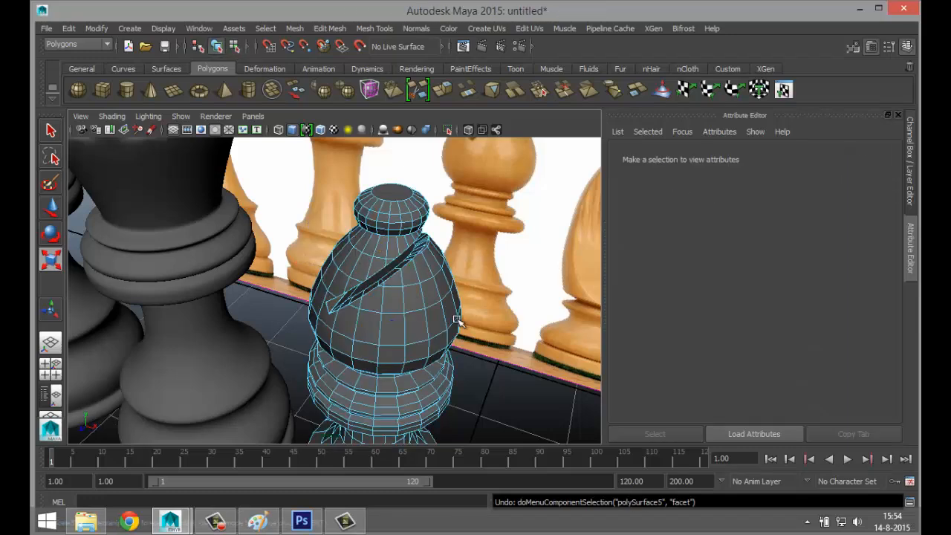
- Return the bishop to object mode, display it smoothed, and deselect it
{"action": "right_click_drag", "start_coordinate": [437, 302], "coordinate": [492, 187]}
{"action": "key", "text": "3"}
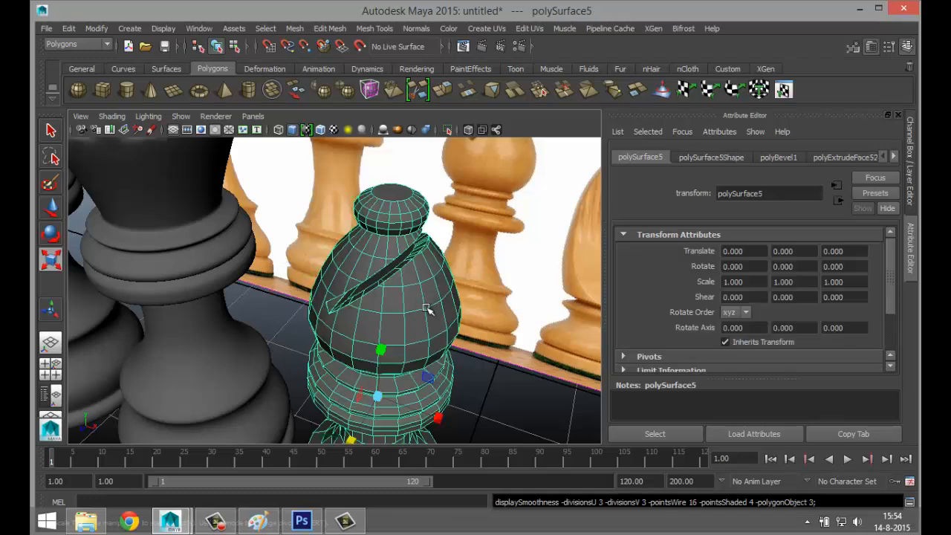
{"action": "left_click", "coordinate": [490, 379]}
{"action": "scroll", "coordinate": [495, 378], "scroll_direction": "down", "scroll_amount": 5}
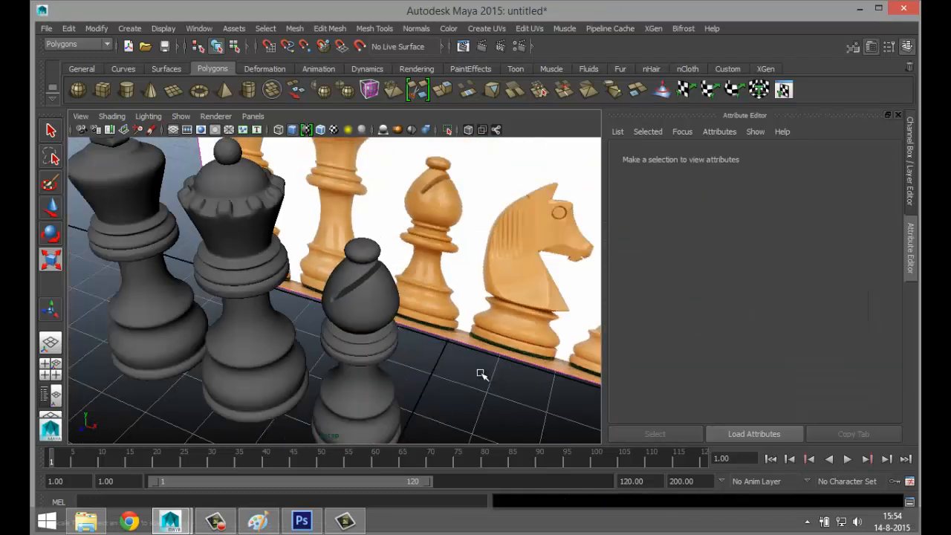
- Duplicate the finished bishop and move the copy about 1.68 units along X toward the reference knight
{"action": "left_click_drag", "start_coordinate": [475, 372], "coordinate": [405, 319], "text": "alt"}
{"action": "middle_click_drag", "start_coordinate": [405, 330], "coordinate": [393, 274], "text": "alt"}
{"action": "left_click", "coordinate": [262, 315]}
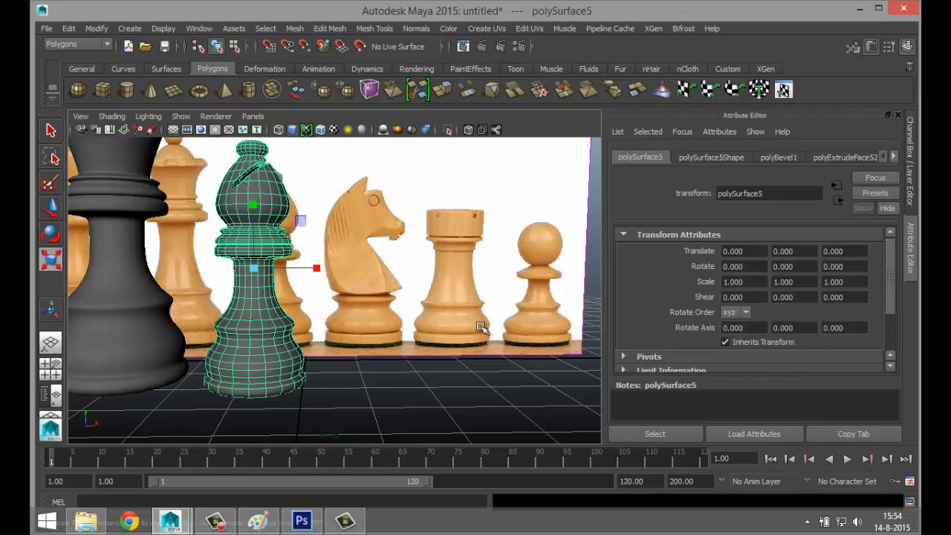
{"action": "key", "text": "ctrl+d"}
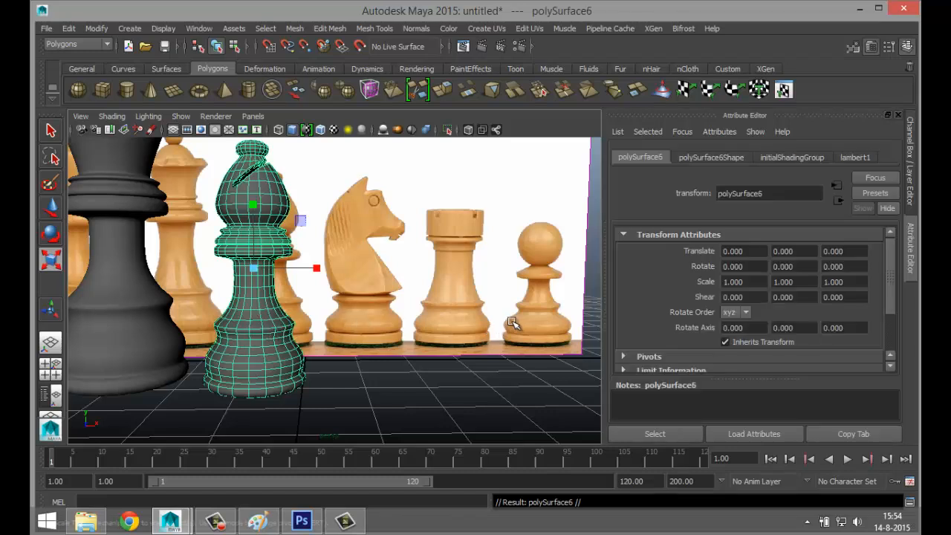
{"action": "key", "text": "w"}
{"action": "left_click_drag", "start_coordinate": [316, 268], "coordinate": [444, 269]}
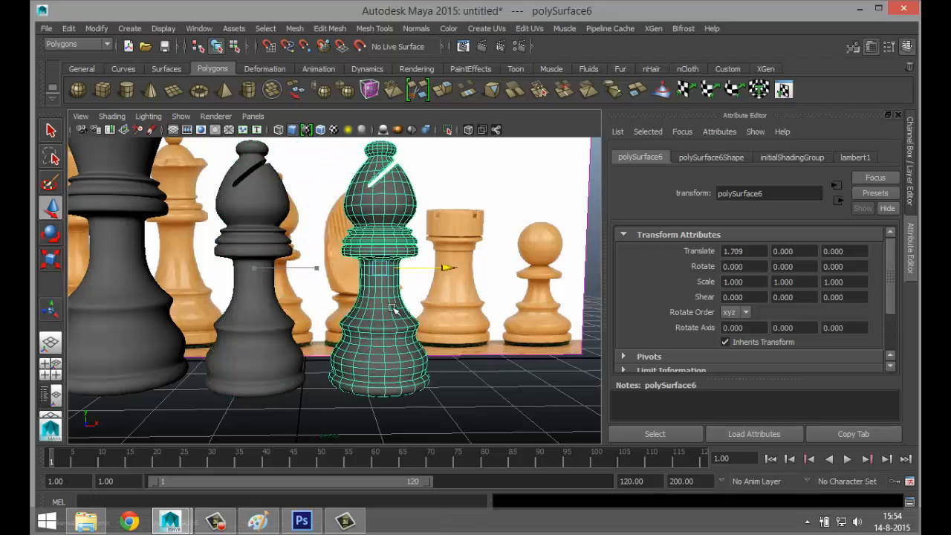
- Align the bishop copy over the reference knight's base in the front view, at X 1.776
{"action": "left_click", "coordinate": [51, 364]}
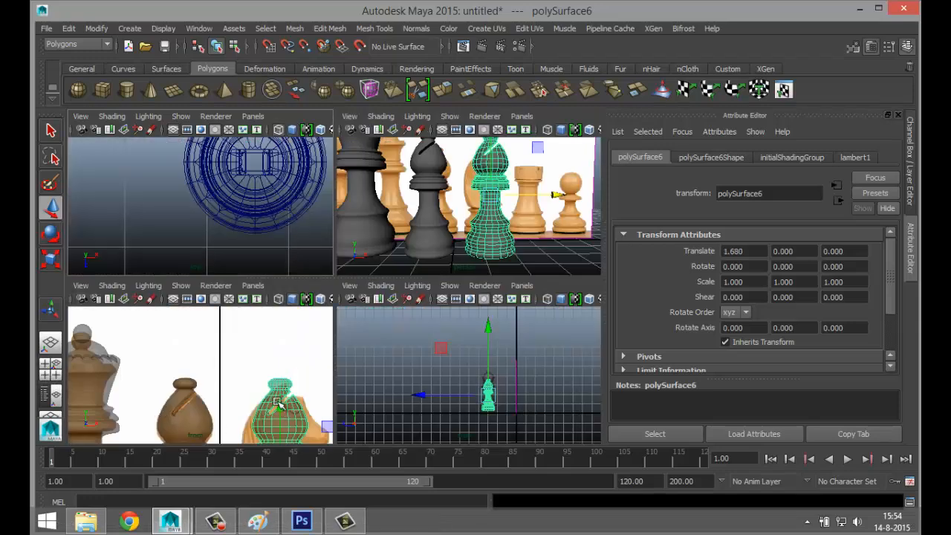
{"action": "key", "text": "space"}
{"action": "key", "text": "f"}
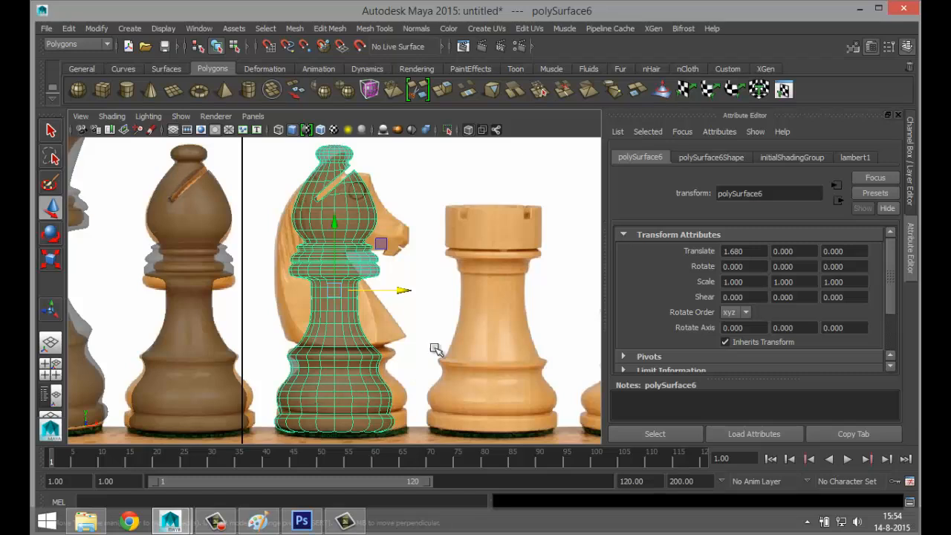
{"action": "left_click_drag", "start_coordinate": [405, 291], "coordinate": [412, 291]}
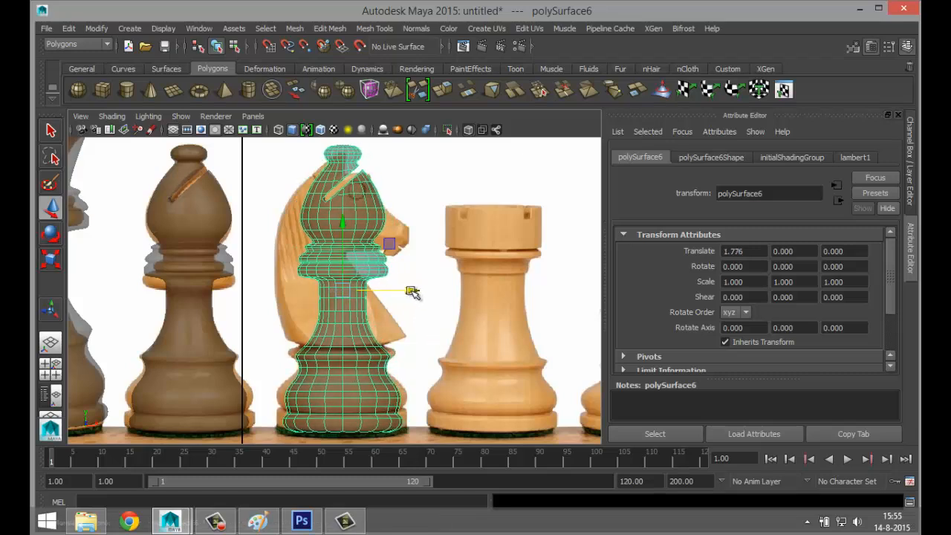
- Delete the bishop copy's collar and stem faces above the knight's base
{"action": "scroll", "coordinate": [409, 360], "scroll_direction": "up", "scroll_amount": 5}
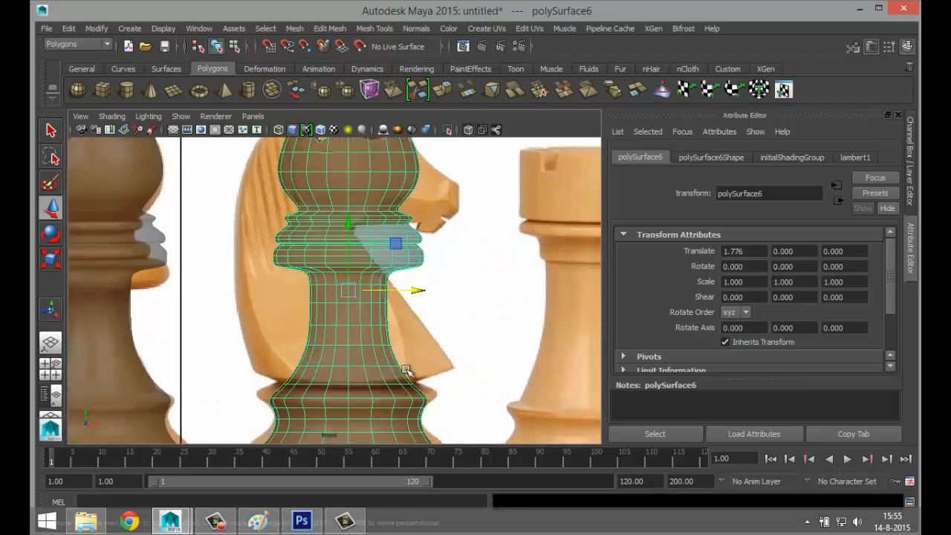
{"action": "middle_click_drag", "start_coordinate": [405, 373], "coordinate": [392, 313], "text": "alt"}
{"action": "right_click_drag", "start_coordinate": [330, 316], "coordinate": [326, 236]}
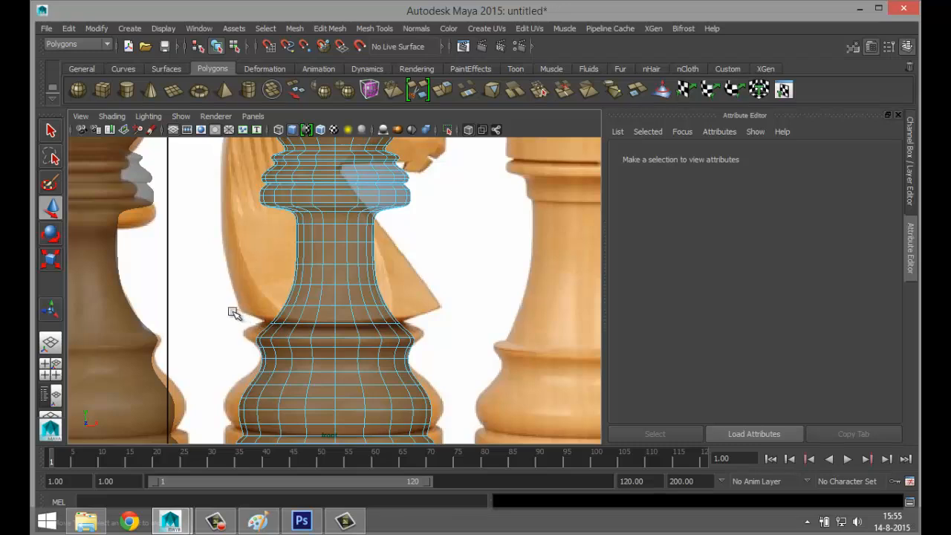
{"action": "left_click_drag", "start_coordinate": [238, 311], "coordinate": [496, 164]}
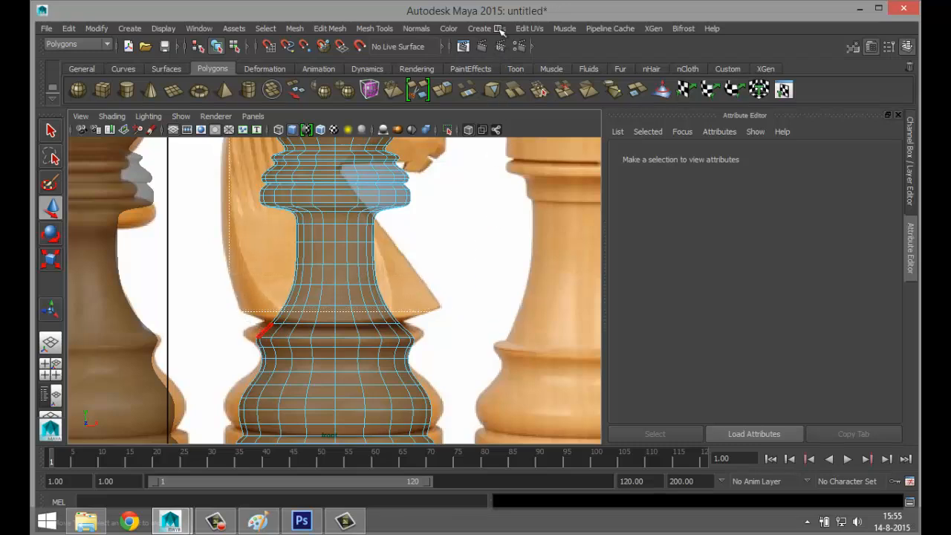
{"action": "left_click_drag", "start_coordinate": [501, 30], "coordinate": [499, 34]}
{"action": "key", "text": "Delete"}
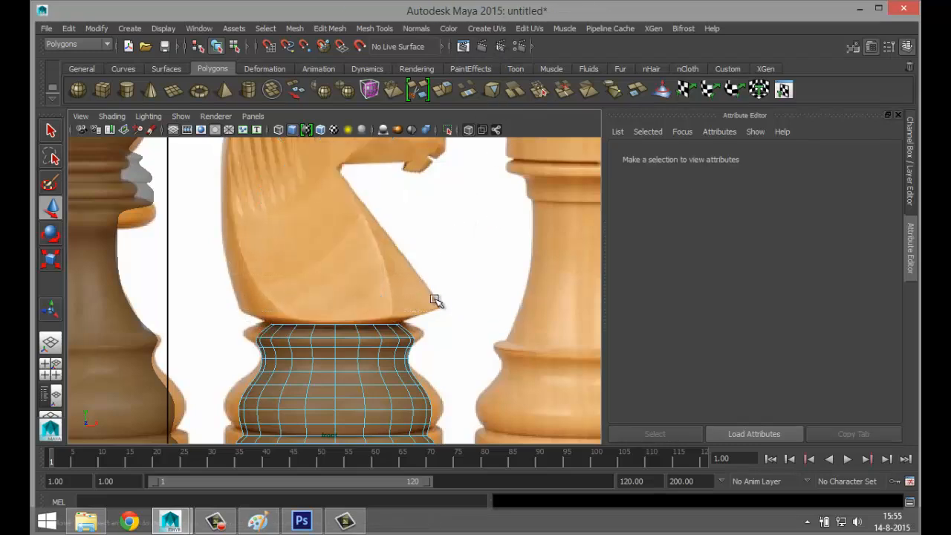
- Delete the leftover knob faces above the reference knight's head, leaving only the base
{"action": "scroll", "coordinate": [436, 300], "scroll_direction": "down", "scroll_amount": 5}
{"action": "scroll", "coordinate": [431, 315], "scroll_direction": "up", "scroll_amount": 2}
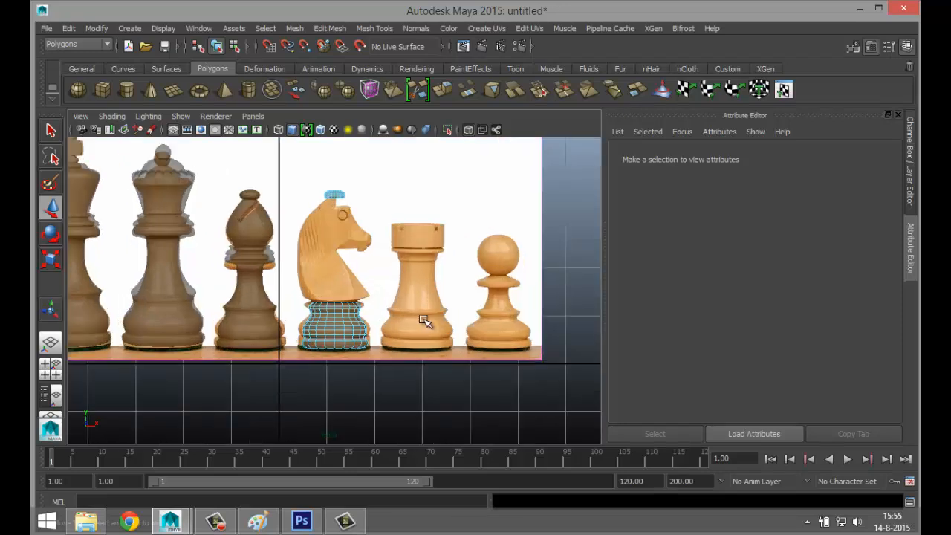
{"action": "left_click", "coordinate": [355, 217]}
{"action": "key", "text": "Delete"}
{"action": "scroll", "coordinate": [401, 298], "scroll_direction": "up", "scroll_amount": 3}
{"action": "middle_click_drag", "start_coordinate": [424, 292], "coordinate": [450, 304], "text": "alt"}
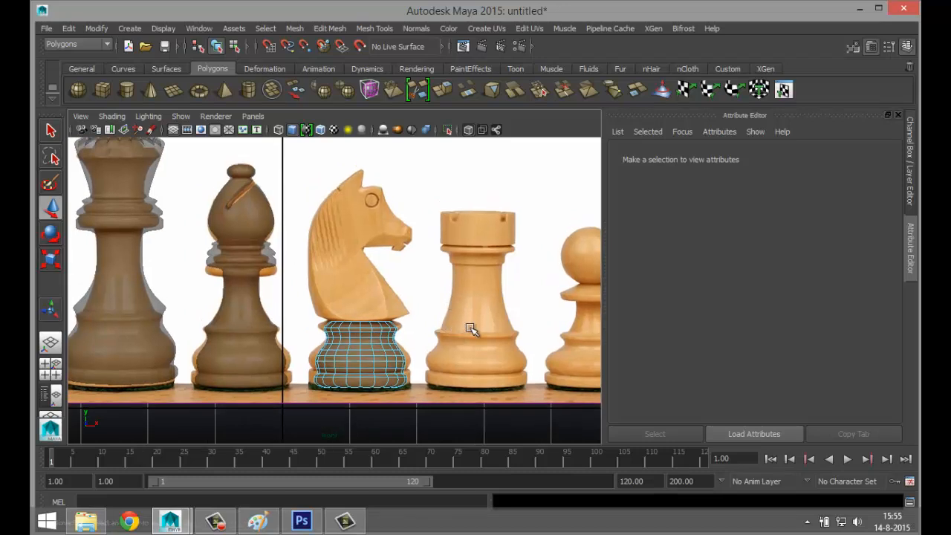
- Create a small polygon cube on the grid beside the knight's base in the perspective view
{"action": "key", "text": "space"}
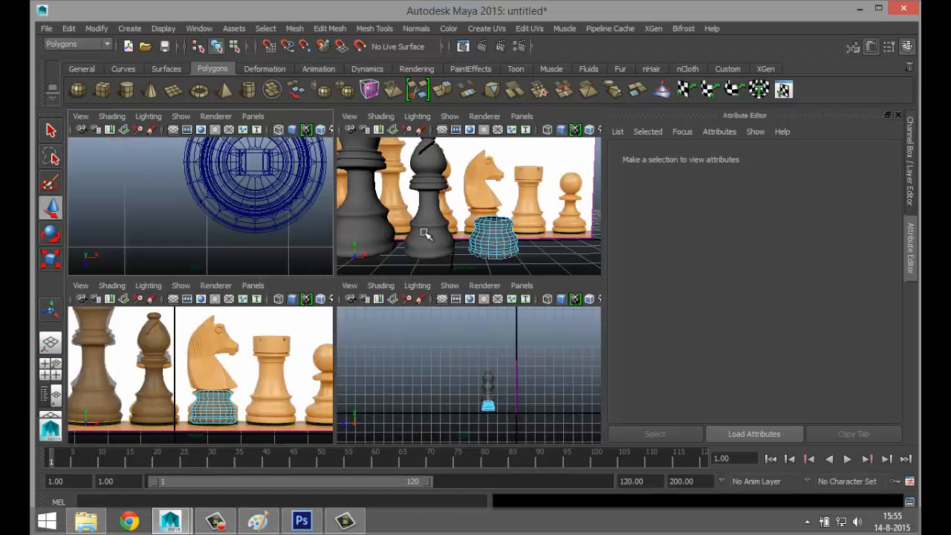
{"action": "key", "text": "space"}
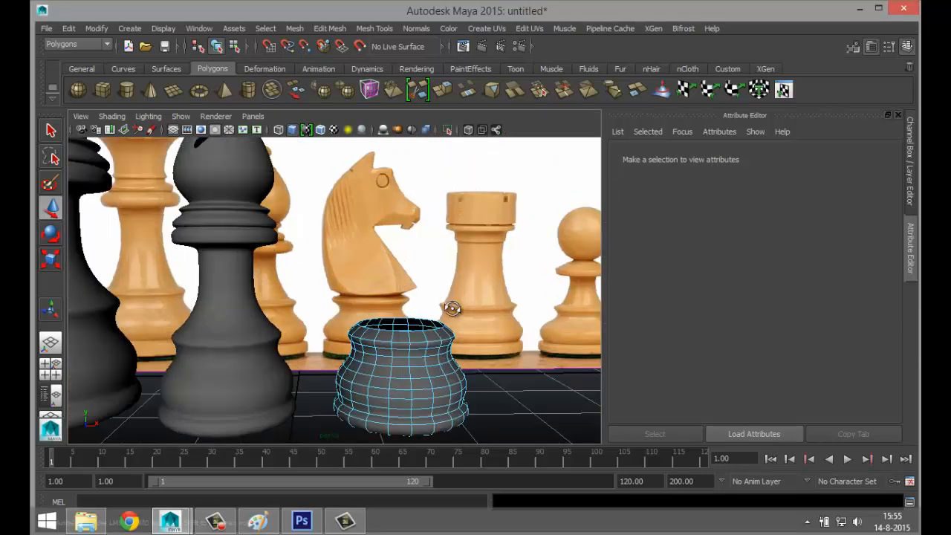
{"action": "left_click_drag", "start_coordinate": [453, 309], "coordinate": [445, 325], "text": "alt"}
{"action": "middle_click_drag", "start_coordinate": [446, 324], "coordinate": [411, 289], "text": "alt"}
{"action": "left_click_drag", "start_coordinate": [420, 315], "coordinate": [421, 323], "text": "alt"}
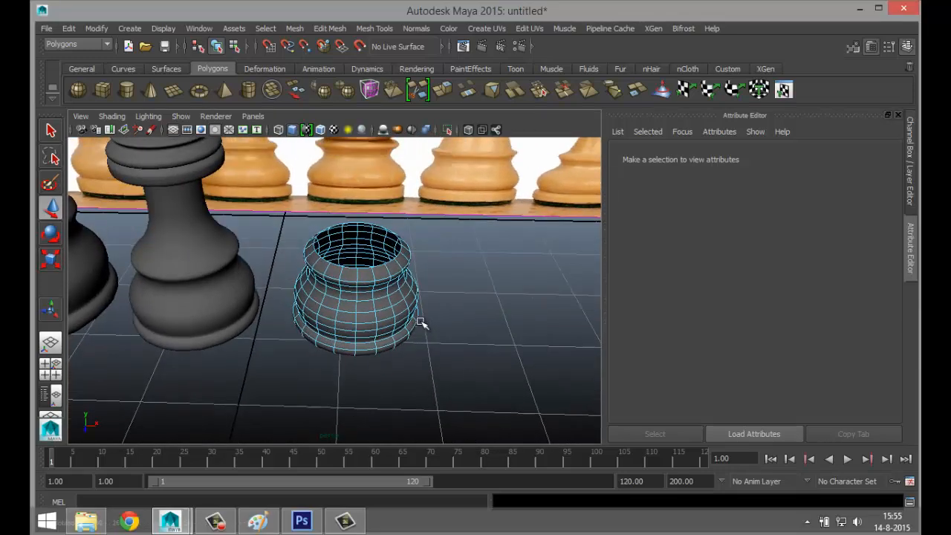
{"action": "left_click", "coordinate": [102, 90]}
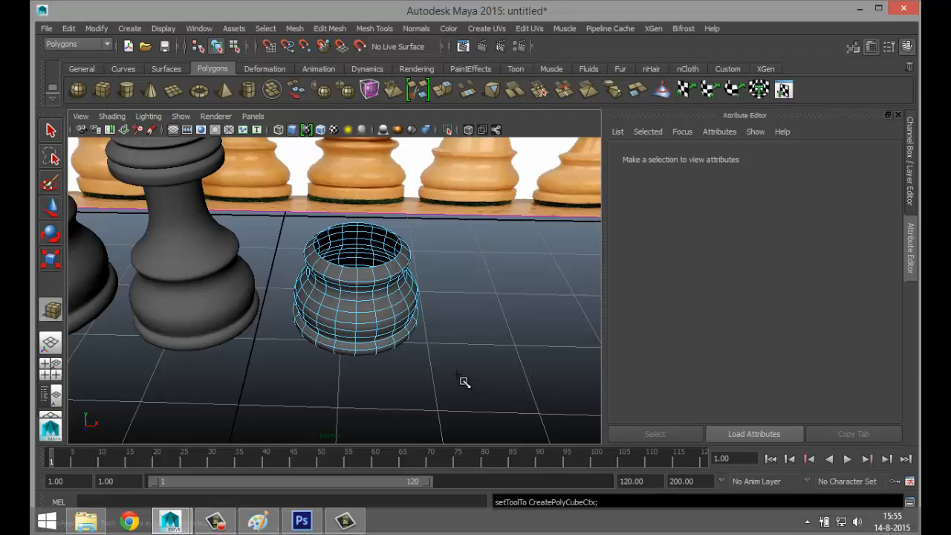
{"action": "left_click_drag", "start_coordinate": [460, 377], "coordinate": [517, 348]}
{"action": "left_click_drag", "start_coordinate": [401, 382], "coordinate": [332, 377], "text": "alt"}
{"action": "scroll", "coordinate": [332, 377], "scroll_direction": "down", "scroll_amount": 2}
{"action": "scroll", "coordinate": [332, 377], "scroll_direction": "up", "scroll_amount": 2}
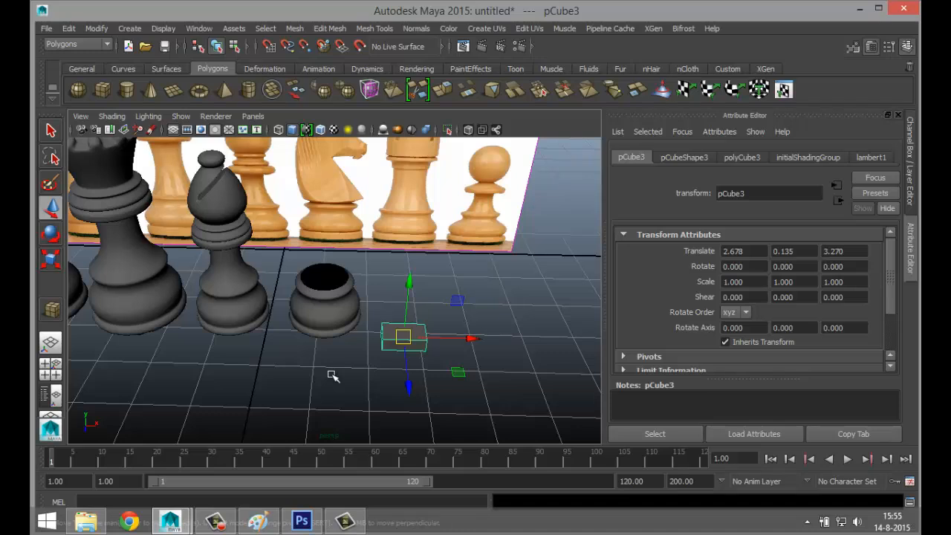
{"action": "scroll", "coordinate": [343, 379], "scroll_direction": "up", "scroll_amount": 1}
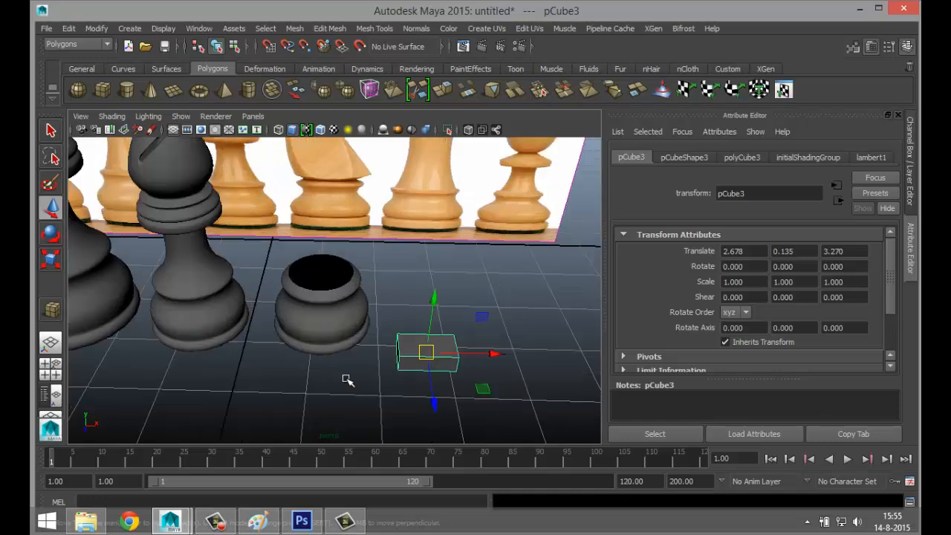
- Move the cube onto the knight's base in the top view, at about X 1.270, Z 2.952
{"action": "left_click", "coordinate": [50, 369]}
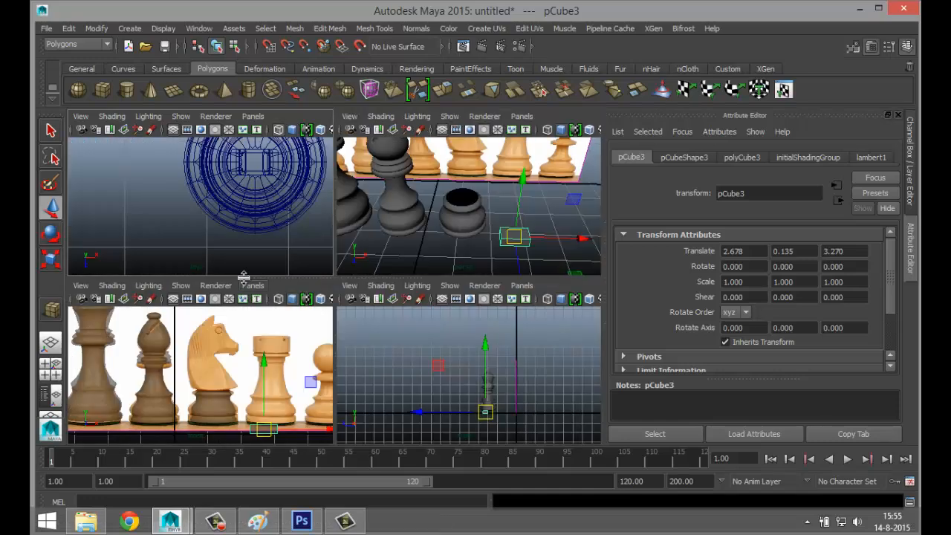
{"action": "key", "text": "space"}
{"action": "key", "text": "f"}
{"action": "scroll", "coordinate": [312, 313], "scroll_direction": "down", "scroll_amount": 1}
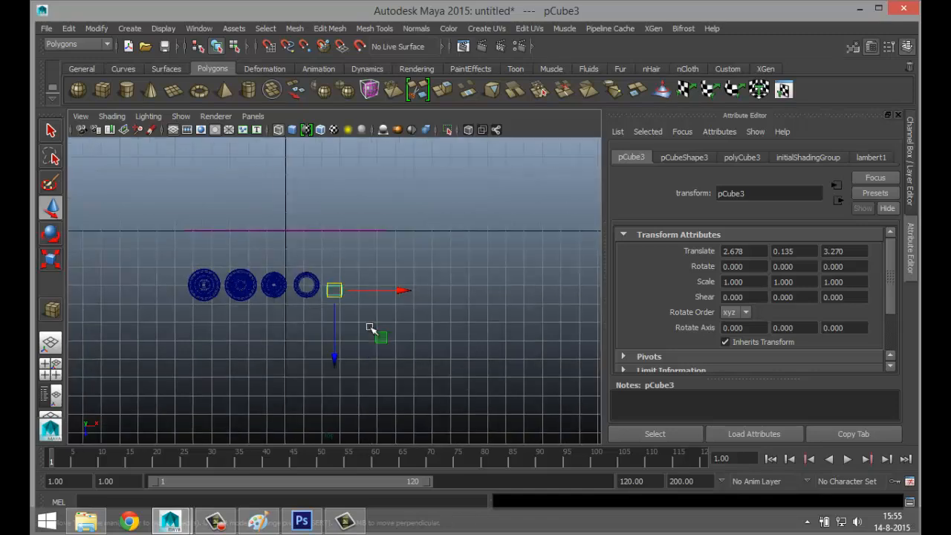
{"action": "scroll", "coordinate": [372, 329], "scroll_direction": "up", "scroll_amount": 2}
{"action": "left_click_drag", "start_coordinate": [335, 290], "coordinate": [295, 282]}
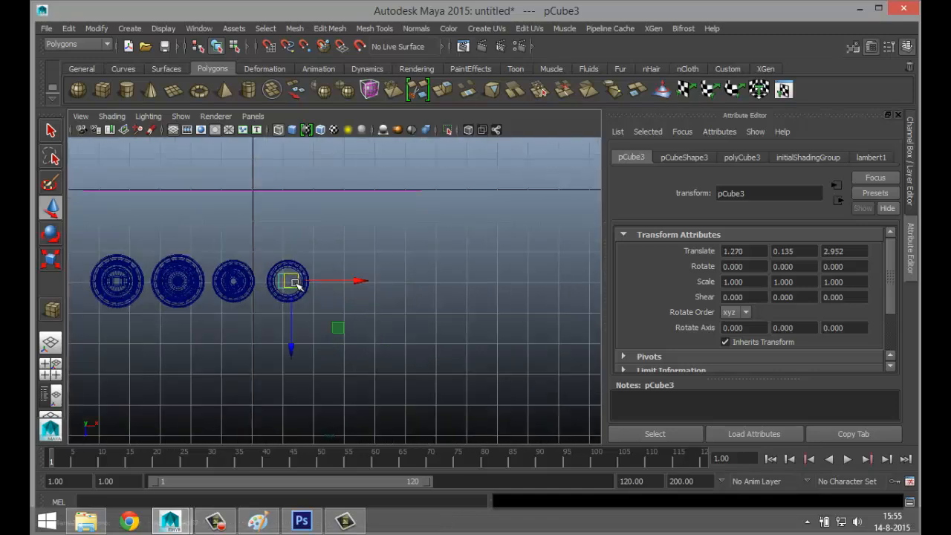
- Center the cube more precisely within the knight's base ring in the top view, at X 1.177 and Z 2.965
{"action": "key", "text": "f"}
{"action": "scroll", "coordinate": [355, 340], "scroll_direction": "down", "scroll_amount": 5}
{"action": "scroll", "coordinate": [345, 339], "scroll_direction": "up", "scroll_amount": 4}
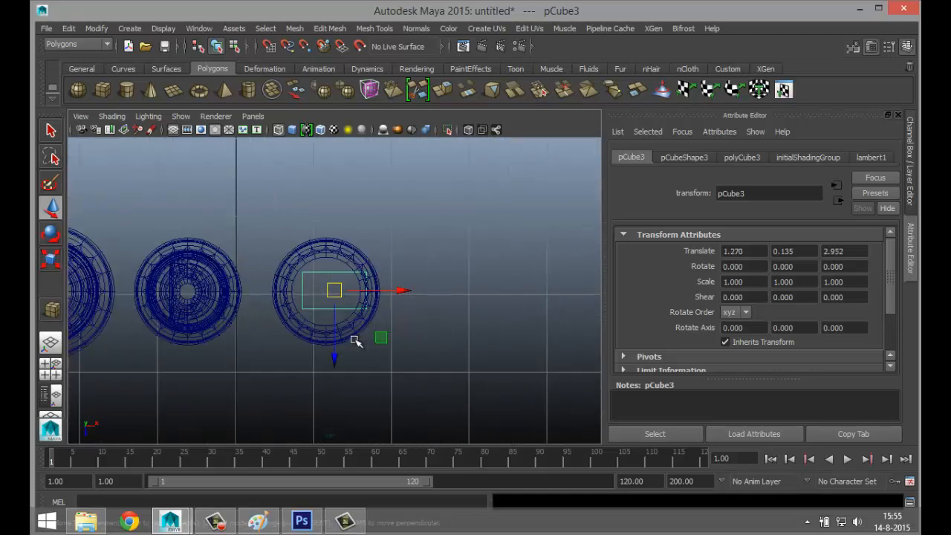
{"action": "middle_click_drag", "start_coordinate": [364, 334], "coordinate": [364, 321], "text": "alt"}
{"action": "scroll", "coordinate": [364, 320], "scroll_direction": "up", "scroll_amount": 5}
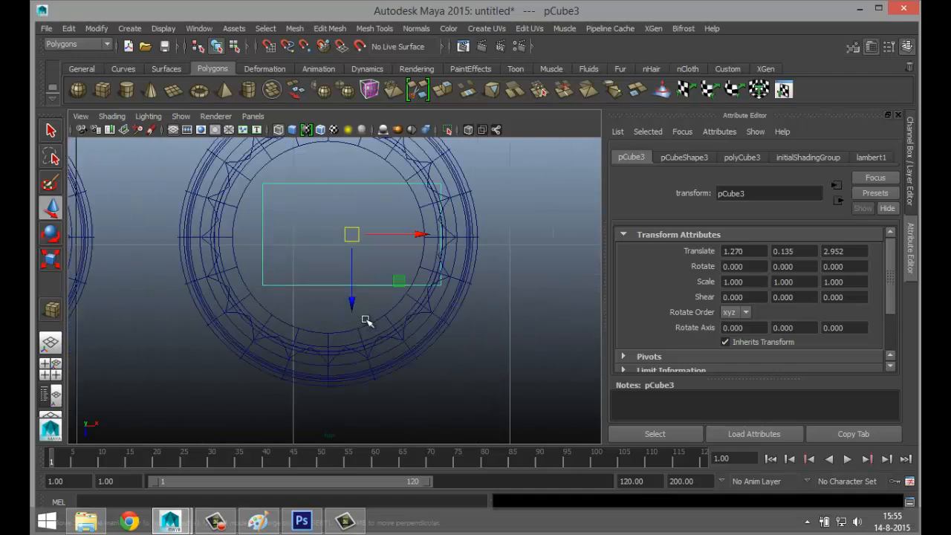
{"action": "left_click_drag", "start_coordinate": [353, 302], "coordinate": [352, 307]}
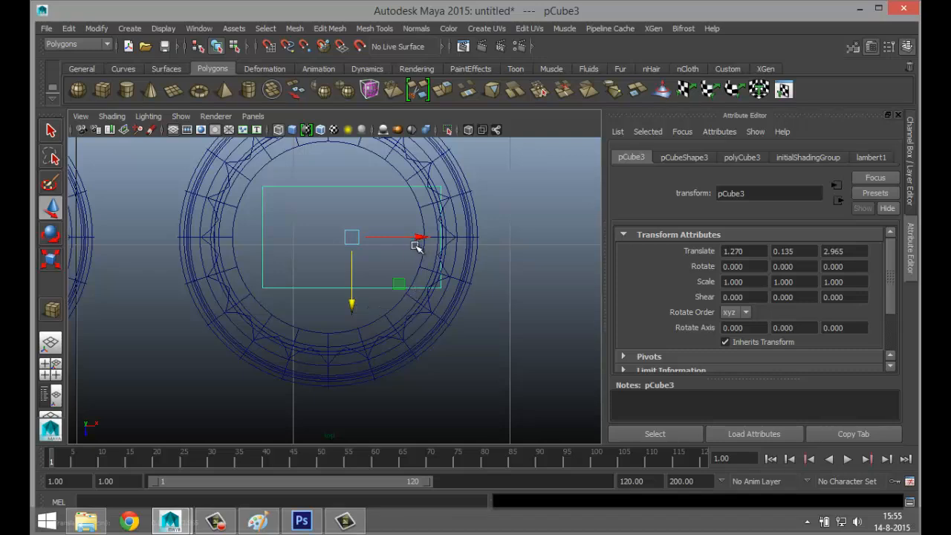
{"action": "left_click_drag", "start_coordinate": [420, 236], "coordinate": [408, 260]}
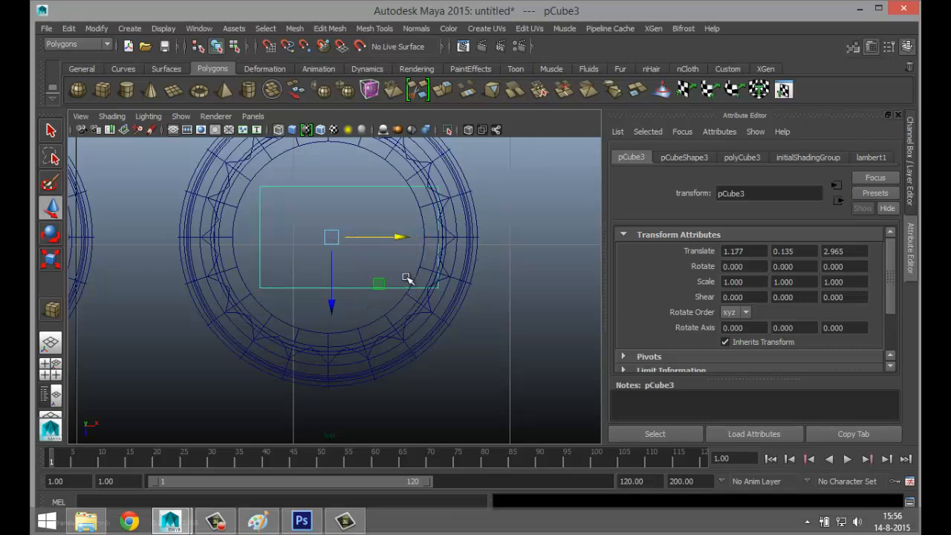
{"action": "right_click_drag", "start_coordinate": [403, 205], "coordinate": [457, 189]}
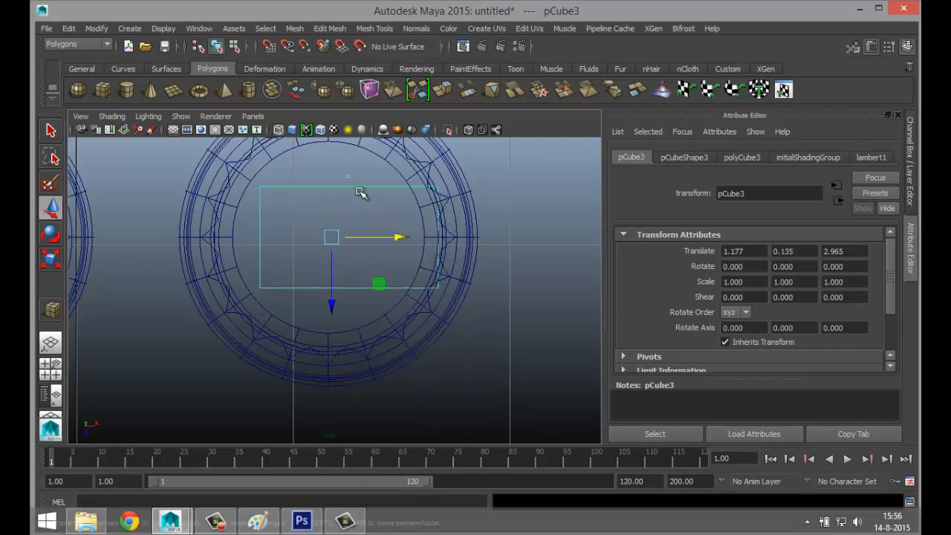
{"action": "left_click_drag", "start_coordinate": [401, 242], "coordinate": [394, 240]}
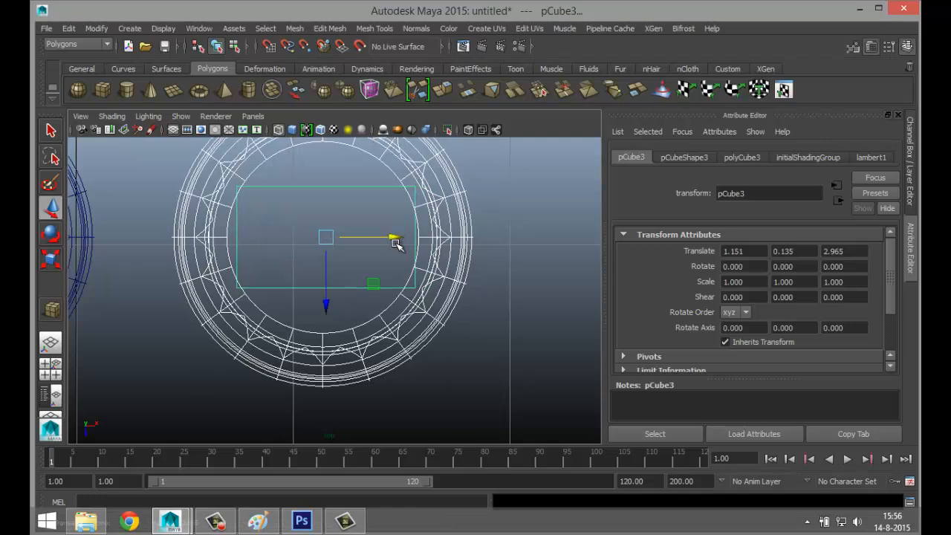
{"action": "key", "text": "ctrl+z"}
{"action": "left_click", "coordinate": [538, 252]}
{"action": "left_click", "coordinate": [380, 202]}
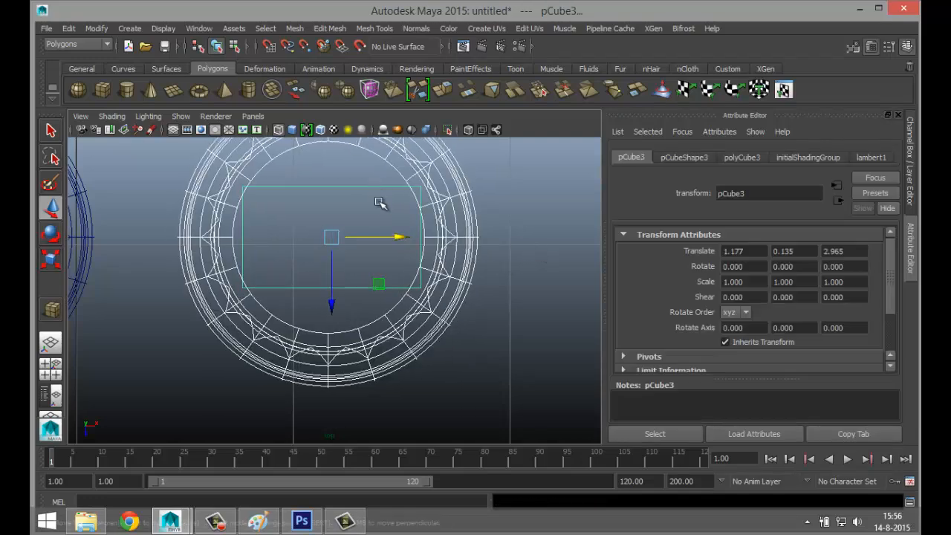
{"action": "key", "text": "ctrl+z"}
{"action": "left_click", "coordinate": [368, 288]}
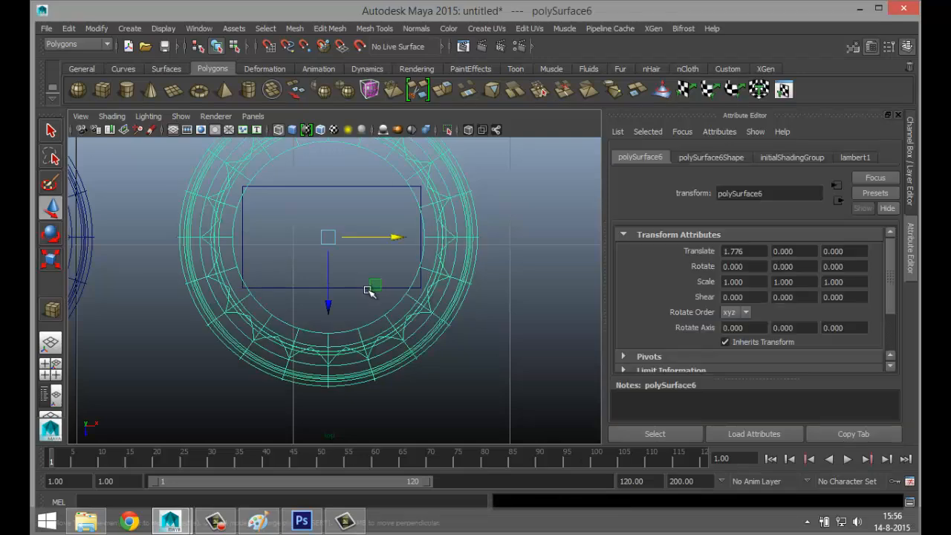
- Raise the cube above the knight's base to Y 1.533 and recenter it at X 1.164 in the top view
{"action": "left_click", "coordinate": [55, 364]}
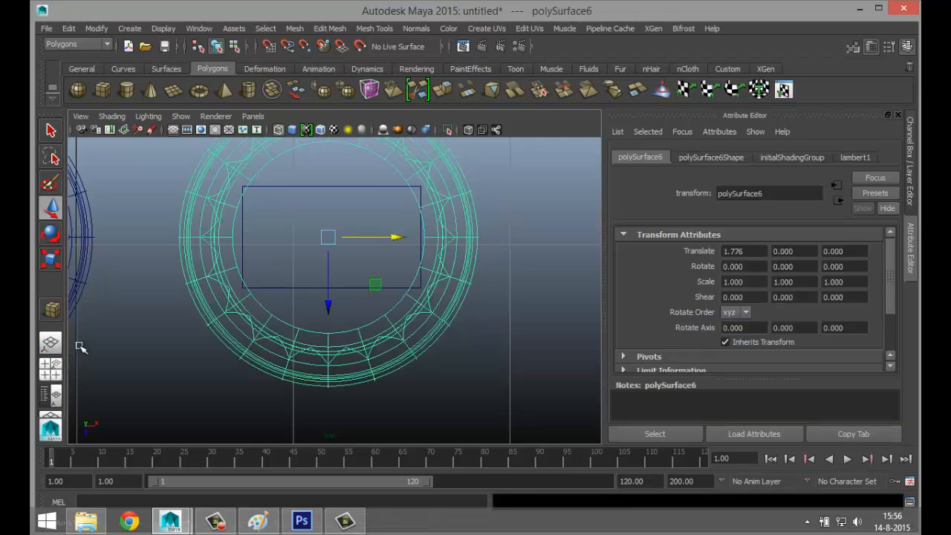
{"action": "key", "text": "space"}
{"action": "scroll", "coordinate": [450, 282], "scroll_direction": "up", "scroll_amount": 3}
{"action": "left_click_drag", "start_coordinate": [443, 281], "coordinate": [394, 431], "text": "alt"}
{"action": "left_click", "coordinate": [353, 419]}
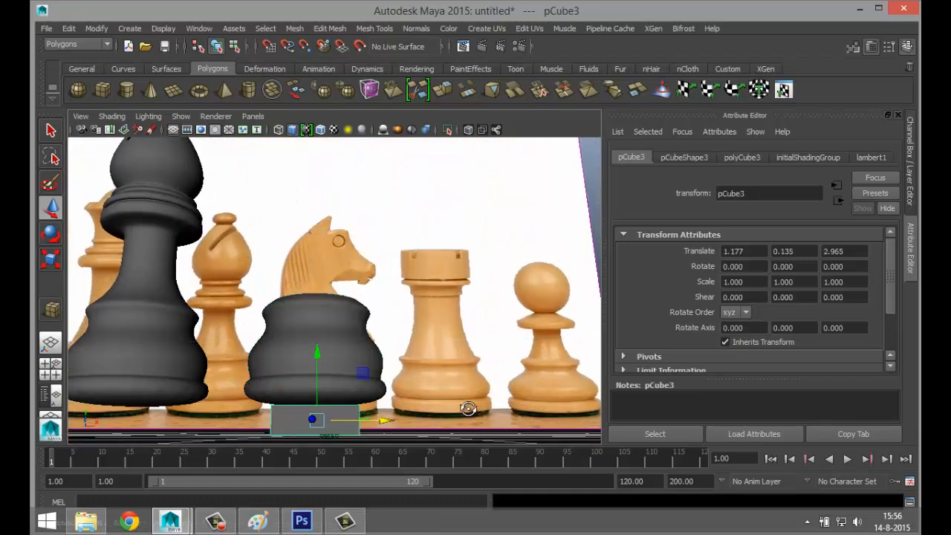
{"action": "left_click_drag", "start_coordinate": [471, 407], "coordinate": [331, 352], "text": "alt"}
{"action": "left_click_drag", "start_coordinate": [322, 318], "coordinate": [127, 406]}
{"action": "left_click", "coordinate": [50, 364]}
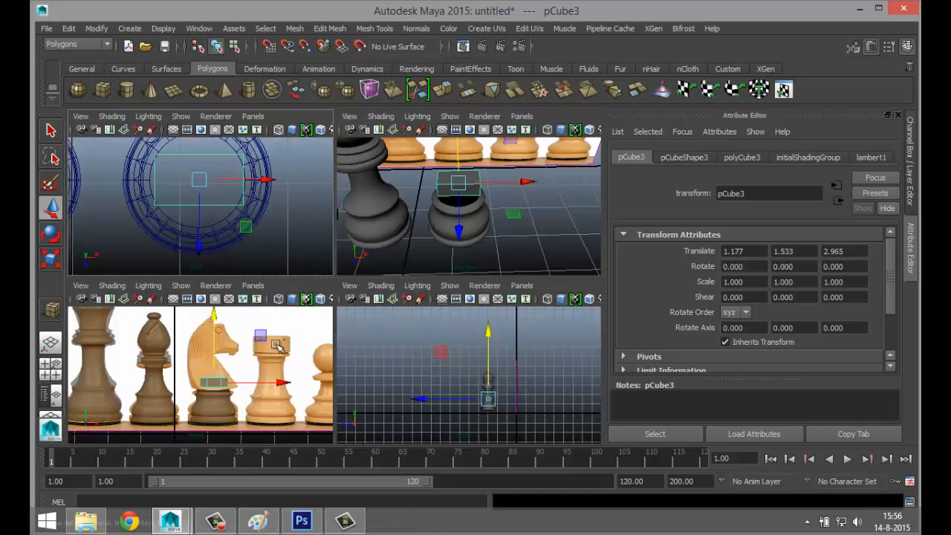
{"action": "key", "text": "space"}
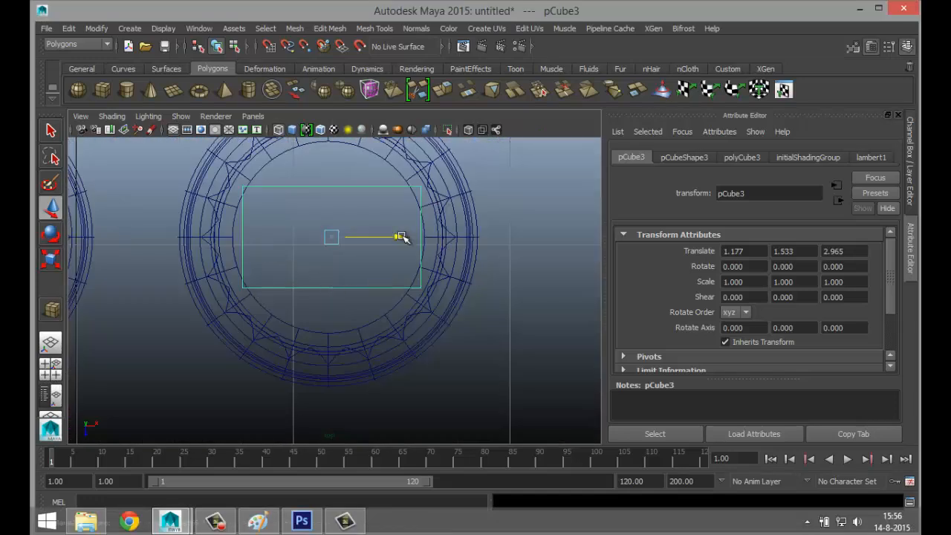
{"action": "left_click_drag", "start_coordinate": [400, 236], "coordinate": [397, 236]}
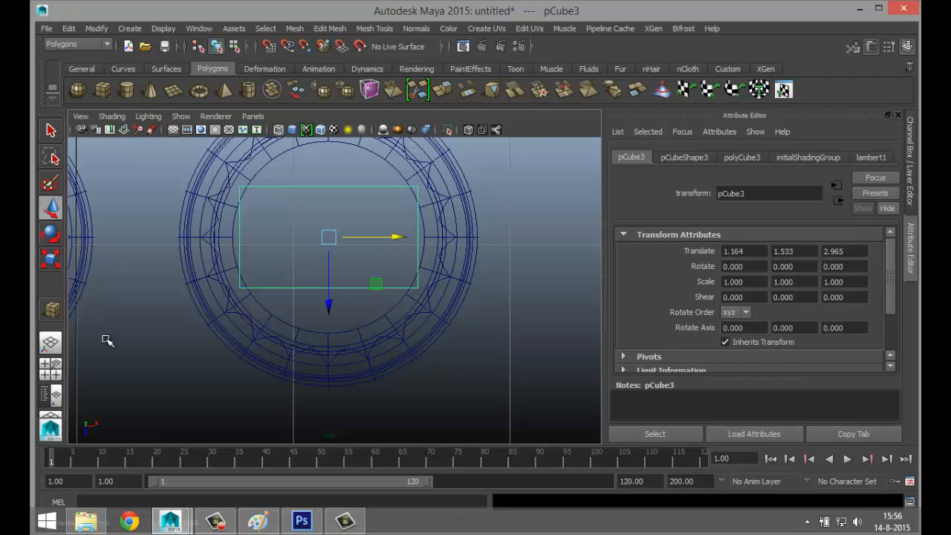
- Scale the cube to 1.798 in X to match the reference knight's lower body width, and lower it to Y 1.419
{"action": "left_click", "coordinate": [51, 364]}
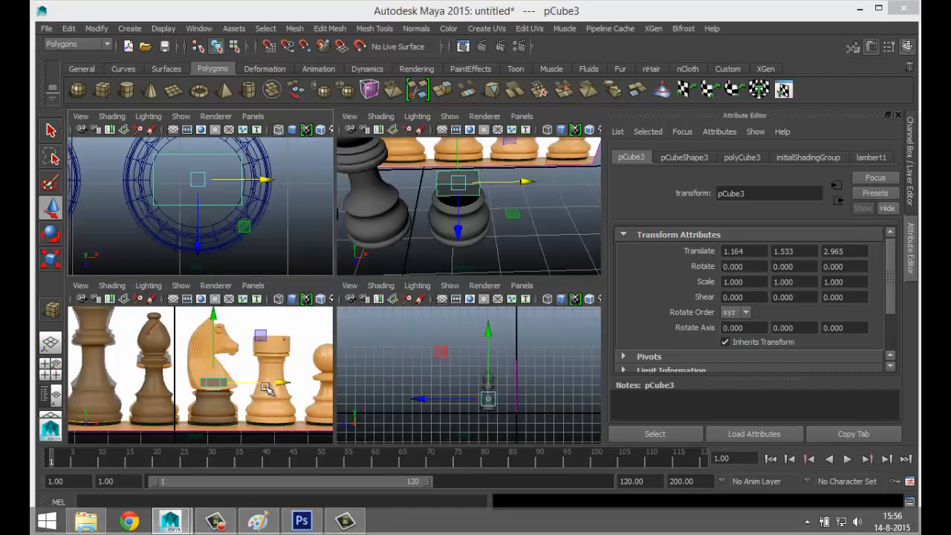
{"action": "key", "text": "space"}
{"action": "key", "text": "r"}
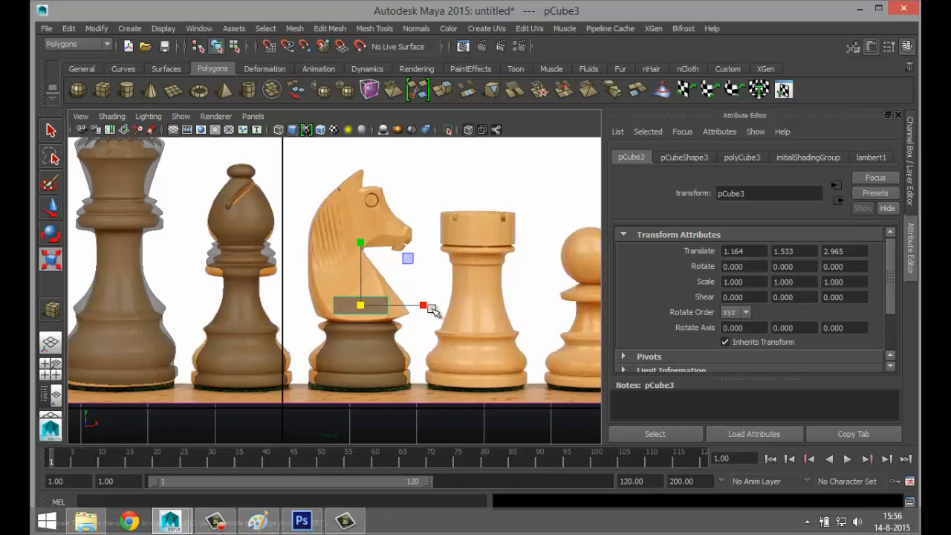
{"action": "left_click_drag", "start_coordinate": [426, 306], "coordinate": [472, 306]}
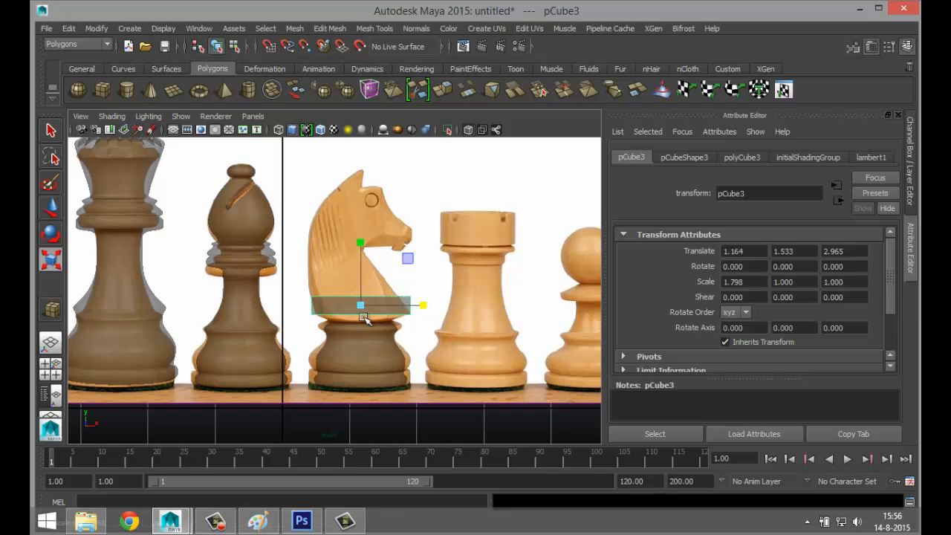
{"action": "key", "text": "w"}
{"action": "left_click_drag", "start_coordinate": [362, 238], "coordinate": [364, 247]}
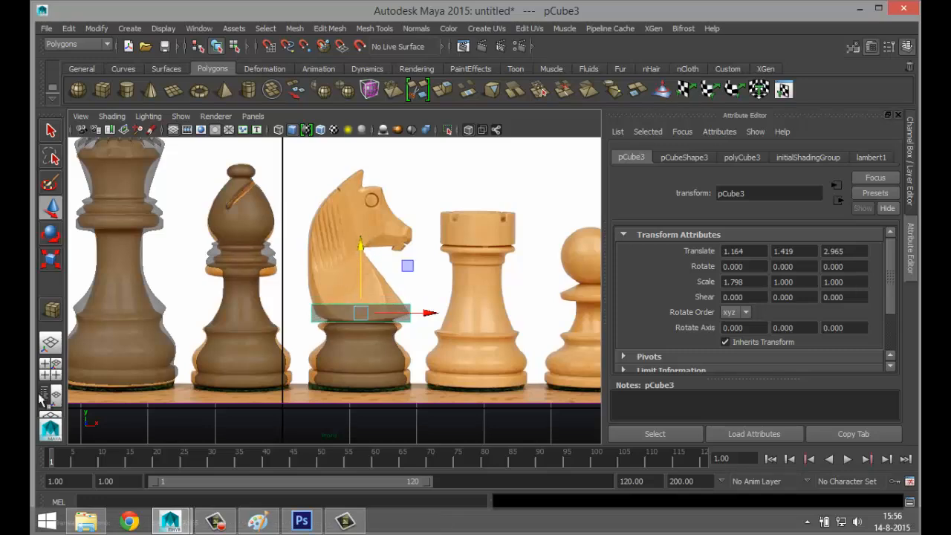
- Delete the cube's bottom face above the knight's base in the perspective view
{"action": "left_click", "coordinate": [50, 365]}
{"action": "key", "text": "space"}
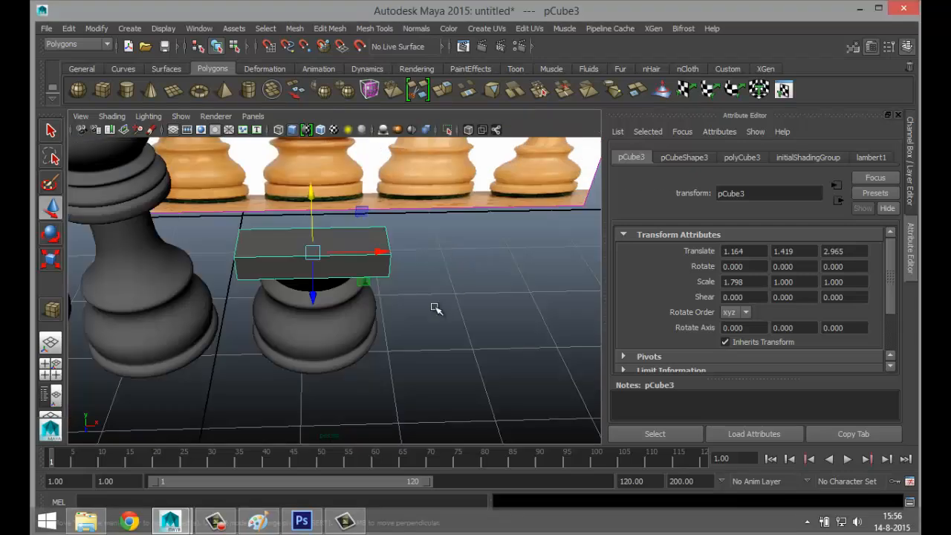
{"action": "left_click_drag", "start_coordinate": [436, 308], "coordinate": [439, 325], "text": "alt"}
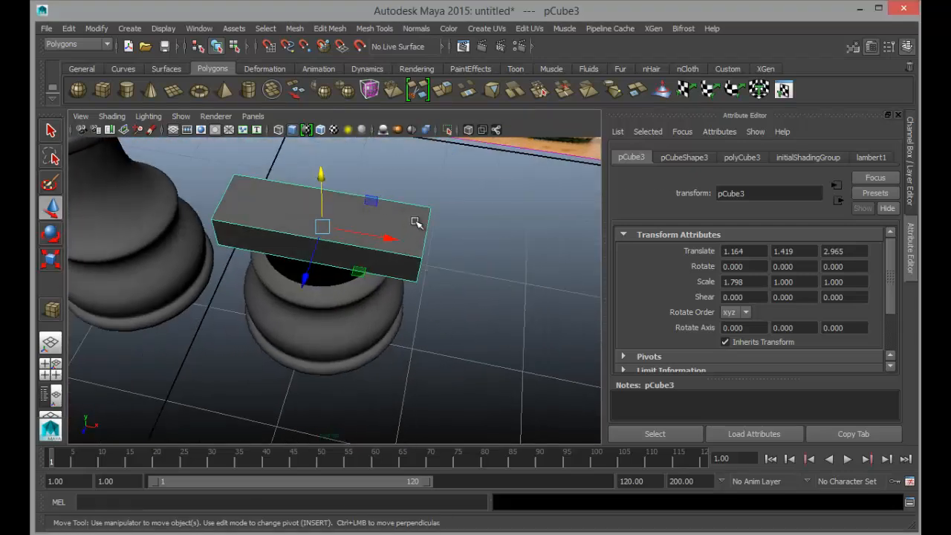
{"action": "right_click_drag", "start_coordinate": [414, 223], "coordinate": [416, 239]}
{"action": "left_click", "coordinate": [414, 224]}
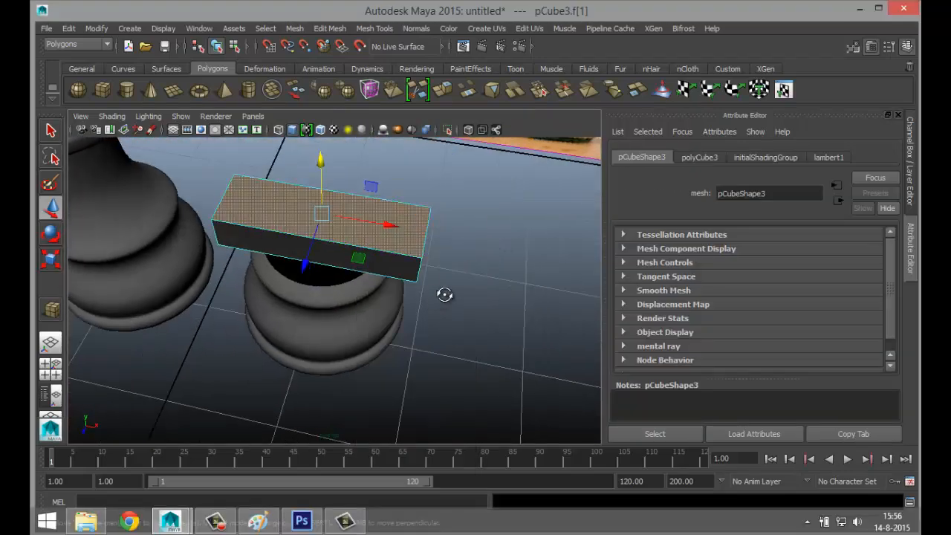
{"action": "left_click_drag", "start_coordinate": [445, 295], "coordinate": [498, 215], "text": "alt"}
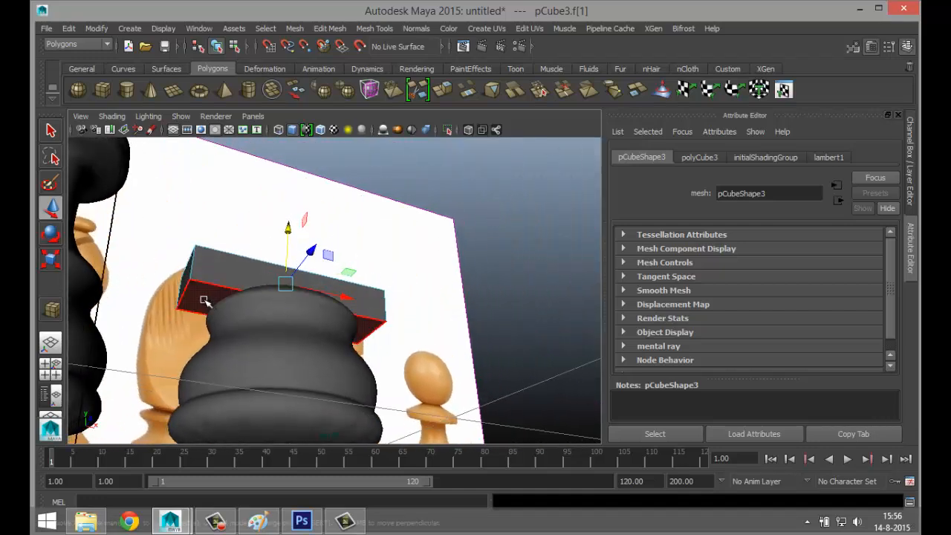
{"action": "left_click", "coordinate": [205, 301]}
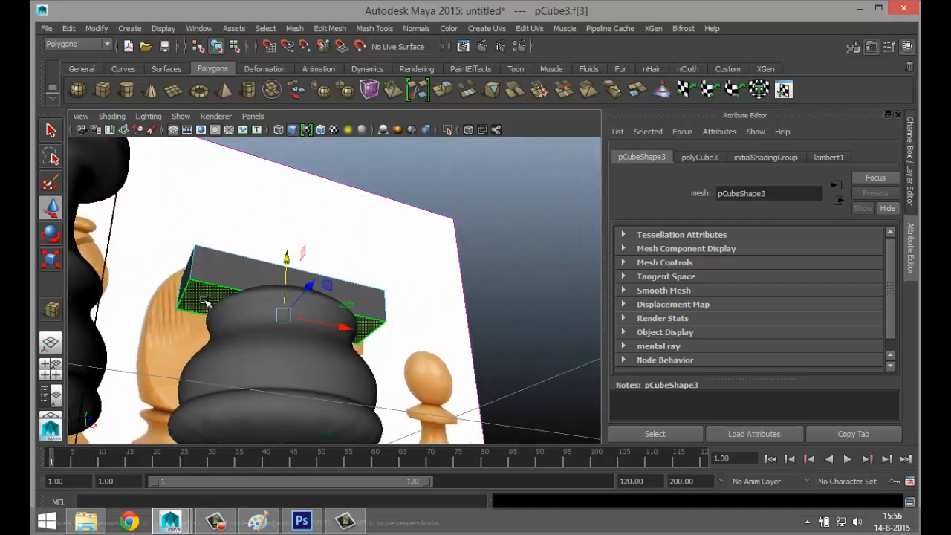
{"action": "left_click", "coordinate": [205, 300], "text": "ctrl"}
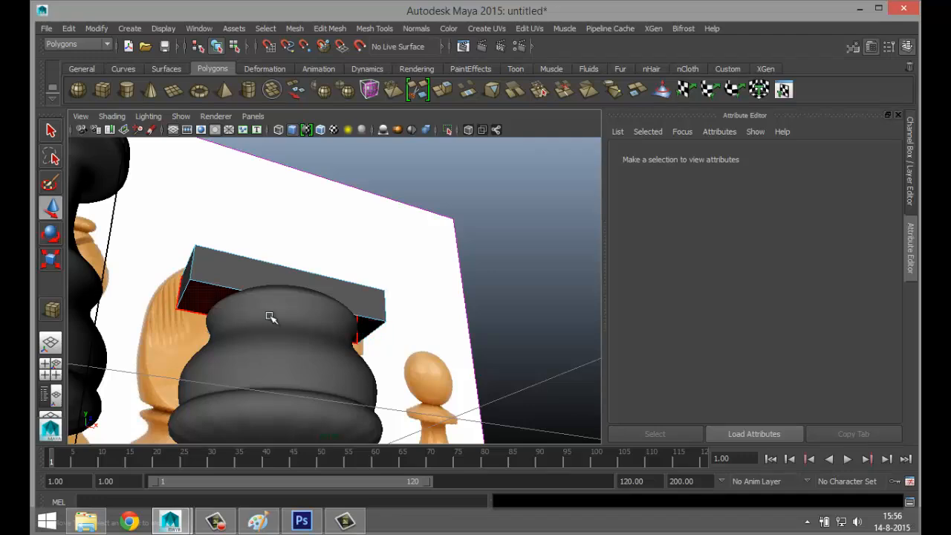
{"action": "left_click_drag", "start_coordinate": [268, 316], "coordinate": [300, 320], "text": "alt"}
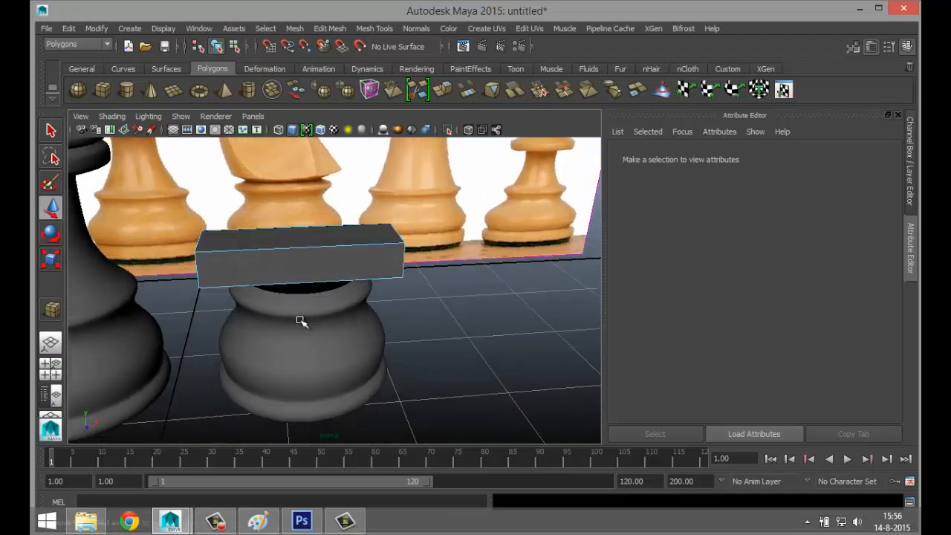
- Extrude the cube's top face and raise it slightly
{"action": "left_click", "coordinate": [344, 237]}
{"action": "left_click", "coordinate": [346, 31]}
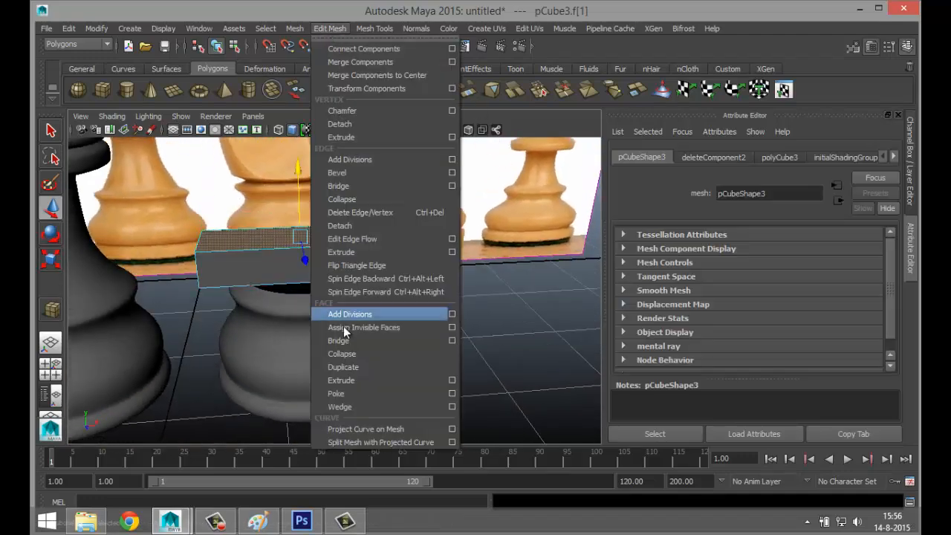
{"action": "left_click", "coordinate": [361, 382]}
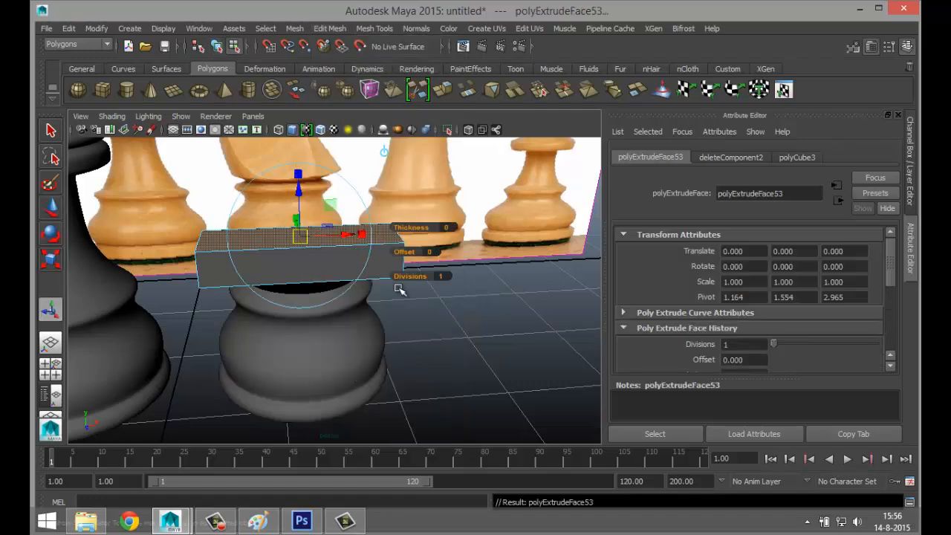
{"action": "key", "text": "w"}
{"action": "left_click_drag", "start_coordinate": [299, 174], "coordinate": [301, 163]}
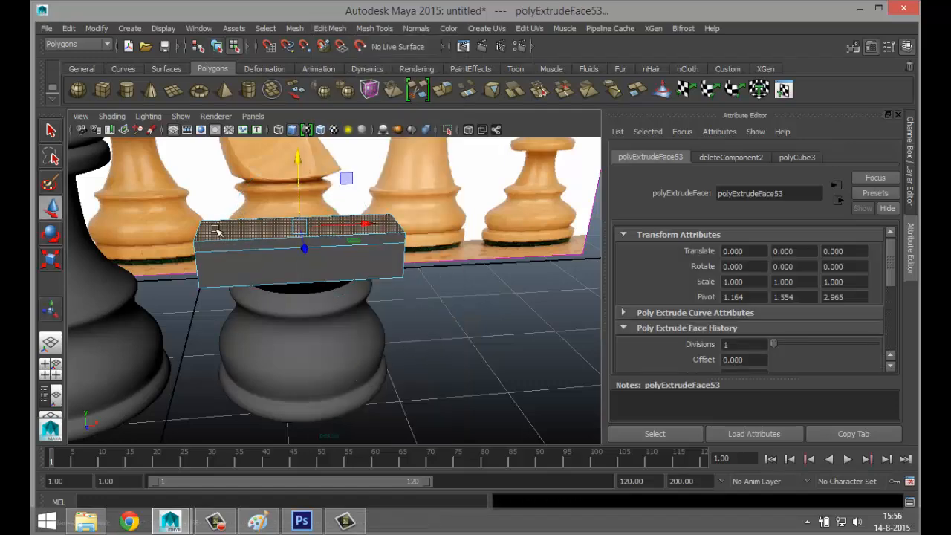
- In the front view, raise the extruded top face slightly to follow the reference knight's lower body
{"action": "left_click", "coordinate": [58, 375]}
{"action": "key", "text": "space"}
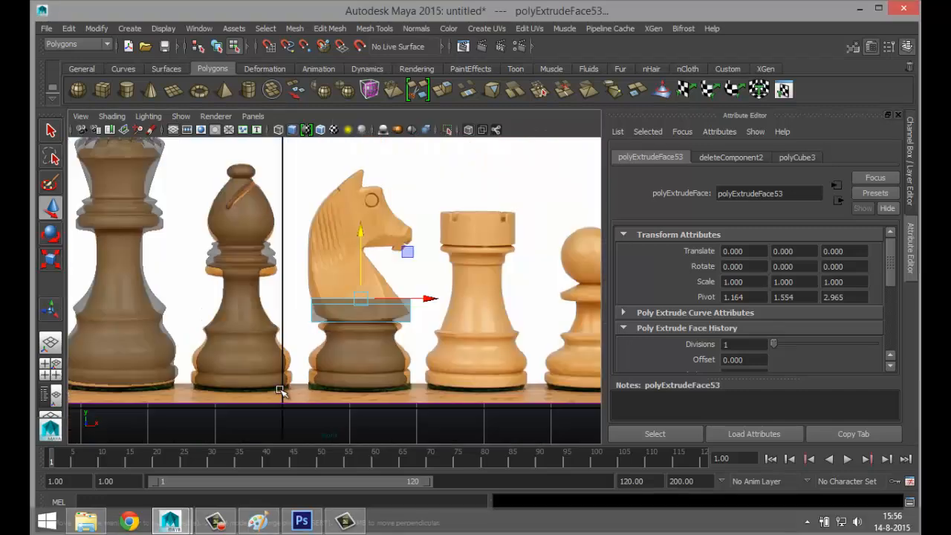
{"action": "scroll", "coordinate": [276, 388], "scroll_direction": "up", "scroll_amount": 5}
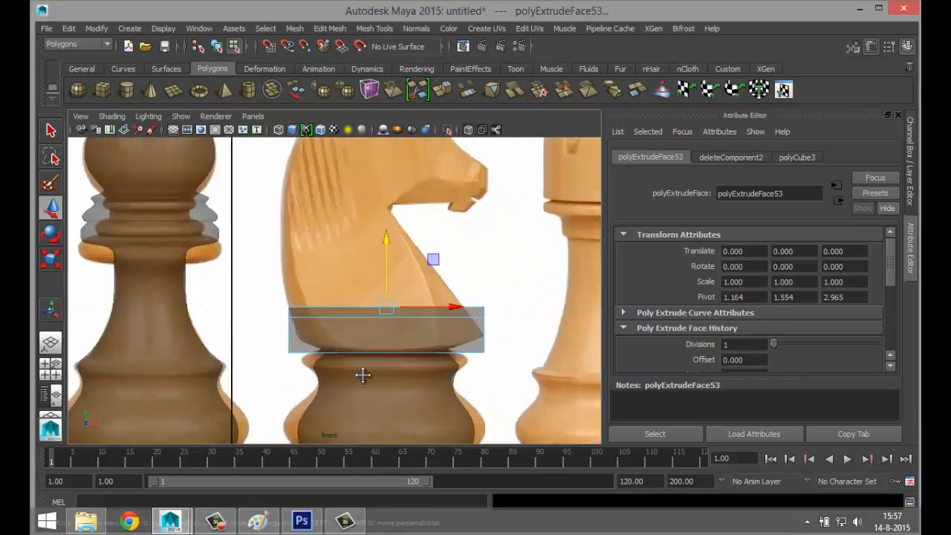
{"action": "middle_click_drag", "start_coordinate": [362, 374], "coordinate": [357, 346], "text": "alt"}
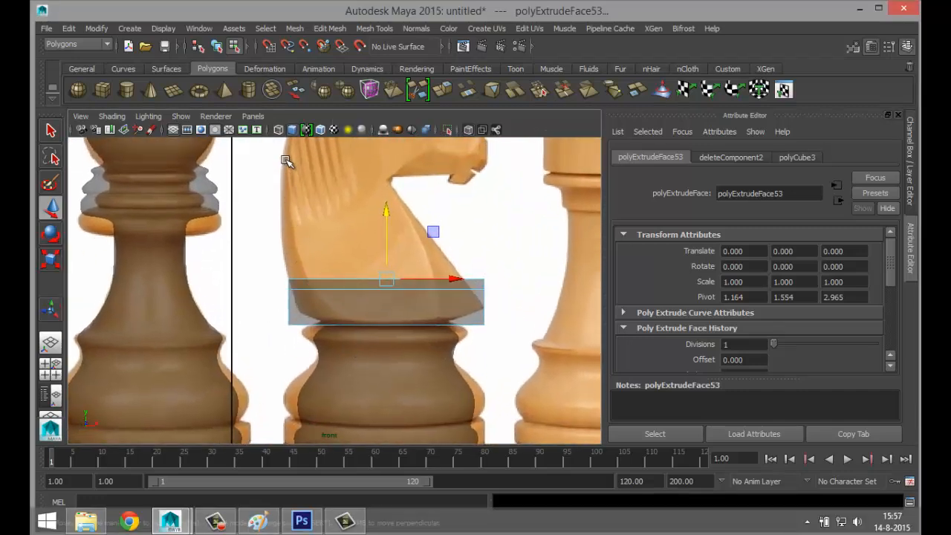
{"action": "middle_click_drag", "start_coordinate": [266, 277], "coordinate": [244, 312], "text": "alt"}
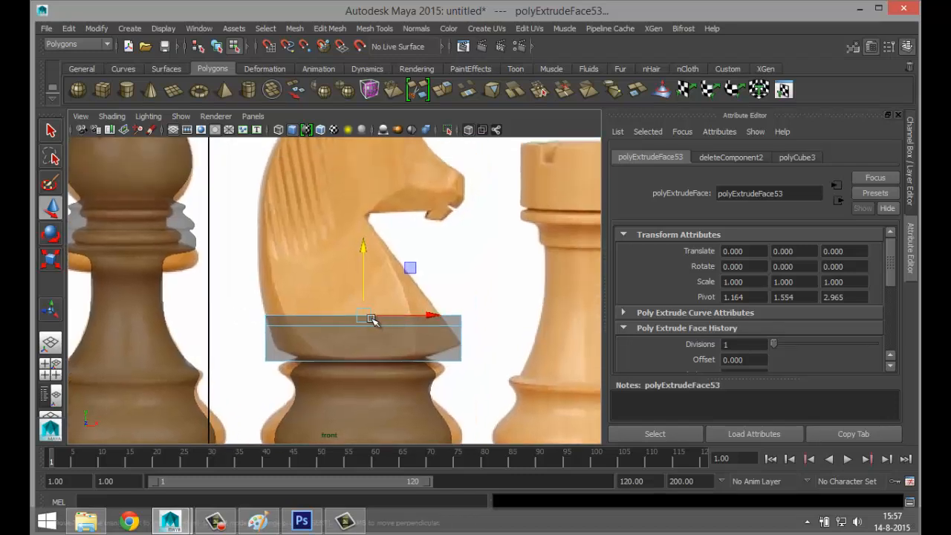
{"action": "left_click_drag", "start_coordinate": [368, 316], "coordinate": [366, 315]}
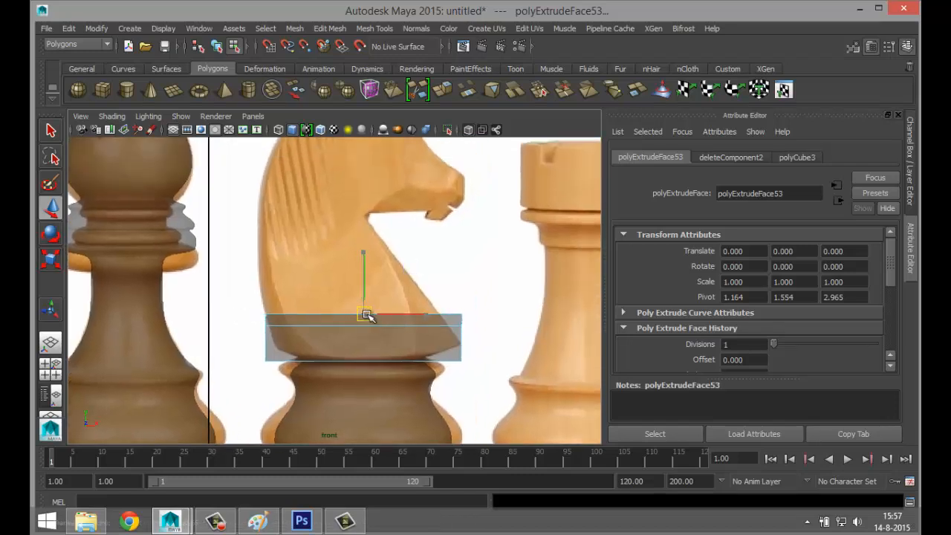
- Extrude the top face upward in five successive segments to the knight's jaw, following the back outline of the reference
{"action": "key", "text": "ctrl+e"}
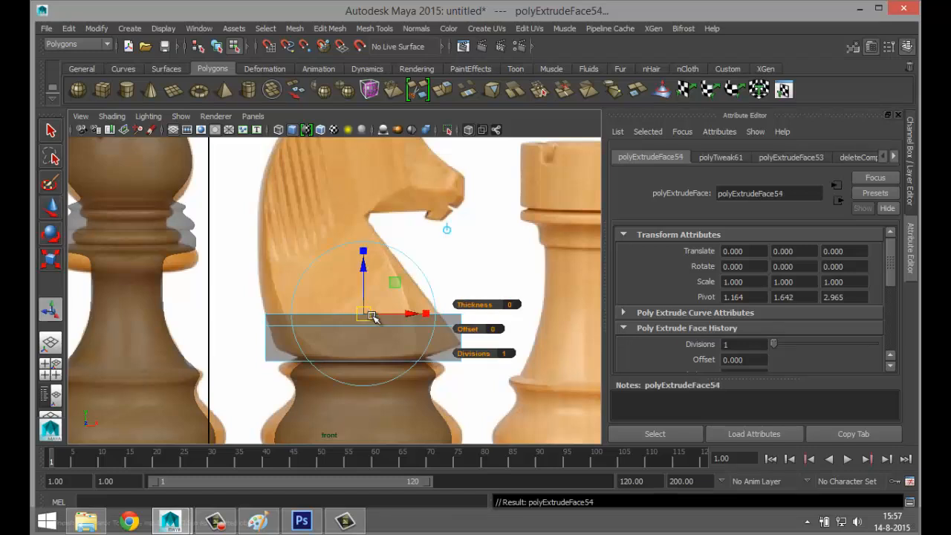
{"action": "left_click_drag", "start_coordinate": [375, 318], "coordinate": [358, 213]}
{"action": "key", "text": "ctrl+e"}
{"action": "key", "text": "ctrl+e"}
{"action": "key", "text": "ctrl+e"}
{"action": "key", "text": "ctrl+e"}
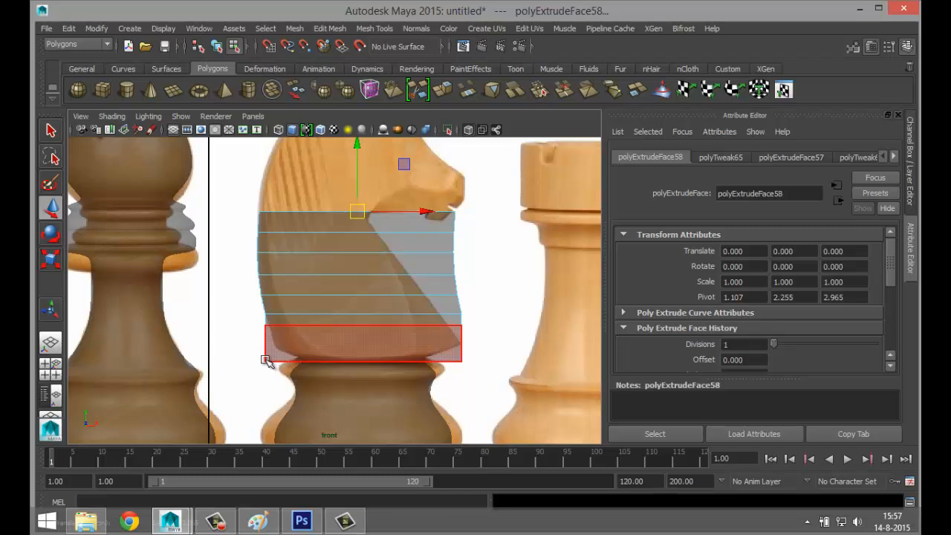
- Move the body's bottom corner vertices inward on both sides to match the narrow neck of the knight's base
{"action": "right_click_drag", "start_coordinate": [266, 361], "coordinate": [213, 211]}
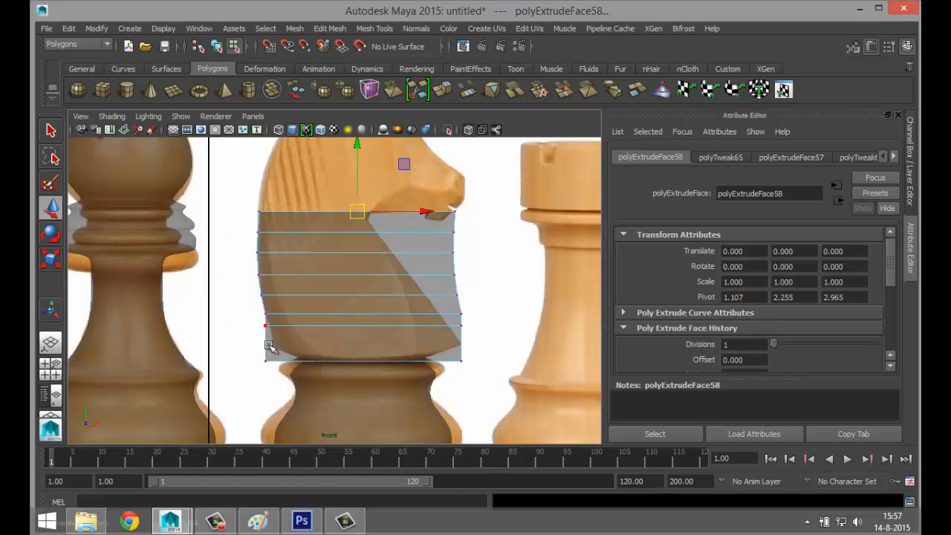
{"action": "left_click", "coordinate": [265, 361]}
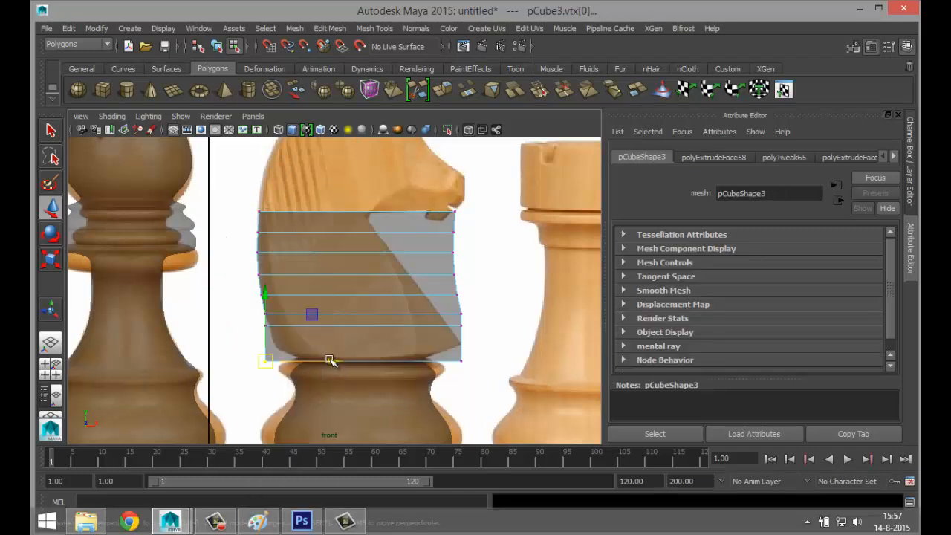
{"action": "left_click_drag", "start_coordinate": [330, 360], "coordinate": [364, 349]}
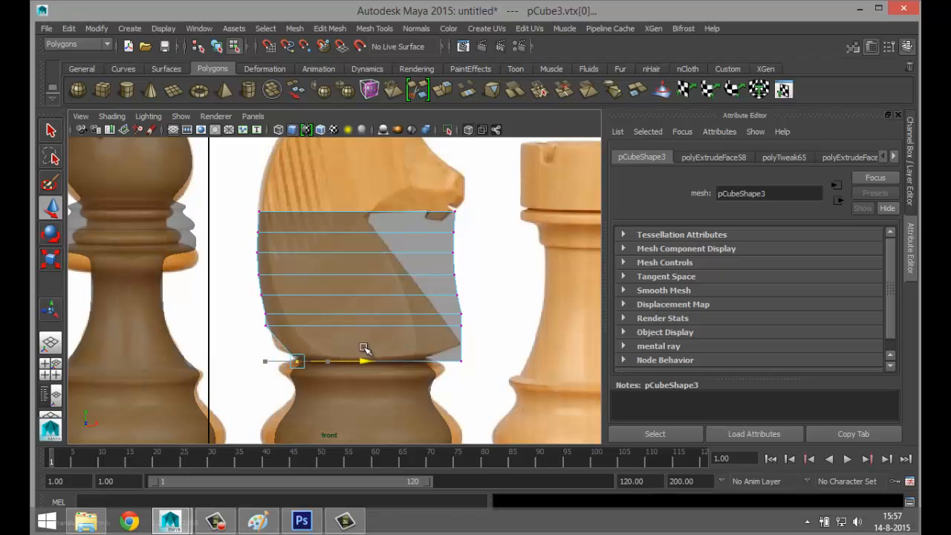
{"action": "left_click", "coordinate": [462, 362]}
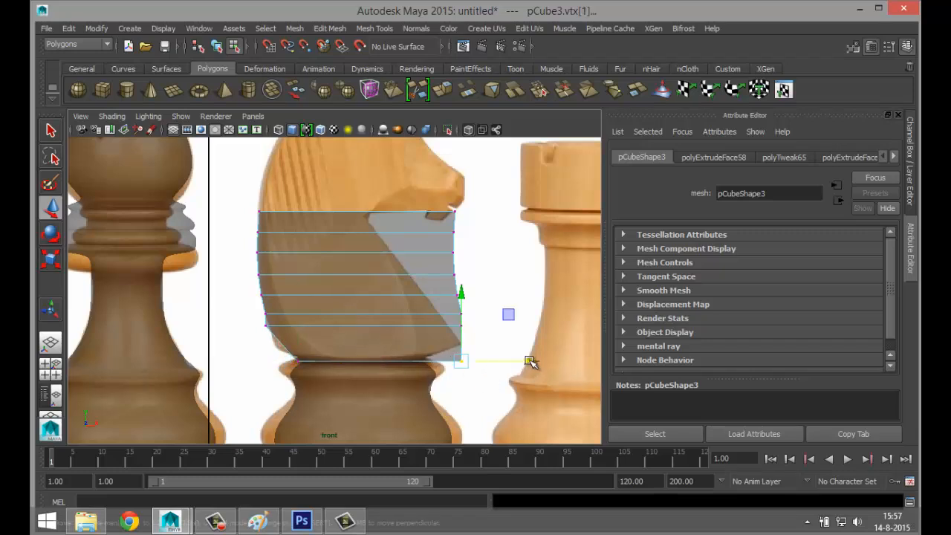
{"action": "left_click_drag", "start_coordinate": [529, 361], "coordinate": [495, 363]}
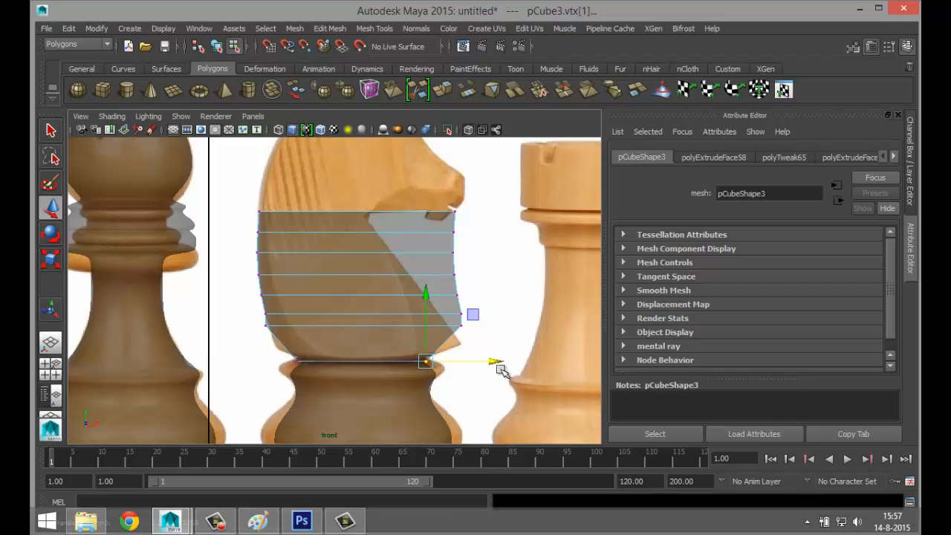
- Lower the second row of vertices to the reference body's widest line and move its back vertex inward to the outline
{"action": "left_click_drag", "start_coordinate": [242, 321], "coordinate": [495, 340]}
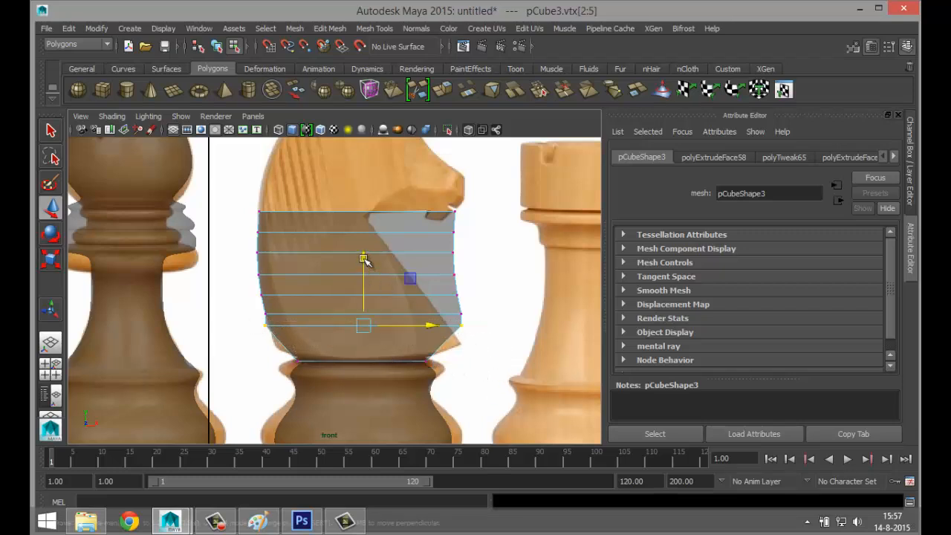
{"action": "left_click_drag", "start_coordinate": [364, 259], "coordinate": [372, 279]}
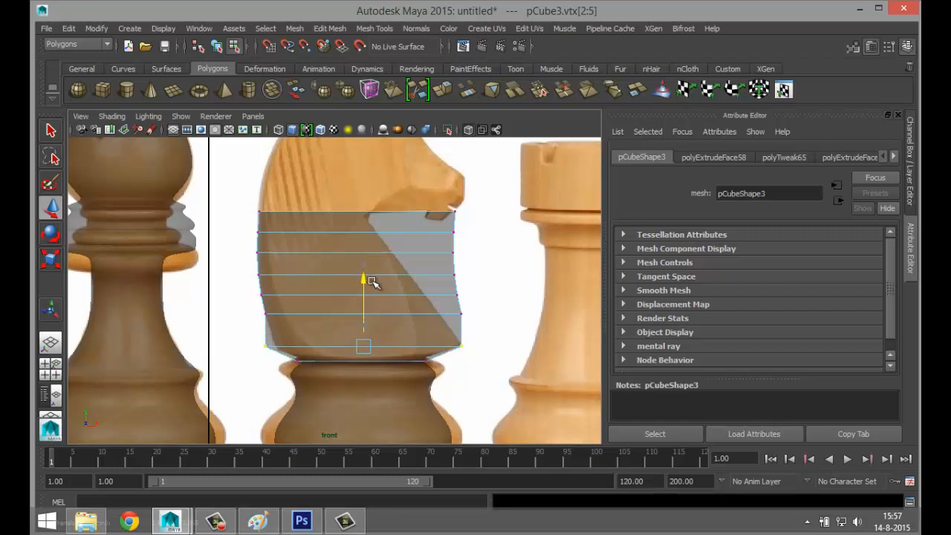
{"action": "left_click", "coordinate": [263, 344]}
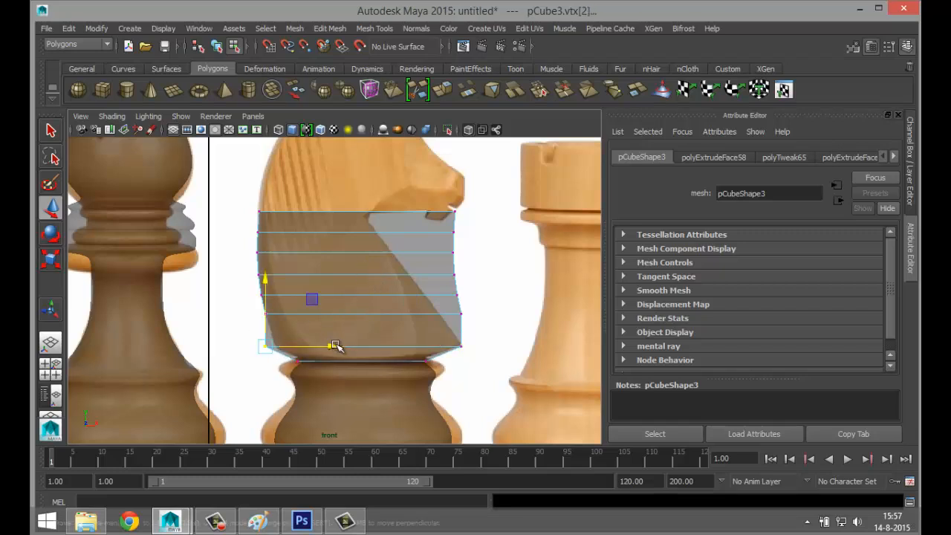
{"action": "left_click_drag", "start_coordinate": [334, 346], "coordinate": [345, 346]}
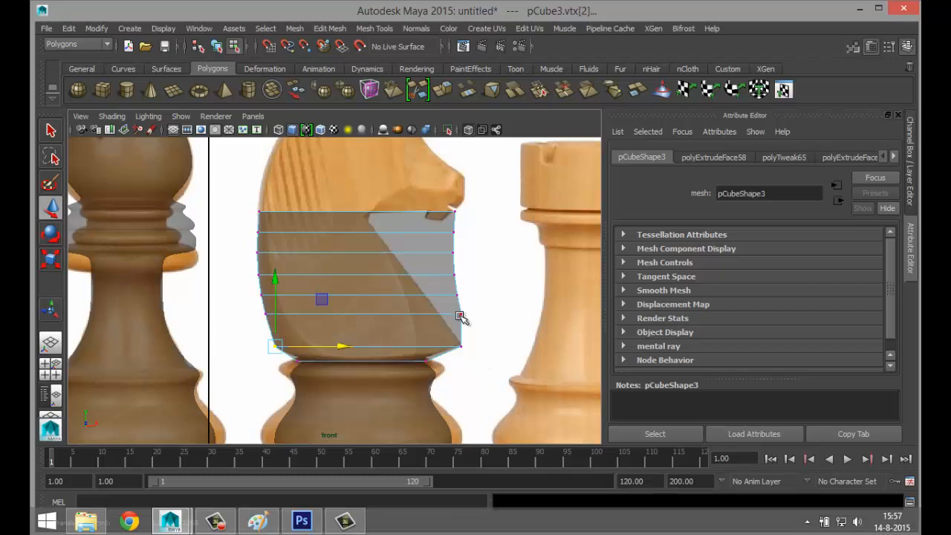
- Move the front vertices of the upper rows inward along X to follow the reference's slanted chest up to the throat
{"action": "left_click_drag", "start_coordinate": [455, 308], "coordinate": [469, 323]}
{"action": "left_click_drag", "start_coordinate": [529, 316], "coordinate": [510, 318]}
{"action": "left_click_drag", "start_coordinate": [451, 289], "coordinate": [494, 298]}
{"action": "left_click_drag", "start_coordinate": [439, 265], "coordinate": [475, 277]}
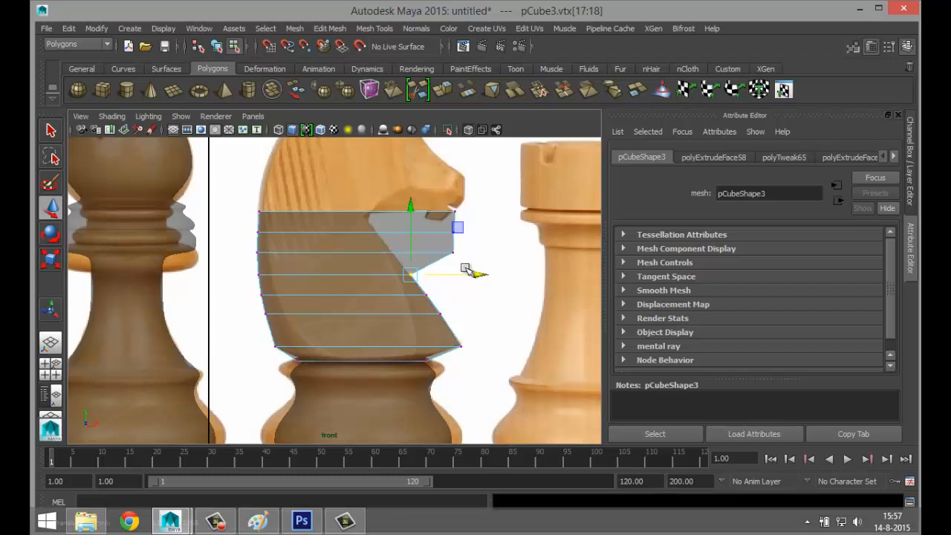
{"action": "left_click_drag", "start_coordinate": [441, 243], "coordinate": [463, 260]}
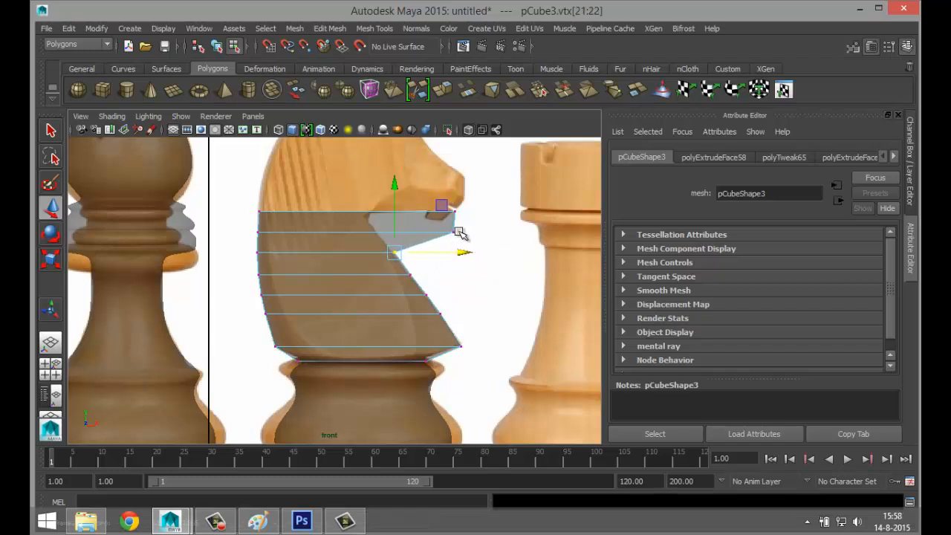
{"action": "mouse_move", "coordinate": [441, 224]}
{"action": "left_mouse_down"}
{"action": "mouse_move", "coordinate": [469, 239]}
{"action": "mouse_move", "coordinate": [489, 233]}
{"action": "mouse_move", "coordinate": [443, 236]}
{"action": "left_mouse_up"}
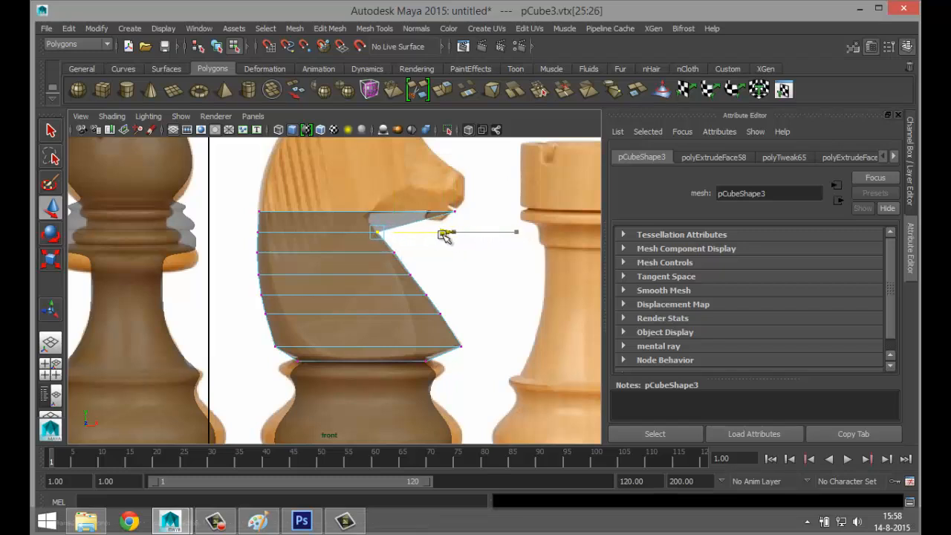
{"action": "left_click_drag", "start_coordinate": [443, 201], "coordinate": [433, 225]}
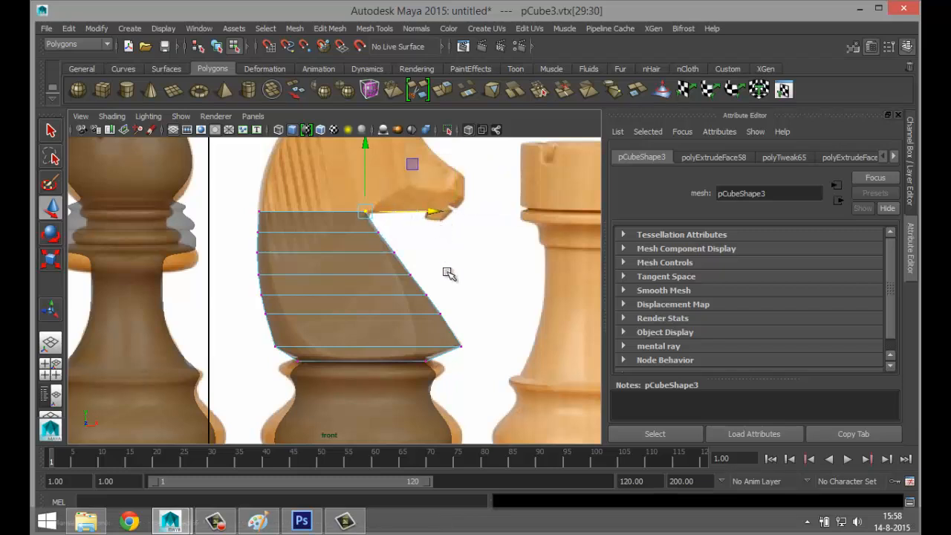
- In the perspective view, select the top face of the knight's body, extrude it and raise it slightly
{"action": "left_click", "coordinate": [50, 368]}
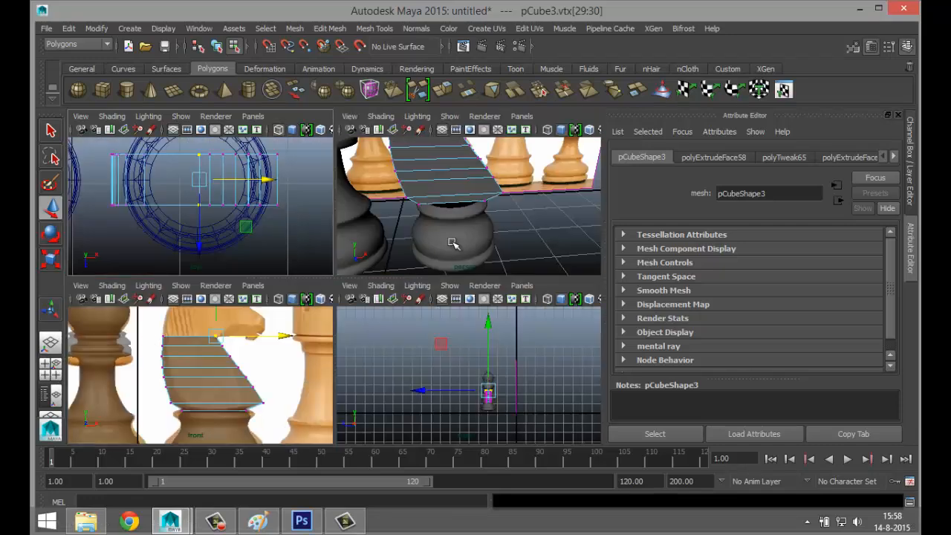
{"action": "key", "text": "space"}
{"action": "left_click_drag", "start_coordinate": [459, 270], "coordinate": [463, 302], "text": "alt"}
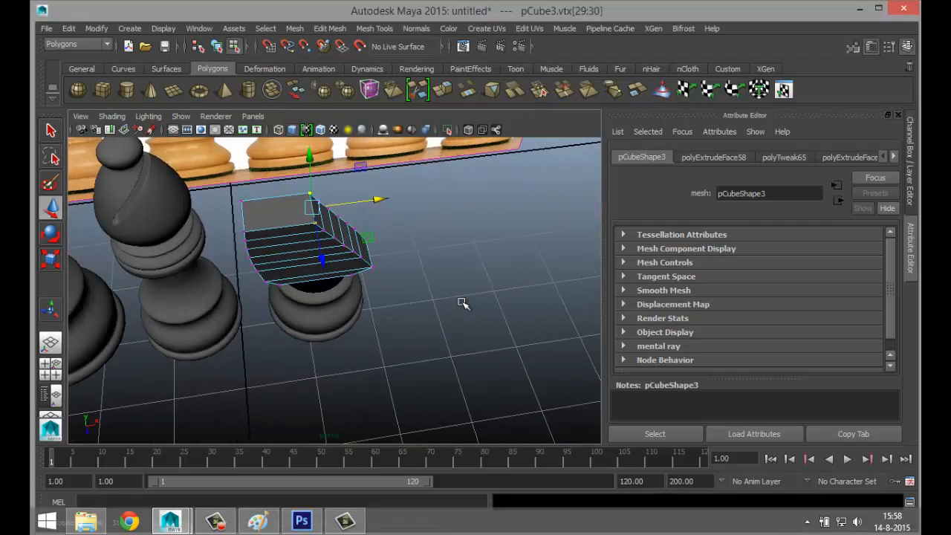
{"action": "middle_click_drag", "start_coordinate": [463, 301], "coordinate": [491, 331], "text": "alt"}
{"action": "right_click", "coordinate": [312, 266]}
{"action": "right_click_drag", "start_coordinate": [312, 264], "coordinate": [312, 238]}
{"action": "left_click", "coordinate": [320, 267]}
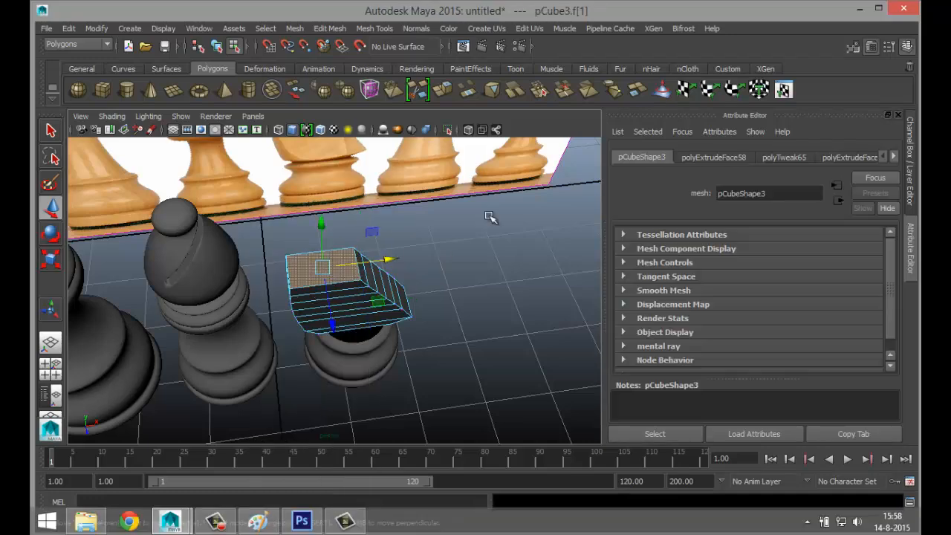
{"action": "left_click", "coordinate": [330, 28]}
{"action": "left_click", "coordinate": [382, 381]}
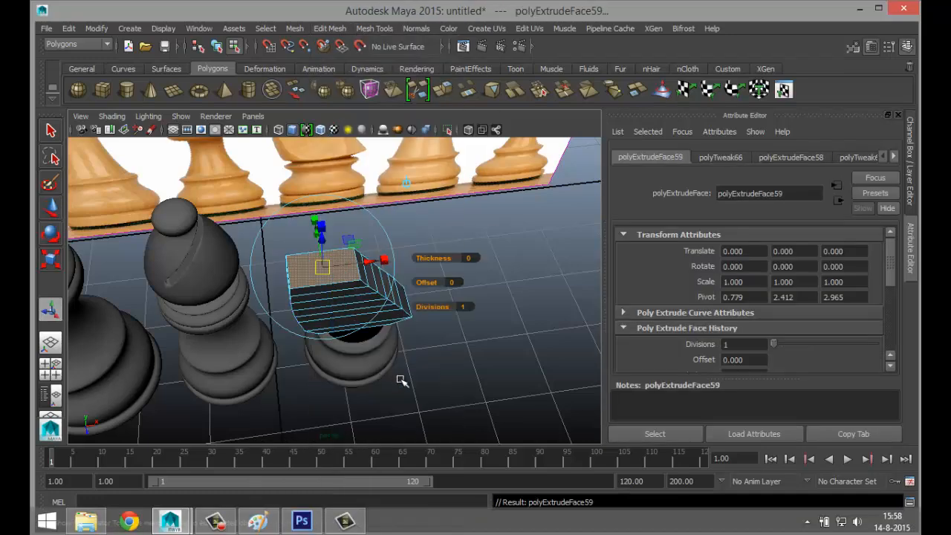
{"action": "key", "text": "w"}
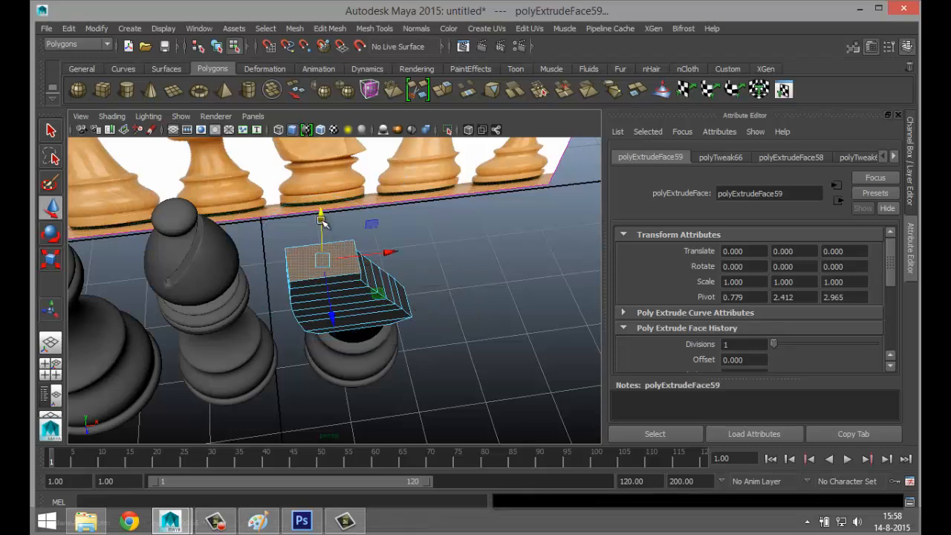
- In the front view, adjust the new top face's height, then widen and shift it in X to fit the back and jaw
{"action": "left_click", "coordinate": [51, 364]}
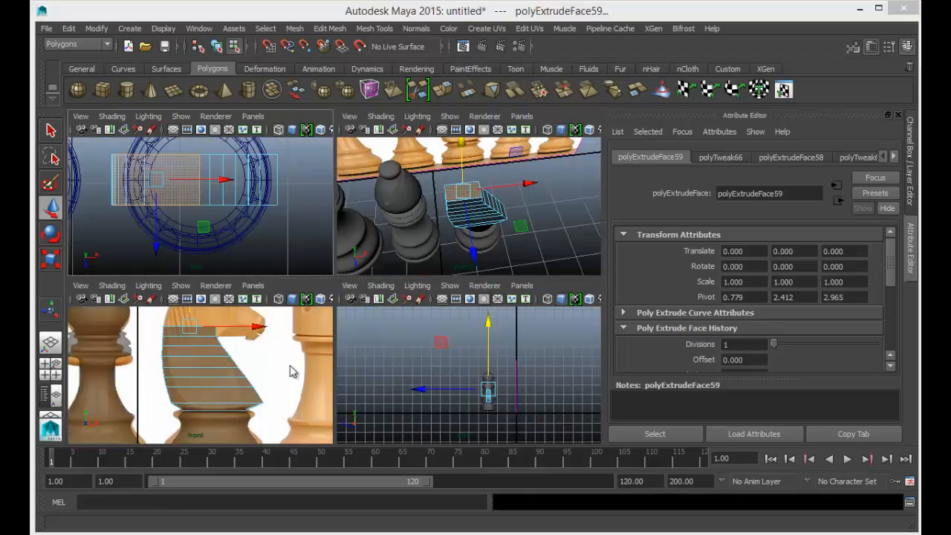
{"action": "key", "text": "space"}
{"action": "scroll", "coordinate": [391, 313], "scroll_direction": "down", "scroll_amount": 8}
{"action": "scroll", "coordinate": [391, 314], "scroll_direction": "up", "scroll_amount": 8}
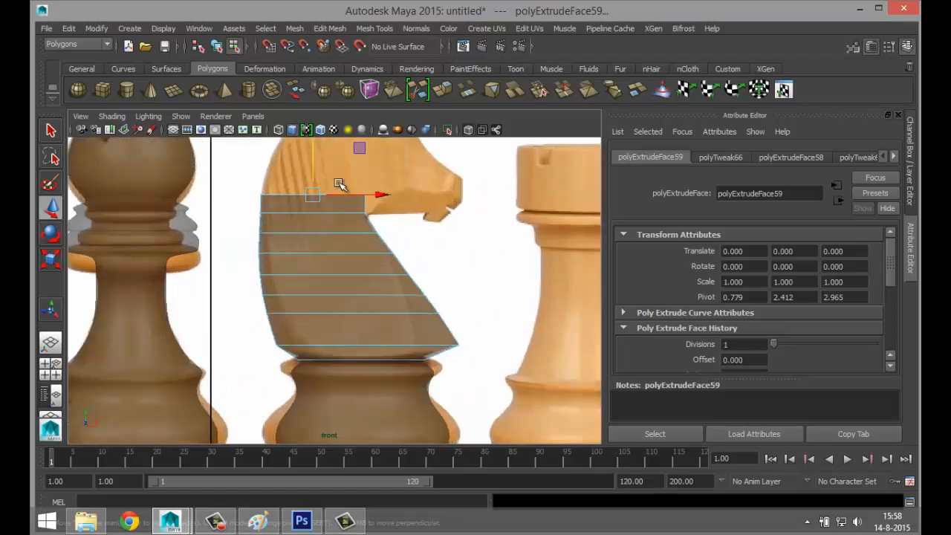
{"action": "left_click_drag", "start_coordinate": [310, 157], "coordinate": [313, 161]}
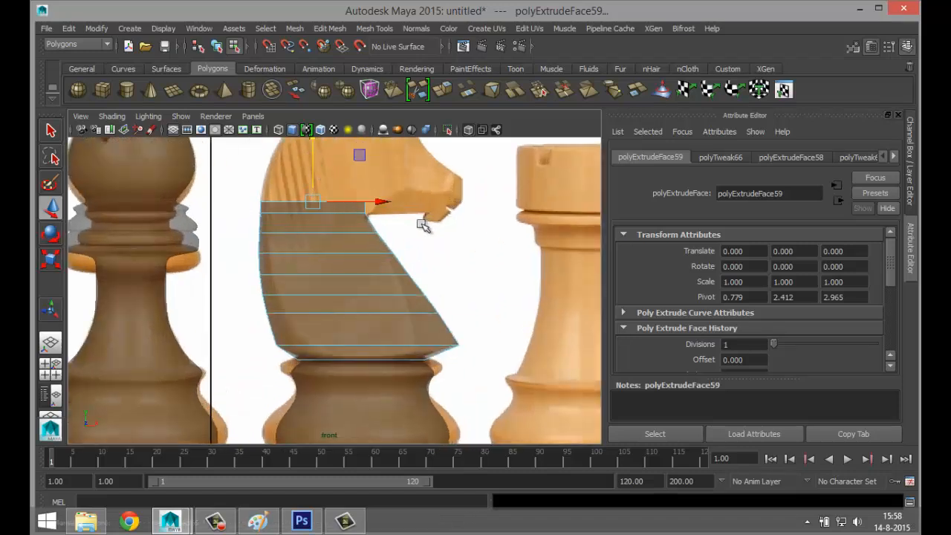
{"action": "key", "text": "r"}
{"action": "left_click_drag", "start_coordinate": [251, 203], "coordinate": [239, 202]}
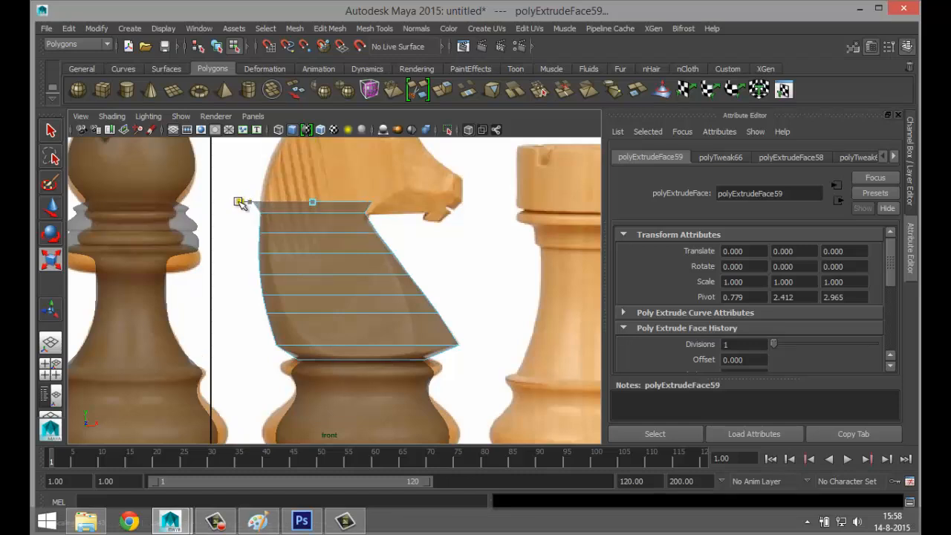
{"action": "key", "text": "w"}
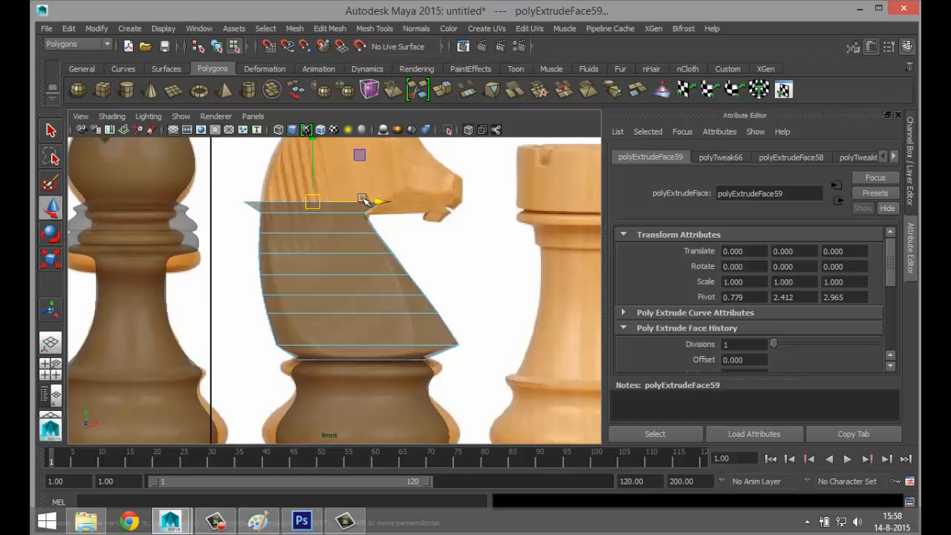
{"action": "left_click", "coordinate": [377, 202]}
{"action": "left_click_drag", "start_coordinate": [384, 201], "coordinate": [401, 204]}
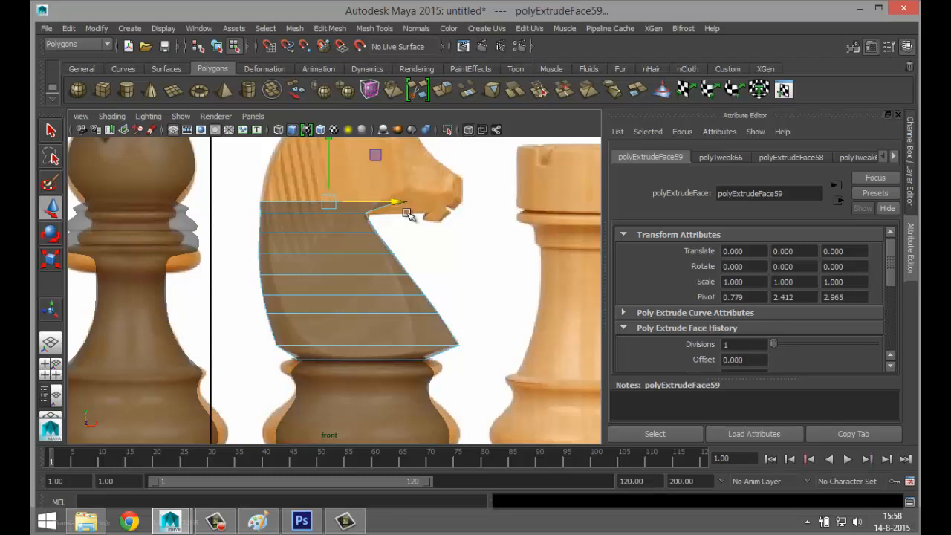
- Extrude the top face twice more up into the knight's head, shifting each segment to follow the mane outline
{"action": "key", "text": "ctrl+e"}
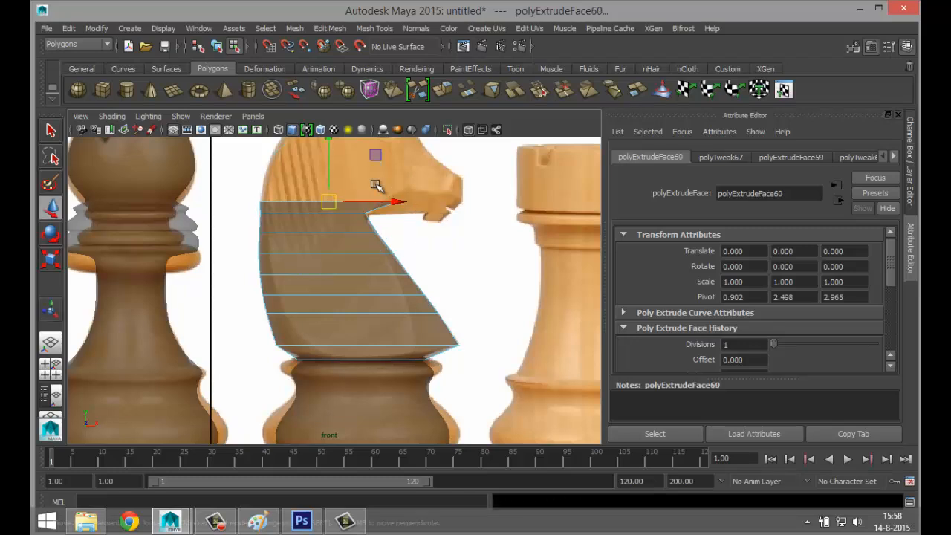
{"action": "left_click_drag", "start_coordinate": [330, 204], "coordinate": [334, 185]}
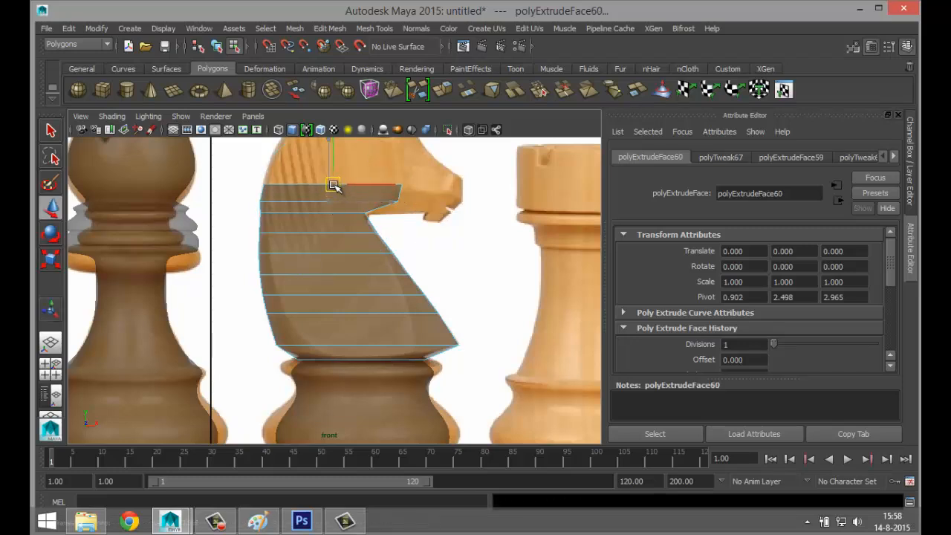
{"action": "middle_click_drag", "start_coordinate": [334, 187], "coordinate": [399, 325], "text": "alt"}
{"action": "right_click_drag", "start_coordinate": [399, 315], "coordinate": [408, 278], "text": "shift"}
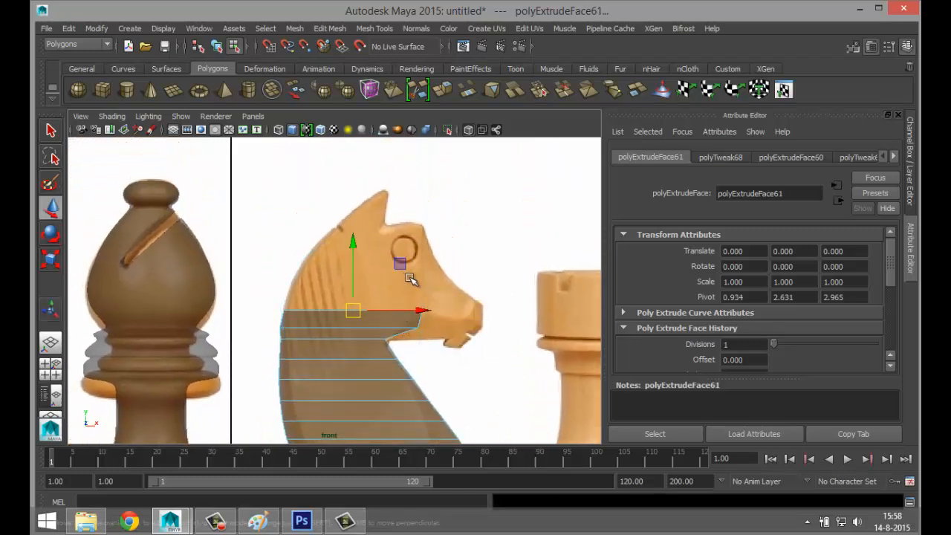
{"action": "left_click_drag", "start_coordinate": [356, 313], "coordinate": [362, 290]}
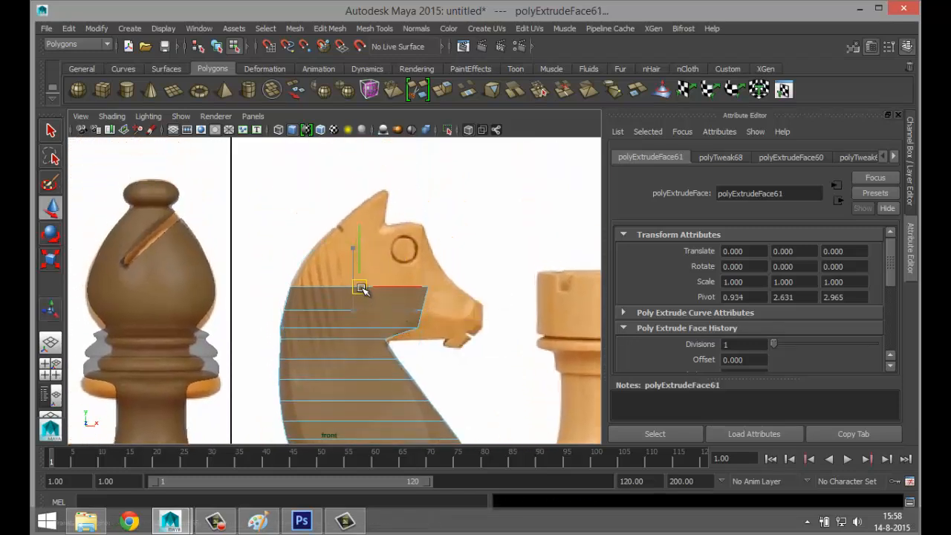
- Extrude the knight's top face three more times up to the crown, shifting each segment to follow the mane outline
{"action": "mouse_move", "coordinate": [361, 288]}
{"action": "right_mouse_down", "text": "shift"}
{"action": "mouse_move", "coordinate": [364, 299]}
{"action": "mouse_move", "coordinate": [362, 289]}
{"action": "right_mouse_up", "text": "shift"}
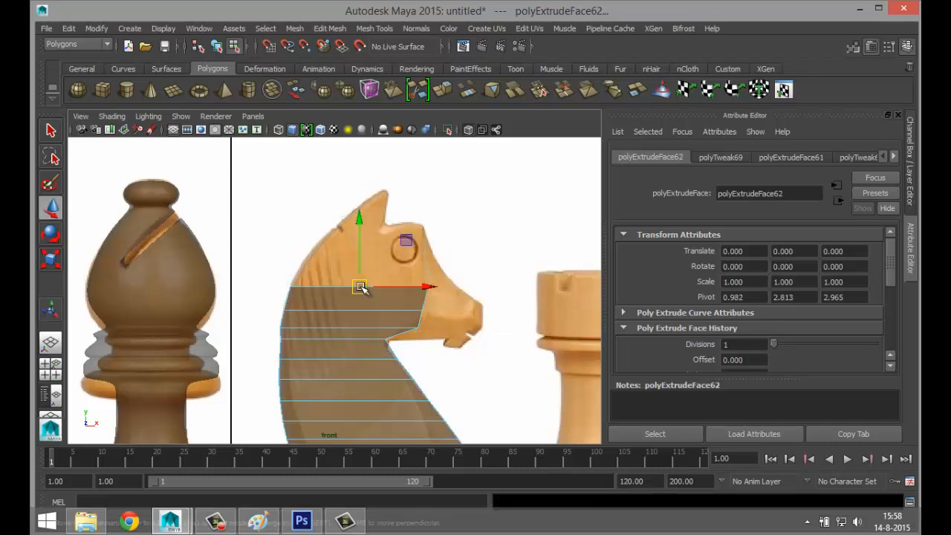
{"action": "left_click_drag", "start_coordinate": [361, 289], "coordinate": [370, 265]}
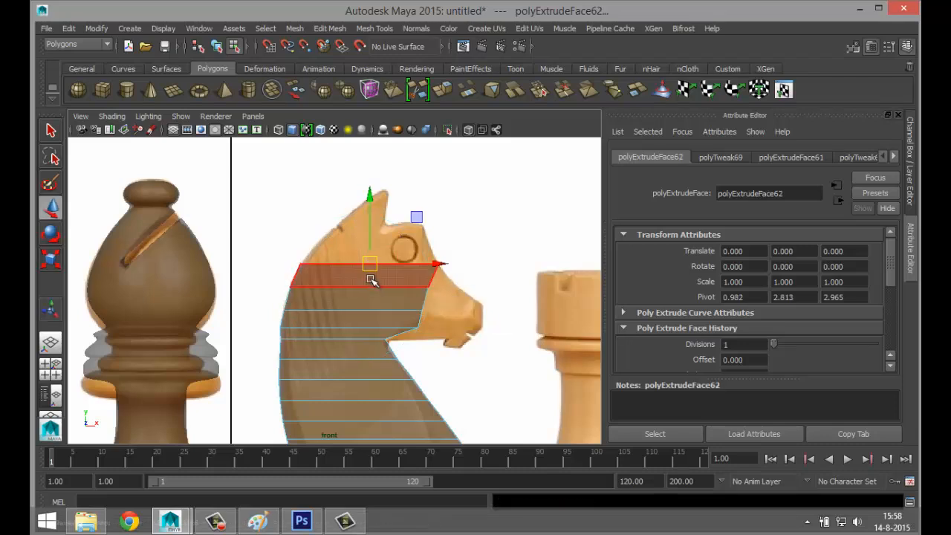
{"action": "right_click_drag", "start_coordinate": [372, 265], "coordinate": [372, 267], "text": "shift"}
{"action": "left_click_drag", "start_coordinate": [371, 265], "coordinate": [389, 246]}
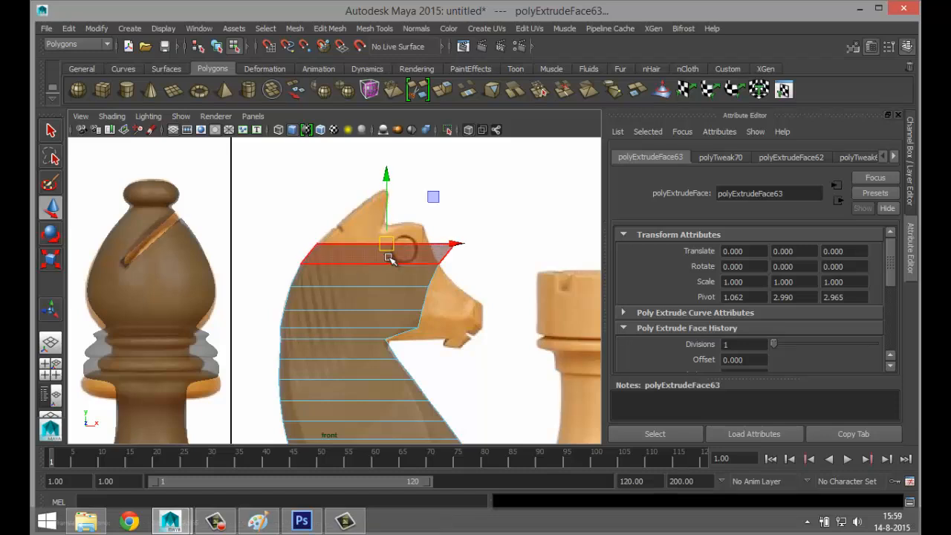
{"action": "right_click_drag", "start_coordinate": [389, 246], "coordinate": [389, 249], "text": "shift"}
{"action": "left_click_drag", "start_coordinate": [388, 249], "coordinate": [405, 231]}
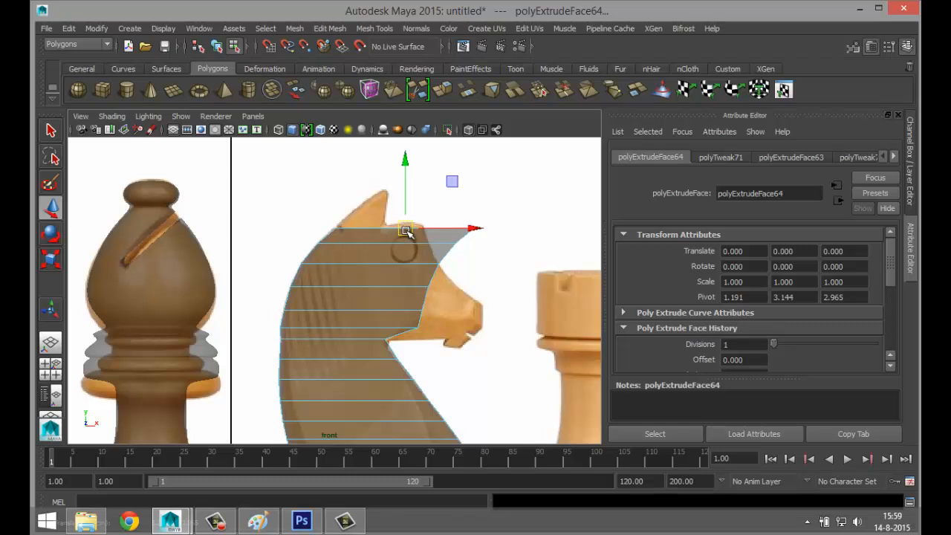
- Move the front vertices of three head rows outward to match the reference's lower jaw, nose tip and nose bridge
{"action": "middle_click_drag", "start_coordinate": [413, 354], "coordinate": [416, 294], "text": "alt"}
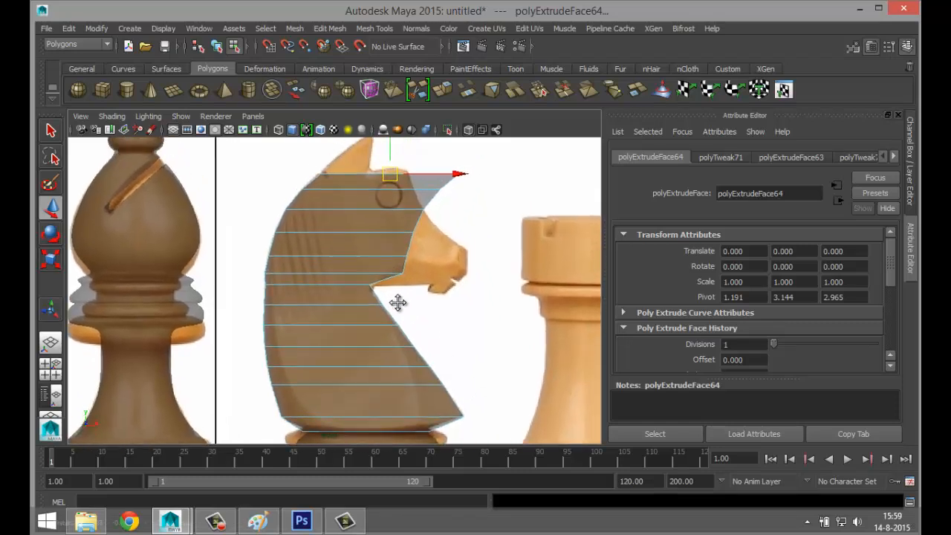
{"action": "scroll", "coordinate": [402, 298], "scroll_direction": "up", "scroll_amount": 2}
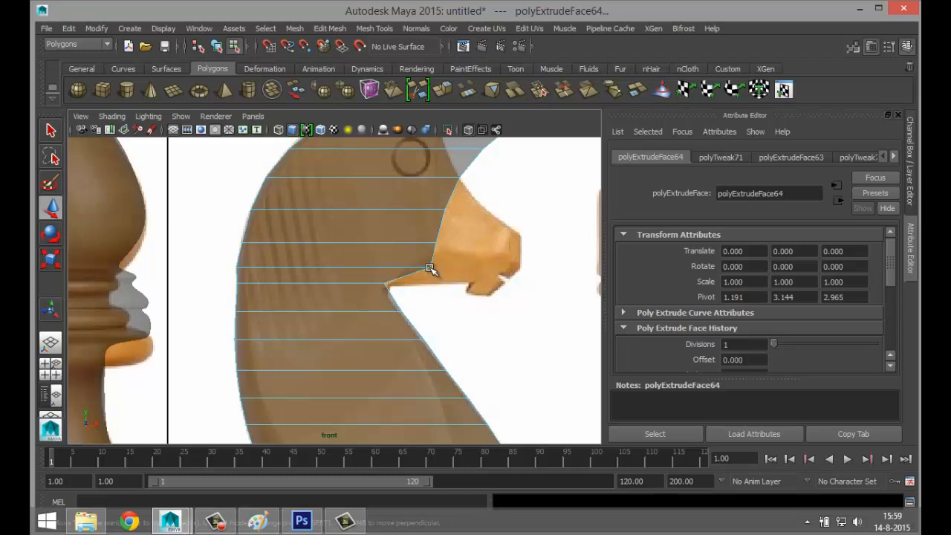
{"action": "right_click_drag", "start_coordinate": [429, 269], "coordinate": [373, 203]}
{"action": "left_click", "coordinate": [427, 268]}
{"action": "left_click_drag", "start_coordinate": [428, 269], "coordinate": [471, 287]}
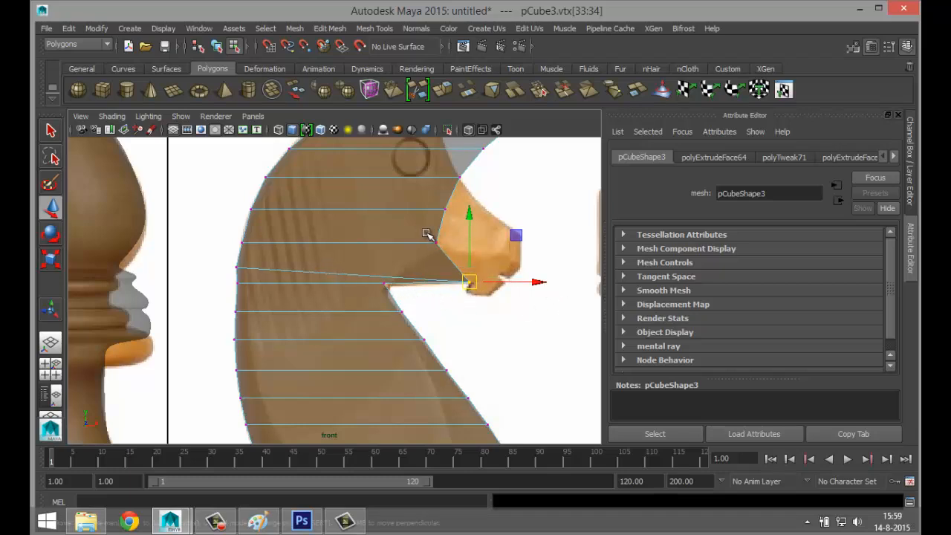
{"action": "left_click_drag", "start_coordinate": [431, 239], "coordinate": [446, 249]}
{"action": "left_click_drag", "start_coordinate": [507, 246], "coordinate": [595, 254]}
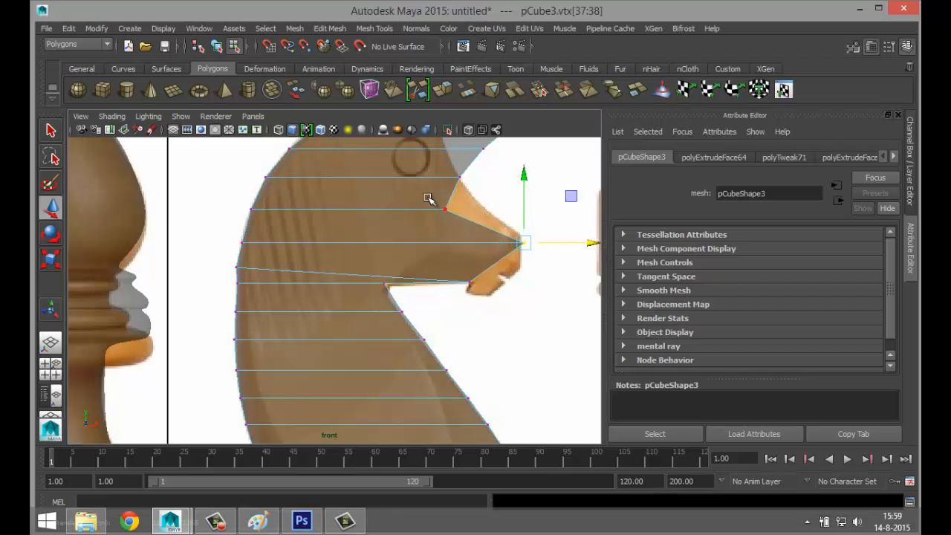
{"action": "left_click_drag", "start_coordinate": [428, 199], "coordinate": [557, 215]}
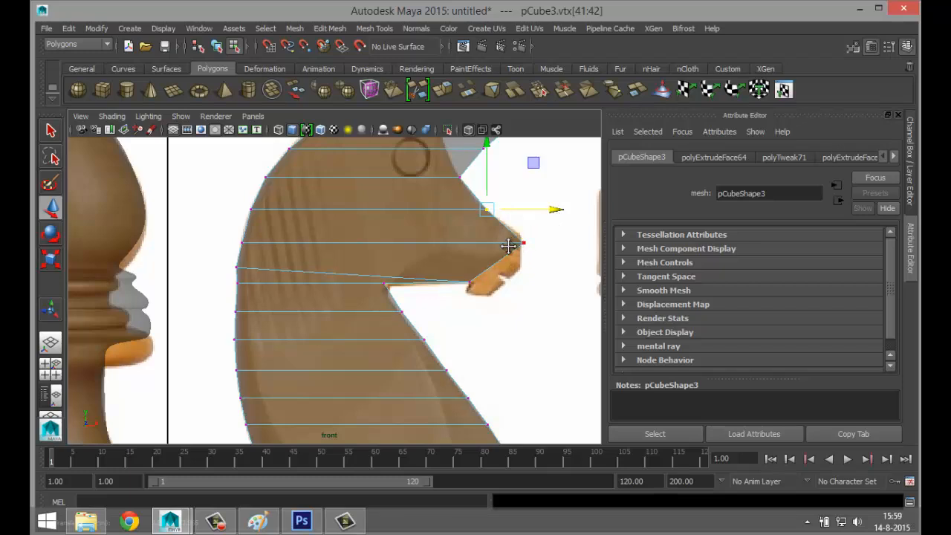
- Pull the front vertices of the two uppermost head rows inward to fit the forehead and crown outline
{"action": "middle_click_drag", "start_coordinate": [508, 246], "coordinate": [467, 366], "text": "alt"}
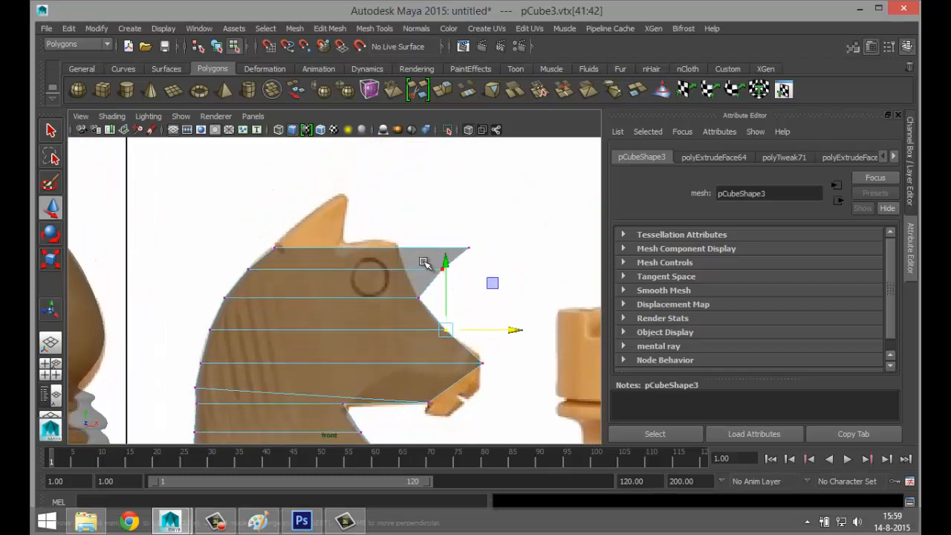
{"action": "left_click_drag", "start_coordinate": [423, 263], "coordinate": [481, 270]}
{"action": "left_click_drag", "start_coordinate": [455, 235], "coordinate": [398, 250]}
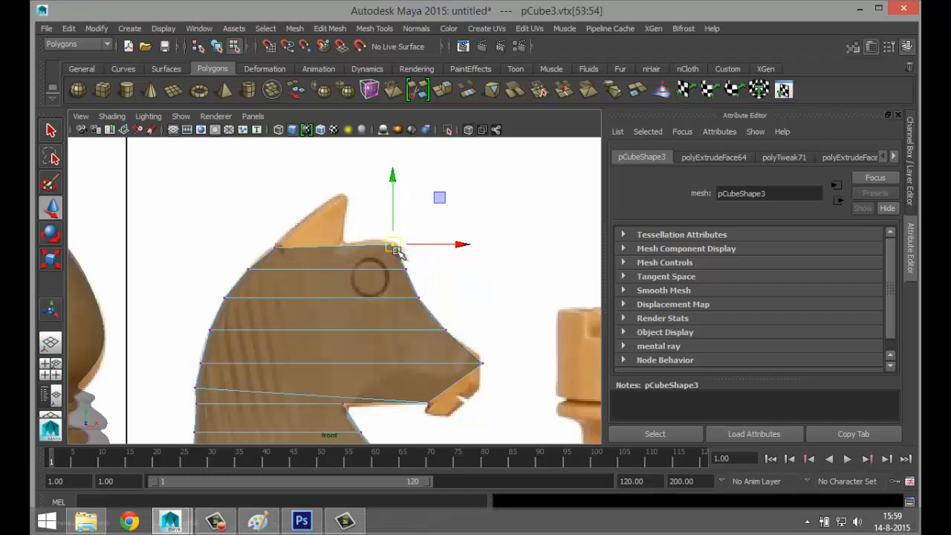
- Fine-tune the jaw vertices so they meet the rear upper corner of the reference's chin
{"action": "scroll", "coordinate": [438, 312], "scroll_direction": "up", "scroll_amount": 10}
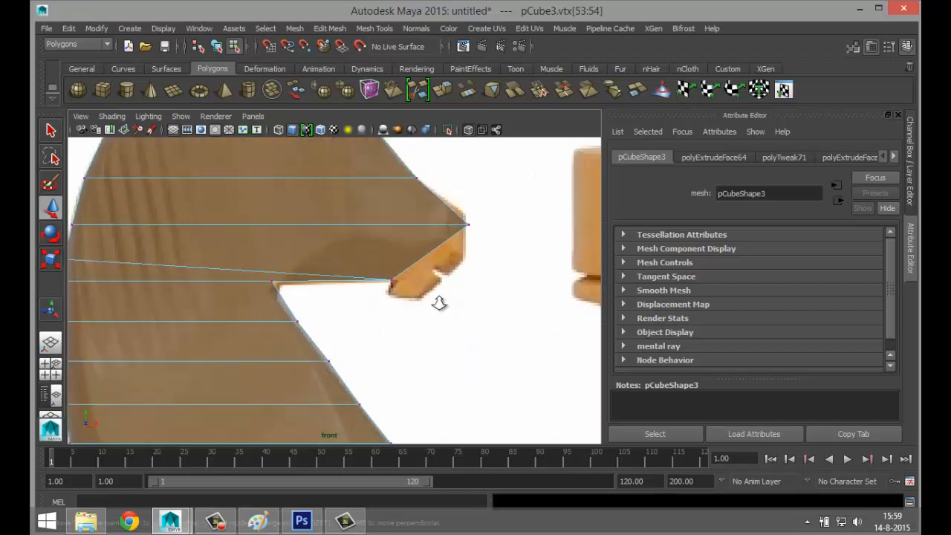
{"action": "scroll", "coordinate": [435, 307], "scroll_direction": "up", "scroll_amount": 1}
{"action": "middle_click_drag", "start_coordinate": [436, 307], "coordinate": [309, 312], "text": "alt"}
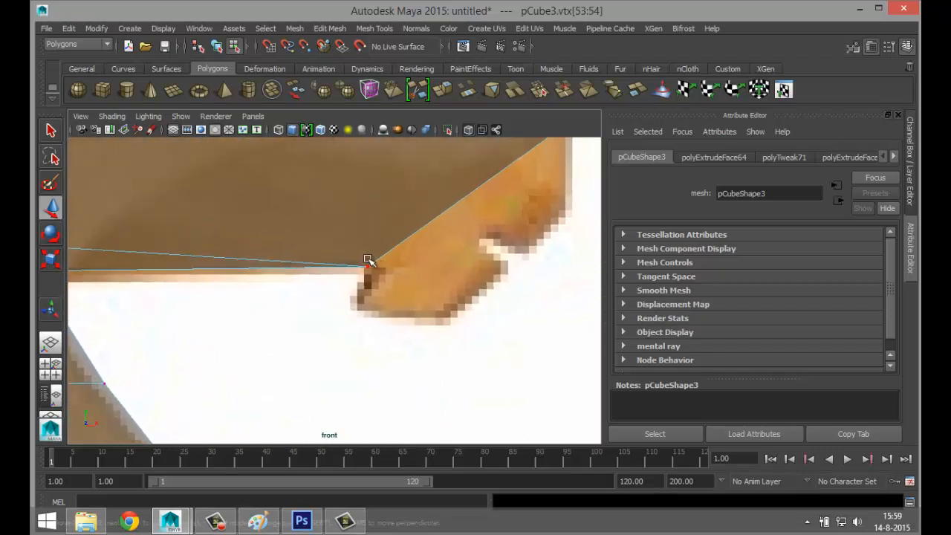
{"action": "mouse_move", "coordinate": [378, 274]}
{"action": "left_mouse_down"}
{"action": "mouse_move", "coordinate": [364, 260]}
{"action": "mouse_move", "coordinate": [370, 270]}
{"action": "left_mouse_up"}
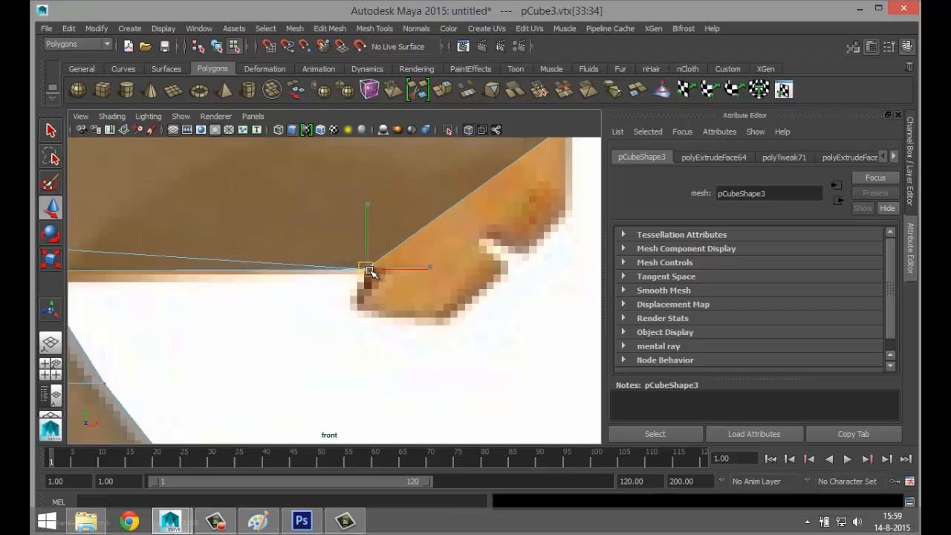
- In the perspective view, select the slanted face at the front underside of the muzzle and extrude it
{"action": "left_click", "coordinate": [52, 369]}
{"action": "key", "text": "space"}
{"action": "left_click_drag", "start_coordinate": [478, 280], "coordinate": [394, 215], "text": "alt"}
{"action": "right_click_drag", "start_coordinate": [398, 182], "coordinate": [399, 214]}
{"action": "left_click", "coordinate": [387, 187]}
{"action": "left_click", "coordinate": [339, 28]}
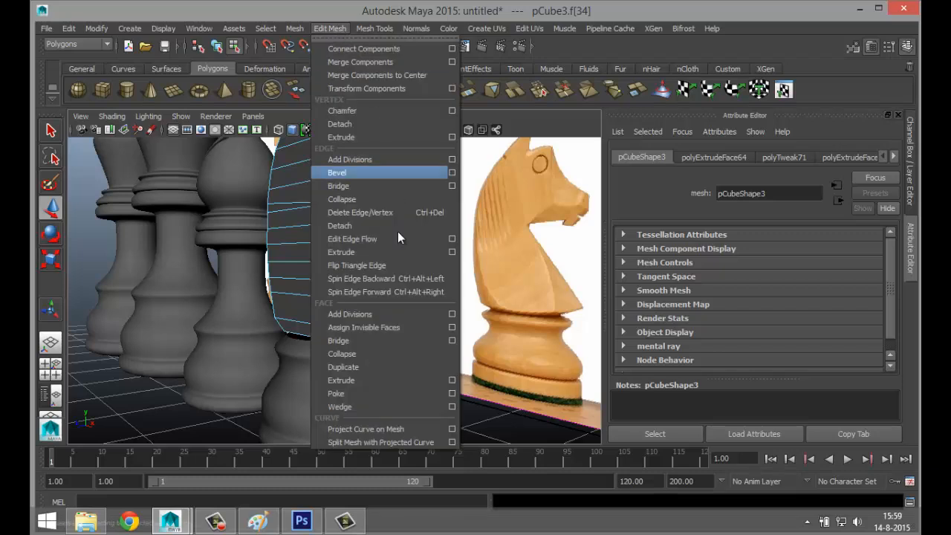
{"action": "left_click", "coordinate": [408, 377]}
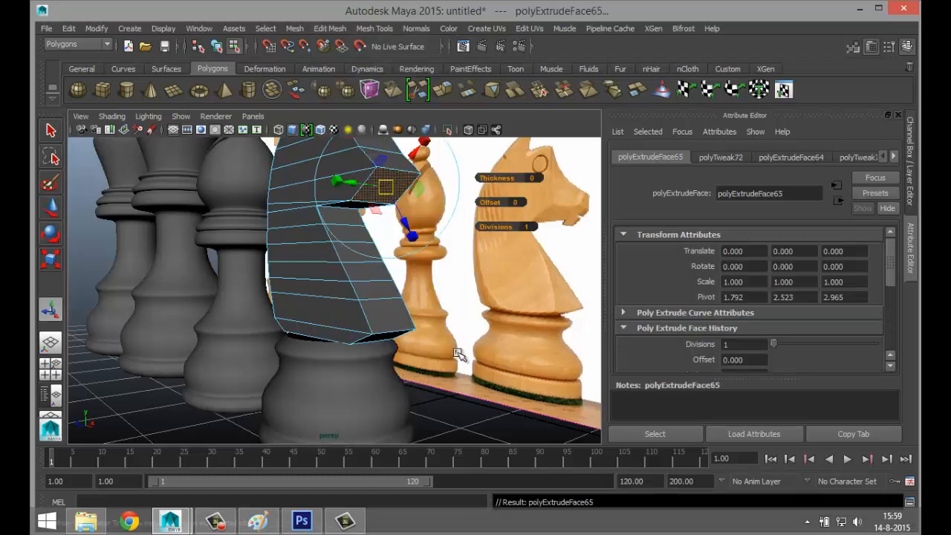
{"action": "key", "text": "w"}
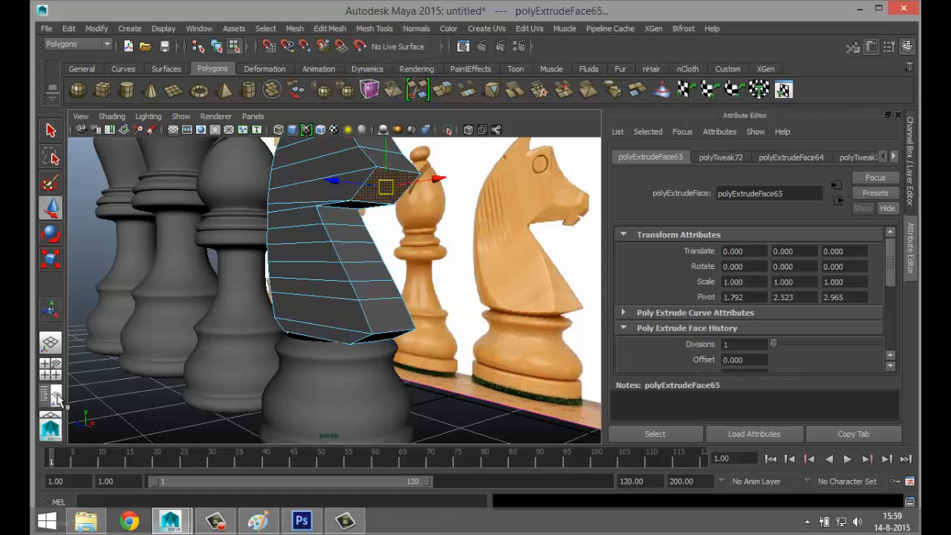
- In the front view, lower the extruded muzzle face over the mouth and move its rear lower vertices to the chin corner
{"action": "key", "text": "space"}
{"action": "key", "text": "space"}
{"action": "key", "text": "space"}
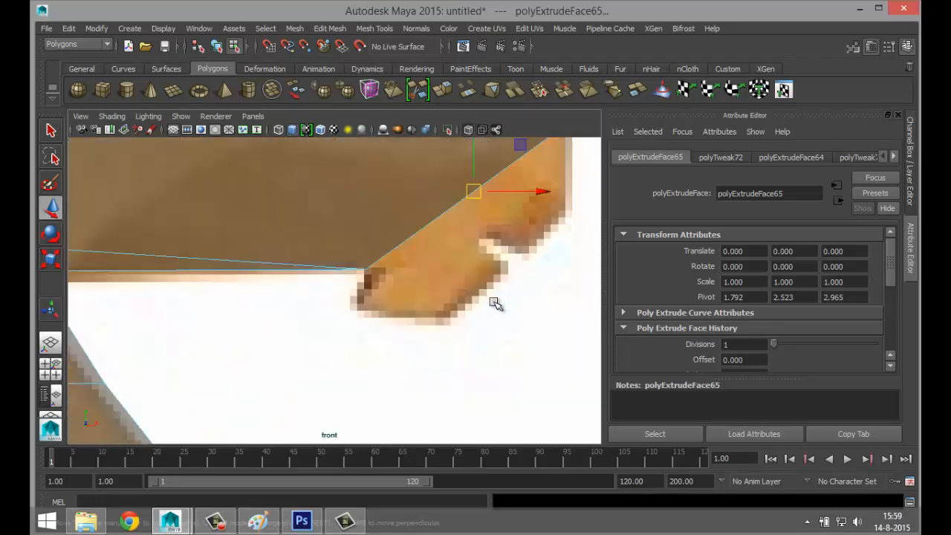
{"action": "left_click_drag", "start_coordinate": [473, 191], "coordinate": [461, 291]}
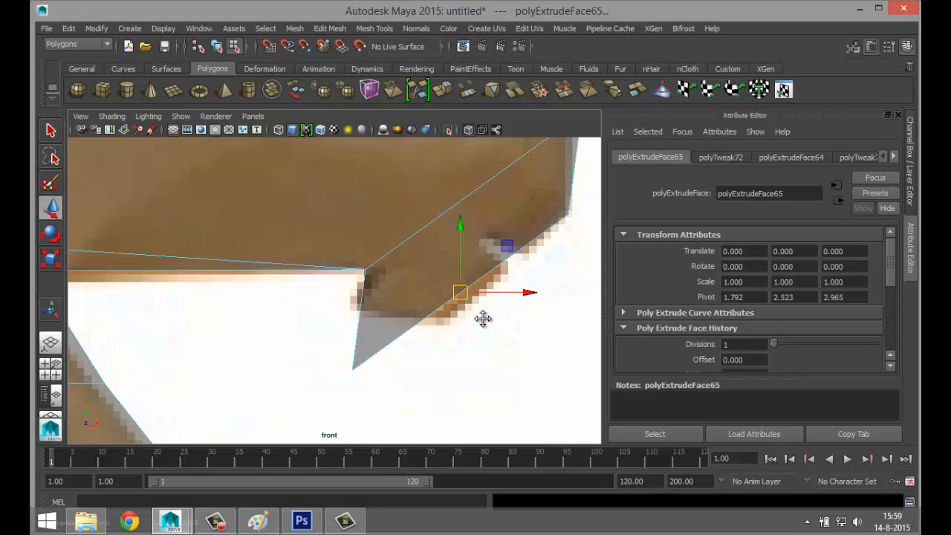
{"action": "middle_click_drag", "start_coordinate": [483, 319], "coordinate": [452, 332], "text": "alt"}
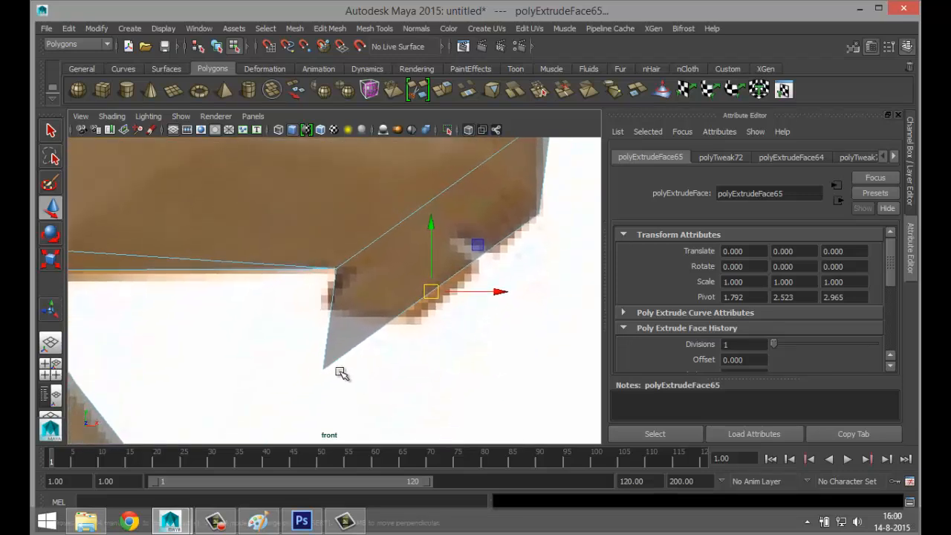
{"action": "right_click_drag", "start_coordinate": [322, 203], "coordinate": [285, 230]}
{"action": "left_click_drag", "start_coordinate": [313, 352], "coordinate": [326, 312]}
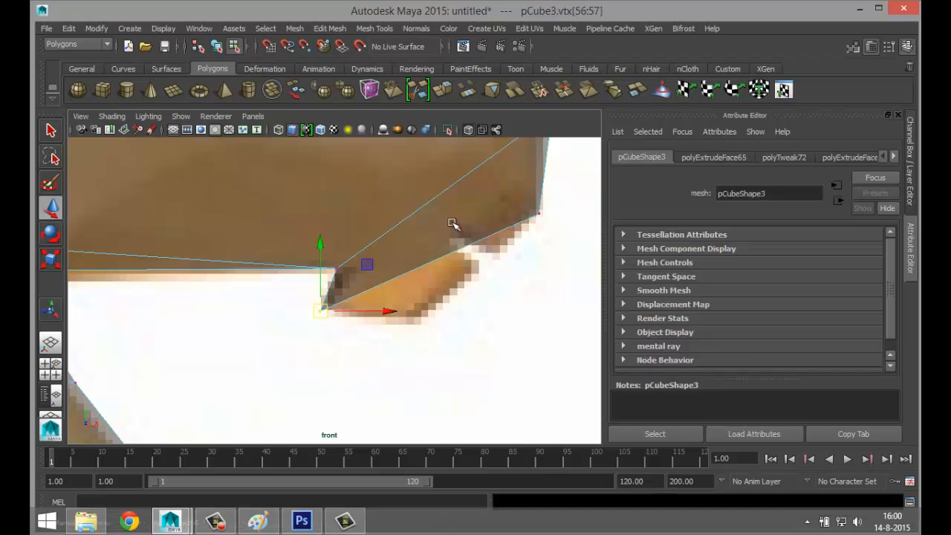
- Insert two edge loops across the muzzle's slanted edge, one near the chin and one near the nose tip
{"action": "left_click", "coordinate": [329, 28]}
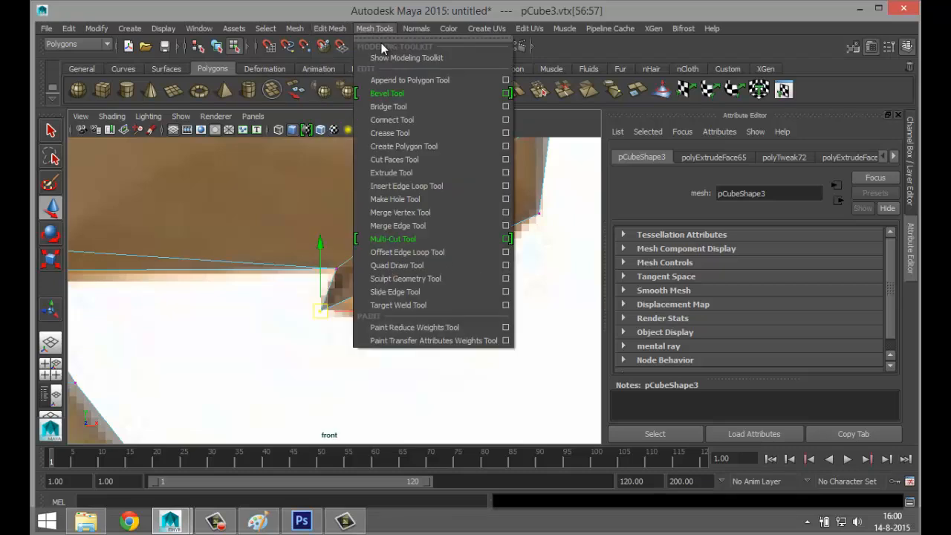
{"action": "left_click", "coordinate": [506, 185]}
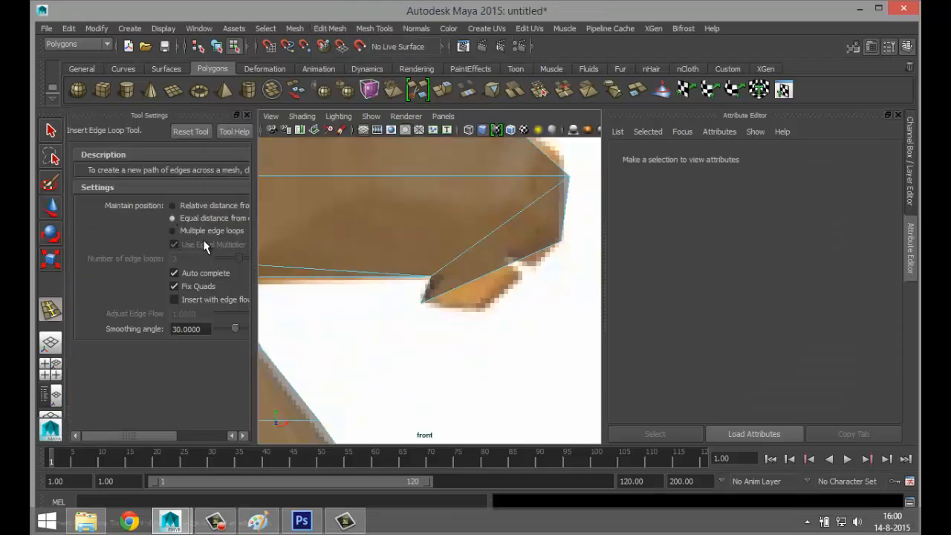
{"action": "left_click", "coordinate": [482, 249]}
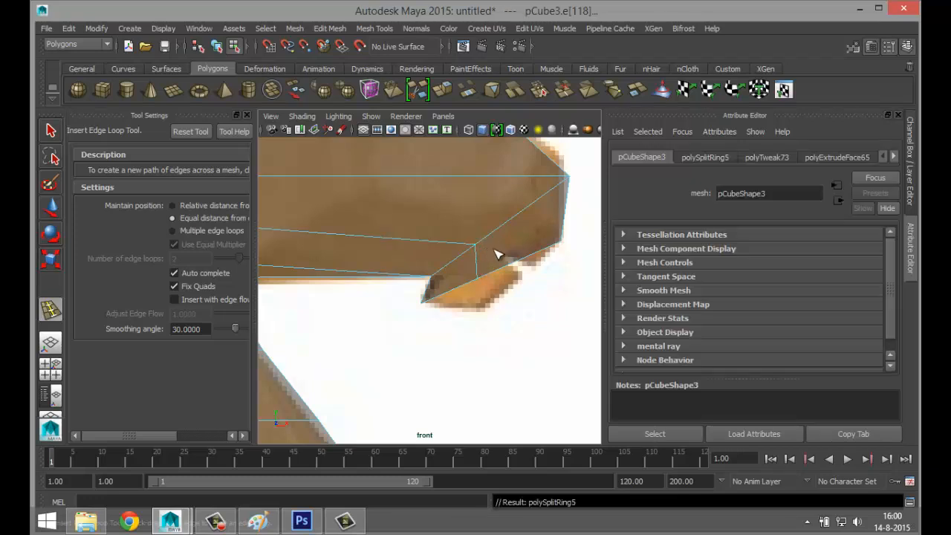
{"action": "left_click", "coordinate": [540, 206]}
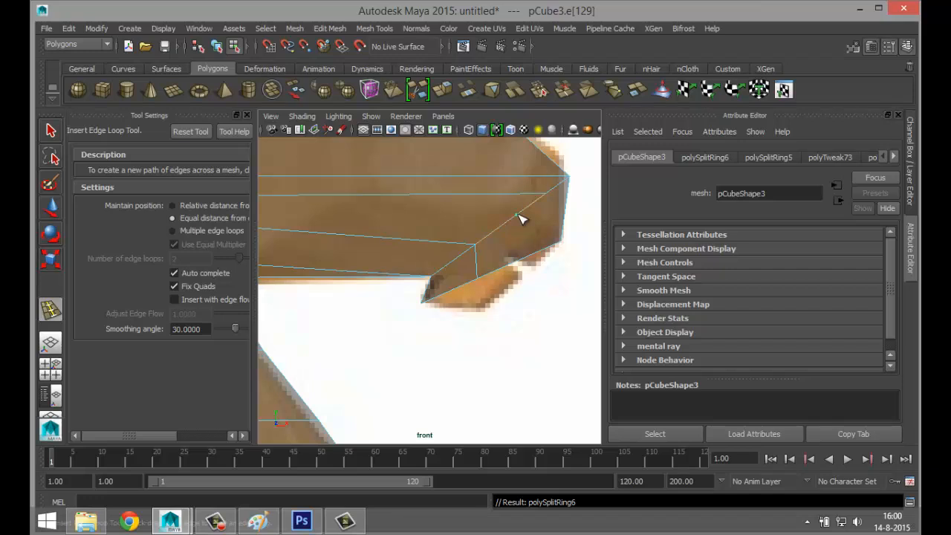
- Move the new edge loop's lower vertices near the chin down to the bottom front corner of the reference's lower lip
{"action": "key", "text": "q"}
{"action": "right_click", "coordinate": [474, 278]}
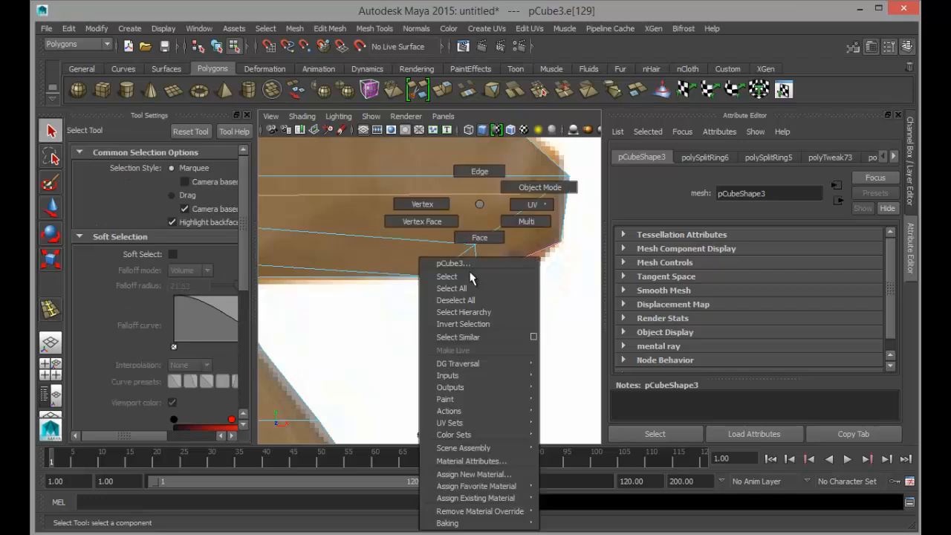
{"action": "left_click", "coordinate": [422, 205]}
{"action": "left_click_drag", "start_coordinate": [474, 269], "coordinate": [484, 315]}
{"action": "key", "text": "w"}
{"action": "middle_click_drag", "start_coordinate": [483, 282], "coordinate": [477, 376], "text": "alt"}
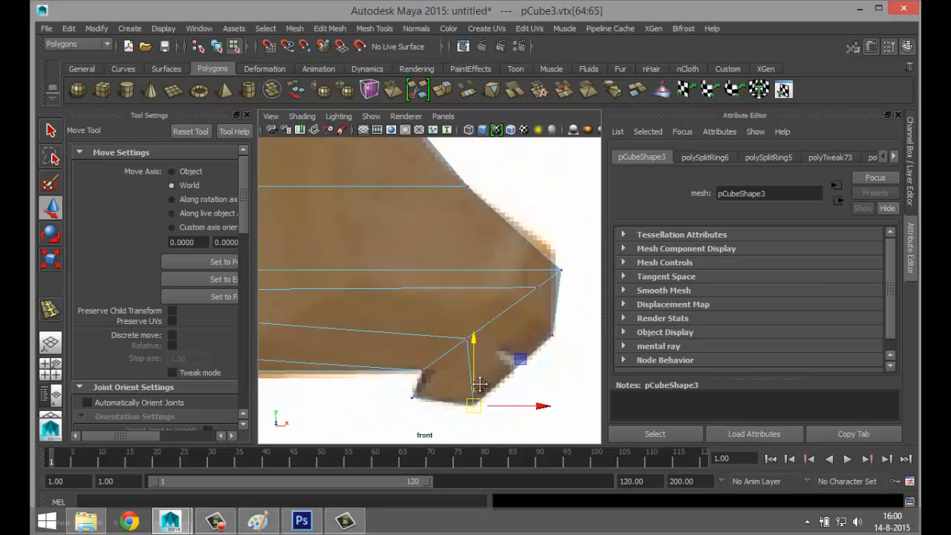
- Insert an edge loop through the head, crossing the top edge at the front base of the ear
{"action": "middle_click_drag", "start_coordinate": [379, 208], "coordinate": [515, 396], "text": "alt"}
{"action": "middle_click_drag", "start_coordinate": [484, 319], "coordinate": [568, 368], "text": "alt"}
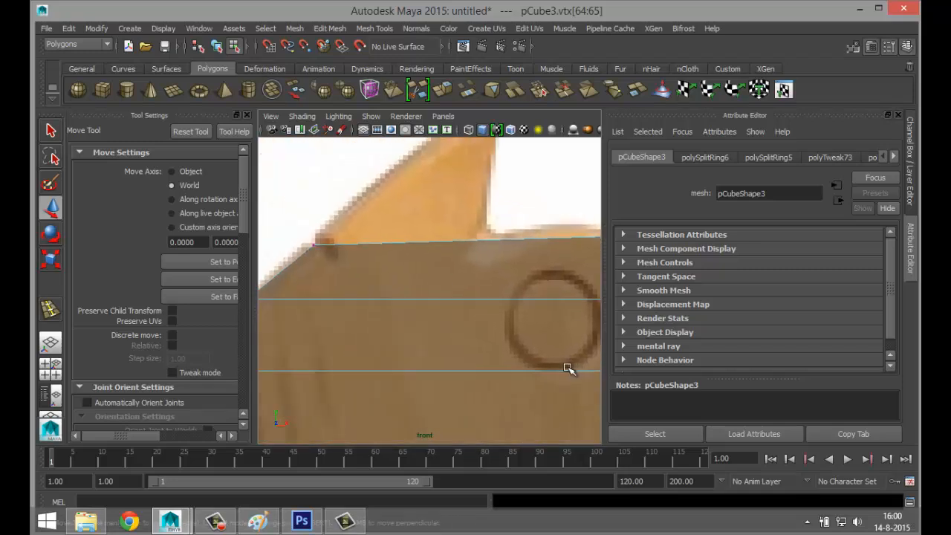
{"action": "left_click", "coordinate": [376, 30]}
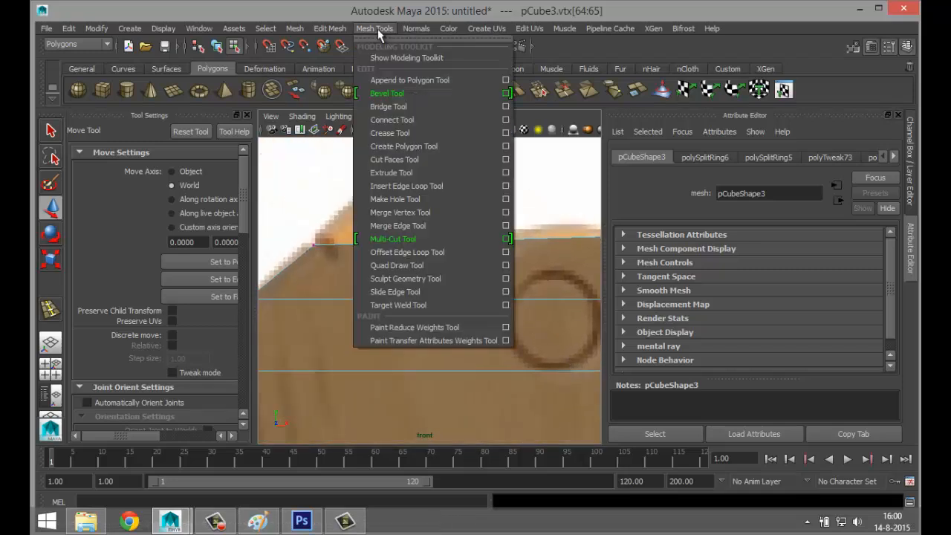
{"action": "left_click", "coordinate": [407, 186]}
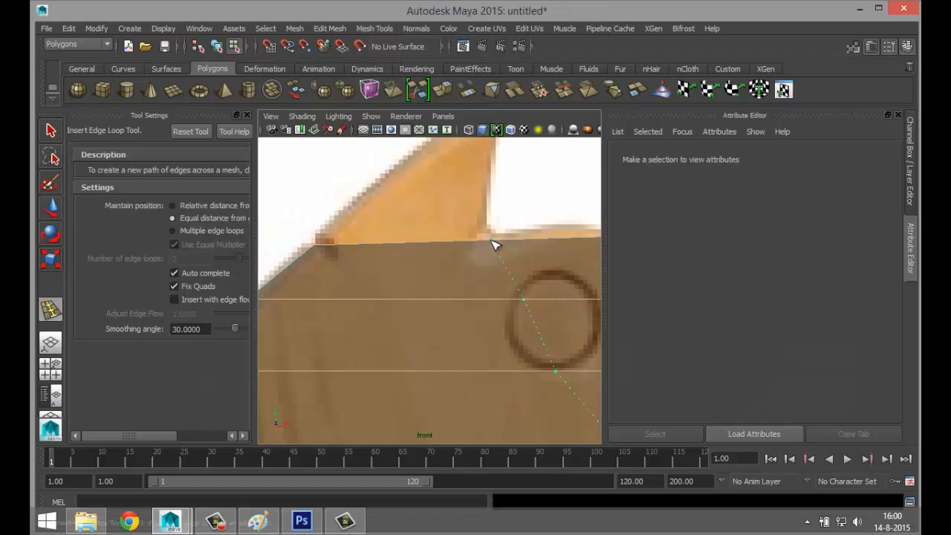
{"action": "left_click", "coordinate": [491, 240]}
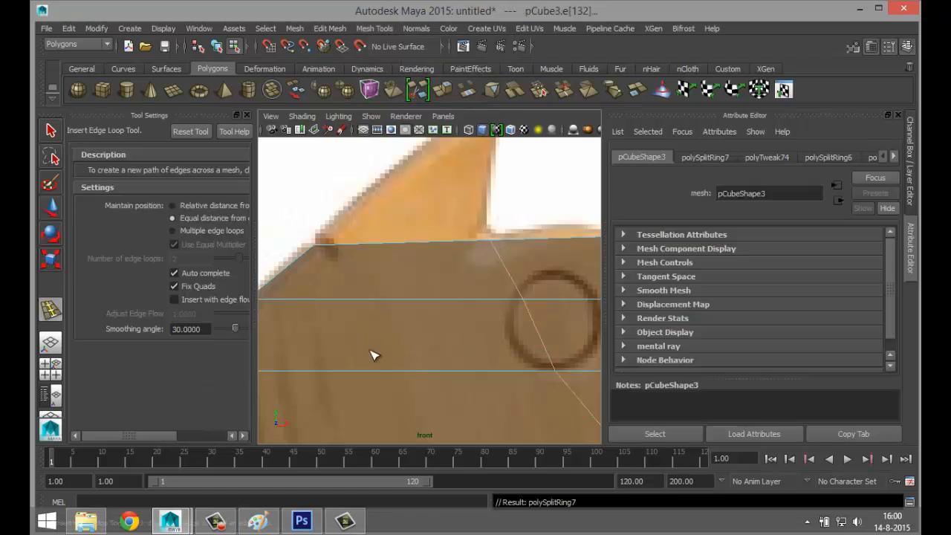
- In the perspective view, extrude the rear face on top of the head and raise it slightly as an ear block
{"action": "left_click", "coordinate": [50, 364]}
{"action": "key", "text": "space"}
{"action": "mouse_move", "coordinate": [428, 256]}
{"action": "left_mouse_down", "text": "alt"}
{"action": "mouse_move", "coordinate": [431, 267]}
{"action": "mouse_move", "coordinate": [435, 257]}
{"action": "left_mouse_up", "text": "alt"}
{"action": "right_click_drag", "start_coordinate": [424, 204], "coordinate": [430, 248]}
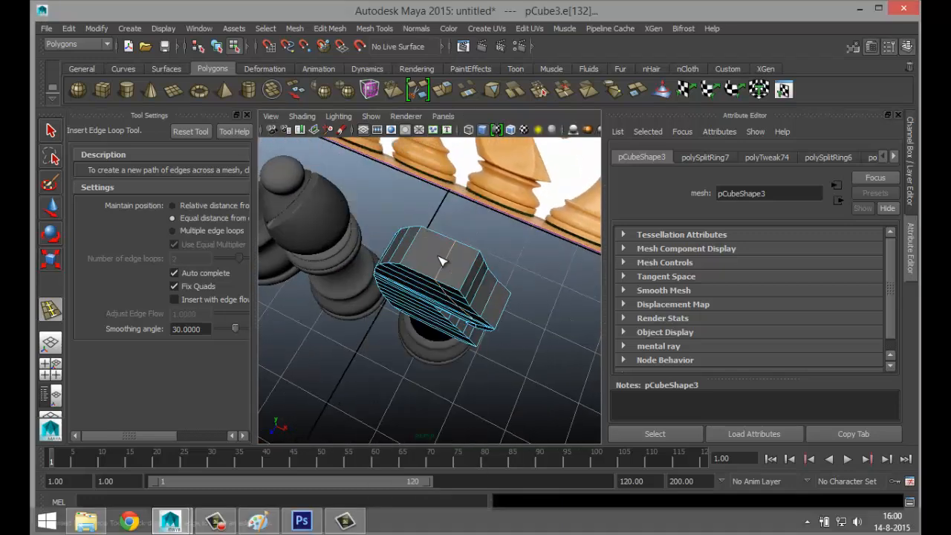
{"action": "key", "text": "q"}
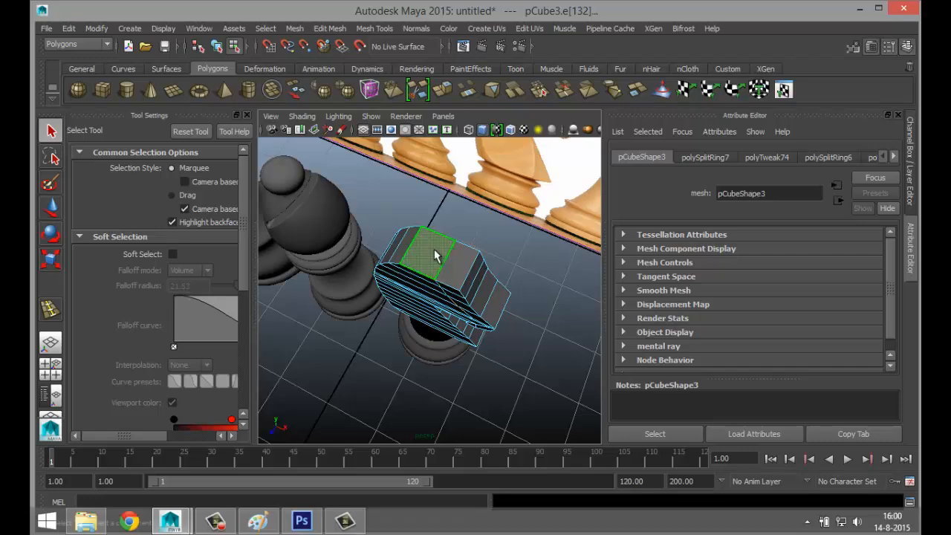
{"action": "left_click", "coordinate": [436, 254]}
{"action": "left_click", "coordinate": [338, 30]}
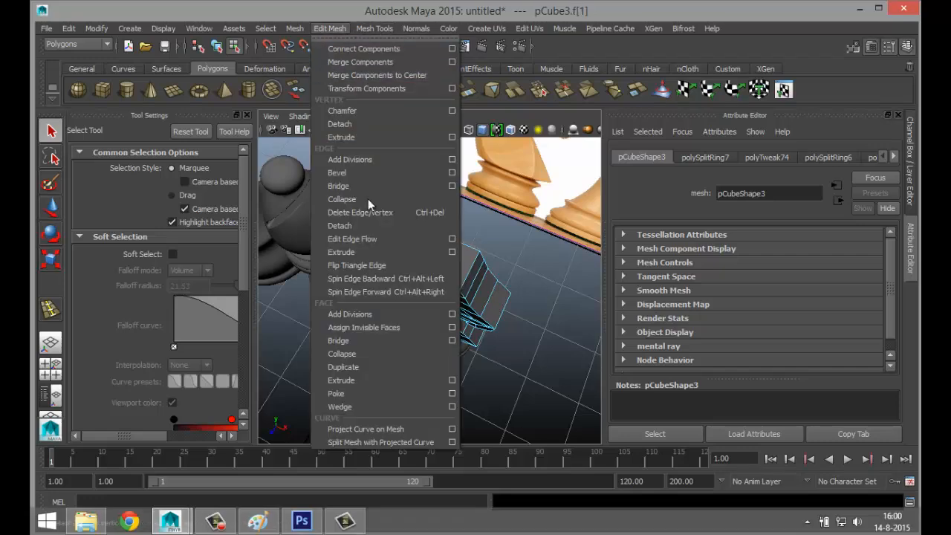
{"action": "left_click", "coordinate": [383, 380]}
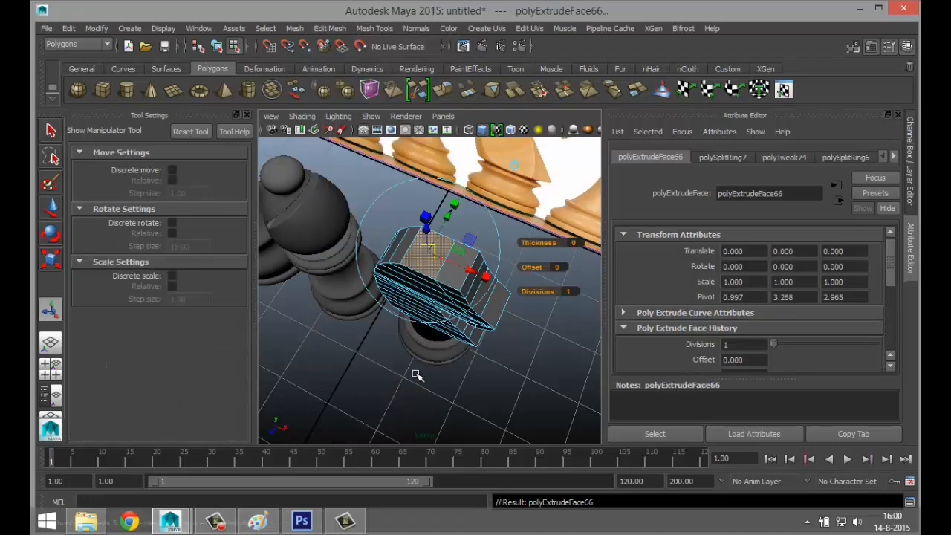
{"action": "key", "text": "w"}
{"action": "left_click_drag", "start_coordinate": [453, 381], "coordinate": [484, 342], "text": "alt"}
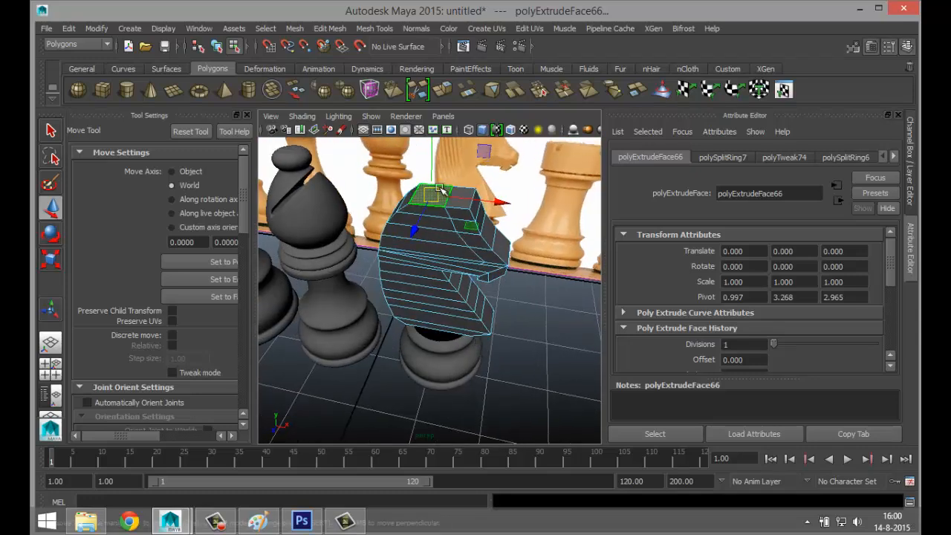
{"action": "left_click_drag", "start_coordinate": [433, 165], "coordinate": [434, 146]}
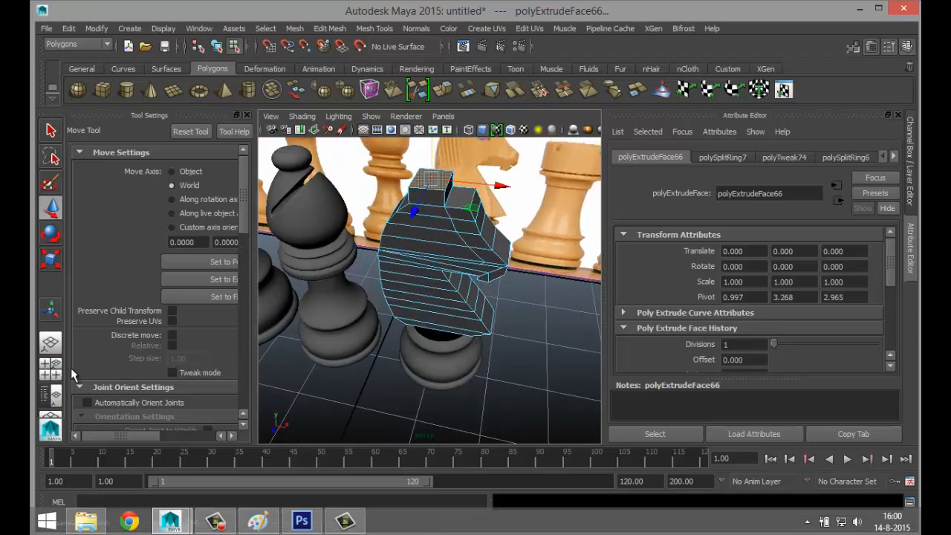
- Frame the knight's head and ear block closely in the front view against the reference
{"action": "left_click", "coordinate": [51, 372]}
{"action": "key", "text": "space"}
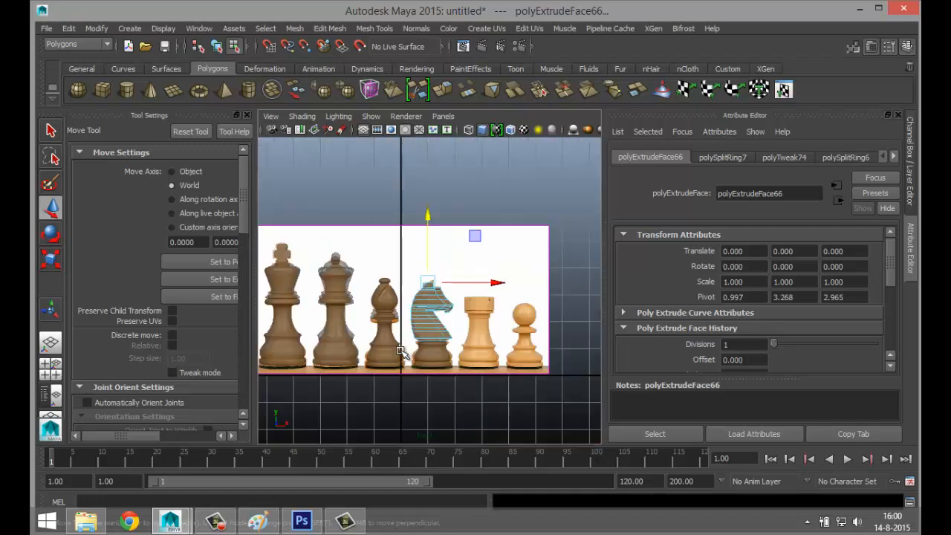
{"action": "scroll", "coordinate": [405, 349], "scroll_direction": "up", "scroll_amount": 3}
{"action": "scroll", "coordinate": [403, 347], "scroll_direction": "up", "scroll_amount": 5}
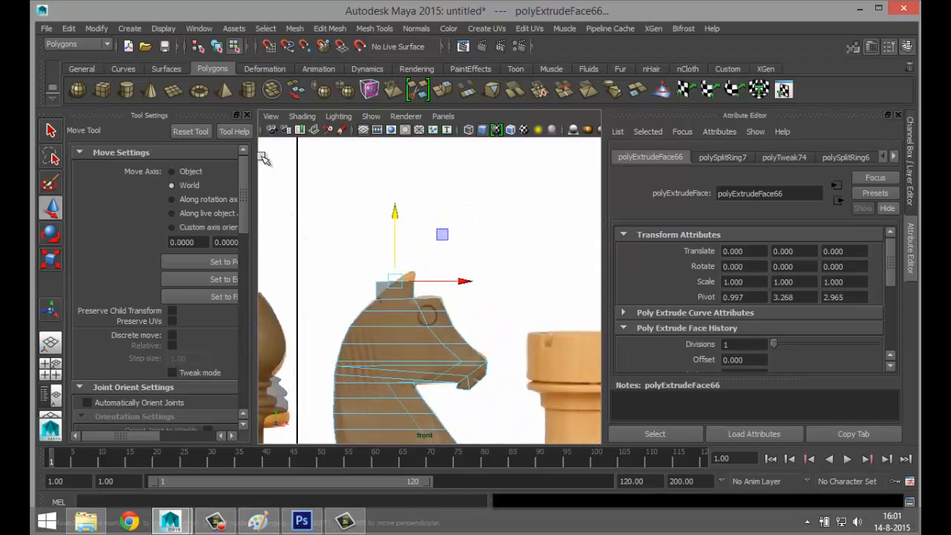
- Raise the extruded ear face and shape its top vertices to match the ear tip in the reference image
{"action": "left_click", "coordinate": [248, 119]}
{"action": "scroll", "coordinate": [340, 250], "scroll_direction": "up", "scroll_amount": 5}
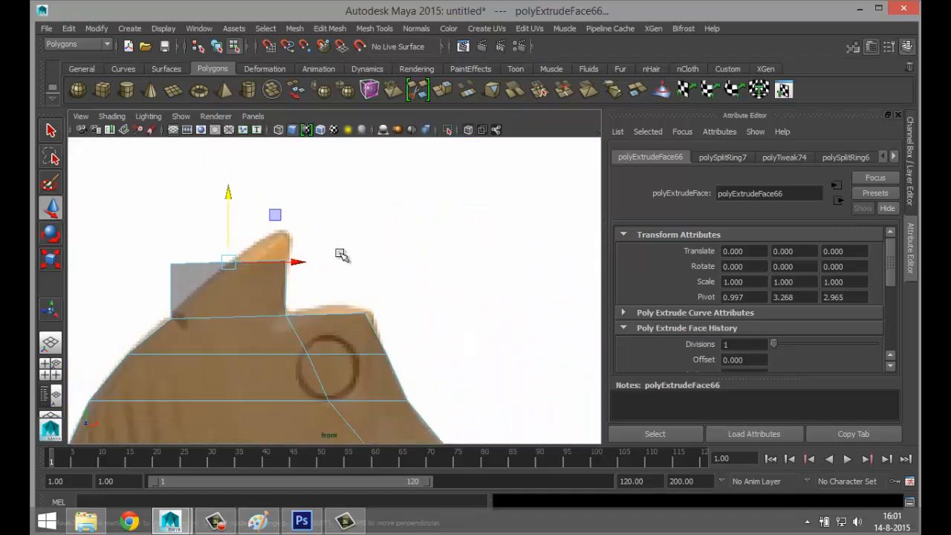
{"action": "left_click_drag", "start_coordinate": [230, 269], "coordinate": [231, 243]}
{"action": "right_click_drag", "start_coordinate": [178, 234], "coordinate": [134, 205]}
{"action": "left_click_drag", "start_coordinate": [141, 205], "coordinate": [332, 245]}
{"action": "scroll", "coordinate": [416, 276], "scroll_direction": "down", "scroll_amount": 8}
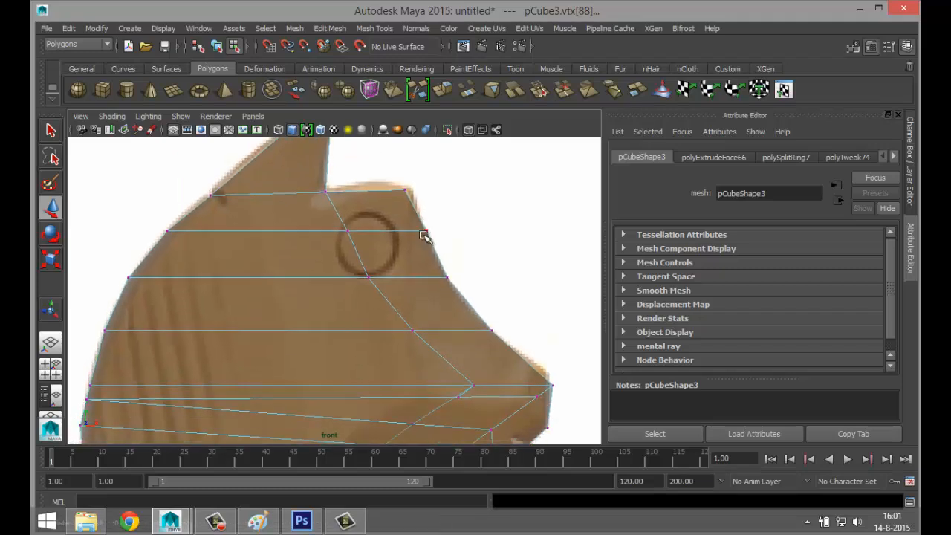
- Move the forehead corner vertices up to follow the brow line in the front reference image
{"action": "scroll", "coordinate": [420, 264], "scroll_direction": "up", "scroll_amount": 5}
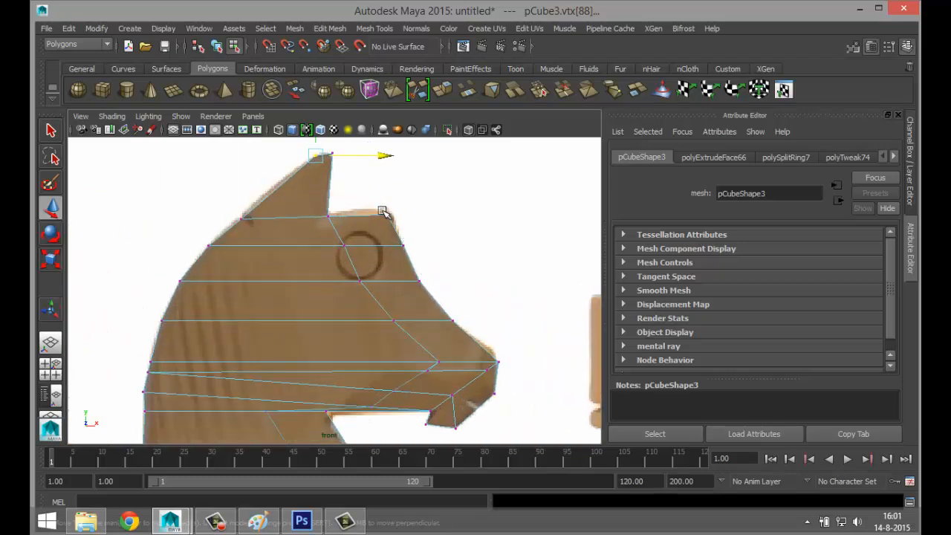
{"action": "left_click_drag", "start_coordinate": [399, 224], "coordinate": [399, 224]}
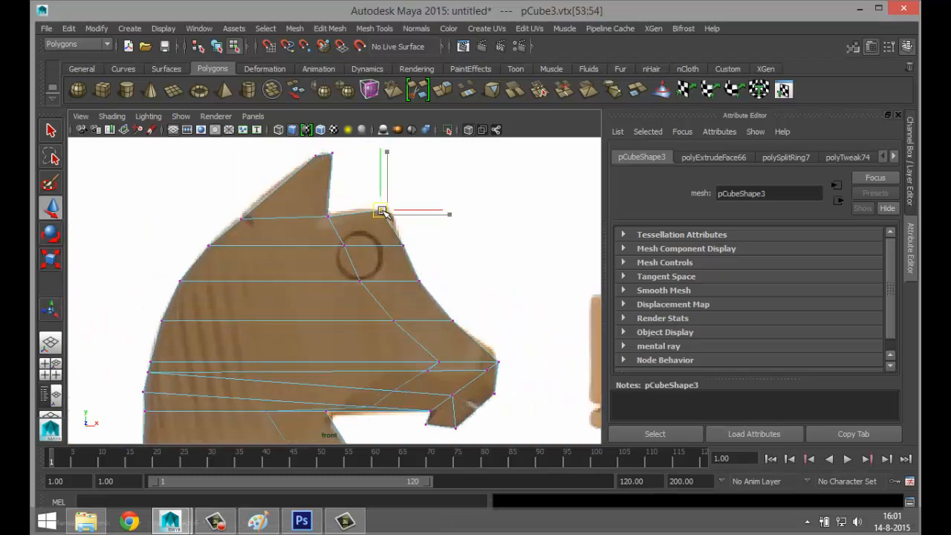
{"action": "scroll", "coordinate": [461, 341], "scroll_direction": "up", "scroll_amount": 1}
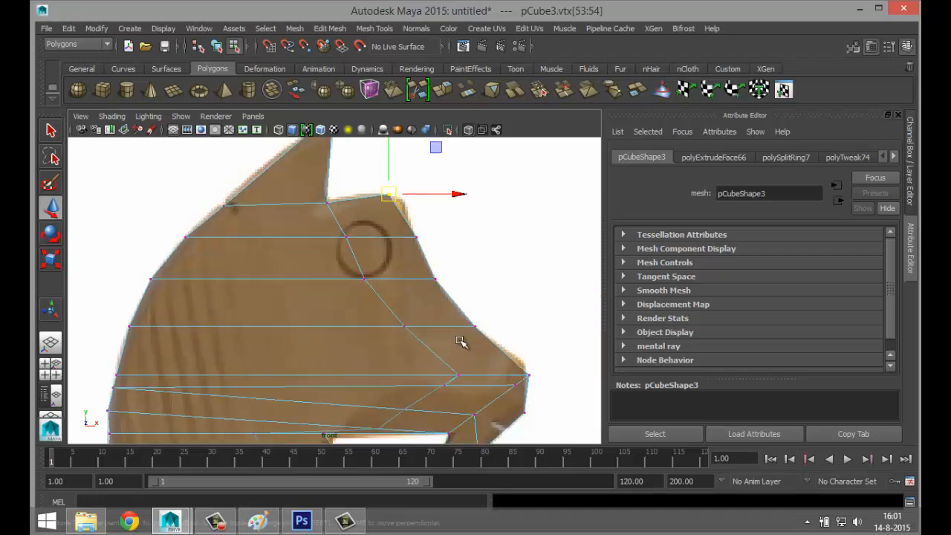
- Select the open border edges at the top of the knight's base in the perspective view and fill the hole
{"action": "left_click", "coordinate": [45, 364]}
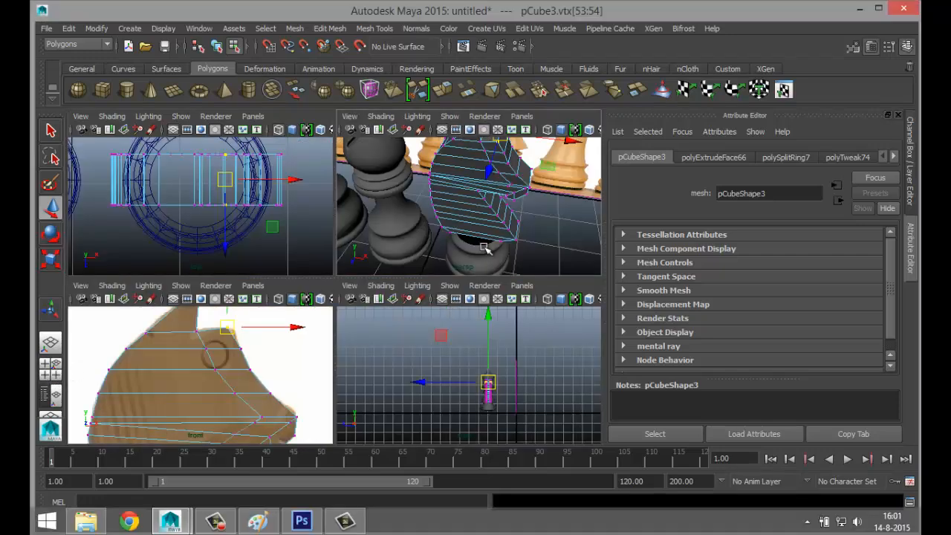
{"action": "key", "text": "space"}
{"action": "left_click_drag", "start_coordinate": [480, 254], "coordinate": [497, 341], "text": "alt"}
{"action": "middle_click_drag", "start_coordinate": [469, 347], "coordinate": [474, 298], "text": "alt"}
{"action": "scroll", "coordinate": [466, 331], "scroll_direction": "up", "scroll_amount": 4}
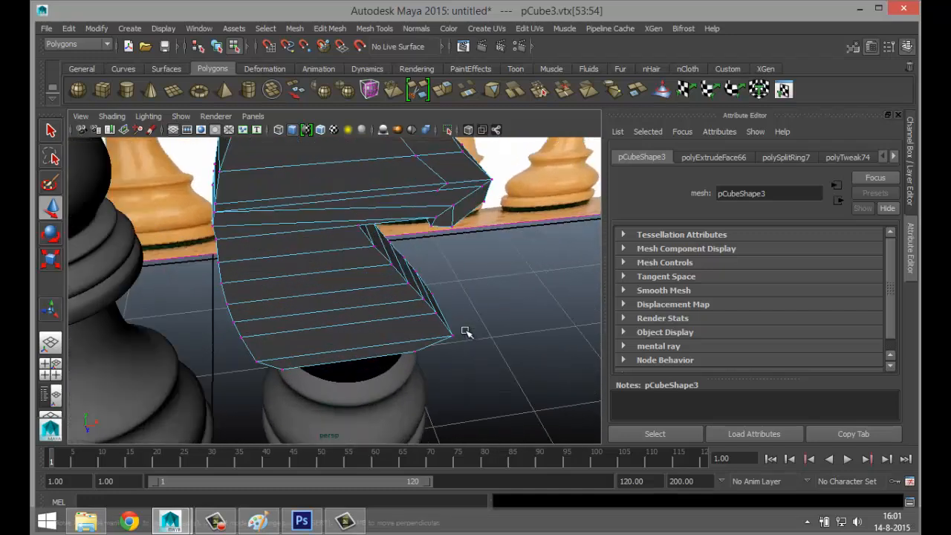
{"action": "right_click_drag", "start_coordinate": [413, 404], "coordinate": [372, 403]}
{"action": "middle_click_drag", "start_coordinate": [458, 406], "coordinate": [468, 329], "text": "alt"}
{"action": "right_click", "coordinate": [359, 341]}
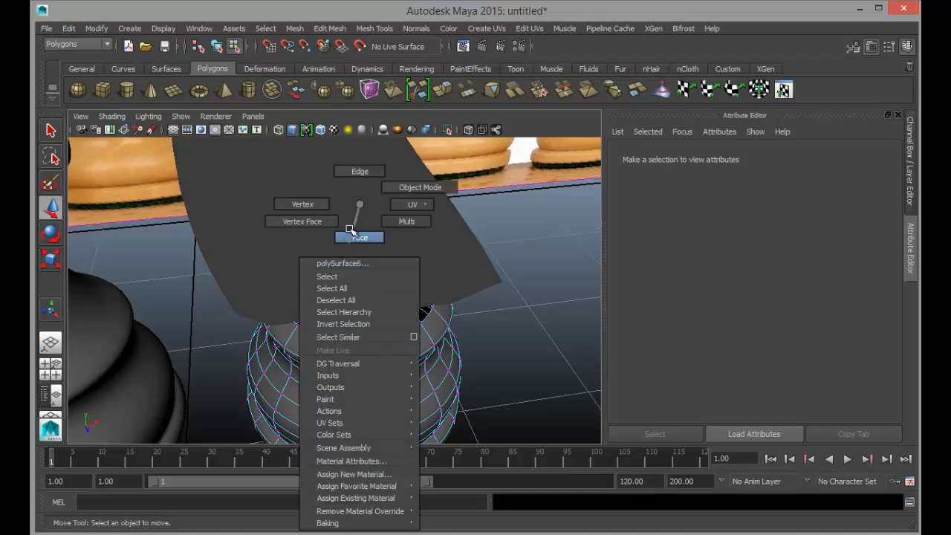
{"action": "right_click_drag", "start_coordinate": [350, 230], "coordinate": [359, 171]}
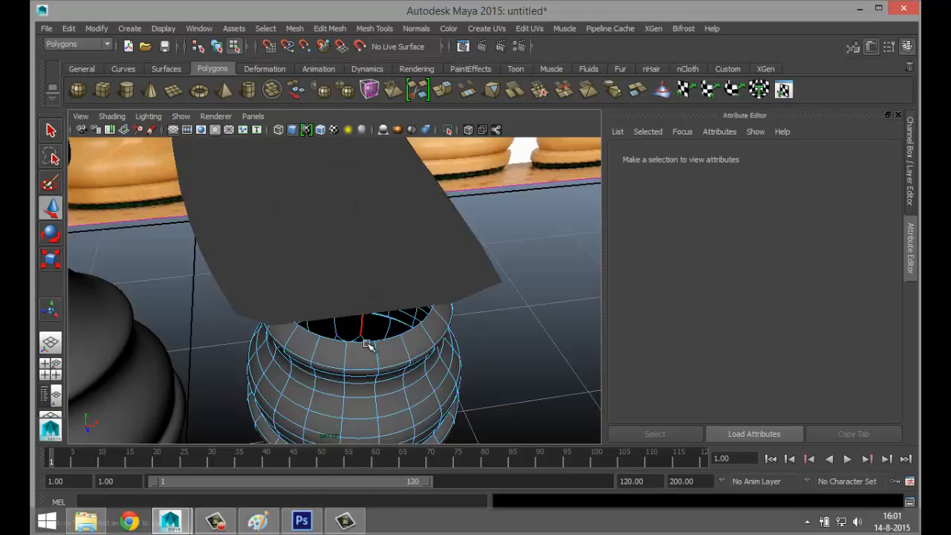
{"action": "left_click", "coordinate": [361, 344]}
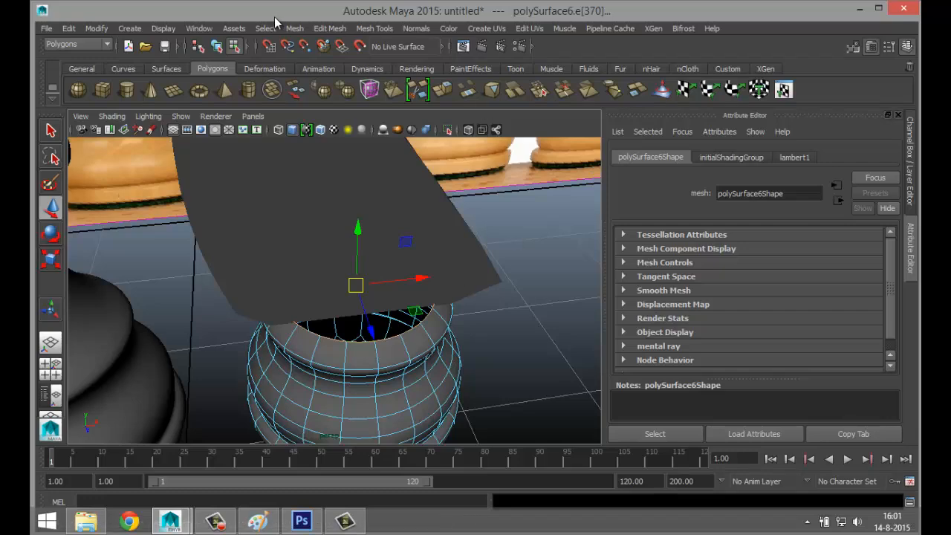
{"action": "left_click", "coordinate": [328, 30]}
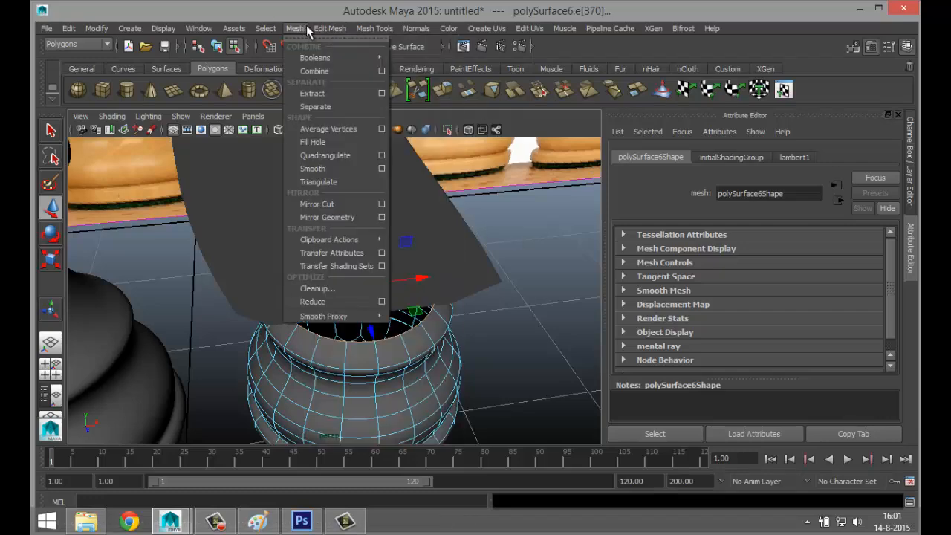
{"action": "left_click", "coordinate": [319, 28]}
{"action": "left_click", "coordinate": [295, 28]}
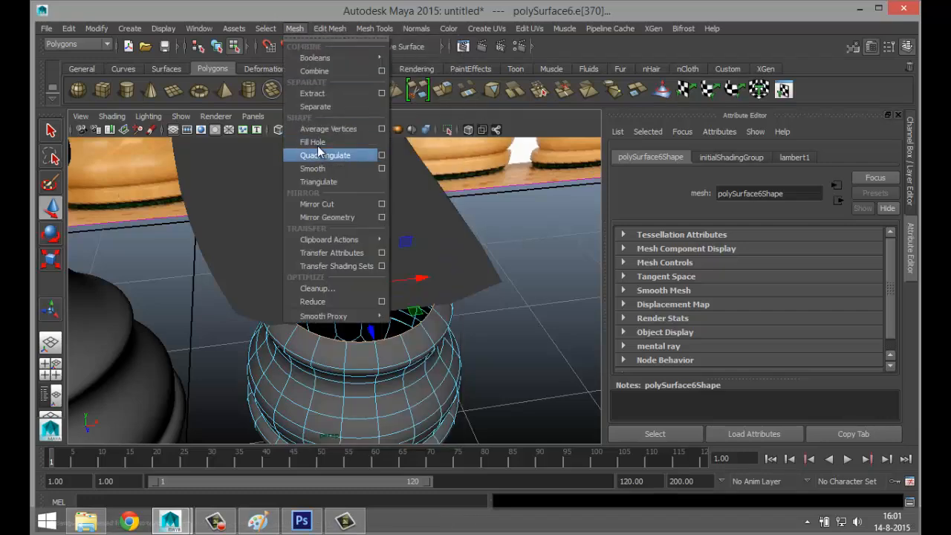
{"action": "left_click", "coordinate": [316, 142]}
- Lower the whole horse head mesh onto the base, to a Translate Y of 1.356
{"action": "left_click_drag", "start_coordinate": [432, 274], "coordinate": [418, 234], "text": "alt"}
{"action": "left_click", "coordinate": [415, 223]}
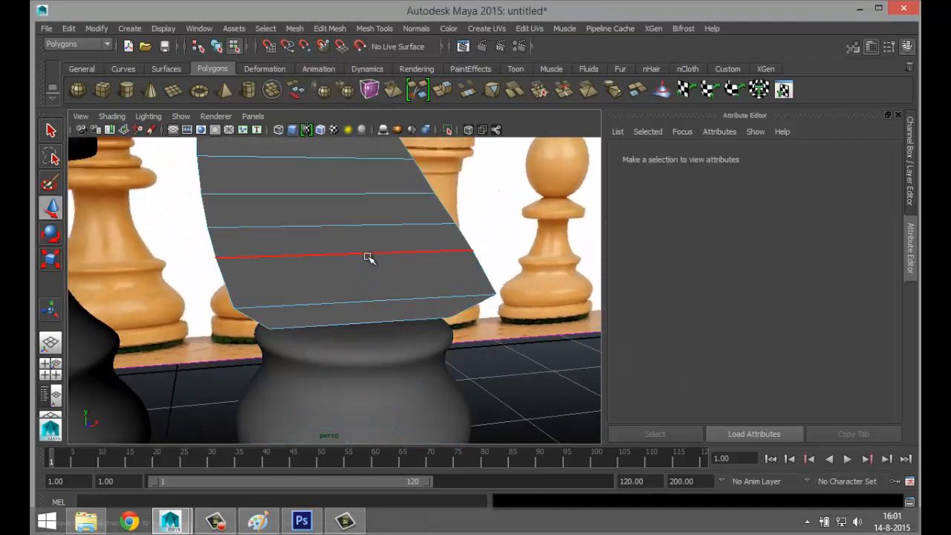
{"action": "right_click_drag", "start_coordinate": [352, 237], "coordinate": [390, 209]}
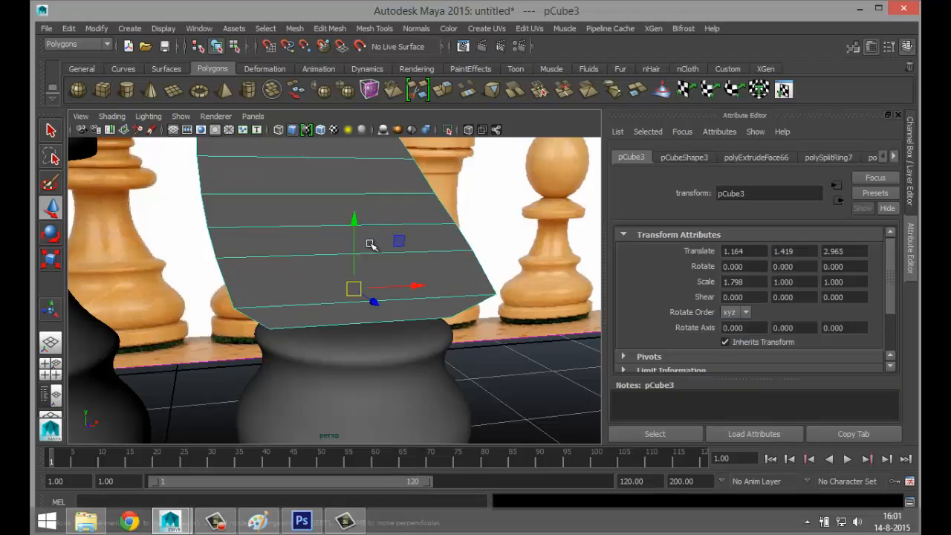
{"action": "left_click_drag", "start_coordinate": [355, 219], "coordinate": [485, 356]}
- Combine the knight's base and the horse head into one mesh
{"action": "left_click", "coordinate": [382, 378]}
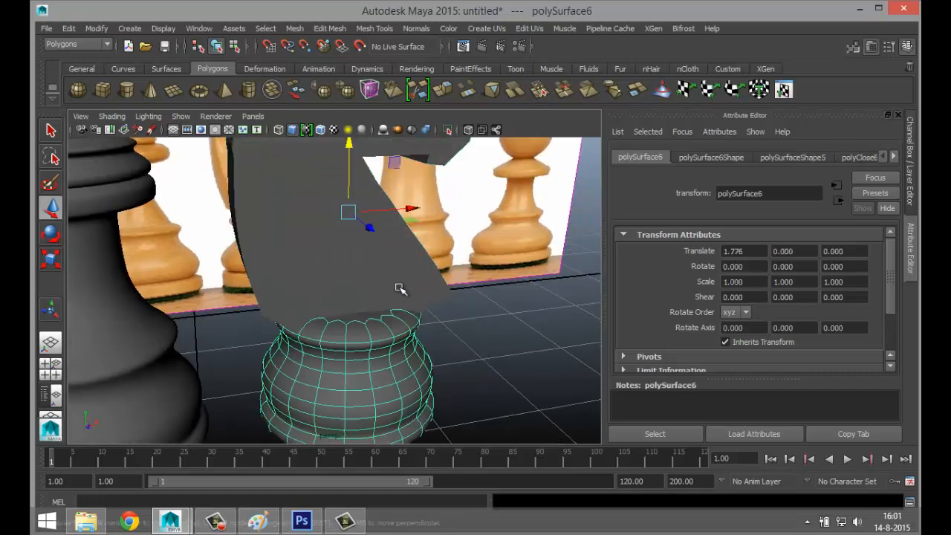
{"action": "left_click", "coordinate": [395, 272]}
{"action": "left_click", "coordinate": [295, 28]}
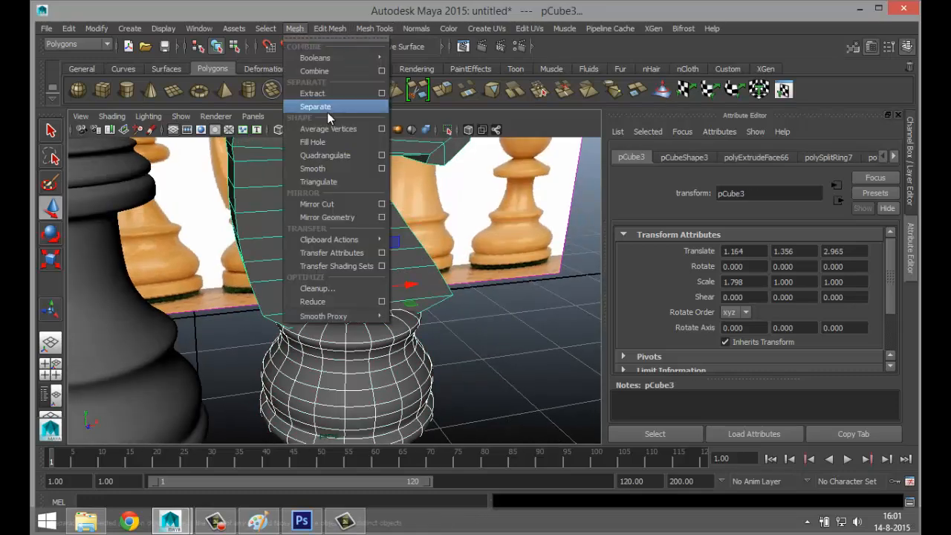
{"action": "left_click", "coordinate": [320, 71]}
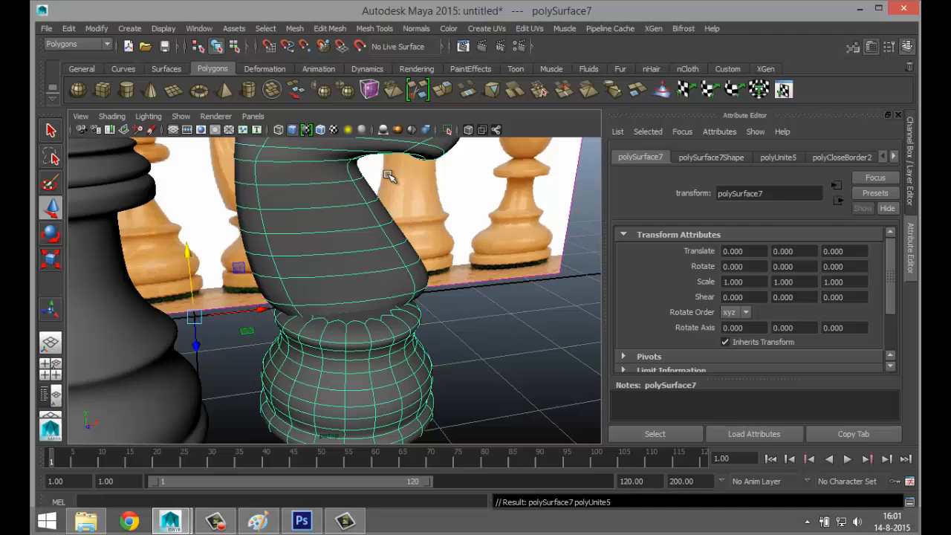
- Reselect the combined knight mesh and return it to unsmoothed display
{"action": "left_click", "coordinate": [498, 315]}
{"action": "left_click_drag", "start_coordinate": [454, 319], "coordinate": [361, 282], "text": "alt"}
{"action": "left_click", "coordinate": [375, 297]}
{"action": "key", "text": "1"}
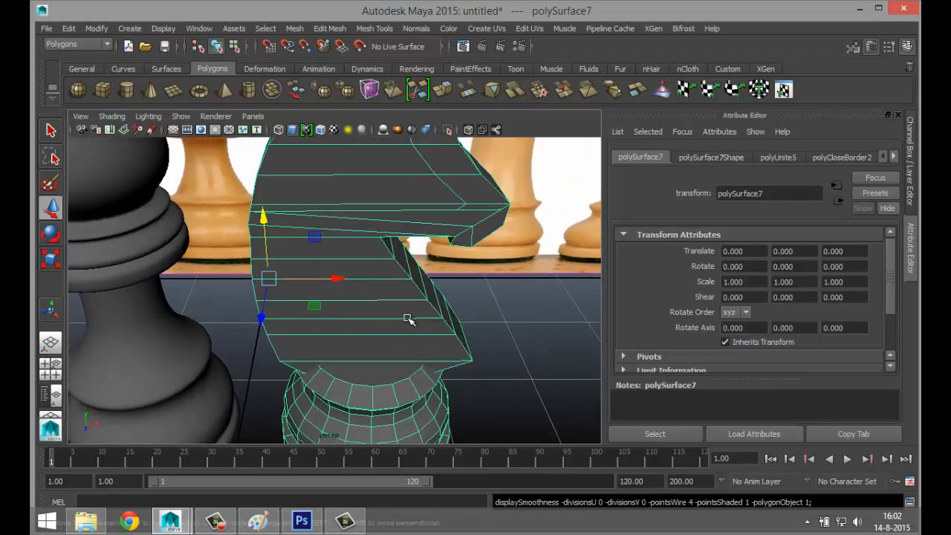
- Insert an edge loop running along the back edge of the horse's neck in the front view with the Insert Edge Loop Tool
{"action": "left_click", "coordinate": [50, 364]}
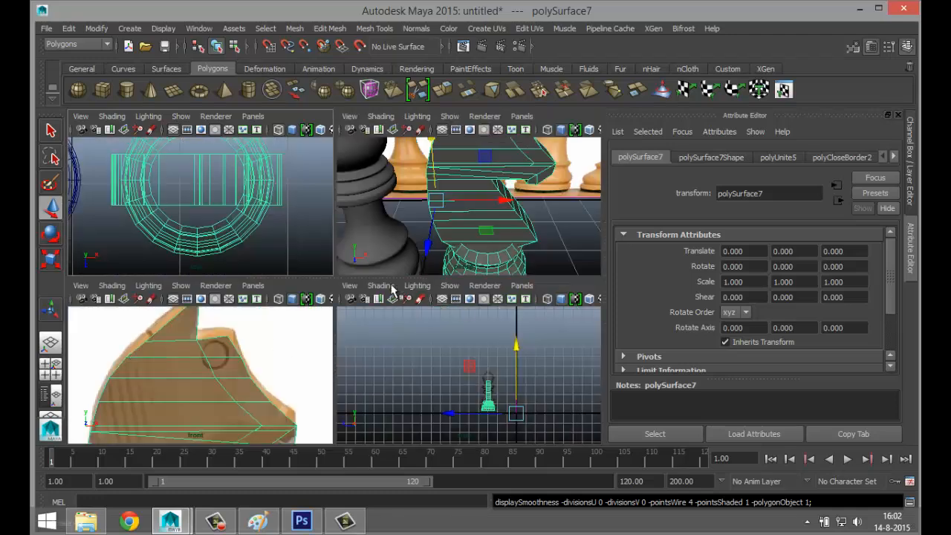
{"action": "key", "text": "space"}
{"action": "scroll", "coordinate": [297, 337], "scroll_direction": "down", "scroll_amount": 10}
{"action": "scroll", "coordinate": [301, 340], "scroll_direction": "up", "scroll_amount": 4}
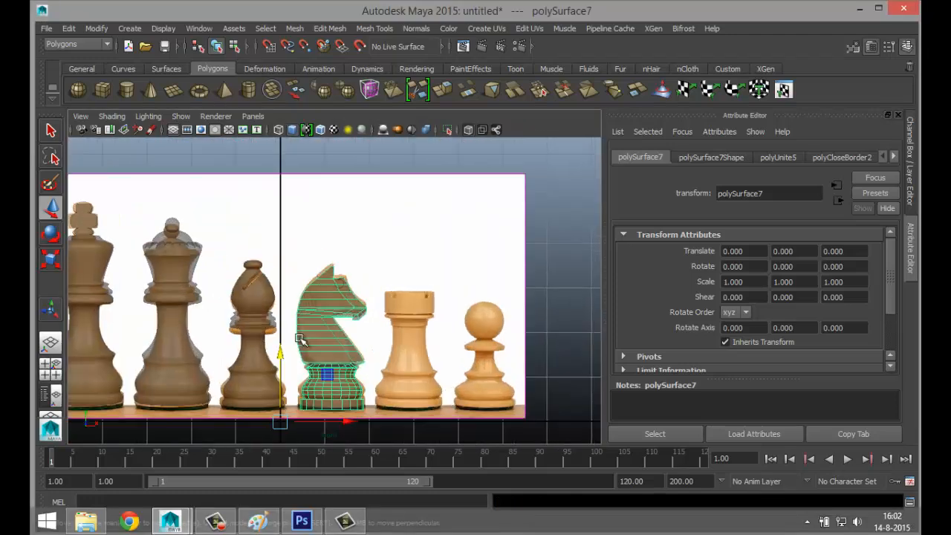
{"action": "middle_click_drag", "start_coordinate": [332, 355], "coordinate": [350, 256], "text": "alt"}
{"action": "scroll", "coordinate": [364, 286], "scroll_direction": "up", "scroll_amount": 5}
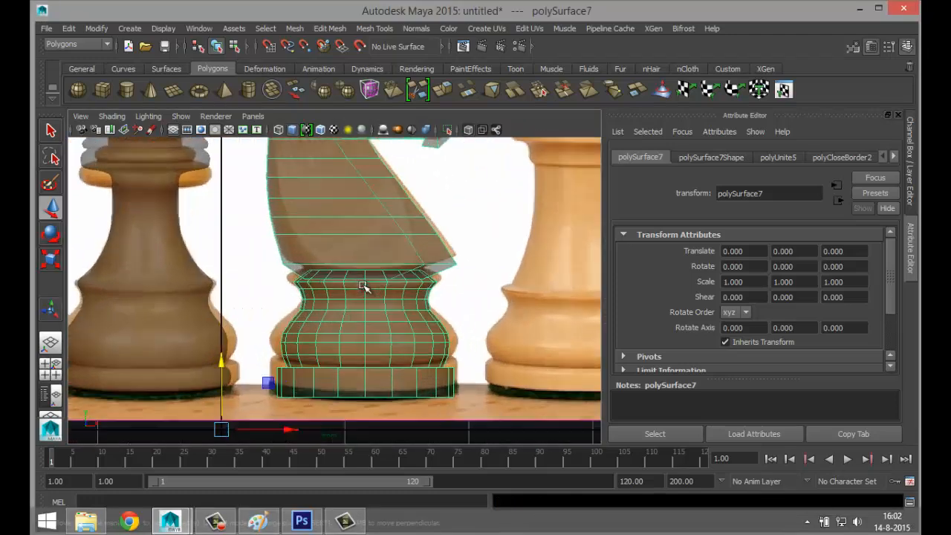
{"action": "middle_click_drag", "start_coordinate": [402, 298], "coordinate": [384, 363], "text": "alt"}
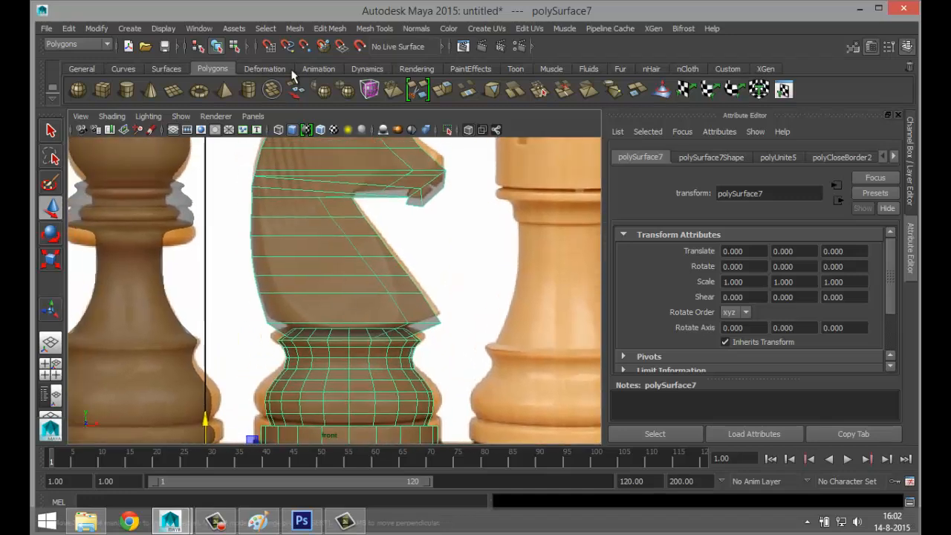
{"action": "left_click", "coordinate": [331, 29]}
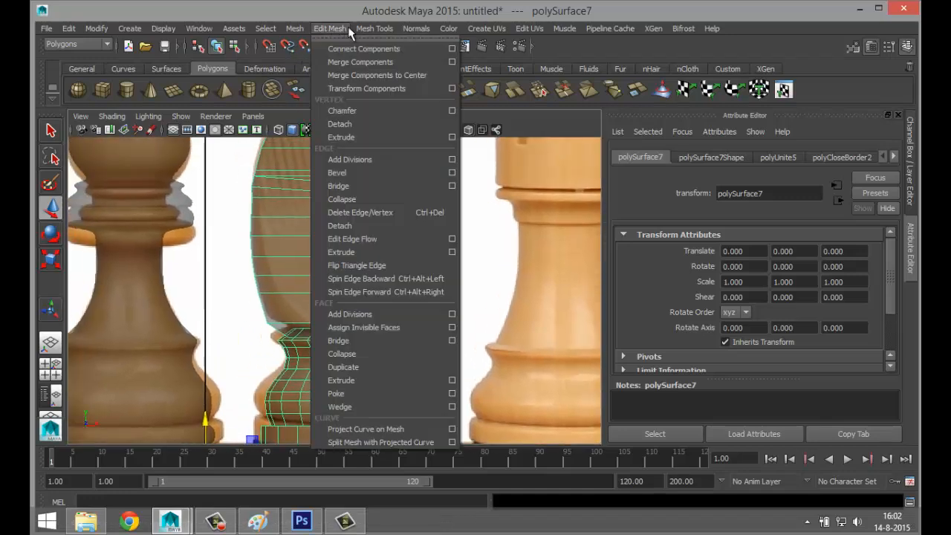
{"action": "mouse_move", "coordinate": [376, 29]}
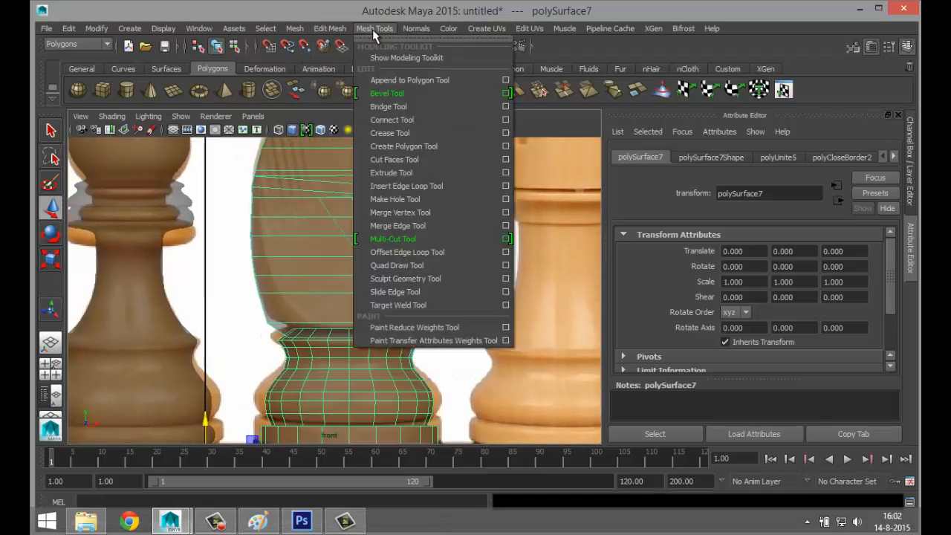
{"action": "left_click", "coordinate": [505, 185]}
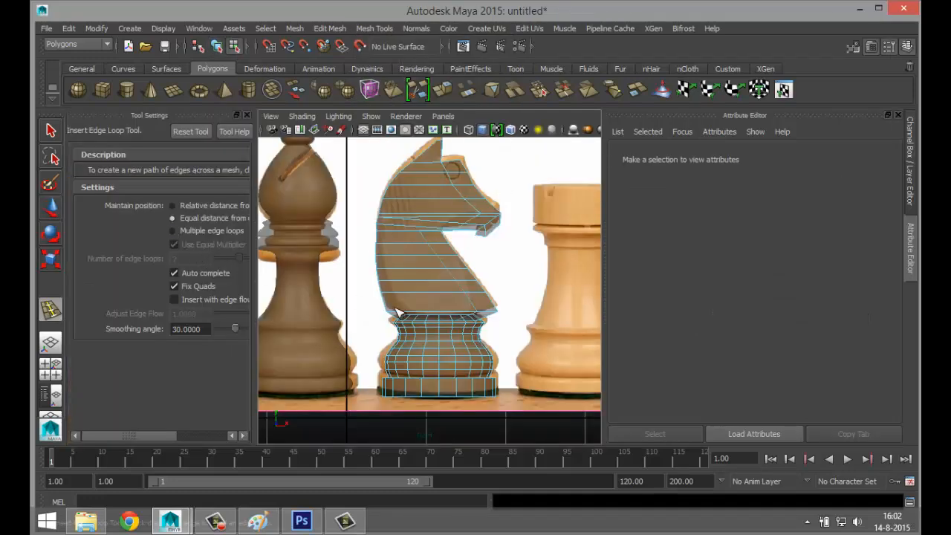
{"action": "scroll", "coordinate": [394, 313], "scroll_direction": "up", "scroll_amount": 5}
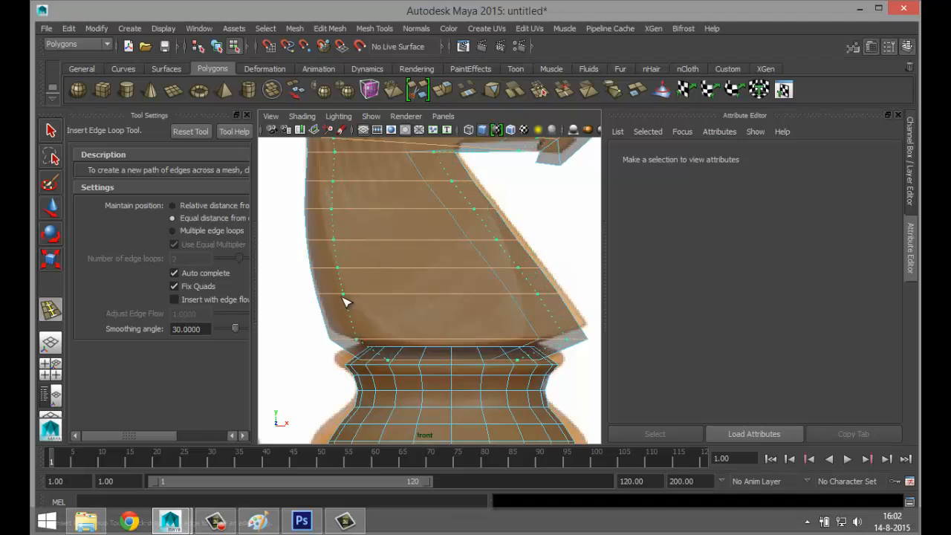
{"action": "left_click_drag", "start_coordinate": [344, 304], "coordinate": [350, 307]}
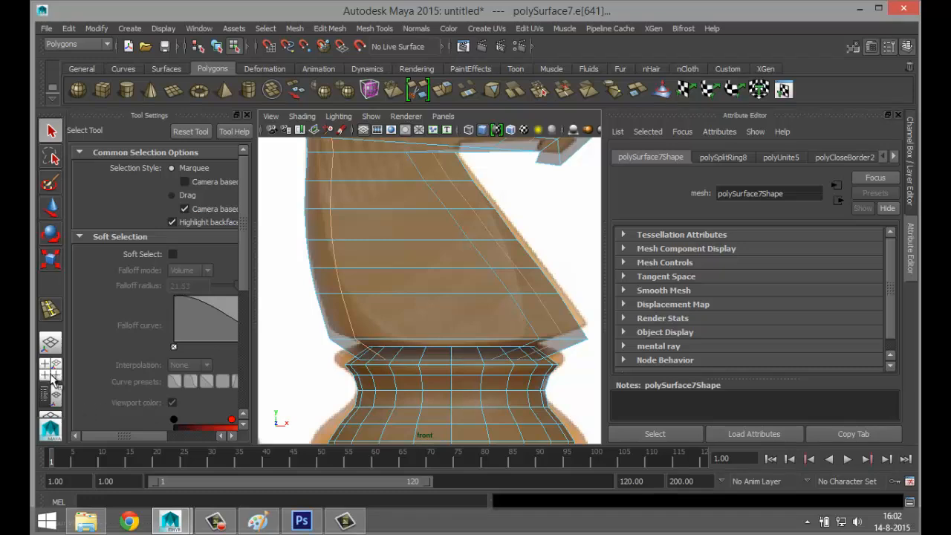
- Select the neck's side faces on both sides of the horse and scale them outward along Z, returning to object mode with smooth preview
{"action": "key", "text": "space"}
{"action": "key", "text": "space"}
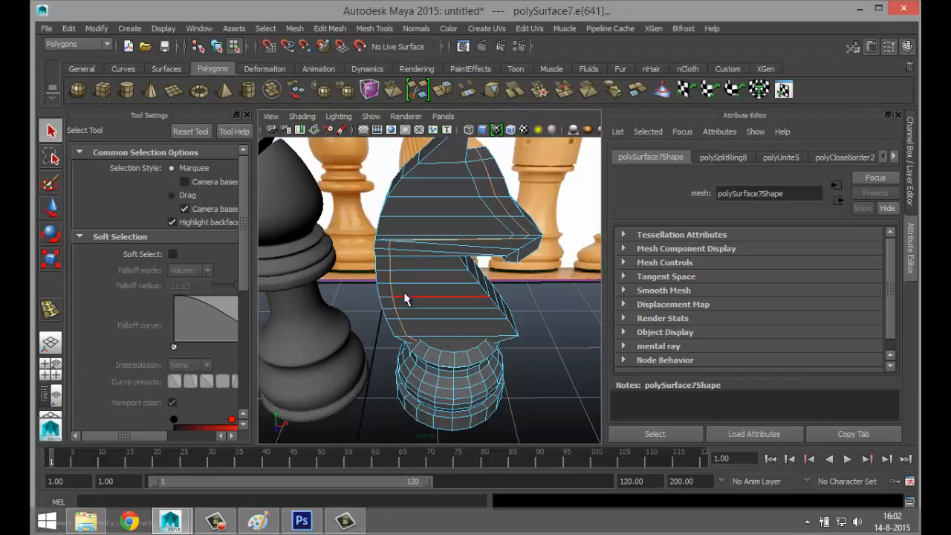
{"action": "left_click_drag", "start_coordinate": [405, 299], "coordinate": [424, 322], "text": "alt"}
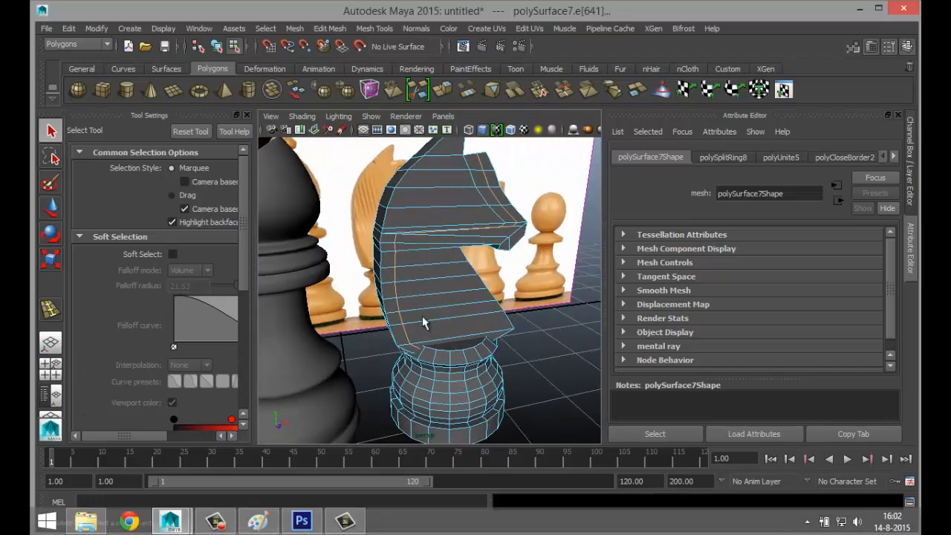
{"action": "right_click_drag", "start_coordinate": [445, 327], "coordinate": [439, 240]}
{"action": "left_click", "coordinate": [437, 337]}
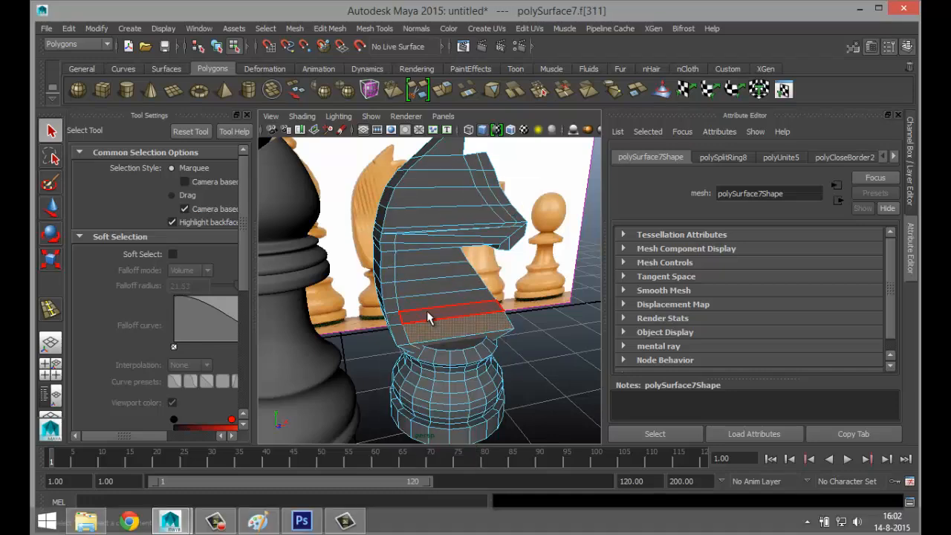
{"action": "double_click", "coordinate": [429, 319], "text": "shift"}
{"action": "left_click_drag", "start_coordinate": [529, 317], "coordinate": [297, 296], "text": "alt"}
{"action": "left_click", "coordinate": [438, 246], "text": "shift"}
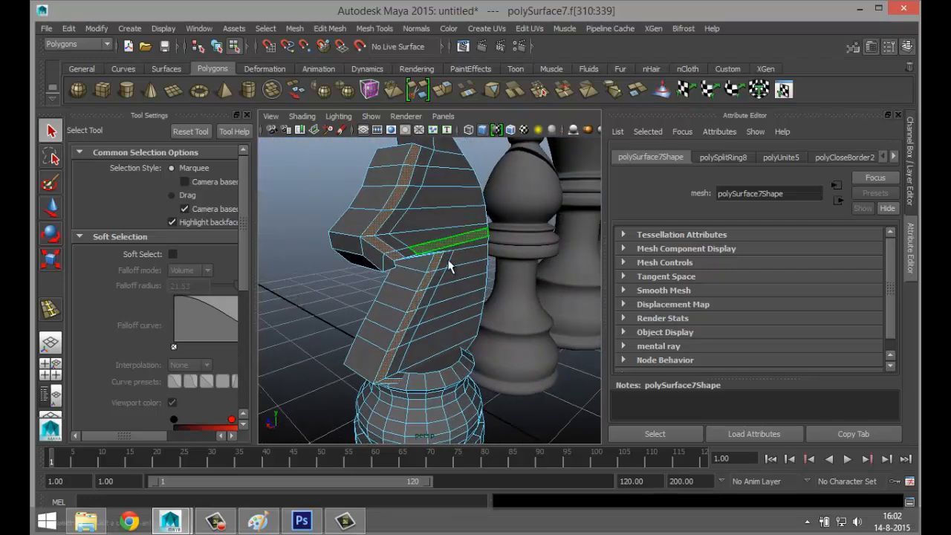
{"action": "double_click", "coordinate": [450, 334], "text": "shift"}
{"action": "left_click", "coordinate": [411, 254], "text": "shift"}
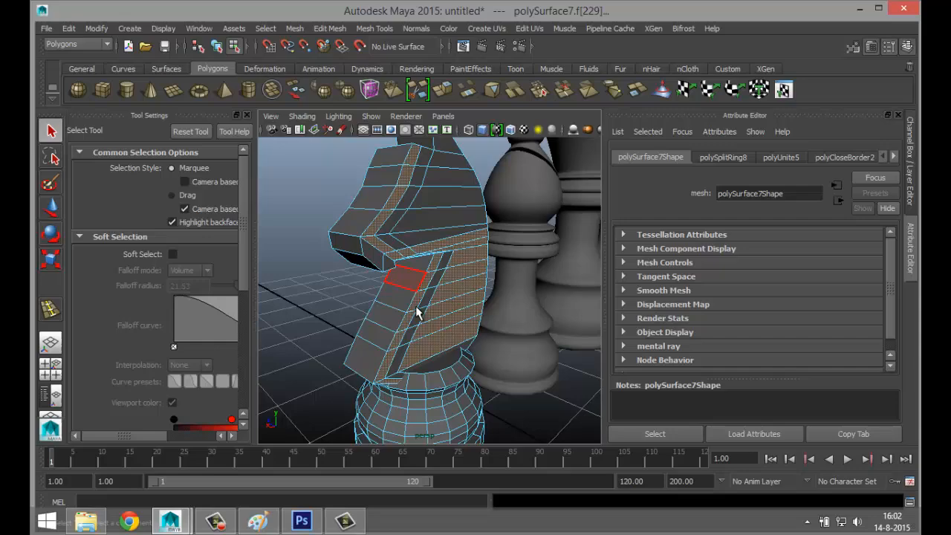
{"action": "double_click", "coordinate": [398, 367], "text": "shift"}
{"action": "left_click_drag", "start_coordinate": [330, 357], "coordinate": [321, 325], "text": "alt"}
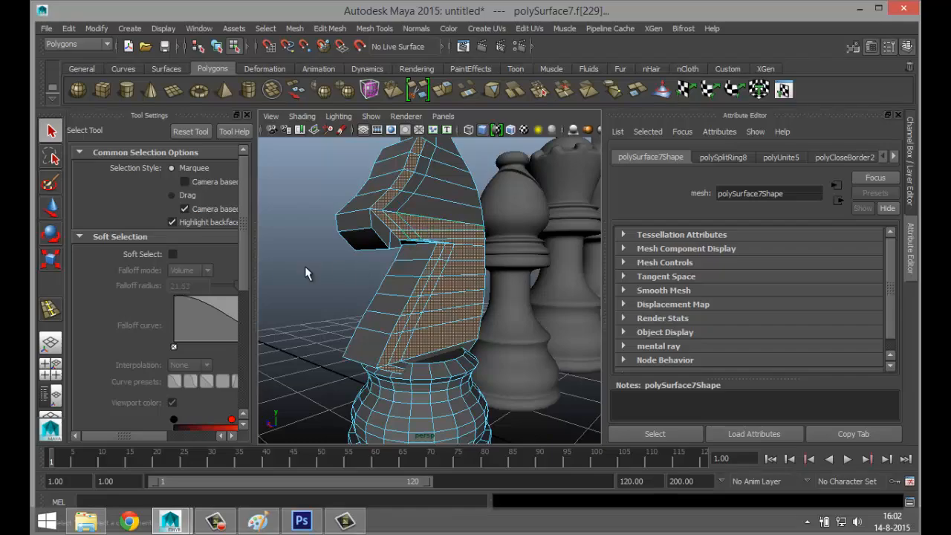
{"action": "left_click_drag", "start_coordinate": [305, 274], "coordinate": [482, 298], "text": "alt"}
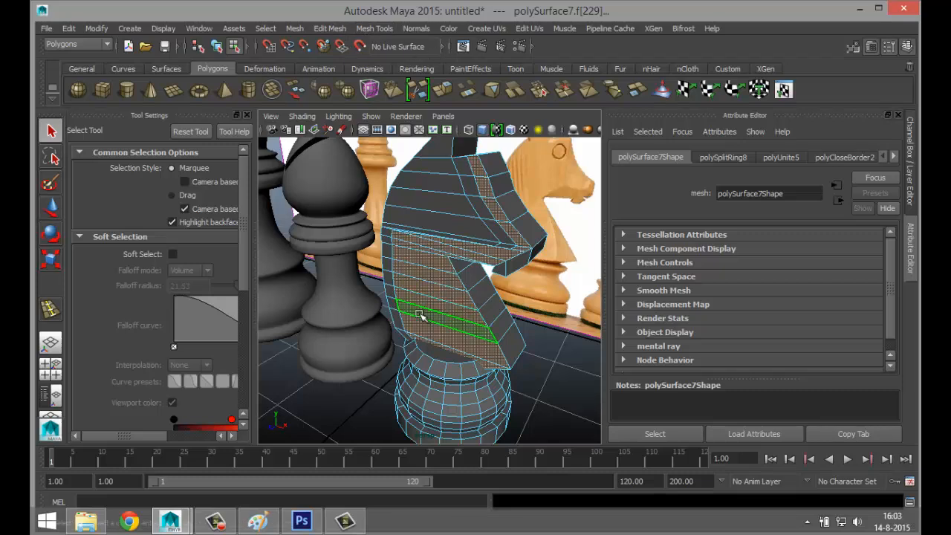
{"action": "key", "text": "r"}
{"action": "left_click_drag", "start_coordinate": [423, 287], "coordinate": [412, 301]}
{"action": "left_click", "coordinate": [301, 425]}
{"action": "right_click_drag", "start_coordinate": [441, 224], "coordinate": [461, 194]}
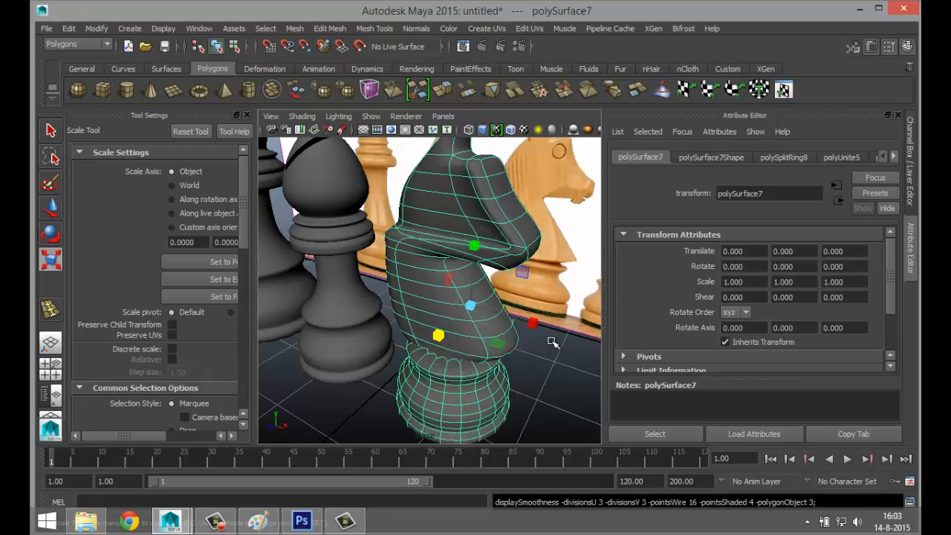
- Undo the last outward scaling of the neck's side faces on the unsmoothed knight
{"action": "left_click", "coordinate": [545, 373]}
{"action": "left_click_drag", "start_coordinate": [431, 392], "coordinate": [500, 395], "text": "alt"}
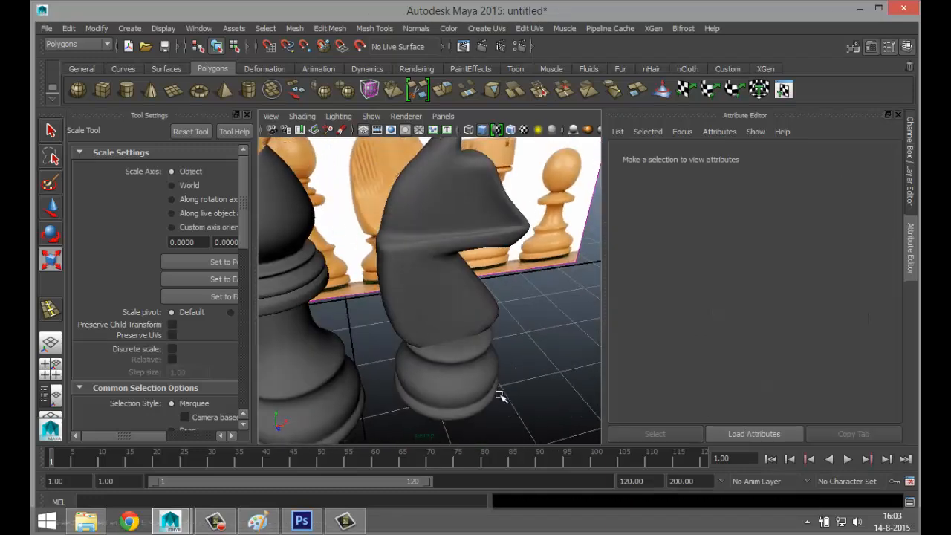
{"action": "key", "text": "ctrl+z"}
{"action": "key", "text": "ctrl+z"}
{"action": "left_click", "coordinate": [443, 314]}
{"action": "key", "text": "1"}
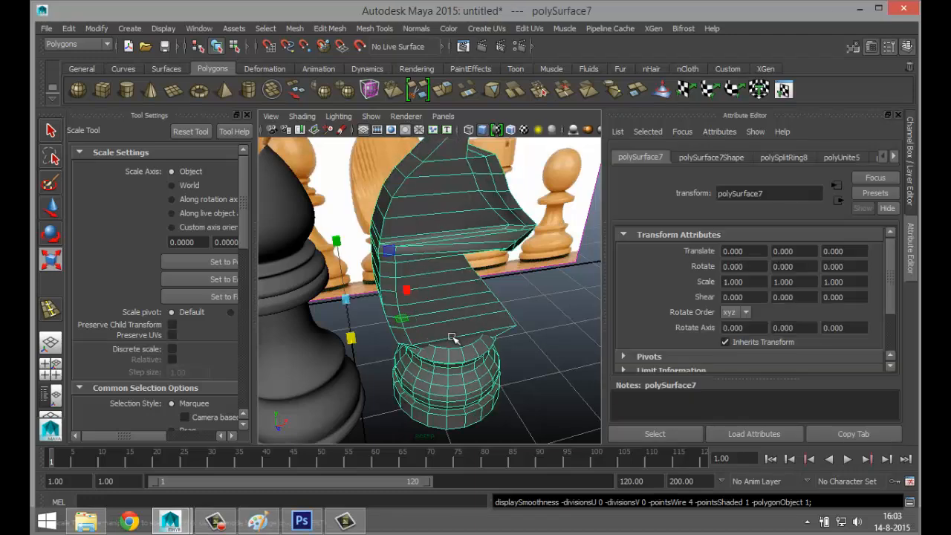
{"action": "left_click_drag", "start_coordinate": [485, 360], "coordinate": [394, 362], "text": "alt"}
{"action": "key", "text": "ctrl+z"}
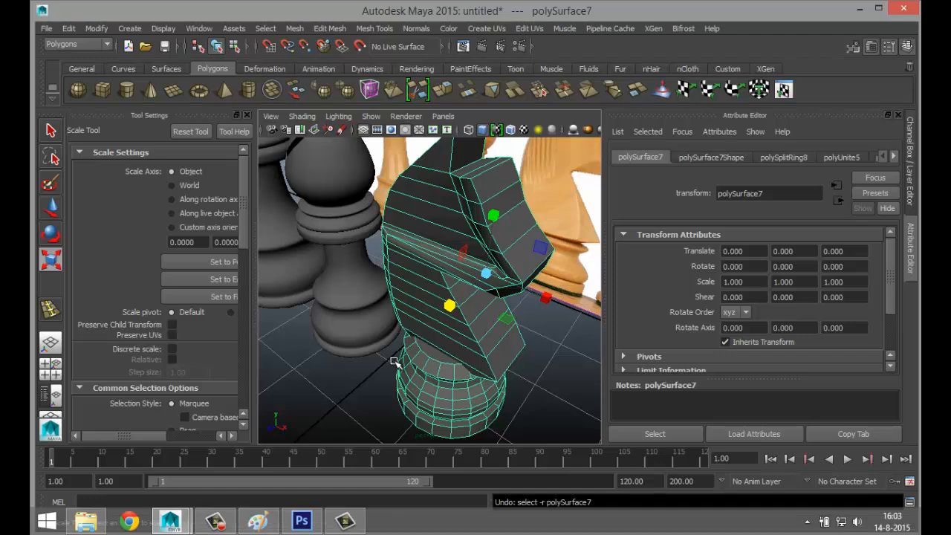
{"action": "key", "text": "ctrl+z"}
{"action": "key", "text": "ctrl+z"}
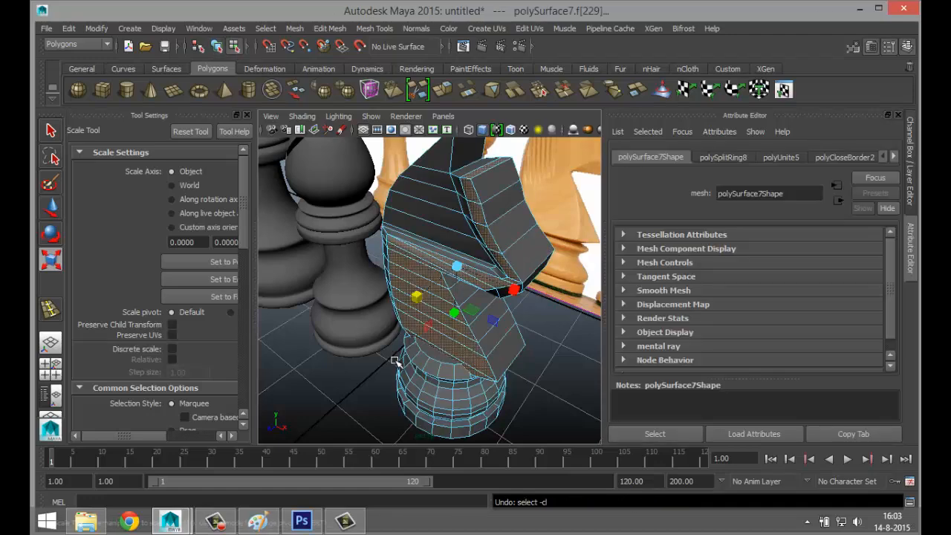
{"action": "key", "text": "ctrl+z"}
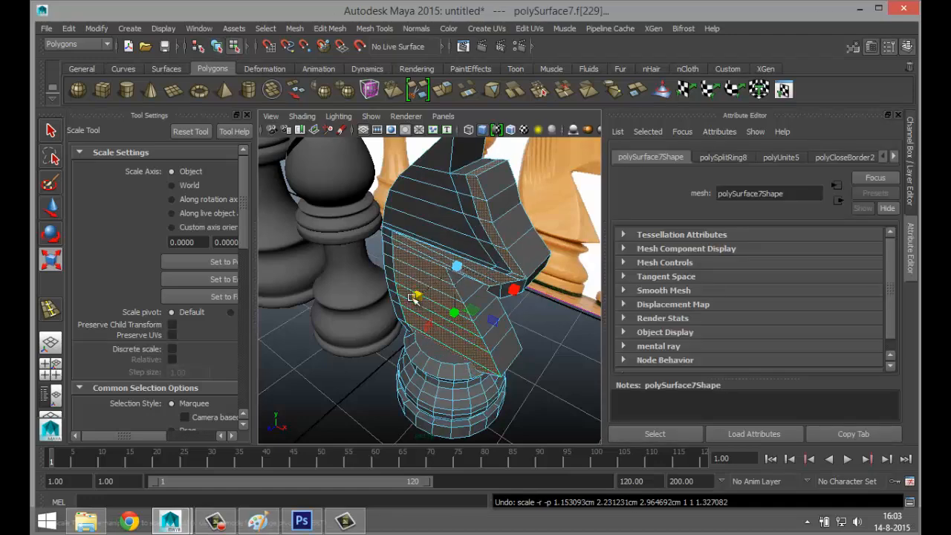
- Scale the neck's side faces slightly outward along Z and return the knight to object mode with smooth preview
{"action": "left_click_drag", "start_coordinate": [417, 296], "coordinate": [418, 295]}
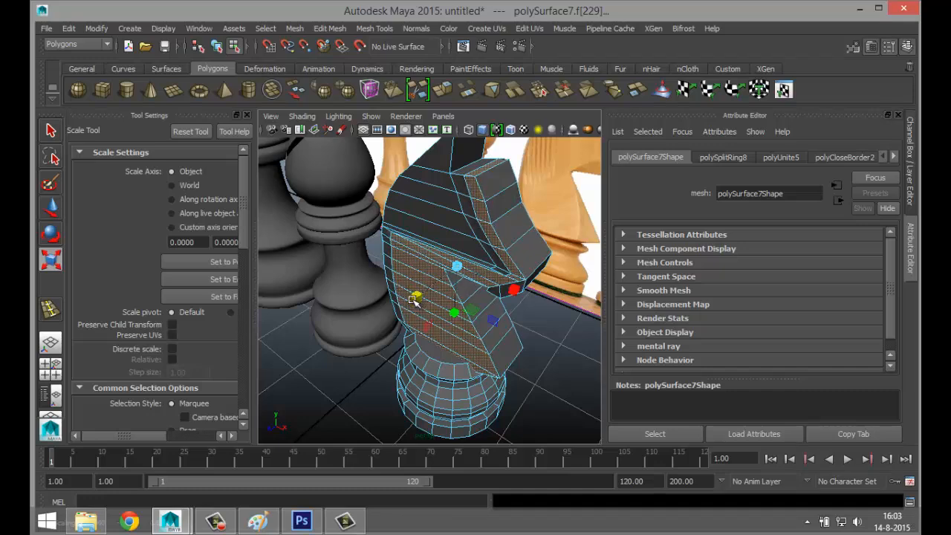
{"action": "right_click_drag", "start_coordinate": [450, 200], "coordinate": [483, 185]}
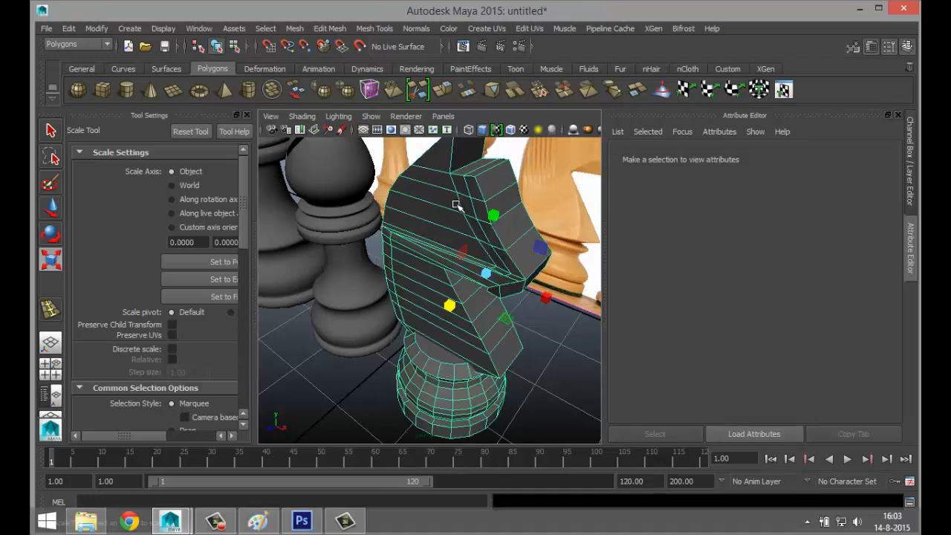
{"action": "left_click", "coordinate": [547, 365]}
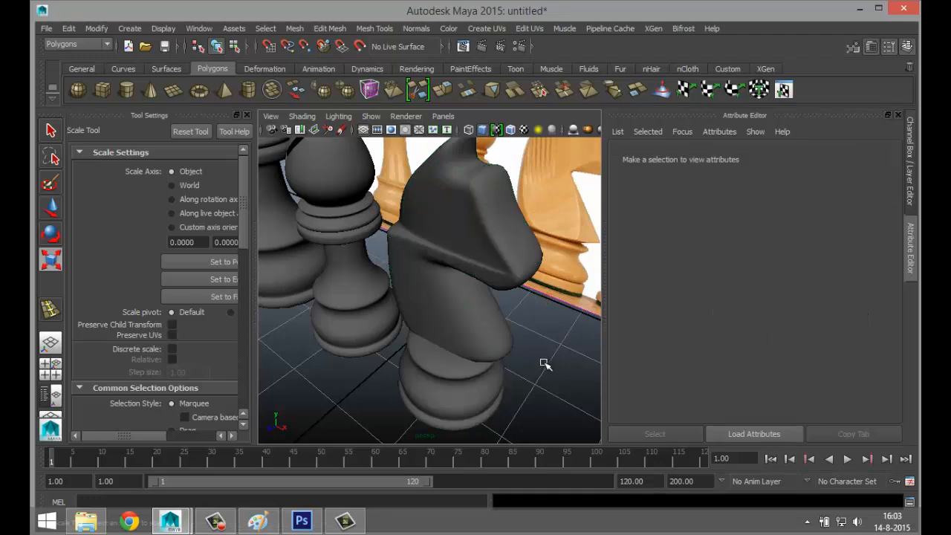
- Examine the finished knight from several angles beside the other modelled pieces and the reference image
{"action": "scroll", "coordinate": [539, 364], "scroll_direction": "down", "scroll_amount": 5}
{"action": "left_click_drag", "start_coordinate": [536, 365], "coordinate": [384, 315], "text": "alt"}
{"action": "scroll", "coordinate": [409, 319], "scroll_direction": "up", "scroll_amount": 4}
{"action": "middle_click_drag", "start_coordinate": [433, 332], "coordinate": [533, 355], "text": "alt"}
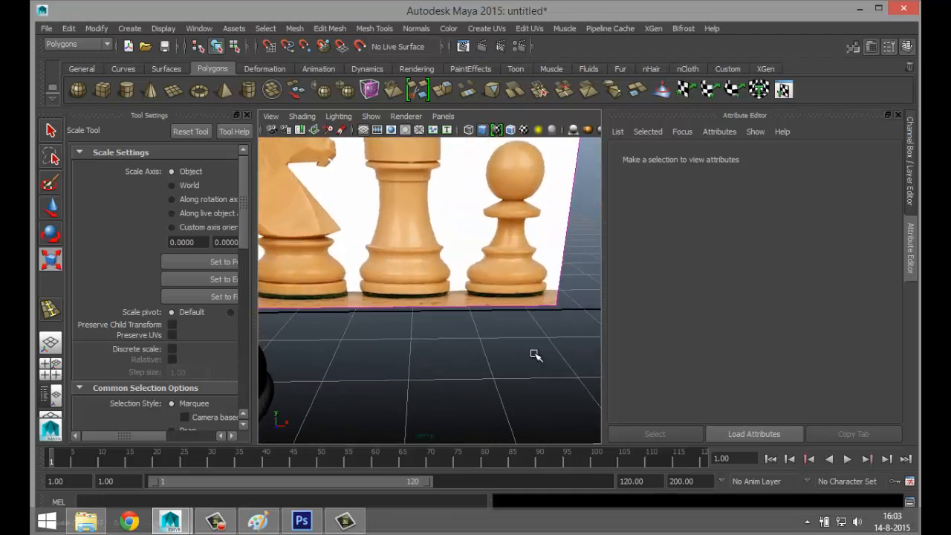
{"action": "left_click_drag", "start_coordinate": [533, 354], "coordinate": [409, 352], "text": "alt"}
{"action": "middle_click_drag", "start_coordinate": [410, 353], "coordinate": [453, 344], "text": "alt"}
{"action": "mouse_move", "coordinate": [453, 343]}
{"action": "right_mouse_down", "text": "alt"}
{"action": "mouse_move", "coordinate": [463, 348]}
{"action": "mouse_move", "coordinate": [446, 356]}
{"action": "right_mouse_up", "text": "alt"}
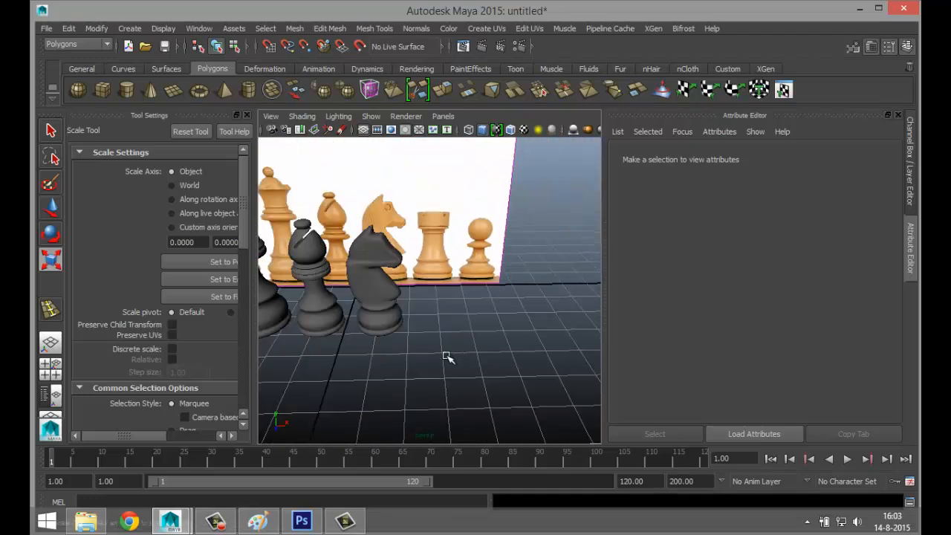
{"action": "left_click_drag", "start_coordinate": [446, 356], "coordinate": [416, 346], "text": "alt"}
{"action": "middle_click_drag", "start_coordinate": [416, 346], "coordinate": [416, 406], "text": "alt"}
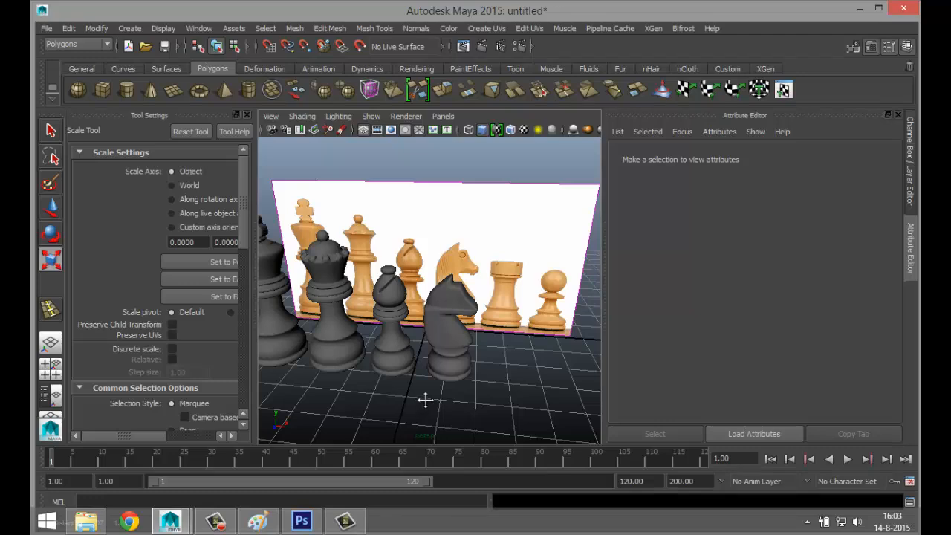
{"action": "left_click_drag", "start_coordinate": [425, 400], "coordinate": [322, 335], "text": "alt"}
{"action": "left_click", "coordinate": [334, 306]}
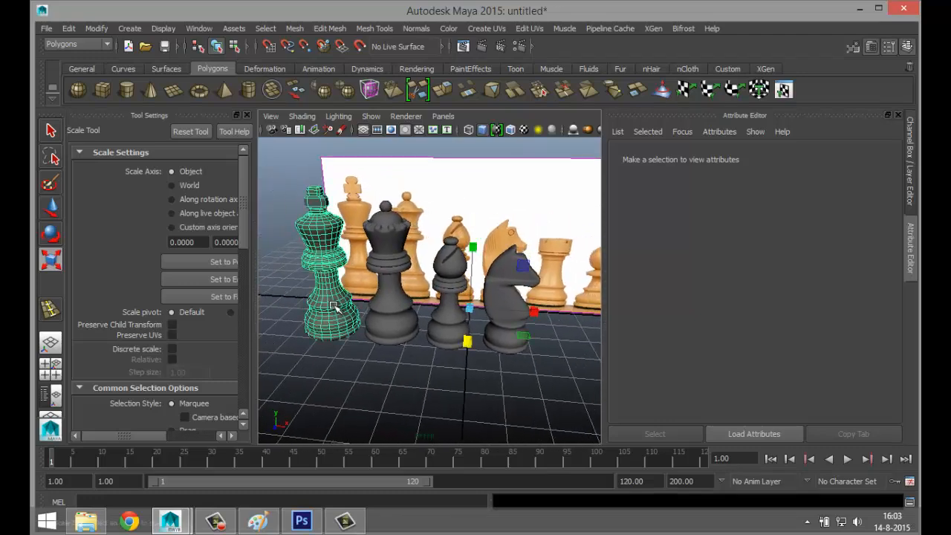
{"action": "key", "text": "ctrl+d"}
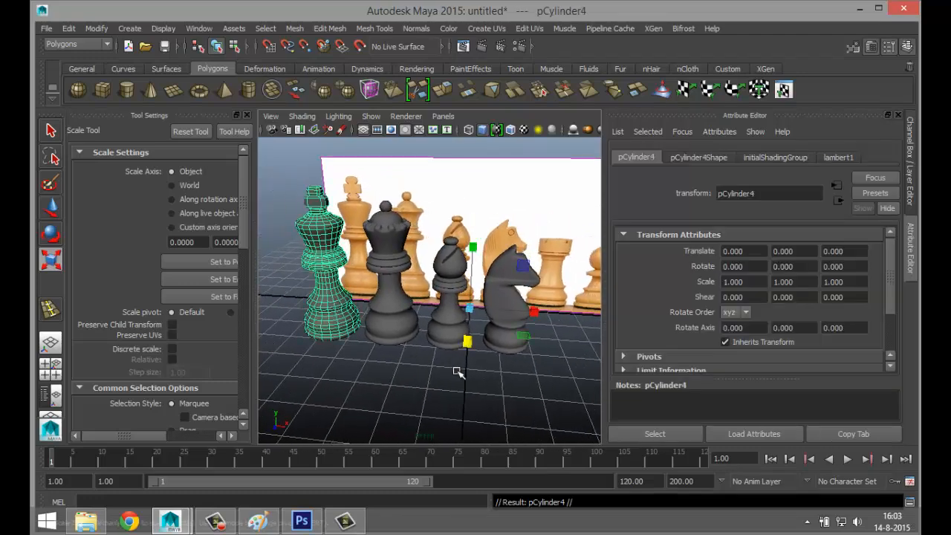
{"action": "scroll", "coordinate": [457, 373], "scroll_direction": "down", "scroll_amount": 5}
{"action": "key", "text": "w"}
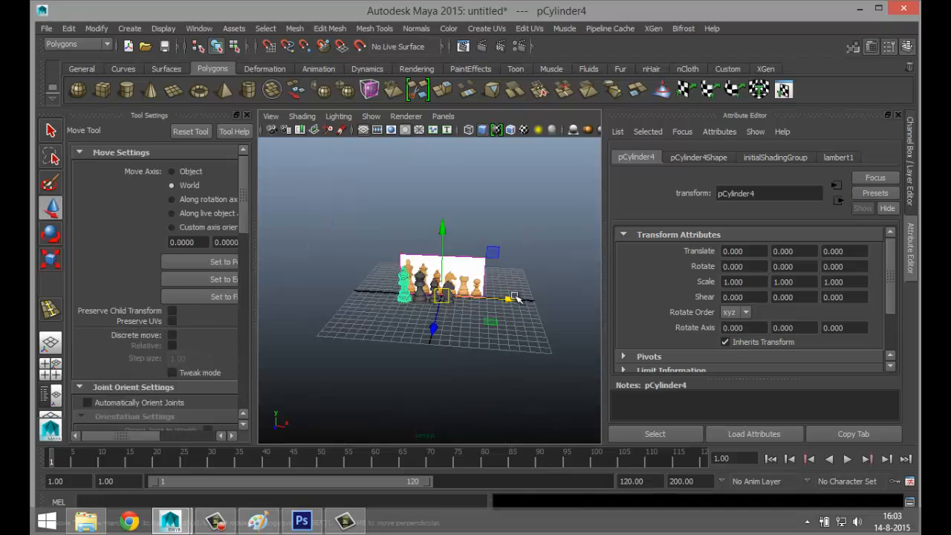
{"action": "left_click_drag", "start_coordinate": [517, 297], "coordinate": [575, 301]}
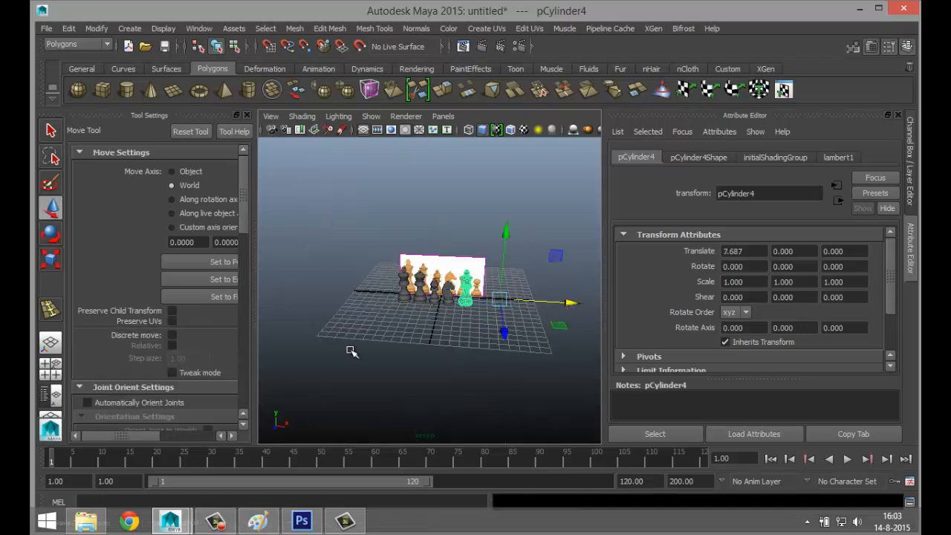
{"action": "left_click", "coordinate": [51, 369]}
{"action": "key", "text": "space"}
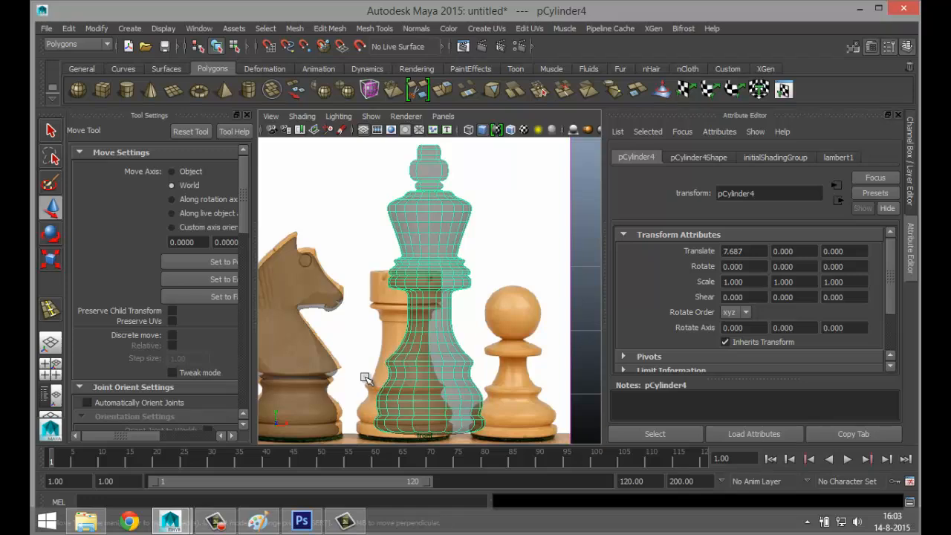
{"action": "scroll", "coordinate": [373, 385], "scroll_direction": "down", "scroll_amount": 5}
{"action": "scroll", "coordinate": [371, 384], "scroll_direction": "up", "scroll_amount": 5}
{"action": "scroll", "coordinate": [372, 384], "scroll_direction": "down", "scroll_amount": 5}
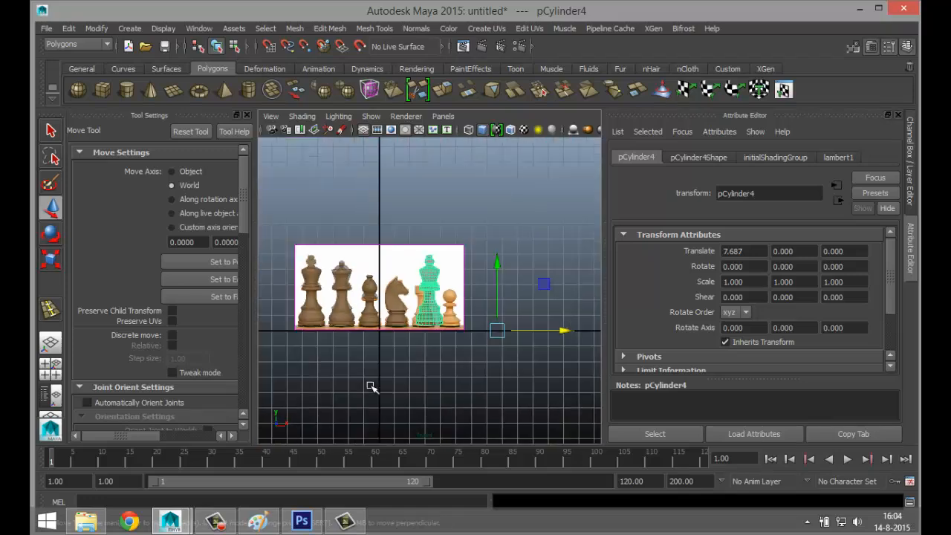
{"action": "scroll", "coordinate": [394, 387], "scroll_direction": "up", "scroll_amount": 1}
{"action": "scroll", "coordinate": [393, 386], "scroll_direction": "up", "scroll_amount": 2}
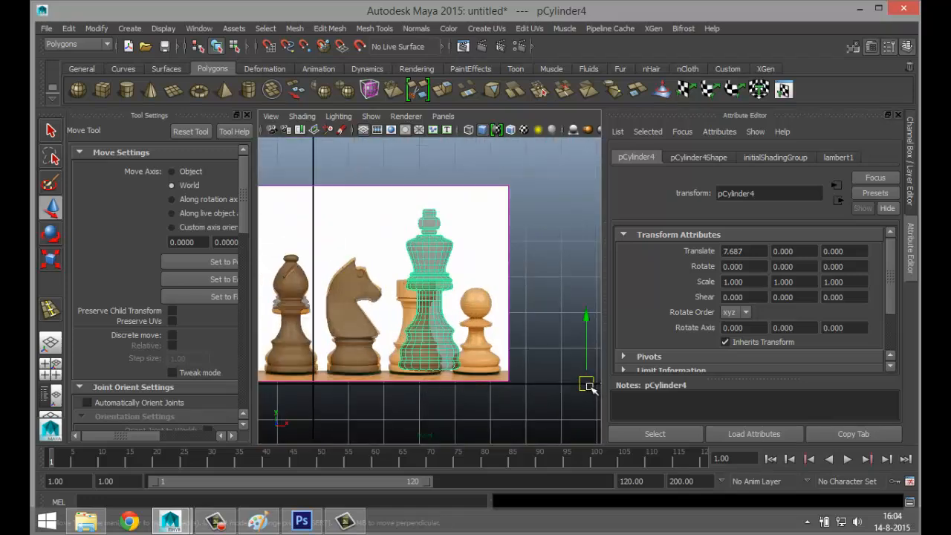
{"action": "scroll", "coordinate": [587, 385], "scroll_direction": "down", "scroll_amount": 3}
{"action": "left_click_drag", "start_coordinate": [590, 351], "coordinate": [583, 353]}
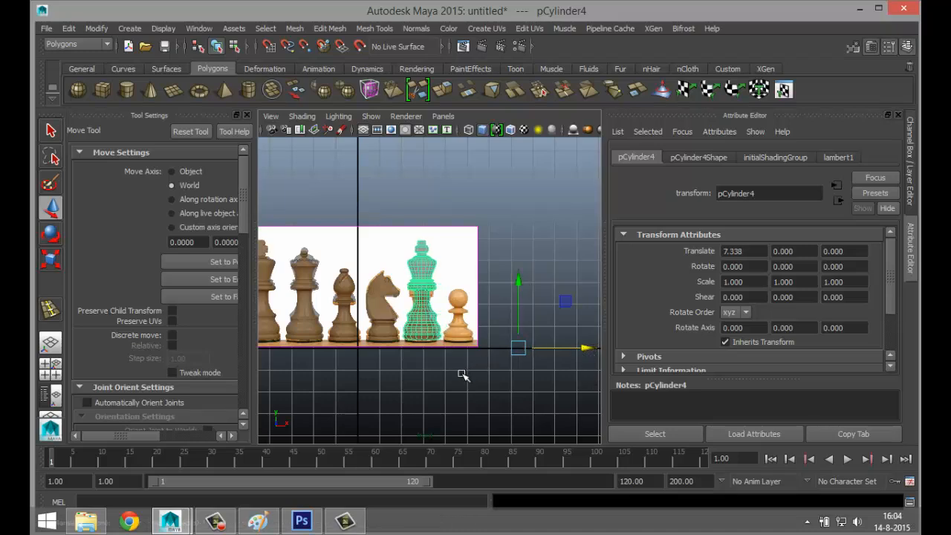
{"action": "key", "text": "f"}
{"action": "left_click", "coordinate": [246, 116]}
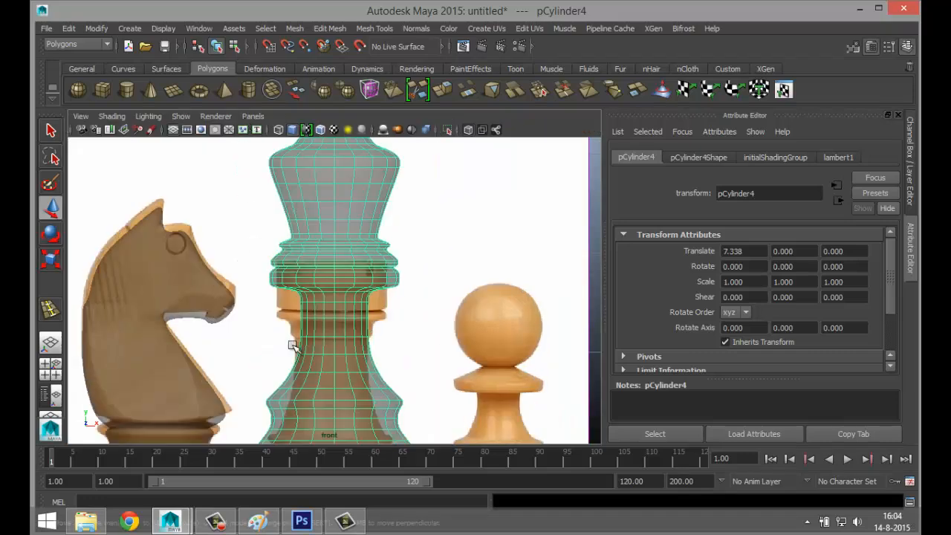
{"action": "scroll", "coordinate": [332, 360], "scroll_direction": "up", "scroll_amount": 2}
{"action": "scroll", "coordinate": [335, 363], "scroll_direction": "down", "scroll_amount": 6}
{"action": "scroll", "coordinate": [337, 363], "scroll_direction": "up", "scroll_amount": 2}
{"action": "scroll", "coordinate": [337, 362], "scroll_direction": "up", "scroll_amount": 4}
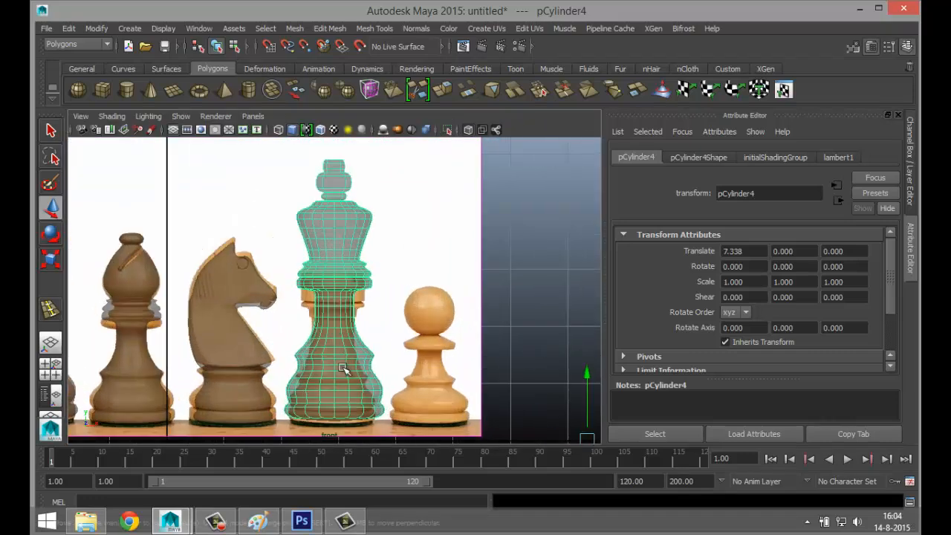
{"action": "middle_click_drag", "start_coordinate": [363, 301], "coordinate": [367, 378], "text": "alt"}
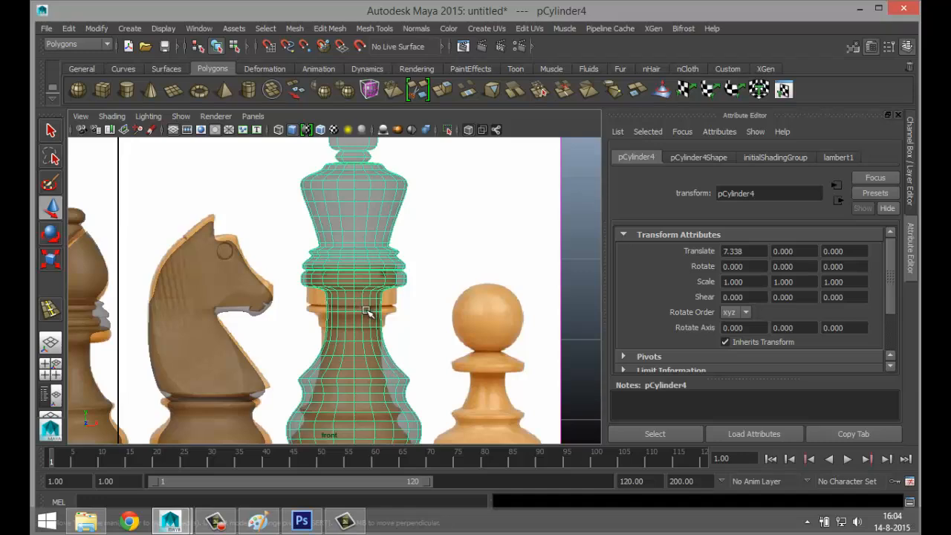
{"action": "key", "text": "Delete"}
- Create a polygon cylinder on the grid beside the chess pieces, with a radius of about 1.78 and a height of about 1.01
{"action": "scroll", "coordinate": [370, 312], "scroll_direction": "down", "scroll_amount": 5}
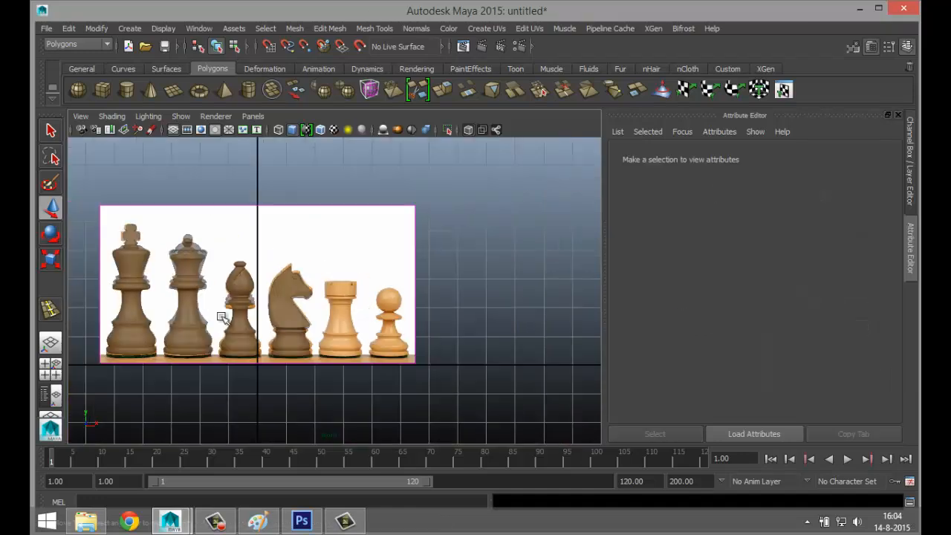
{"action": "key", "text": "space"}
{"action": "key", "text": "space"}
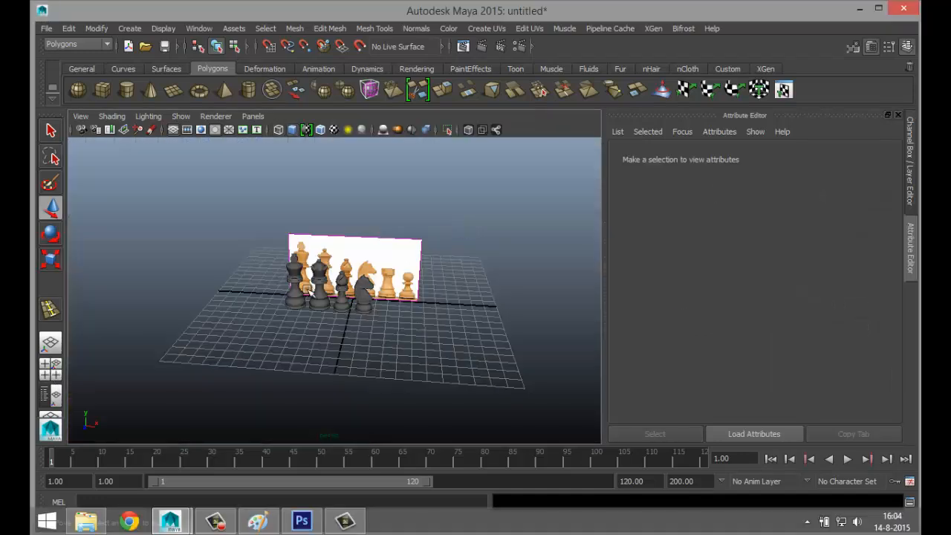
{"action": "left_click", "coordinate": [126, 90]}
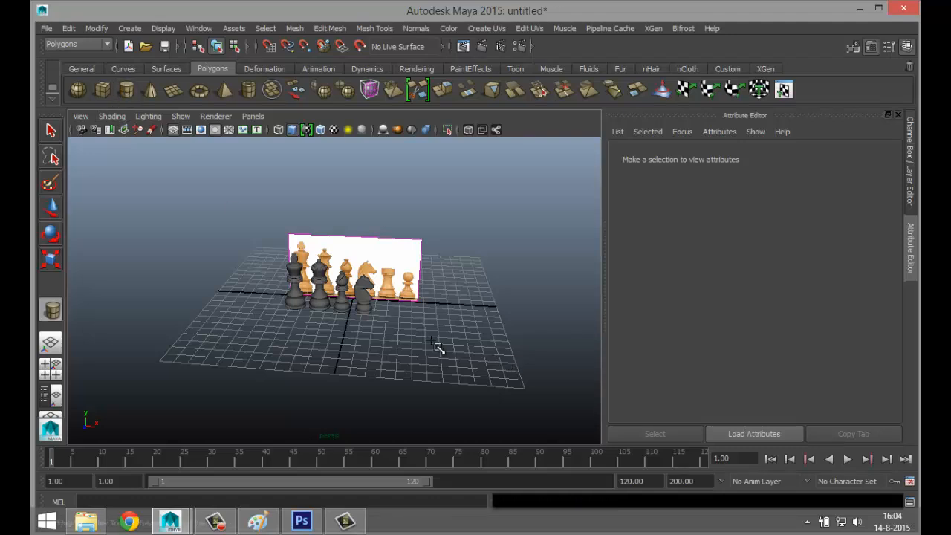
{"action": "left_click_drag", "start_coordinate": [429, 342], "coordinate": [452, 321]}
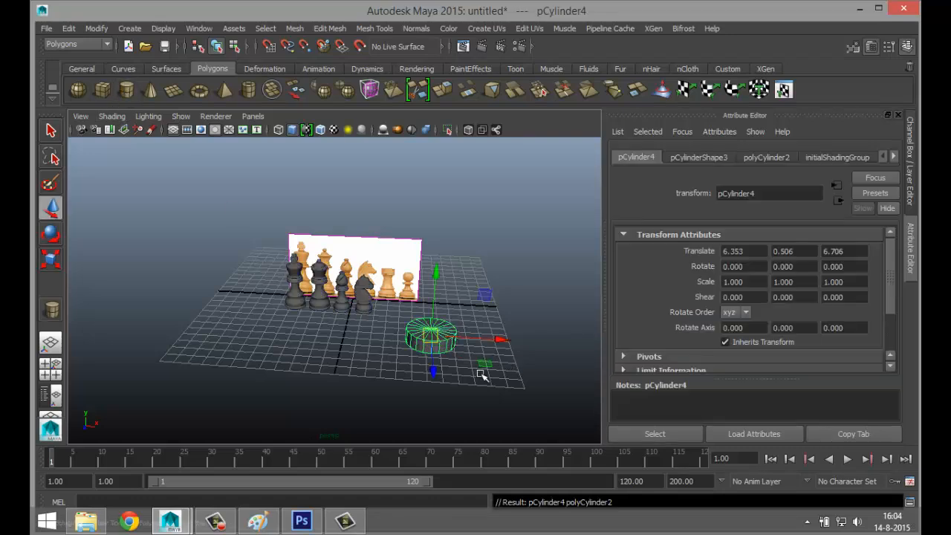
- Set the new cylinder's cap subdivisions to 0
{"action": "left_click", "coordinate": [768, 158]}
{"action": "double_click", "coordinate": [748, 321]}
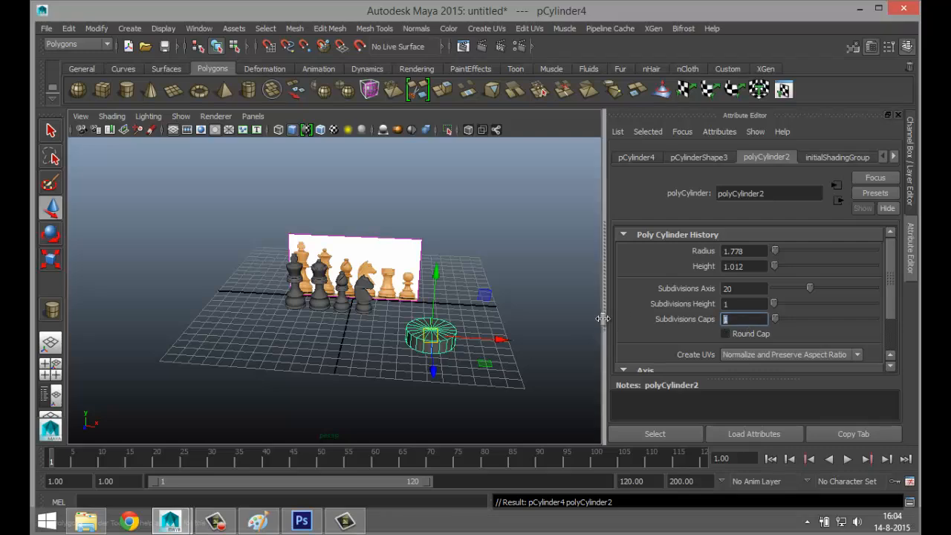
{"action": "type", "text": "0"}
{"action": "scroll", "coordinate": [500, 364], "scroll_direction": "up", "scroll_amount": 4}
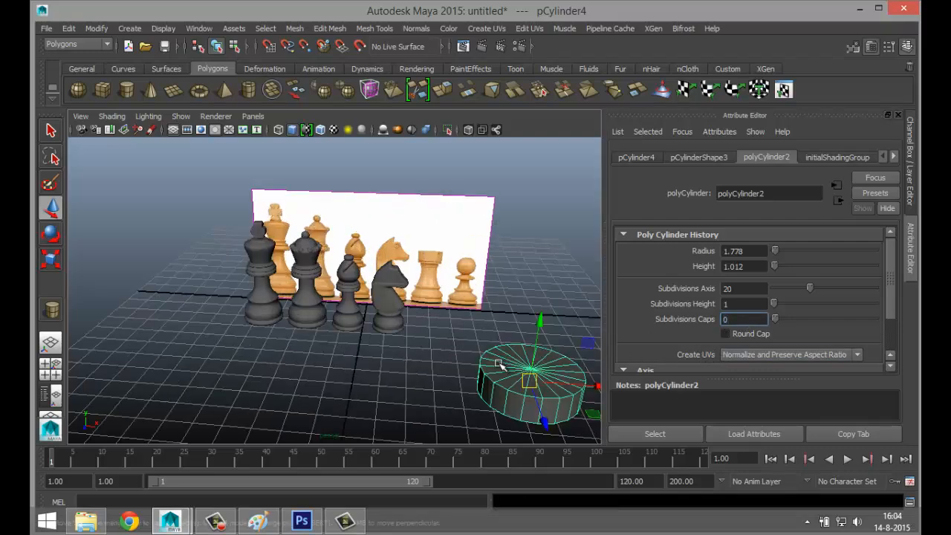
{"action": "left_click", "coordinate": [572, 340]}
{"action": "left_click", "coordinate": [539, 371]}
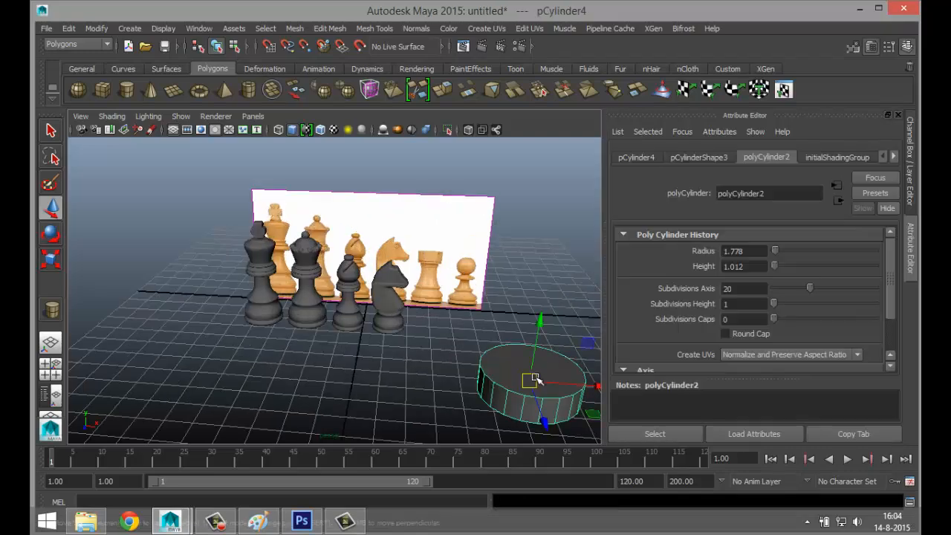
- Delete the cylinder's top and bottom cap faces, then reselect the open ring in object mode
{"action": "right_click", "coordinate": [511, 361]}
{"action": "left_click", "coordinate": [507, 236]}
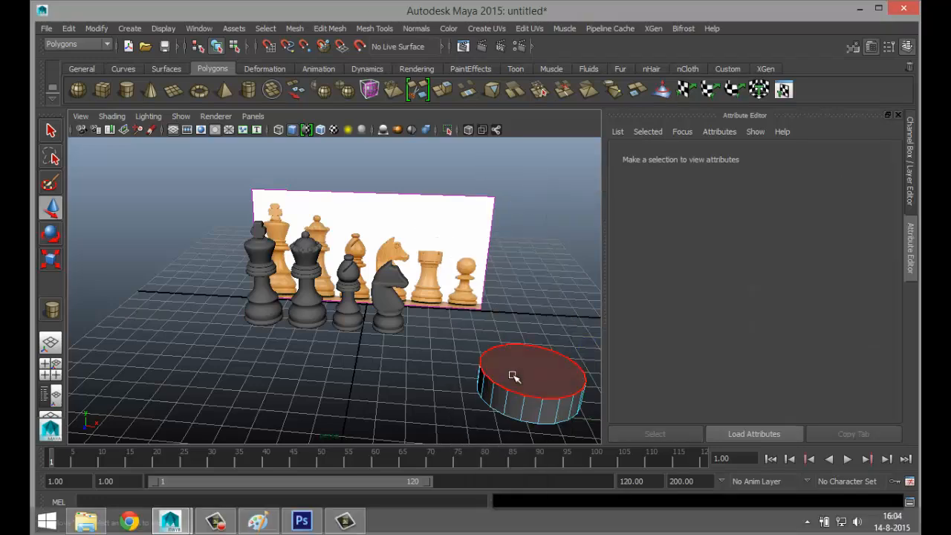
{"action": "left_click", "coordinate": [514, 376]}
{"action": "left_click", "coordinate": [524, 377]}
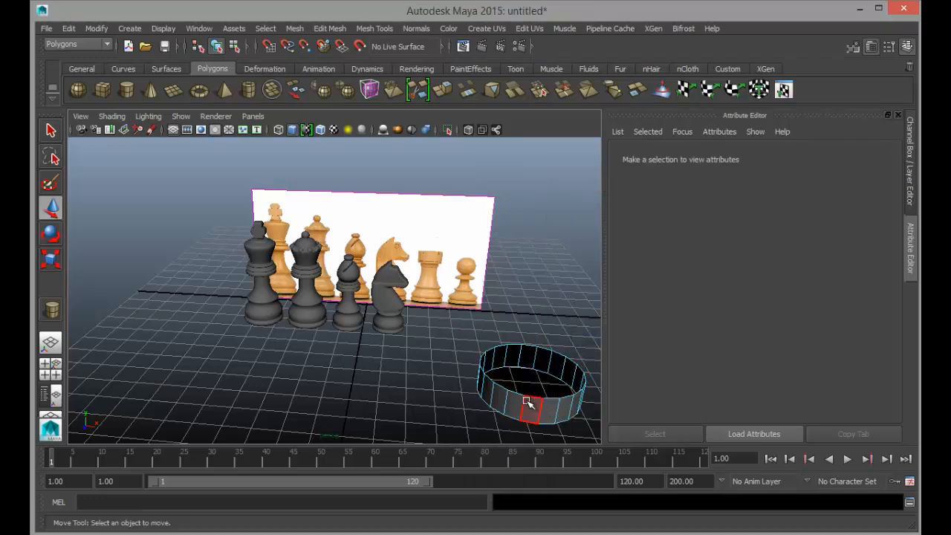
{"action": "right_click_drag", "start_coordinate": [529, 401], "coordinate": [572, 186]}
{"action": "left_click", "coordinate": [543, 406]}
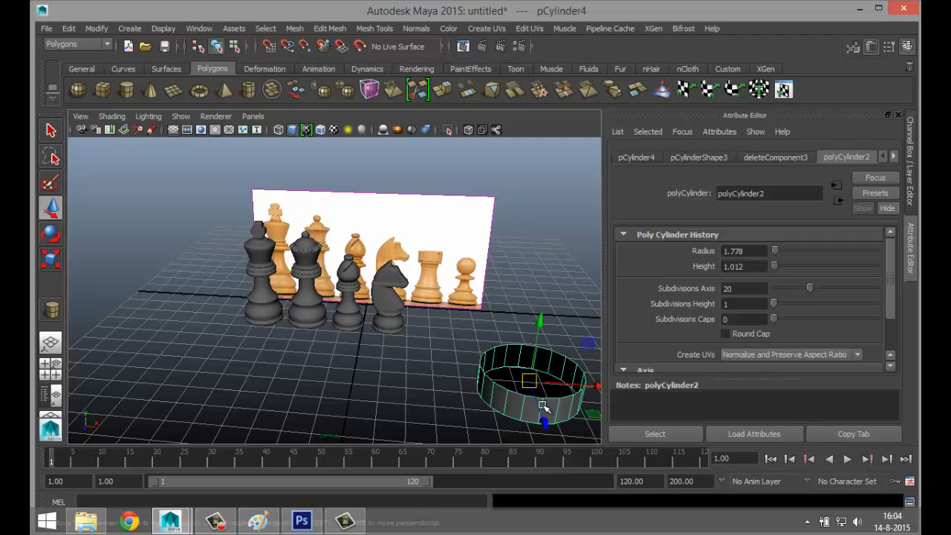
- Move the open cylinder along X onto the rook's base in the front view and scale it uniformly to the base's width
{"action": "left_click", "coordinate": [50, 364]}
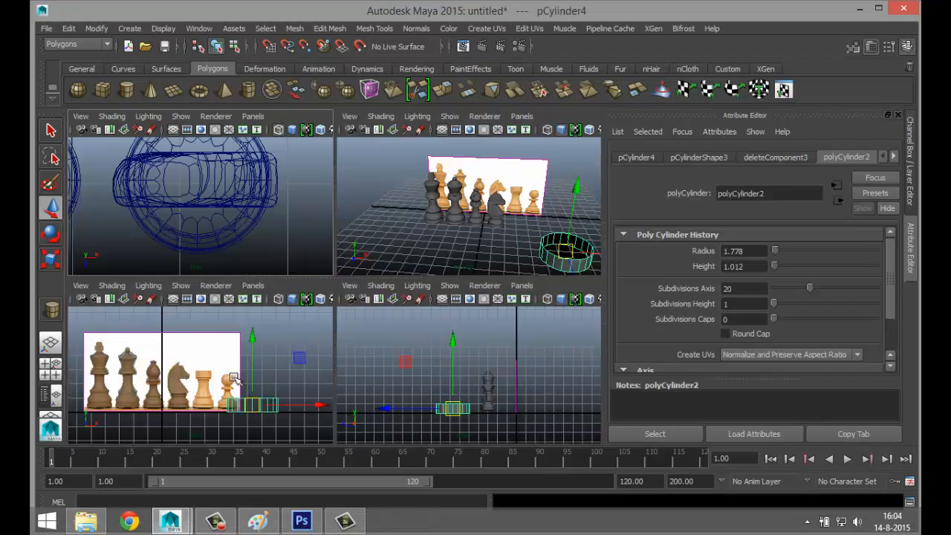
{"action": "key", "text": "space"}
{"action": "left_click_drag", "start_coordinate": [511, 351], "coordinate": [411, 351]}
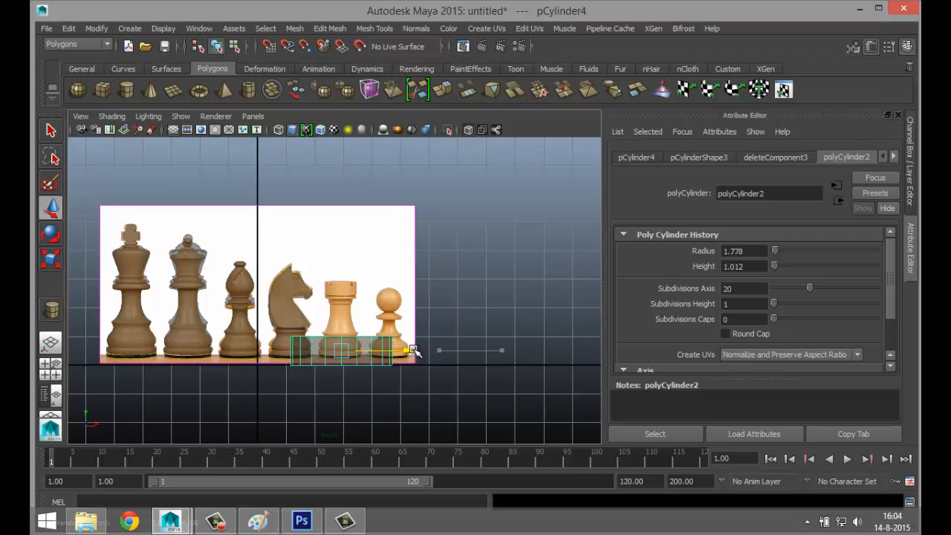
{"action": "key", "text": "r"}
{"action": "left_click_drag", "start_coordinate": [328, 350], "coordinate": [290, 353]}
{"action": "key", "text": "f"}
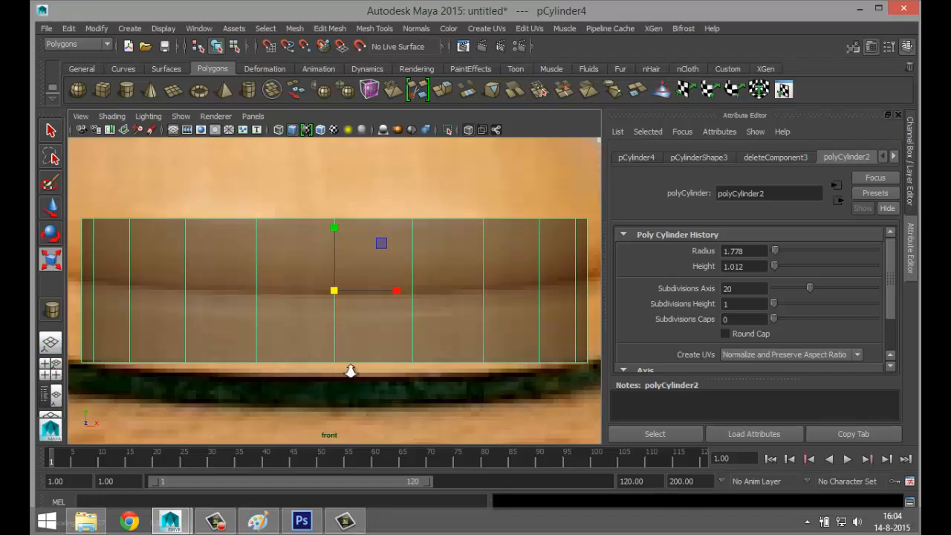
- Move the open cylinder along Z in the top view to line it up with the row of finished chess pieces
{"action": "scroll", "coordinate": [351, 371], "scroll_direction": "down", "scroll_amount": 5}
{"action": "scroll", "coordinate": [350, 375], "scroll_direction": "up", "scroll_amount": 5}
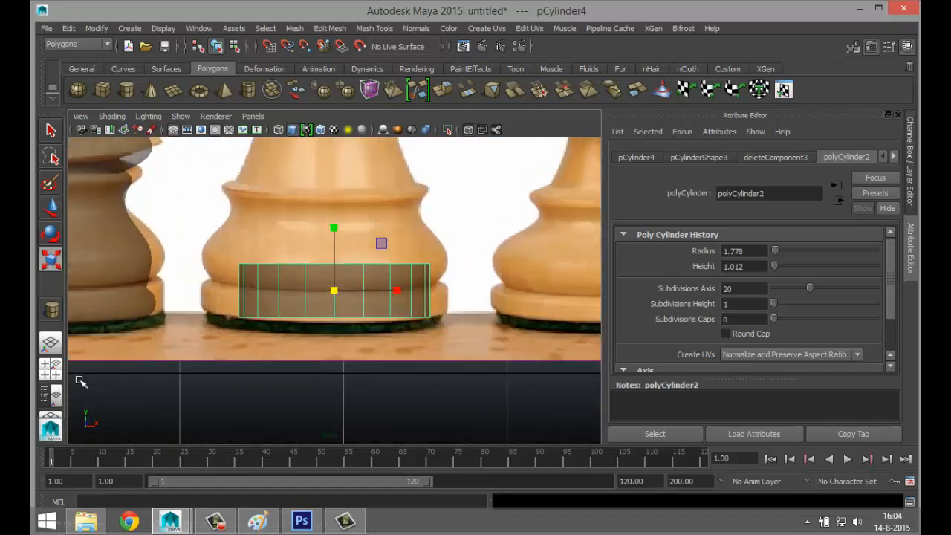
{"action": "key", "text": "space"}
{"action": "key", "text": "space"}
{"action": "scroll", "coordinate": [327, 294], "scroll_direction": "down", "scroll_amount": 5}
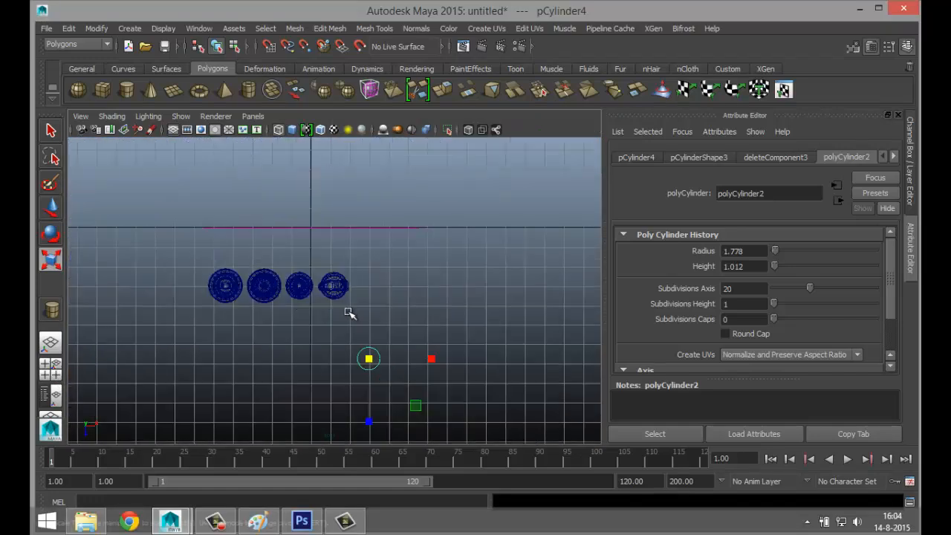
{"action": "key", "text": "w"}
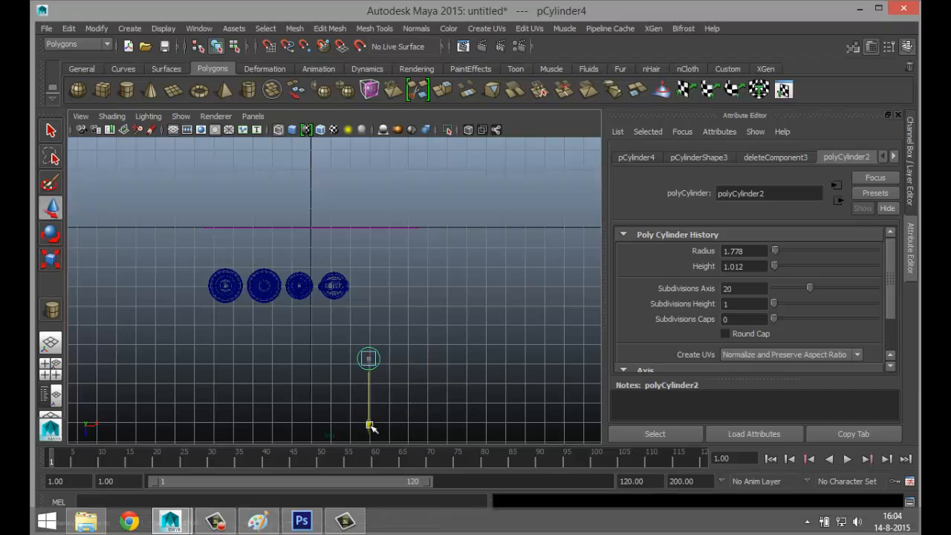
{"action": "left_click_drag", "start_coordinate": [370, 422], "coordinate": [377, 354]}
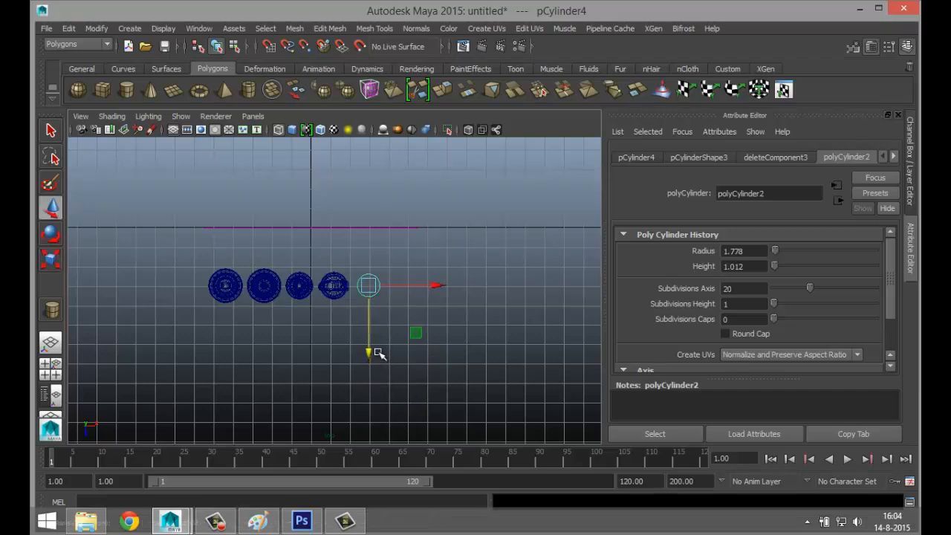
- Scale the open cylinder uniformly to match the knight's base by placing it over the knight, and return it to the rook's place along X
{"action": "key", "text": "f"}
{"action": "scroll", "coordinate": [382, 354], "scroll_direction": "down", "scroll_amount": 8}
{"action": "scroll", "coordinate": [382, 356], "scroll_direction": "up", "scroll_amount": 5}
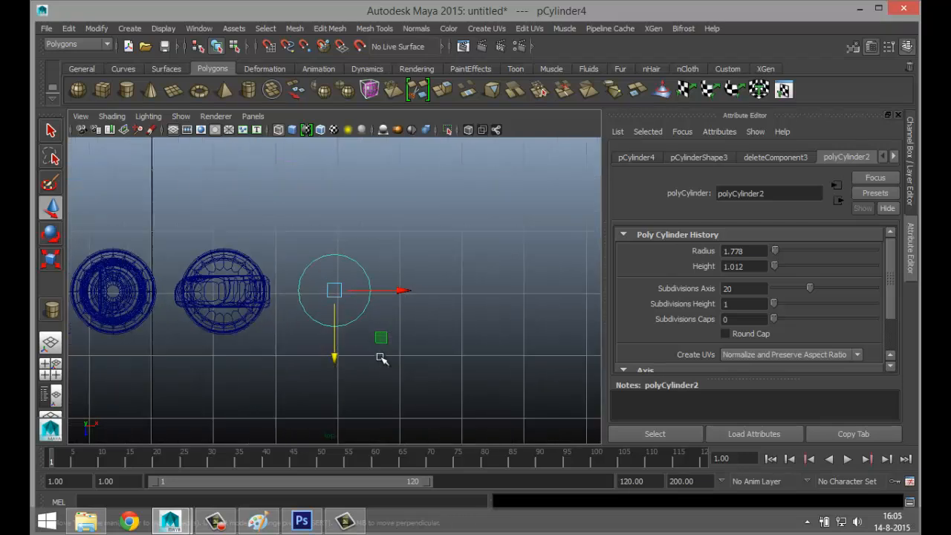
{"action": "left_click_drag", "start_coordinate": [408, 291], "coordinate": [298, 290]}
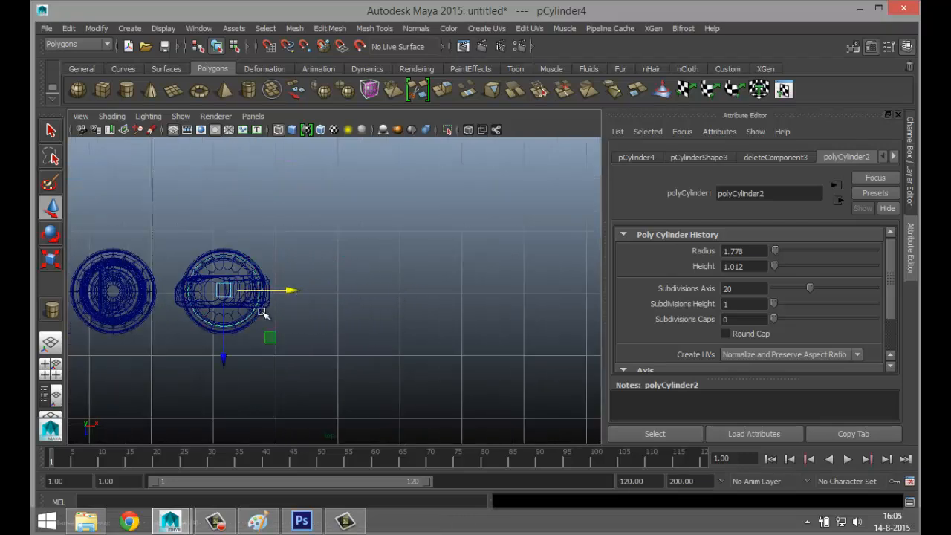
{"action": "key", "text": "r"}
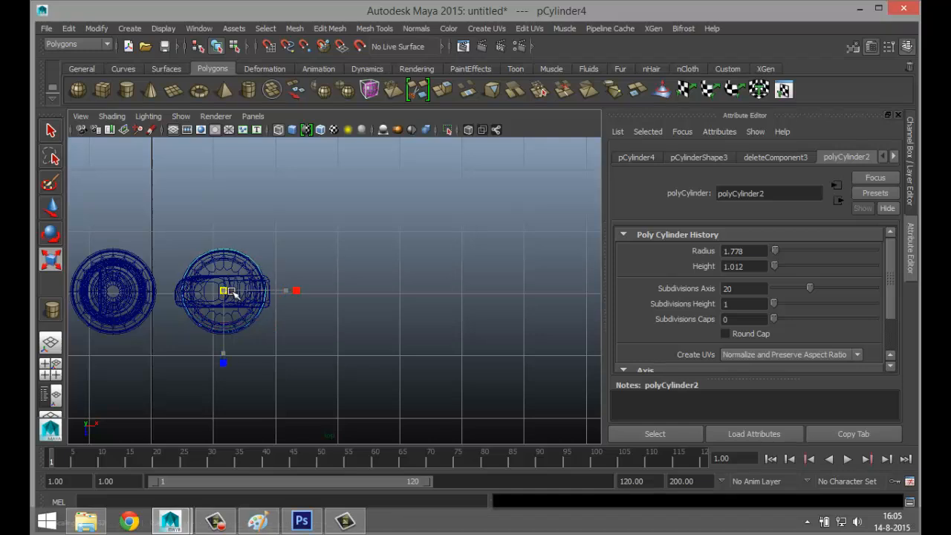
{"action": "left_click_drag", "start_coordinate": [233, 294], "coordinate": [403, 294]}
{"action": "key", "text": "w"}
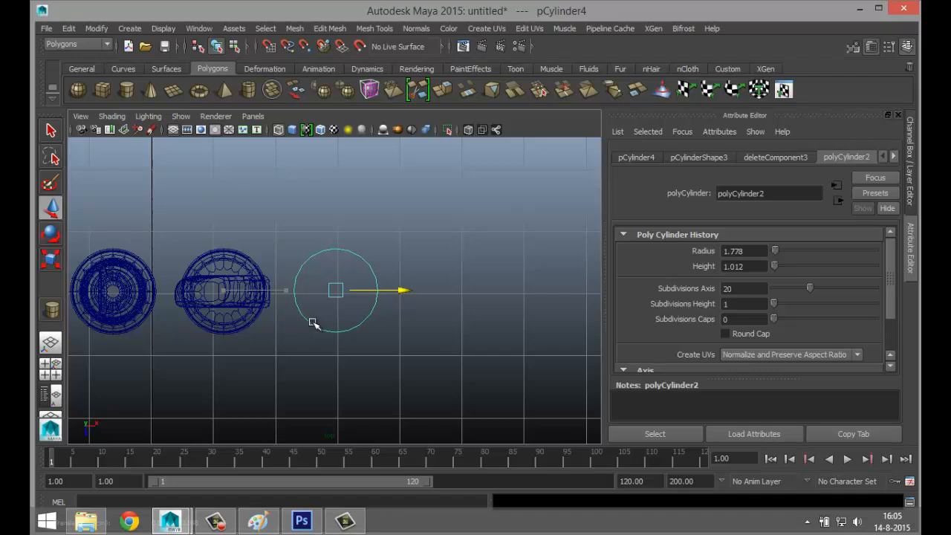
- Fit the cylinder to the rook's lowest base ring in the front view by centring it, widening it, flattening its height and lowering it
{"action": "left_click", "coordinate": [51, 364]}
{"action": "key", "text": "space"}
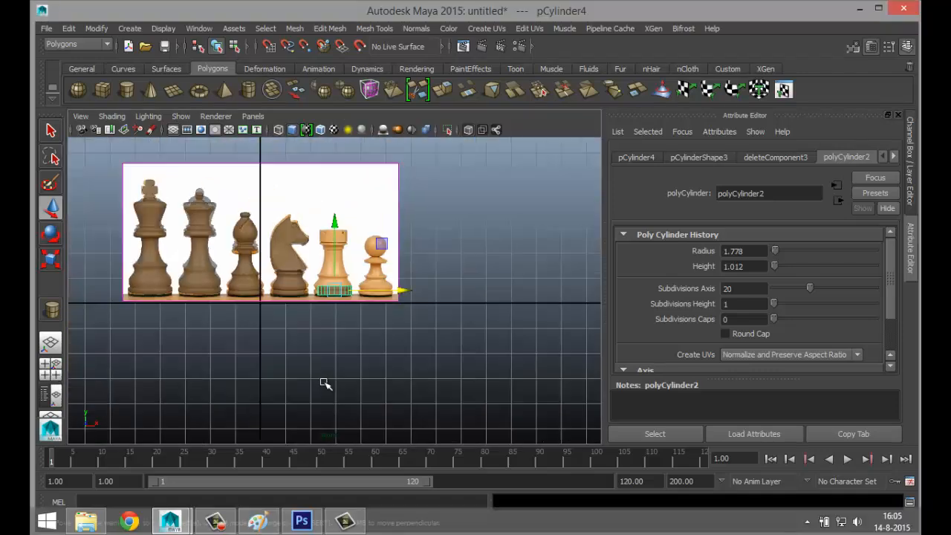
{"action": "key", "text": "f"}
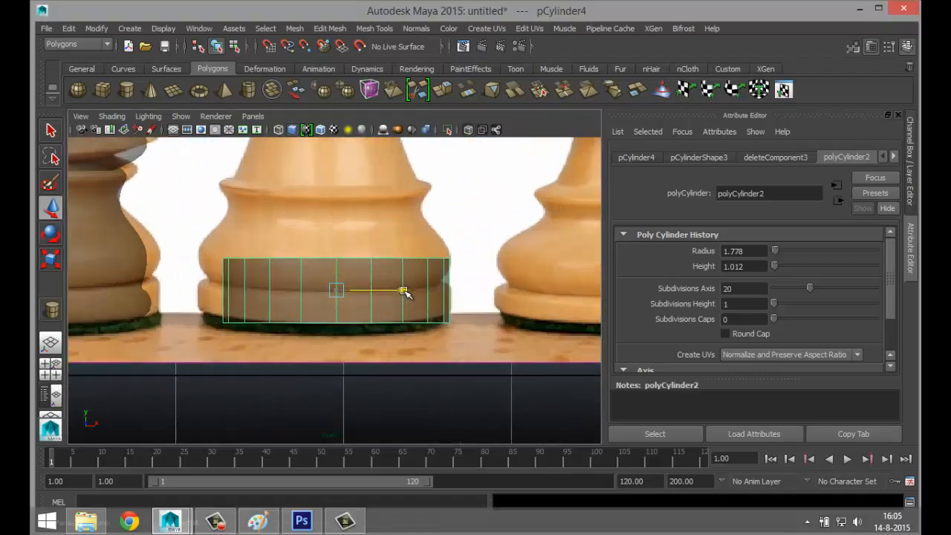
{"action": "left_click_drag", "start_coordinate": [405, 294], "coordinate": [397, 294]}
{"action": "key", "text": "r"}
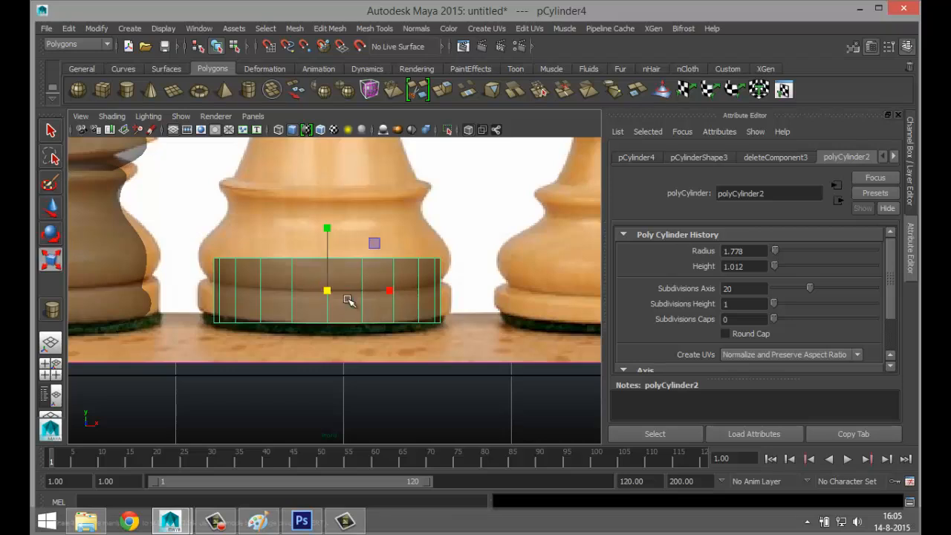
{"action": "left_click_drag", "start_coordinate": [329, 291], "coordinate": [352, 299]}
{"action": "mouse_move", "coordinate": [326, 227]}
{"action": "left_mouse_down"}
{"action": "mouse_move", "coordinate": [331, 254]}
{"action": "mouse_move", "coordinate": [333, 233]}
{"action": "mouse_move", "coordinate": [330, 242]}
{"action": "left_mouse_up"}
{"action": "key", "text": "w"}
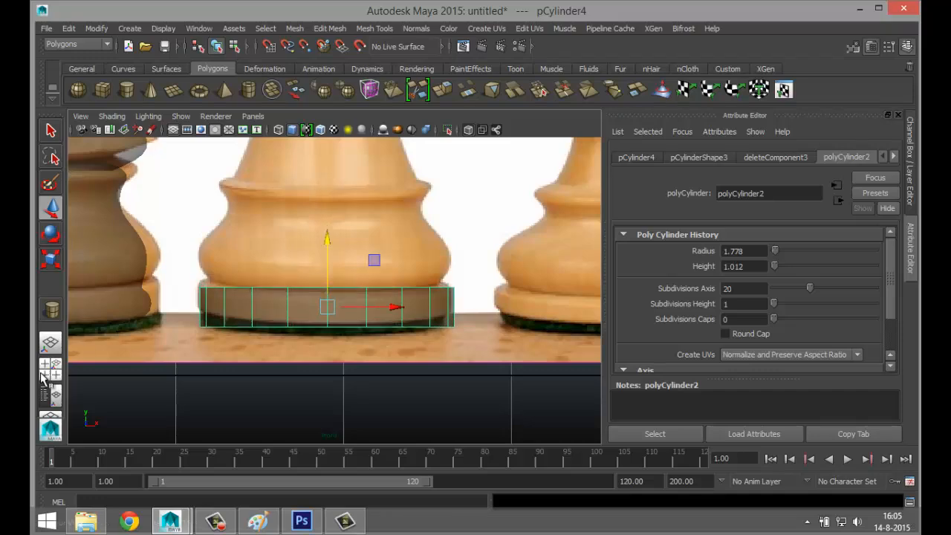
- Select the complete upper border edge loop of the open cylinder in the perspective view
{"action": "key", "text": "space"}
{"action": "key", "text": "space"}
{"action": "key", "text": "f"}
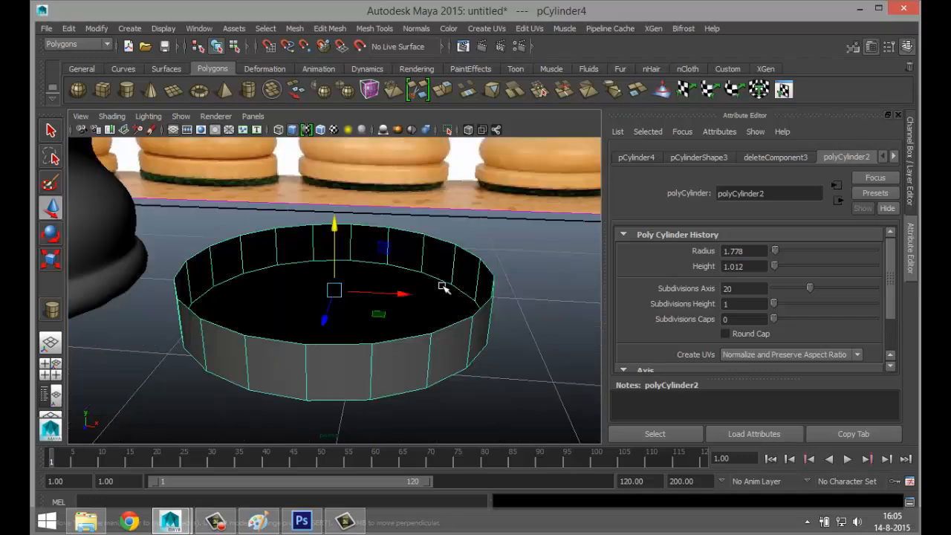
{"action": "right_click_drag", "start_coordinate": [397, 214], "coordinate": [395, 245]}
{"action": "left_click", "coordinate": [397, 340]}
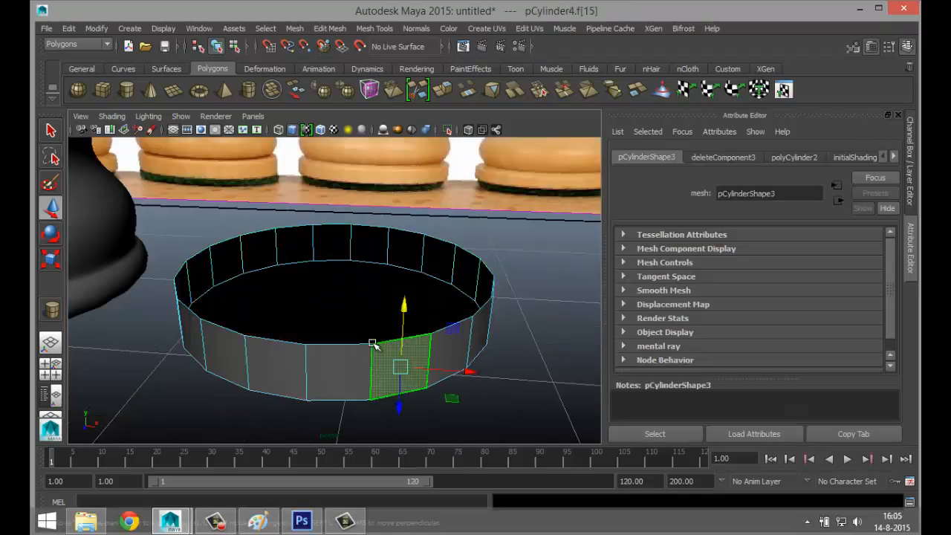
{"action": "right_click_drag", "start_coordinate": [351, 203], "coordinate": [352, 172]}
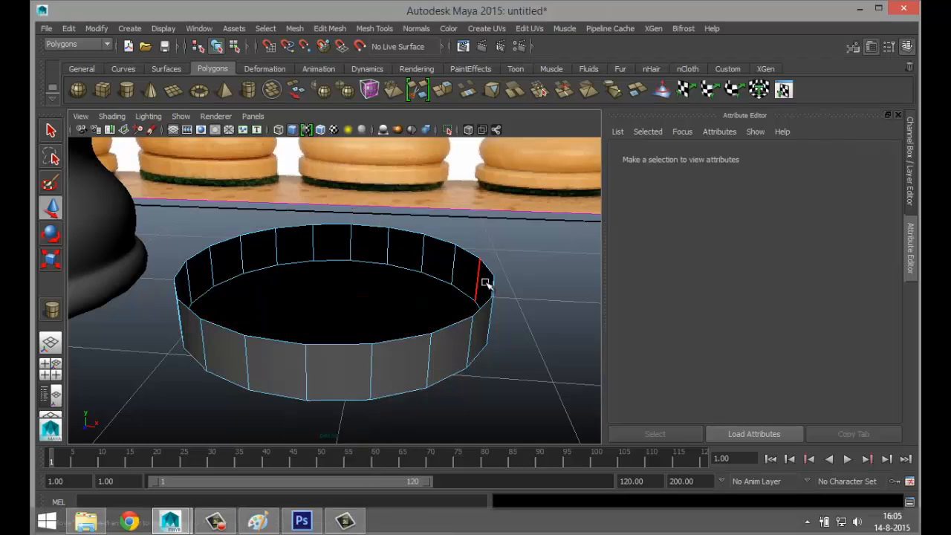
{"action": "left_click", "coordinate": [490, 281]}
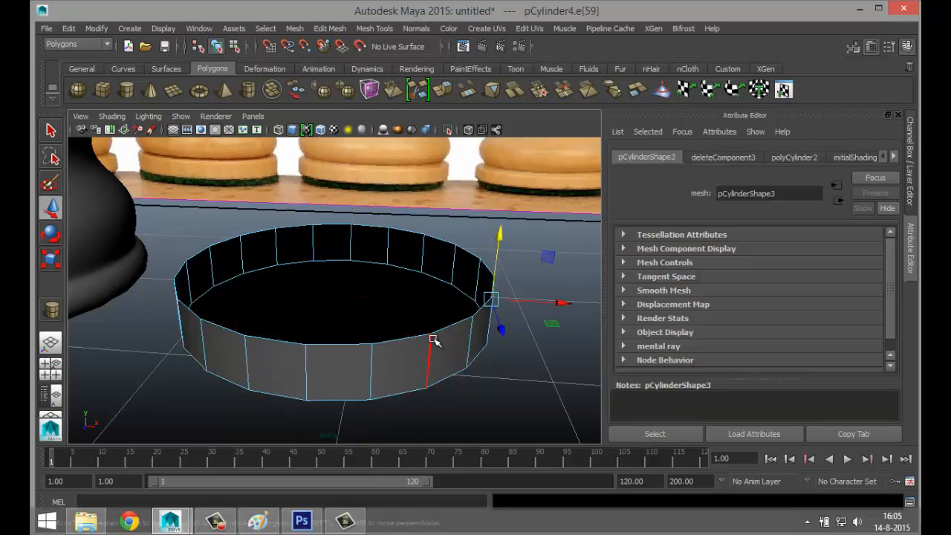
{"action": "left_click", "coordinate": [451, 330]}
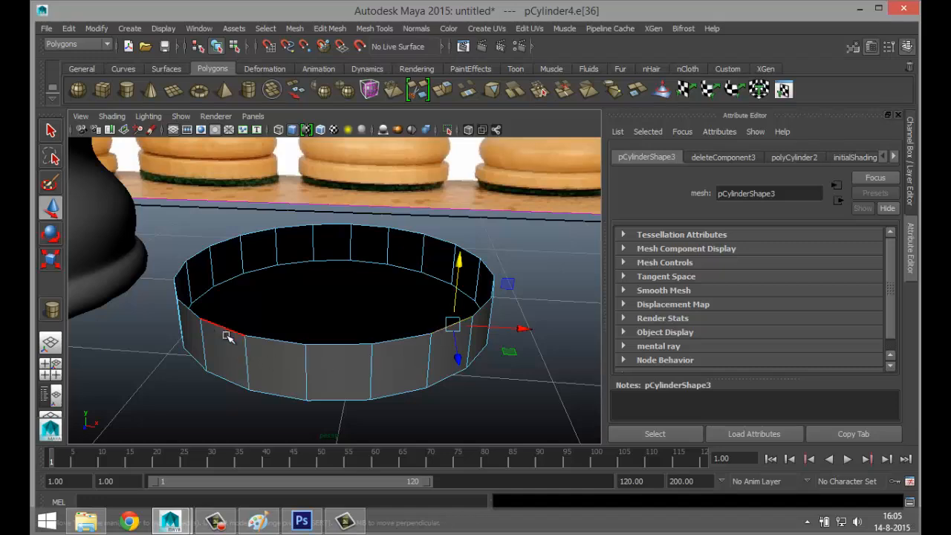
{"action": "left_click", "coordinate": [201, 300], "text": "shift"}
{"action": "left_click", "coordinate": [219, 328], "text": "shift"}
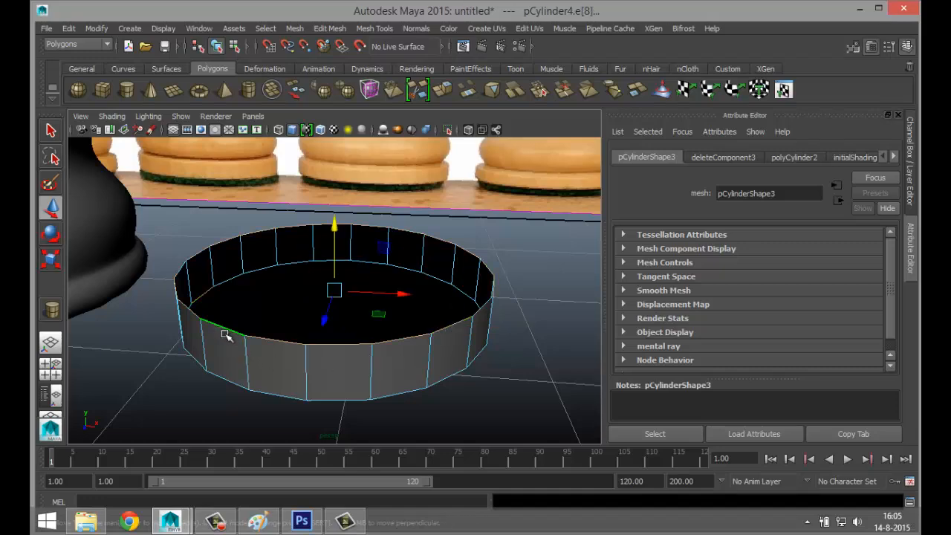
{"action": "left_click_drag", "start_coordinate": [362, 335], "coordinate": [264, 358], "text": "alt"}
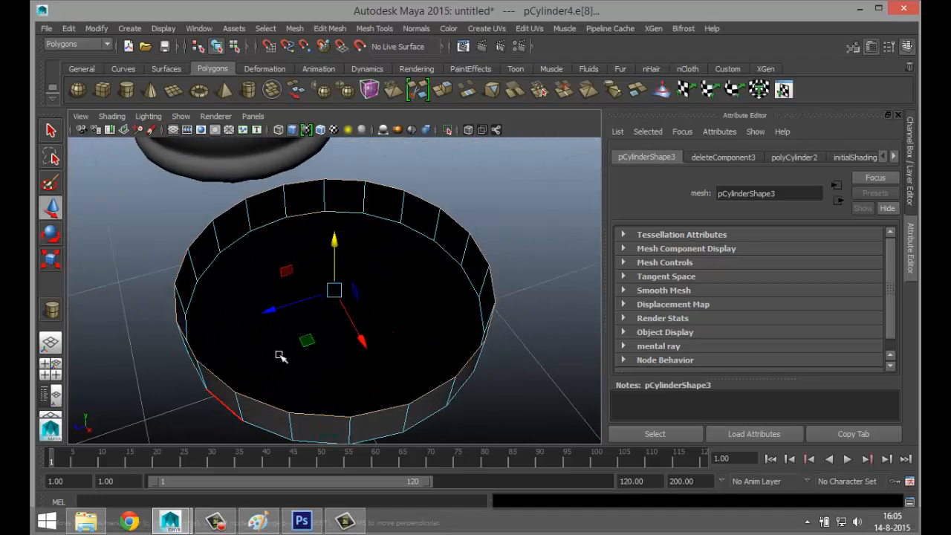
{"action": "double_click", "coordinate": [305, 212]}
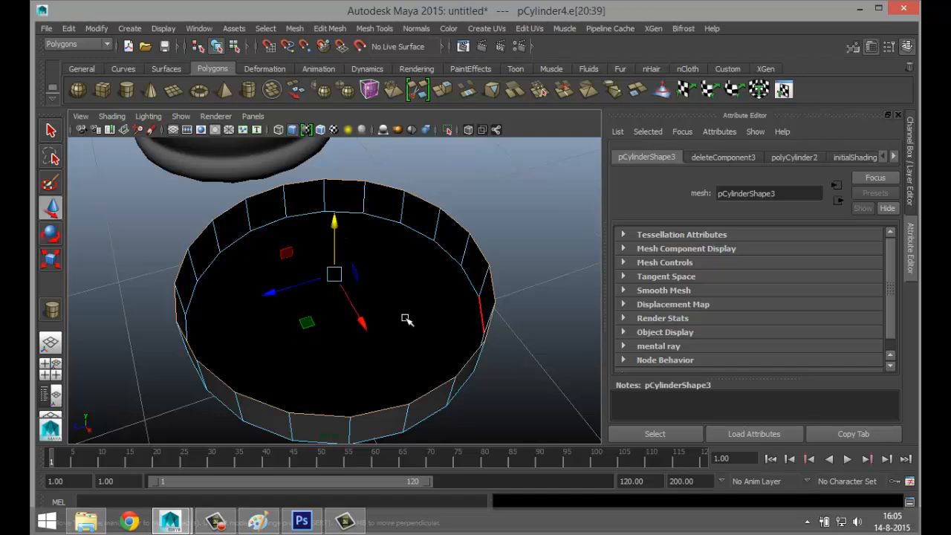
{"action": "key", "text": "4"}
{"action": "left_click_drag", "start_coordinate": [527, 396], "coordinate": [589, 383], "text": "alt"}
{"action": "key", "text": "5"}
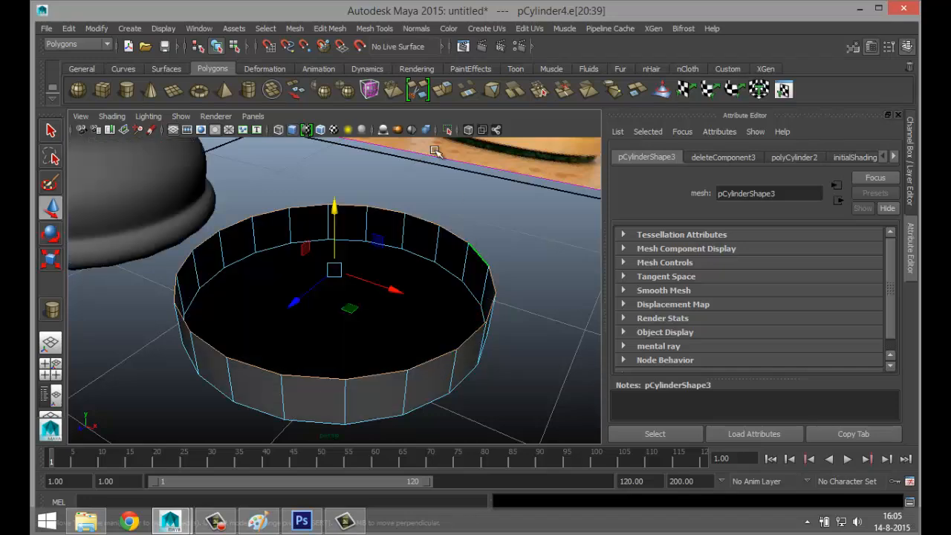
- Extrude the selected upper edge loop and scale it inward to form a narrow flat rim
{"action": "left_click", "coordinate": [330, 28]}
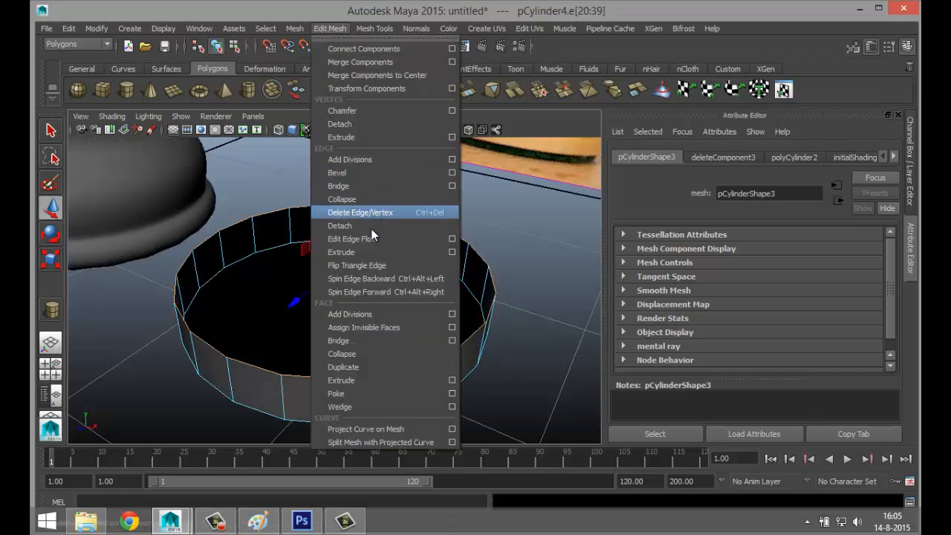
{"action": "left_click", "coordinate": [350, 252]}
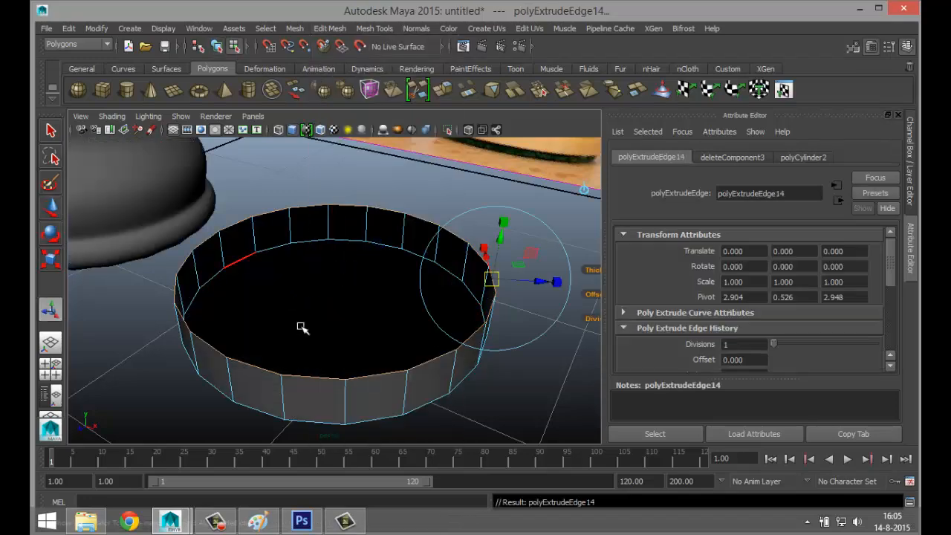
{"action": "left_click_drag", "start_coordinate": [338, 269], "coordinate": [314, 269]}
- Extrude the inner rim loop slightly upward in the front view, then extrude it again slightly wider and higher to shape the groove
{"action": "left_click", "coordinate": [51, 366]}
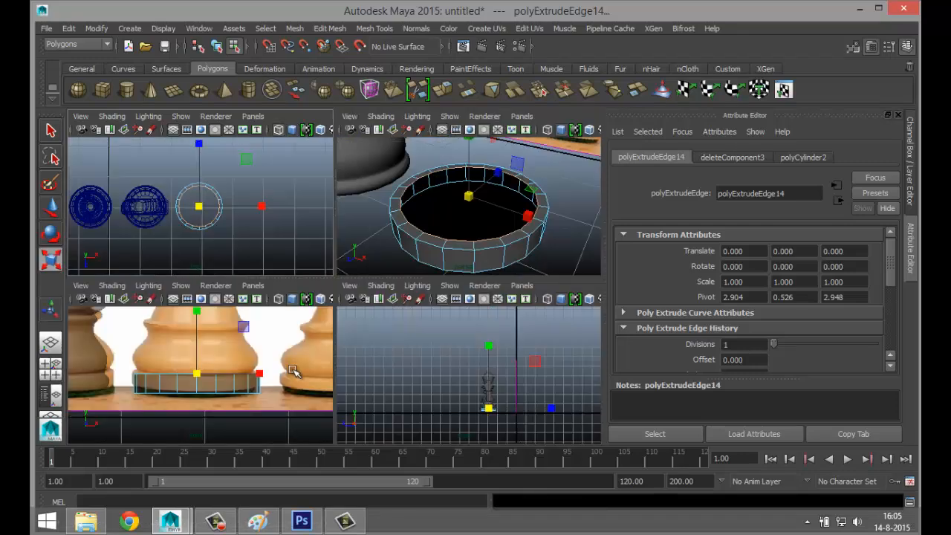
{"action": "key", "text": "space"}
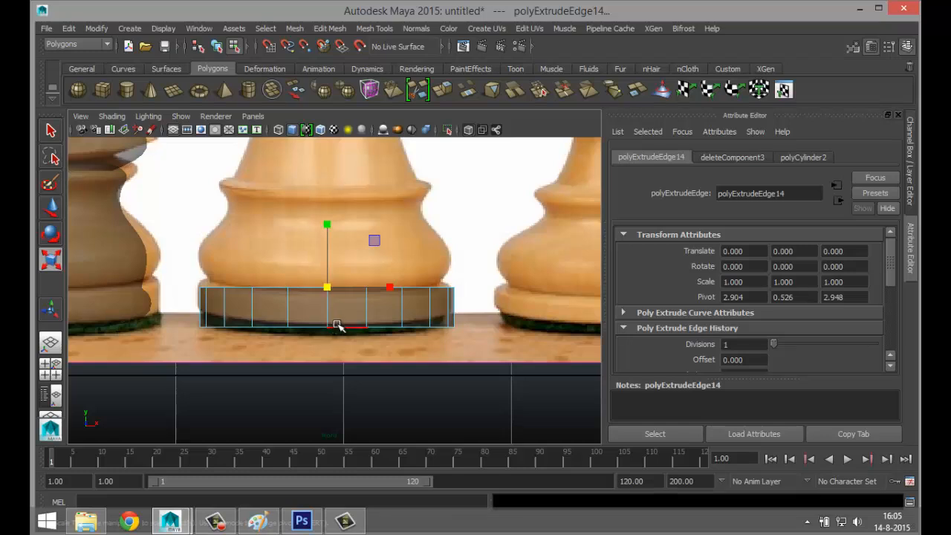
{"action": "key", "text": "ctrl+e"}
{"action": "key", "text": "w"}
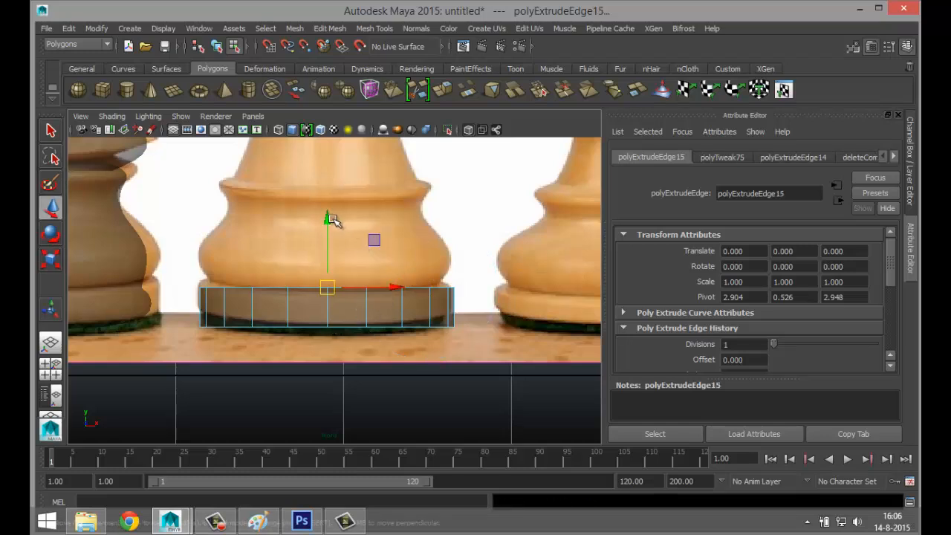
{"action": "left_click_drag", "start_coordinate": [329, 217], "coordinate": [329, 217]}
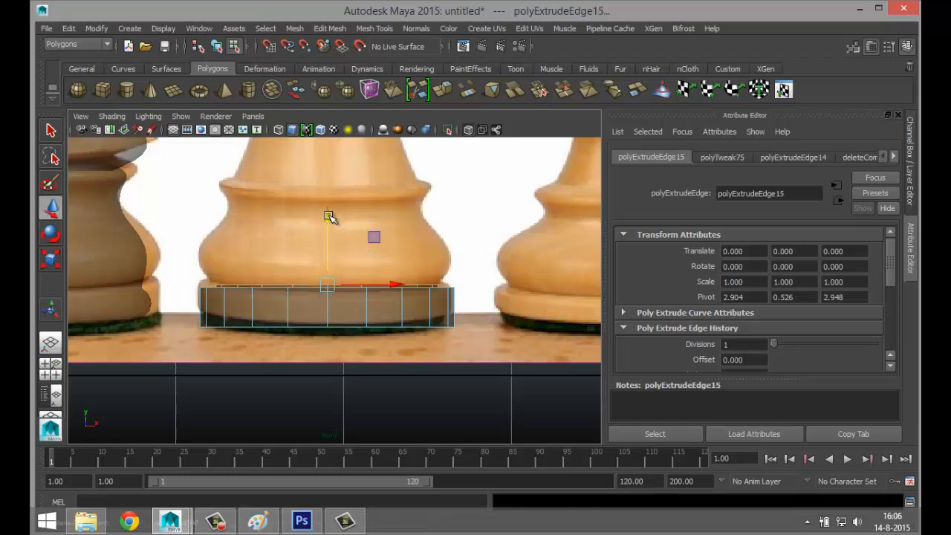
{"action": "key", "text": "ctrl+e"}
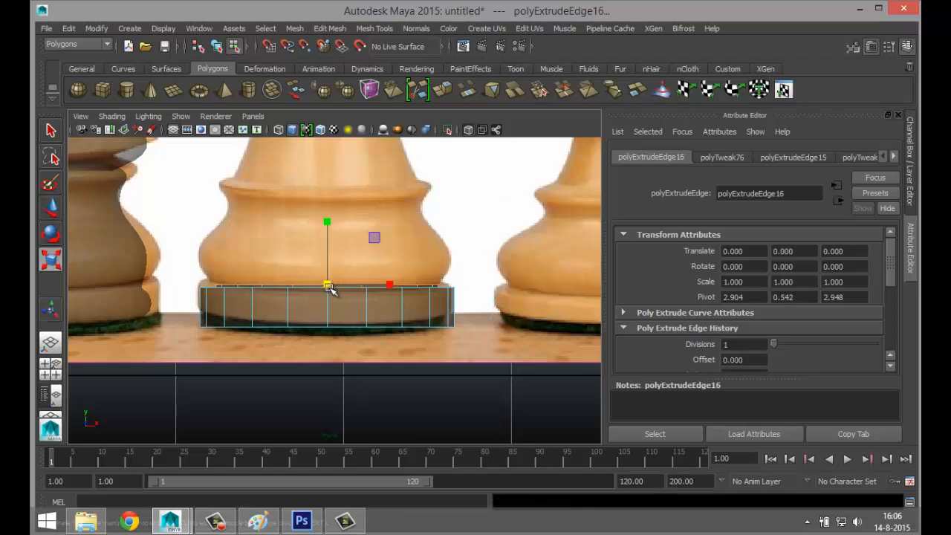
{"action": "left_click_drag", "start_coordinate": [330, 287], "coordinate": [333, 286]}
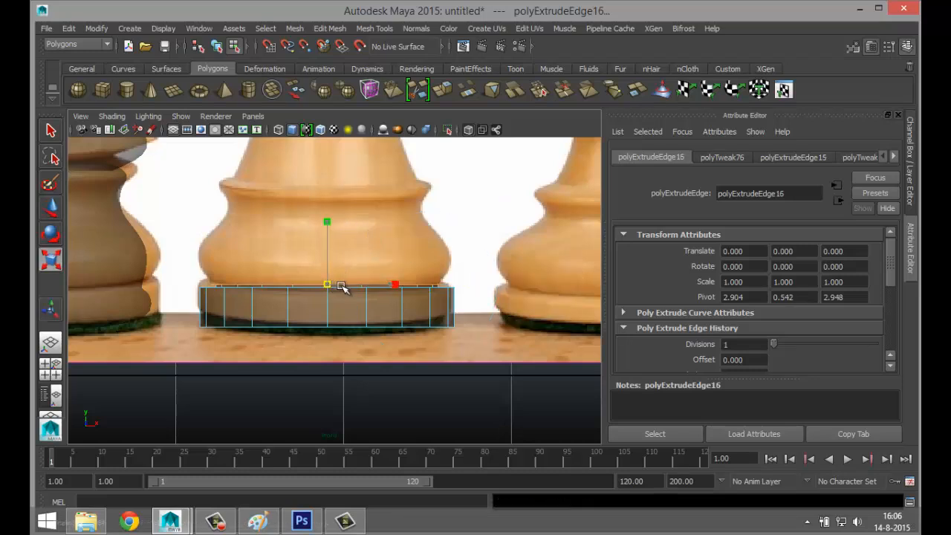
{"action": "key", "text": "w"}
{"action": "left_click_drag", "start_coordinate": [329, 216], "coordinate": [329, 200]}
- Extrude the top edge loop upward twice, flaring it out to the full width of the rook's lower bulge
{"action": "key", "text": "ctrl+e"}
{"action": "key", "text": "w"}
{"action": "key", "text": "r"}
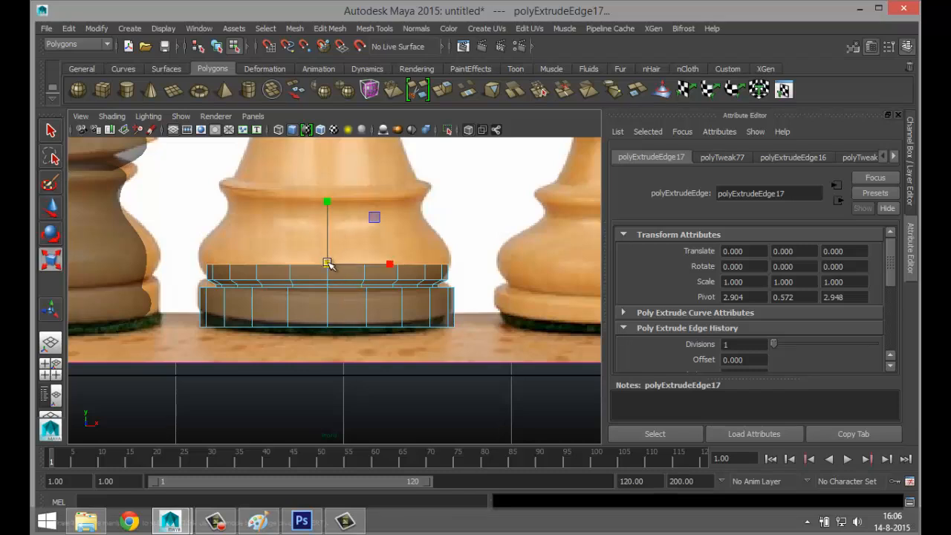
{"action": "left_click_drag", "start_coordinate": [332, 267], "coordinate": [341, 272]}
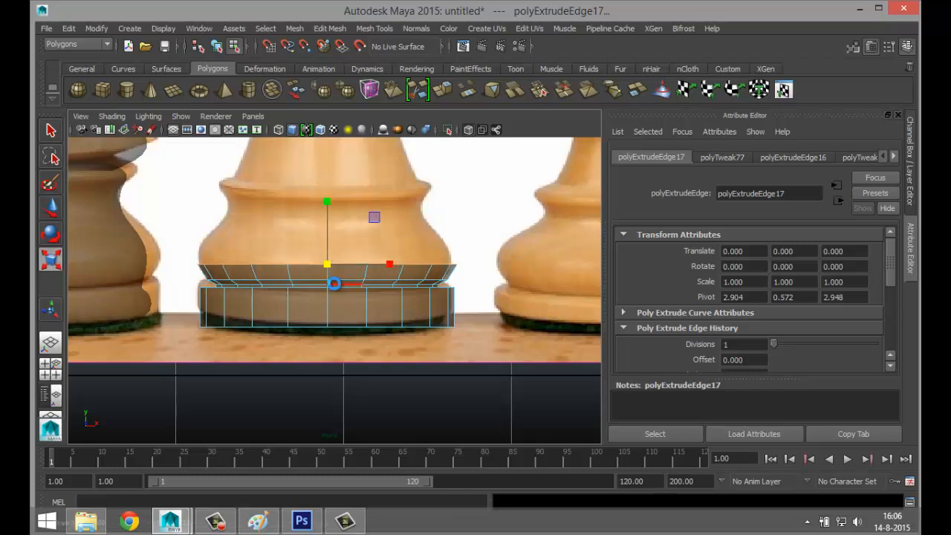
{"action": "key", "text": "ctrl+e"}
{"action": "key", "text": "w"}
{"action": "left_click_drag", "start_coordinate": [329, 230], "coordinate": [335, 206]}
- Extrude the top edge loop upward two more times, narrowing it each time to follow the upper curve of the bulge
{"action": "key", "text": "ctrl+e"}
{"action": "key", "text": "w"}
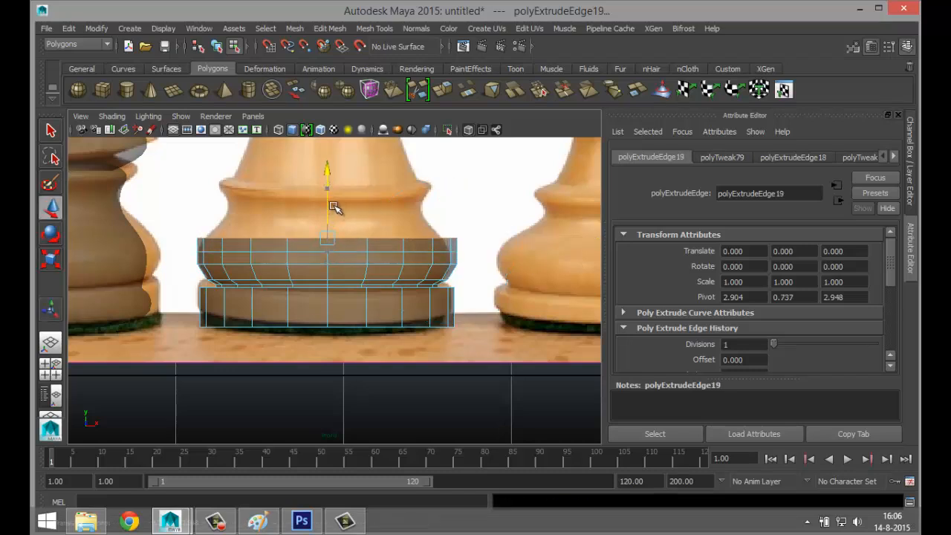
{"action": "key", "text": "r"}
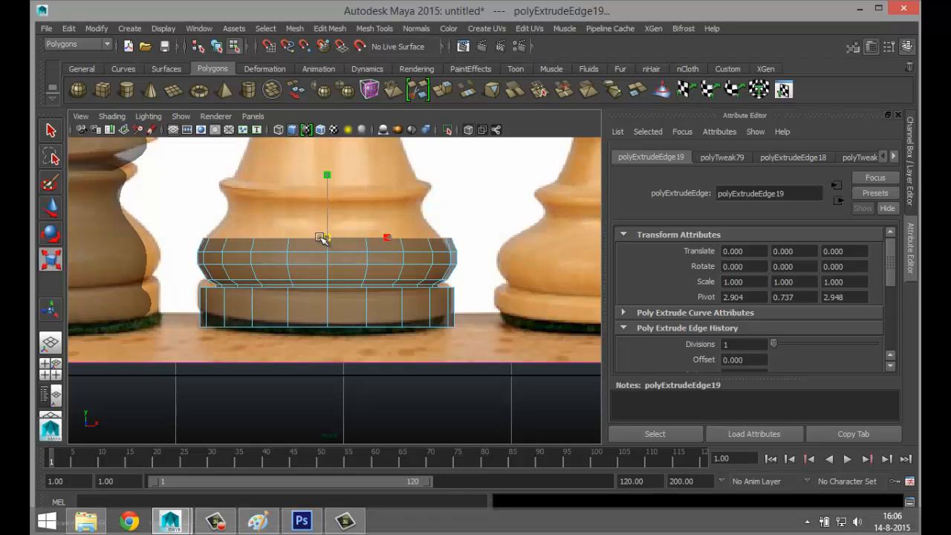
{"action": "key", "text": "ctrl+e"}
{"action": "key", "text": "w"}
{"action": "mouse_move", "coordinate": [324, 217]}
{"action": "left_mouse_down"}
{"action": "mouse_move", "coordinate": [332, 202]}
{"action": "mouse_move", "coordinate": [321, 224]}
{"action": "left_mouse_up"}
{"action": "key", "text": "r"}
{"action": "key", "text": "w"}
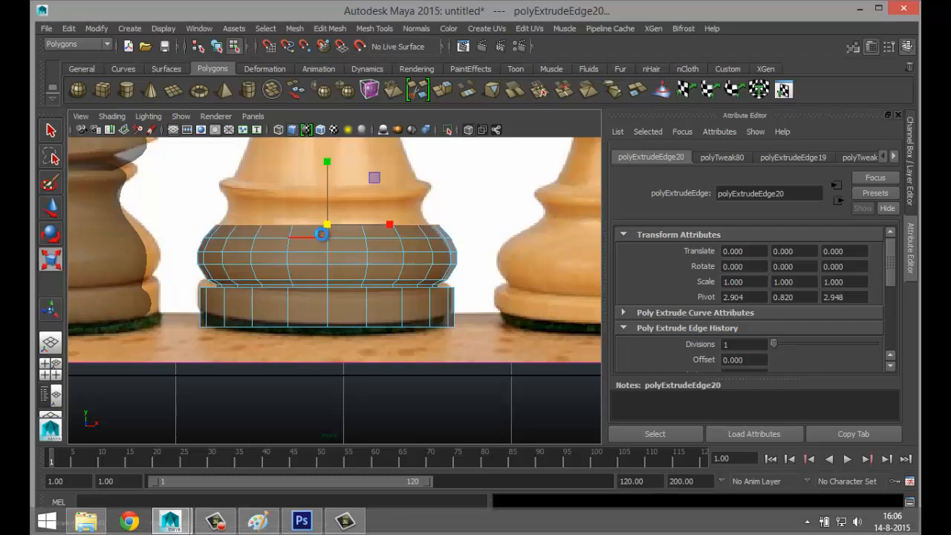
- Extrude the top edge loop upward and narrow it to finish the lower bulge, then extrude it straight up to form the neck
{"action": "key", "text": "ctrl+e"}
{"action": "key", "text": "w"}
{"action": "left_click_drag", "start_coordinate": [327, 193], "coordinate": [329, 178]}
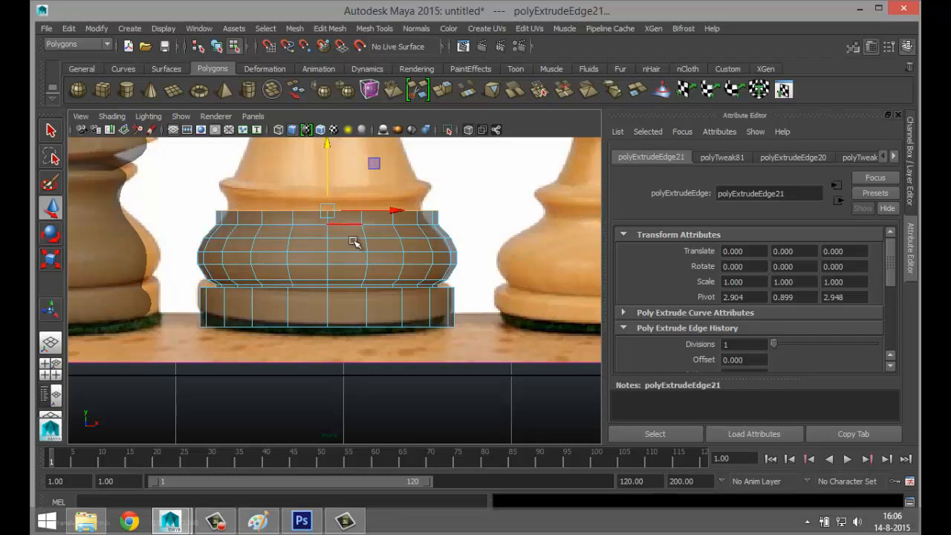
{"action": "key", "text": "r"}
{"action": "left_click_drag", "start_coordinate": [329, 212], "coordinate": [320, 214]}
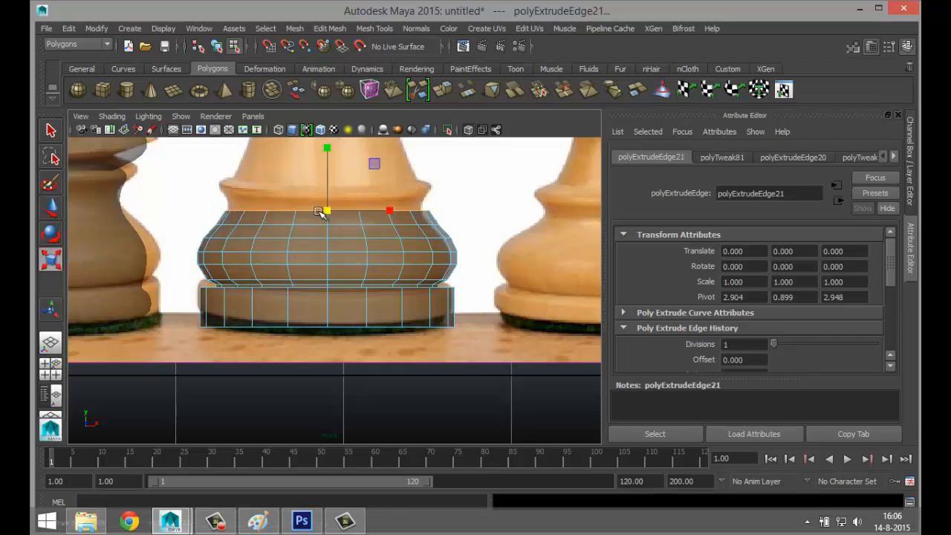
{"action": "key", "text": "w"}
{"action": "key", "text": "ctrl+e"}
{"action": "key", "text": "w"}
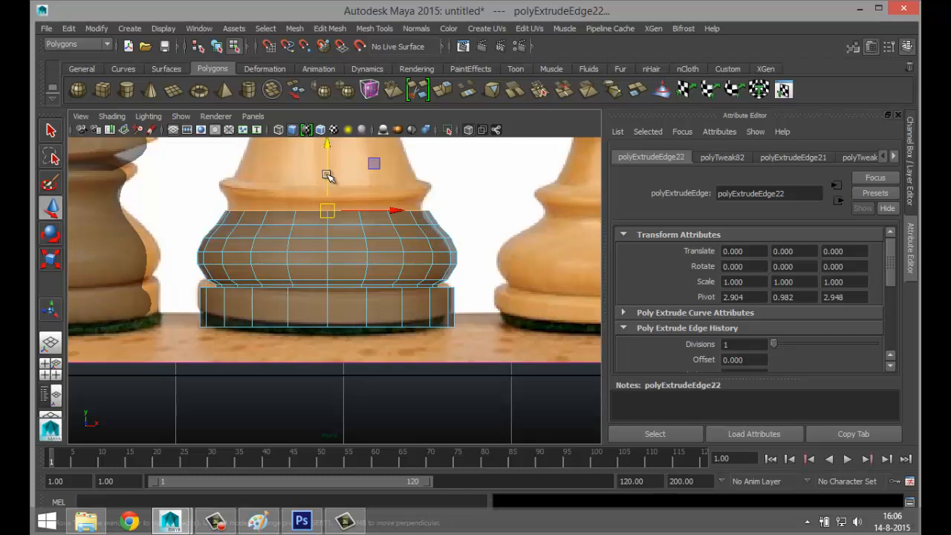
{"action": "left_click_drag", "start_coordinate": [327, 175], "coordinate": [331, 163]}
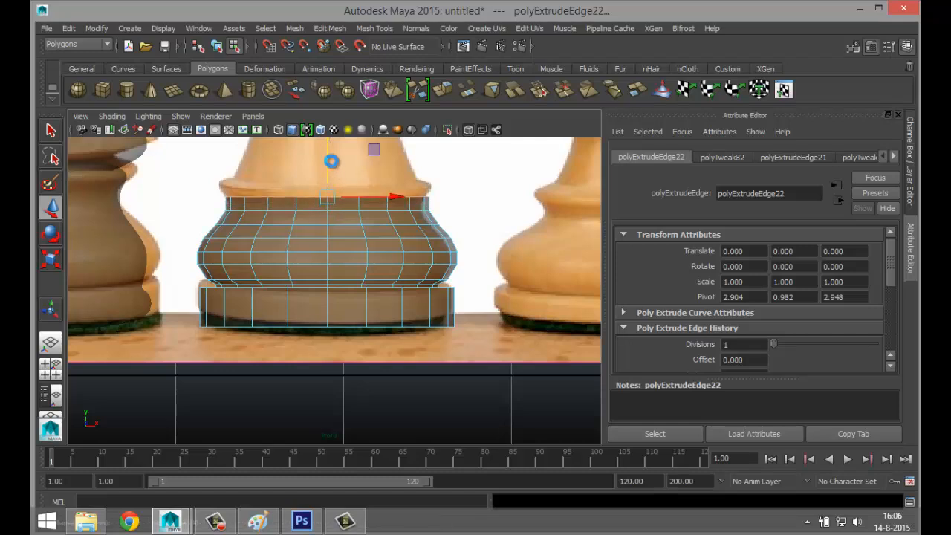
- Extrude the top edge loop upward and outward to the thin ring's full width, then extrude it upward and inward to close the ring
{"action": "key", "text": "ctrl+e"}
{"action": "key", "text": "w"}
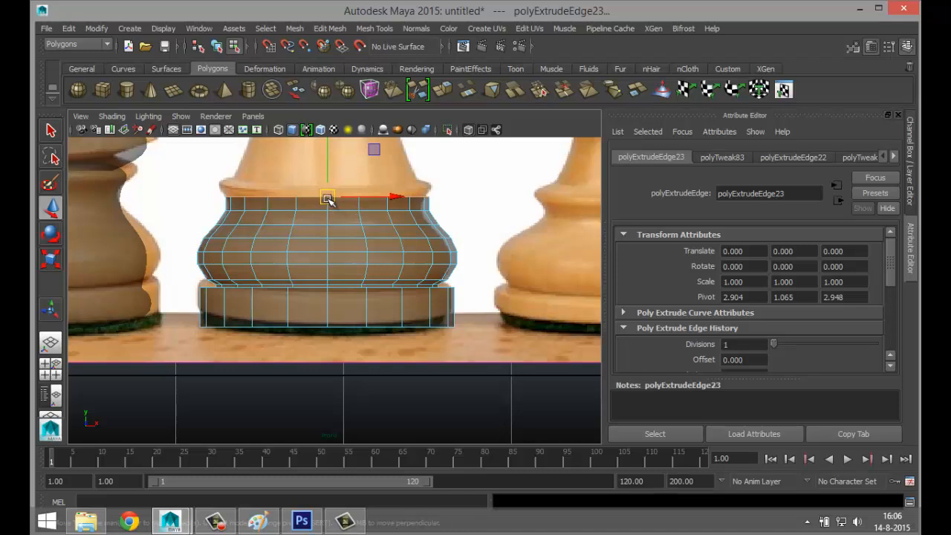
{"action": "key", "text": "r"}
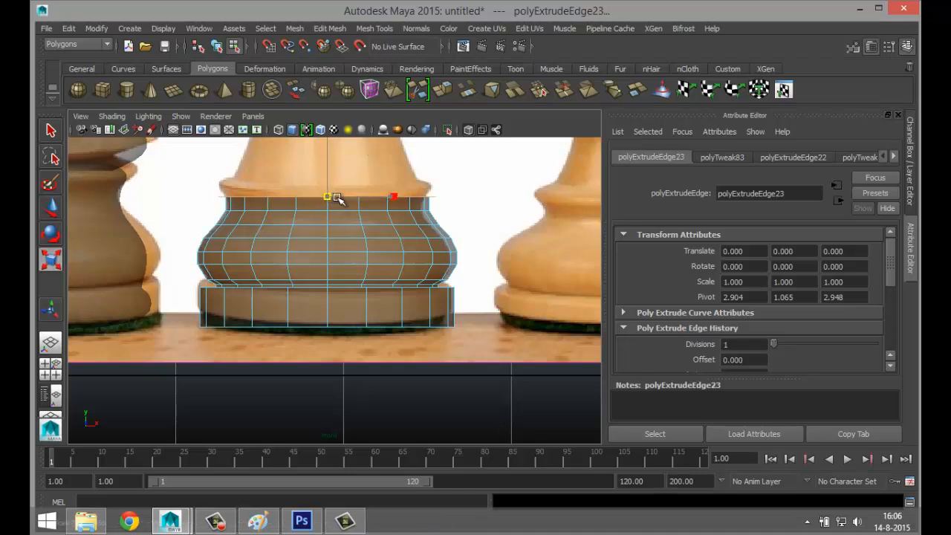
{"action": "key", "text": "w"}
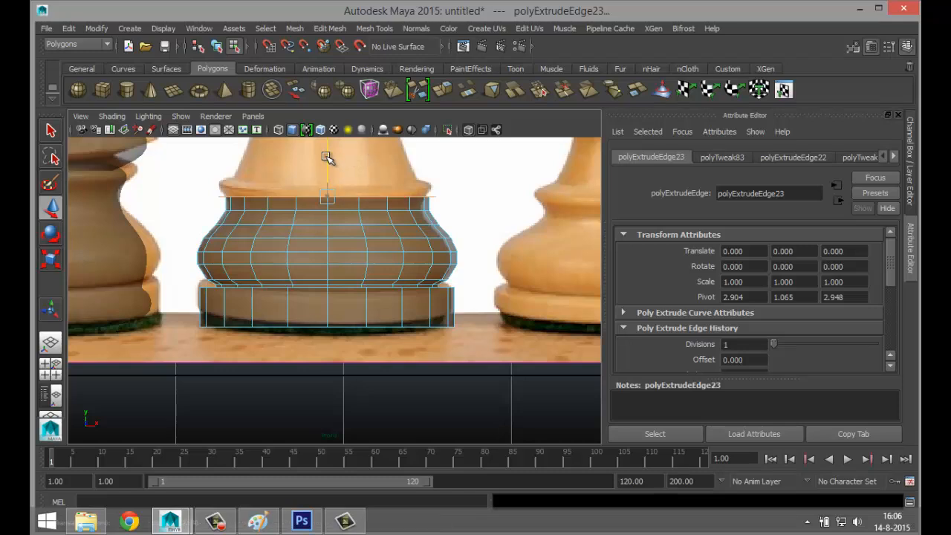
{"action": "left_click_drag", "start_coordinate": [327, 154], "coordinate": [328, 148]}
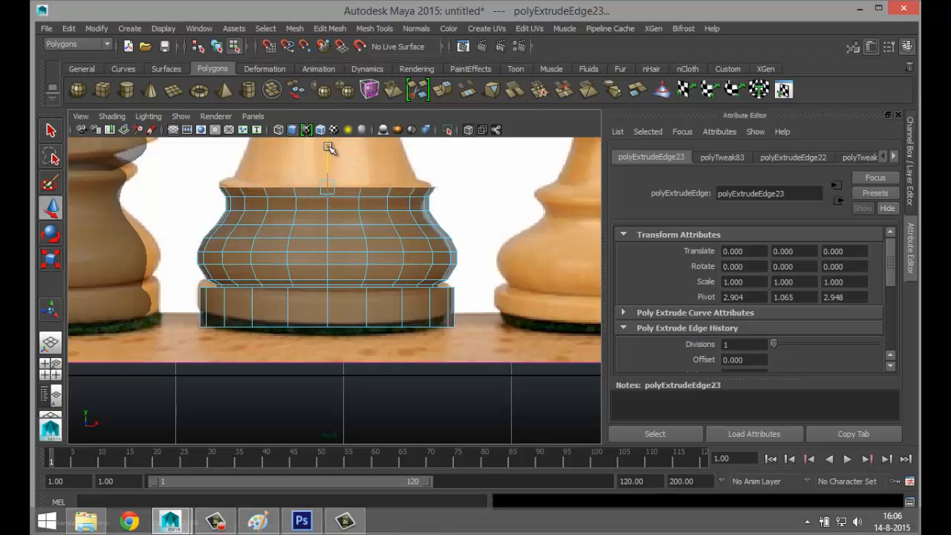
{"action": "key", "text": "ctrl+e"}
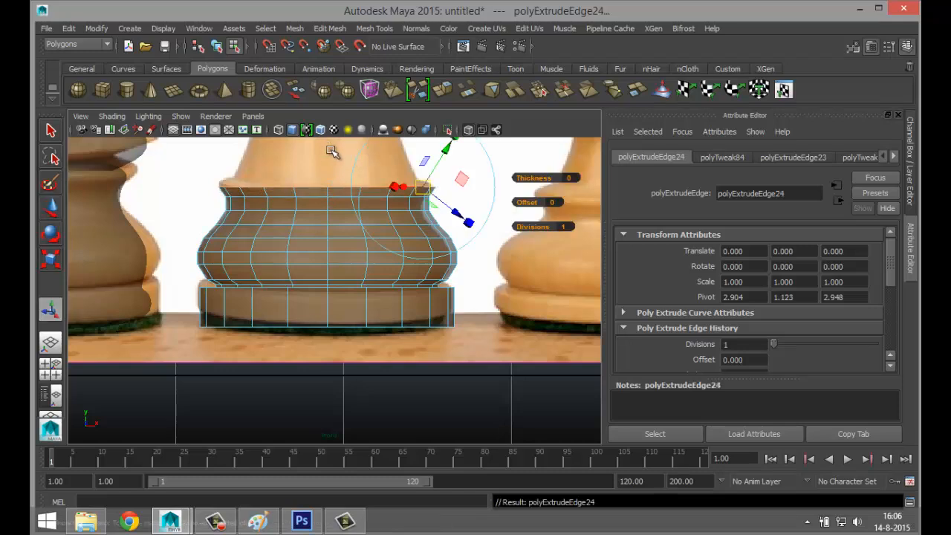
{"action": "key", "text": "r"}
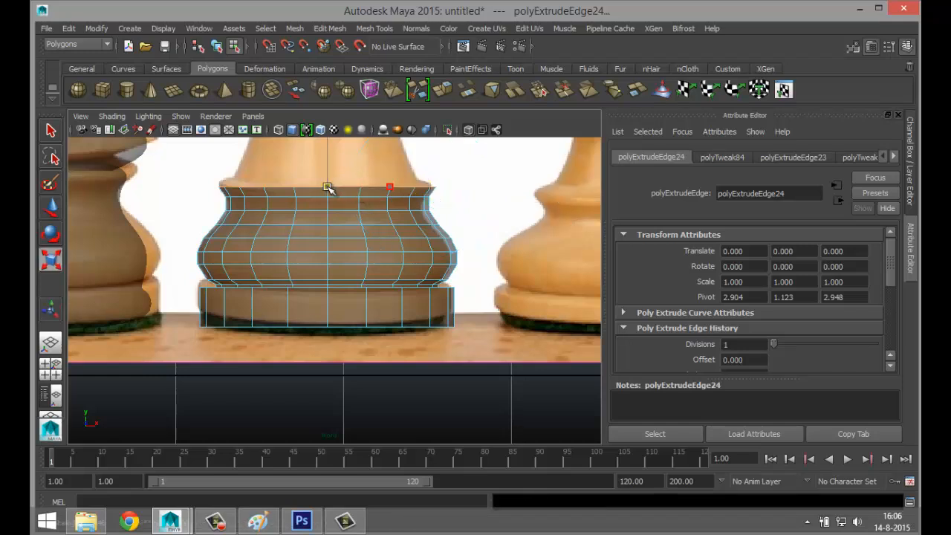
{"action": "key", "text": "w"}
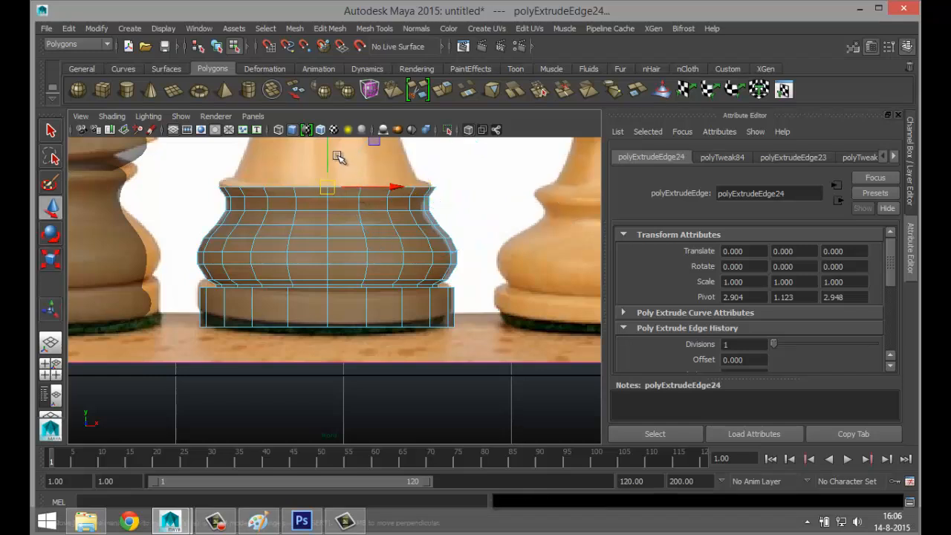
{"action": "left_click_drag", "start_coordinate": [329, 156], "coordinate": [330, 153]}
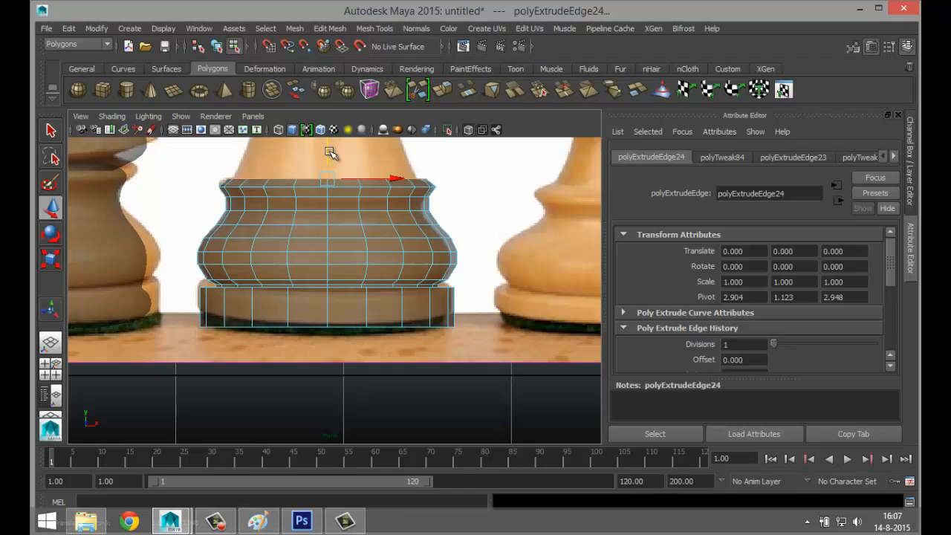
- Extrude the top edge loop slightly upward and scale it inward to the width of the rook's shaft base
{"action": "key", "text": "ctrl+e"}
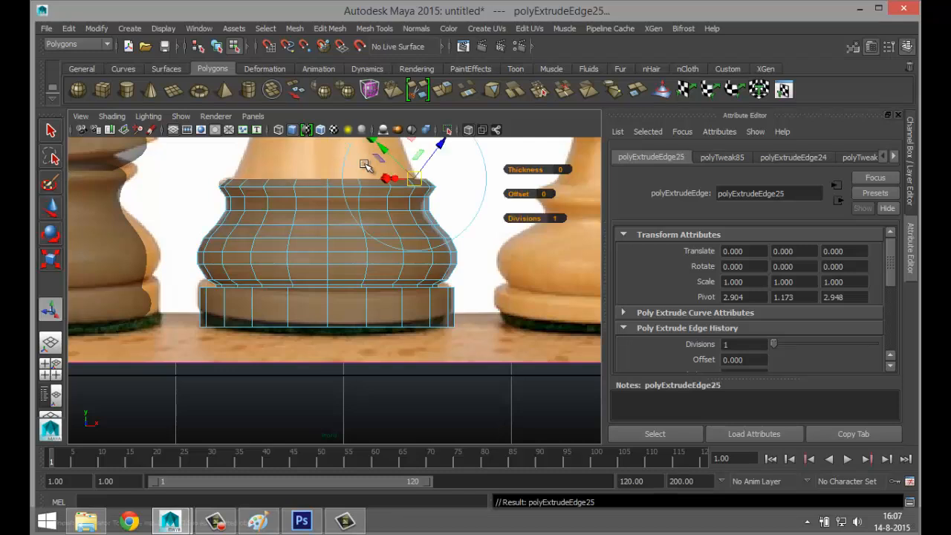
{"action": "key", "text": "w"}
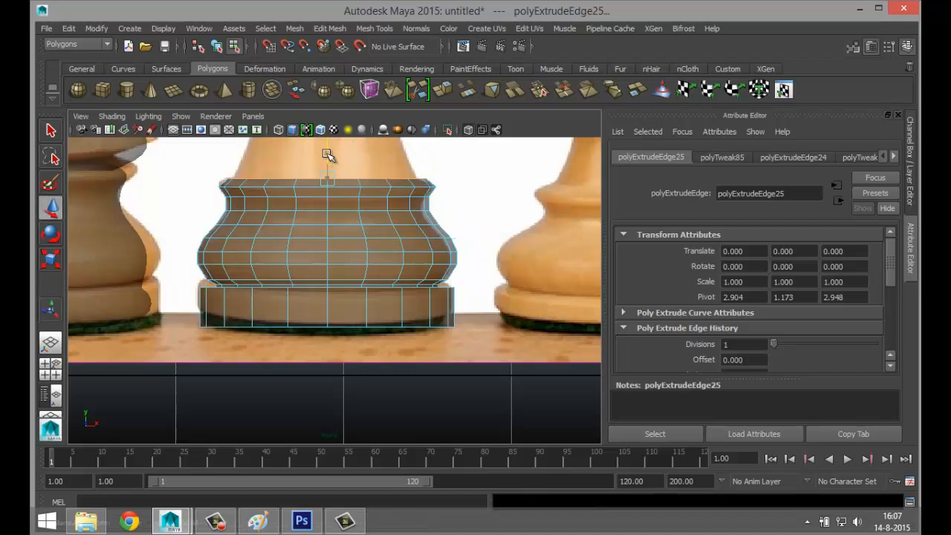
{"action": "left_click_drag", "start_coordinate": [330, 153], "coordinate": [320, 164]}
{"action": "key", "text": "r"}
- Extrude the top edge loop upward and narrow it to follow the lower taper of the rook's shaft
{"action": "scroll", "coordinate": [386, 245], "scroll_direction": "down", "scroll_amount": 5}
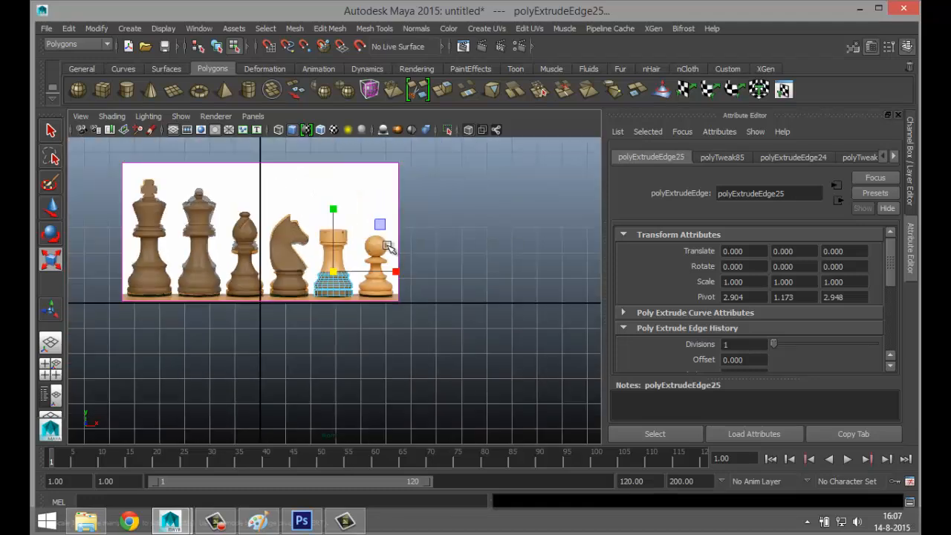
{"action": "scroll", "coordinate": [383, 237], "scroll_direction": "up", "scroll_amount": 4}
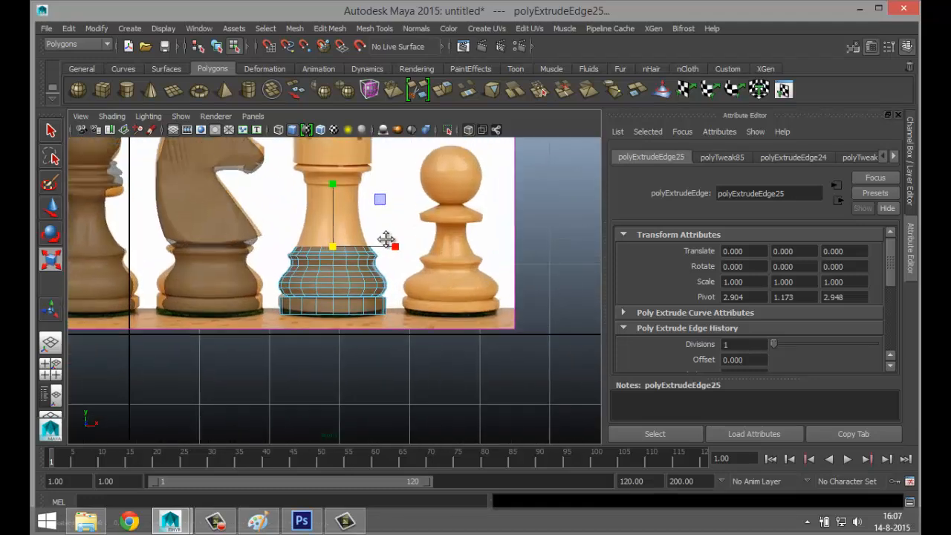
{"action": "scroll", "coordinate": [406, 289], "scroll_direction": "up", "scroll_amount": 5}
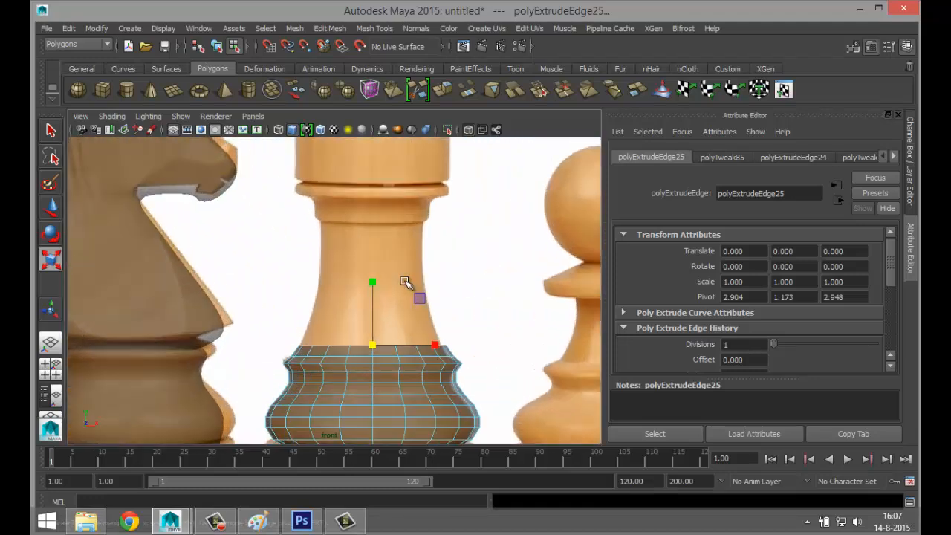
{"action": "key", "text": "ctrl+e"}
{"action": "key", "text": "w"}
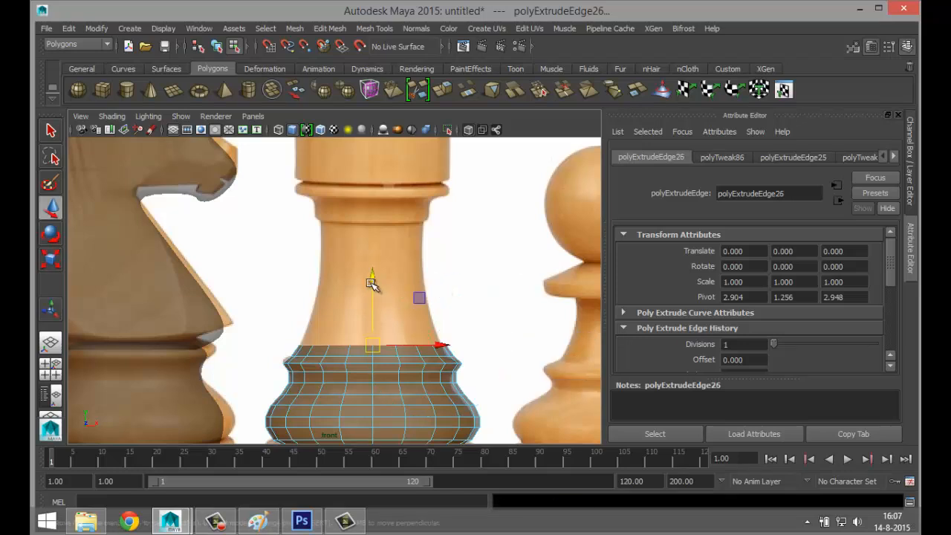
{"action": "left_click_drag", "start_coordinate": [373, 277], "coordinate": [374, 247]}
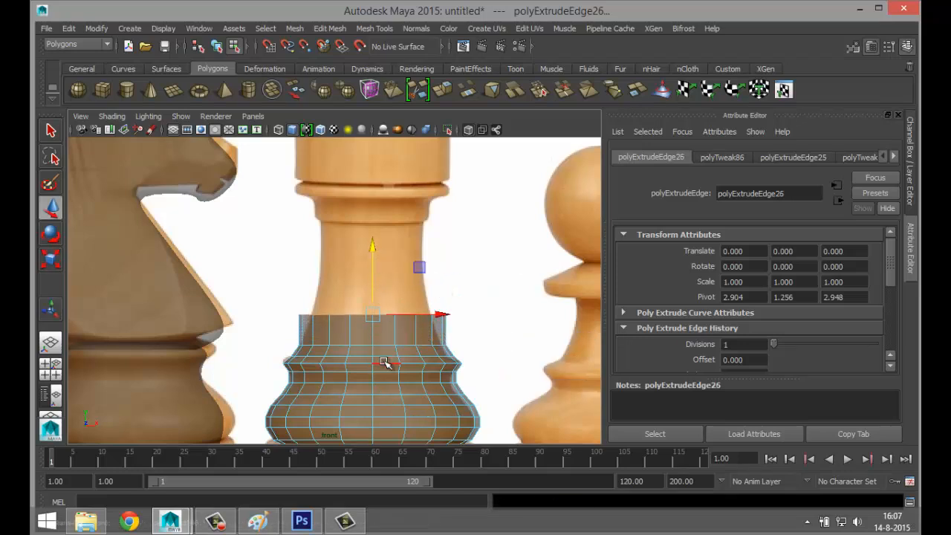
{"action": "key", "text": "r"}
{"action": "left_click_drag", "start_coordinate": [373, 311], "coordinate": [379, 240]}
- Extrude the top edge loop up the shaft and narrow it, then extrude it straight up to the underside of the collar
{"action": "key", "text": "ctrl+e"}
{"action": "key", "text": "w"}
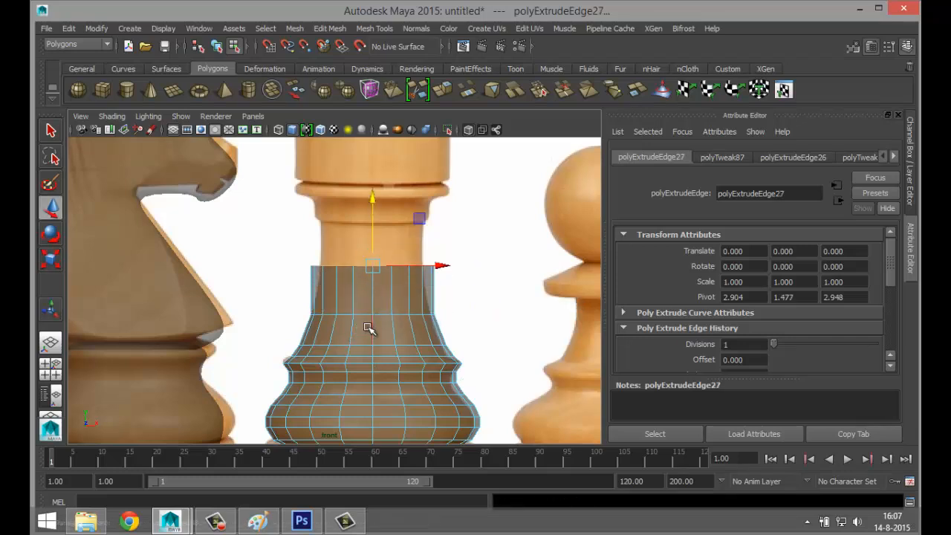
{"action": "key", "text": "r"}
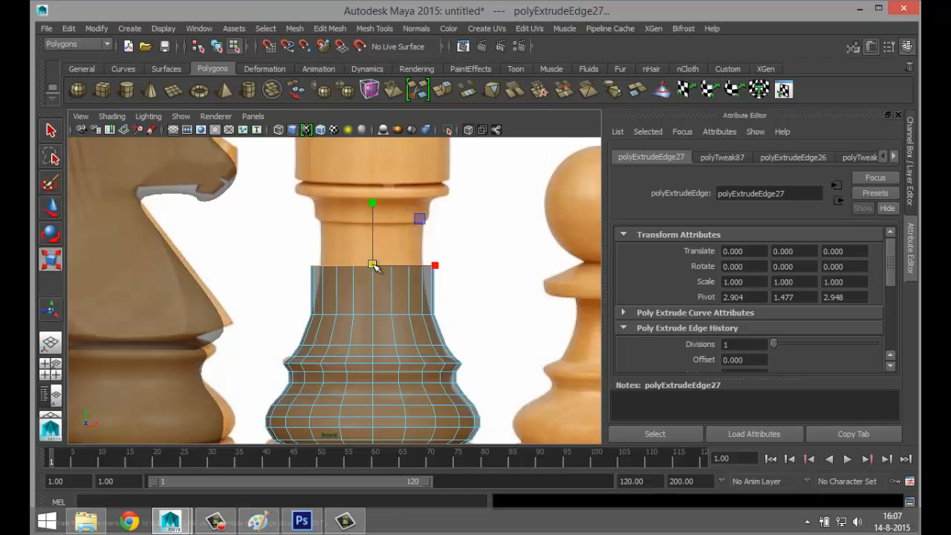
{"action": "left_click_drag", "start_coordinate": [371, 266], "coordinate": [364, 269]}
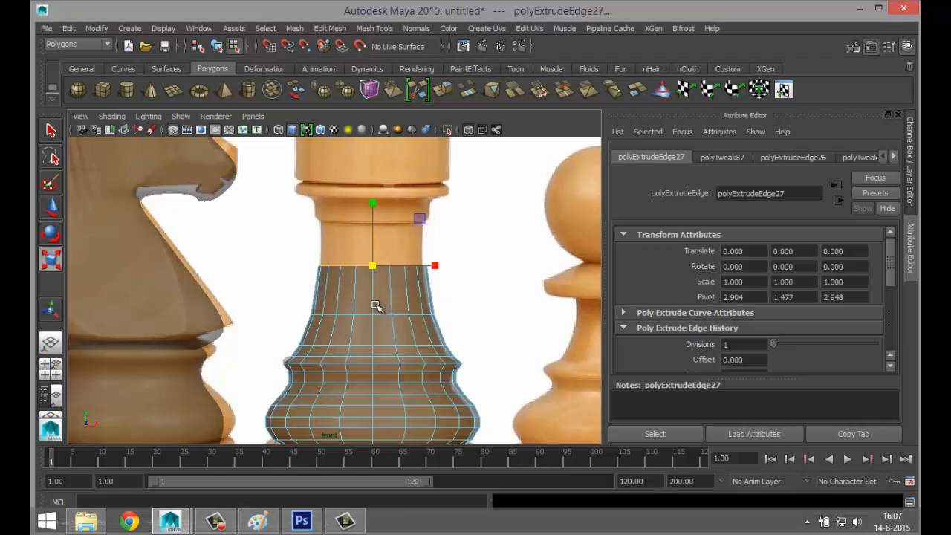
{"action": "key", "text": "ctrl+e"}
{"action": "key", "text": "w"}
{"action": "left_click_drag", "start_coordinate": [373, 237], "coordinate": [376, 194]}
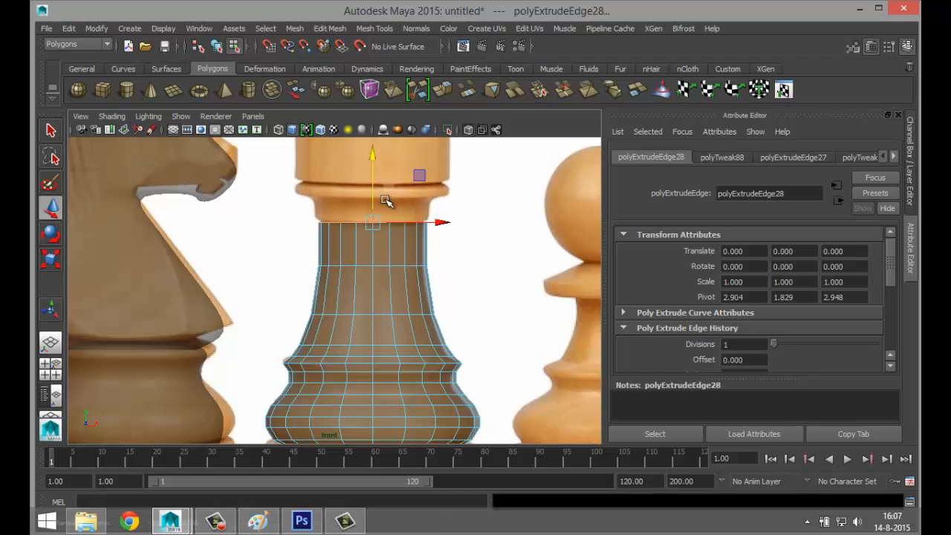
- Extrude the top edge loop slightly upward and outward to start the collar, then extrude it straight up to the underside of the rim
{"action": "key", "text": "ctrl+e"}
{"action": "key", "text": "w"}
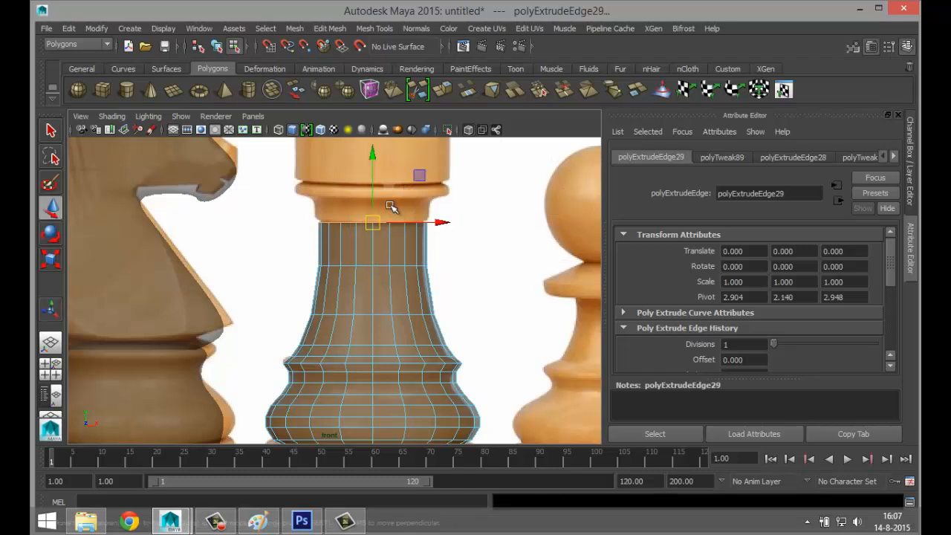
{"action": "left_click_drag", "start_coordinate": [374, 188], "coordinate": [373, 184]}
{"action": "key", "text": "r"}
{"action": "left_click_drag", "start_coordinate": [373, 220], "coordinate": [379, 169]}
{"action": "key", "text": "ctrl+e"}
{"action": "key", "text": "w"}
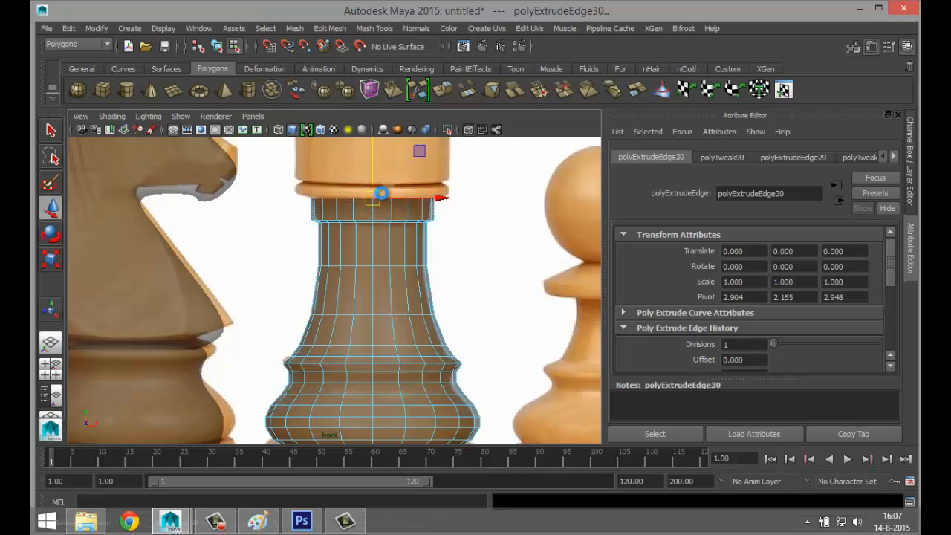
- Extrude the top edge loop outward to the full rim width above the collar, then extrude it straight up to give the rim its thickness
{"action": "key", "text": "ctrl+e"}
{"action": "key", "text": "w"}
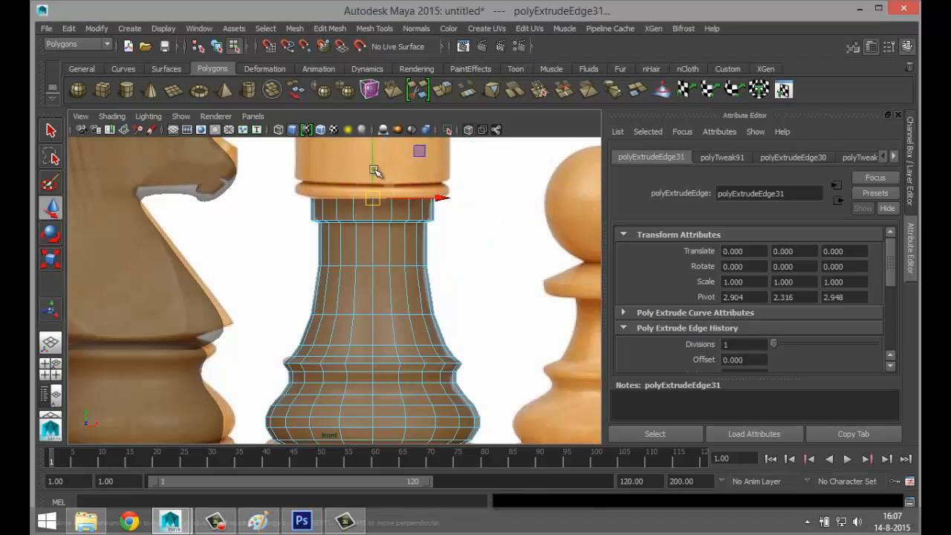
{"action": "key", "text": "r"}
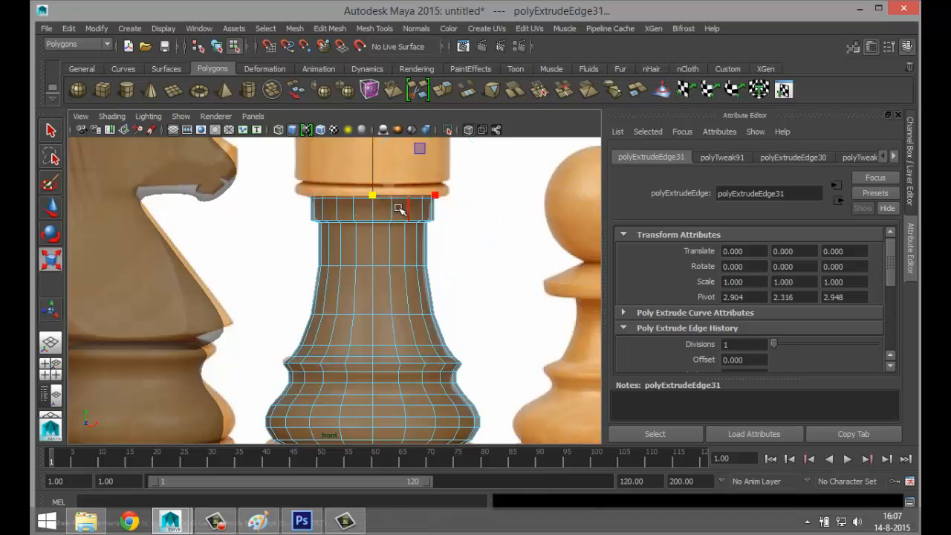
{"action": "left_click_drag", "start_coordinate": [374, 196], "coordinate": [400, 196]}
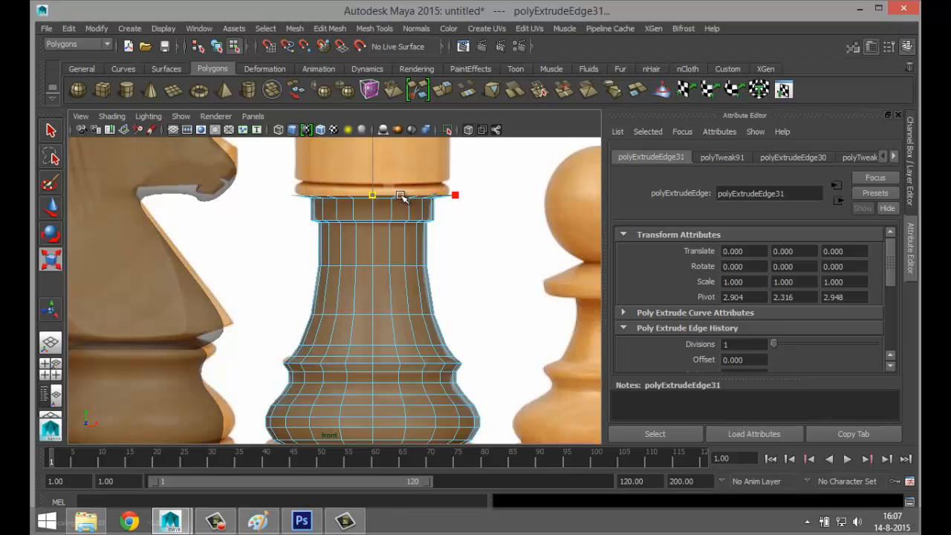
{"action": "key", "text": "ctrl+e"}
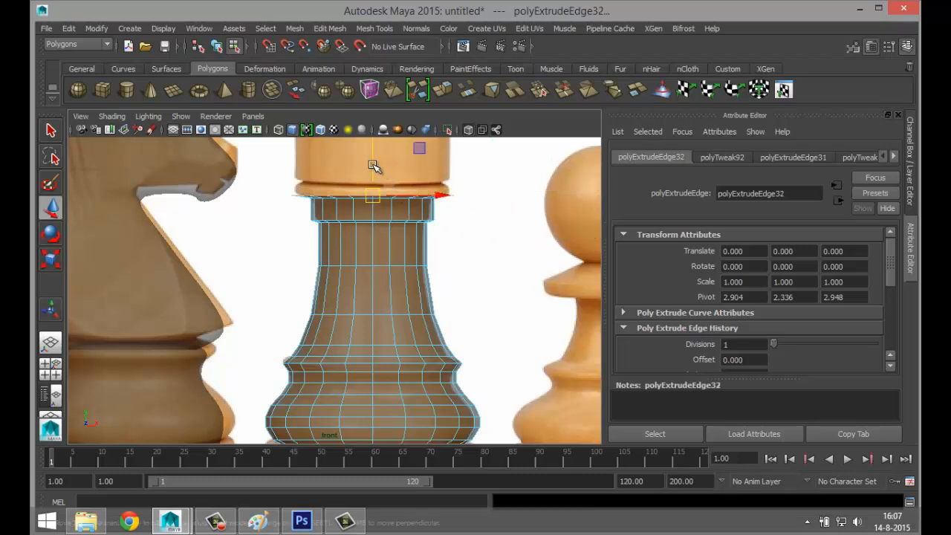
{"action": "left_click_drag", "start_coordinate": [373, 165], "coordinate": [376, 153]}
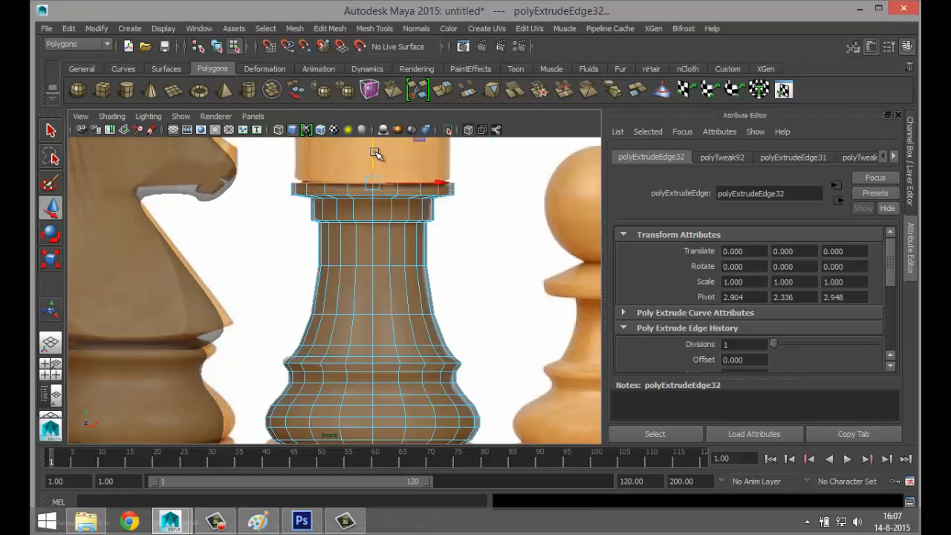
- Extrude the top edge loop inward and upward to form the thin groove above the rim, then extrude it outward toward the tower head's width
{"action": "key", "text": "ctrl+e"}
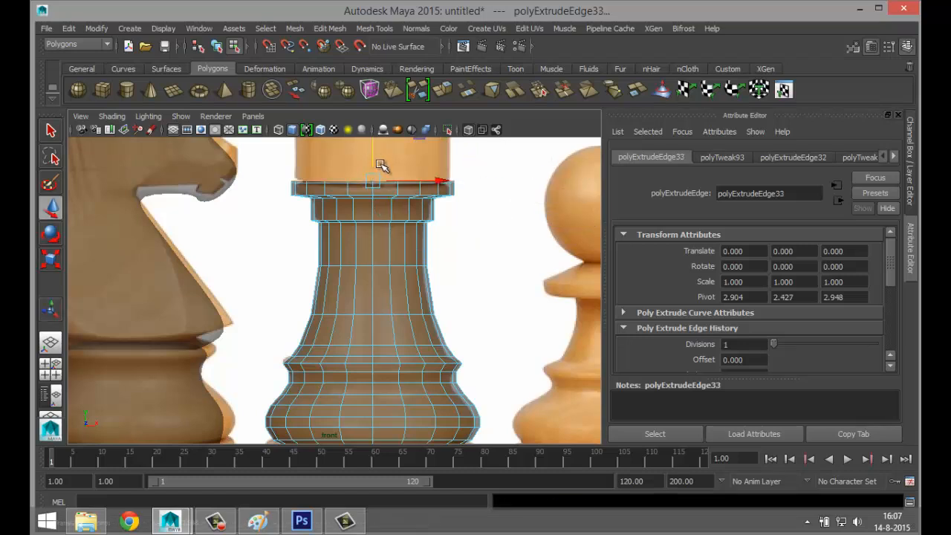
{"action": "key", "text": "r"}
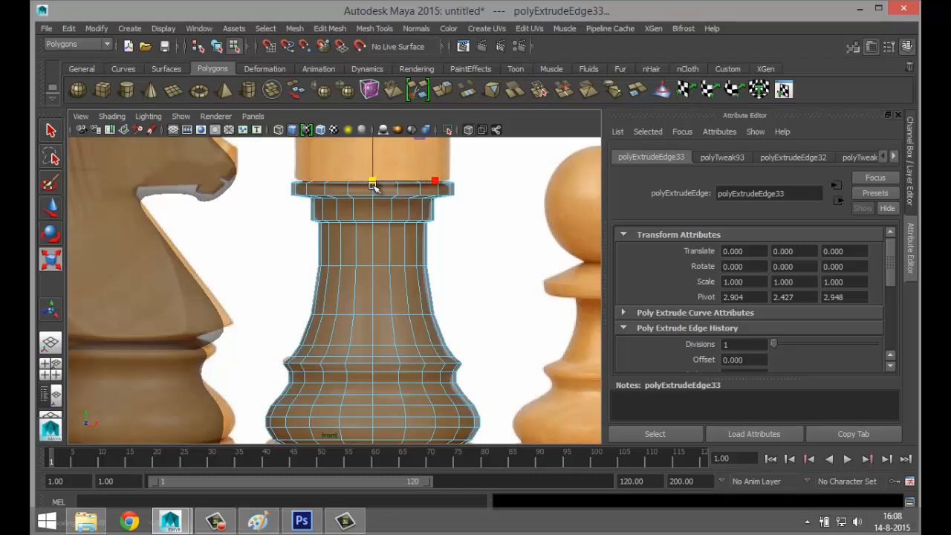
{"action": "key", "text": "ctrl+e"}
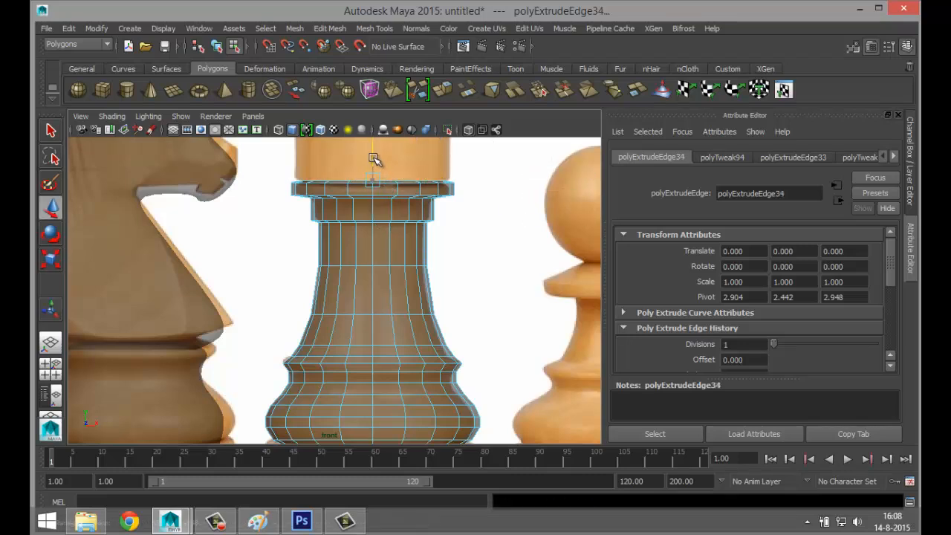
{"action": "key", "text": "ctrl+e"}
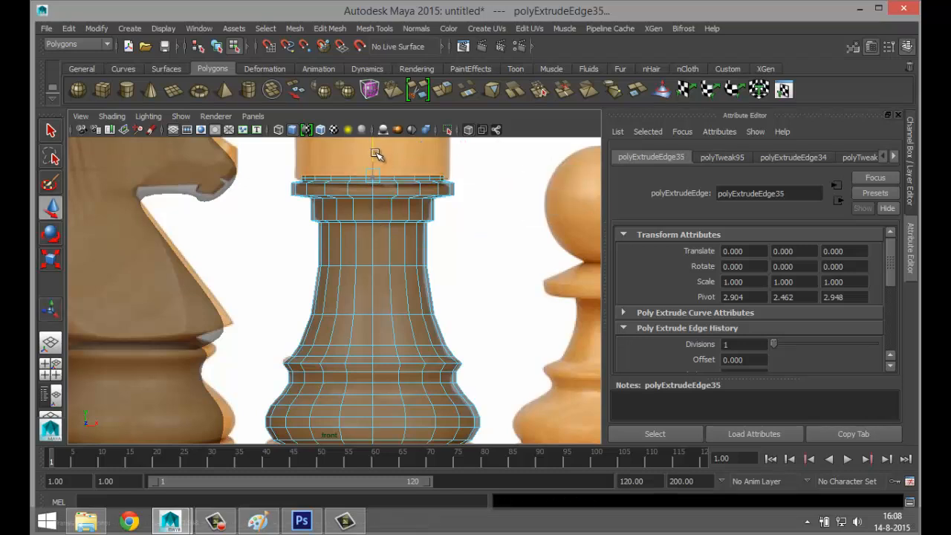
{"action": "key", "text": "r"}
{"action": "left_click_drag", "start_coordinate": [371, 174], "coordinate": [380, 177]}
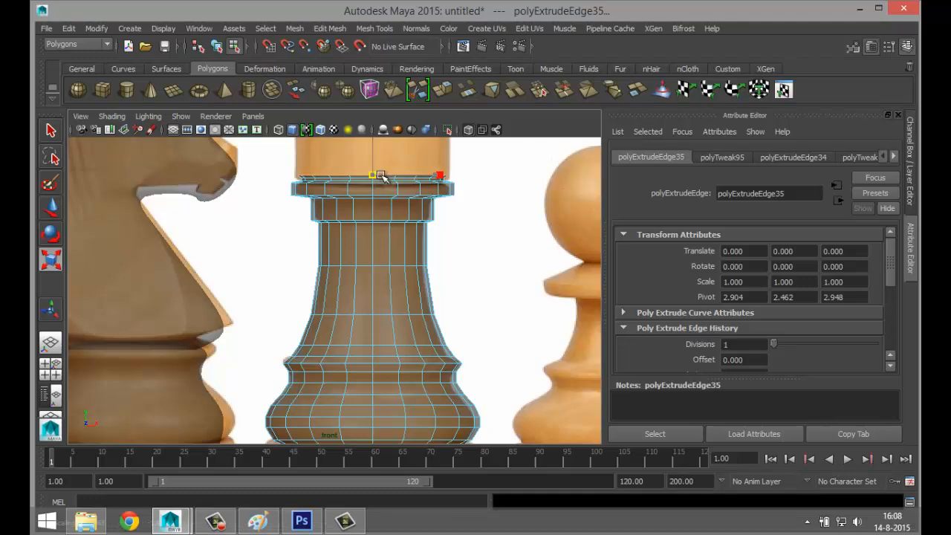
- Extrude the rook's top edge loop straight up to the top of the tower head in the reference image
{"action": "scroll", "coordinate": [389, 192], "scroll_direction": "down", "scroll_amount": 5}
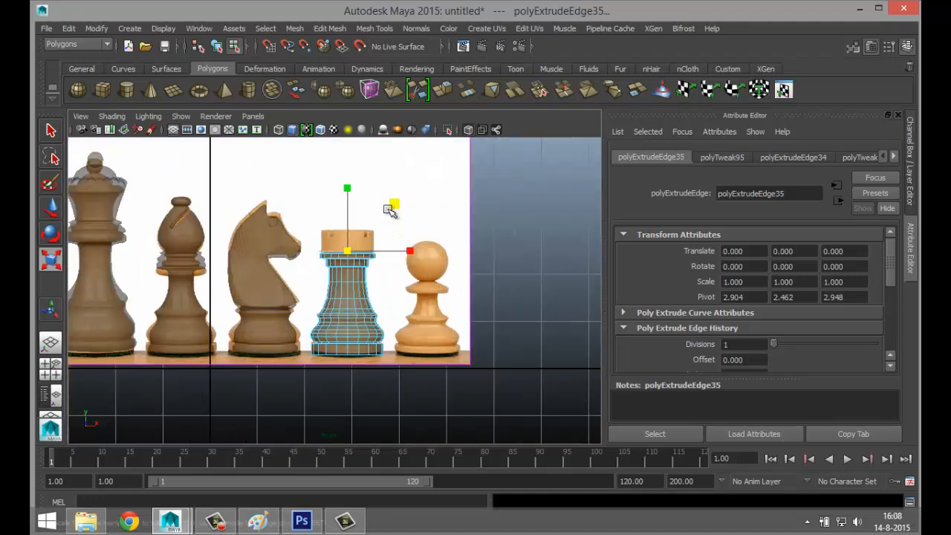
{"action": "scroll", "coordinate": [393, 209], "scroll_direction": "up", "scroll_amount": 3}
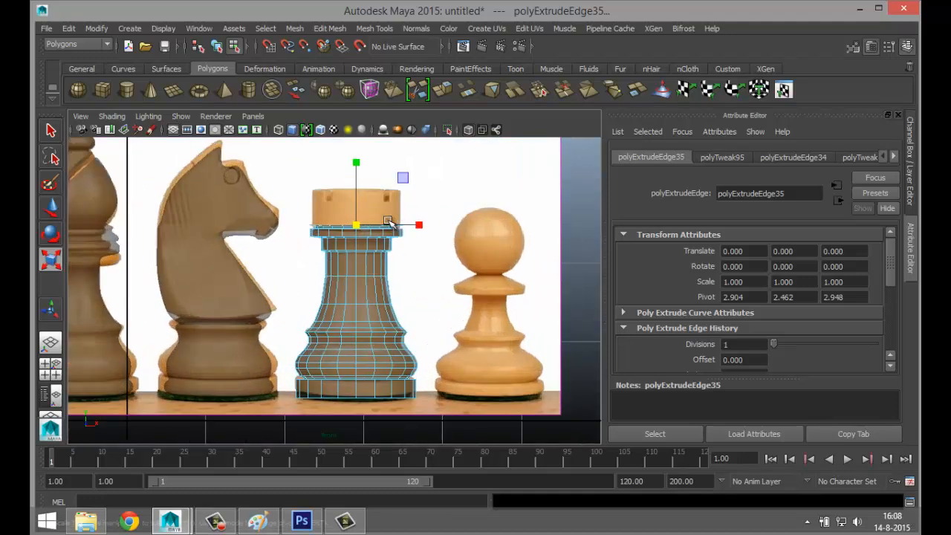
{"action": "key", "text": "ctrl+e"}
{"action": "key", "text": "w"}
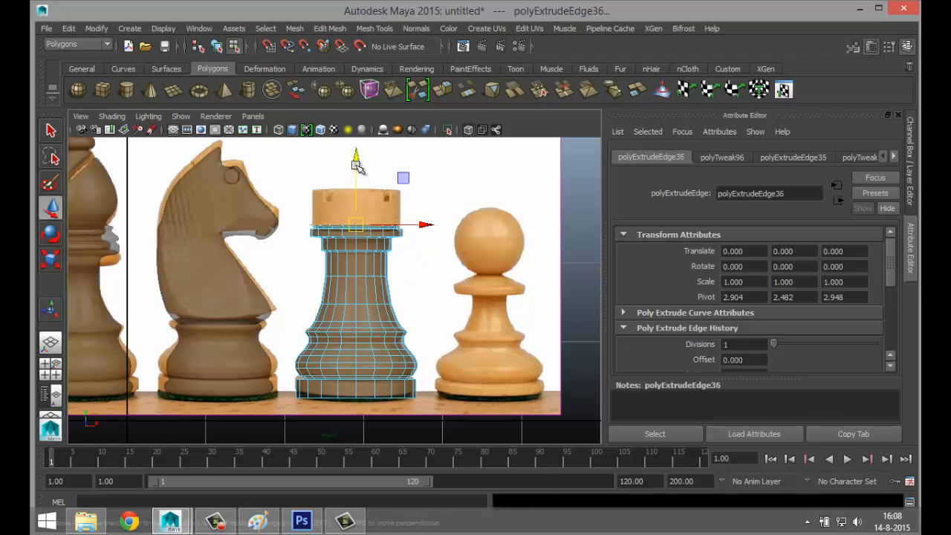
{"action": "left_click_drag", "start_coordinate": [357, 164], "coordinate": [363, 130]}
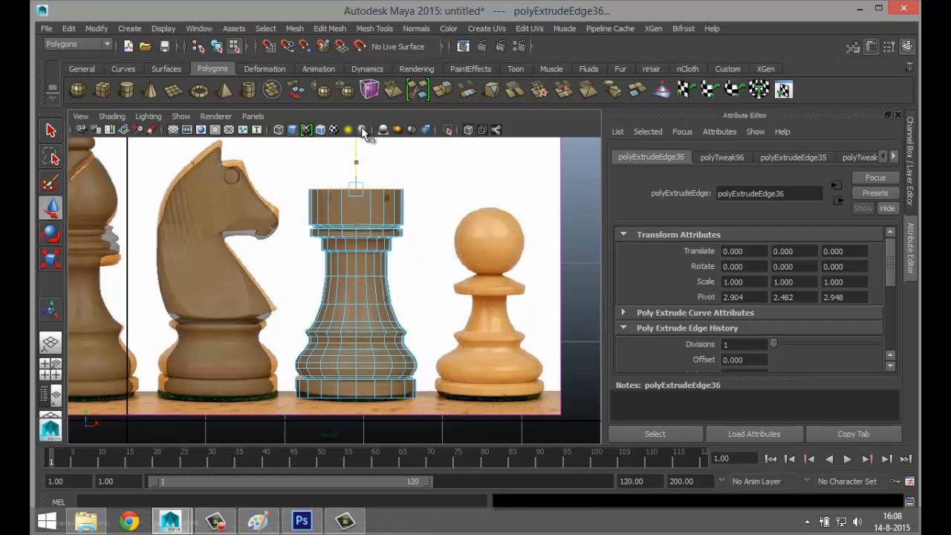
- Extrude the tower head's top edge loop inward to form a flat ring-shaped rim
{"action": "left_click", "coordinate": [50, 364]}
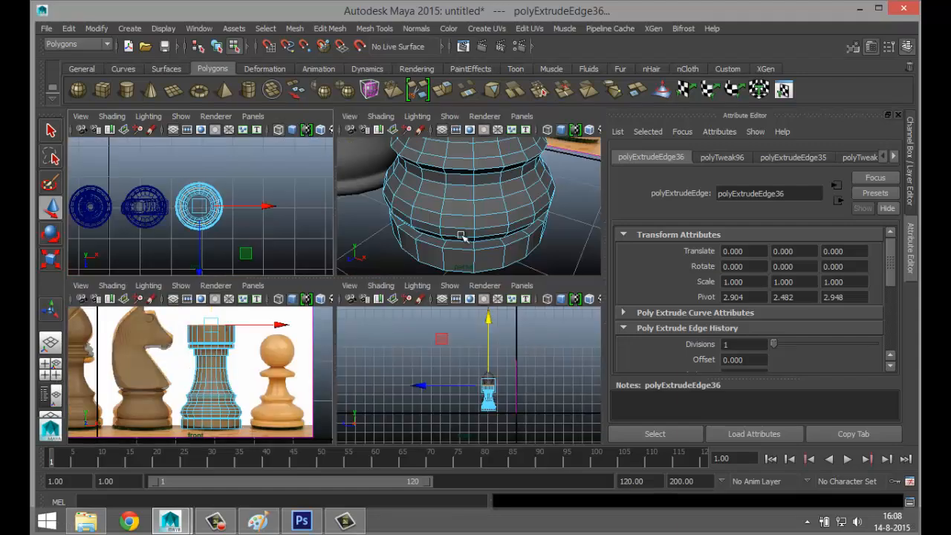
{"action": "key", "text": "space"}
{"action": "scroll", "coordinate": [439, 257], "scroll_direction": "down", "scroll_amount": 10}
{"action": "scroll", "coordinate": [434, 257], "scroll_direction": "up", "scroll_amount": 4}
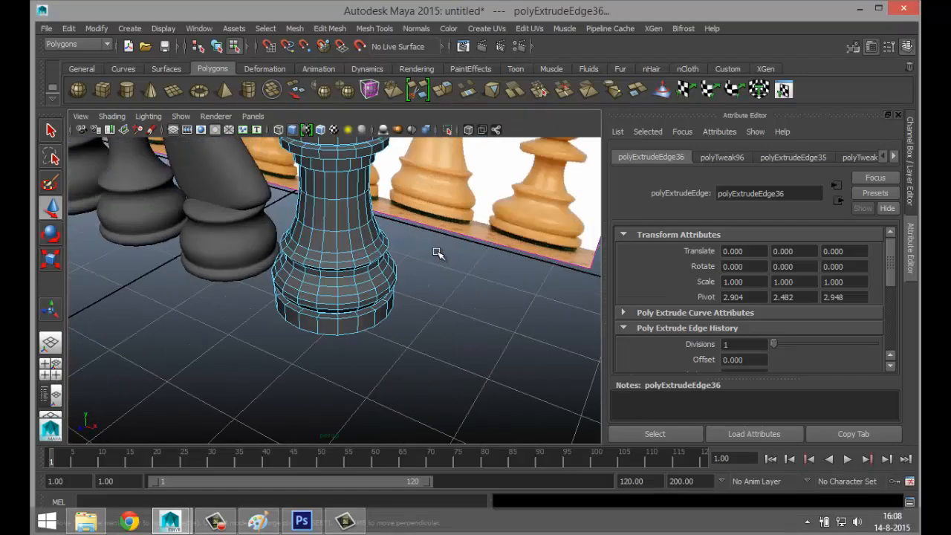
{"action": "middle_click_drag", "start_coordinate": [427, 300], "coordinate": [426, 304], "text": "alt"}
{"action": "left_click_drag", "start_coordinate": [426, 304], "coordinate": [424, 371], "text": "alt"}
{"action": "key", "text": "ctrl+e"}
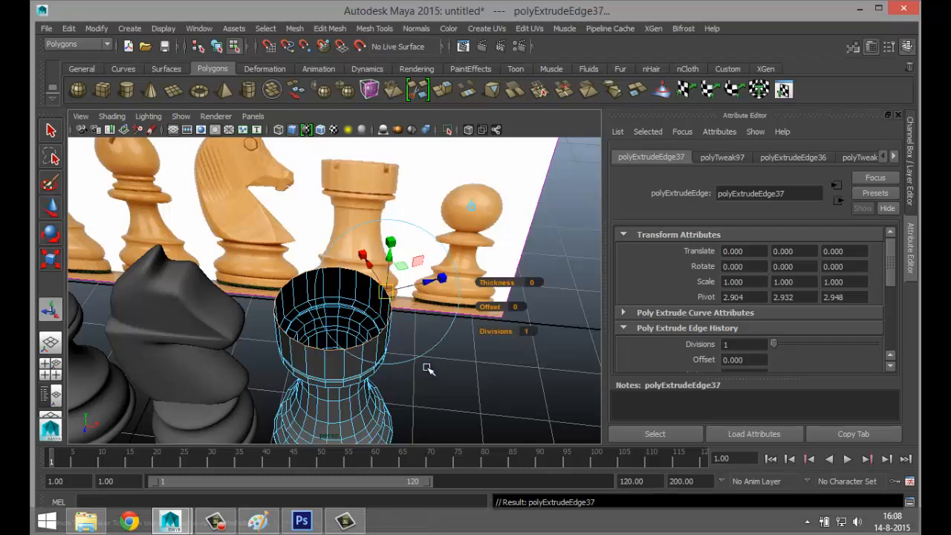
{"action": "key", "text": "r"}
{"action": "left_click_drag", "start_coordinate": [333, 305], "coordinate": [309, 299]}
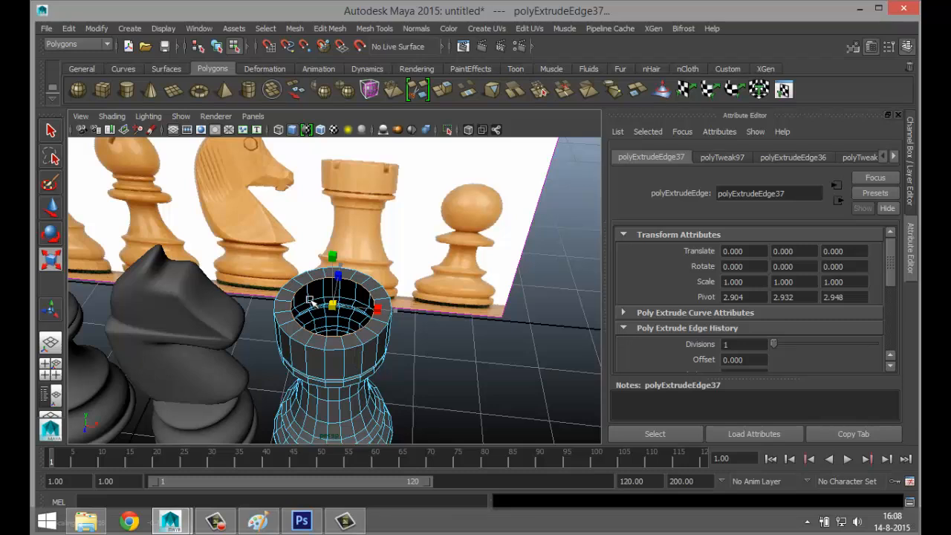
- Extrude the rim's inner edge loop downward into the tower head and close the recess floor with Fill Hole
{"action": "key", "text": "ctrl+e"}
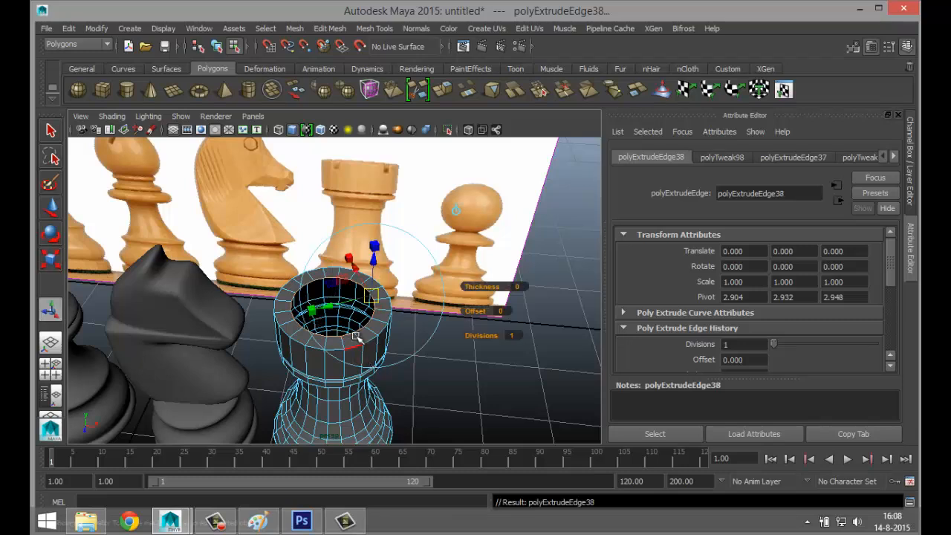
{"action": "key", "text": "w"}
{"action": "left_click_drag", "start_coordinate": [333, 255], "coordinate": [336, 287]}
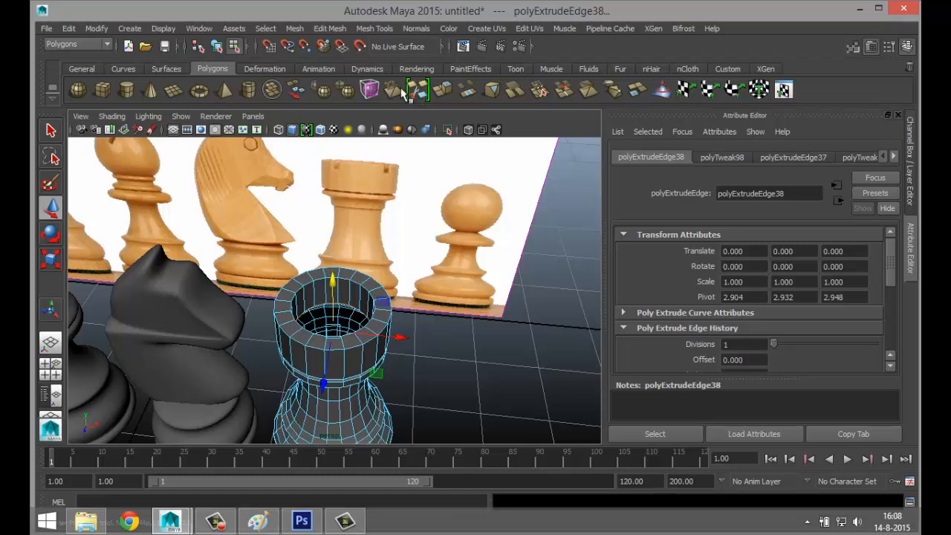
{"action": "left_click", "coordinate": [294, 29]}
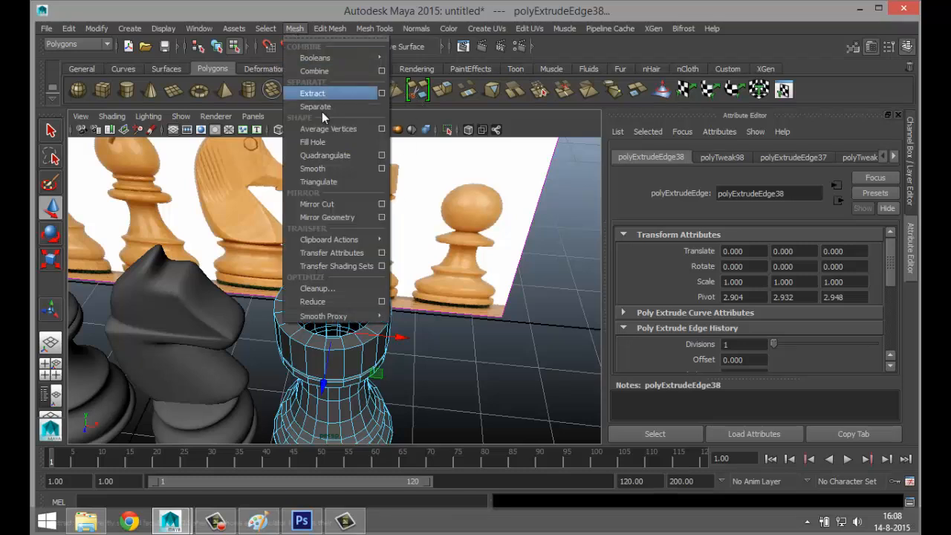
{"action": "left_click", "coordinate": [325, 158]}
{"action": "left_click", "coordinate": [471, 346]}
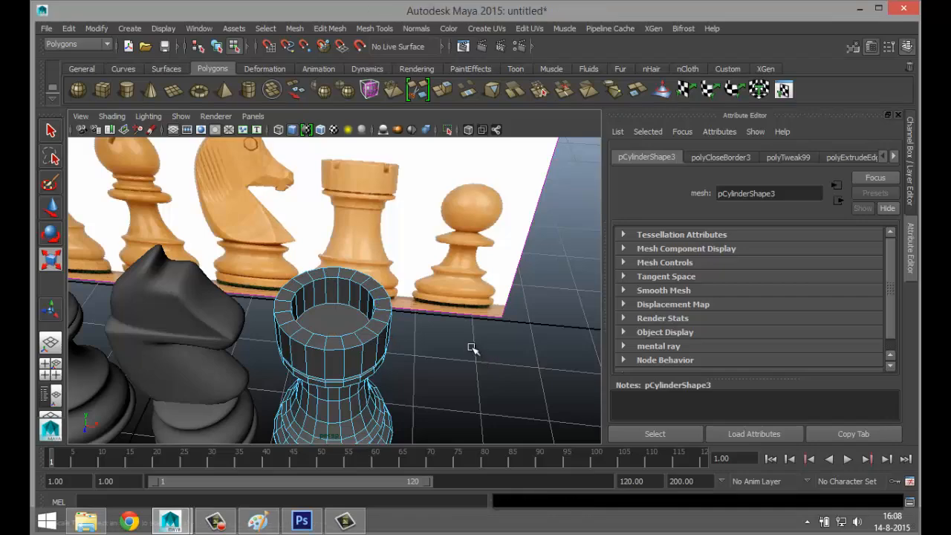
- Inspect the rook's hollow head in the perspective and top views
{"action": "scroll", "coordinate": [471, 348], "scroll_direction": "down", "scroll_amount": 3}
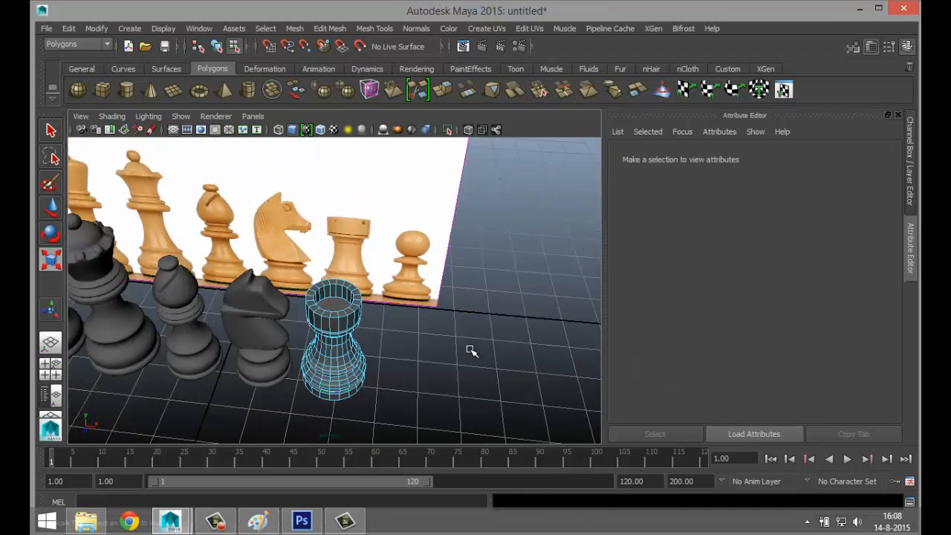
{"action": "scroll", "coordinate": [468, 350], "scroll_direction": "up", "scroll_amount": 3}
{"action": "left_click_drag", "start_coordinate": [454, 343], "coordinate": [425, 351], "text": "alt"}
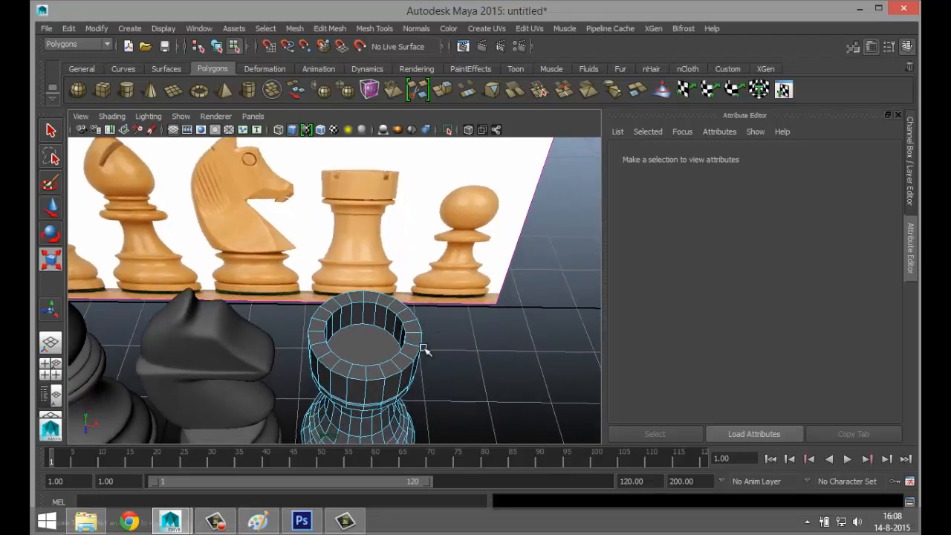
{"action": "left_click", "coordinate": [51, 369]}
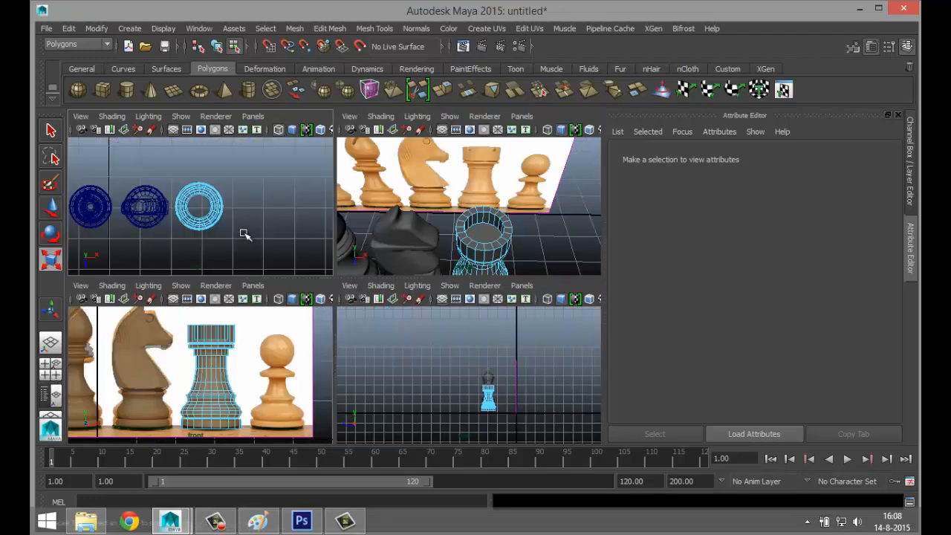
{"action": "key", "text": "space"}
{"action": "scroll", "coordinate": [365, 319], "scroll_direction": "up", "scroll_amount": 5}
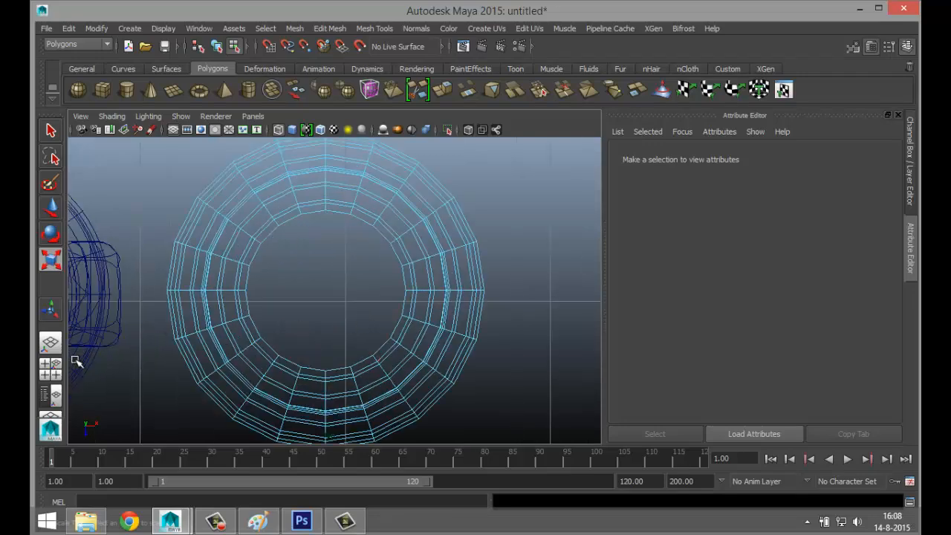
{"action": "key", "text": "space"}
{"action": "key", "text": "space"}
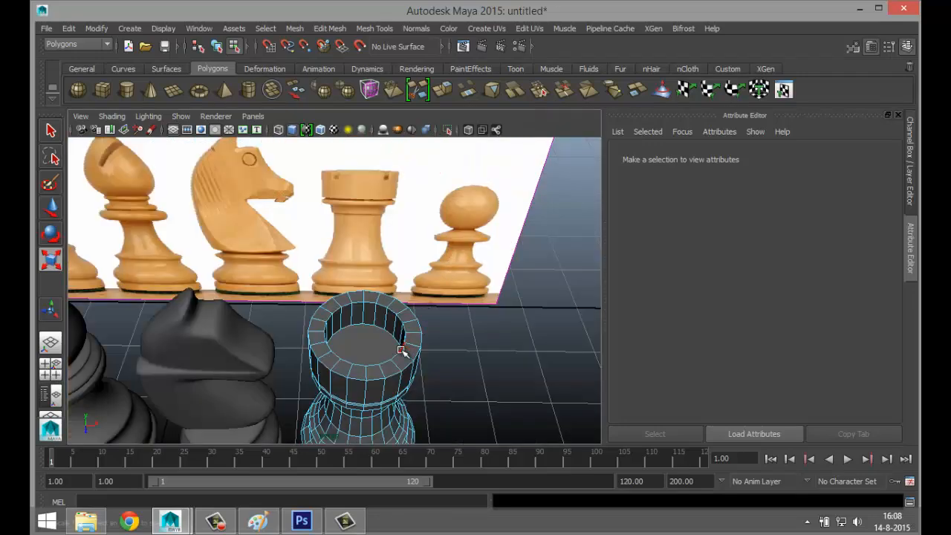
- Select four groups of faces around the rook's top rim, leaving gaps between them, and extrude them upward to form the battlements
{"action": "middle_click_drag", "start_coordinate": [407, 374], "coordinate": [406, 304], "text": "alt"}
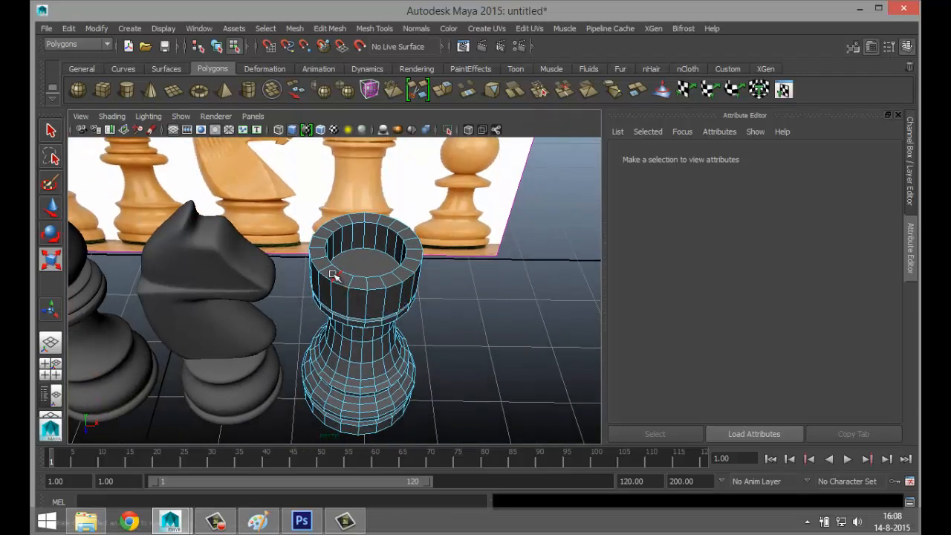
{"action": "right_click_drag", "start_coordinate": [332, 271], "coordinate": [325, 237]}
{"action": "left_click", "coordinate": [344, 279]}
{"action": "left_click", "coordinate": [371, 280], "text": "shift"}
{"action": "left_click", "coordinate": [393, 281], "text": "shift"}
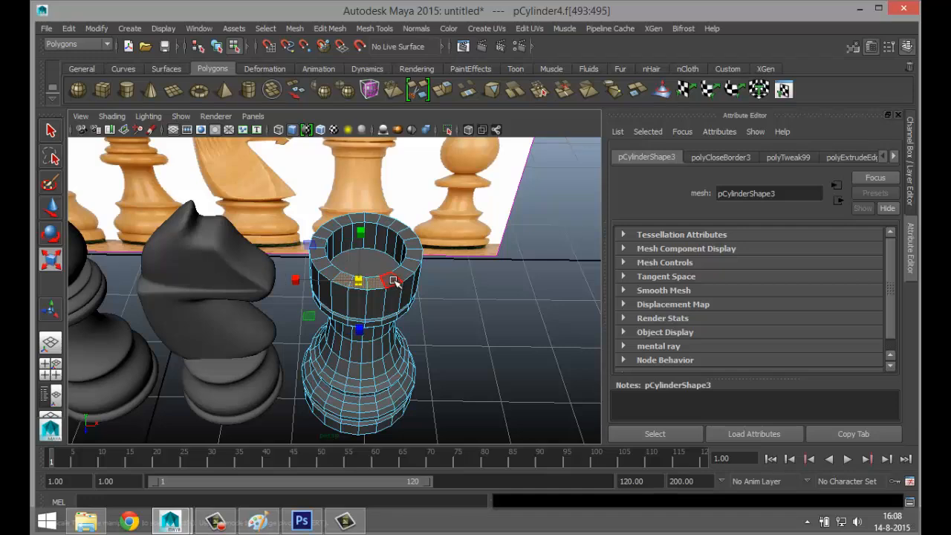
{"action": "left_click", "coordinate": [394, 281], "text": "shift"}
{"action": "left_click_drag", "start_coordinate": [467, 324], "coordinate": [466, 336], "text": "alt"}
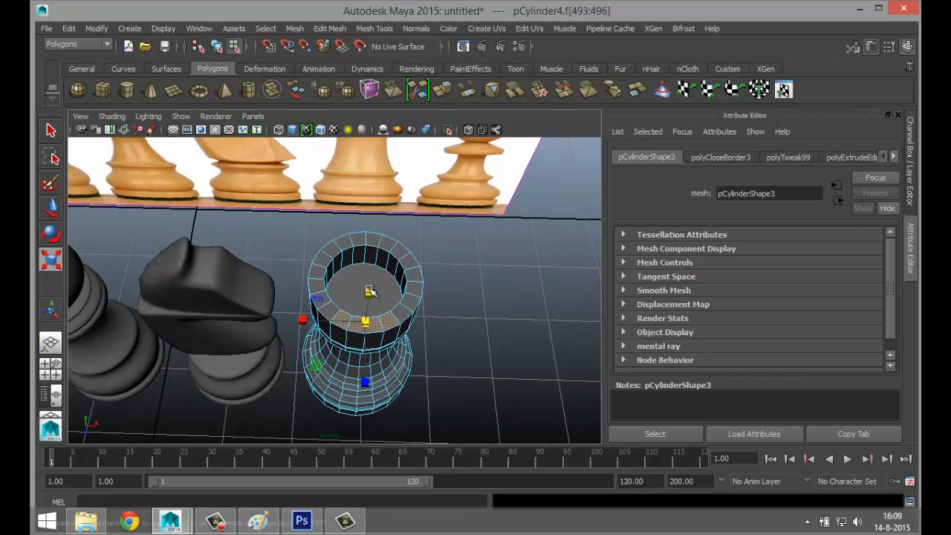
{"action": "left_click", "coordinate": [359, 240]}
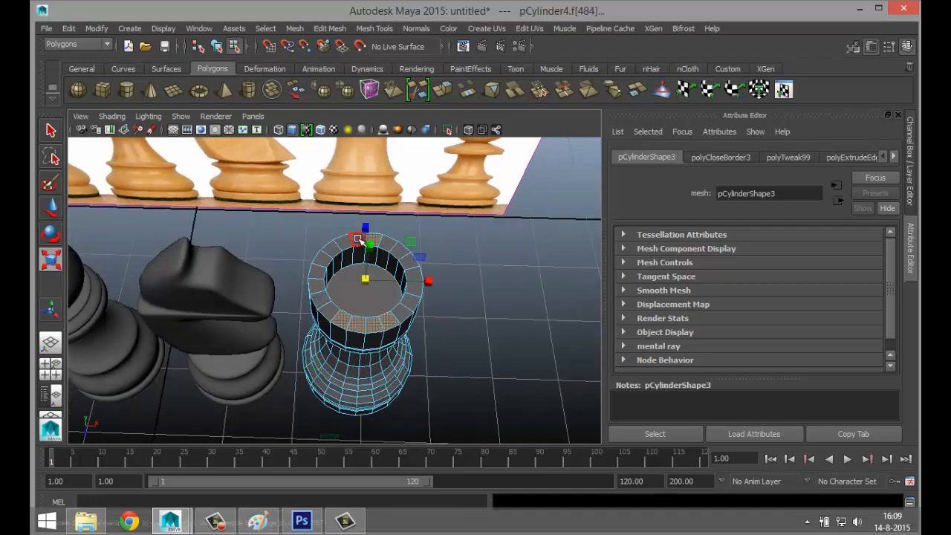
{"action": "left_click", "coordinate": [357, 239], "text": "shift"}
{"action": "left_click", "coordinate": [345, 243], "text": "shift"}
{"action": "left_click", "coordinate": [387, 242], "text": "shift"}
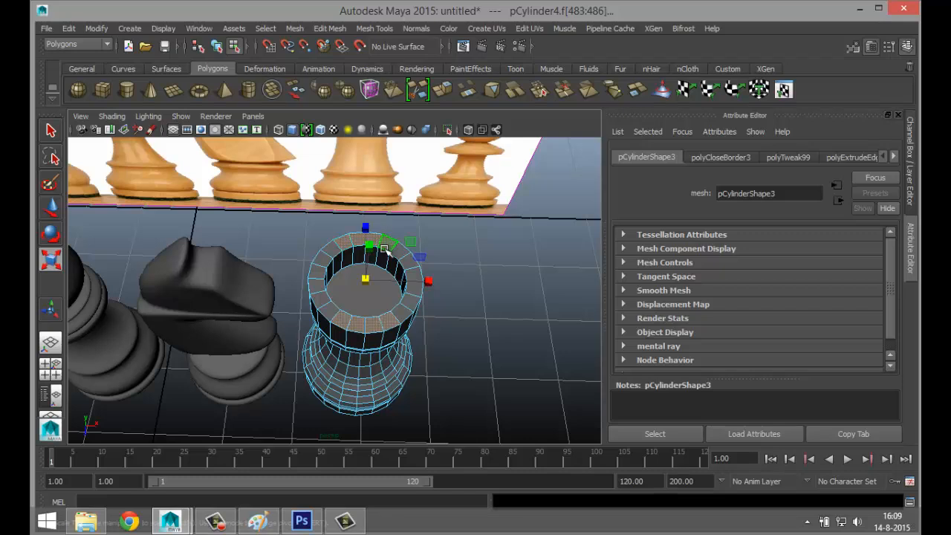
{"action": "left_click", "coordinate": [325, 258], "text": "shift"}
{"action": "left_click", "coordinate": [318, 273], "text": "shift"}
{"action": "left_click", "coordinate": [318, 287], "text": "shift"}
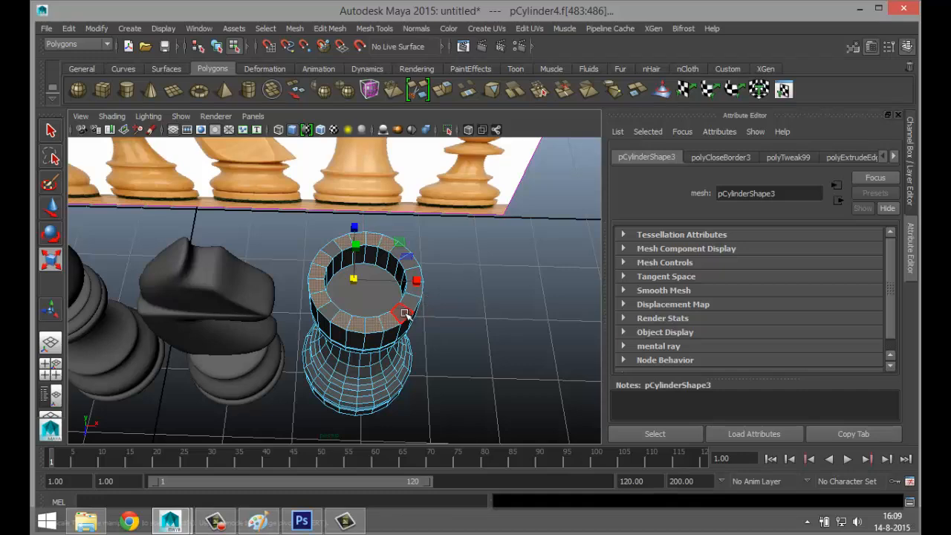
{"action": "left_click", "coordinate": [419, 291], "text": "shift"}
{"action": "left_click", "coordinate": [415, 286], "text": "shift"}
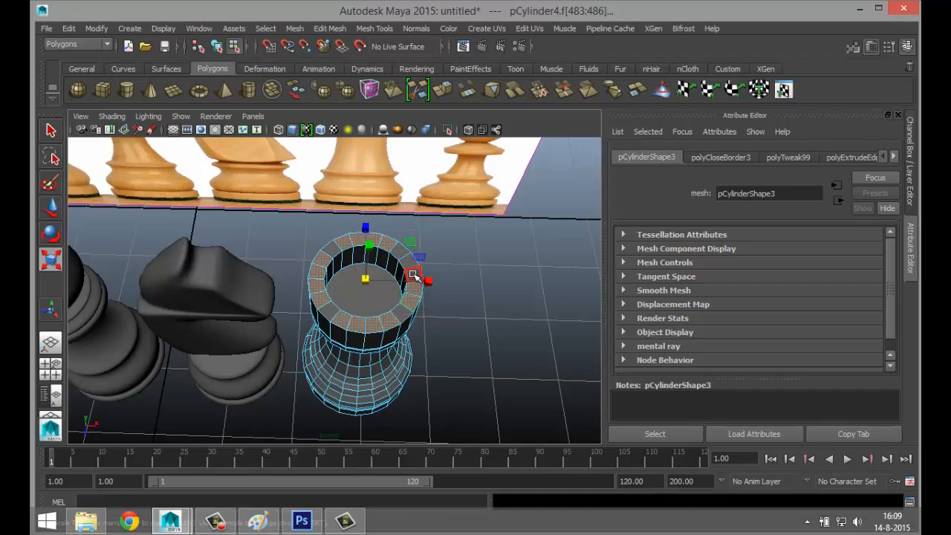
{"action": "left_click", "coordinate": [414, 275], "text": "shift"}
{"action": "left_click", "coordinate": [407, 261], "text": "shift"}
{"action": "left_click_drag", "start_coordinate": [479, 301], "coordinate": [494, 259], "text": "alt"}
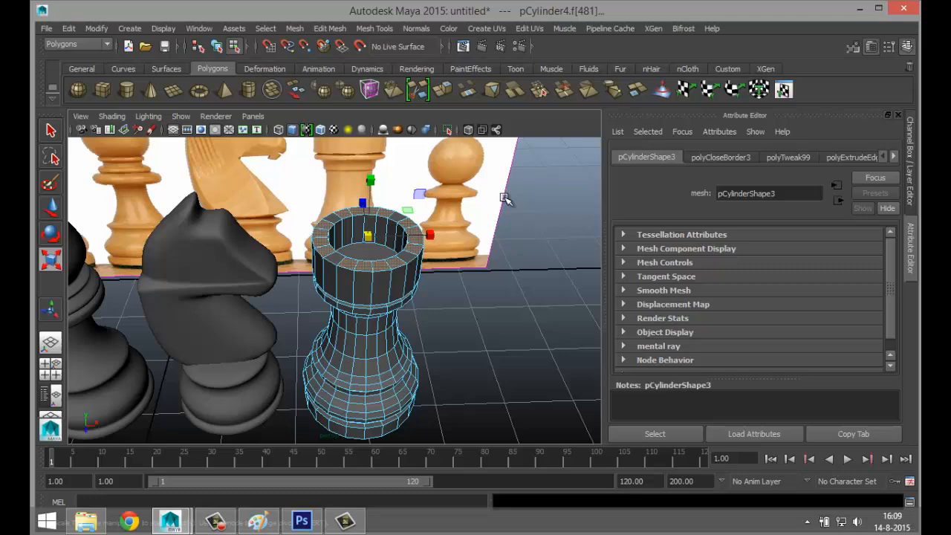
{"action": "left_click", "coordinate": [330, 29]}
{"action": "left_click", "coordinate": [373, 380]}
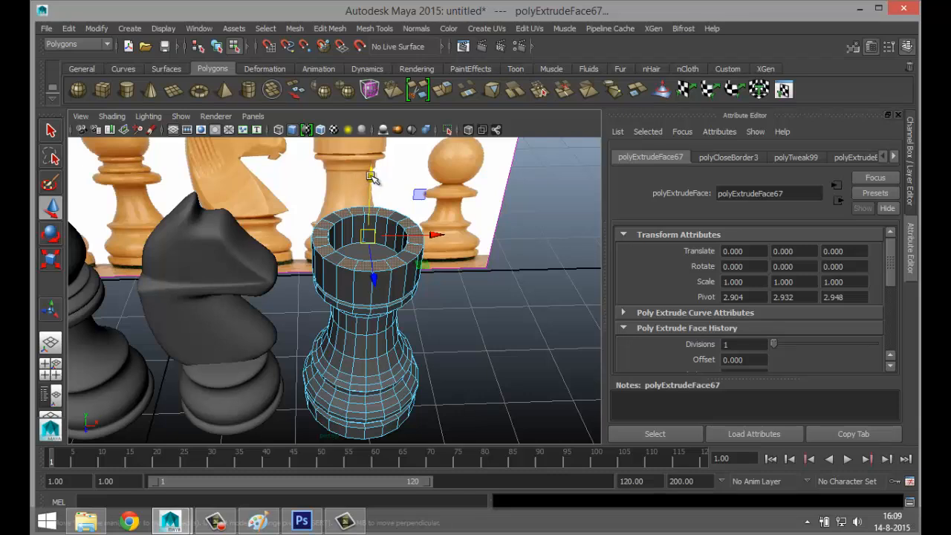
{"action": "left_click_drag", "start_coordinate": [366, 174], "coordinate": [375, 156]}
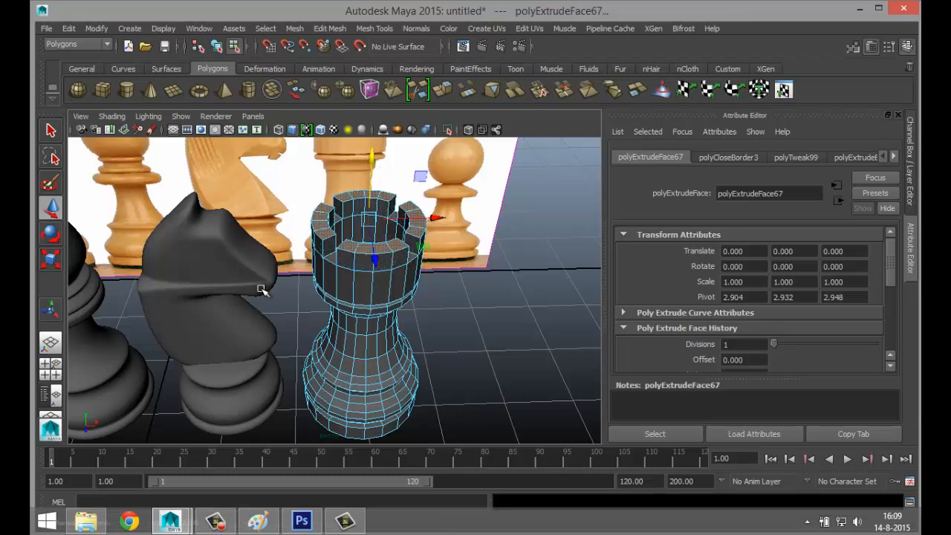
- Lower the battlements' top and bottom vertices together until the tower top aligns with the reference image
{"action": "left_click", "coordinate": [50, 368]}
{"action": "key", "text": "space"}
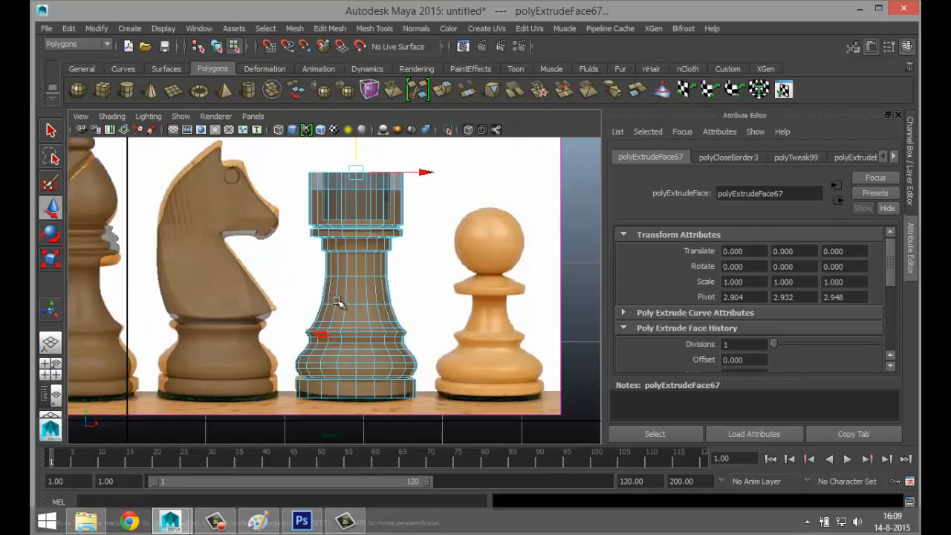
{"action": "right_click_drag", "start_coordinate": [369, 196], "coordinate": [333, 197]}
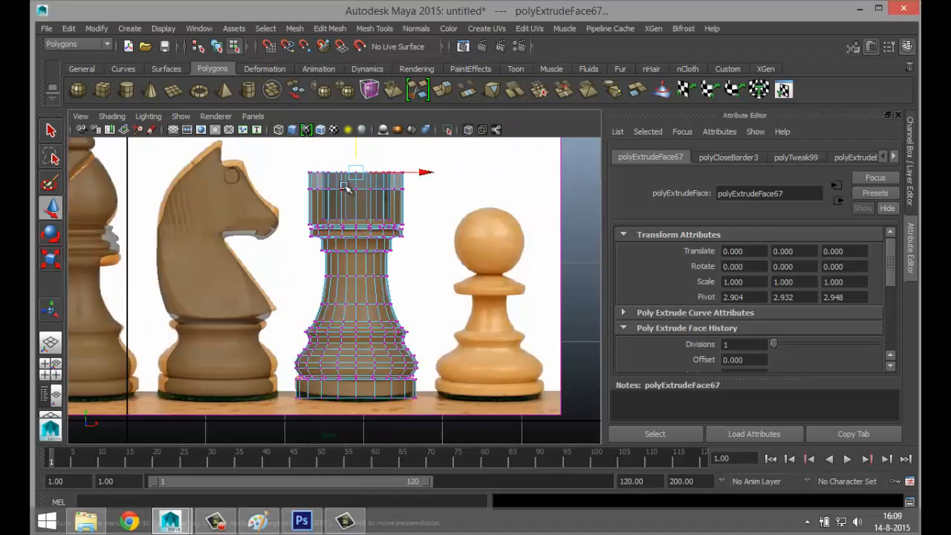
{"action": "left_click_drag", "start_coordinate": [446, 206], "coordinate": [447, 210]}
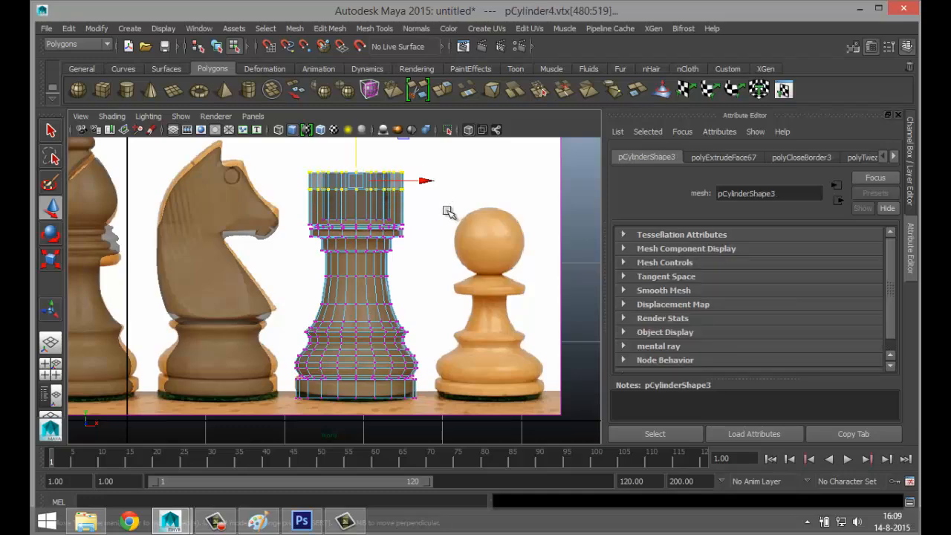
{"action": "left_click_drag", "start_coordinate": [355, 152], "coordinate": [356, 171]}
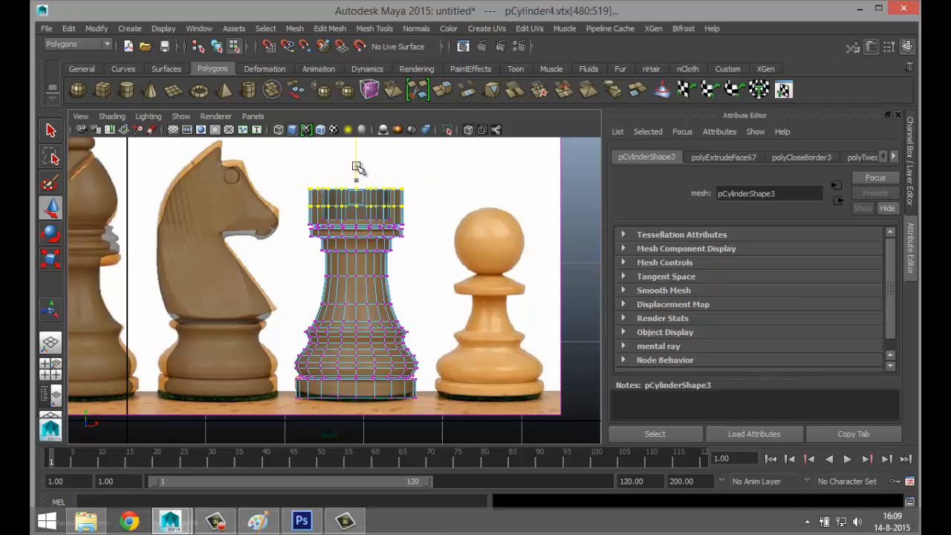
- Return the rook to object mode, deselect it, and inspect its finished battlements in the perspective view
{"action": "left_click", "coordinate": [51, 364]}
{"action": "key", "text": "space"}
{"action": "left_click", "coordinate": [518, 341]}
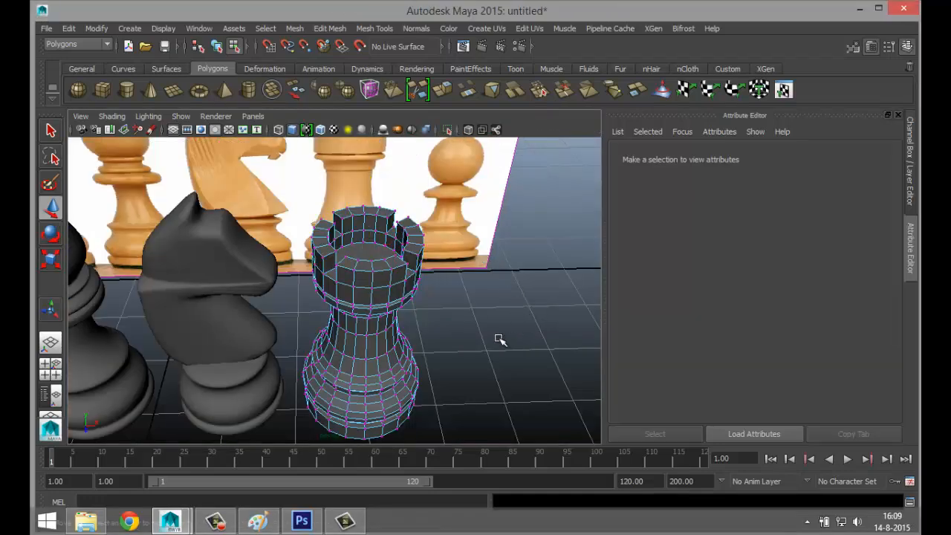
{"action": "scroll", "coordinate": [496, 339], "scroll_direction": "down", "scroll_amount": 5}
{"action": "scroll", "coordinate": [487, 342], "scroll_direction": "up", "scroll_amount": 5}
{"action": "left_click_drag", "start_coordinate": [489, 345], "coordinate": [409, 344], "text": "alt"}
{"action": "right_click_drag", "start_coordinate": [334, 215], "coordinate": [390, 187]}
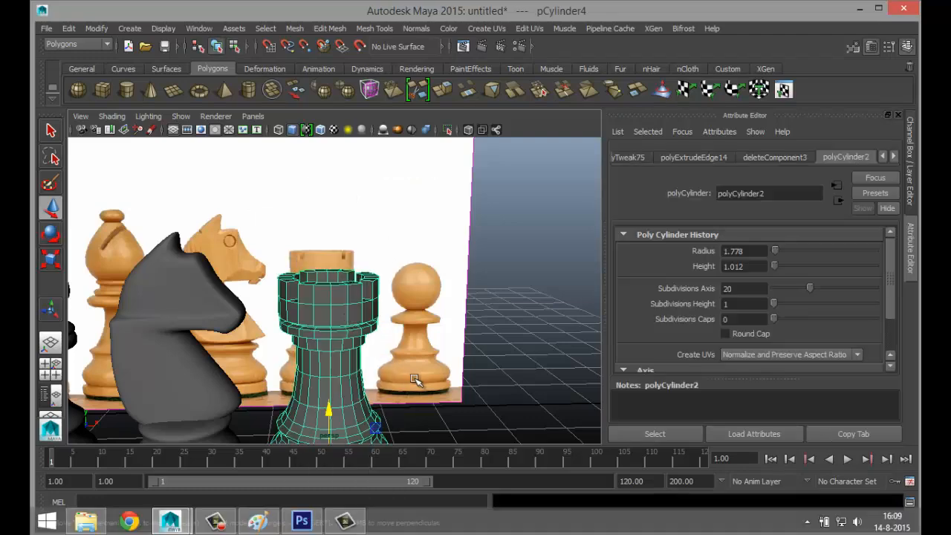
{"action": "left_click", "coordinate": [511, 383]}
{"action": "scroll", "coordinate": [439, 350], "scroll_direction": "down", "scroll_amount": 2}
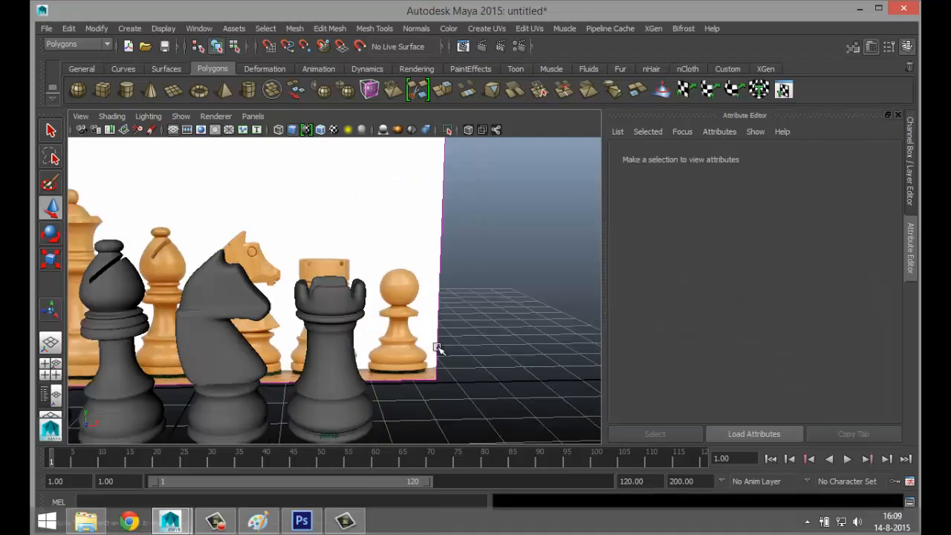
{"action": "left_click_drag", "start_coordinate": [438, 350], "coordinate": [382, 344], "text": "alt"}
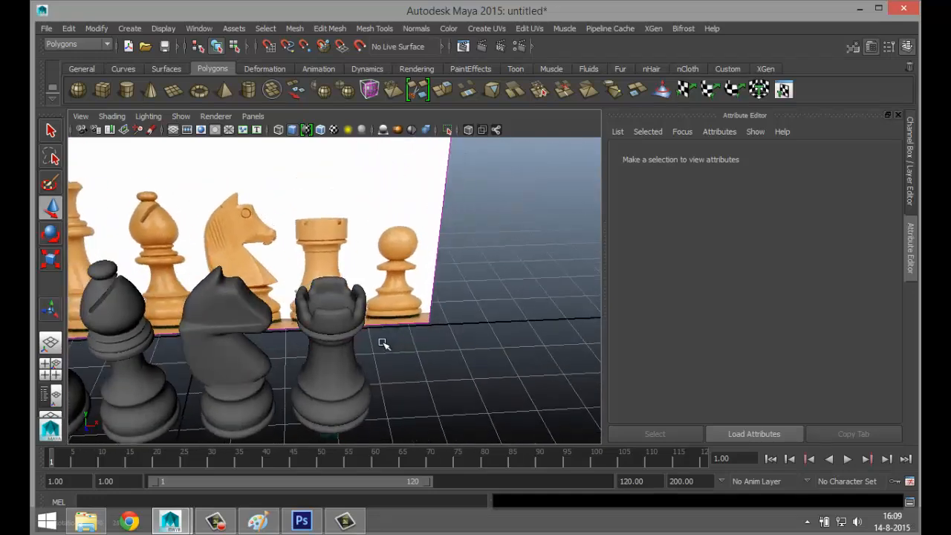
- Insert an edge loop around the rook's head just below the gaps between the battlements, keeping equal distance from the edge
{"action": "left_click", "coordinate": [344, 317]}
{"action": "scroll", "coordinate": [430, 394], "scroll_direction": "up", "scroll_amount": 4}
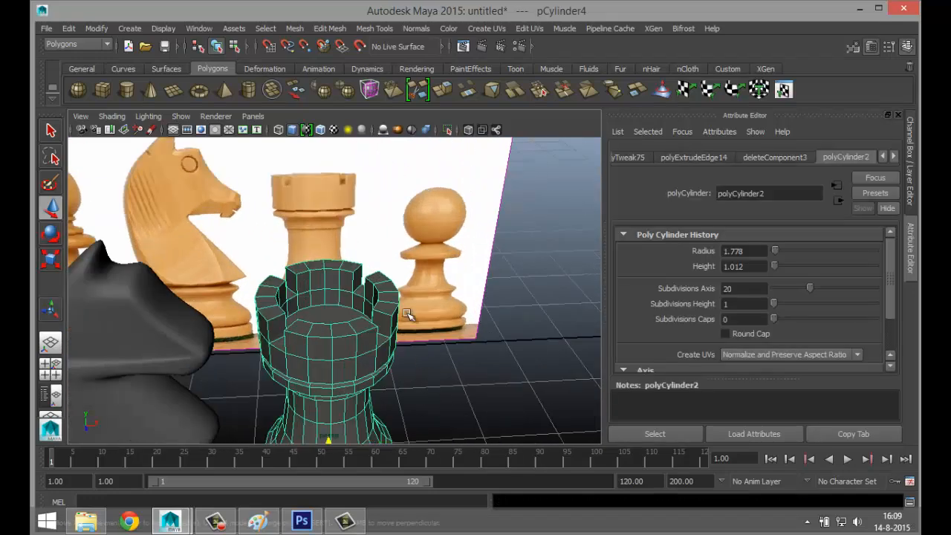
{"action": "left_click", "coordinate": [338, 29]}
{"action": "mouse_move", "coordinate": [368, 29]}
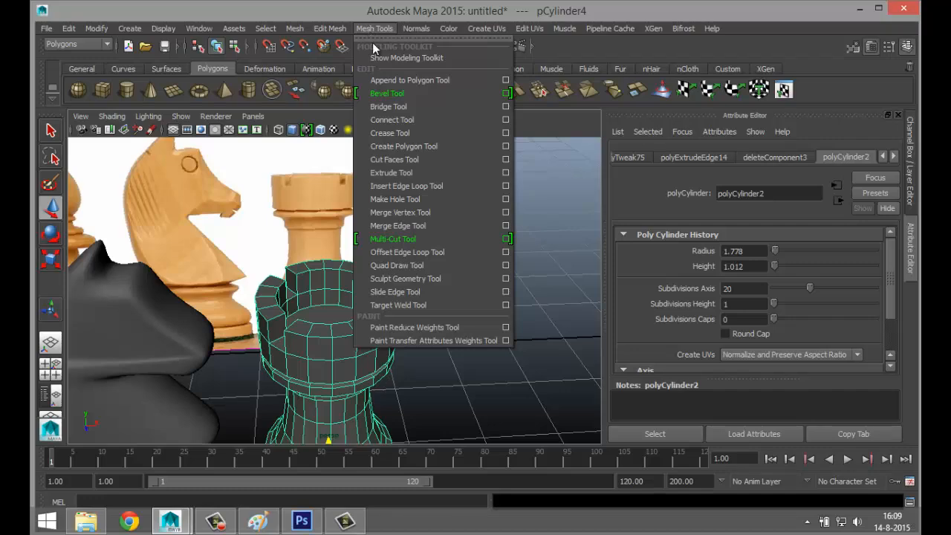
{"action": "left_click", "coordinate": [505, 186]}
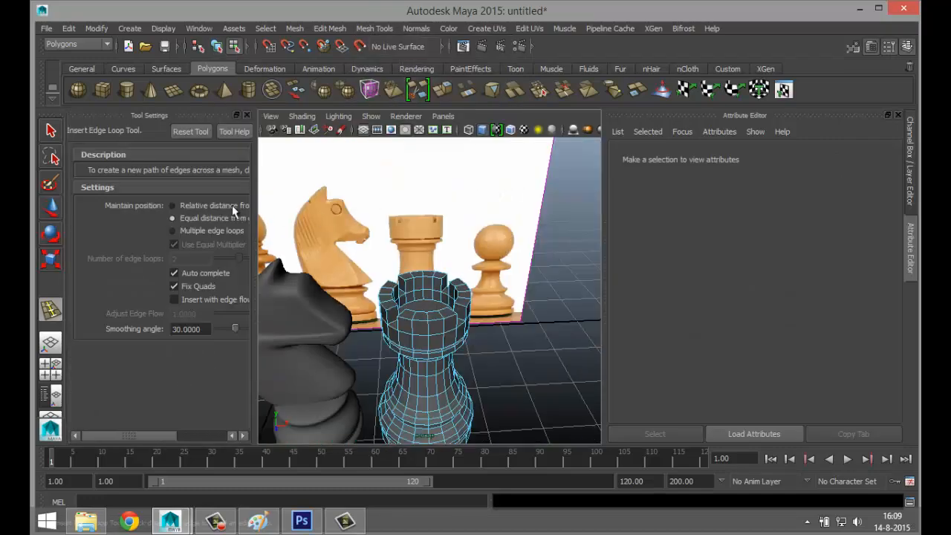
{"action": "scroll", "coordinate": [373, 324], "scroll_direction": "up", "scroll_amount": 5}
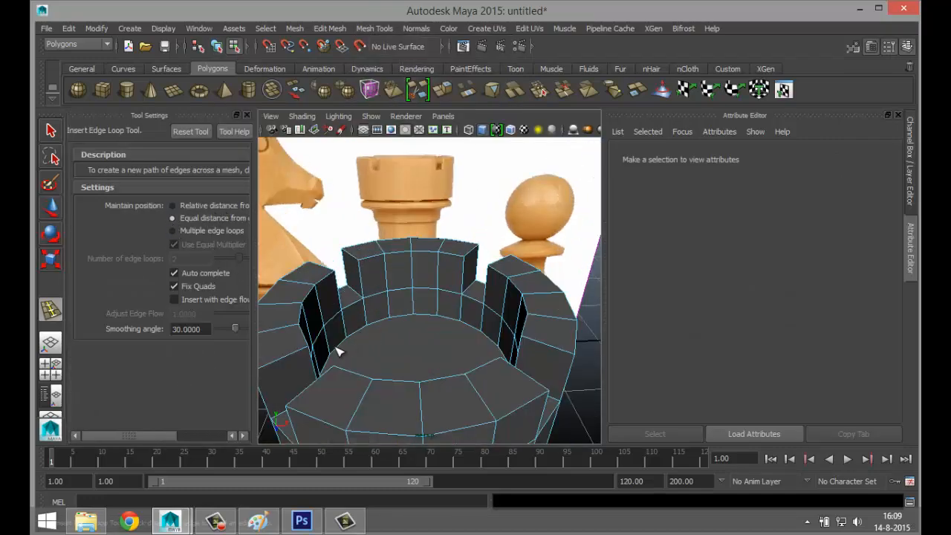
{"action": "middle_click_drag", "start_coordinate": [333, 335], "coordinate": [332, 242], "text": "alt"}
{"action": "left_click_drag", "start_coordinate": [339, 355], "coordinate": [374, 359], "text": "alt"}
{"action": "left_click_drag", "start_coordinate": [437, 332], "coordinate": [438, 320]}
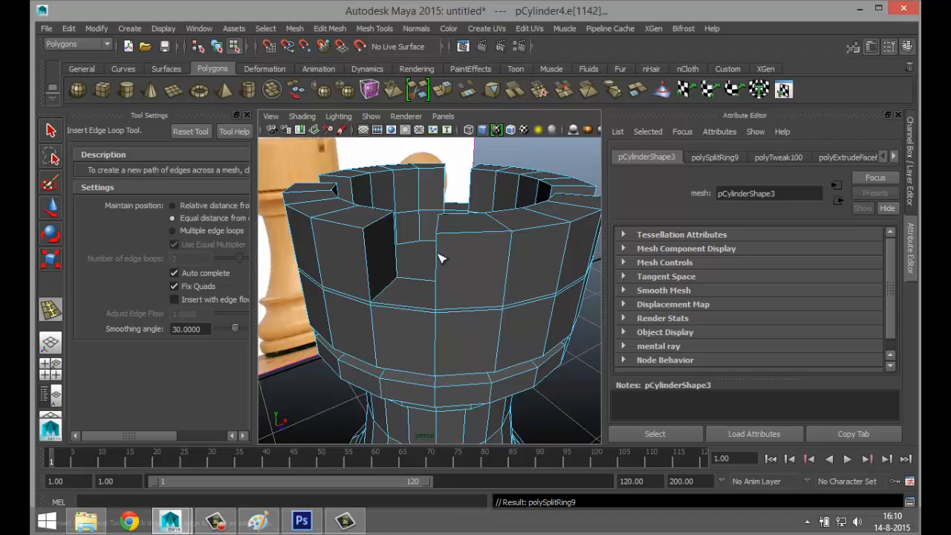
- Insert edge loops just below the upper outer edges of the rook's four battlements
{"action": "left_click_drag", "start_coordinate": [439, 258], "coordinate": [442, 244]}
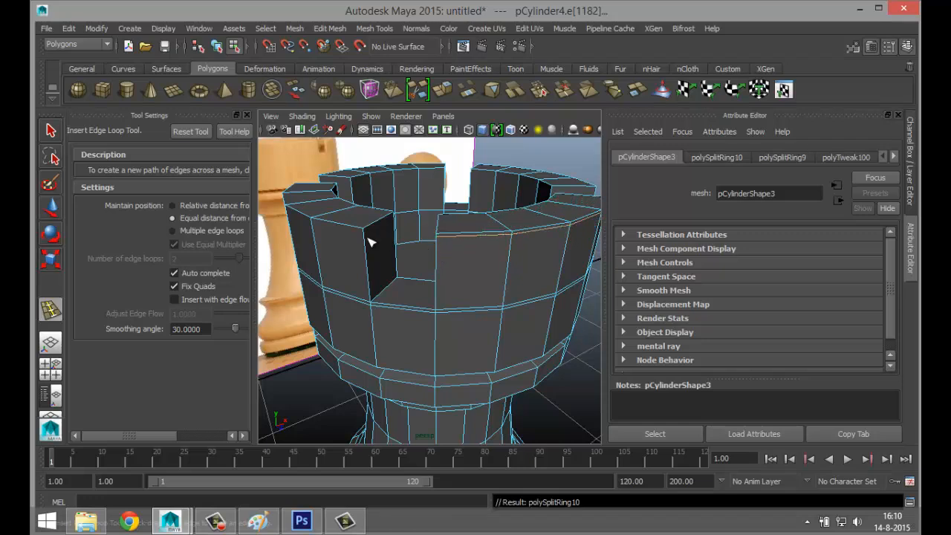
{"action": "left_click", "coordinate": [368, 236]}
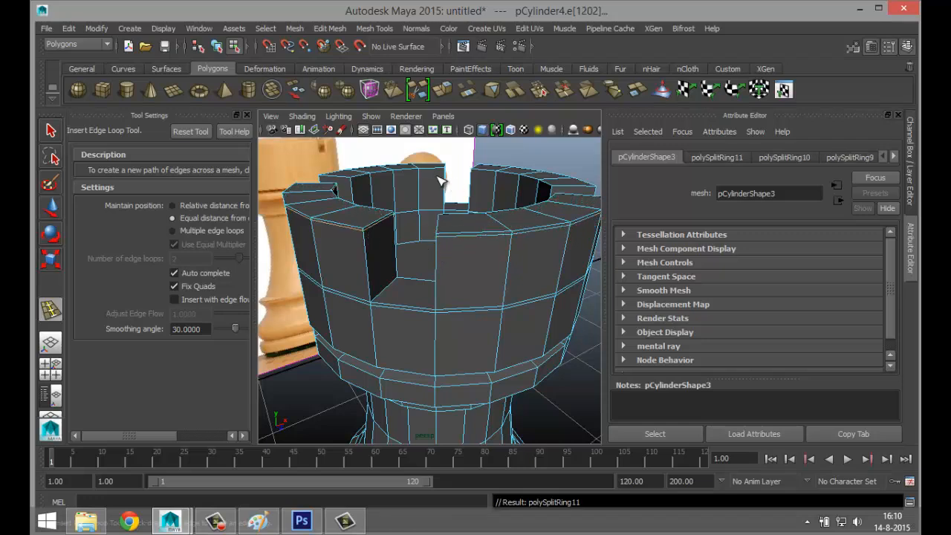
{"action": "left_click_drag", "start_coordinate": [448, 183], "coordinate": [472, 174]}
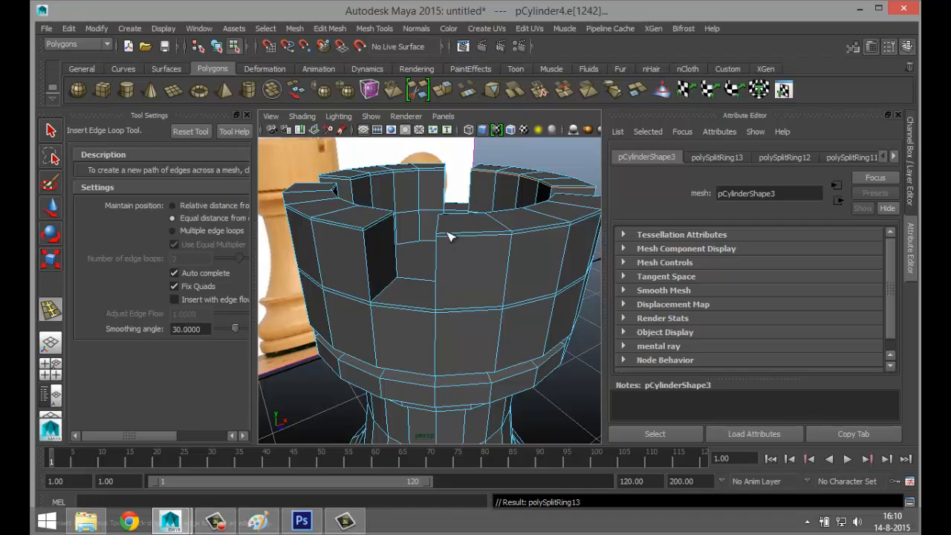
- Insert vertical edge loops close to both side edges of each battlement, working all the way around the rook's head
{"action": "left_click_drag", "start_coordinate": [454, 236], "coordinate": [440, 233]}
{"action": "left_click_drag", "start_coordinate": [356, 280], "coordinate": [416, 269], "text": "alt"}
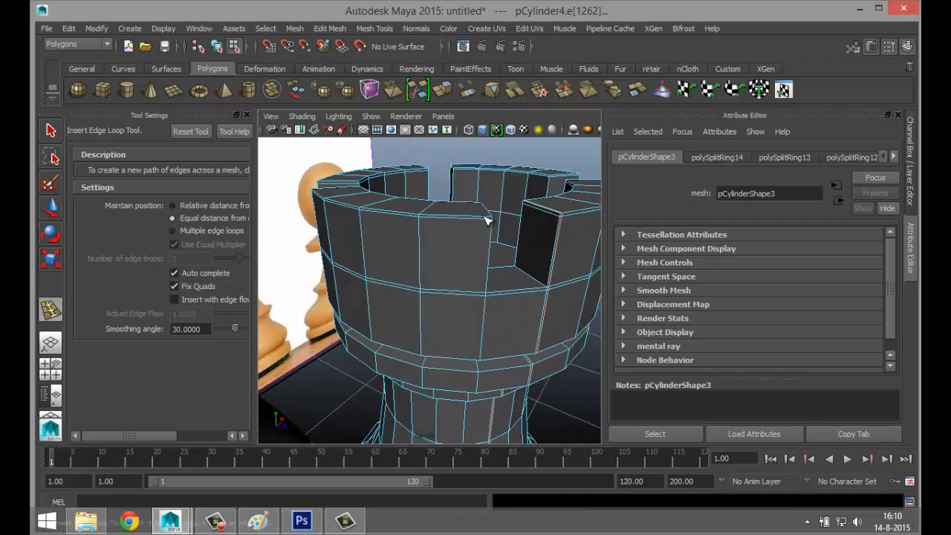
{"action": "left_click_drag", "start_coordinate": [486, 220], "coordinate": [492, 223]}
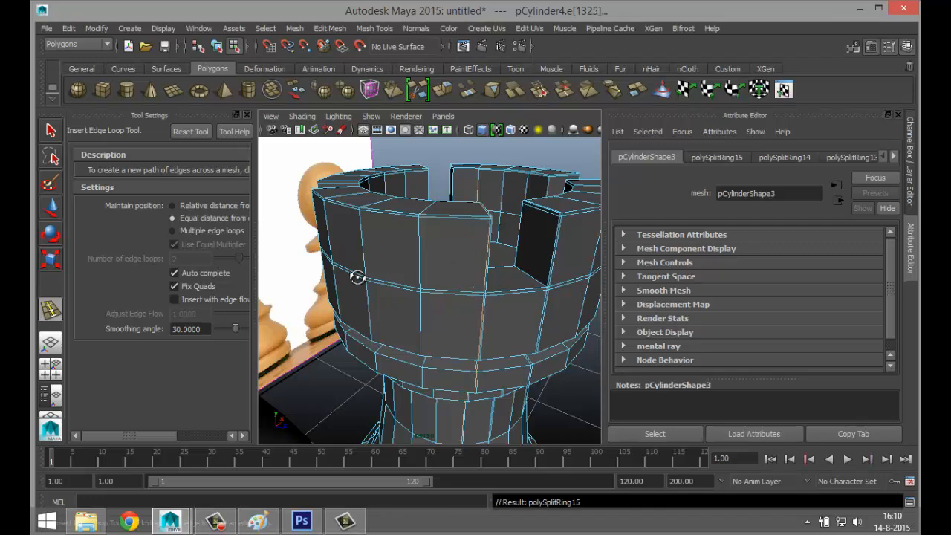
{"action": "left_click_drag", "start_coordinate": [357, 276], "coordinate": [491, 231], "text": "alt"}
{"action": "left_click_drag", "start_coordinate": [428, 224], "coordinate": [350, 216]}
{"action": "left_click_drag", "start_coordinate": [350, 217], "coordinate": [393, 272], "text": "alt"}
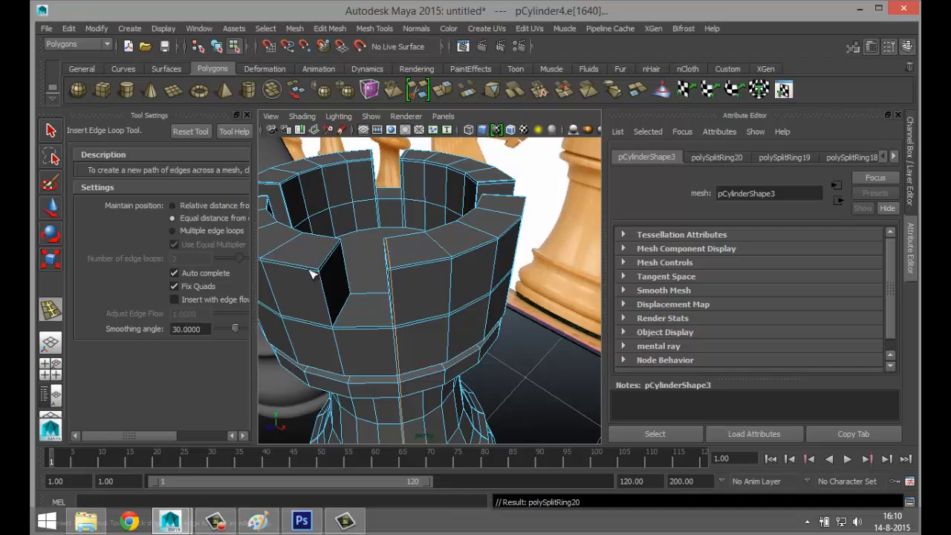
{"action": "left_click_drag", "start_coordinate": [312, 274], "coordinate": [318, 275]}
{"action": "left_click_drag", "start_coordinate": [309, 308], "coordinate": [385, 313], "text": "alt"}
- Return the rook to object mode, turn on its smooth mesh preview, and deselect it
{"action": "key", "text": "q"}
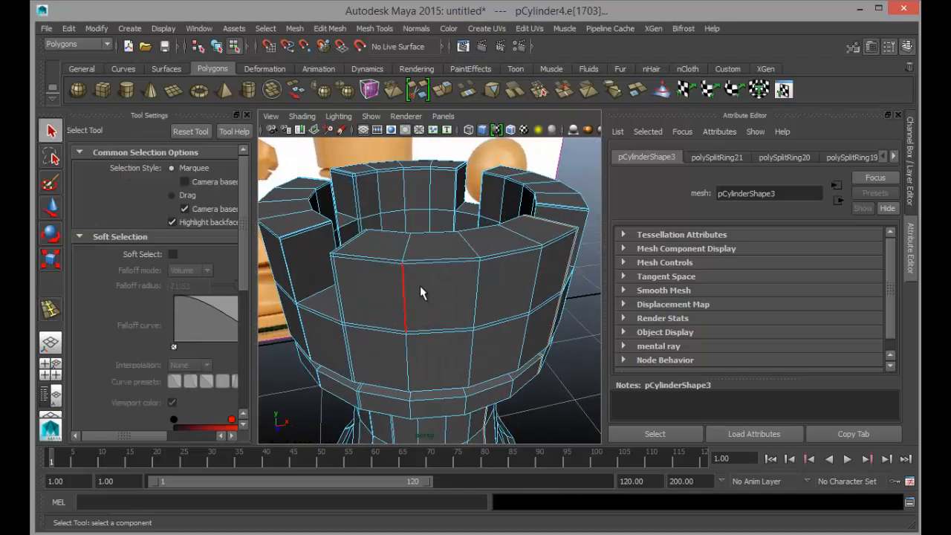
{"action": "right_click_drag", "start_coordinate": [421, 204], "coordinate": [480, 193]}
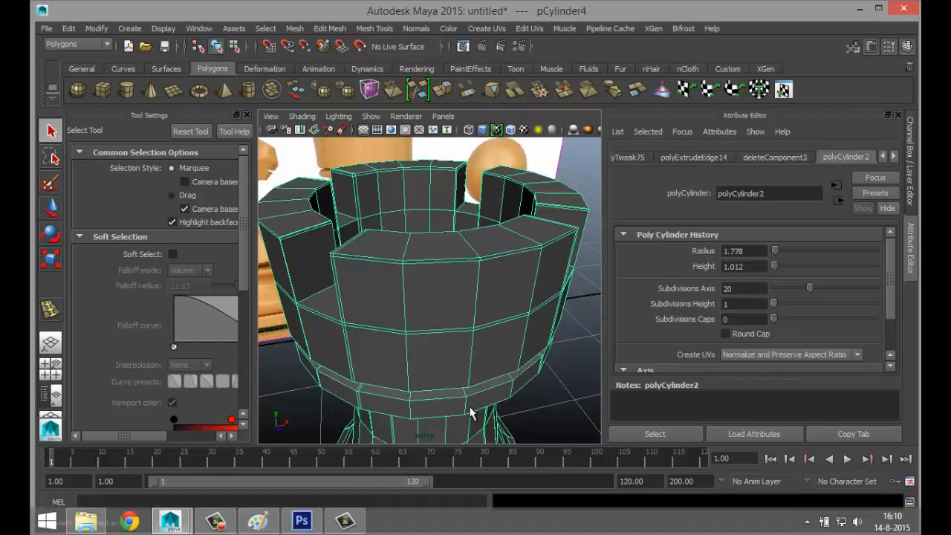
{"action": "key", "text": "3"}
{"action": "scroll", "coordinate": [505, 378], "scroll_direction": "down", "scroll_amount": 5}
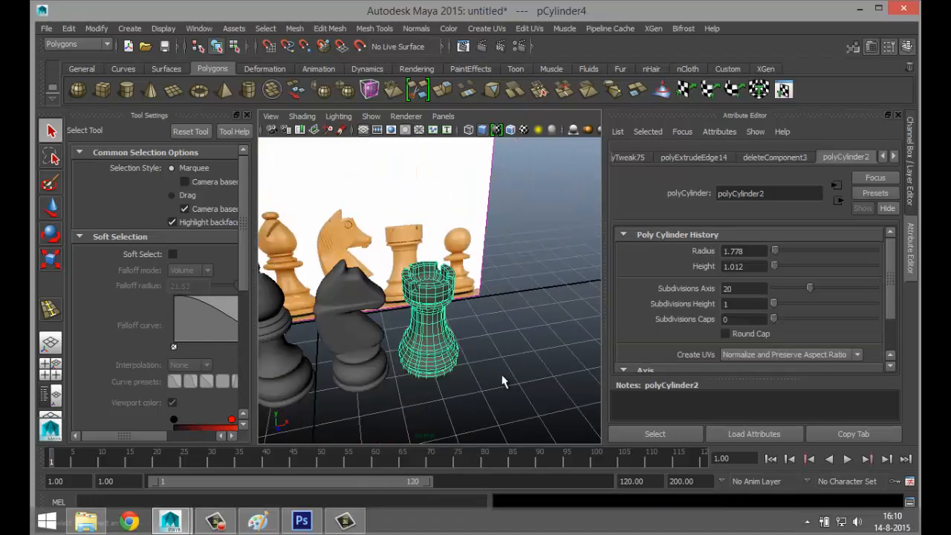
{"action": "left_click", "coordinate": [503, 394]}
{"action": "left_click_drag", "start_coordinate": [497, 406], "coordinate": [446, 386], "text": "alt"}
{"action": "scroll", "coordinate": [465, 366], "scroll_direction": "up", "scroll_amount": 4}
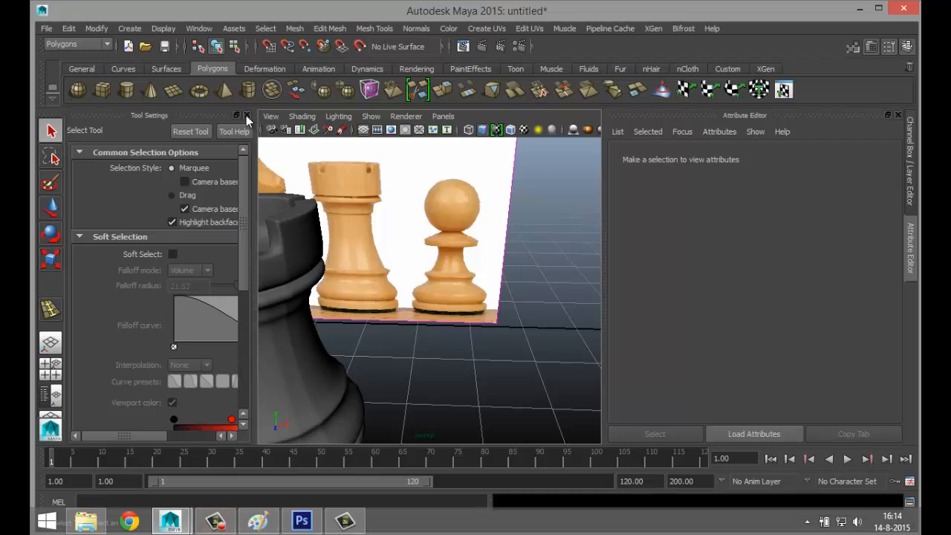
- Close the tool settings and switch from the perspective view to the front view of the reference image
{"action": "left_click", "coordinate": [247, 116]}
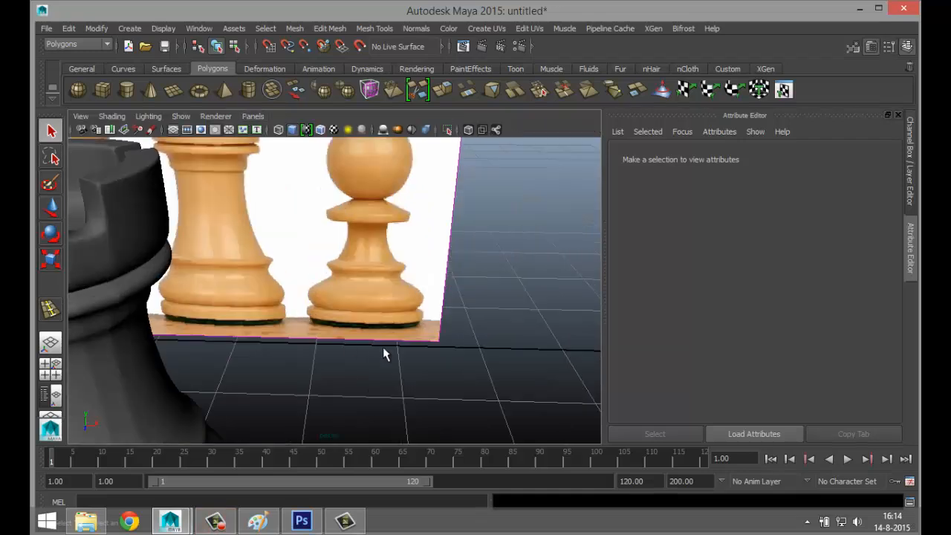
{"action": "left_click_drag", "start_coordinate": [384, 354], "coordinate": [383, 336], "text": "alt"}
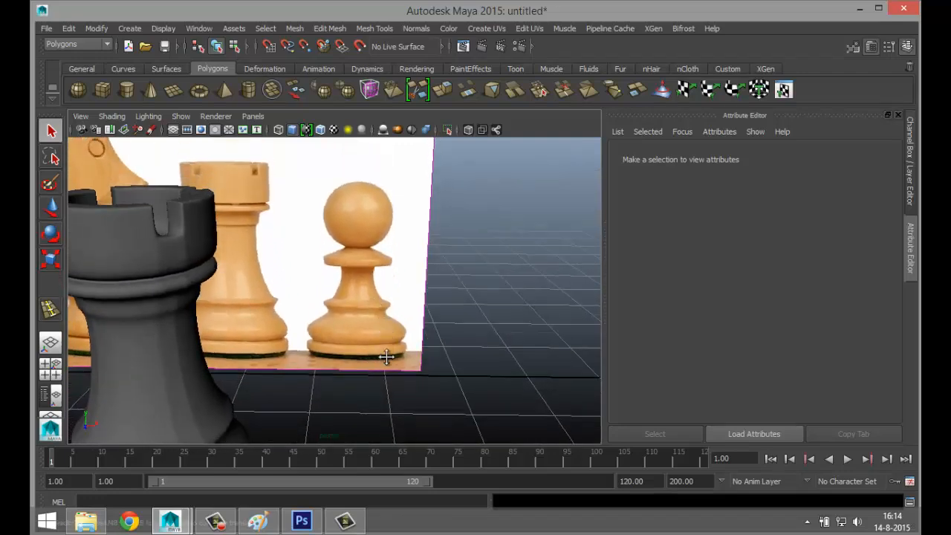
{"action": "middle_click_drag", "start_coordinate": [385, 358], "coordinate": [405, 405], "text": "alt"}
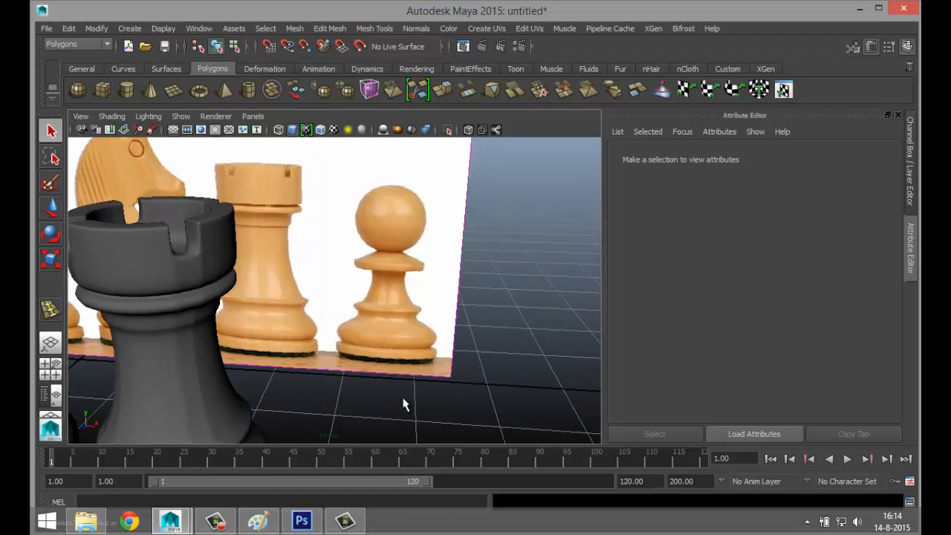
{"action": "left_click", "coordinate": [50, 364]}
{"action": "key", "text": "space"}
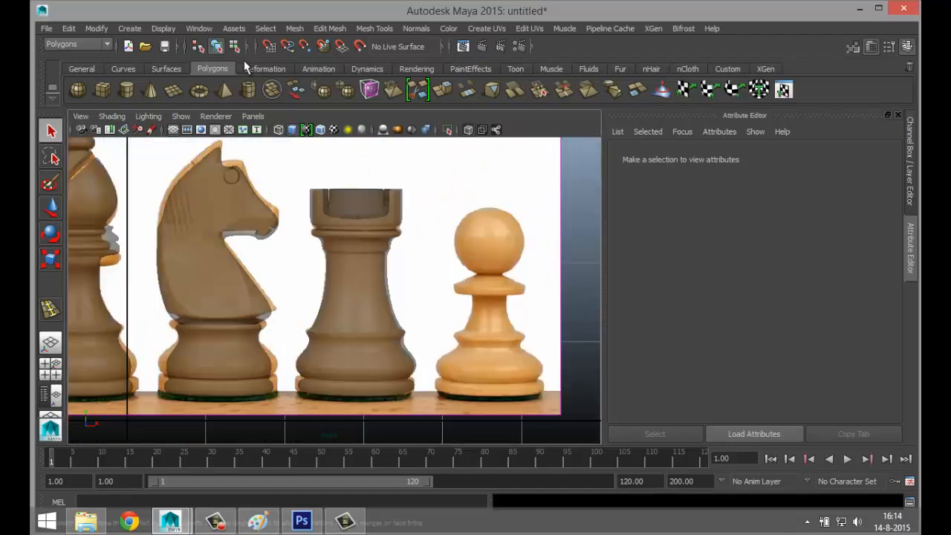
- Start a CV curve at the pawn's top centre and trace the left outline of its round head down to the collar
{"action": "left_click", "coordinate": [130, 30]}
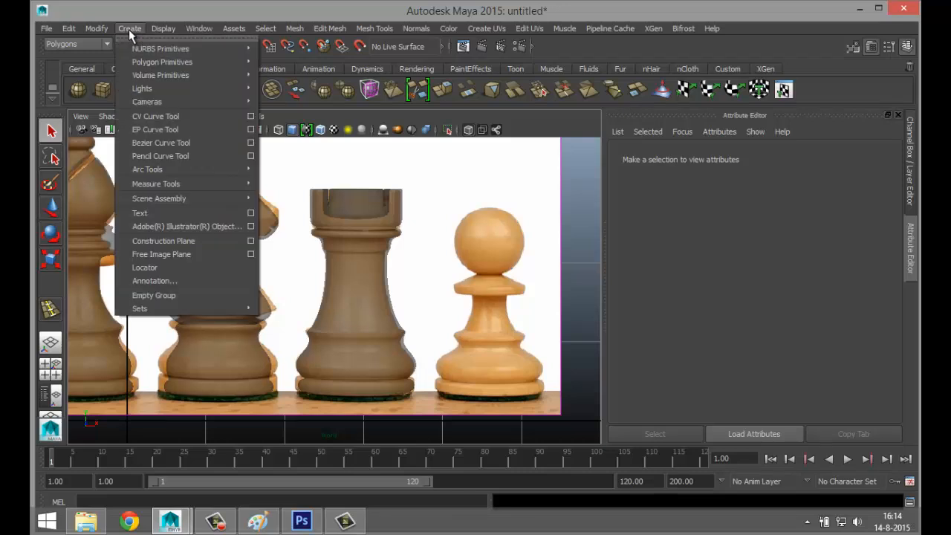
{"action": "left_click", "coordinate": [156, 128]}
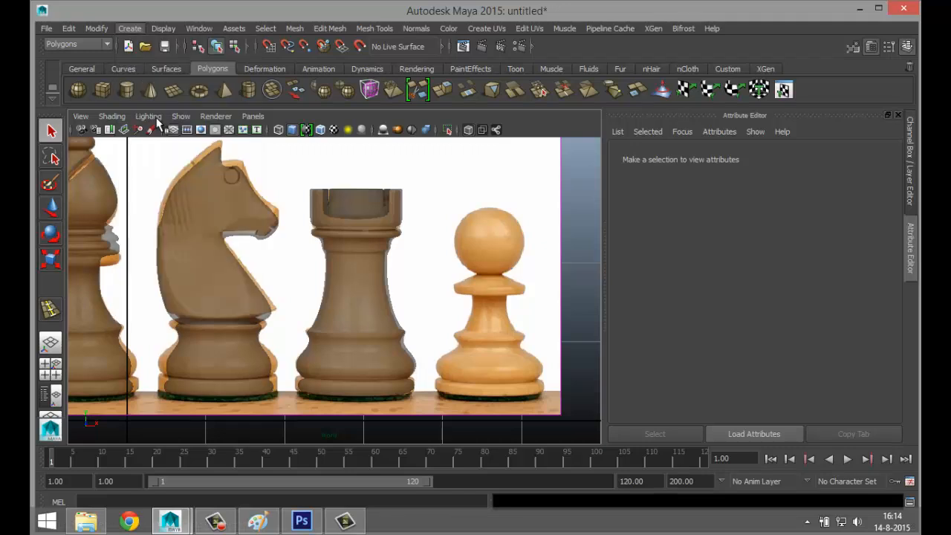
{"action": "scroll", "coordinate": [398, 222], "scroll_direction": "up", "scroll_amount": 2}
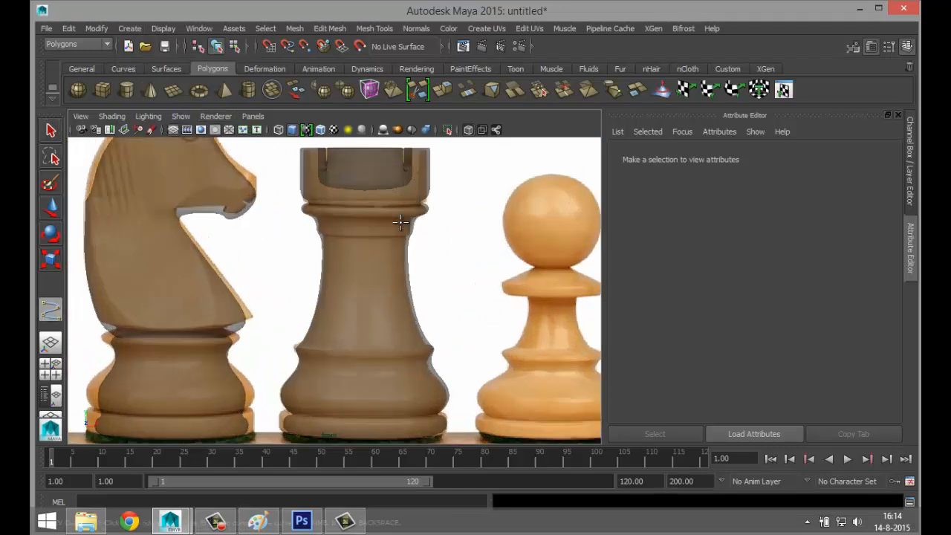
{"action": "middle_click_drag", "start_coordinate": [398, 222], "coordinate": [262, 192], "text": "alt"}
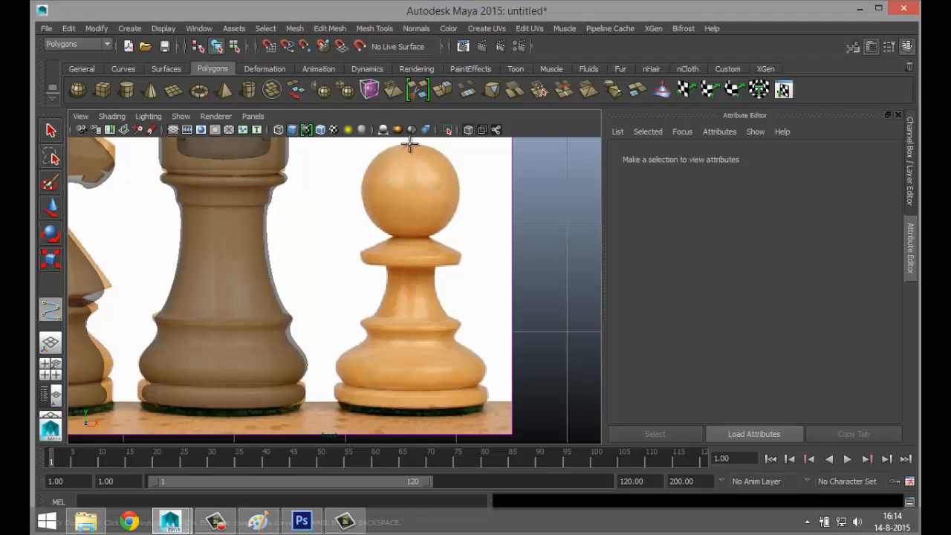
{"action": "left_click", "coordinate": [408, 144]}
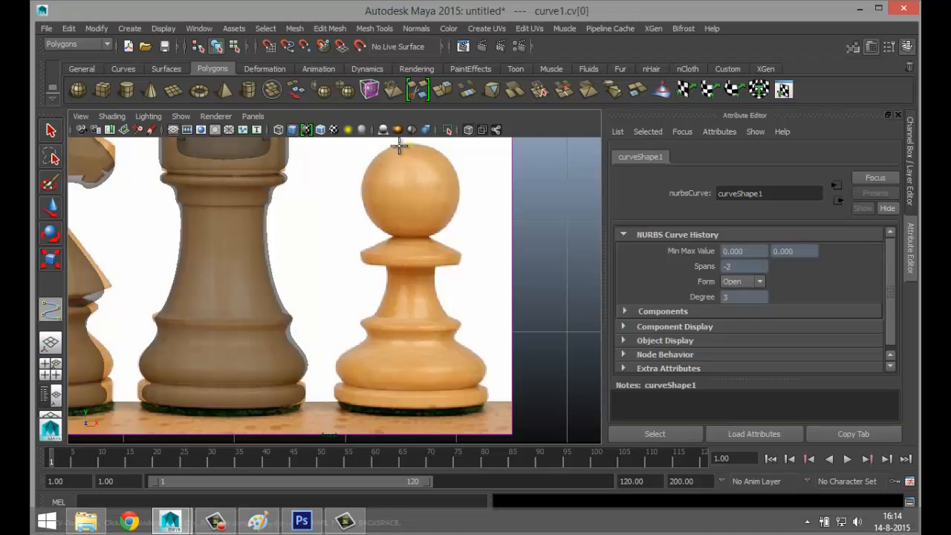
{"action": "left_click", "coordinate": [387, 149]}
{"action": "left_click", "coordinate": [379, 153]}
{"action": "left_click", "coordinate": [374, 160]}
{"action": "left_click", "coordinate": [370, 165]}
{"action": "left_click", "coordinate": [365, 175]}
{"action": "left_click", "coordinate": [362, 186]}
{"action": "left_click", "coordinate": [365, 212]}
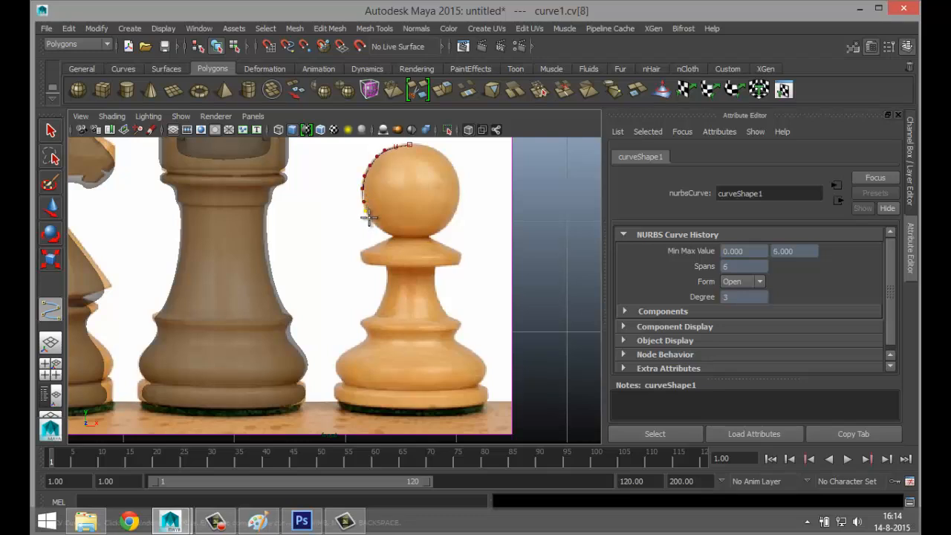
{"action": "left_click", "coordinate": [368, 217]}
{"action": "left_click", "coordinate": [373, 222]}
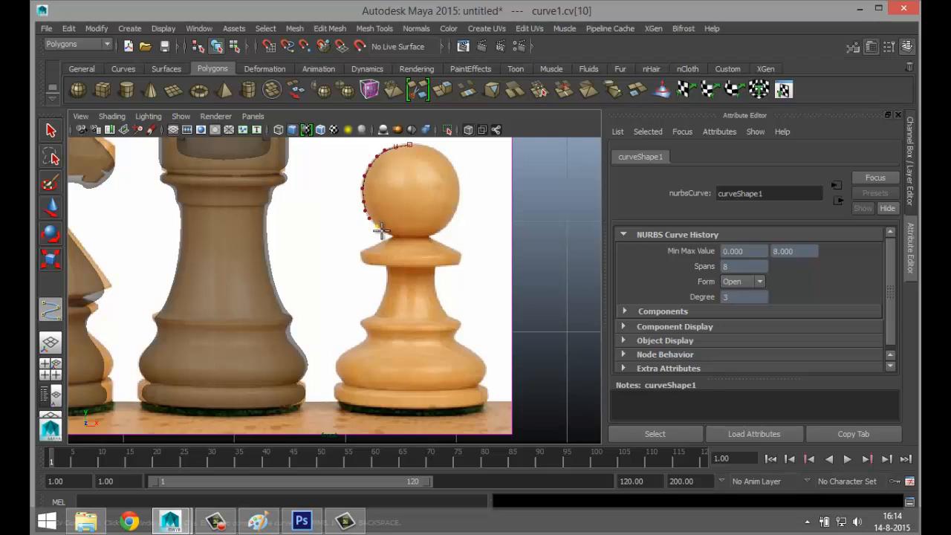
{"action": "left_click", "coordinate": [390, 237]}
{"action": "left_click", "coordinate": [391, 238]}
{"action": "left_click", "coordinate": [390, 238]}
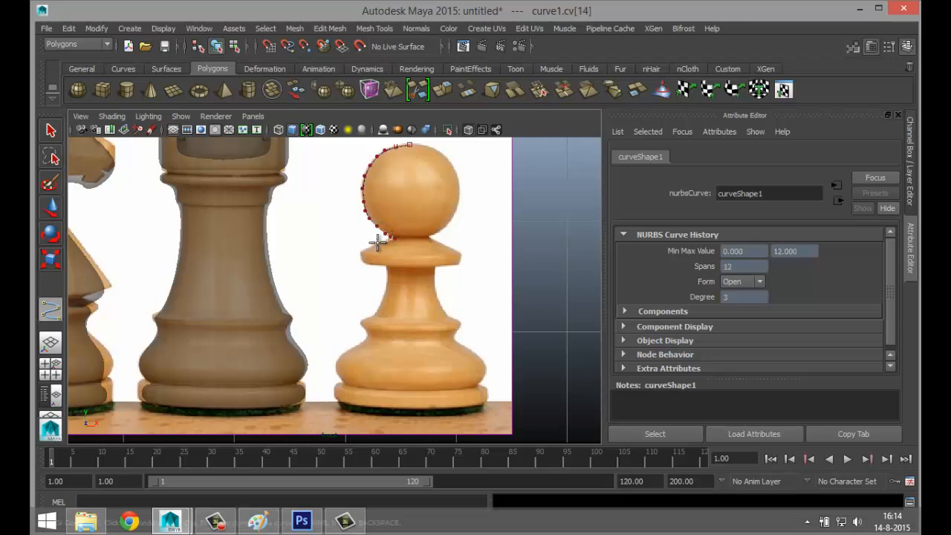
- Continue the curve around the left edge of the pawn's collar and back in to the top of the neck
{"action": "left_click", "coordinate": [371, 248]}
{"action": "left_click", "coordinate": [361, 251]}
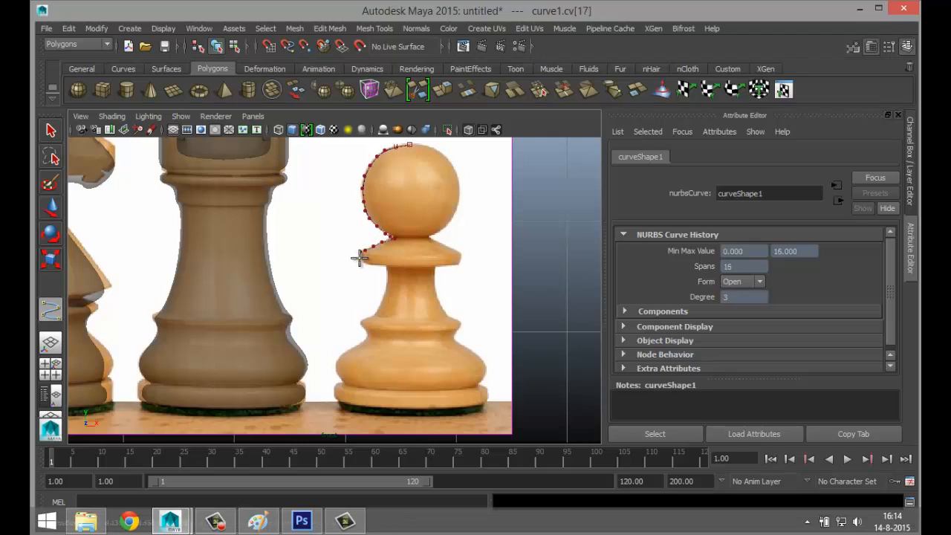
{"action": "left_click", "coordinate": [360, 260]}
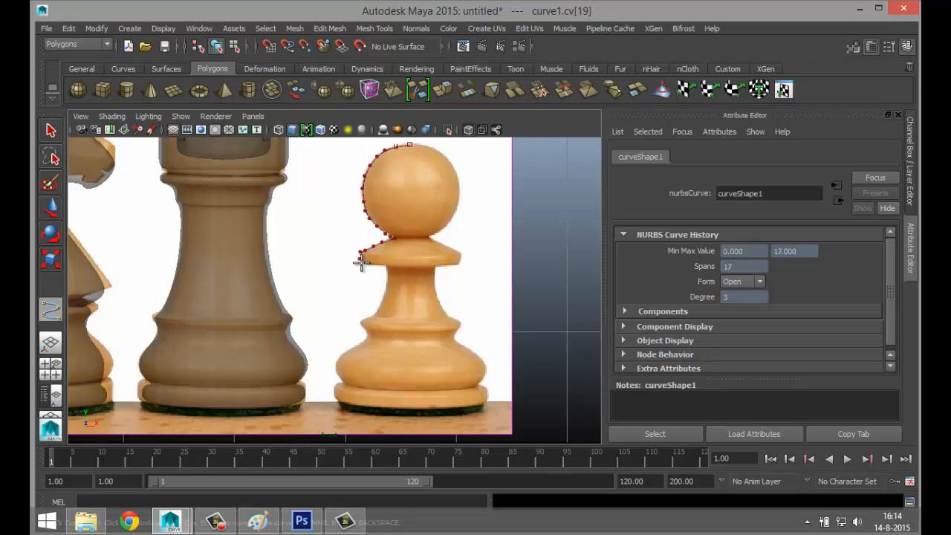
{"action": "left_click", "coordinate": [361, 262]}
{"action": "left_click", "coordinate": [374, 263]}
{"action": "left_click", "coordinate": [382, 264]}
{"action": "left_click", "coordinate": [387, 267]}
- Extend the curve down the pawn's flaring neck and around the ring above its base
{"action": "left_click", "coordinate": [388, 273]}
{"action": "left_click", "coordinate": [388, 282]}
{"action": "left_click", "coordinate": [385, 295]}
{"action": "left_click", "coordinate": [382, 305]}
{"action": "left_click", "coordinate": [377, 311]}
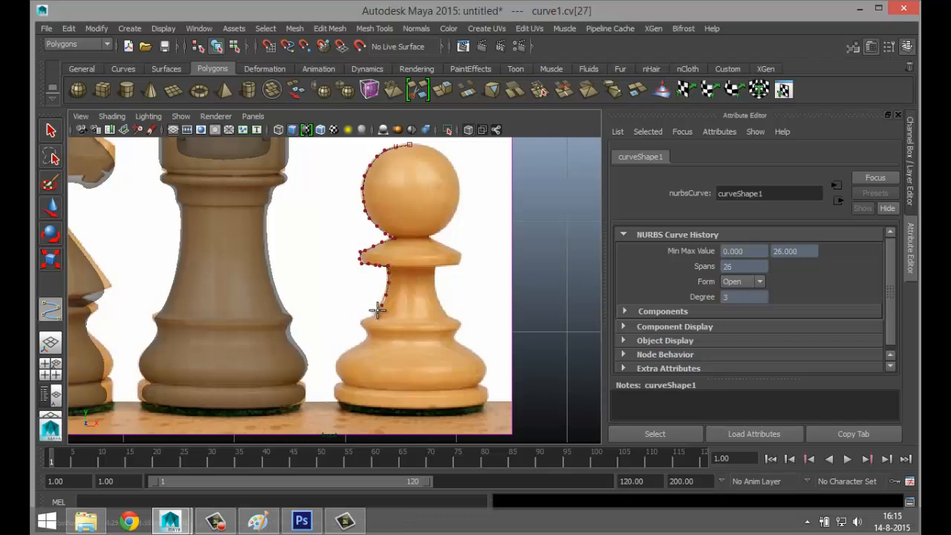
{"action": "left_click", "coordinate": [373, 313]}
{"action": "left_click", "coordinate": [370, 318]}
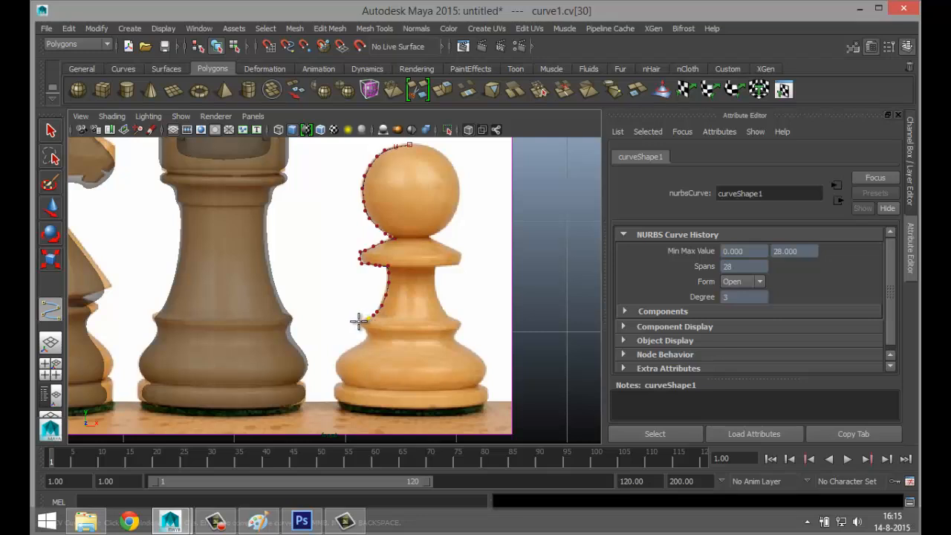
{"action": "left_click", "coordinate": [359, 321]}
{"action": "left_click", "coordinate": [365, 330]}
{"action": "left_click", "coordinate": [368, 340]}
- Trace the left outline of the pawn's bulging base down to the groove above its foot
{"action": "left_click", "coordinate": [354, 345]}
{"action": "left_click", "coordinate": [350, 347]}
{"action": "left_click", "coordinate": [346, 352]}
{"action": "left_click", "coordinate": [342, 356]}
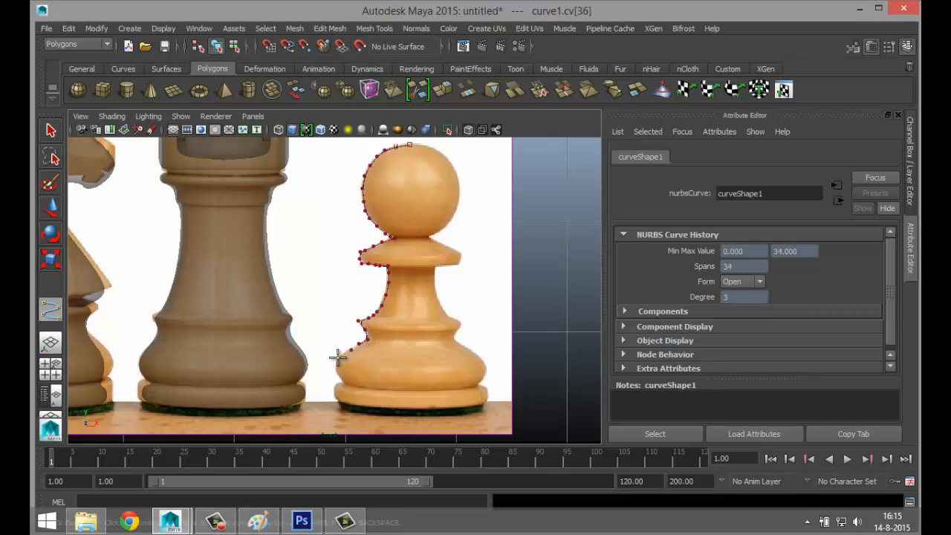
{"action": "left_click", "coordinate": [335, 365]}
{"action": "left_click", "coordinate": [335, 370]}
{"action": "left_click", "coordinate": [340, 381]}
{"action": "left_click", "coordinate": [341, 383]}
- Trace the pawn's foot and run the curve along its underside to the centre, completing the half-profile curve
{"action": "left_click", "coordinate": [336, 384]}
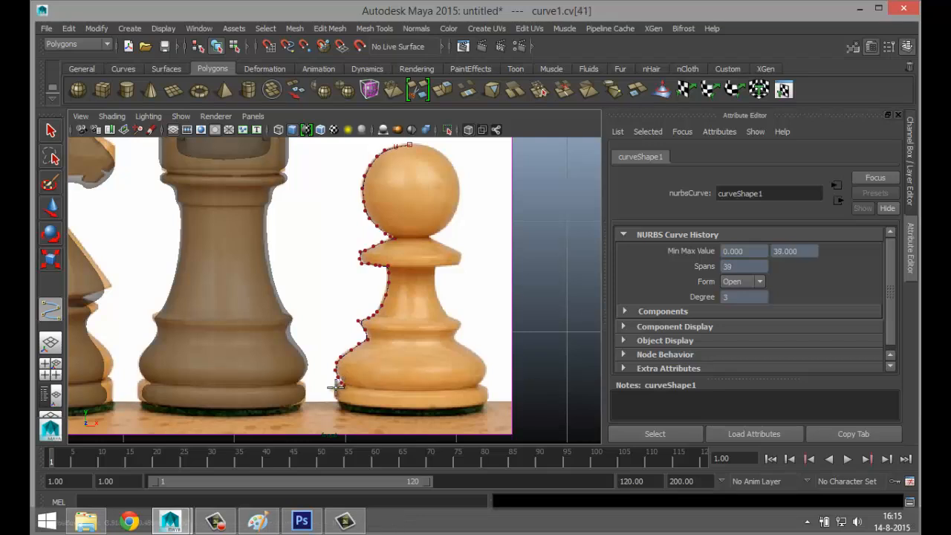
{"action": "left_click", "coordinate": [332, 386]}
{"action": "left_click", "coordinate": [333, 391]}
{"action": "left_click", "coordinate": [332, 396]}
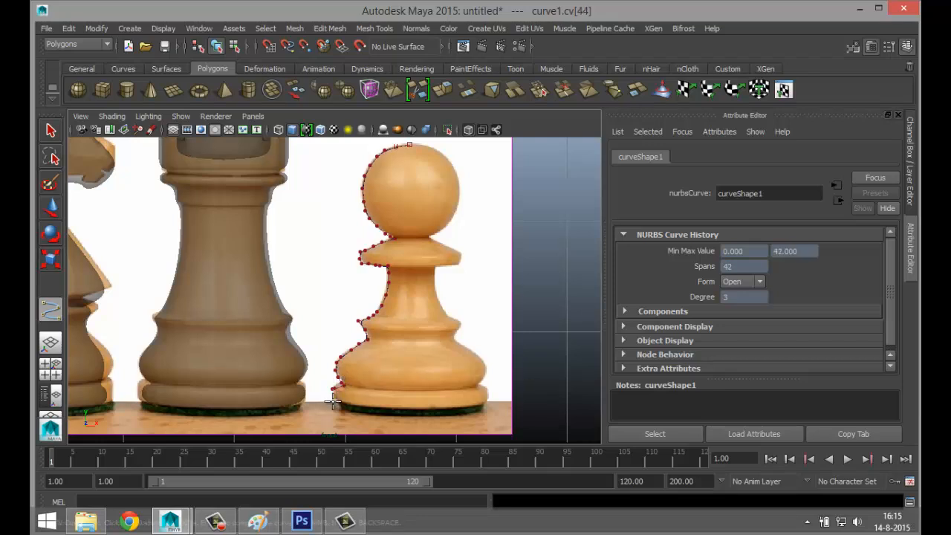
{"action": "left_click", "coordinate": [333, 402]}
{"action": "left_click", "coordinate": [335, 407]}
{"action": "left_click", "coordinate": [352, 405]}
{"action": "left_click", "coordinate": [367, 408]}
{"action": "left_click", "coordinate": [374, 405]}
{"action": "left_click", "coordinate": [392, 407]}
{"action": "left_click", "coordinate": [407, 408]}
{"action": "key", "text": "Return"}
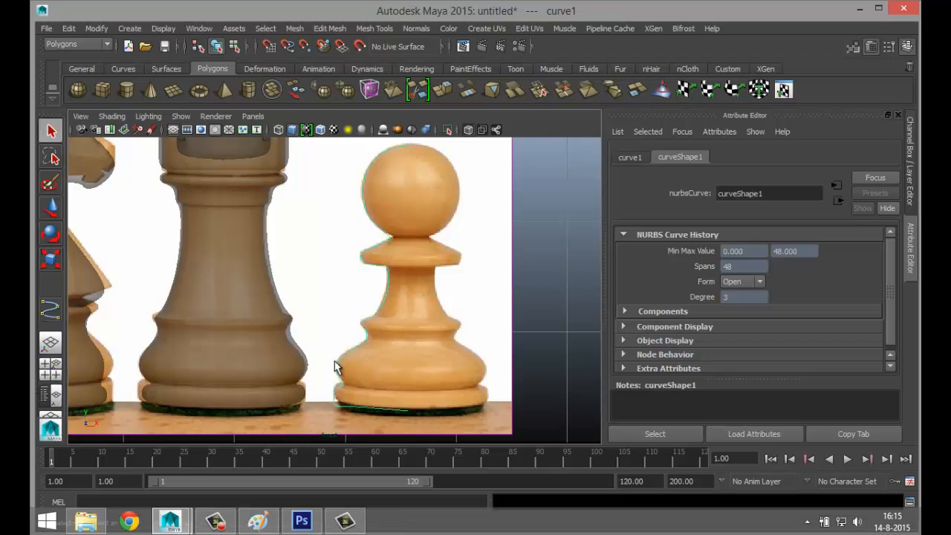
- Level the profile curve's control vertices along the underside of the pawn's foot so the bottom line runs flat to the centre
{"action": "scroll", "coordinate": [416, 364], "scroll_direction": "up", "scroll_amount": 2}
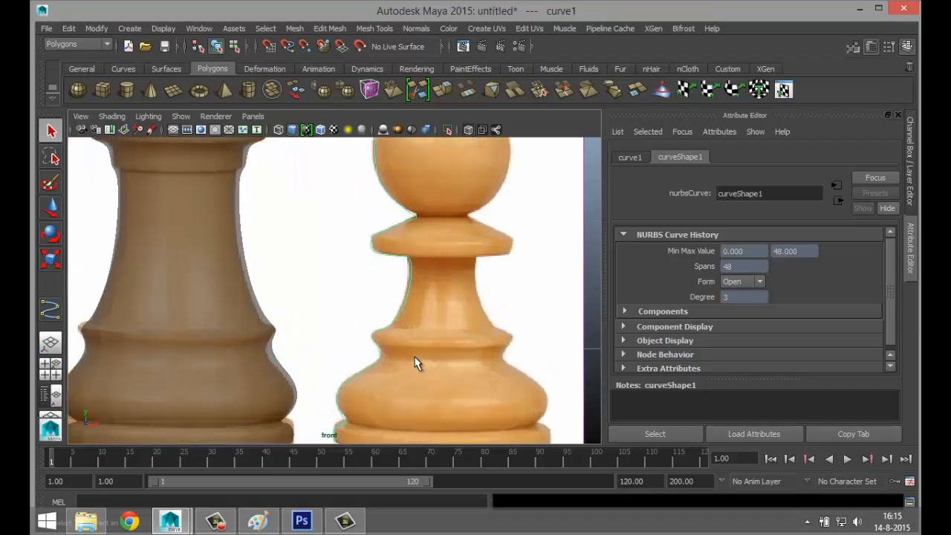
{"action": "middle_click_drag", "start_coordinate": [413, 360], "coordinate": [383, 262], "text": "alt"}
{"action": "scroll", "coordinate": [417, 331], "scroll_direction": "up", "scroll_amount": 5}
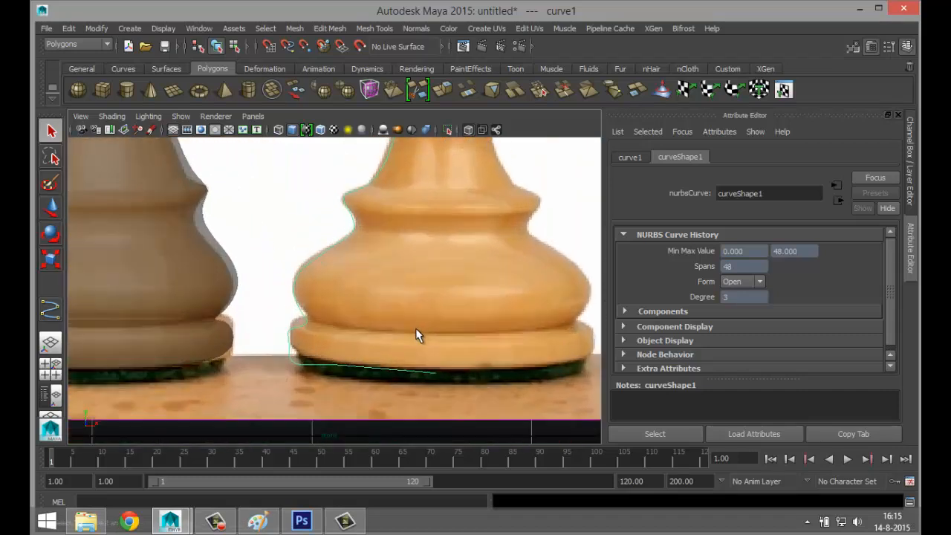
{"action": "middle_click_drag", "start_coordinate": [422, 361], "coordinate": [388, 297], "text": "alt"}
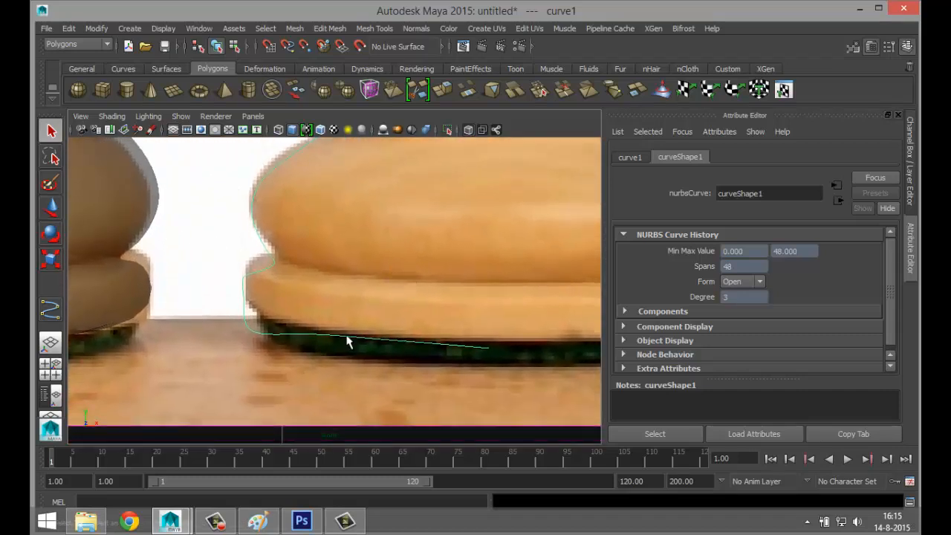
{"action": "right_click_drag", "start_coordinate": [347, 336], "coordinate": [329, 207]}
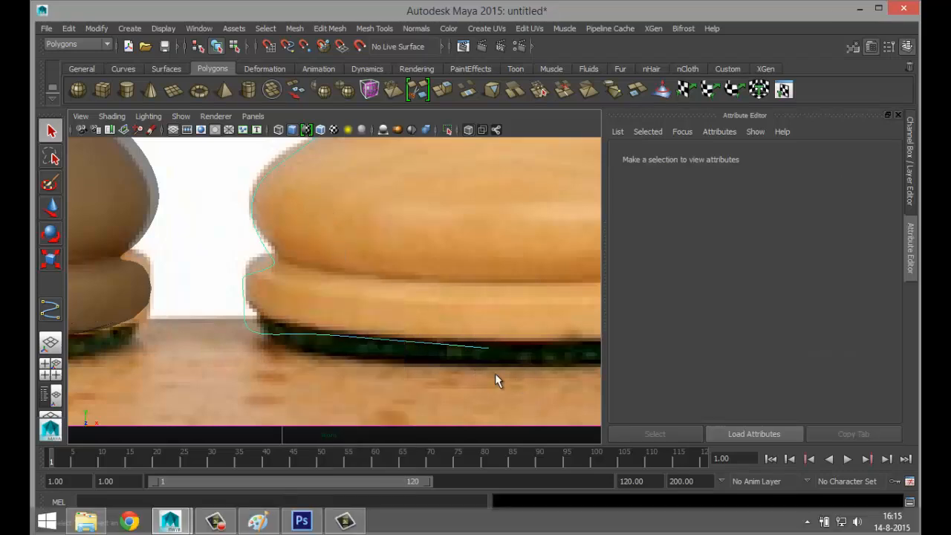
{"action": "right_click_drag", "start_coordinate": [414, 312], "coordinate": [375, 240]}
{"action": "left_click_drag", "start_coordinate": [296, 323], "coordinate": [325, 352]}
{"action": "key", "text": "w"}
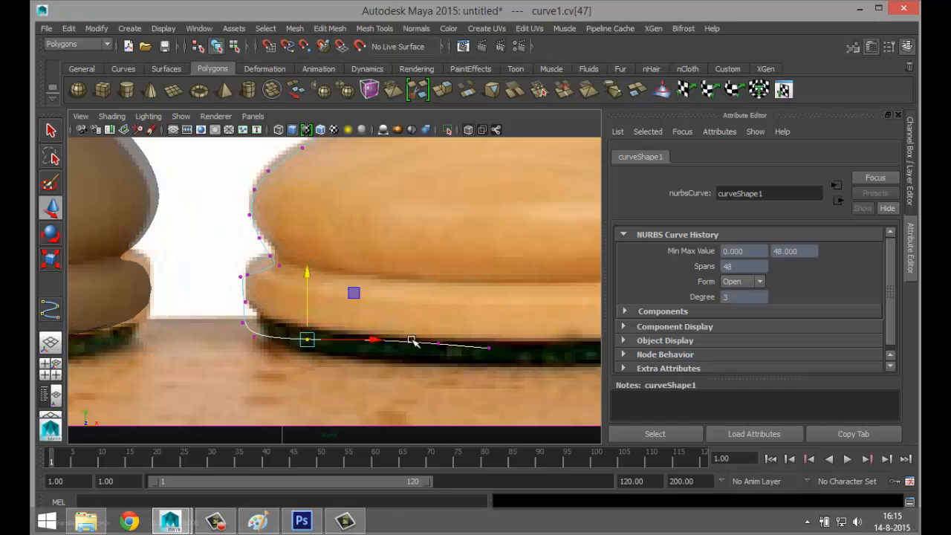
{"action": "left_click_drag", "start_coordinate": [429, 333], "coordinate": [510, 389]}
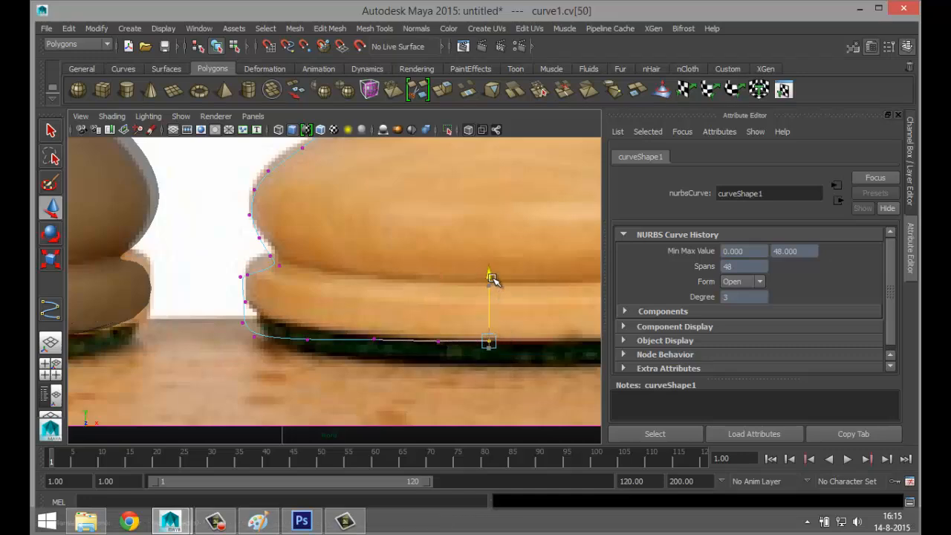
- Move the reference image plane back in depth, well behind the pawn curve and the chess pieces
{"action": "left_click", "coordinate": [50, 364]}
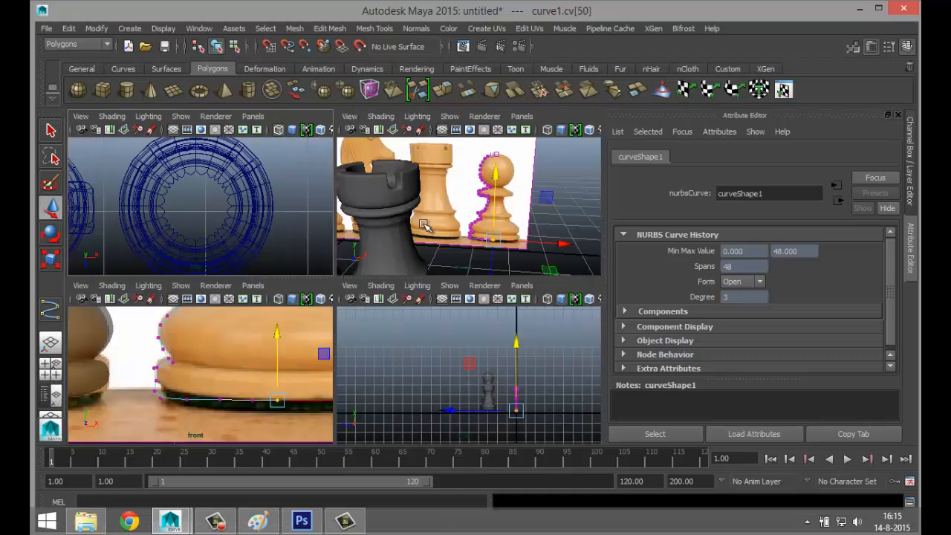
{"action": "key", "text": "space"}
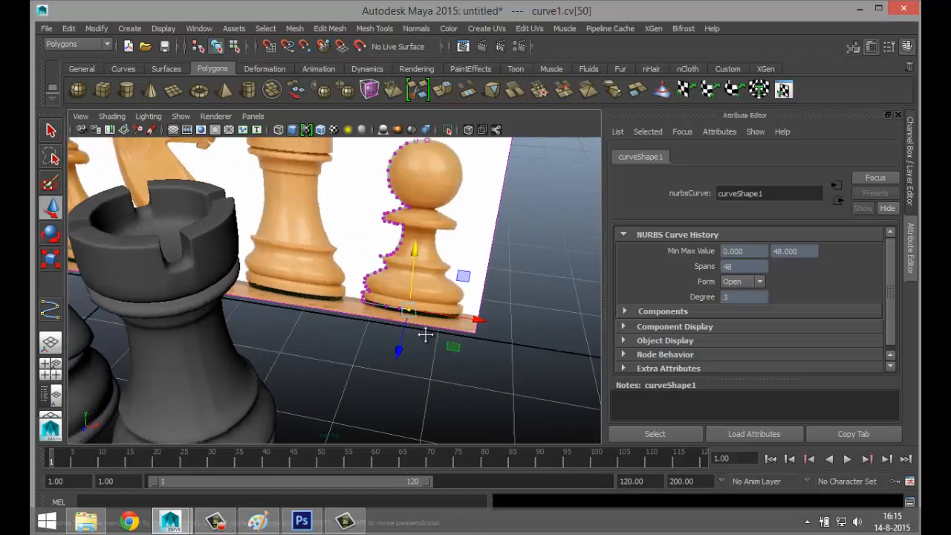
{"action": "left_click_drag", "start_coordinate": [425, 335], "coordinate": [265, 386], "text": "alt"}
{"action": "right_click", "coordinate": [392, 223]}
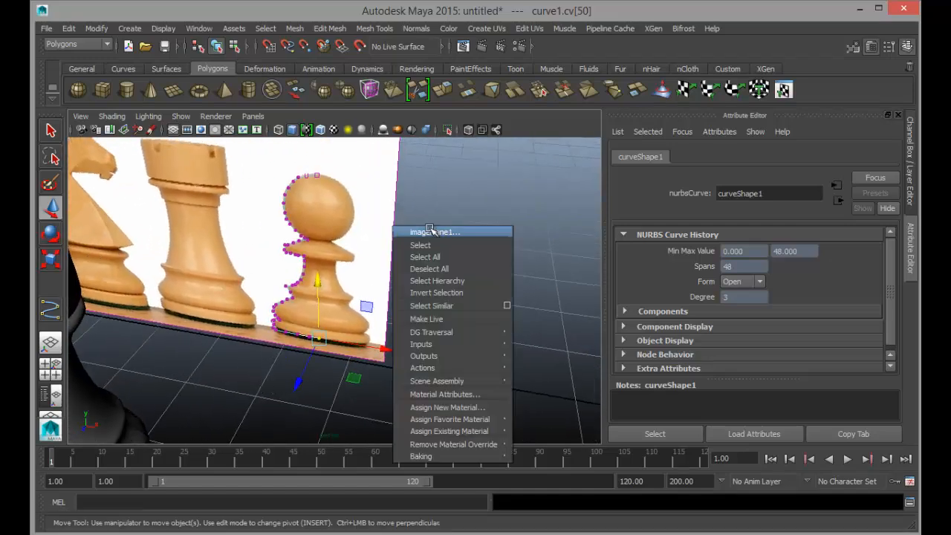
{"action": "key", "text": "Escape"}
{"action": "left_click", "coordinate": [390, 199]}
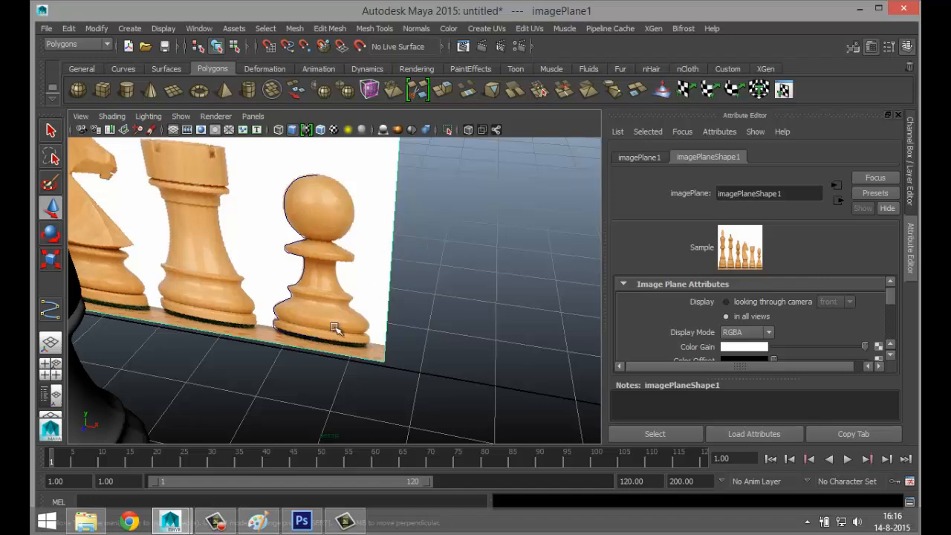
{"action": "scroll", "coordinate": [335, 329], "scroll_direction": "down", "scroll_amount": 3}
{"action": "scroll", "coordinate": [216, 276], "scroll_direction": "down", "scroll_amount": 4}
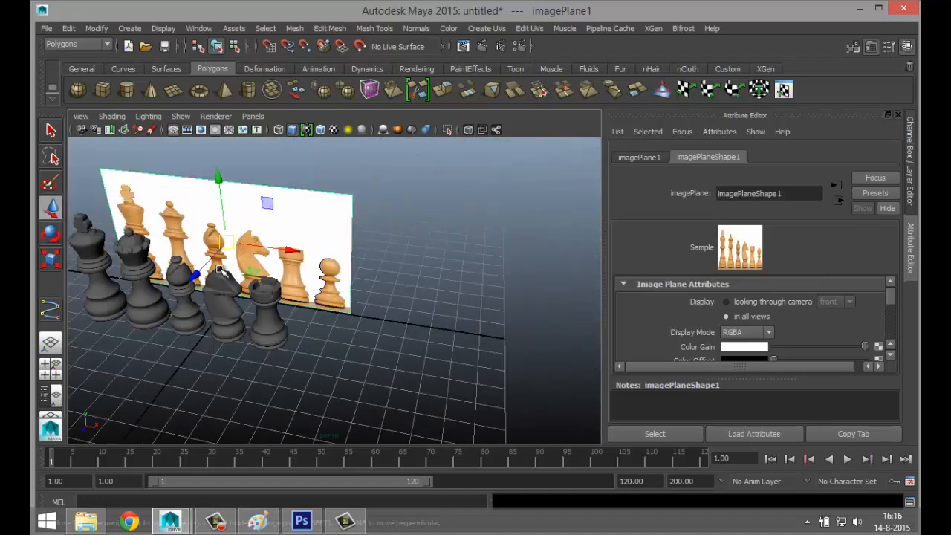
{"action": "left_click_drag", "start_coordinate": [195, 276], "coordinate": [370, 371]}
- Centre the pivot of the pawn's profile curve
{"action": "left_click_drag", "start_coordinate": [325, 335], "coordinate": [365, 350], "text": "alt"}
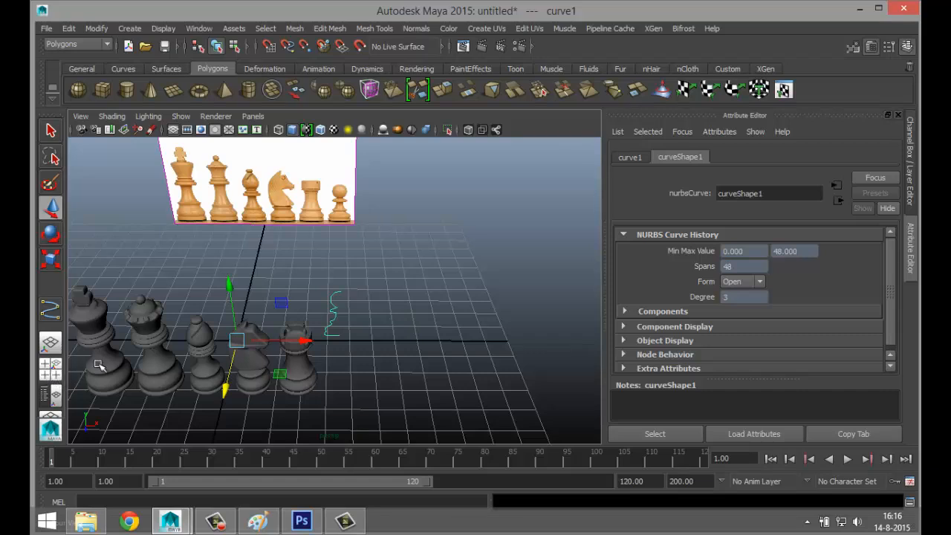
{"action": "left_click", "coordinate": [97, 28]}
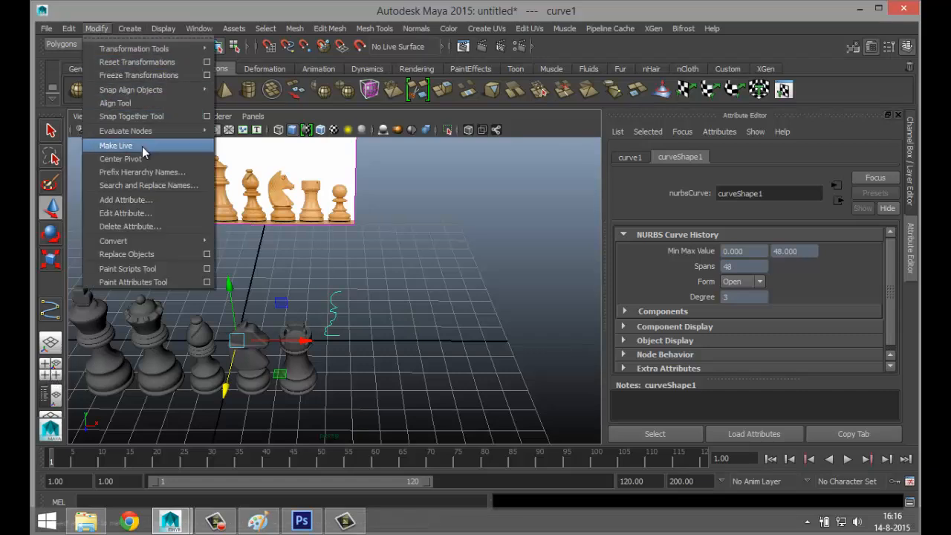
{"action": "left_click", "coordinate": [141, 159]}
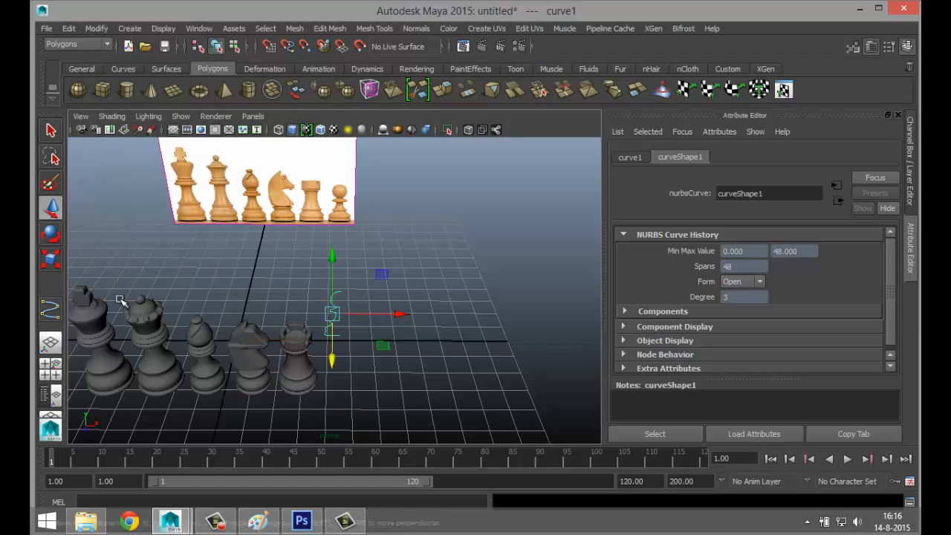
- In the front view, slide the reference image plane sideways until it is clear of the pawn curve
{"action": "left_click", "coordinate": [51, 365]}
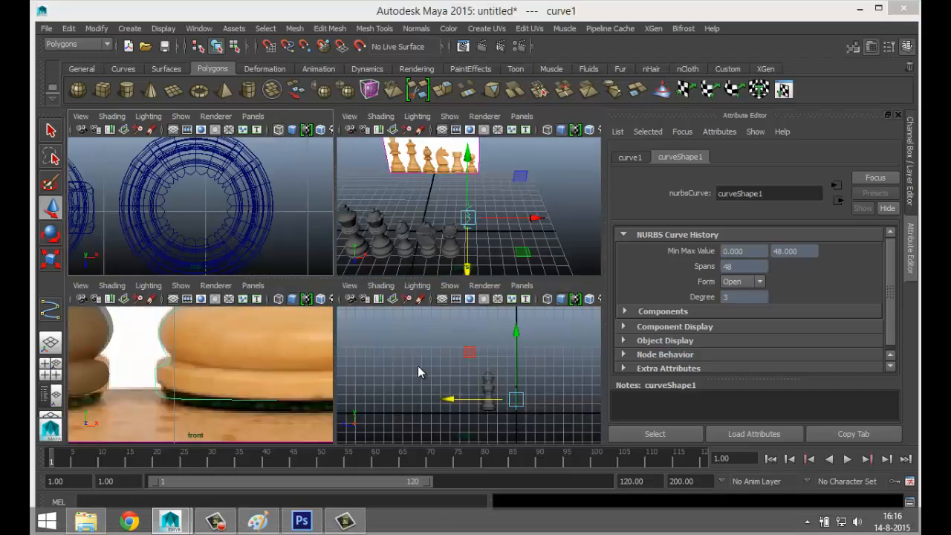
{"action": "key", "text": "space"}
{"action": "left_click", "coordinate": [50, 366]}
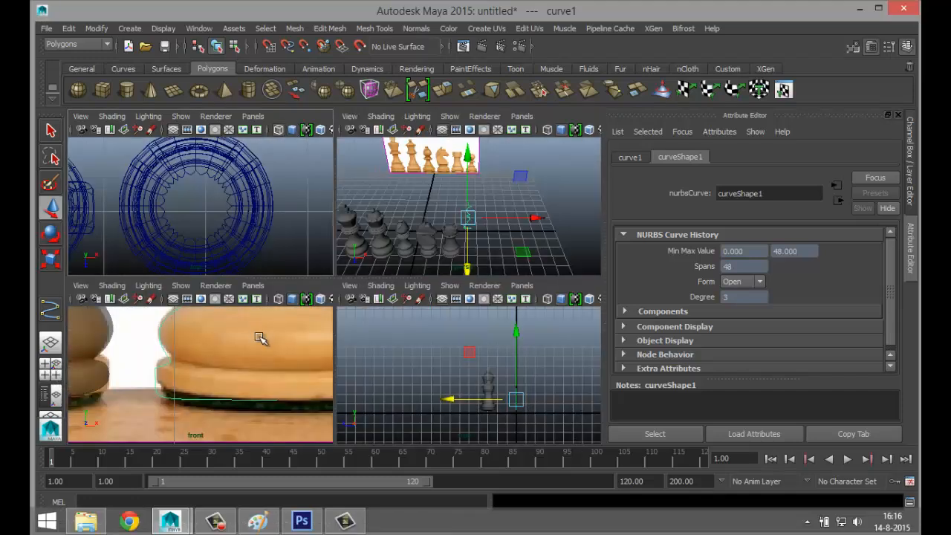
{"action": "key", "text": "space"}
{"action": "key", "text": "a"}
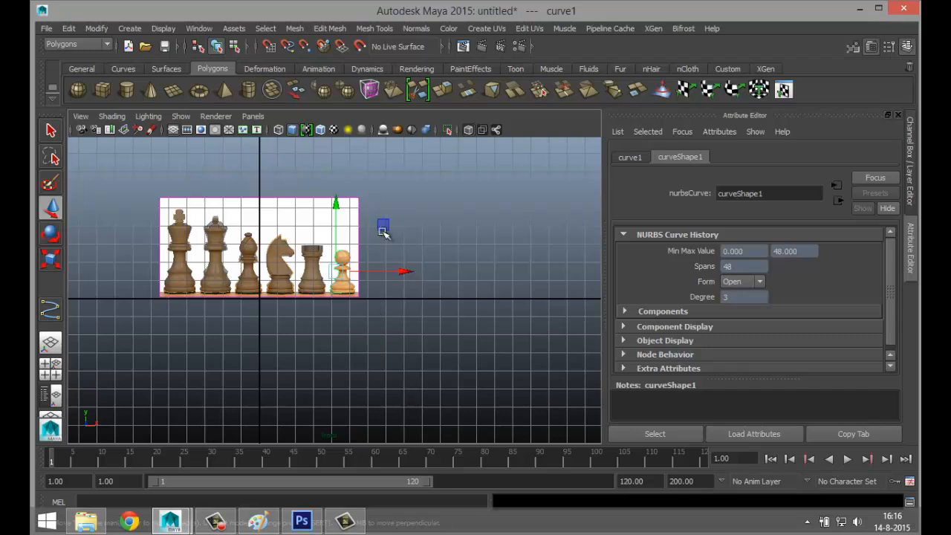
{"action": "left_click", "coordinate": [355, 201]}
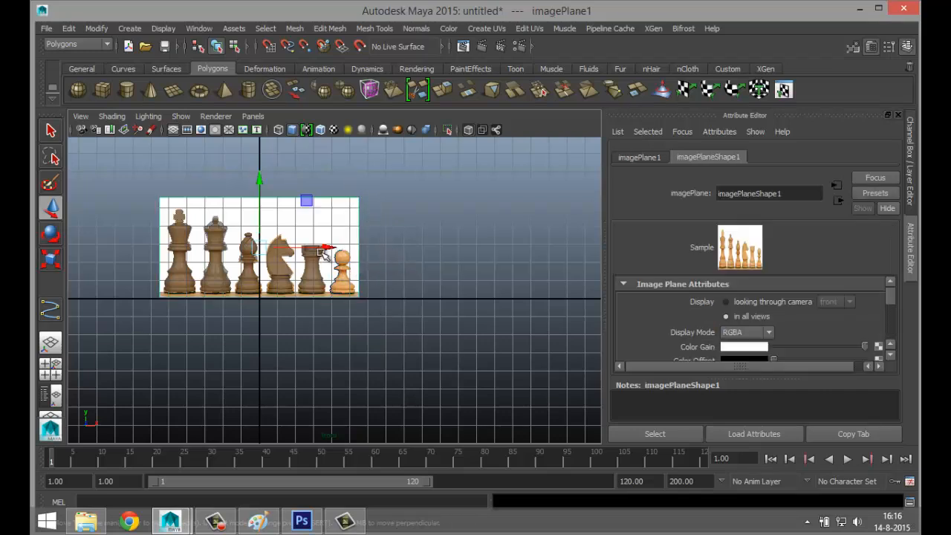
{"action": "left_click_drag", "start_coordinate": [326, 249], "coordinate": [88, 260]}
{"action": "scroll", "coordinate": [335, 311], "scroll_direction": "up", "scroll_amount": 8}
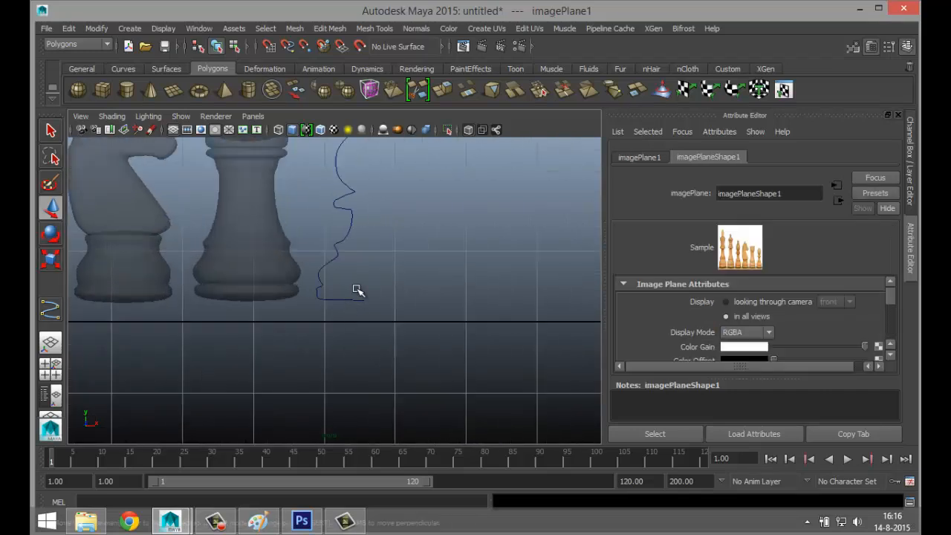
- Shift the pawn curve's pivot horizontally to the open side of the profile, at the pawn's central axis
{"action": "left_click", "coordinate": [338, 250]}
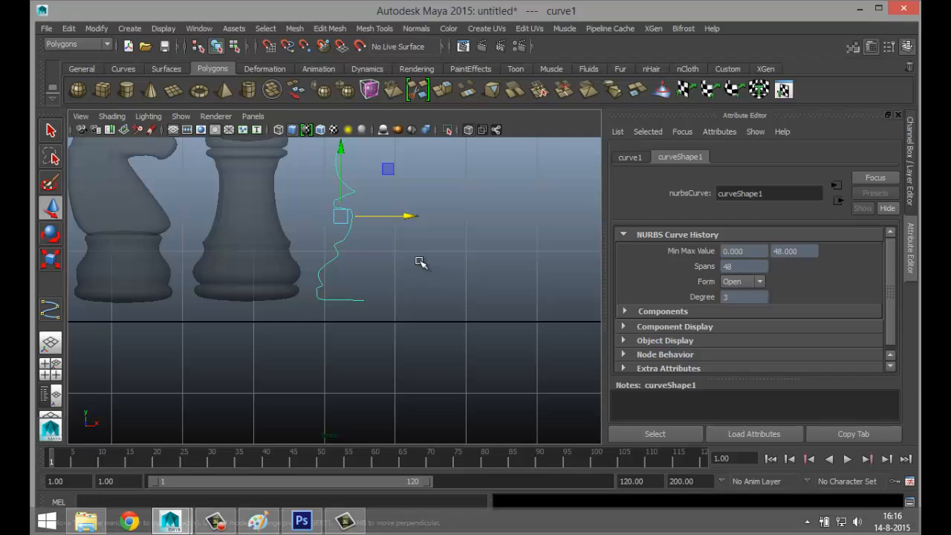
{"action": "key", "text": "Insert"}
{"action": "left_click_drag", "start_coordinate": [399, 216], "coordinate": [429, 225]}
{"action": "key", "text": "Insert"}
{"action": "scroll", "coordinate": [429, 226], "scroll_direction": "down", "scroll_amount": 3}
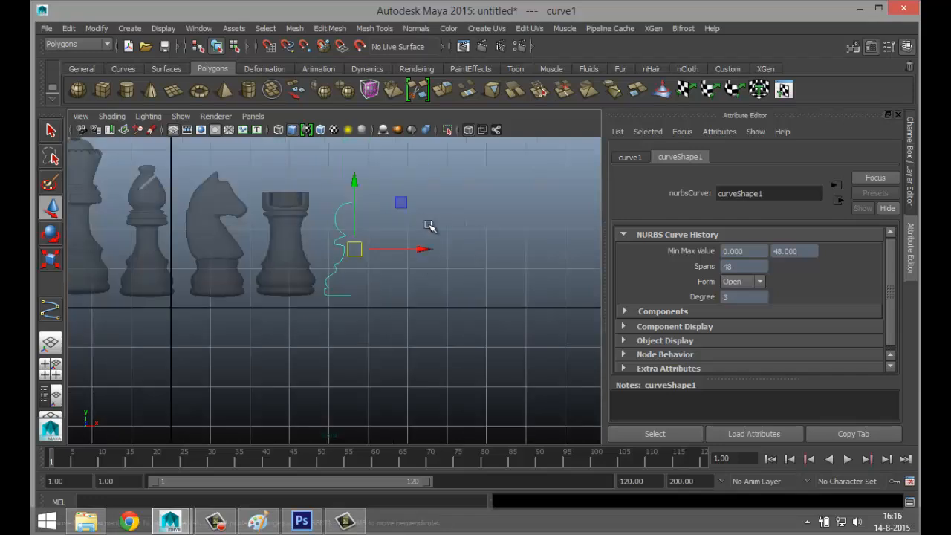
- Fine-tune the curve's pivot horizontally so it lines up with the end of the curve at the top of the pawn's head
{"action": "scroll", "coordinate": [429, 226], "scroll_direction": "up", "scroll_amount": 3}
{"action": "key", "text": "Insert"}
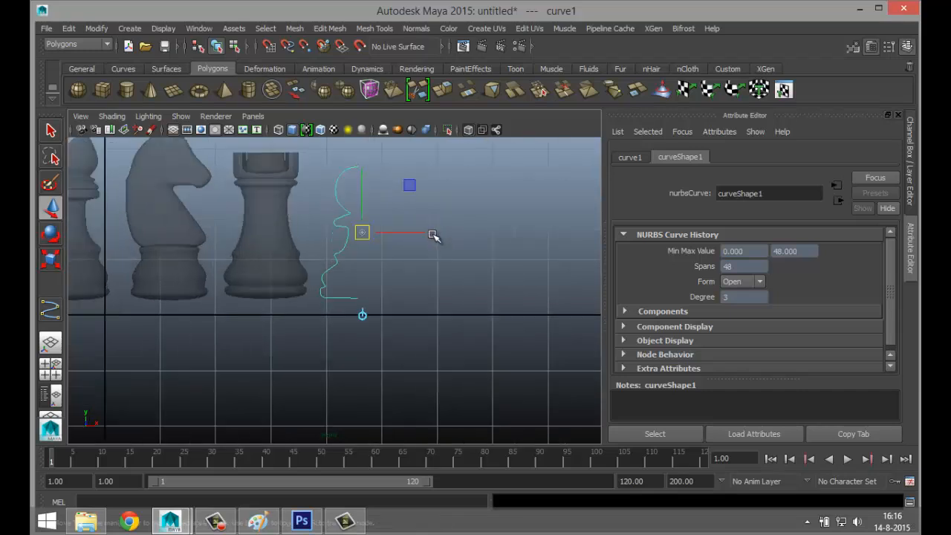
{"action": "key", "text": "Insert"}
{"action": "left_click", "coordinate": [426, 230]}
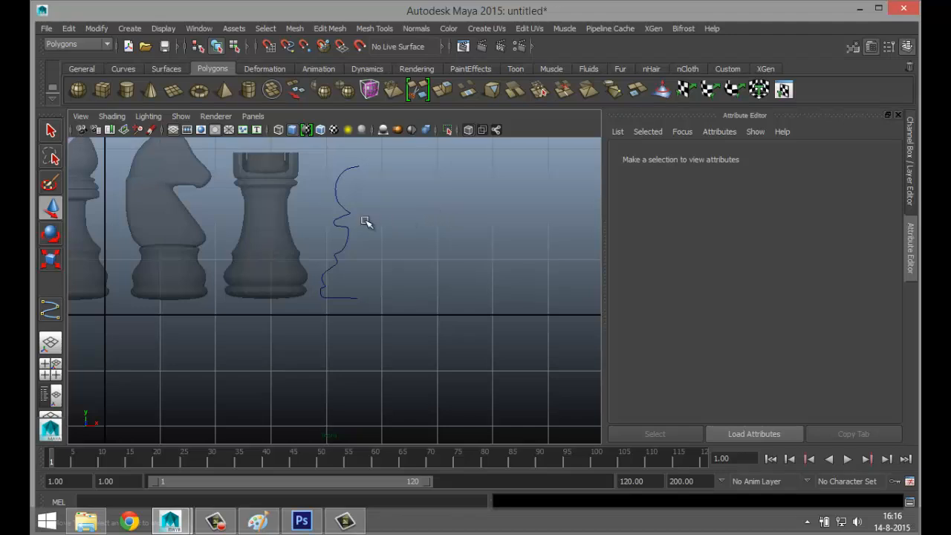
{"action": "left_click", "coordinate": [354, 214]}
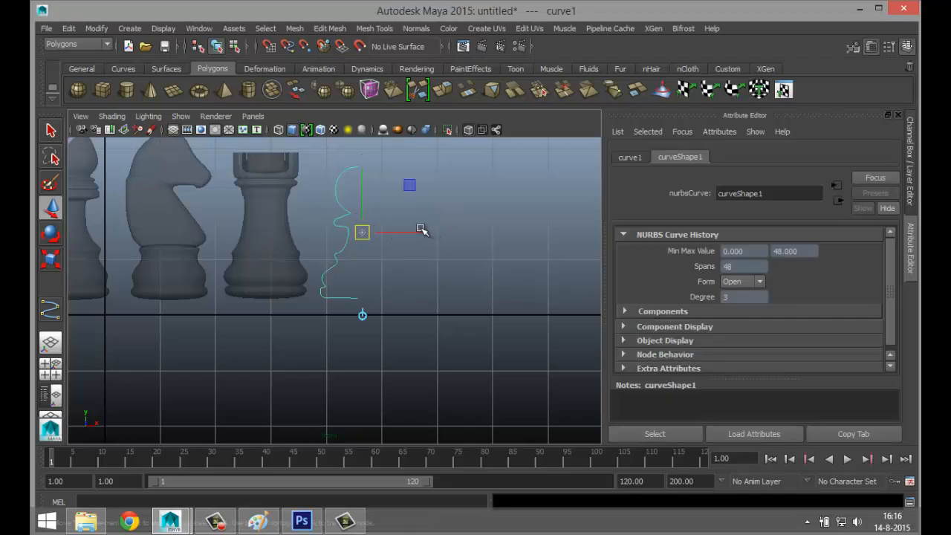
{"action": "left_click_drag", "start_coordinate": [416, 233], "coordinate": [414, 232]}
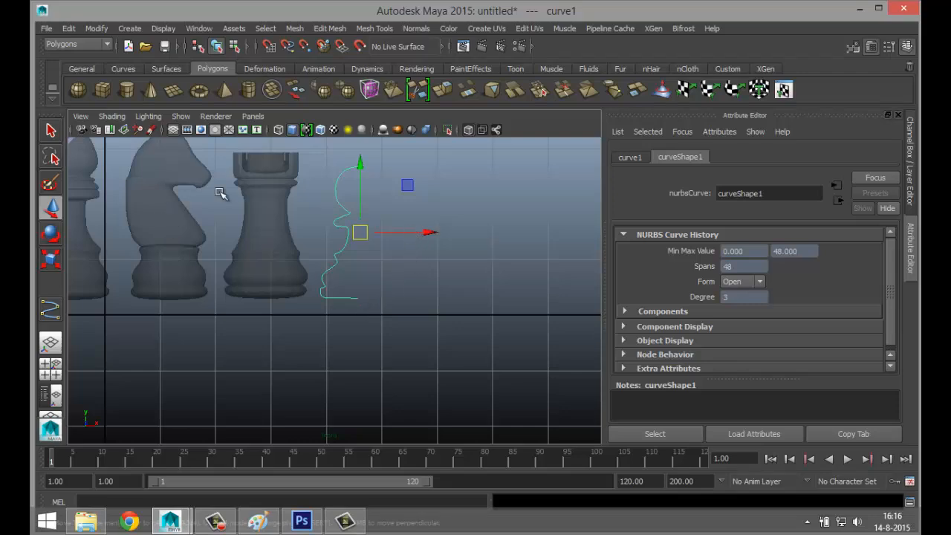
- Revolve the pawn's profile curve a full 360 degrees around the Y axis into a cubic NURBS surface with 8 segments
{"action": "key", "text": "space"}
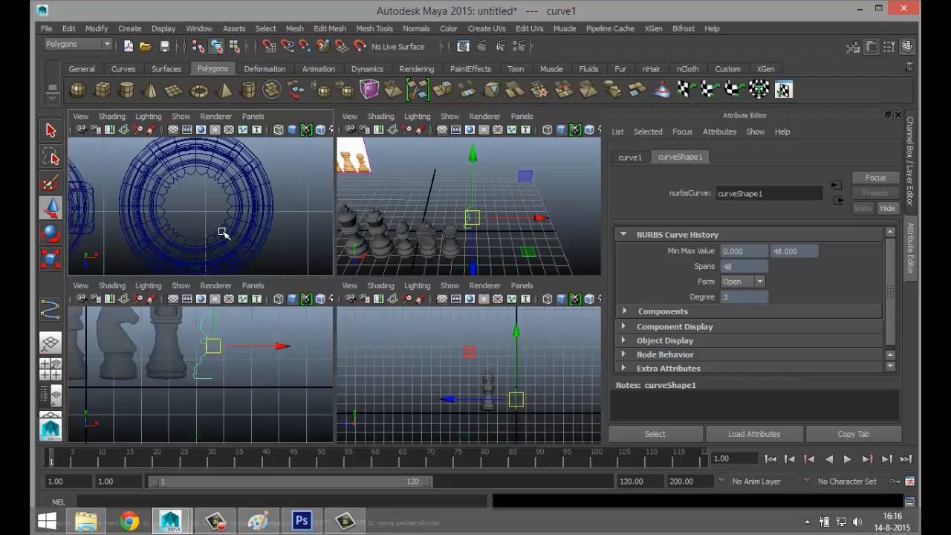
{"action": "key", "text": "space"}
{"action": "scroll", "coordinate": [312, 327], "scroll_direction": "down", "scroll_amount": 5}
{"action": "scroll", "coordinate": [321, 332], "scroll_direction": "up", "scroll_amount": 3}
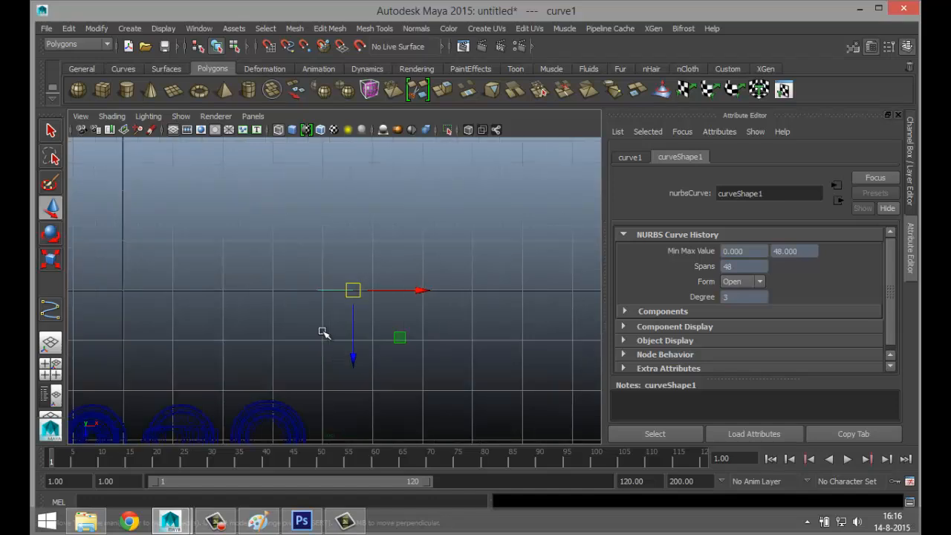
{"action": "left_click", "coordinate": [49, 375]}
{"action": "key", "text": "space"}
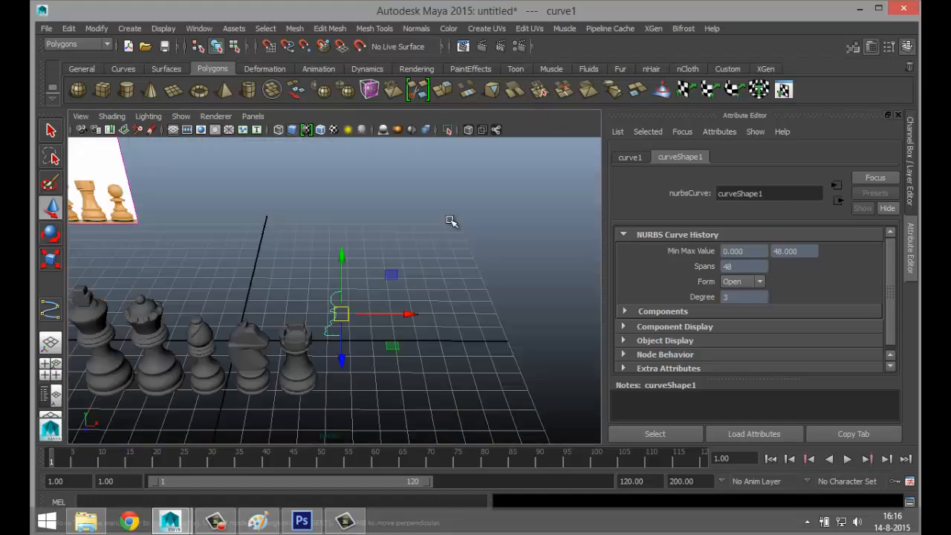
{"action": "scroll", "coordinate": [354, 348], "scroll_direction": "up", "scroll_amount": 5}
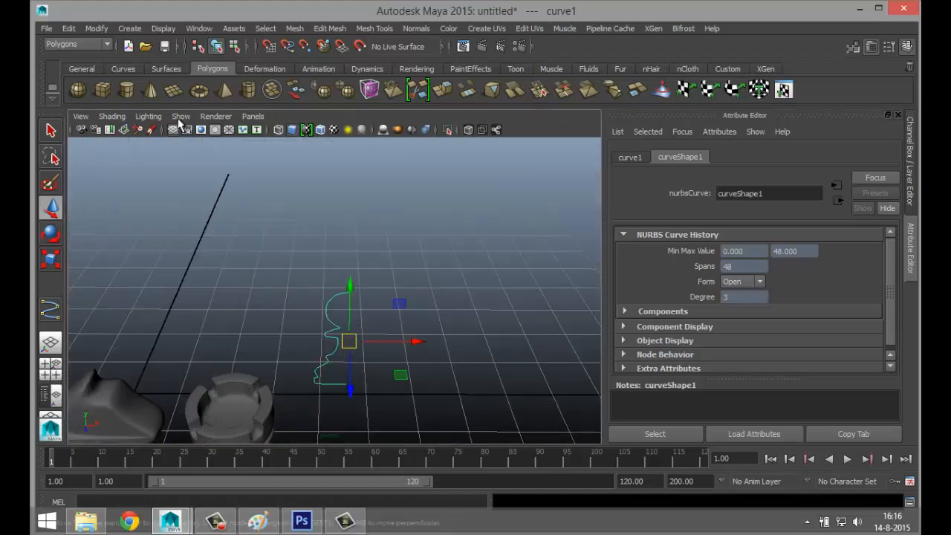
{"action": "left_click", "coordinate": [82, 46]}
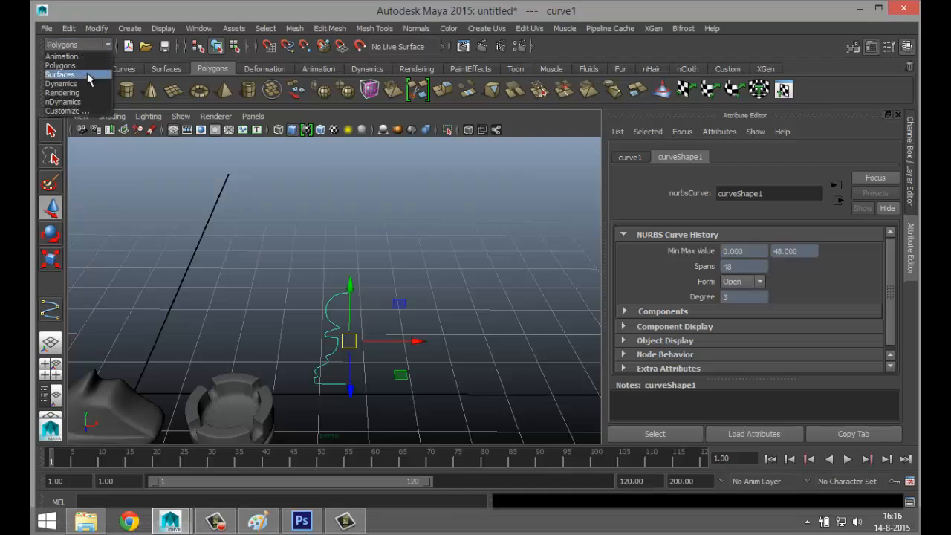
{"action": "left_click", "coordinate": [87, 73]}
{"action": "left_click", "coordinate": [319, 30]}
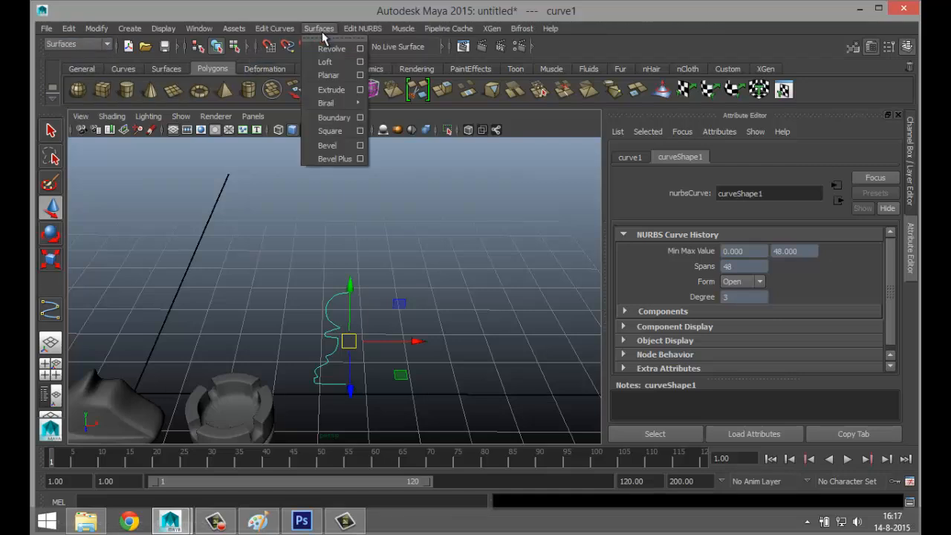
{"action": "left_click", "coordinate": [360, 49]}
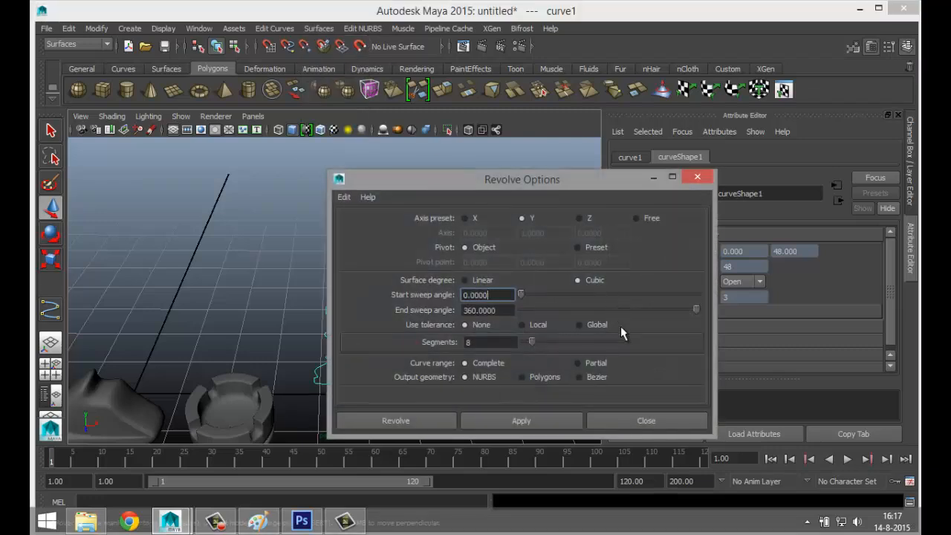
{"action": "left_click", "coordinate": [418, 420]}
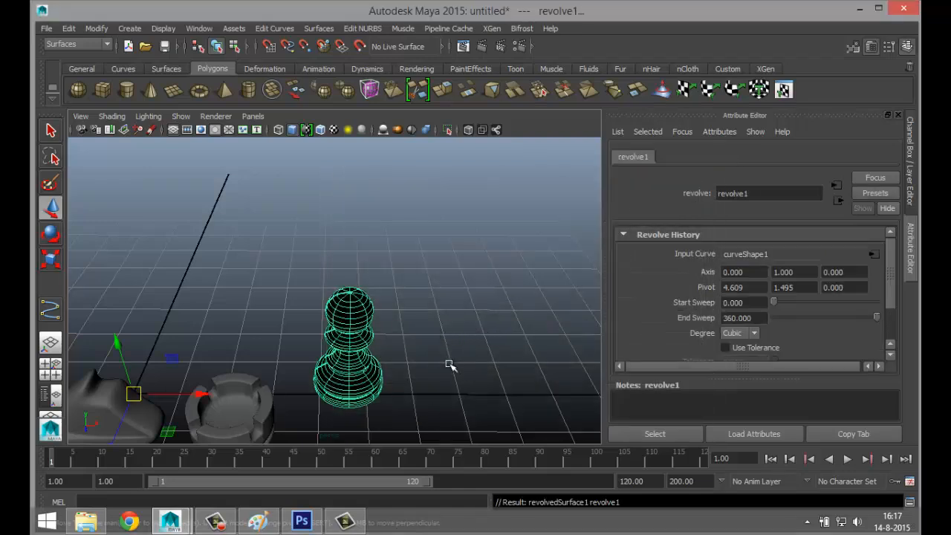
- Inspect the revolved pawn up close and select its surface
{"action": "left_click", "coordinate": [448, 352]}
{"action": "scroll", "coordinate": [447, 355], "scroll_direction": "up", "scroll_amount": 3}
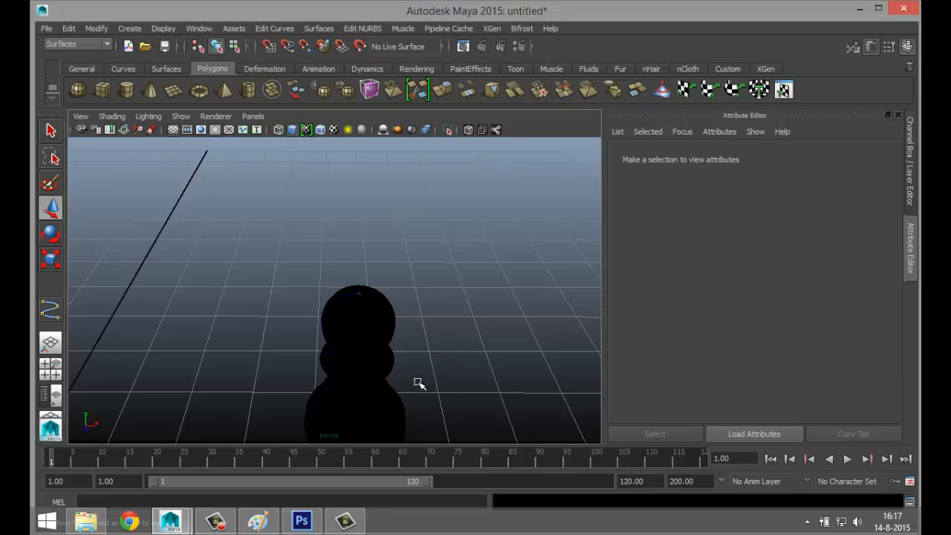
{"action": "mouse_move", "coordinate": [419, 384]}
{"action": "left_mouse_down", "text": "alt"}
{"action": "mouse_move", "coordinate": [384, 142]}
{"action": "mouse_move", "coordinate": [414, 370]}
{"action": "left_mouse_up", "text": "alt"}
{"action": "left_click", "coordinate": [335, 226]}
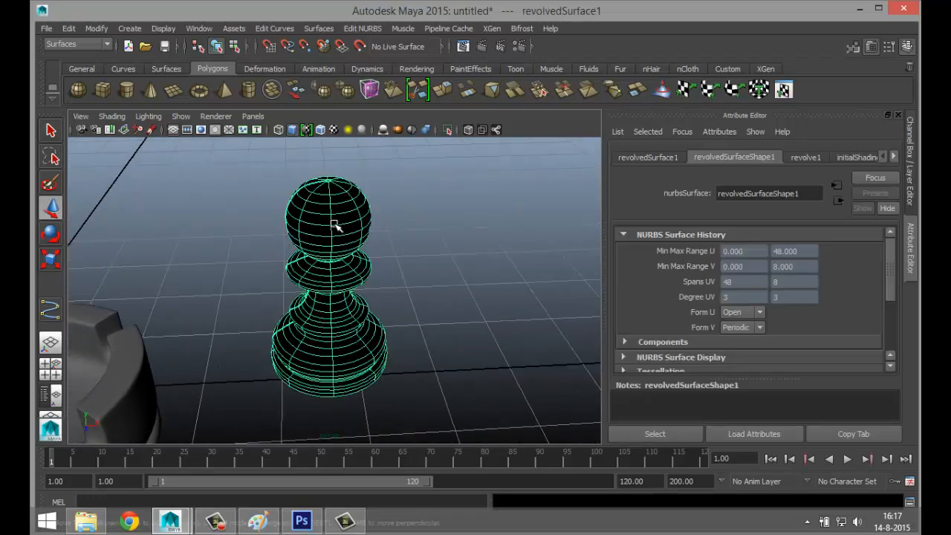
- Center the revolved surface's pivot and convert the surface to a quad polygon mesh using standard-fit tessellation with a 0.9 chord height ratio
{"action": "left_click", "coordinate": [96, 29]}
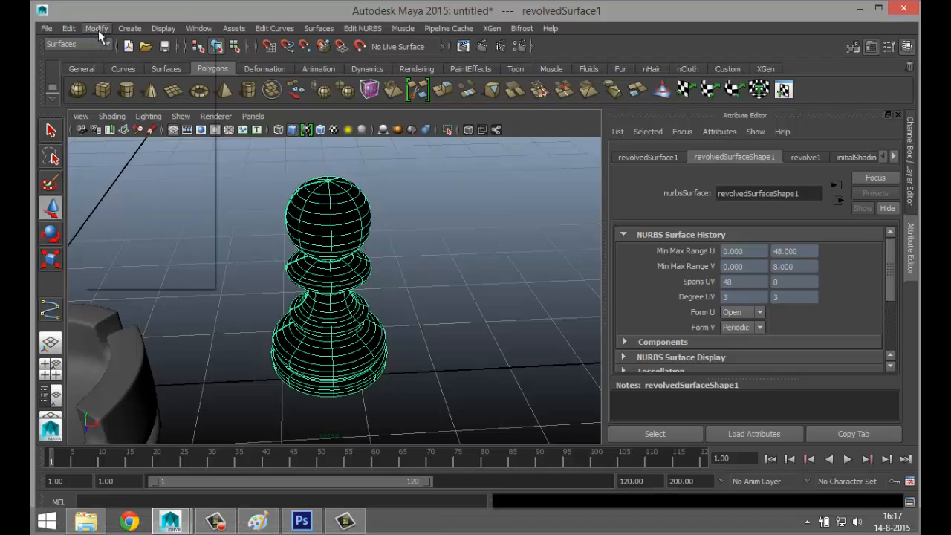
{"action": "left_click", "coordinate": [128, 158]}
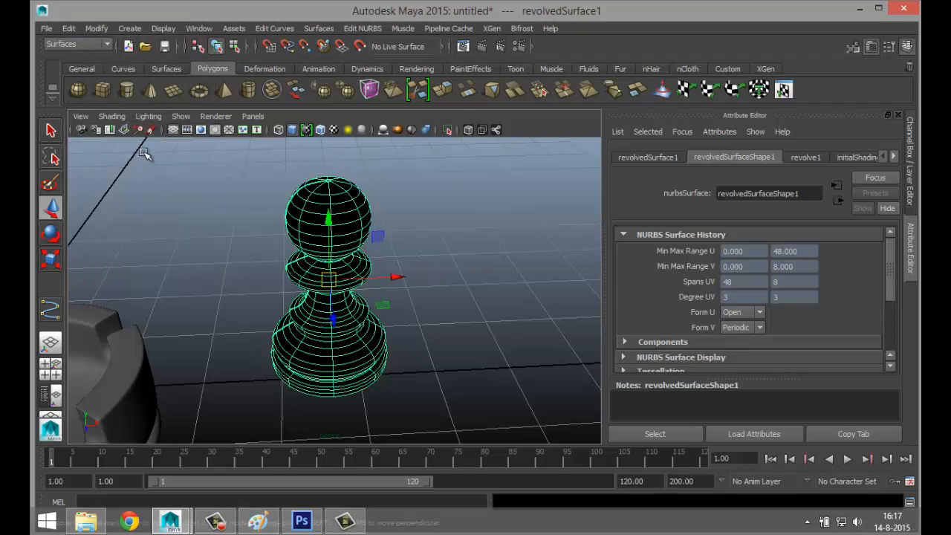
{"action": "left_click", "coordinate": [68, 28]}
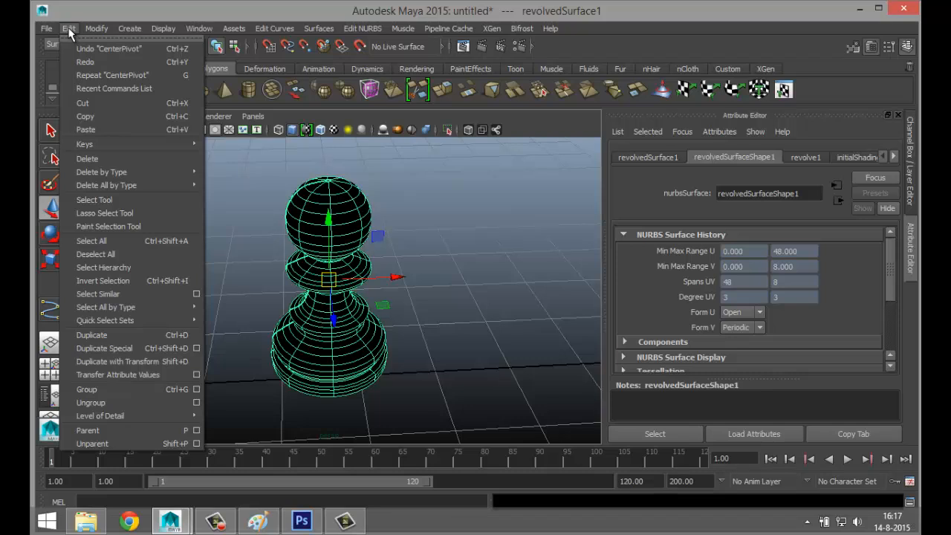
{"action": "mouse_move", "coordinate": [97, 28]}
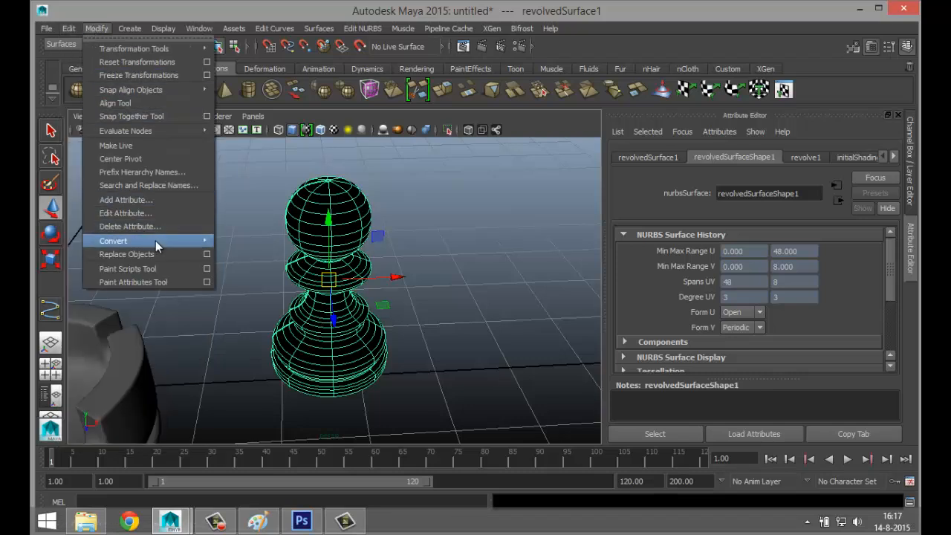
{"action": "mouse_move", "coordinate": [208, 242]}
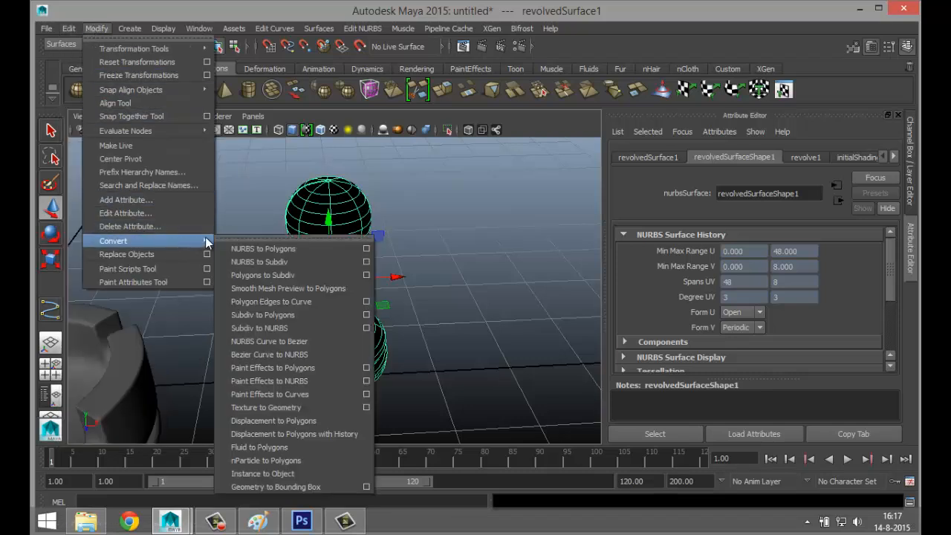
{"action": "left_click", "coordinate": [367, 249]}
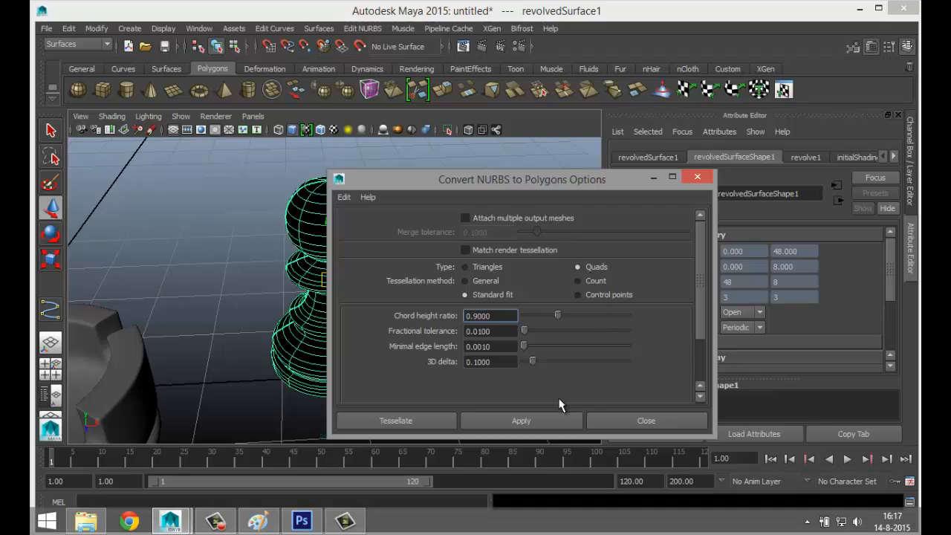
{"action": "left_click", "coordinate": [532, 419]}
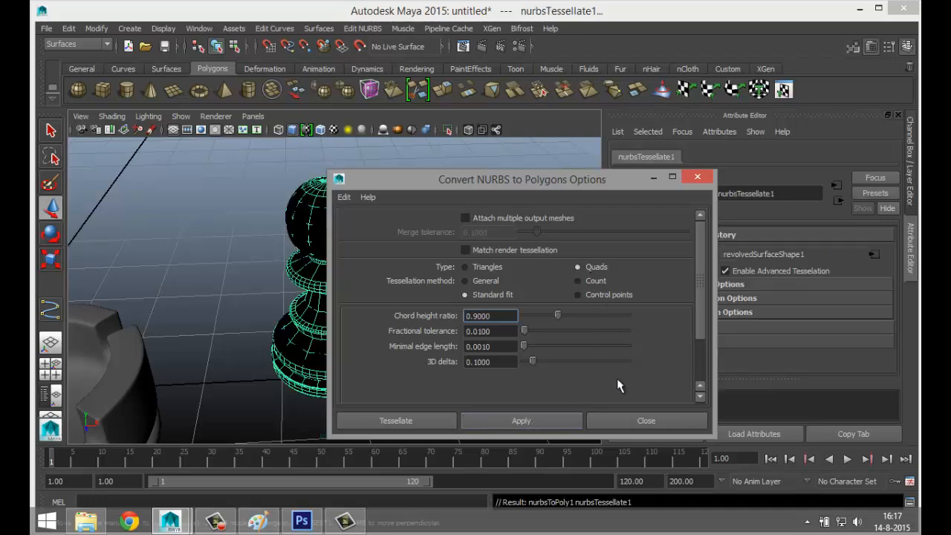
{"action": "left_click", "coordinate": [653, 180]}
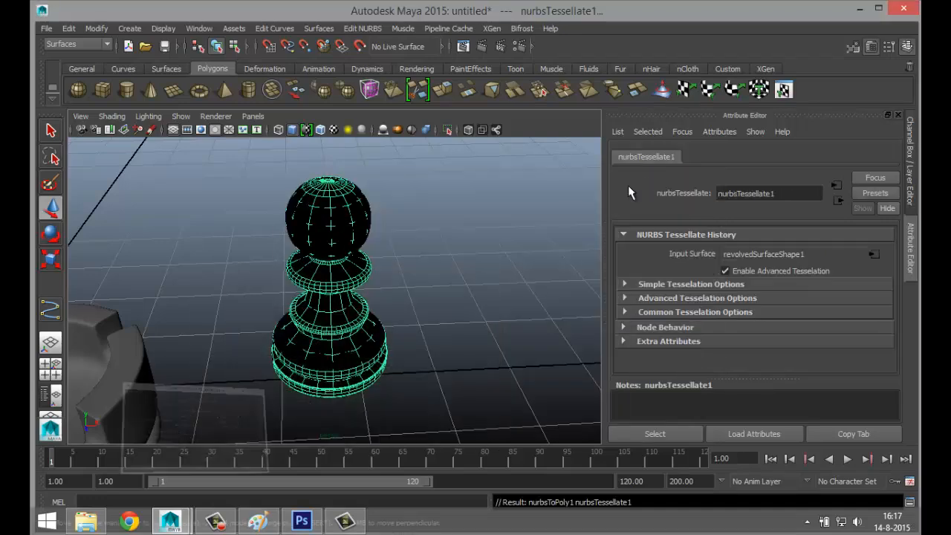
- Separate the two overlapping pawns along the X axis, moving the NURBS surface away from the rook and the polygon copy back toward it
{"action": "left_click", "coordinate": [368, 235]}
{"action": "left_click_drag", "start_coordinate": [395, 276], "coordinate": [541, 278]}
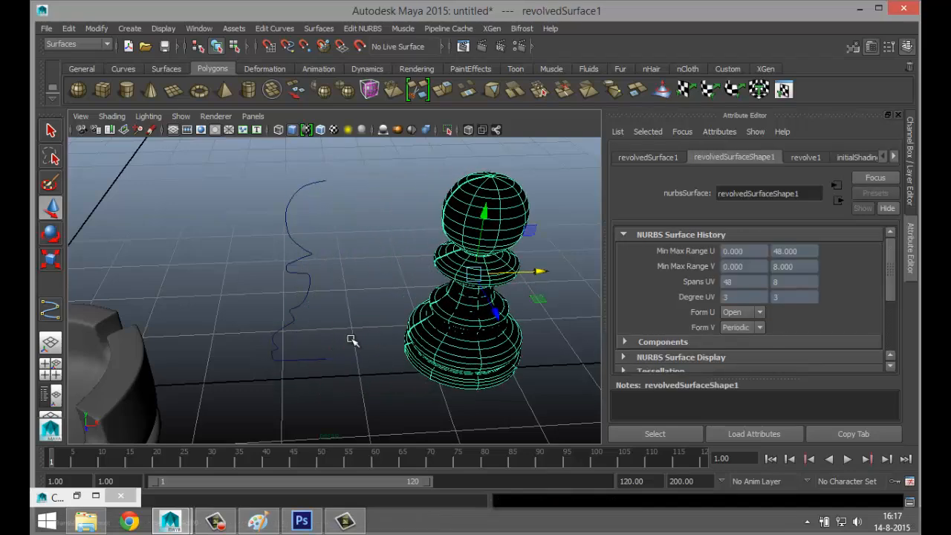
{"action": "scroll", "coordinate": [352, 339], "scroll_direction": "down", "scroll_amount": 3}
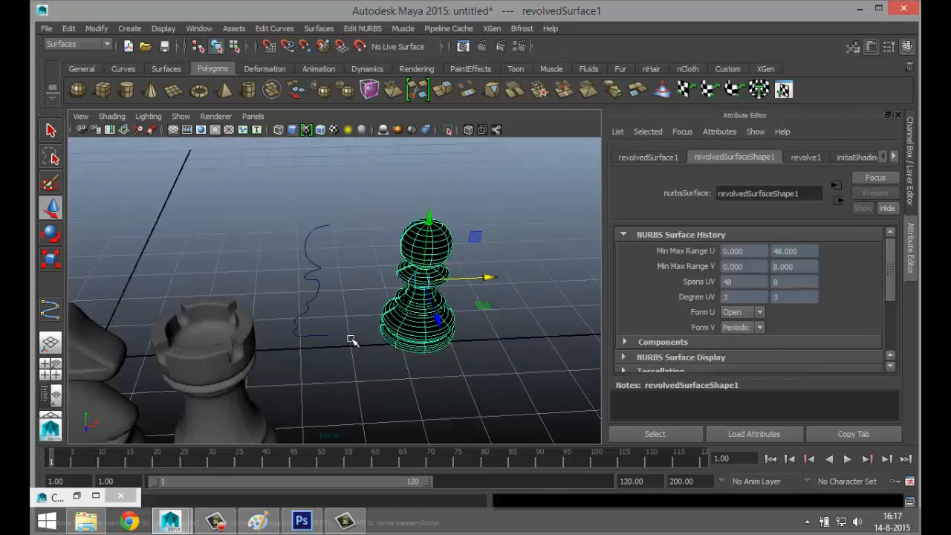
{"action": "left_click", "coordinate": [456, 355]}
{"action": "left_click", "coordinate": [446, 340]}
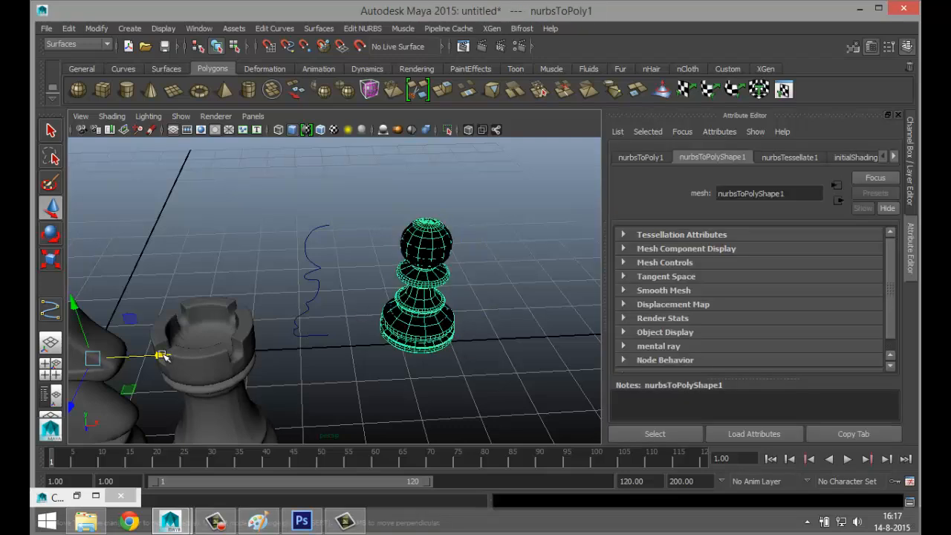
{"action": "left_click_drag", "start_coordinate": [162, 356], "coordinate": [81, 354]}
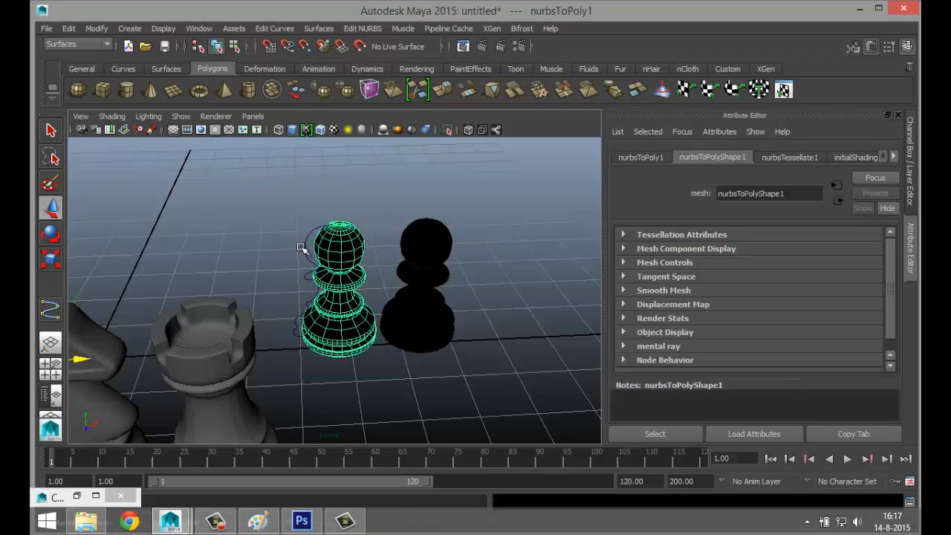
- Compare the two pawns' components by showing surface patches on the NURBS version and faces on the polygon version
{"action": "left_click", "coordinate": [417, 236]}
{"action": "right_click", "coordinate": [416, 245]}
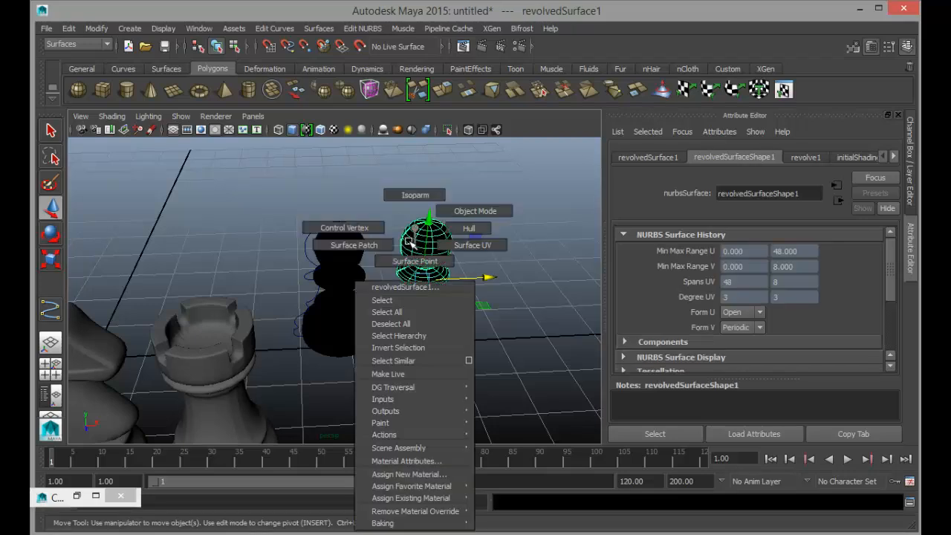
{"action": "left_click", "coordinate": [346, 246]}
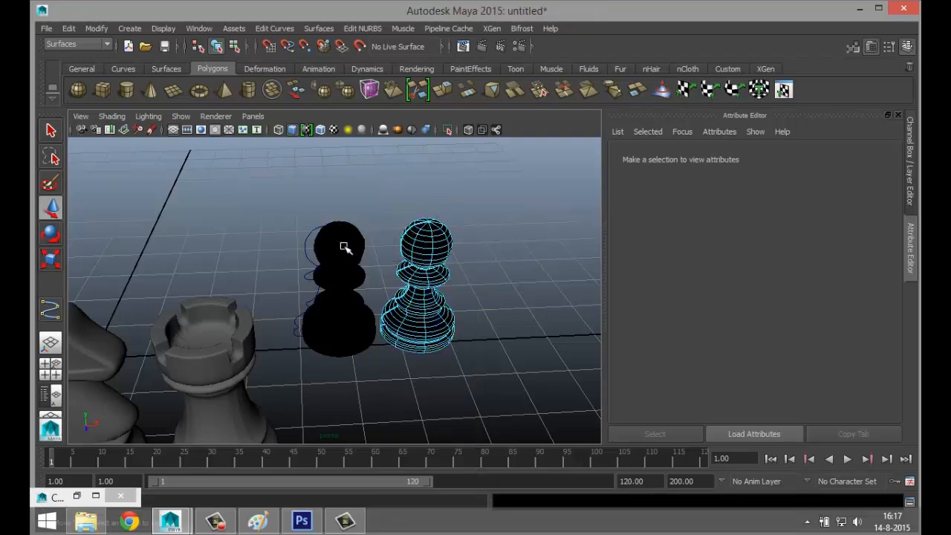
{"action": "left_click", "coordinate": [345, 247]}
{"action": "right_click", "coordinate": [346, 245]}
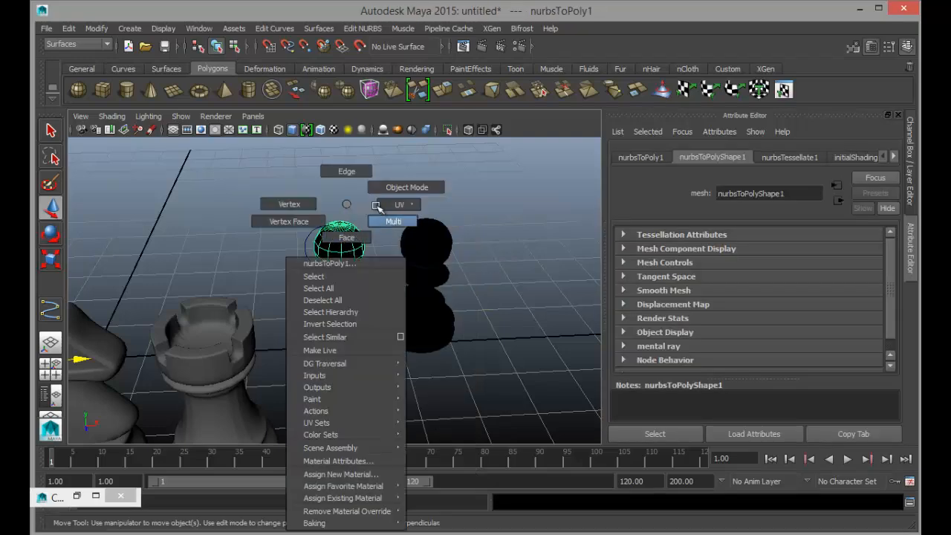
{"action": "left_click", "coordinate": [344, 237]}
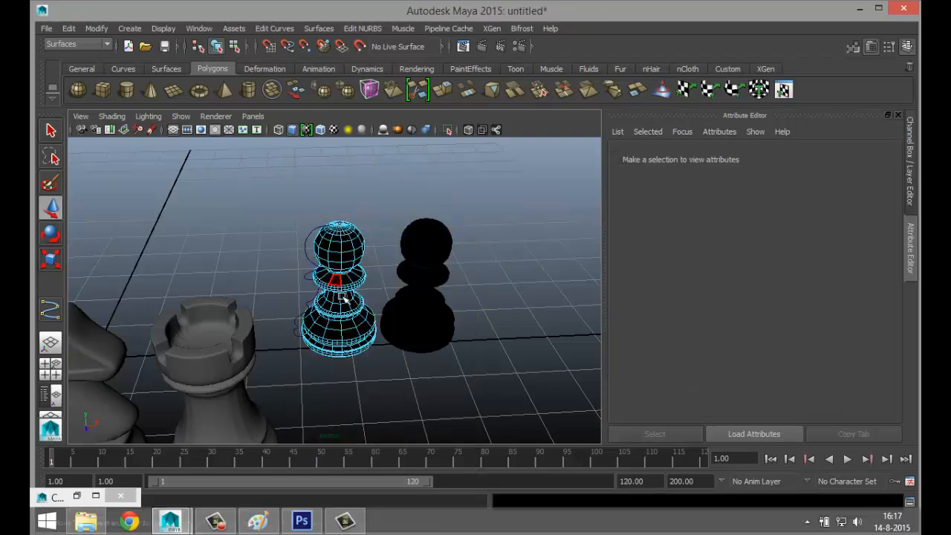
- Delete the NURBS pawn surface and the leftover profile curve, keeping only the polygon pawn
{"action": "left_click", "coordinate": [444, 243]}
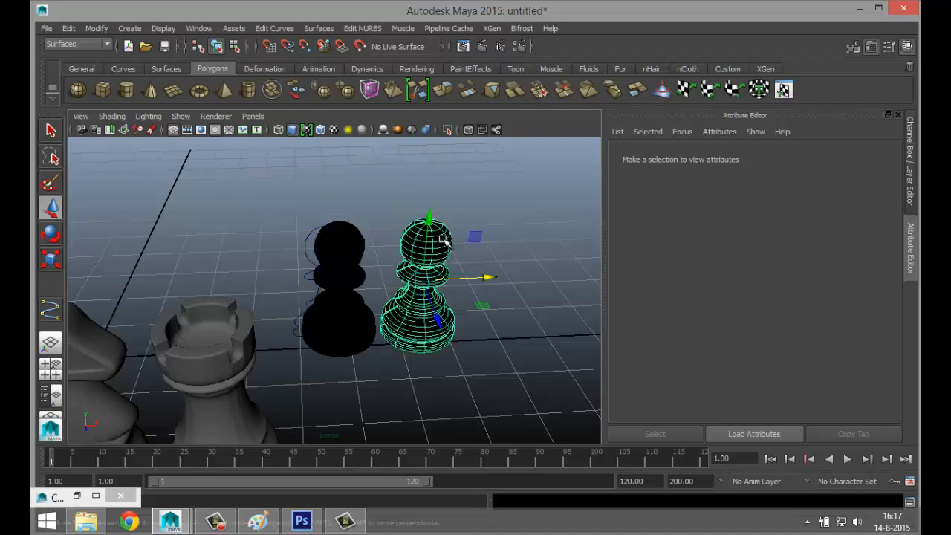
{"action": "key", "text": "Delete"}
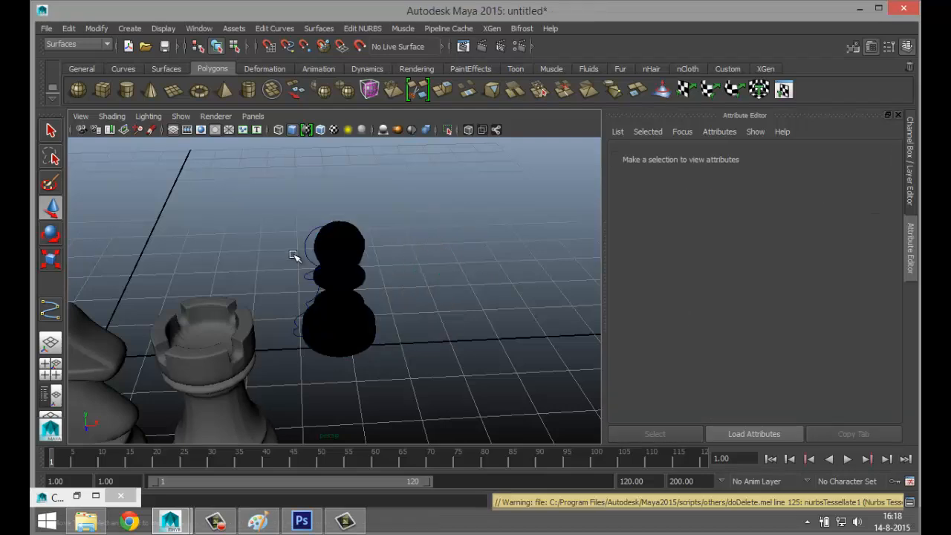
{"action": "left_click", "coordinate": [304, 247]}
{"action": "key", "text": "Delete"}
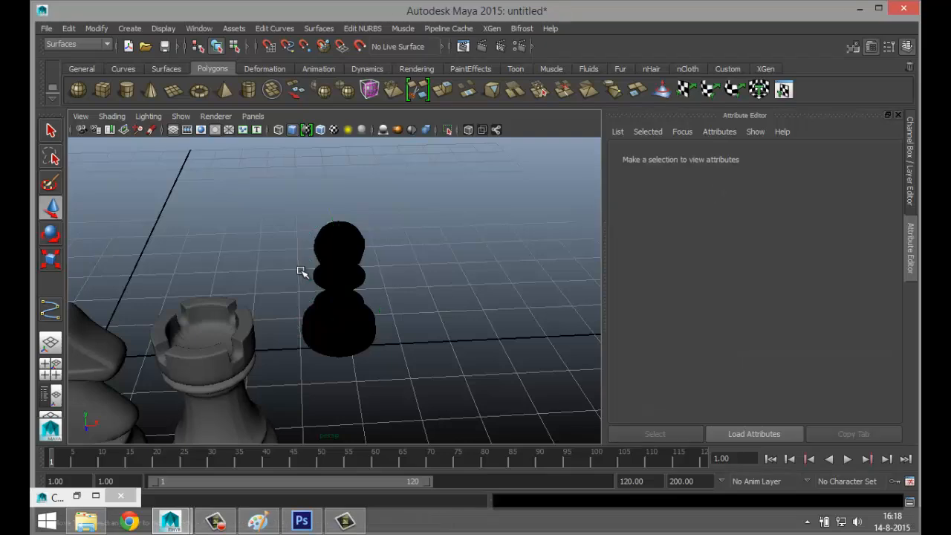
- Switch to the Polygons menu set and reverse the normals of the black polygon pawn
{"action": "left_click", "coordinate": [340, 243]}
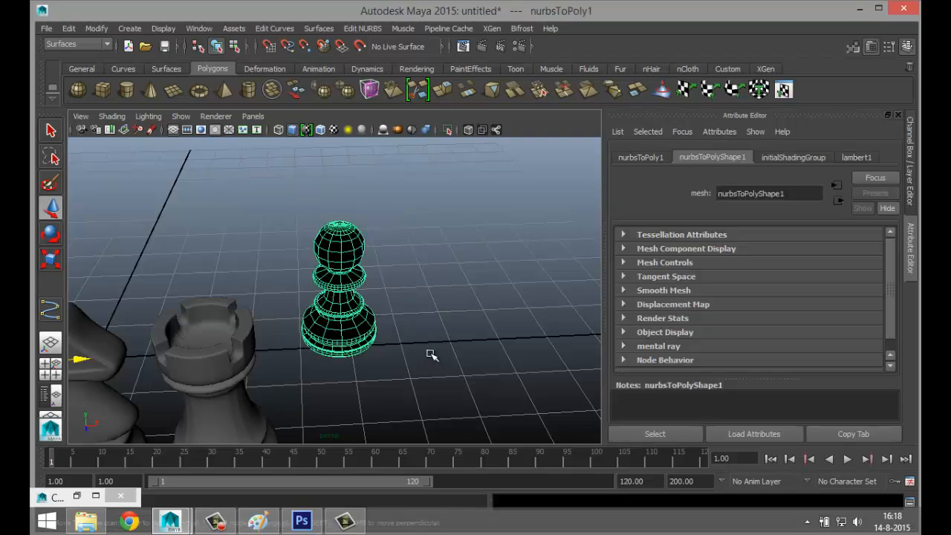
{"action": "key", "text": "f"}
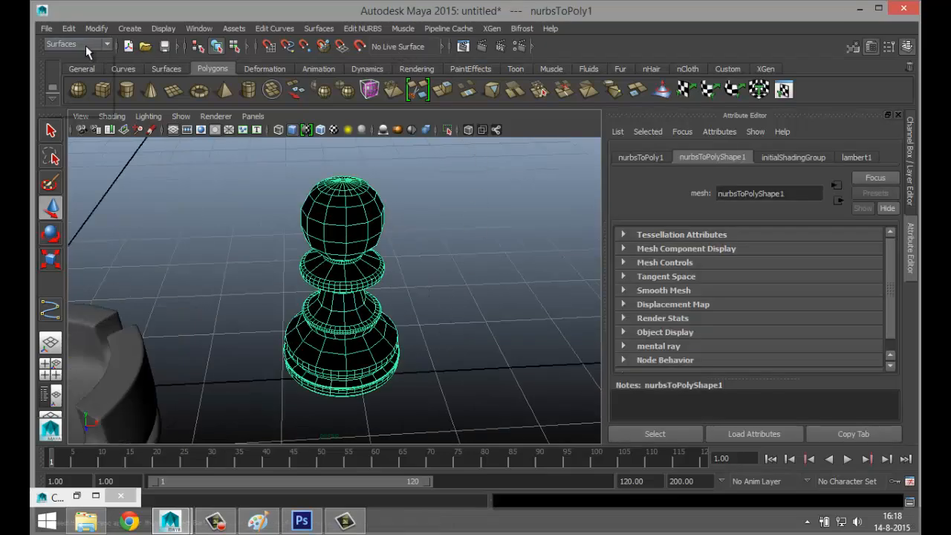
{"action": "left_click", "coordinate": [85, 45]}
{"action": "left_click", "coordinate": [91, 61]}
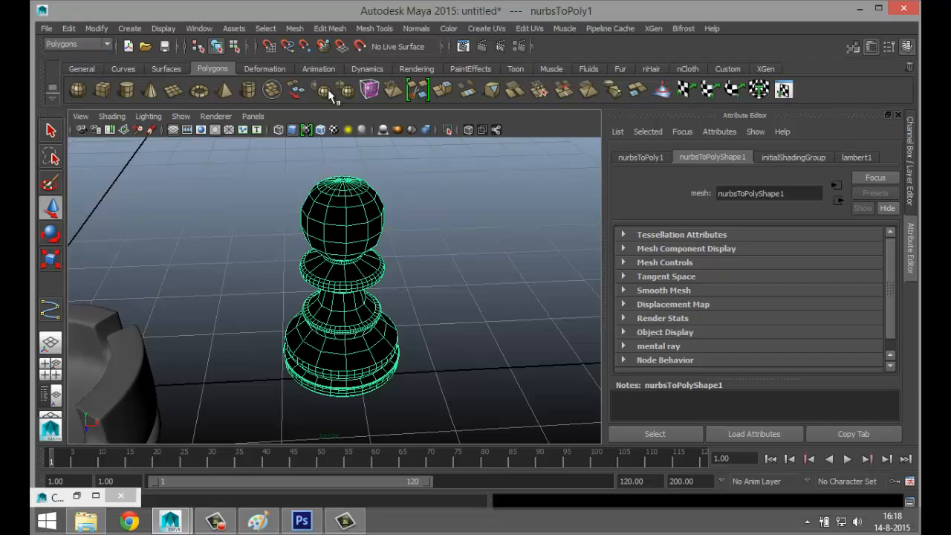
{"action": "left_click", "coordinate": [416, 29]}
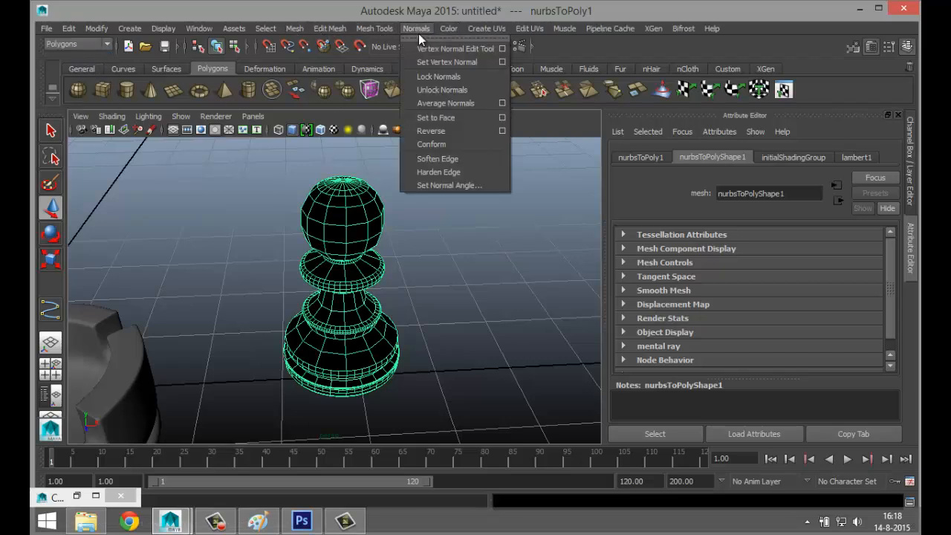
{"action": "left_click", "coordinate": [446, 130]}
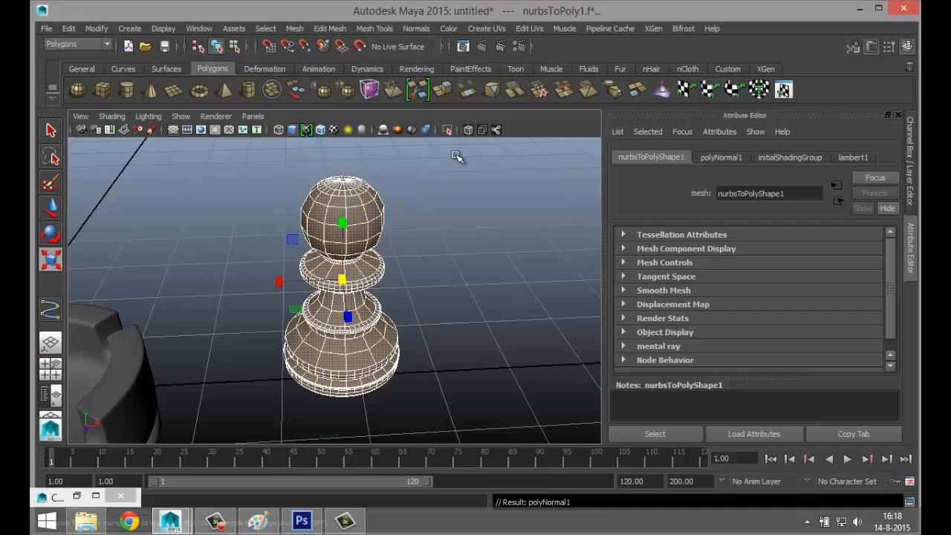
{"action": "left_click", "coordinate": [491, 270]}
{"action": "scroll", "coordinate": [480, 288], "scroll_direction": "up", "scroll_amount": 2}
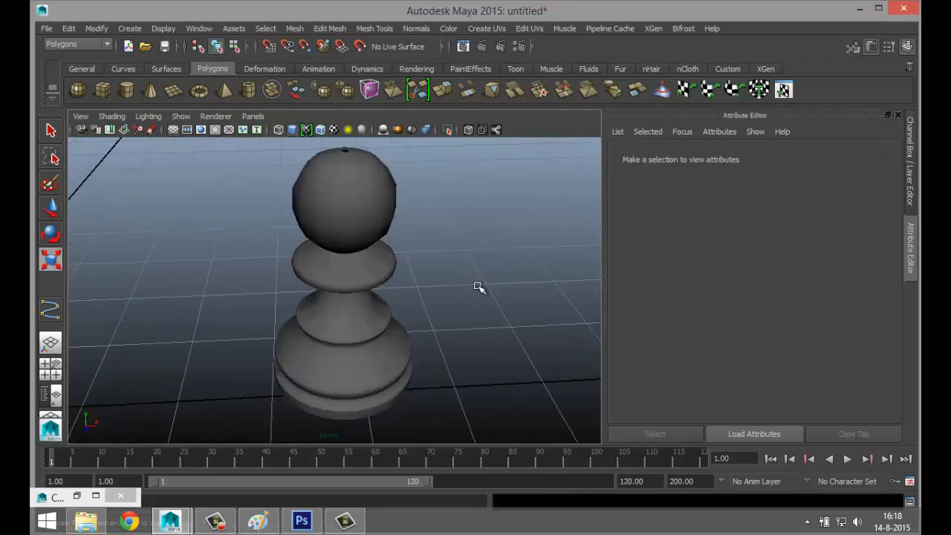
- Display the polygon pawn with smooth mesh preview and check its head up close
{"action": "left_click", "coordinate": [372, 216]}
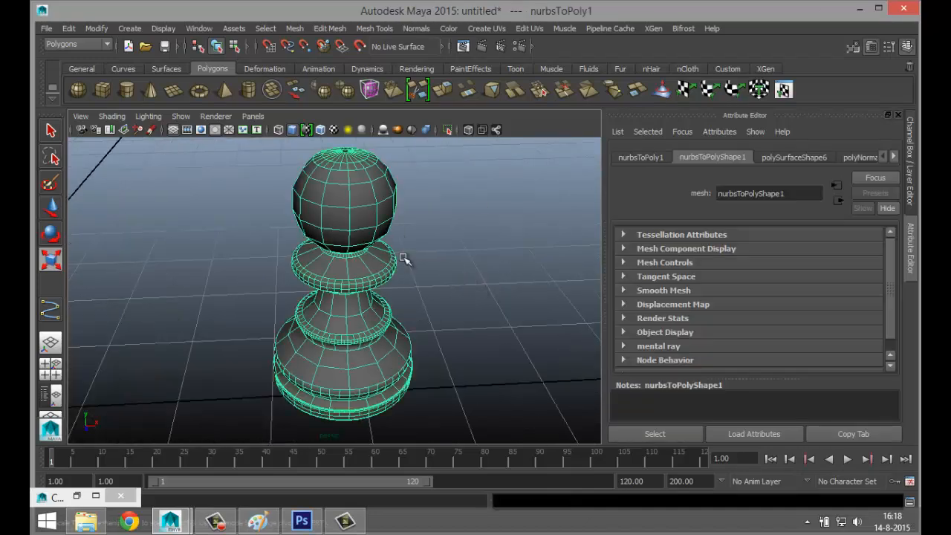
{"action": "left_click", "coordinate": [477, 256]}
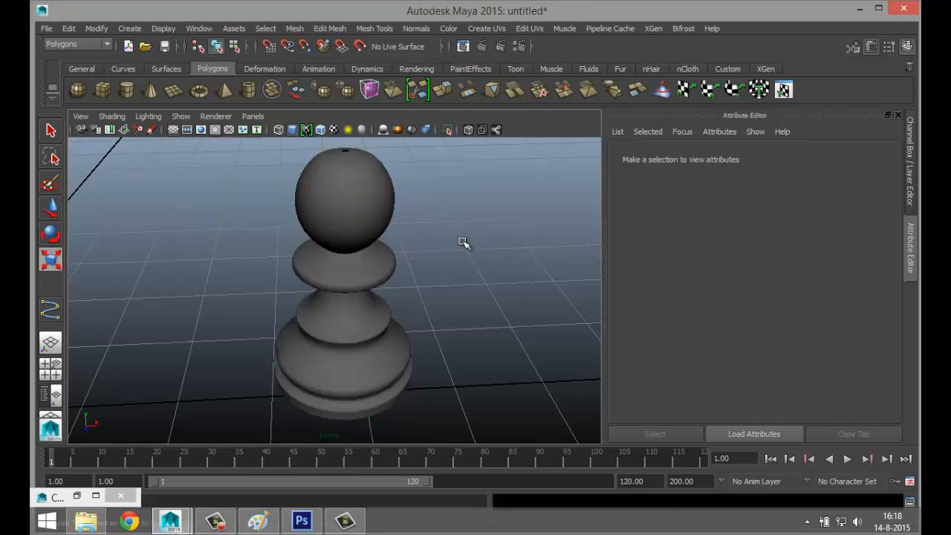
{"action": "scroll", "coordinate": [452, 280], "scroll_direction": "down", "scroll_amount": 2}
{"action": "scroll", "coordinate": [463, 265], "scroll_direction": "up", "scroll_amount": 5}
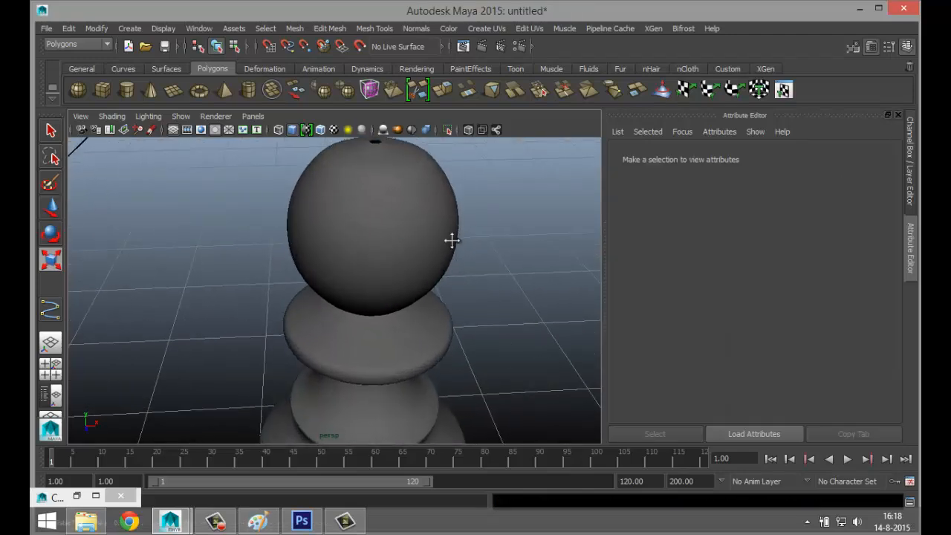
- Select the border edge loop of the small opening on top of the pawn's head and apply Fill Hole
{"action": "left_click_drag", "start_coordinate": [452, 240], "coordinate": [438, 384], "text": "alt"}
{"action": "scroll", "coordinate": [438, 312], "scroll_direction": "up", "scroll_amount": 4}
{"action": "left_click_drag", "start_coordinate": [424, 244], "coordinate": [386, 347], "text": "alt"}
{"action": "left_click", "coordinate": [394, 371]}
{"action": "scroll", "coordinate": [401, 357], "scroll_direction": "up", "scroll_amount": 3}
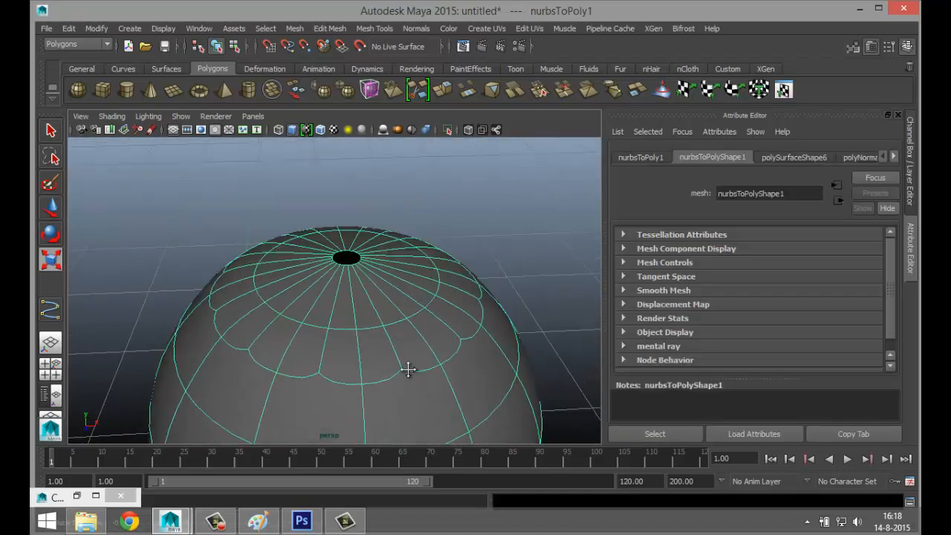
{"action": "scroll", "coordinate": [408, 347], "scroll_direction": "up", "scroll_amount": 5}
{"action": "right_click_drag", "start_coordinate": [452, 342], "coordinate": [453, 177]}
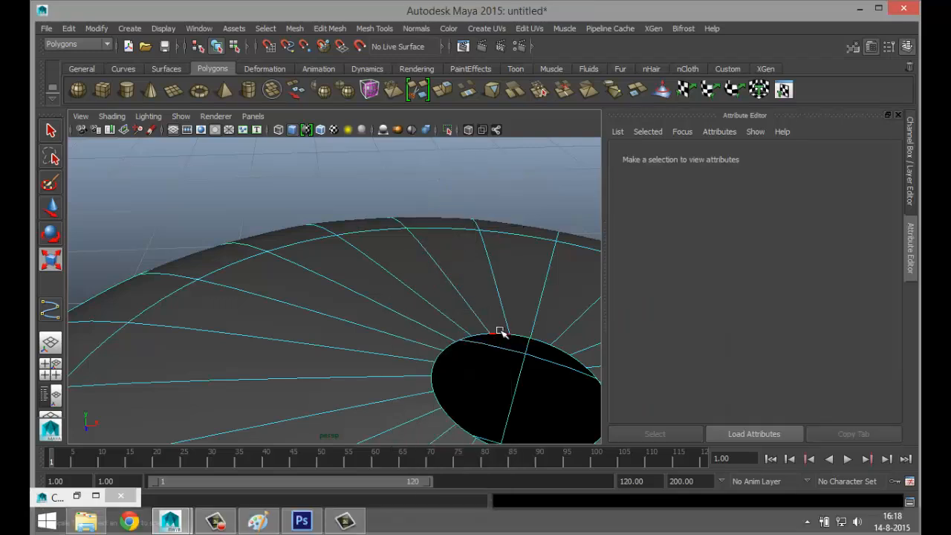
{"action": "double_click", "coordinate": [499, 332]}
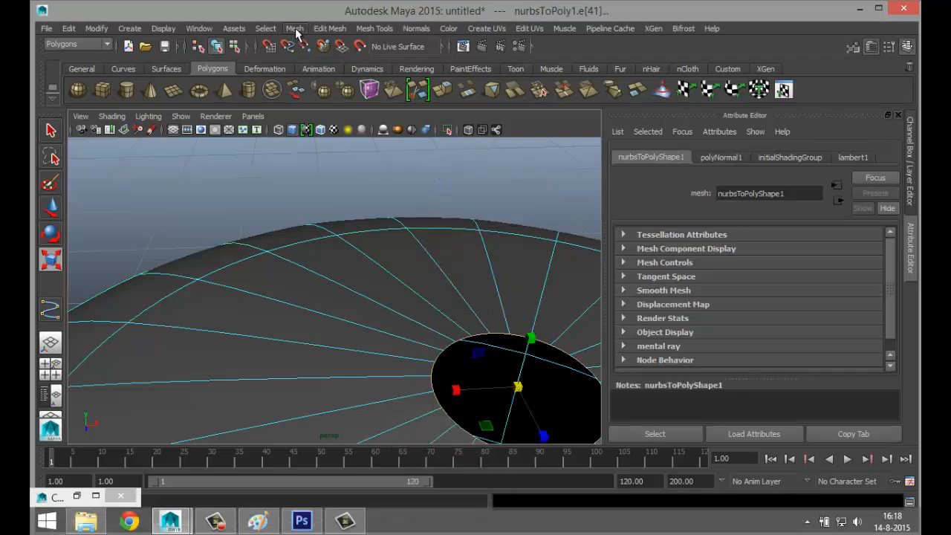
{"action": "left_click", "coordinate": [296, 29]}
{"action": "left_click", "coordinate": [331, 142]}
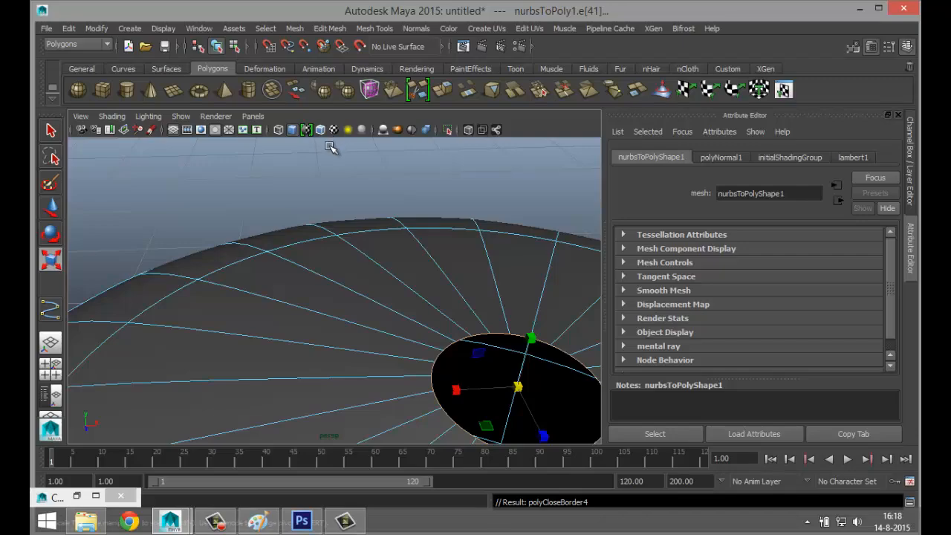
- Select the border edge loop of the opening under the pawn's base and apply Fill Hole to it
{"action": "key", "text": "f"}
{"action": "scroll", "coordinate": [438, 307], "scroll_direction": "up", "scroll_amount": 2}
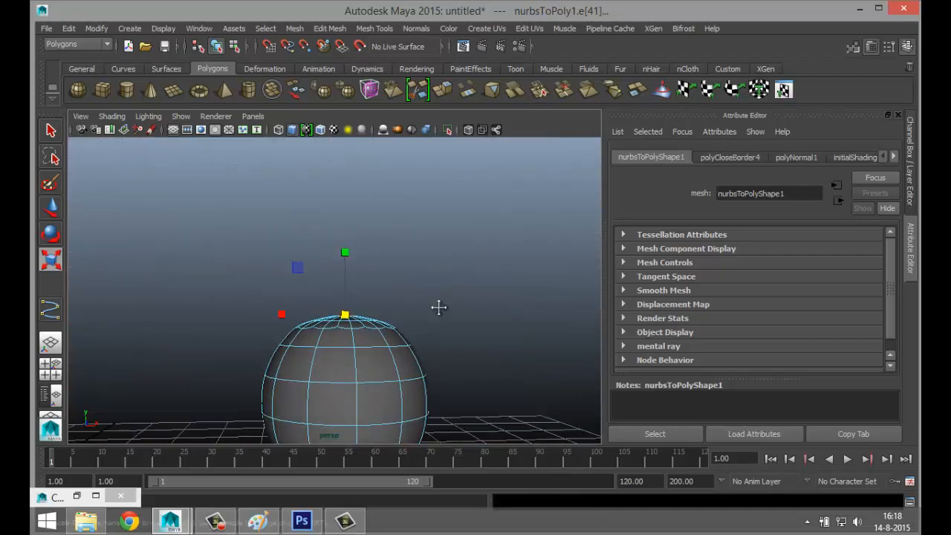
{"action": "middle_click_drag", "start_coordinate": [439, 308], "coordinate": [388, 52], "text": "alt"}
{"action": "left_click_drag", "start_coordinate": [463, 303], "coordinate": [455, 223], "text": "alt"}
{"action": "middle_click_drag", "start_coordinate": [453, 303], "coordinate": [466, 154], "text": "alt"}
{"action": "scroll", "coordinate": [392, 305], "scroll_direction": "up", "scroll_amount": 4}
{"action": "middle_click_drag", "start_coordinate": [380, 356], "coordinate": [425, 294], "text": "alt"}
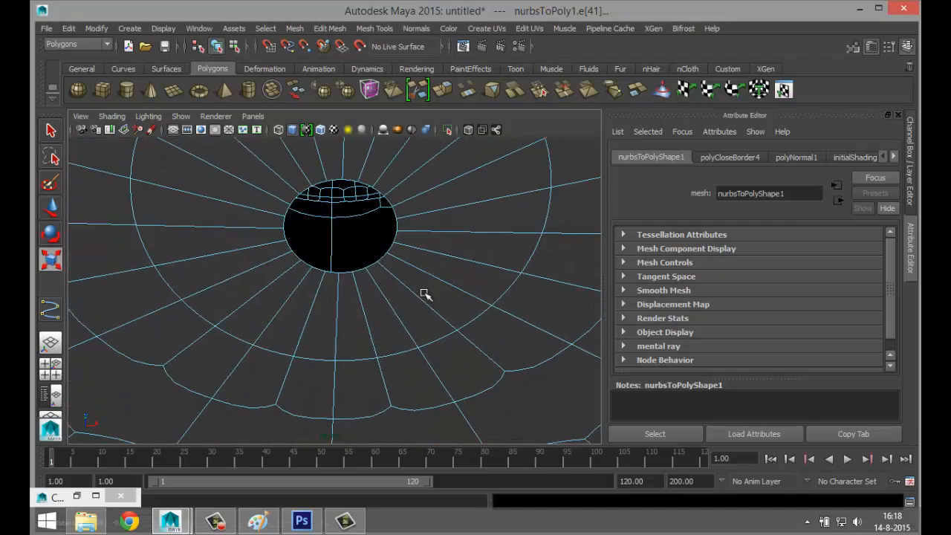
{"action": "left_click", "coordinate": [351, 178]}
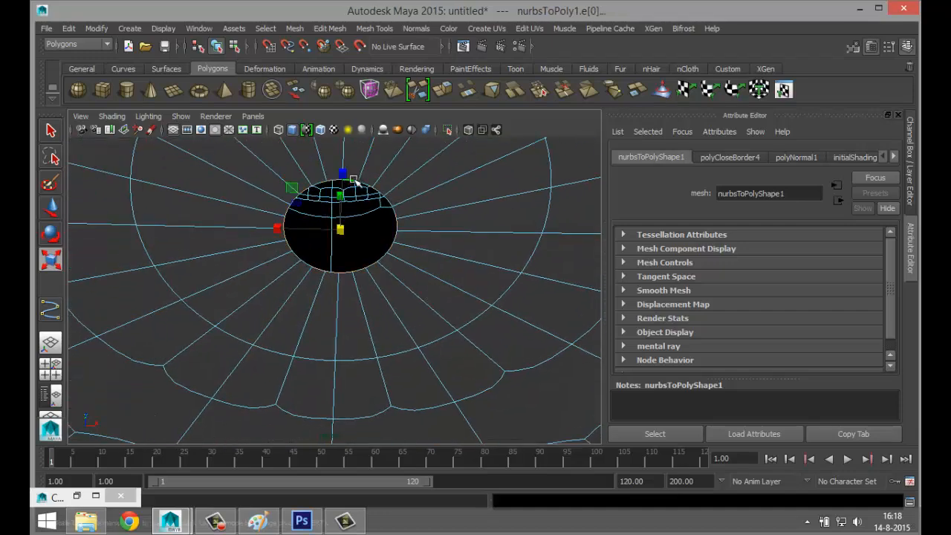
{"action": "key", "text": "g"}
{"action": "scroll", "coordinate": [416, 272], "scroll_direction": "down", "scroll_amount": 6}
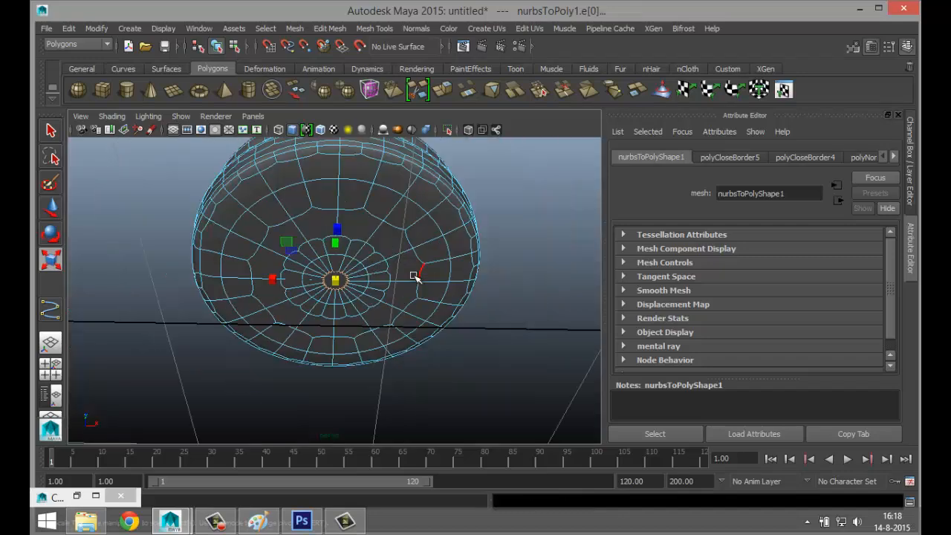
- Return the pawn to object mode, select it in the top view and center its pivot
{"action": "left_click", "coordinate": [479, 297]}
{"action": "left_click_drag", "start_coordinate": [465, 319], "coordinate": [416, 385], "text": "alt"}
{"action": "left_click", "coordinate": [50, 365]}
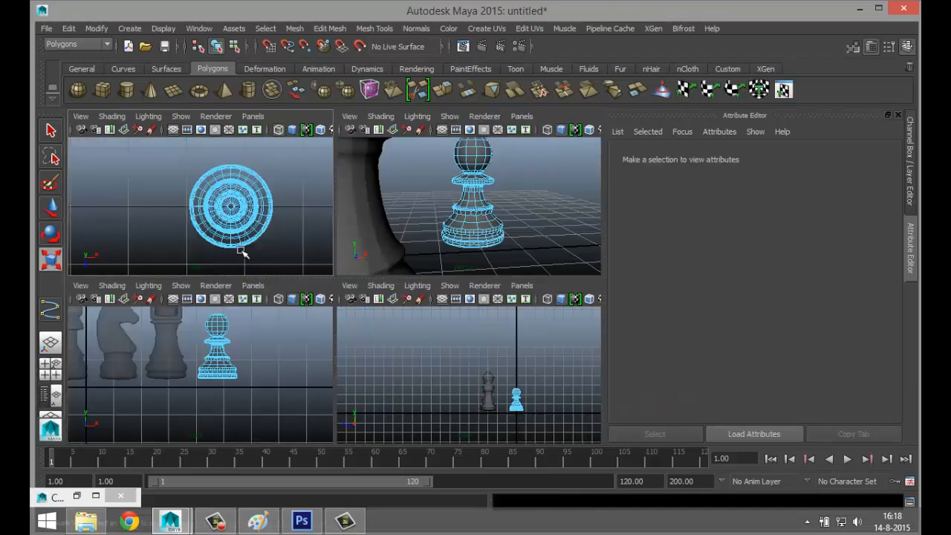
{"action": "key", "text": "space"}
{"action": "scroll", "coordinate": [330, 286], "scroll_direction": "down", "scroll_amount": 5}
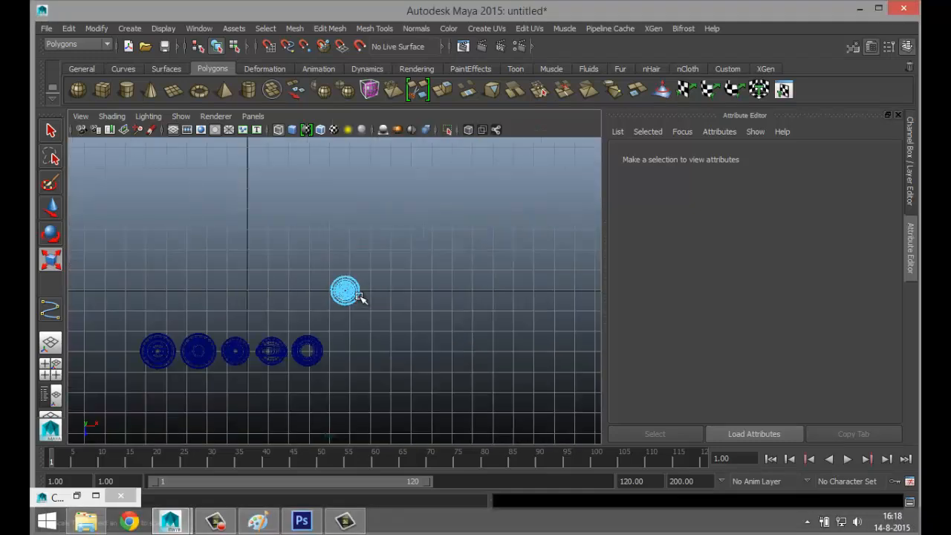
{"action": "right_click_drag", "start_coordinate": [347, 291], "coordinate": [404, 207]}
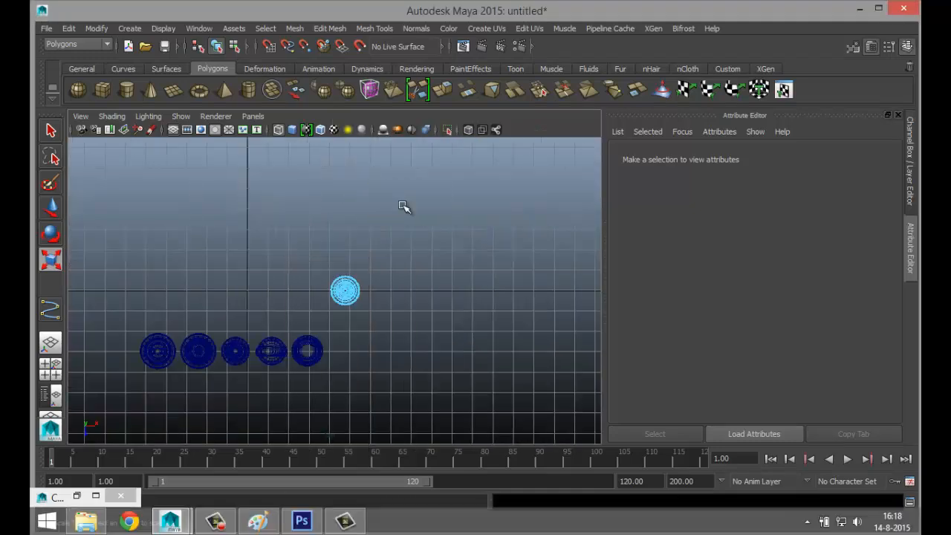
{"action": "left_click", "coordinate": [344, 289]}
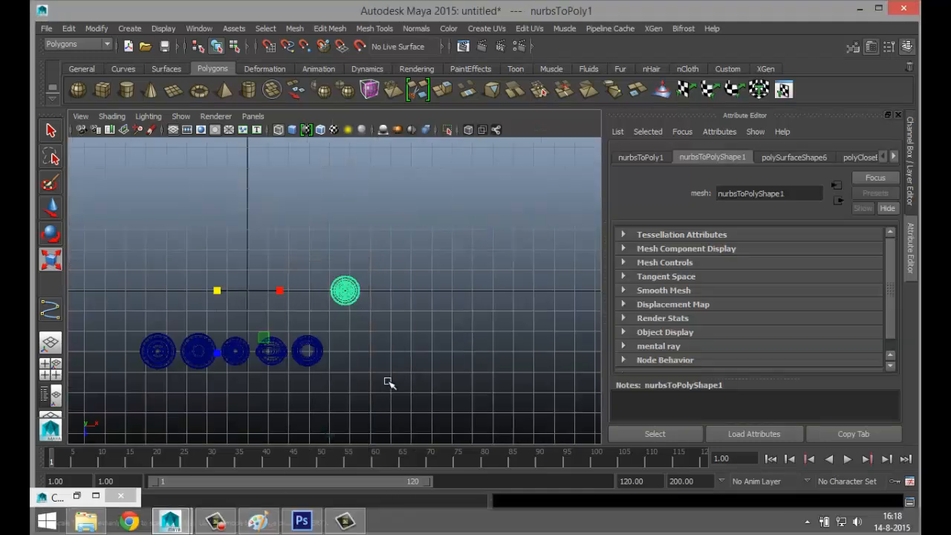
{"action": "left_click", "coordinate": [96, 29]}
{"action": "left_click", "coordinate": [140, 163]}
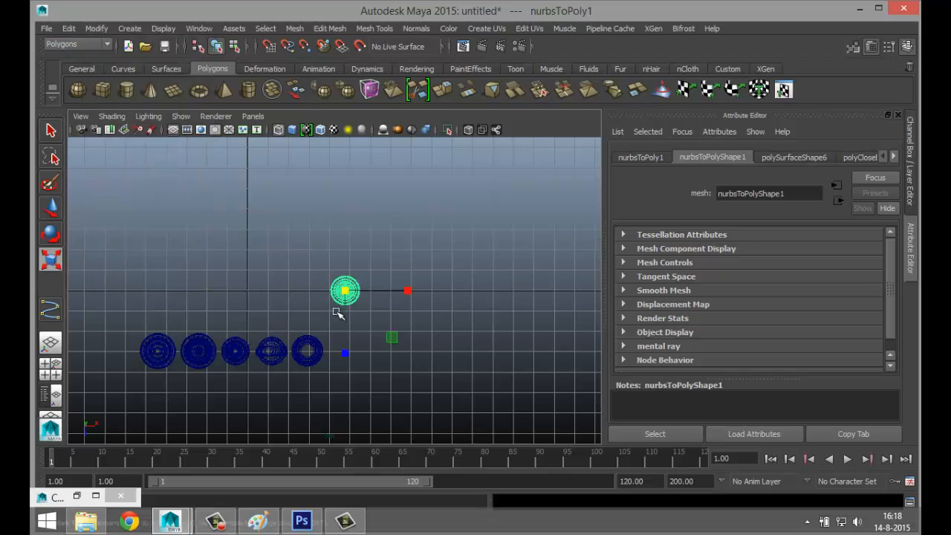
- Move the pawn along the Z axis until it lines up with the row of other chess pieces
{"action": "key", "text": "w"}
{"action": "left_click_drag", "start_coordinate": [345, 357], "coordinate": [355, 418]}
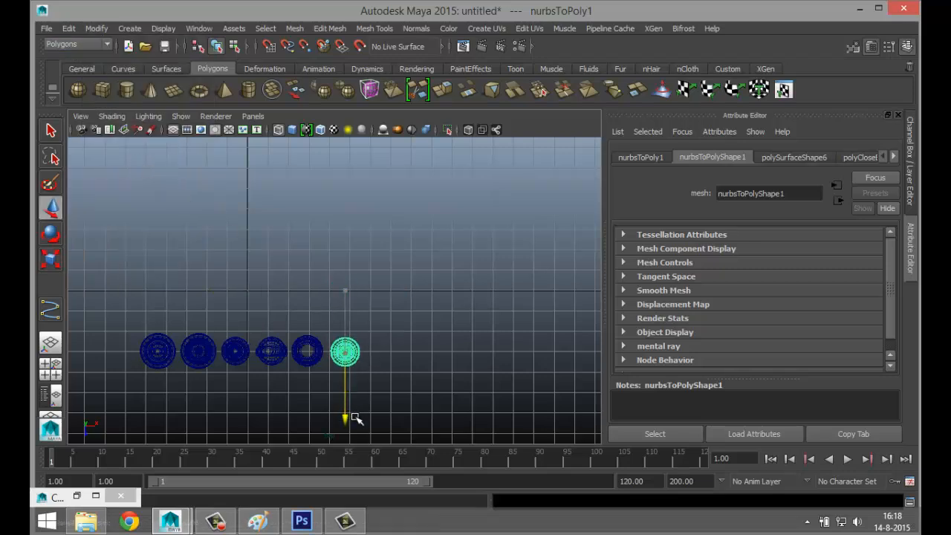
{"action": "key", "text": "f"}
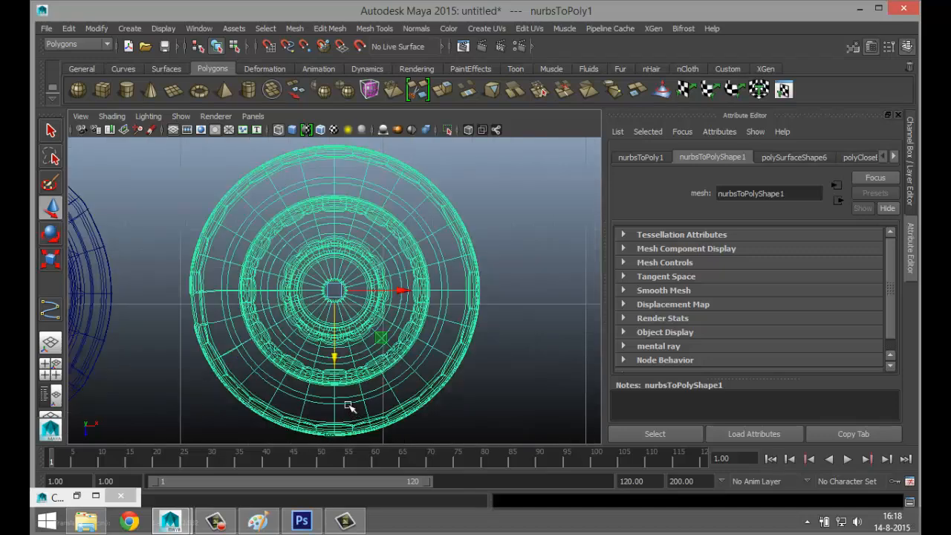
{"action": "left_click_drag", "start_coordinate": [336, 357], "coordinate": [334, 366]}
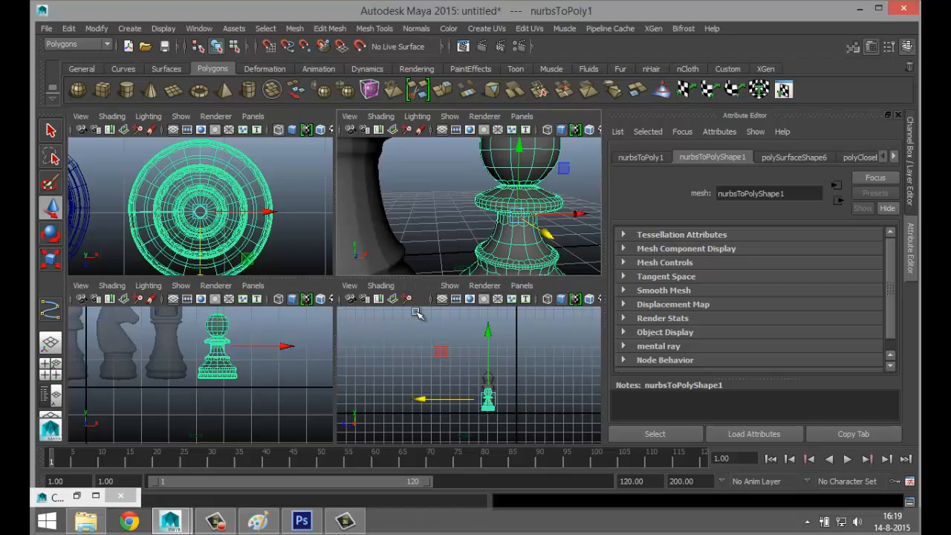
- Check the pawn's placement beside the rook and knight in the perspective view
{"action": "key", "text": "space"}
{"action": "left_click", "coordinate": [558, 316]}
{"action": "scroll", "coordinate": [559, 316], "scroll_direction": "down", "scroll_amount": 5}
{"action": "scroll", "coordinate": [523, 323], "scroll_direction": "up", "scroll_amount": 4}
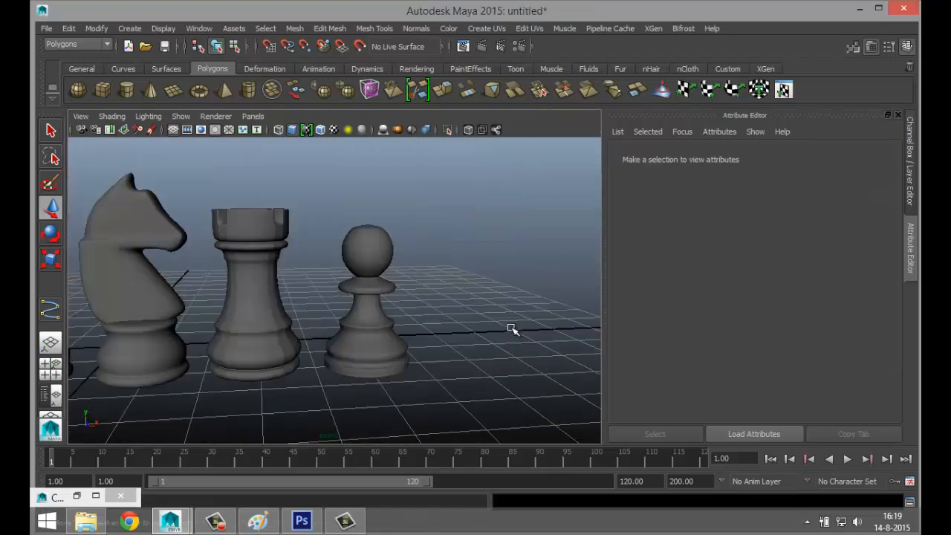
{"action": "left_click_drag", "start_coordinate": [491, 360], "coordinate": [466, 355], "text": "alt"}
{"action": "scroll", "coordinate": [355, 344], "scroll_direction": "down", "scroll_amount": 5}
{"action": "scroll", "coordinate": [346, 361], "scroll_direction": "up", "scroll_amount": 4}
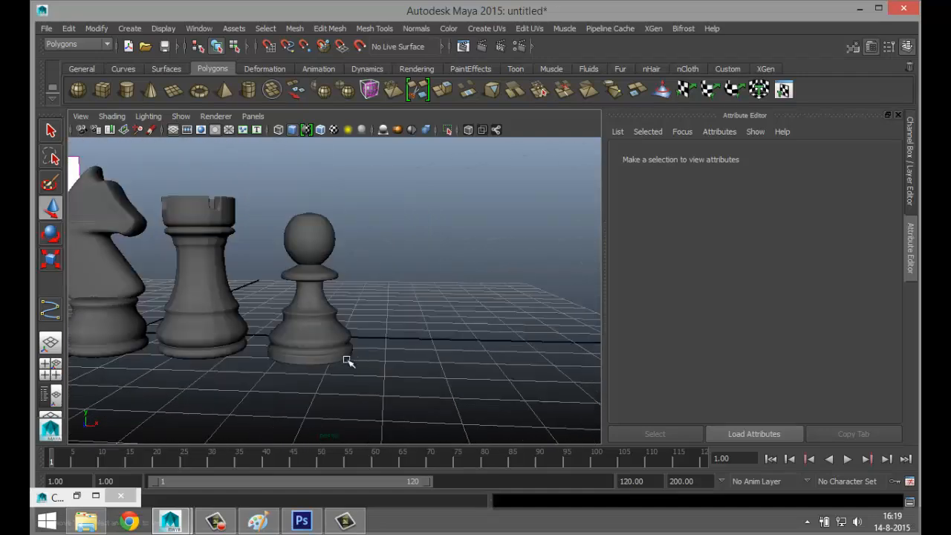
- Apply smooth mesh preview to the rook and review it alongside the pawn, knight and bishop
{"action": "left_click", "coordinate": [204, 280]}
{"action": "key", "text": "3"}
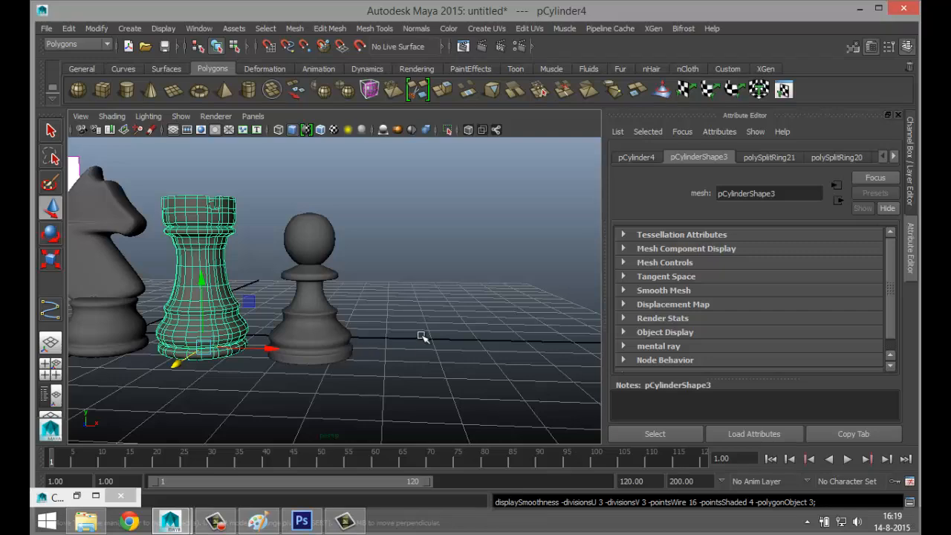
{"action": "left_click", "coordinate": [422, 296]}
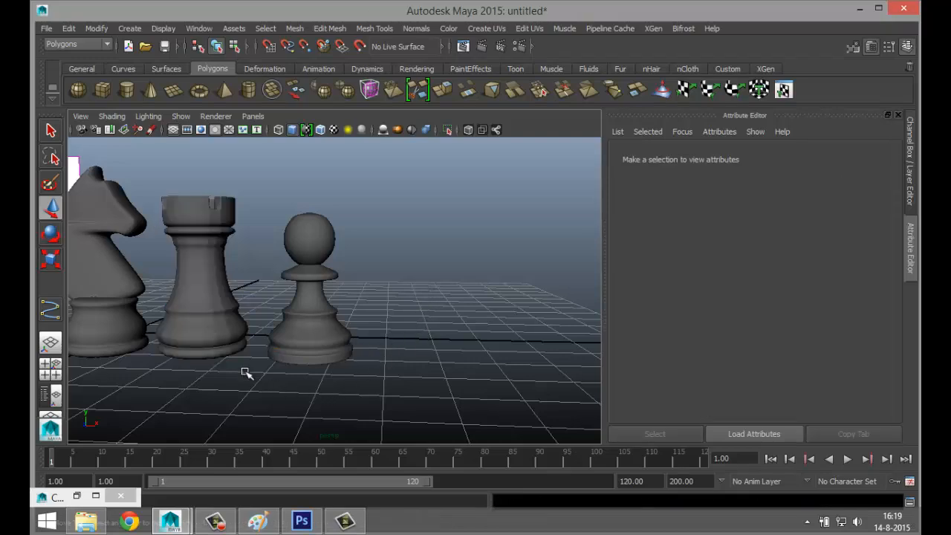
{"action": "mouse_move", "coordinate": [245, 372]}
{"action": "left_mouse_down", "text": "alt"}
{"action": "mouse_move", "coordinate": [295, 384]}
{"action": "mouse_move", "coordinate": [270, 397]}
{"action": "mouse_move", "coordinate": [254, 387]}
{"action": "left_mouse_up", "text": "alt"}
{"action": "right_click_drag", "start_coordinate": [253, 387], "coordinate": [375, 348], "text": "alt"}
{"action": "scroll", "coordinate": [375, 347], "scroll_direction": "down", "scroll_amount": 5}
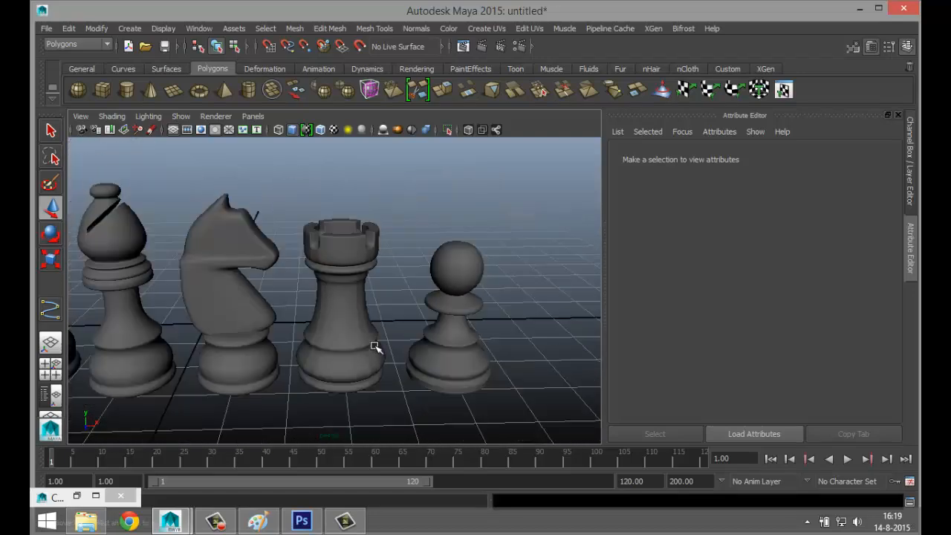
{"action": "scroll", "coordinate": [375, 348], "scroll_direction": "up", "scroll_amount": 5}
{"action": "scroll", "coordinate": [330, 383], "scroll_direction": "down", "scroll_amount": 5}
{"action": "scroll", "coordinate": [329, 382], "scroll_direction": "up", "scroll_amount": 5}
- Turn off smooth mesh preview on the rook and inspect the low-poly edges around its crown and collar
{"action": "left_click", "coordinate": [341, 230]}
{"action": "scroll", "coordinate": [348, 275], "scroll_direction": "up", "scroll_amount": 4}
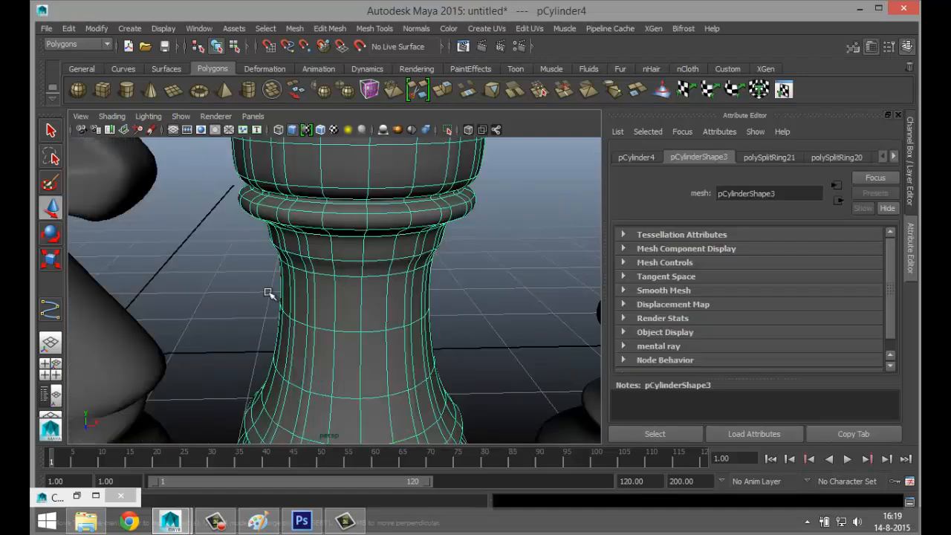
{"action": "middle_click_drag", "start_coordinate": [278, 313], "coordinate": [262, 353], "text": "alt"}
{"action": "scroll", "coordinate": [260, 353], "scroll_direction": "up", "scroll_amount": 1}
{"action": "left_click_drag", "start_coordinate": [259, 353], "coordinate": [282, 350], "text": "alt"}
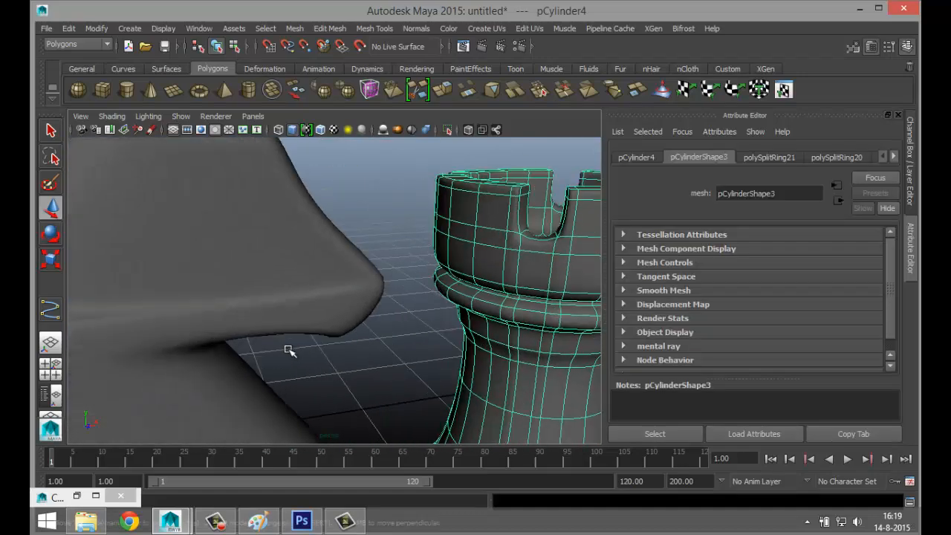
{"action": "key", "text": "1"}
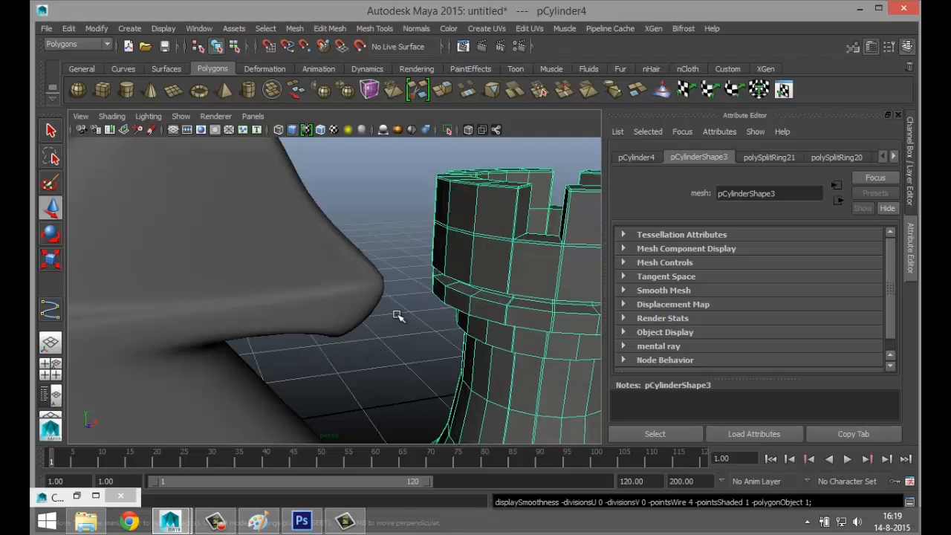
{"action": "key", "text": "f"}
{"action": "scroll", "coordinate": [345, 311], "scroll_direction": "up", "scroll_amount": 5}
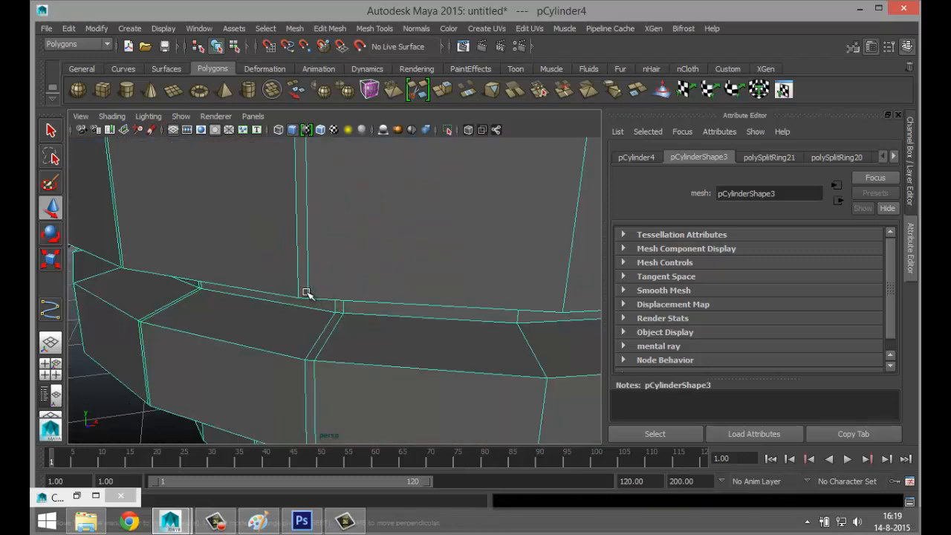
{"action": "scroll", "coordinate": [306, 293], "scroll_direction": "down", "scroll_amount": 5}
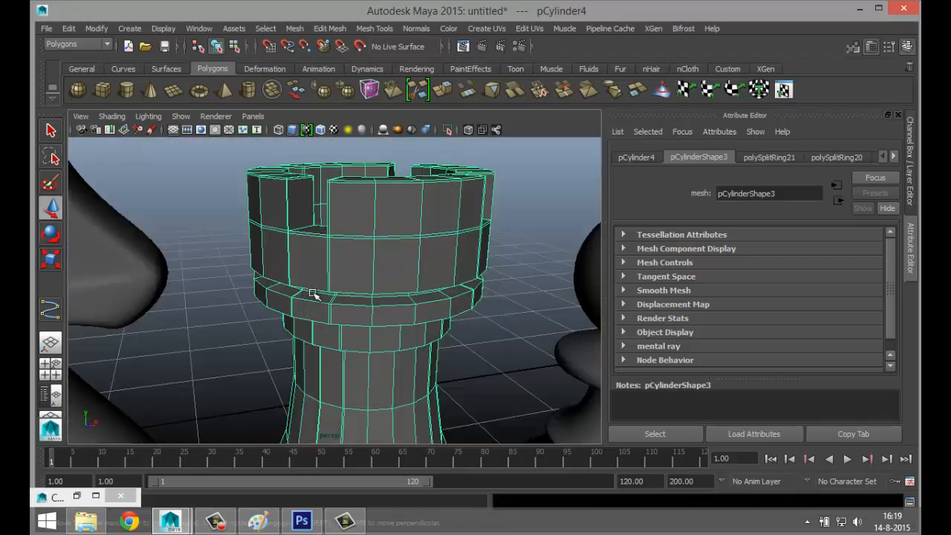
- Switch the rook to edge mode and select the vertical edge loops beside the crown's notches, working around the piece
{"action": "right_click", "coordinate": [329, 257]}
{"action": "right_click_drag", "start_coordinate": [333, 192], "coordinate": [331, 187]}
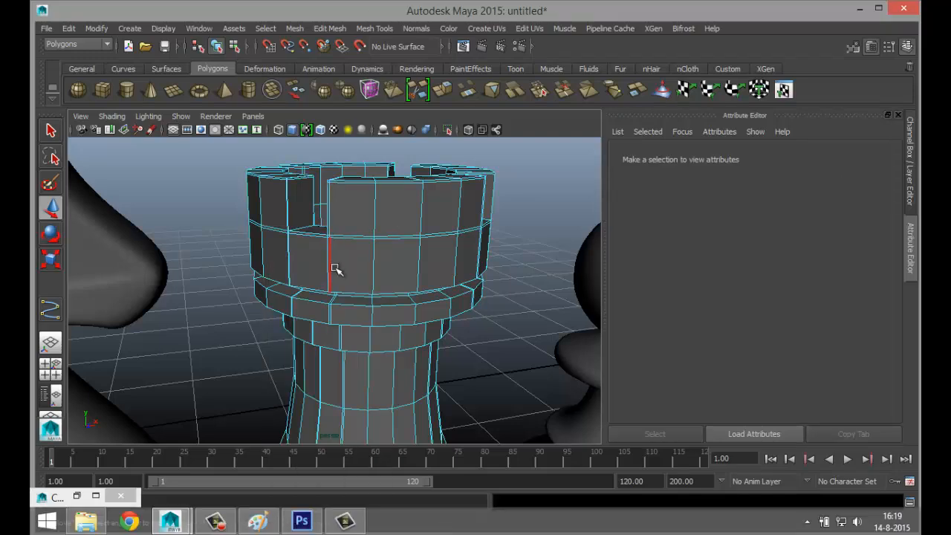
{"action": "left_click", "coordinate": [334, 269]}
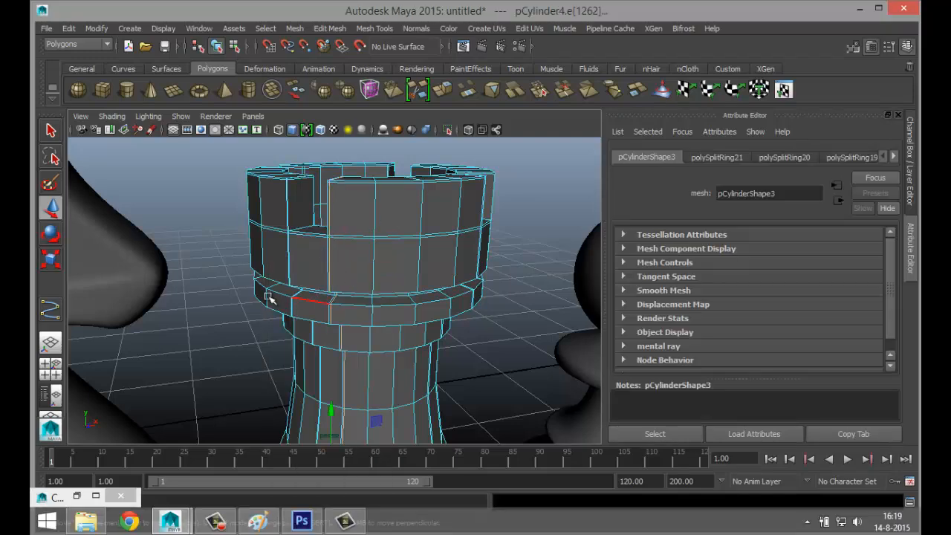
{"action": "left_click_drag", "start_coordinate": [334, 269], "coordinate": [444, 311], "text": "alt"}
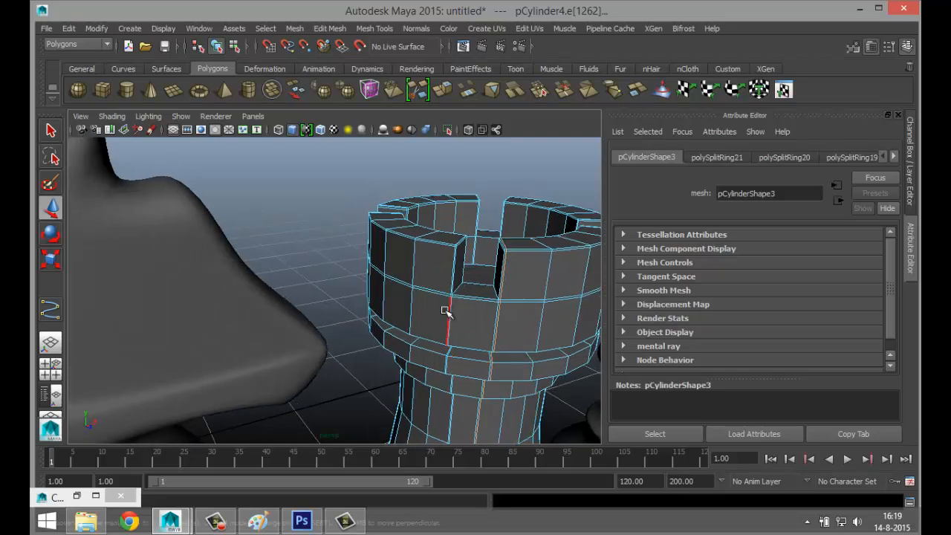
{"action": "left_click_drag", "start_coordinate": [526, 344], "coordinate": [324, 332], "text": "alt"}
{"action": "left_click", "coordinate": [237, 313]}
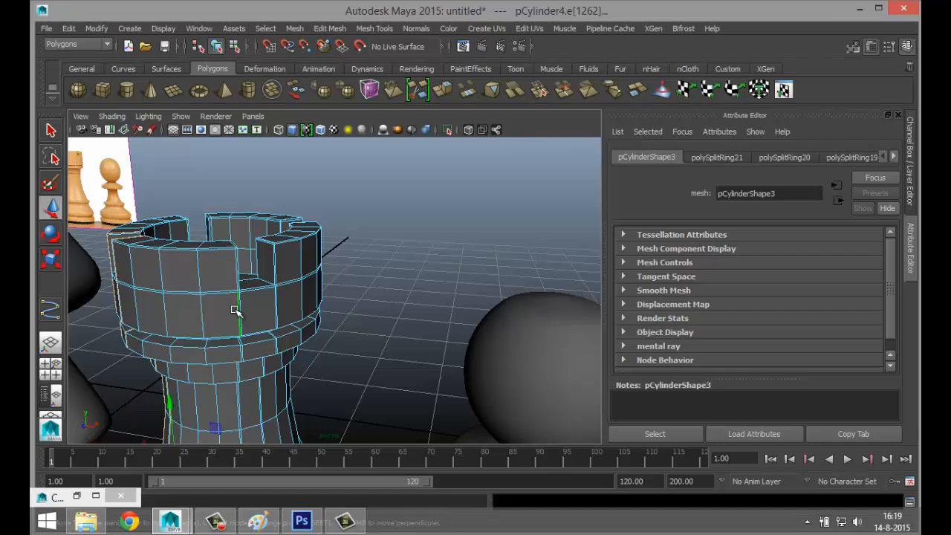
{"action": "left_click", "coordinate": [278, 315]}
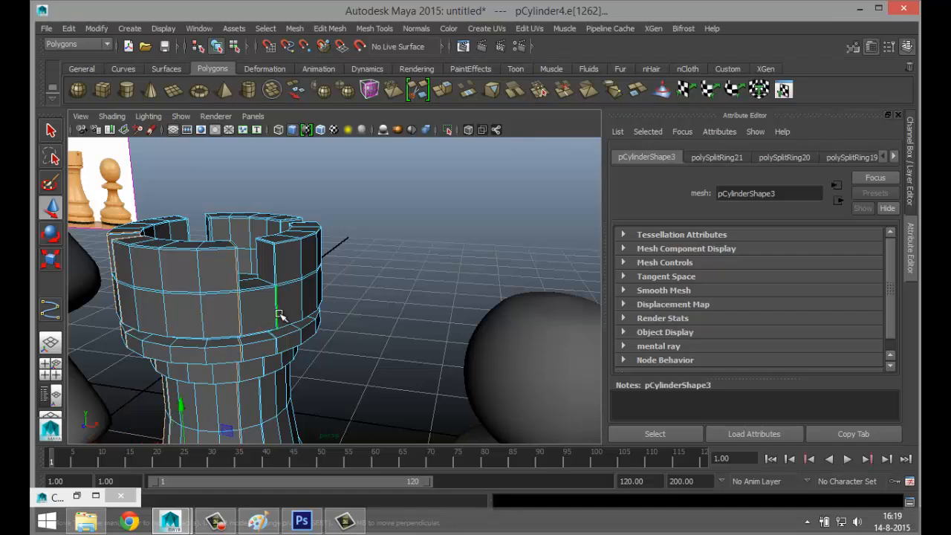
{"action": "left_click_drag", "start_coordinate": [386, 332], "coordinate": [485, 362], "text": "alt"}
{"action": "scroll", "coordinate": [468, 364], "scroll_direction": "up", "scroll_amount": 2}
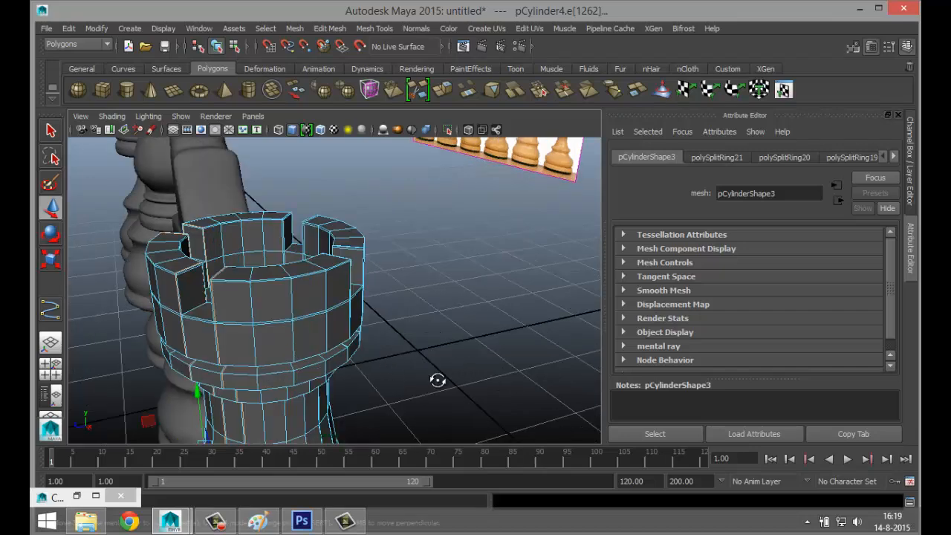
{"action": "mouse_move", "coordinate": [437, 379]}
{"action": "left_mouse_down", "text": "alt"}
{"action": "mouse_move", "coordinate": [361, 378]}
{"action": "mouse_move", "coordinate": [446, 387]}
{"action": "left_mouse_up", "text": "alt"}
{"action": "scroll", "coordinate": [379, 370], "scroll_direction": "up", "scroll_amount": 3}
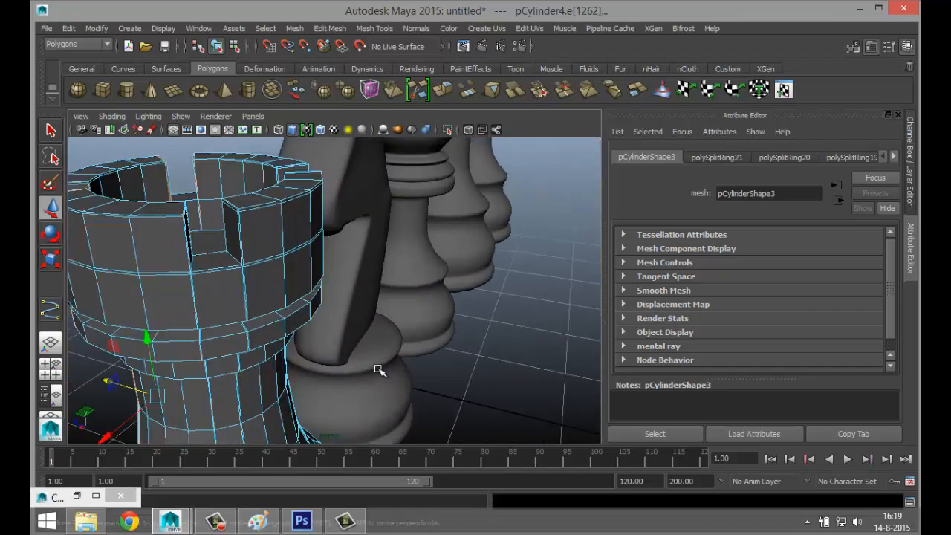
- Select the surplus vertical edges below the notch in the rook's crown and delete them with their vertices
{"action": "left_click", "coordinate": [196, 299]}
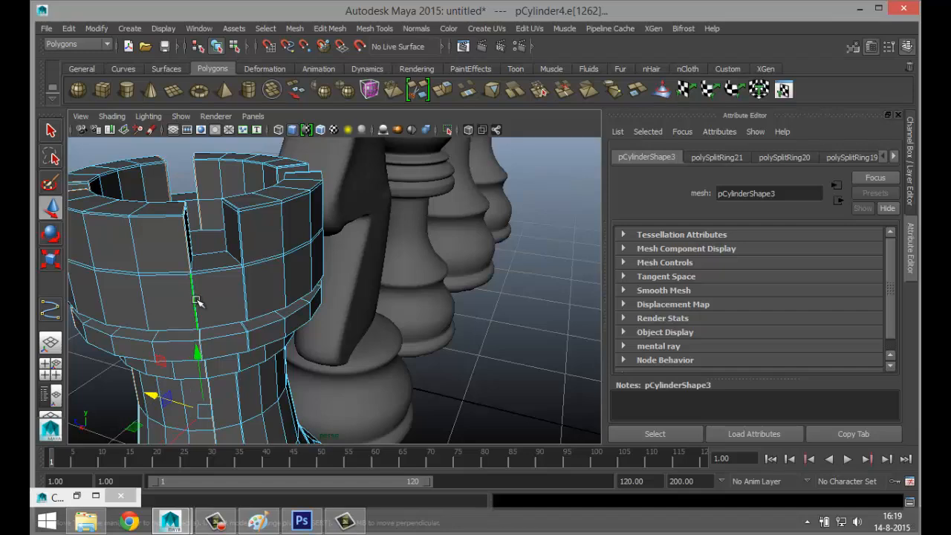
{"action": "left_click", "coordinate": [248, 302], "text": "shift"}
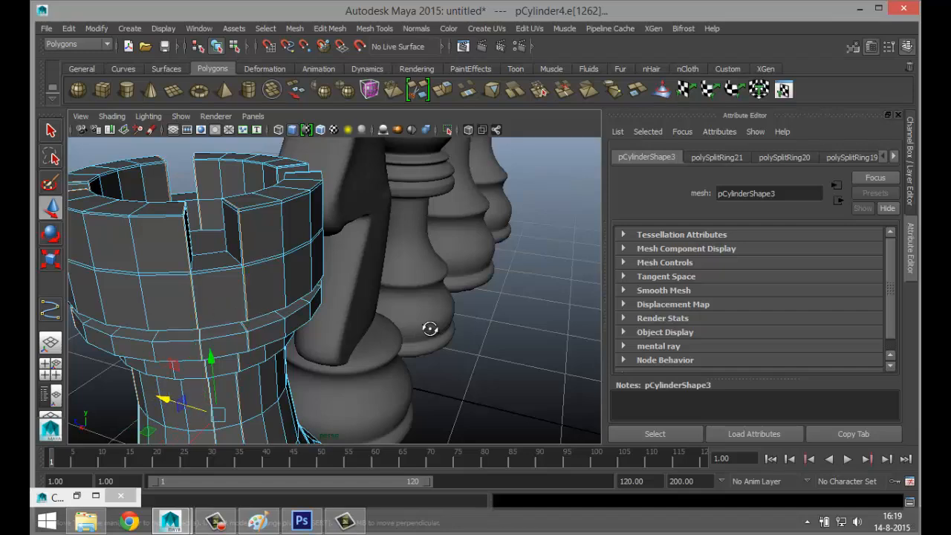
{"action": "left_click_drag", "start_coordinate": [424, 329], "coordinate": [268, 284], "text": "alt"}
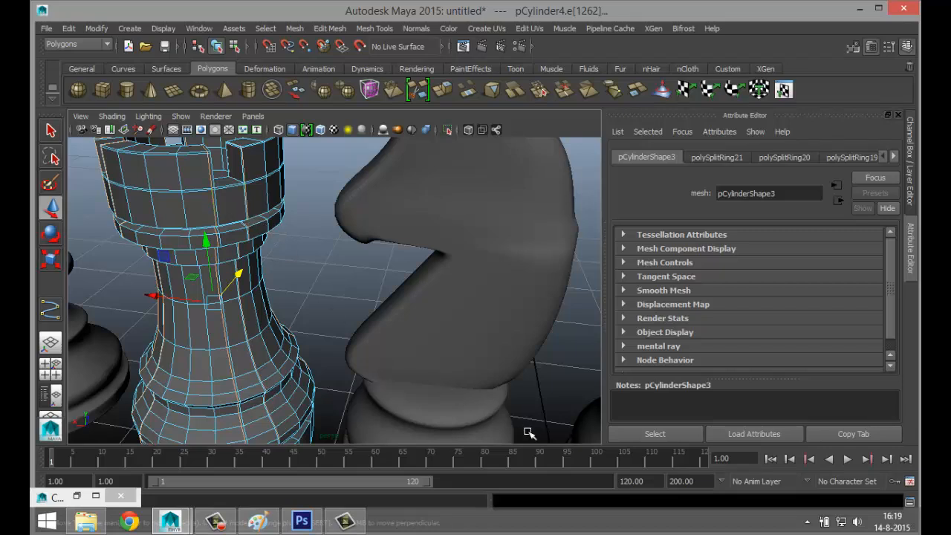
{"action": "key", "text": "ctrl+Delete"}
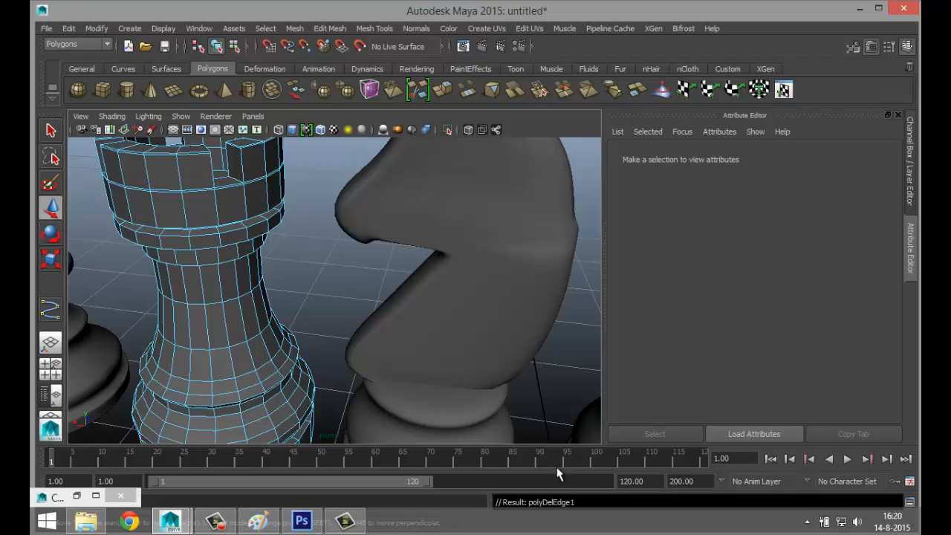
- Return the rook to object mode, show it with smooth mesh preview and deselect it
{"action": "scroll", "coordinate": [320, 276], "scroll_direction": "down", "scroll_amount": 5}
{"action": "left_click_drag", "start_coordinate": [312, 280], "coordinate": [372, 271], "text": "alt"}
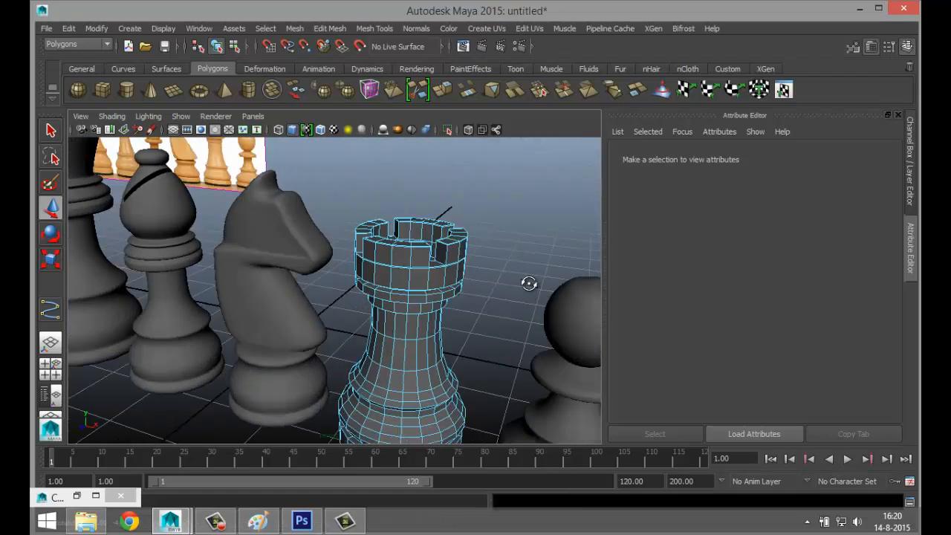
{"action": "right_click_drag", "start_coordinate": [371, 271], "coordinate": [416, 204]}
{"action": "left_click", "coordinate": [452, 361]}
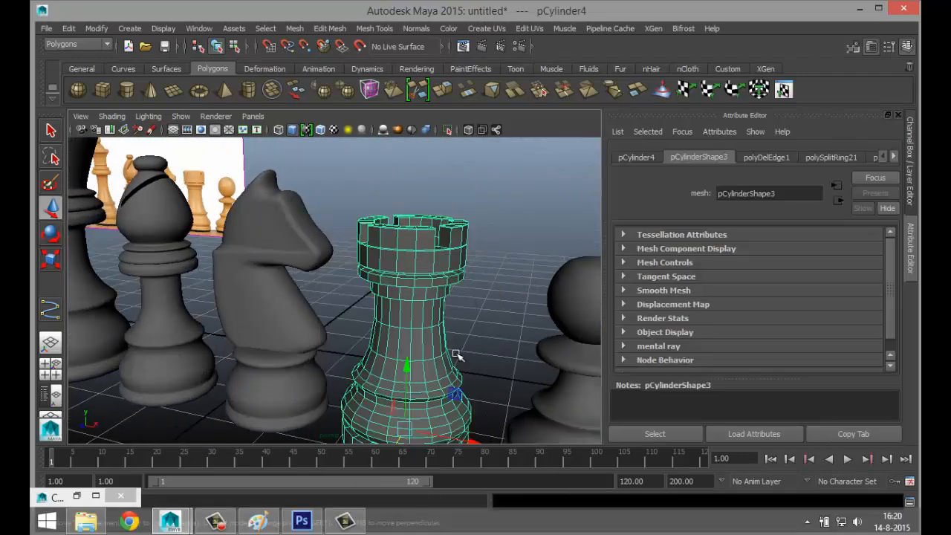
{"action": "left_click", "coordinate": [484, 224]}
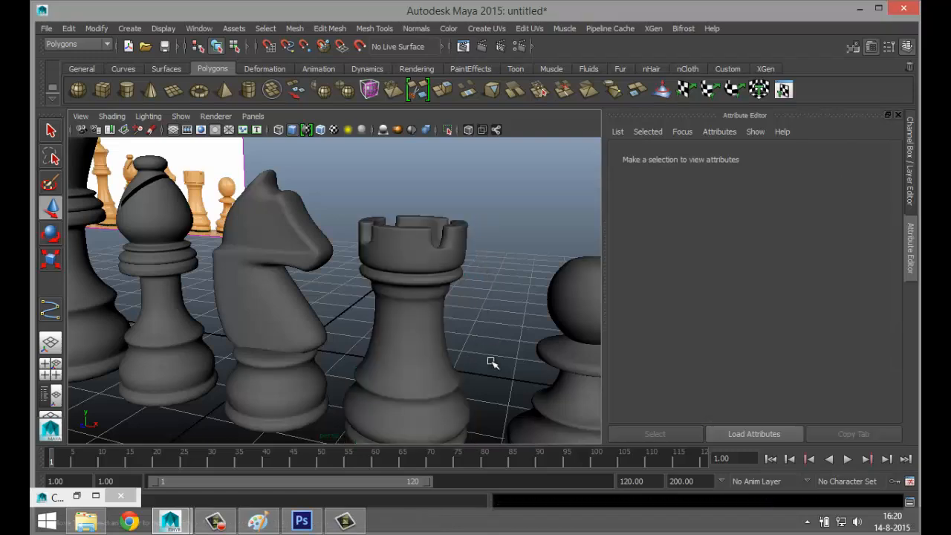
- Delete the construction history of all six chess pieces and freeze their transformations
{"action": "scroll", "coordinate": [486, 362], "scroll_direction": "down", "scroll_amount": 5}
{"action": "scroll", "coordinate": [479, 364], "scroll_direction": "down", "scroll_amount": 2}
{"action": "left_click_drag", "start_coordinate": [335, 394], "coordinate": [365, 391], "text": "alt"}
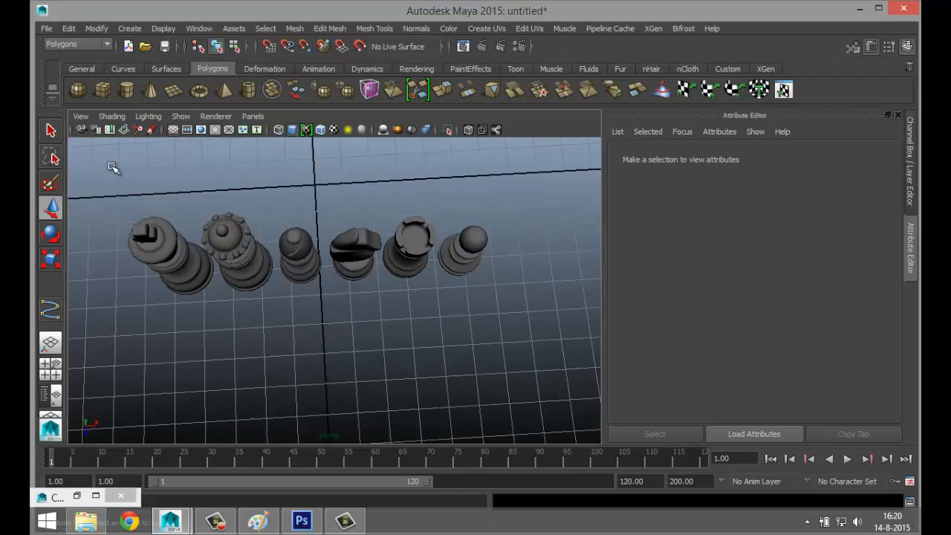
{"action": "left_click_drag", "start_coordinate": [104, 168], "coordinate": [560, 385]}
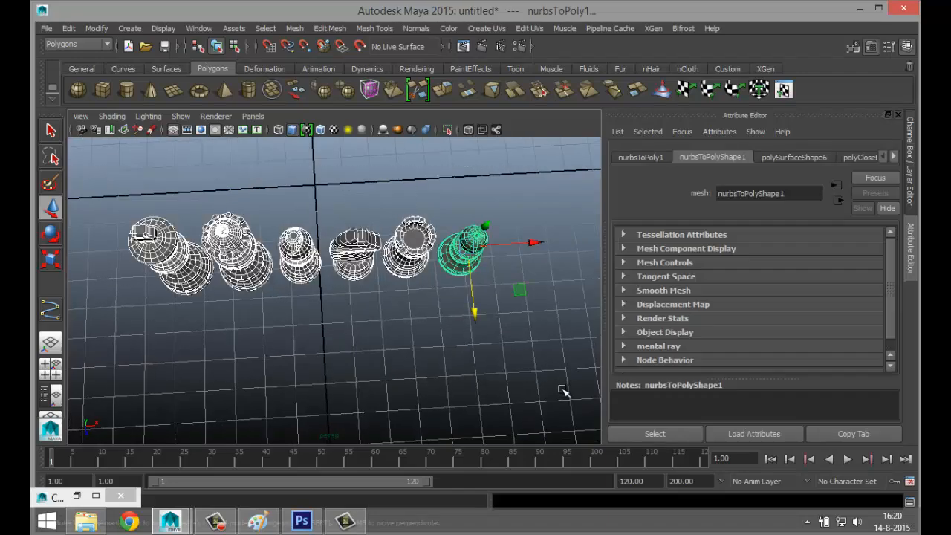
{"action": "left_click", "coordinate": [68, 28]}
{"action": "mouse_move", "coordinate": [139, 171]}
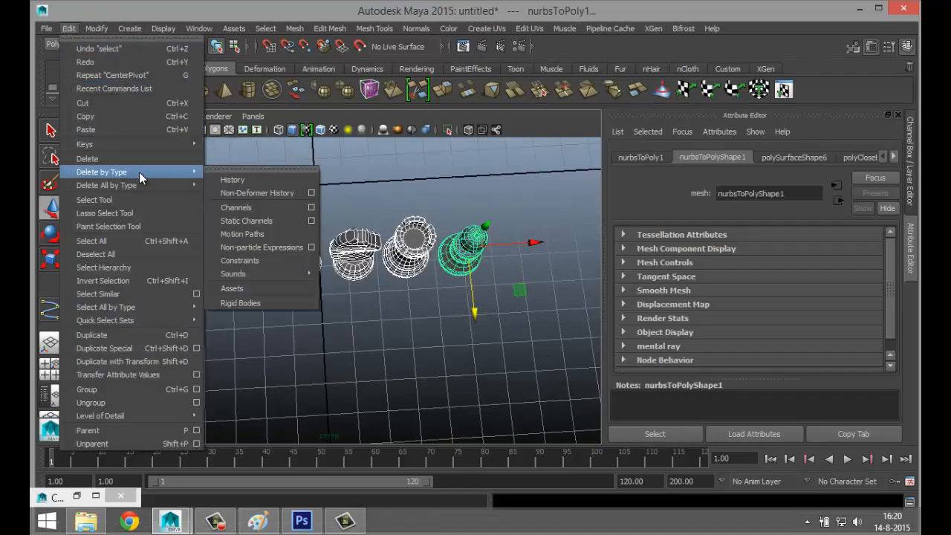
{"action": "left_click", "coordinate": [231, 179]}
{"action": "left_click", "coordinate": [96, 30]}
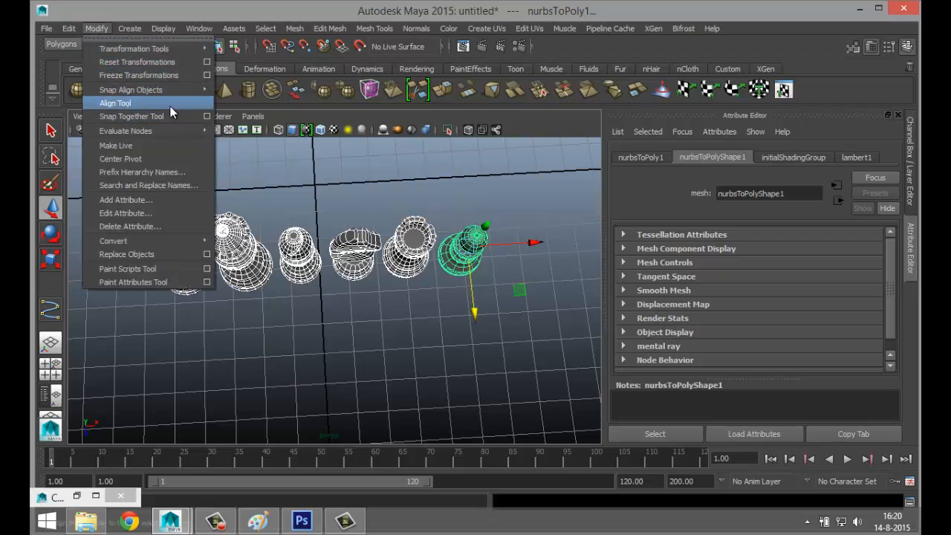
{"action": "left_click", "coordinate": [161, 76]}
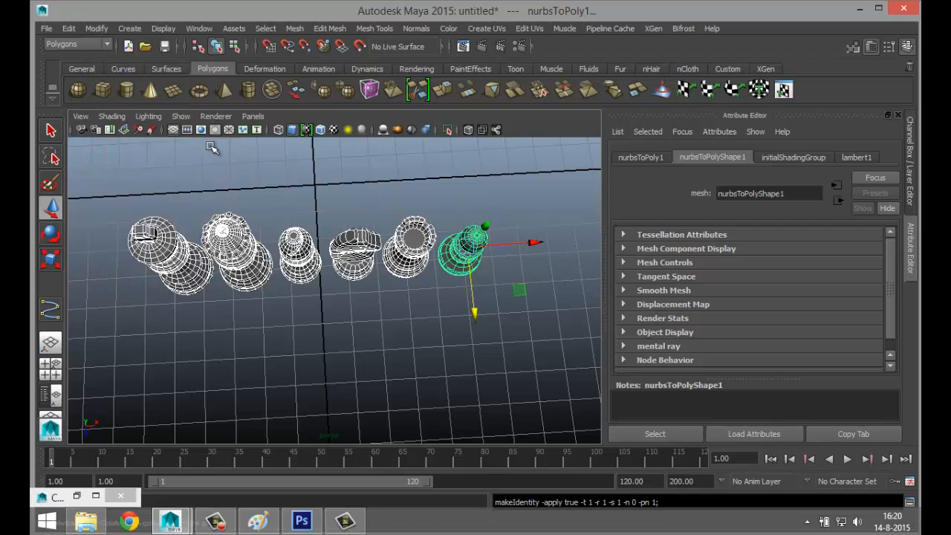
- Delete the chess pieces reference image plane behind the models
{"action": "scroll", "coordinate": [371, 346], "scroll_direction": "down", "scroll_amount": 3}
{"action": "mouse_move", "coordinate": [344, 351]}
{"action": "left_mouse_down", "text": "alt"}
{"action": "mouse_move", "coordinate": [336, 304]}
{"action": "mouse_move", "coordinate": [336, 346]}
{"action": "left_mouse_up", "text": "alt"}
{"action": "left_click_drag", "start_coordinate": [254, 231], "coordinate": [135, 334]}
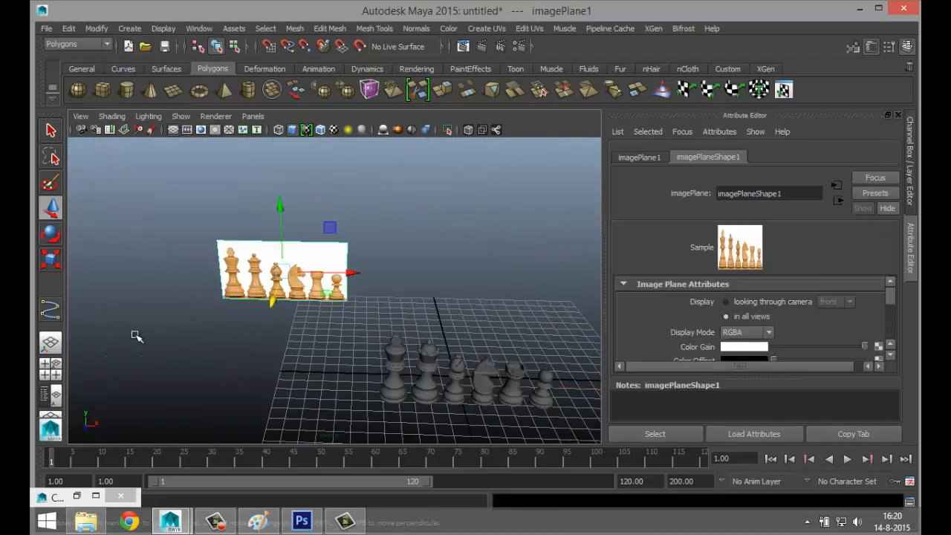
{"action": "key", "text": "Delete"}
{"action": "scroll", "coordinate": [143, 320], "scroll_direction": "down", "scroll_amount": 3}
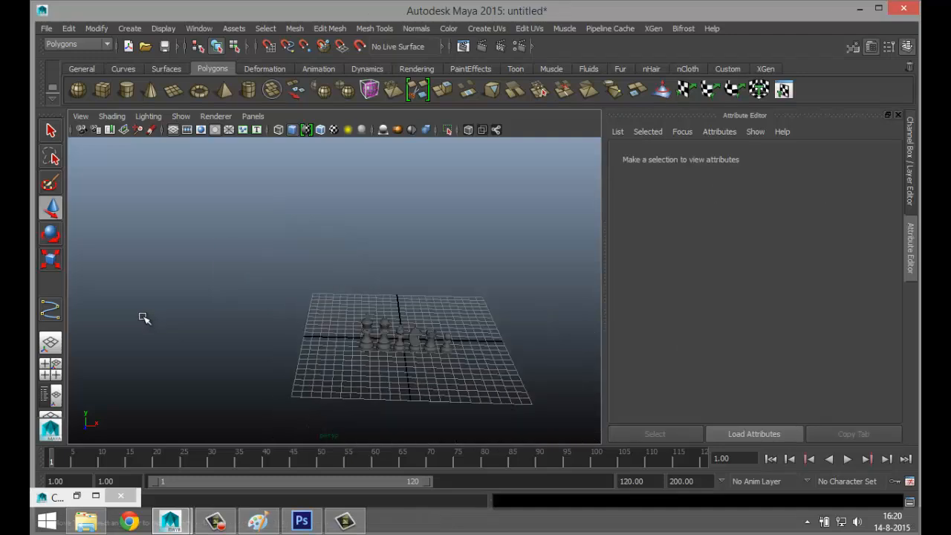
- Import chessboard.jpg from the Desktop as an image plane in the front view
{"action": "left_click", "coordinate": [50, 375]}
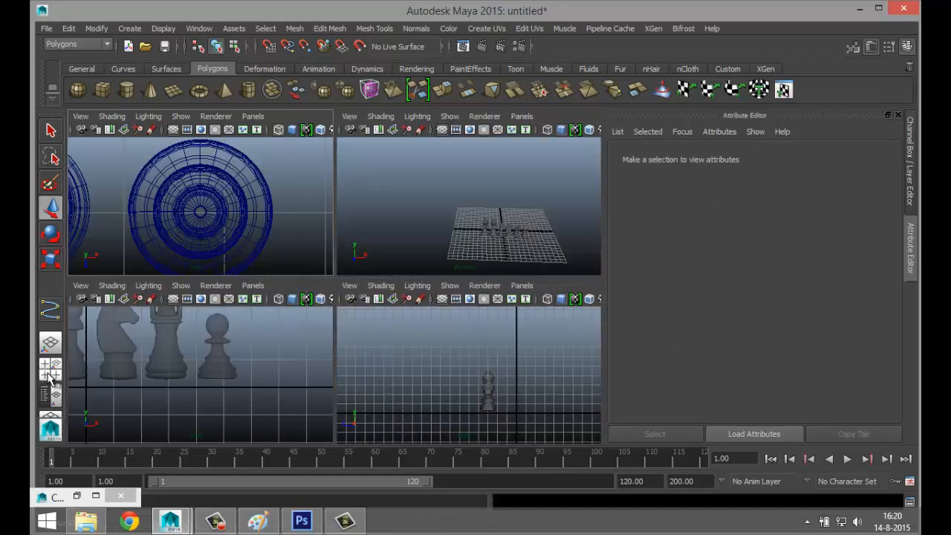
{"action": "left_click", "coordinate": [80, 285]}
{"action": "mouse_move", "coordinate": [215, 512]}
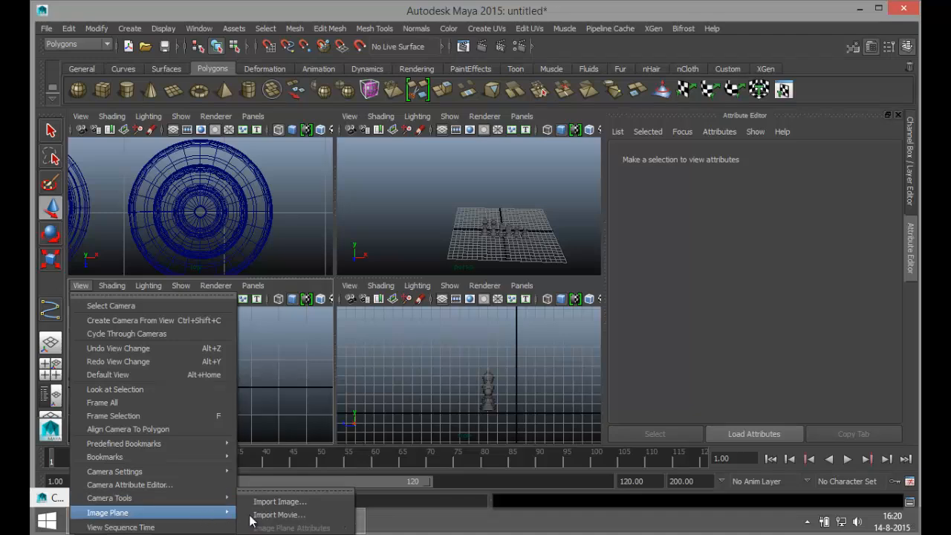
{"action": "left_click", "coordinate": [276, 503]}
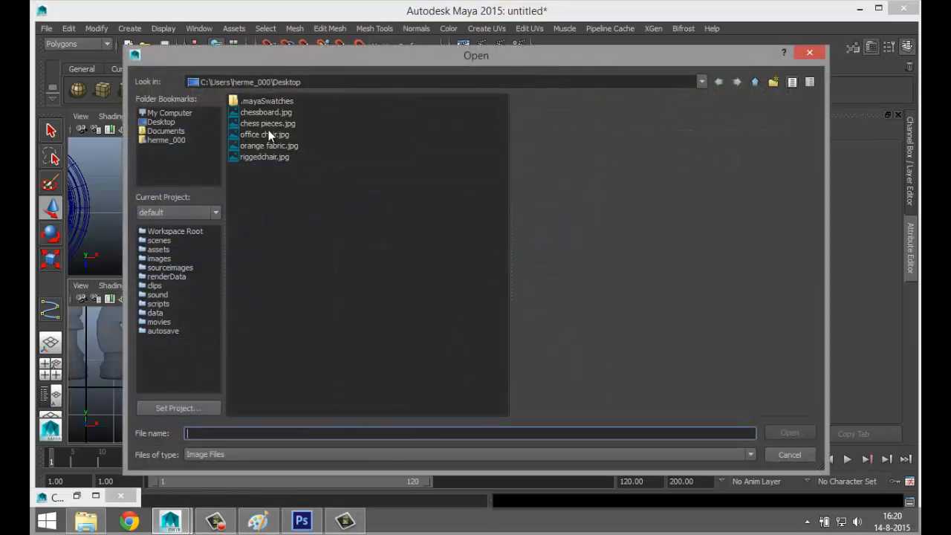
{"action": "left_click", "coordinate": [264, 114]}
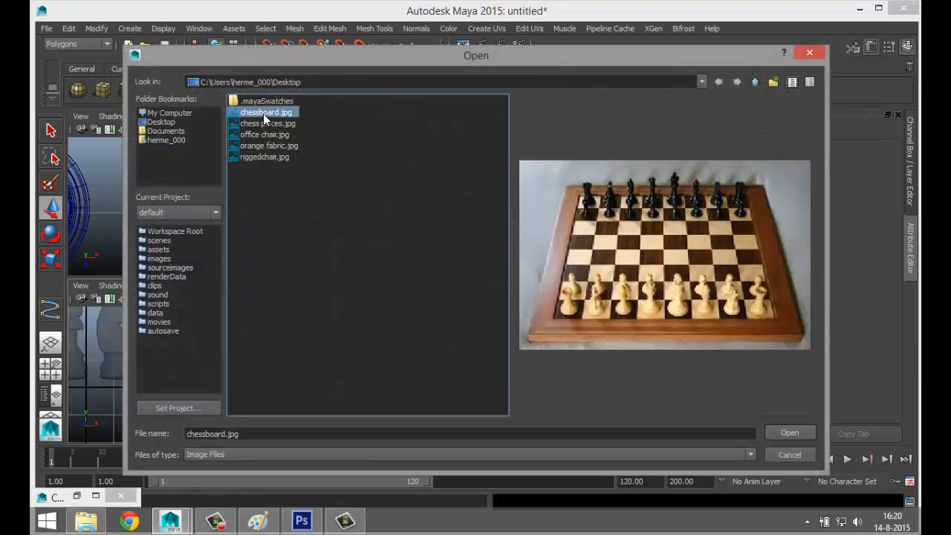
{"action": "left_click", "coordinate": [788, 433]}
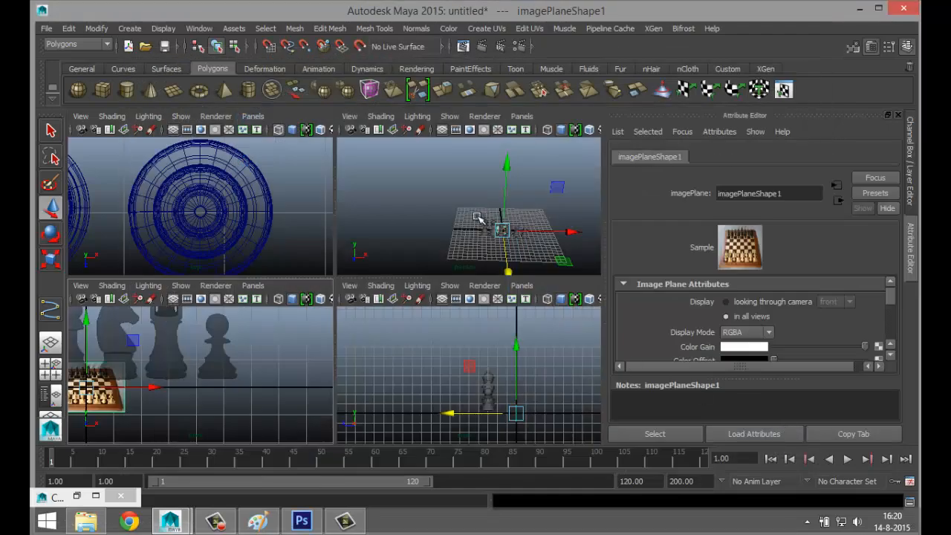
- Inspect the chessboard image plane in the perspective view and move it back behind the chess pieces, beyond the grid's far edge
{"action": "key", "text": "space"}
{"action": "key", "text": "f"}
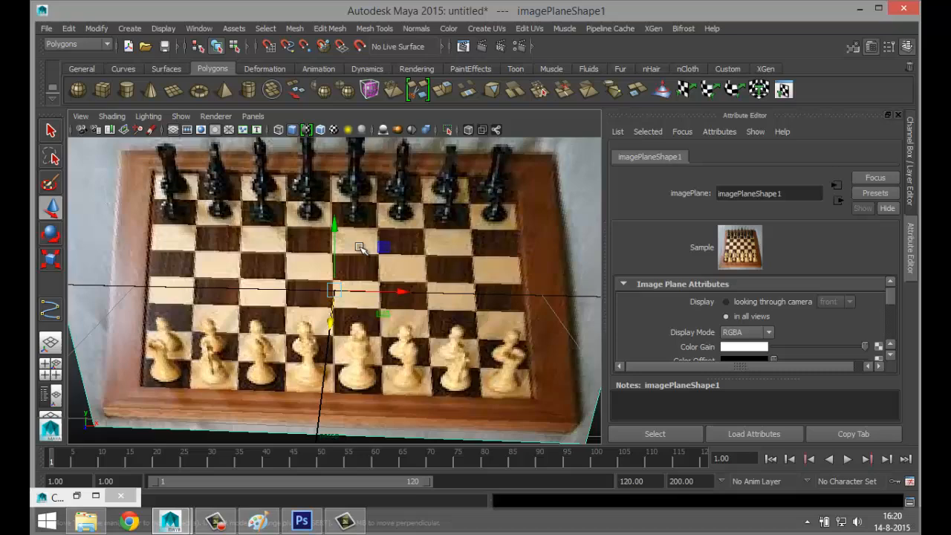
{"action": "scroll", "coordinate": [360, 249], "scroll_direction": "up", "scroll_amount": 5}
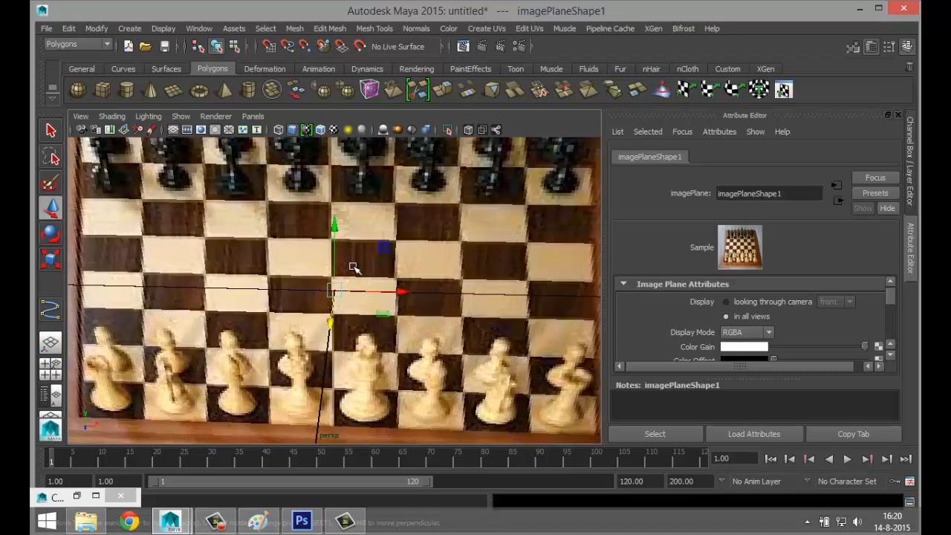
{"action": "left_click_drag", "start_coordinate": [360, 251], "coordinate": [171, 237], "text": "alt"}
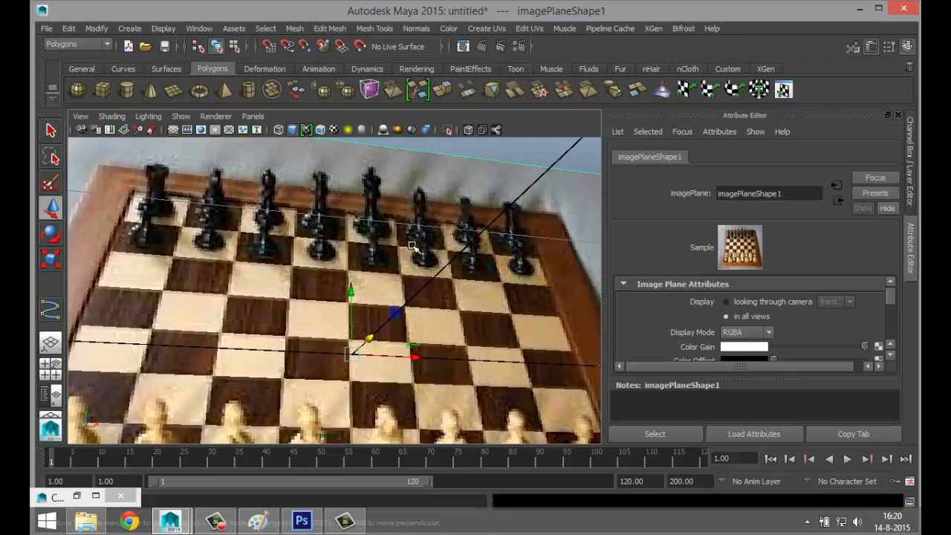
{"action": "scroll", "coordinate": [413, 248], "scroll_direction": "down", "scroll_amount": 5}
{"action": "left_click_drag", "start_coordinate": [294, 359], "coordinate": [244, 366], "text": "alt"}
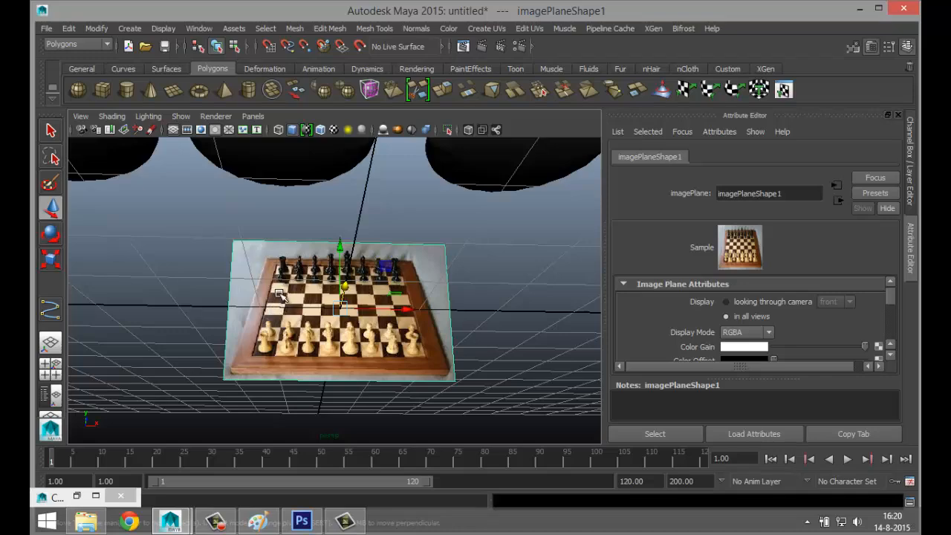
{"action": "scroll", "coordinate": [300, 302], "scroll_direction": "down", "scroll_amount": 6}
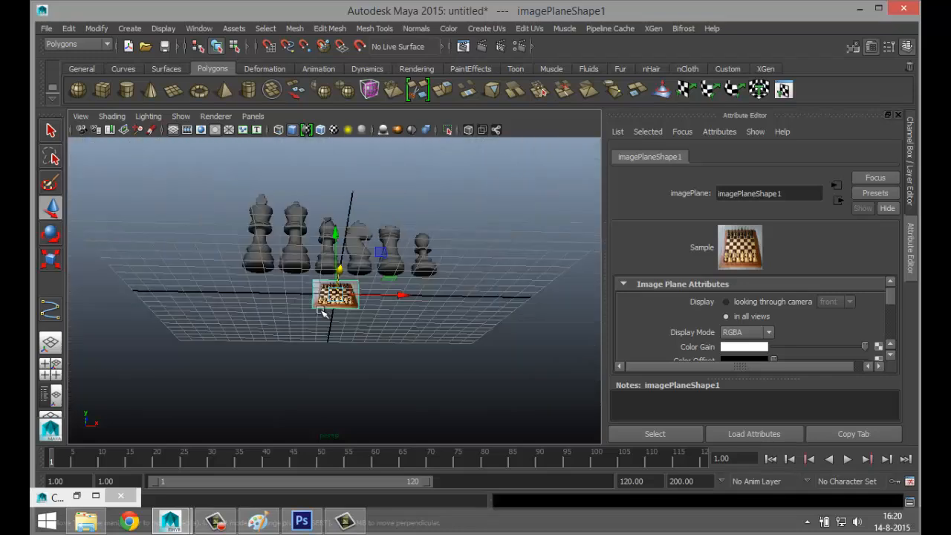
{"action": "left_click_drag", "start_coordinate": [396, 271], "coordinate": [334, 144], "text": "alt"}
{"action": "scroll", "coordinate": [260, 174], "scroll_direction": "down", "scroll_amount": 4}
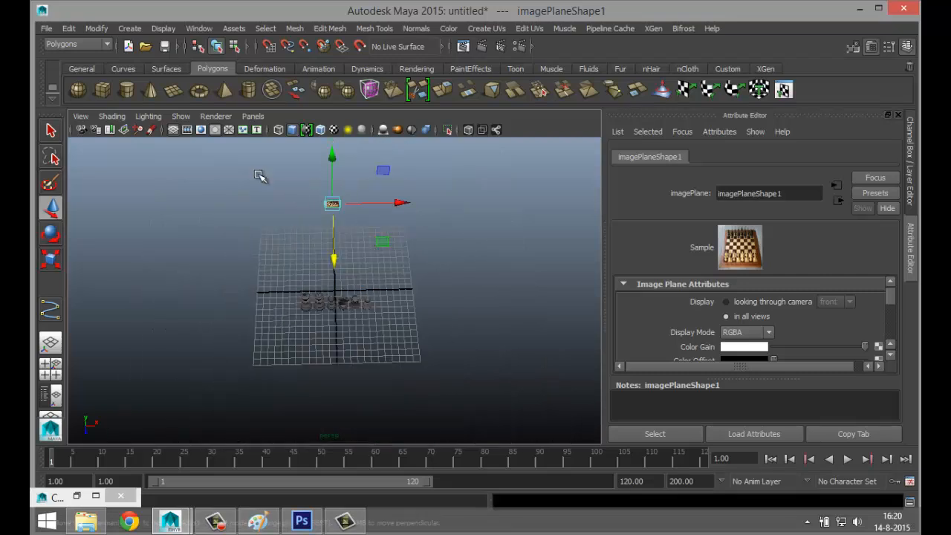
- Create a flat polygon cube about 14 × 0.5 × 10.9 units for the board and set its translation to 0, 0, 0
{"action": "left_click", "coordinate": [102, 90]}
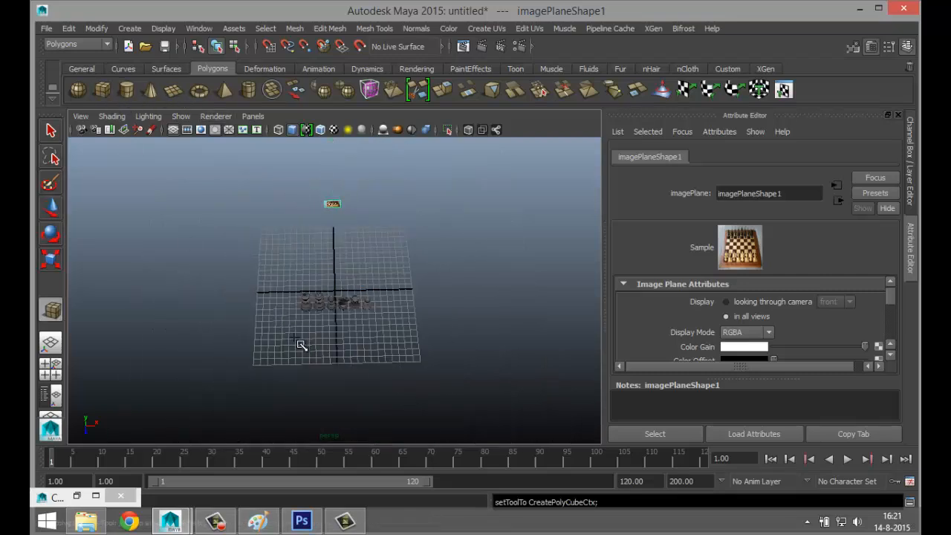
{"action": "left_click_drag", "start_coordinate": [295, 339], "coordinate": [414, 351]}
{"action": "left_click", "coordinate": [621, 160]}
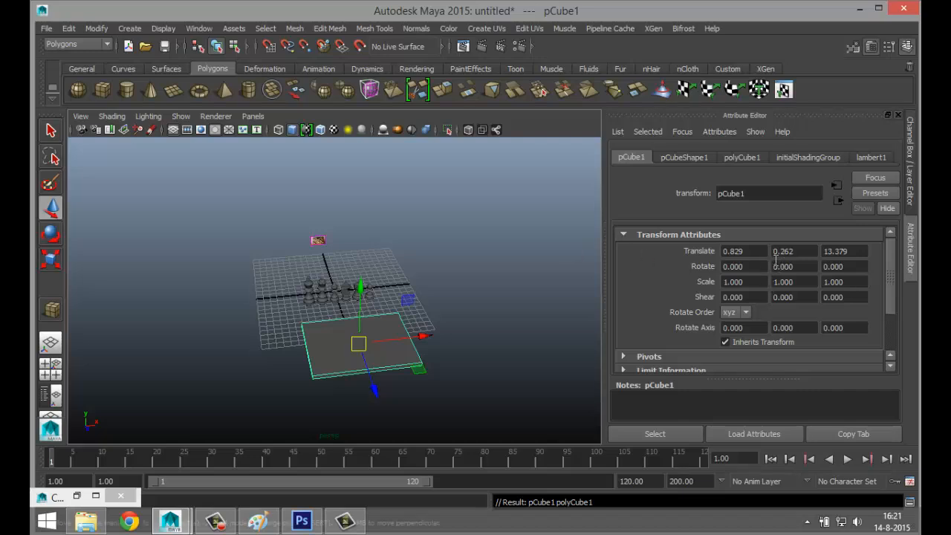
{"action": "left_click", "coordinate": [722, 251]}
{"action": "type", "text": "0"}
{"action": "key", "text": "Tab"}
{"action": "type", "text": "0"}
{"action": "key", "text": "Tab"}
{"action": "type", "text": "0"}
{"action": "left_click", "coordinate": [807, 251]}
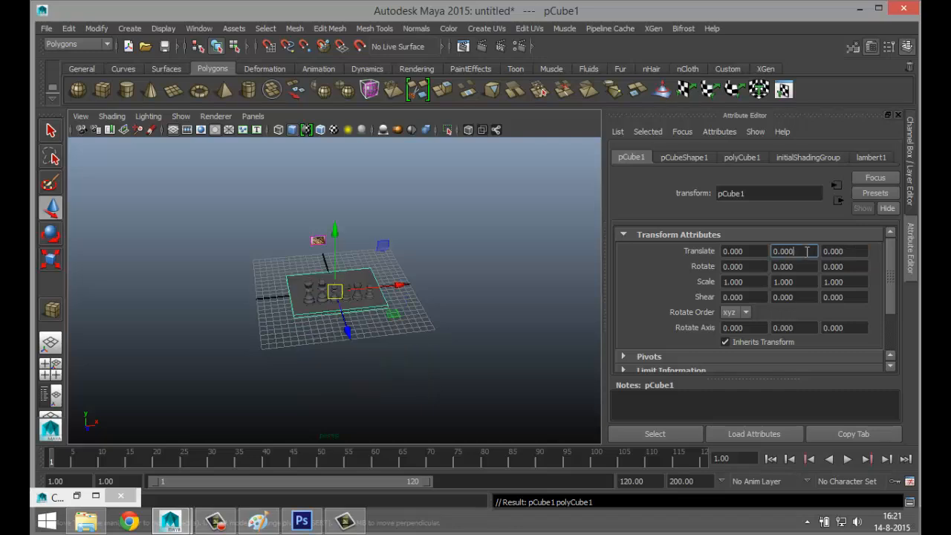
- Set the board cube's width and depth to 10
{"action": "left_click", "coordinate": [739, 156]}
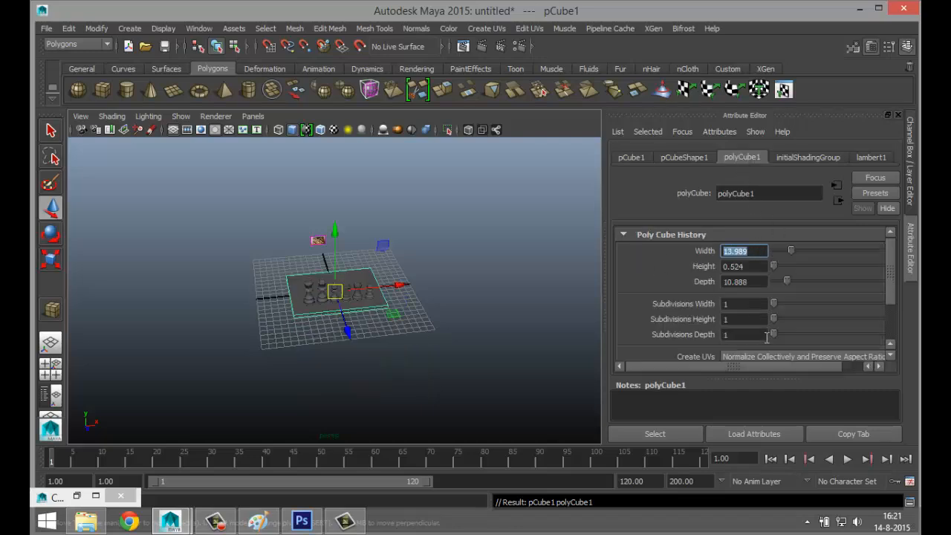
{"action": "type", "text": "10"}
{"action": "left_click", "coordinate": [761, 281]}
{"action": "type", "text": "10"}
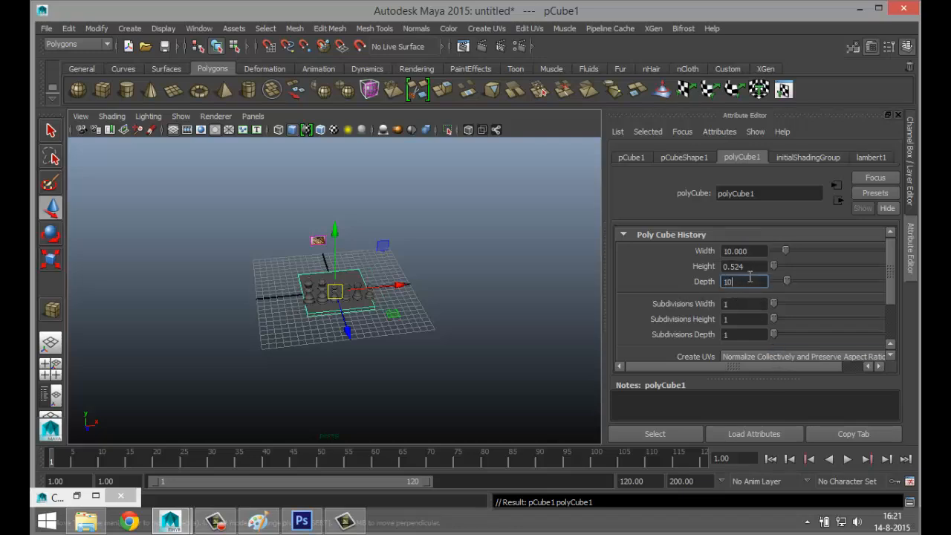
{"action": "left_click", "coordinate": [758, 266]}
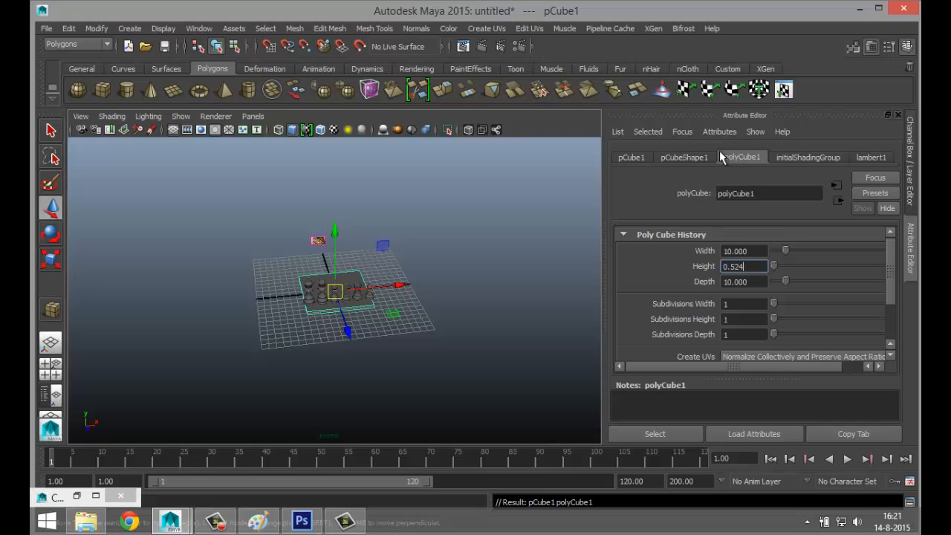
{"action": "left_click", "coordinate": [628, 159]}
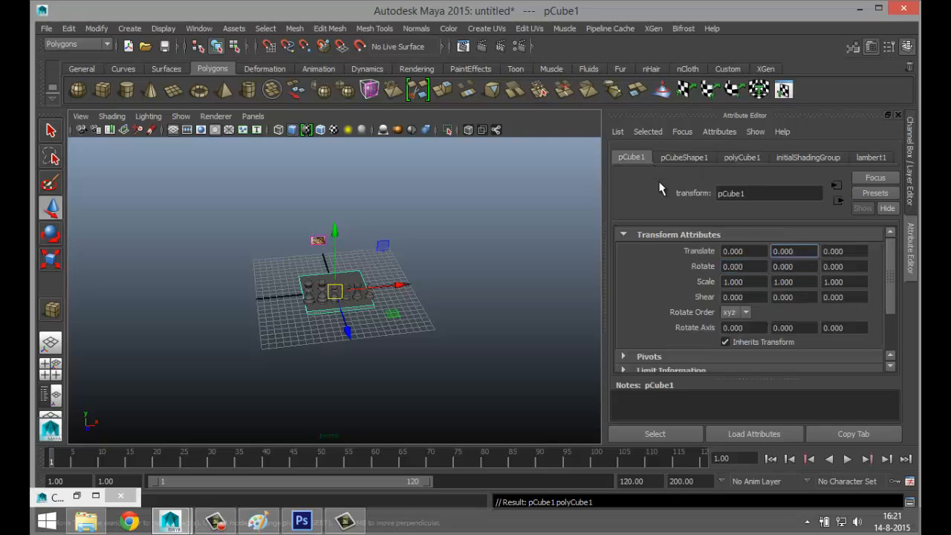
- Set the board cube's width and depth subdivisions to 8 each and deselect it
{"action": "left_click", "coordinate": [743, 158]}
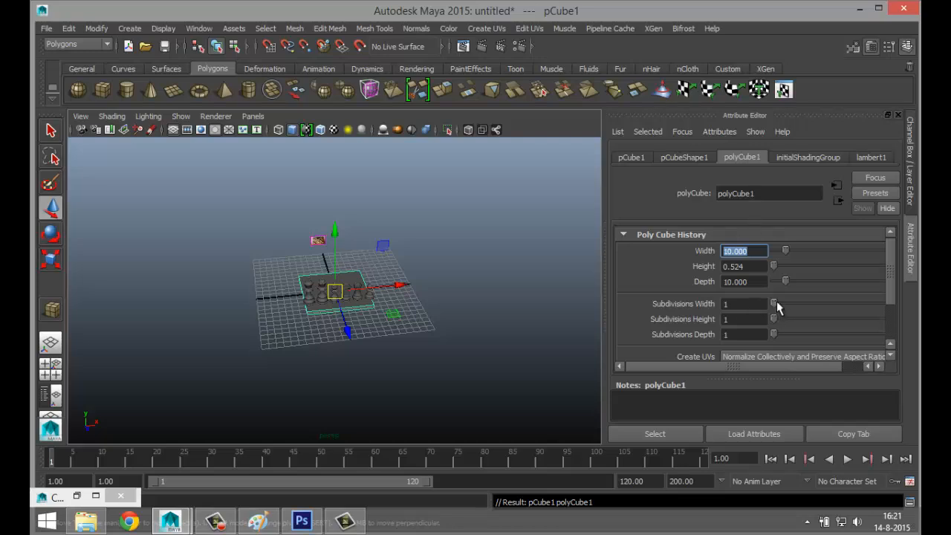
{"action": "left_click_drag", "start_coordinate": [780, 308], "coordinate": [792, 339]}
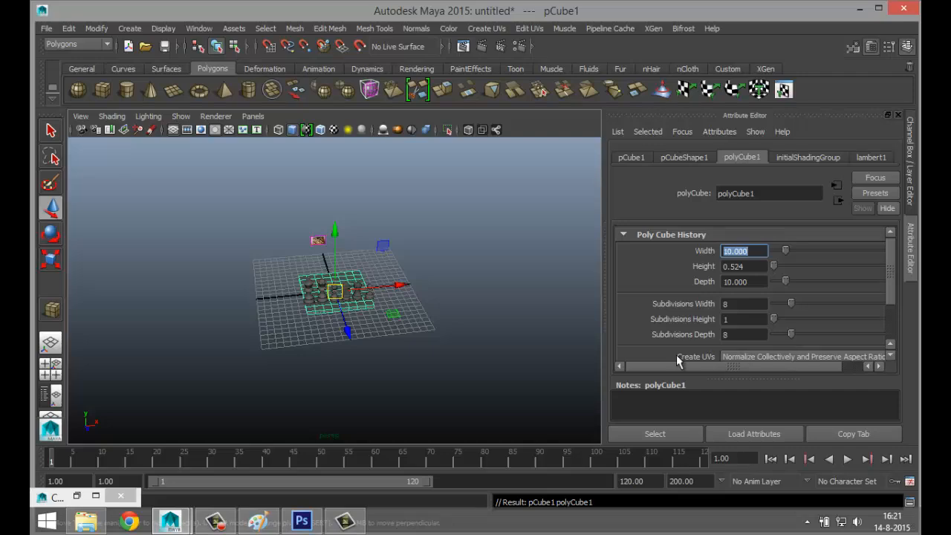
{"action": "left_click", "coordinate": [431, 378]}
{"action": "scroll", "coordinate": [431, 378], "scroll_direction": "up", "scroll_amount": 6}
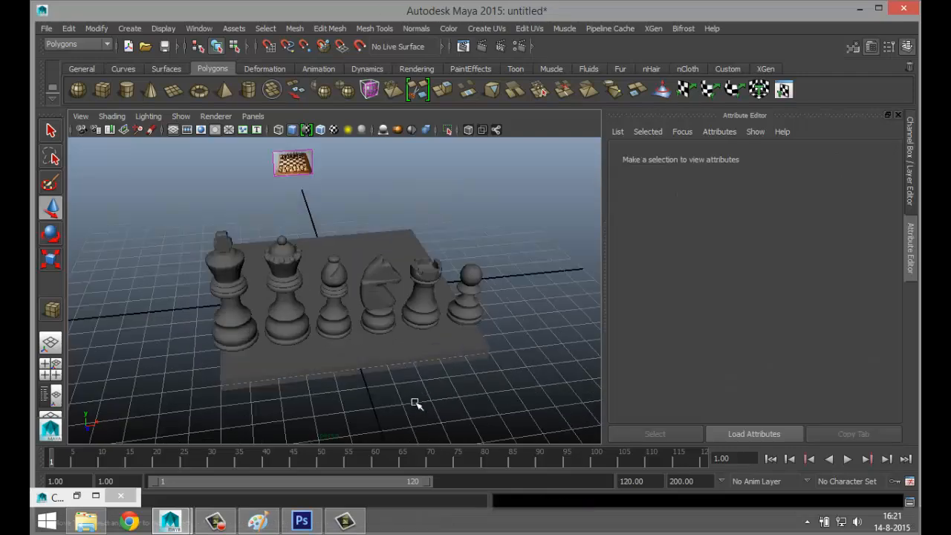
- Move the six chess pieces together off the board, clear of its side
{"action": "left_click_drag", "start_coordinate": [414, 402], "coordinate": [446, 383], "text": "alt"}
{"action": "left_click_drag", "start_coordinate": [192, 207], "coordinate": [696, 235]}
- Scale the board cube thinner vertically and enlarge it uniformly until it nearly fills the ground grid
{"action": "left_click", "coordinate": [420, 316]}
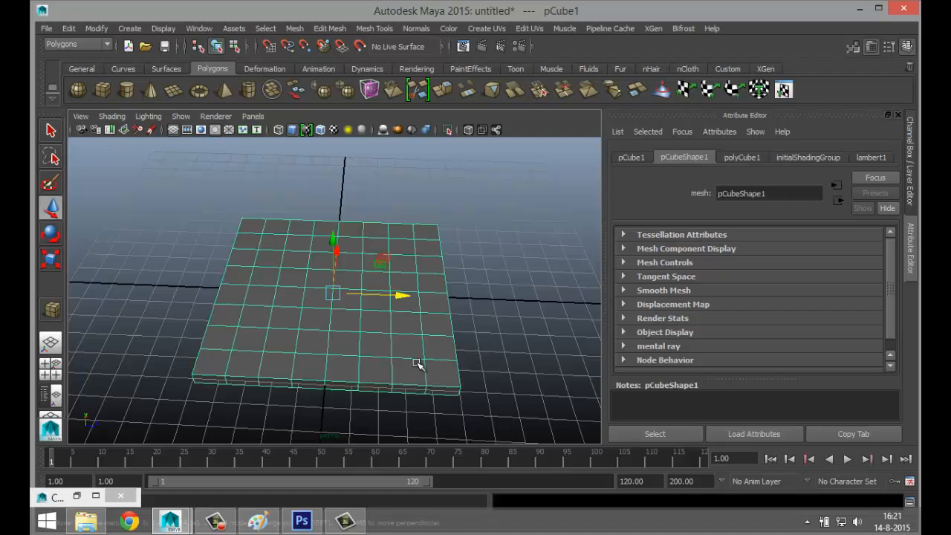
{"action": "mouse_move", "coordinate": [420, 346]}
{"action": "left_mouse_down", "text": "alt"}
{"action": "mouse_move", "coordinate": [423, 312]}
{"action": "mouse_move", "coordinate": [414, 364]}
{"action": "mouse_move", "coordinate": [417, 349]}
{"action": "left_mouse_up", "text": "alt"}
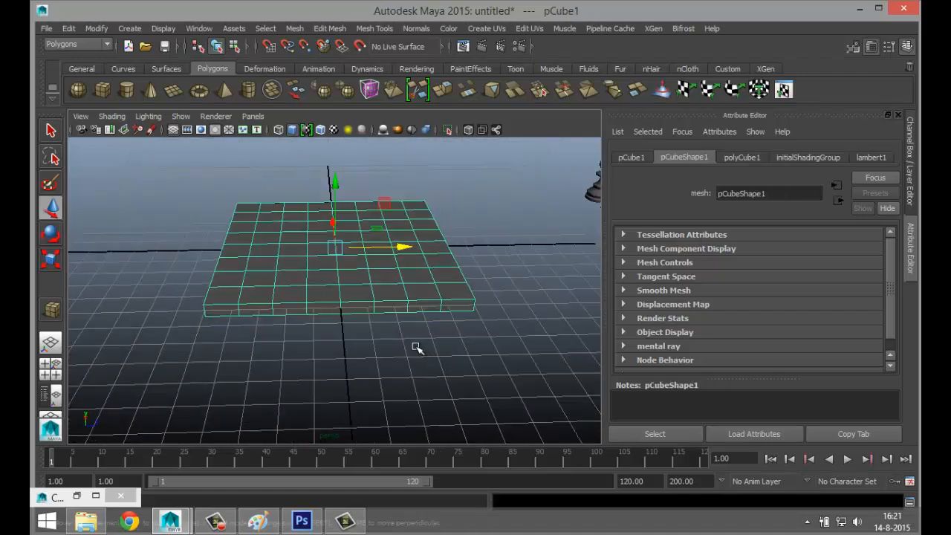
{"action": "key", "text": "r"}
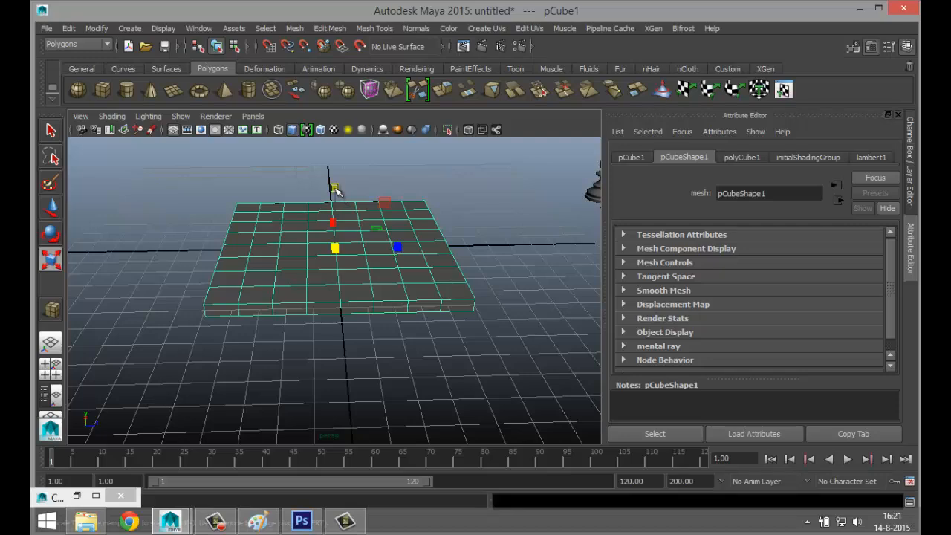
{"action": "left_click_drag", "start_coordinate": [335, 191], "coordinate": [345, 228]}
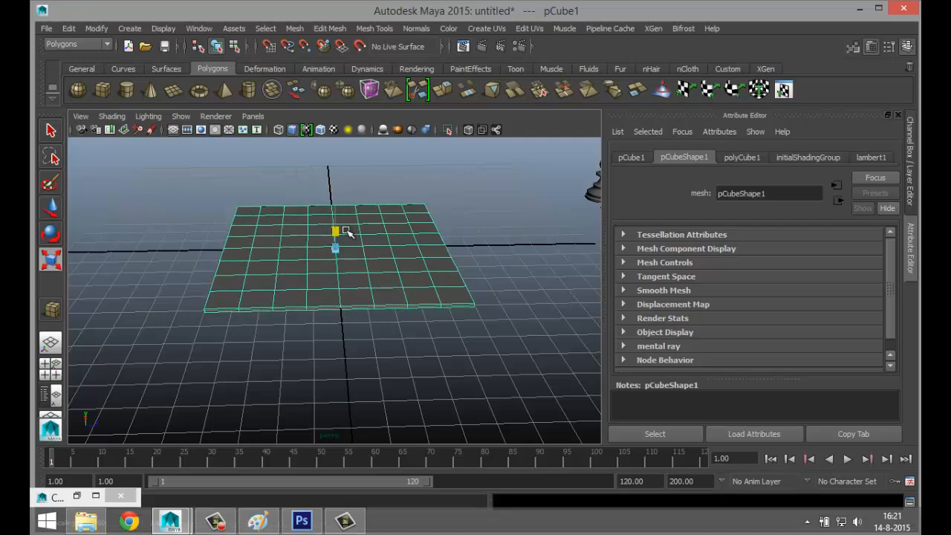
{"action": "left_click_drag", "start_coordinate": [288, 343], "coordinate": [461, 354], "text": "alt"}
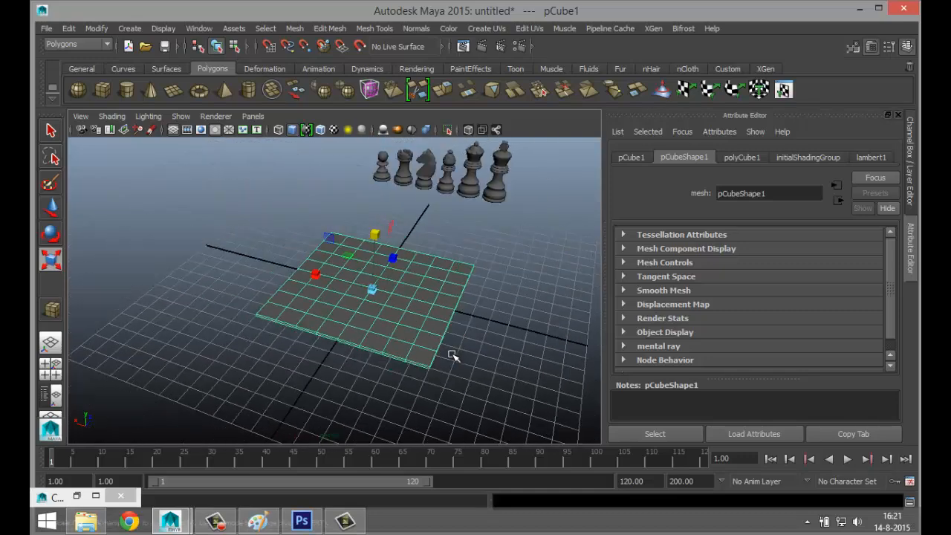
{"action": "left_click", "coordinate": [392, 295]}
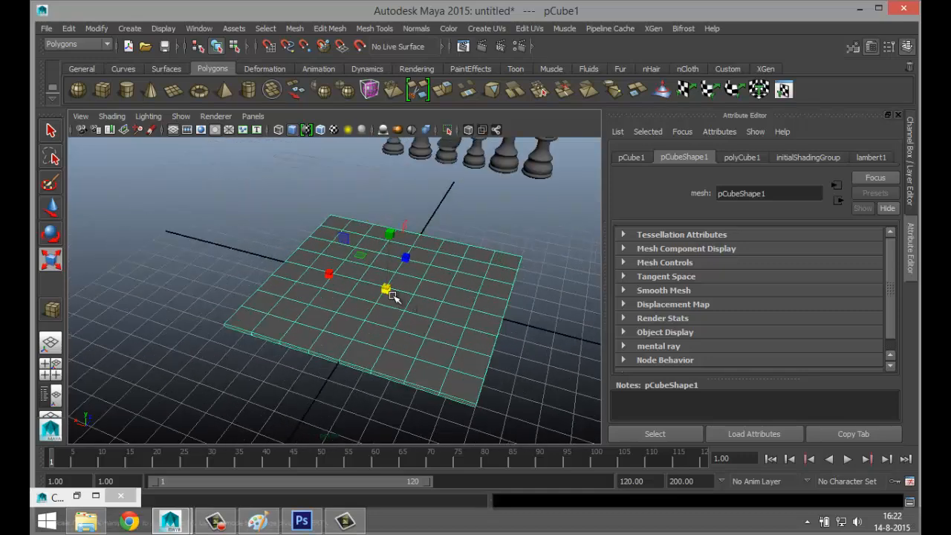
{"action": "left_click_drag", "start_coordinate": [392, 292], "coordinate": [581, 333]}
{"action": "scroll", "coordinate": [535, 322], "scroll_direction": "down", "scroll_amount": 3}
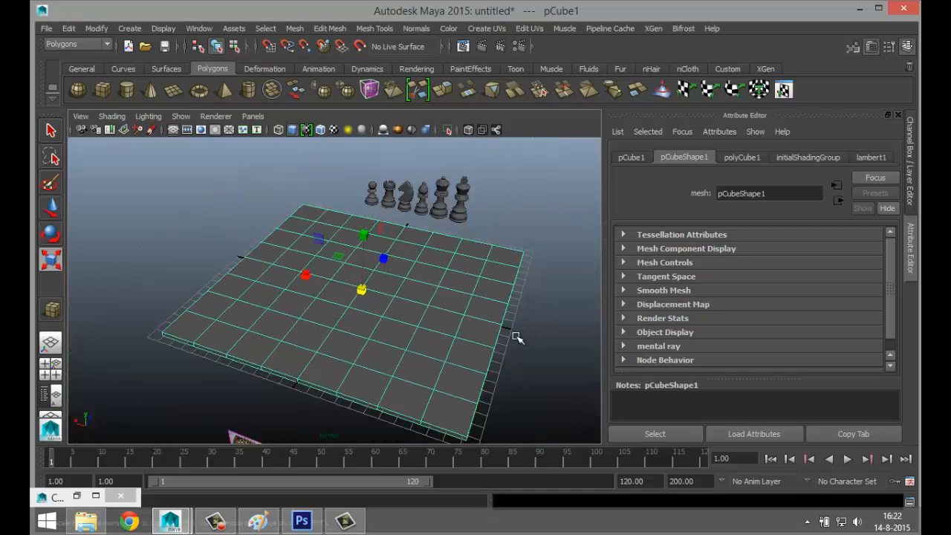
- Assign a new mia_material_x material to the board
{"action": "left_click_drag", "start_coordinate": [477, 339], "coordinate": [361, 335], "text": "alt"}
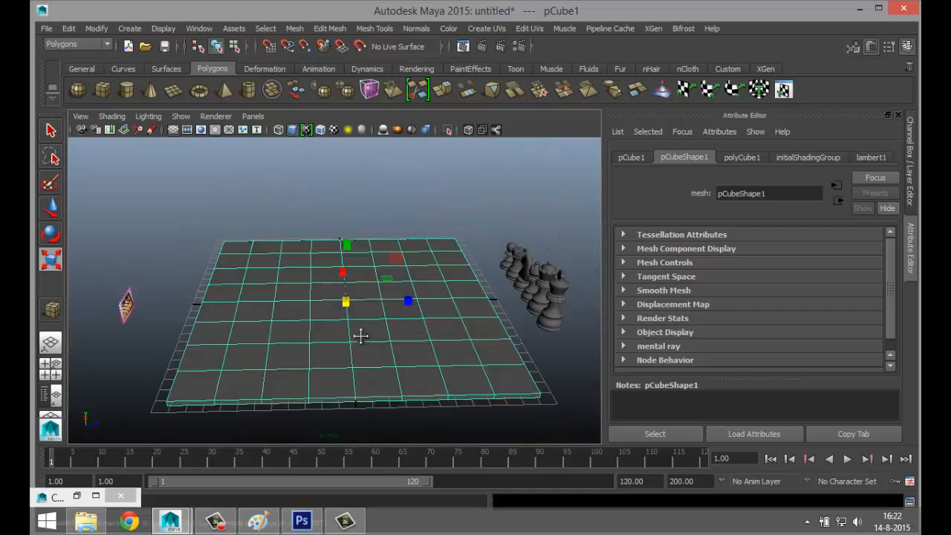
{"action": "middle_click_drag", "start_coordinate": [361, 335], "coordinate": [395, 298], "text": "alt"}
{"action": "scroll", "coordinate": [402, 296], "scroll_direction": "up", "scroll_amount": 2}
{"action": "scroll", "coordinate": [399, 307], "scroll_direction": "up", "scroll_amount": 3}
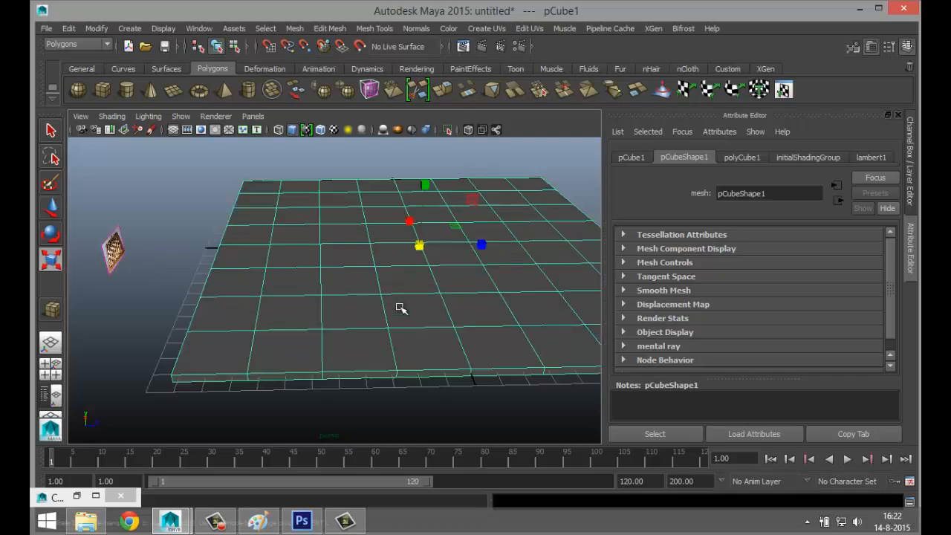
{"action": "scroll", "coordinate": [401, 308], "scroll_direction": "down", "scroll_amount": 2}
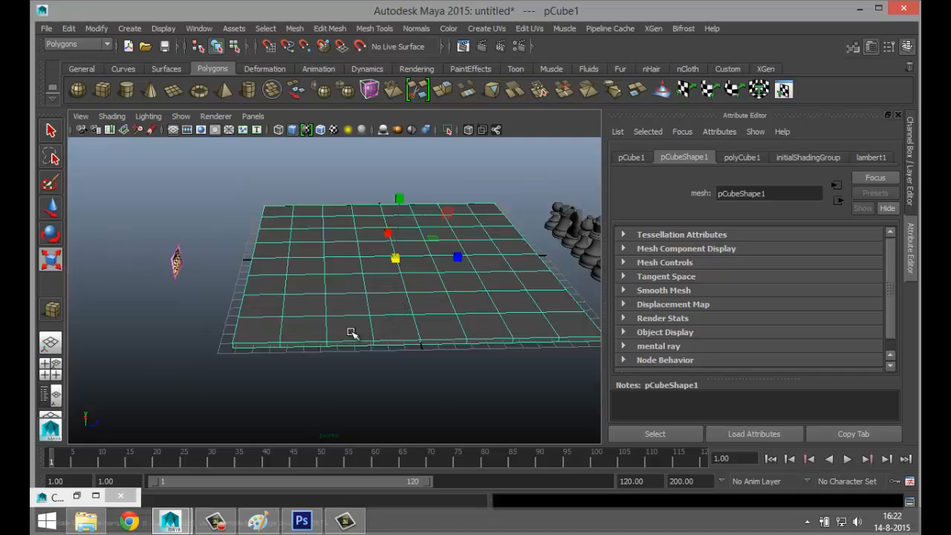
{"action": "scroll", "coordinate": [351, 335], "scroll_direction": "up", "scroll_amount": 3}
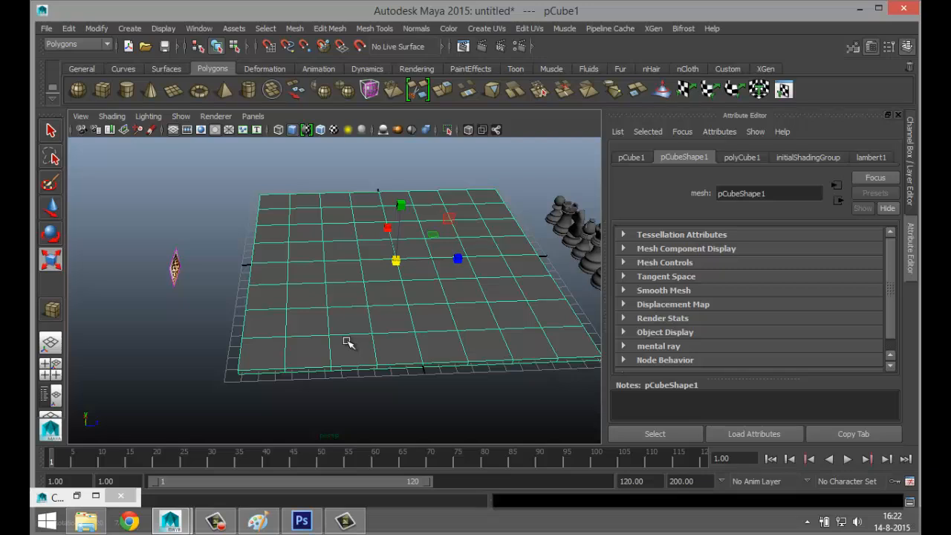
{"action": "right_click_drag", "start_coordinate": [295, 292], "coordinate": [344, 475]}
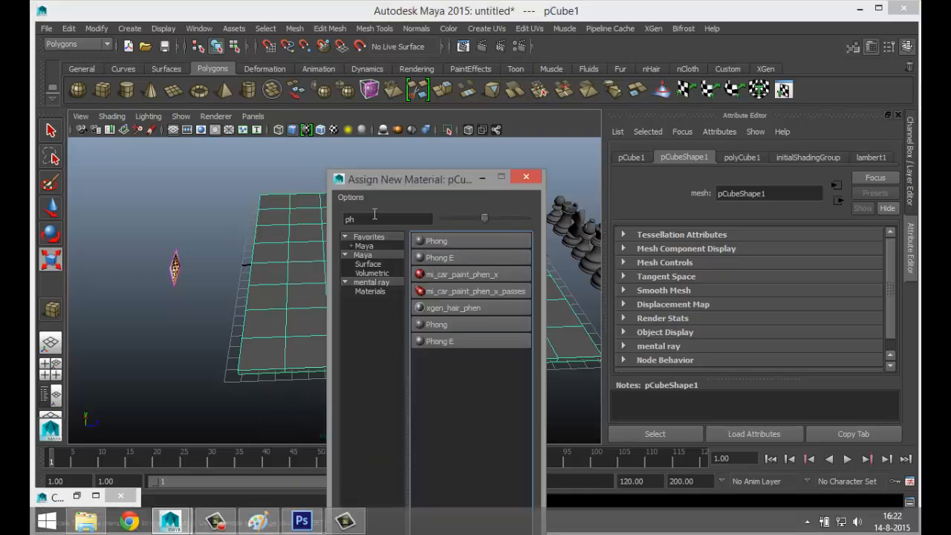
{"action": "type", "text": "mia"}
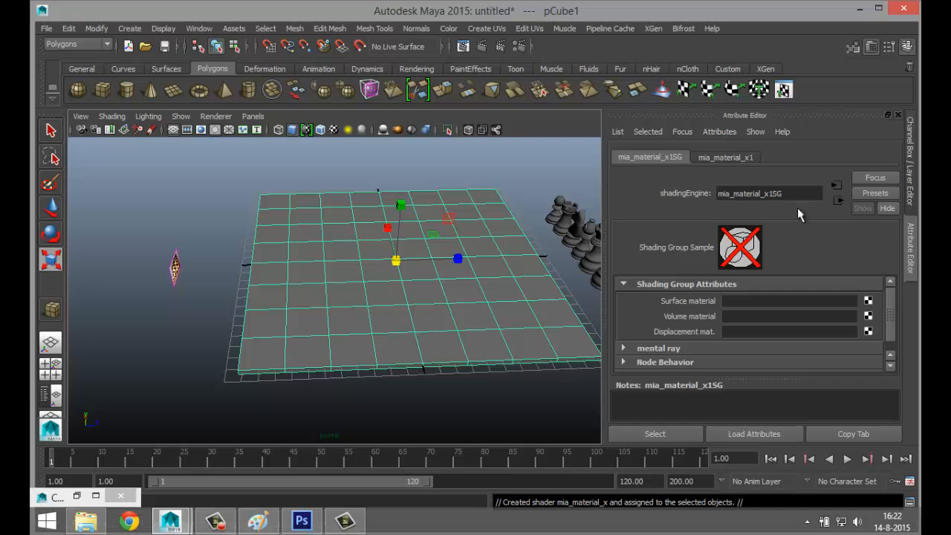
- Replace the board material's settings with the GlassSolid preset and deselect the board
{"action": "left_click", "coordinate": [739, 161]}
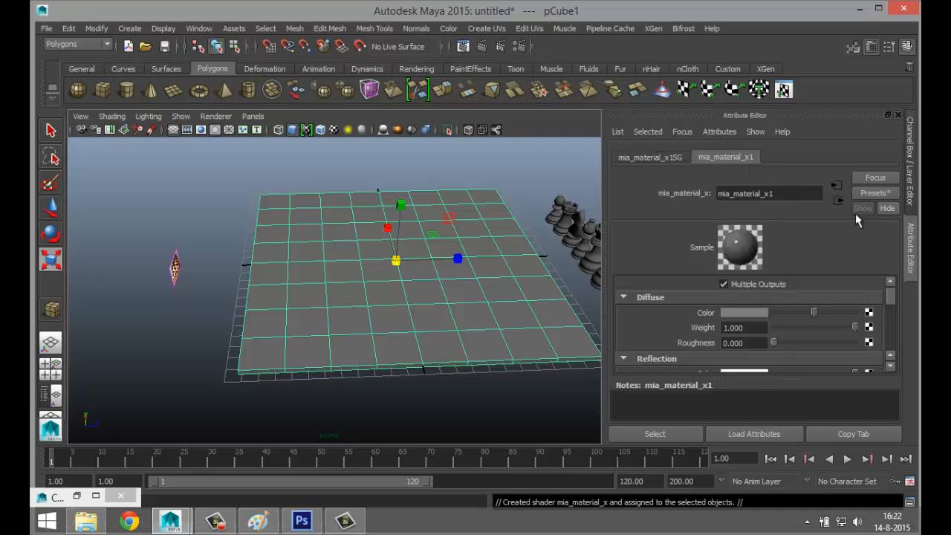
{"action": "left_click", "coordinate": [876, 192]}
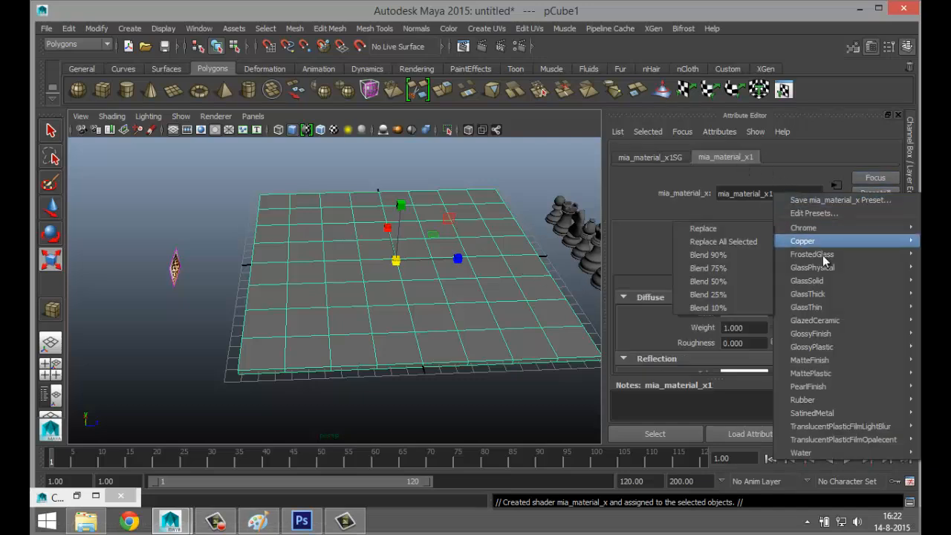
{"action": "mouse_move", "coordinate": [819, 311]}
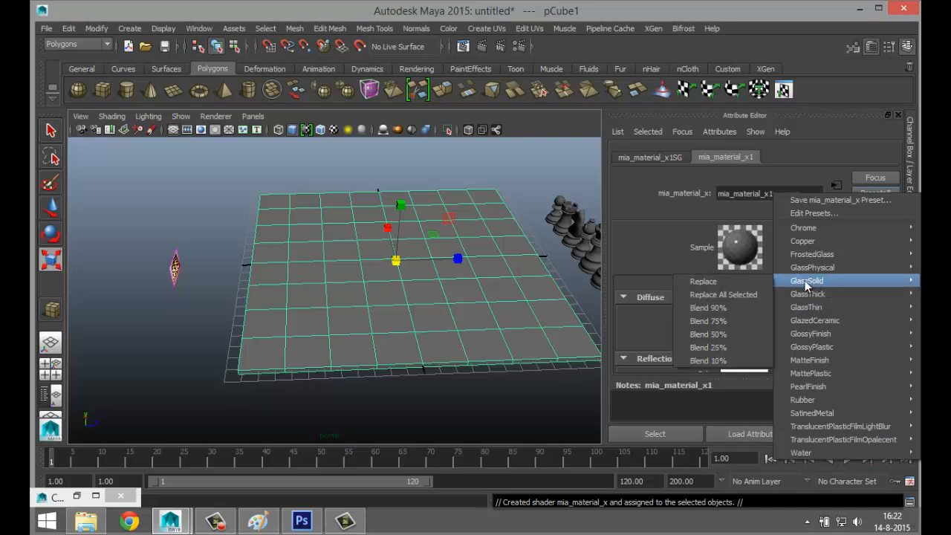
{"action": "left_click", "coordinate": [746, 280]}
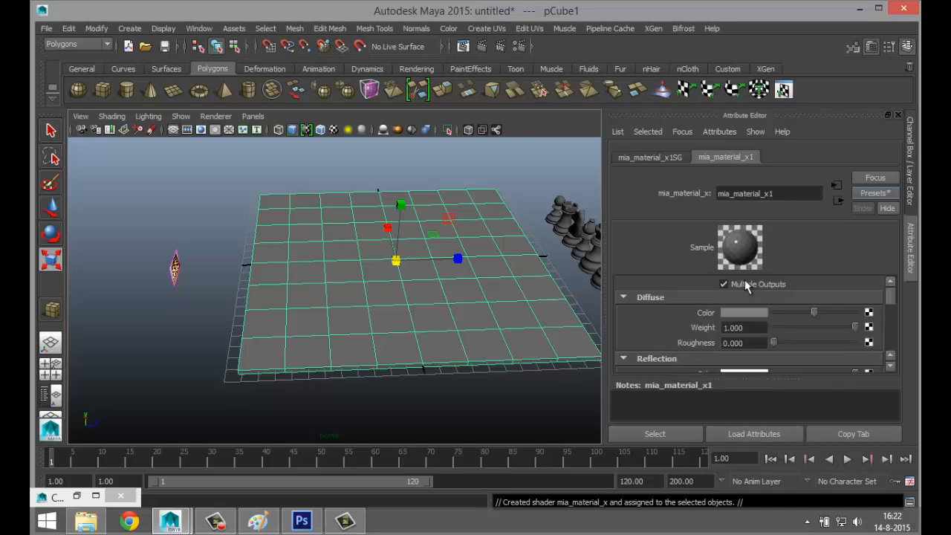
{"action": "left_click", "coordinate": [410, 405]}
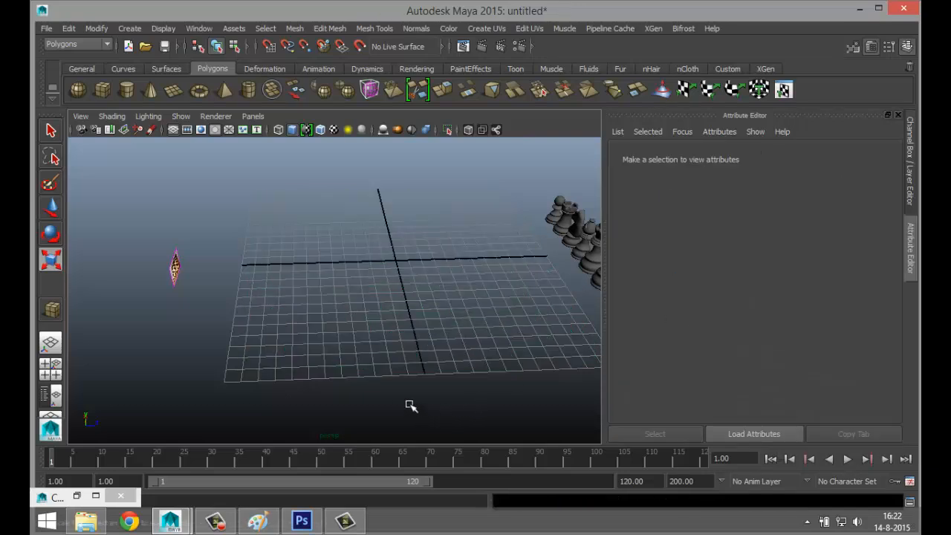
- Examine the chessboard reference image in the front view for the board's square pattern and border
{"action": "left_click", "coordinate": [51, 373]}
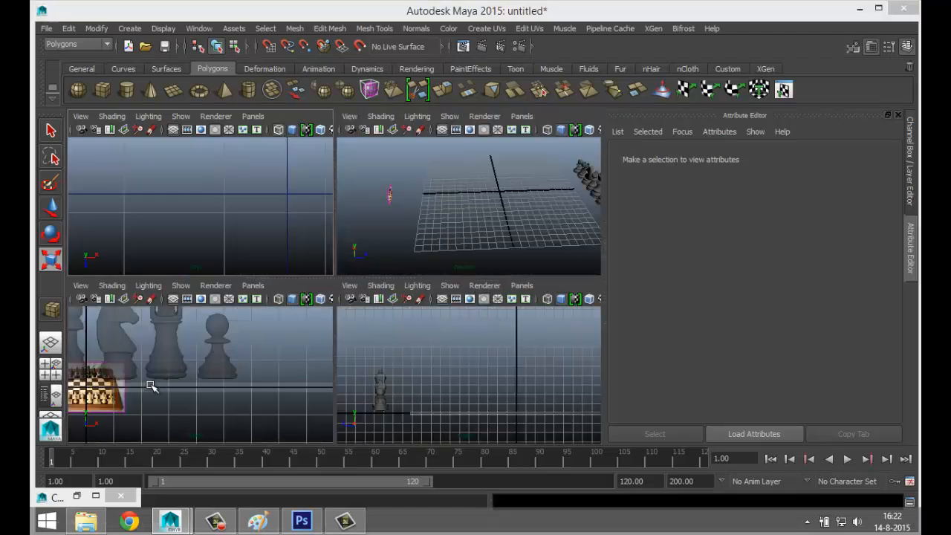
{"action": "key", "text": "space"}
{"action": "middle_click_drag", "start_coordinate": [196, 359], "coordinate": [313, 362], "text": "alt"}
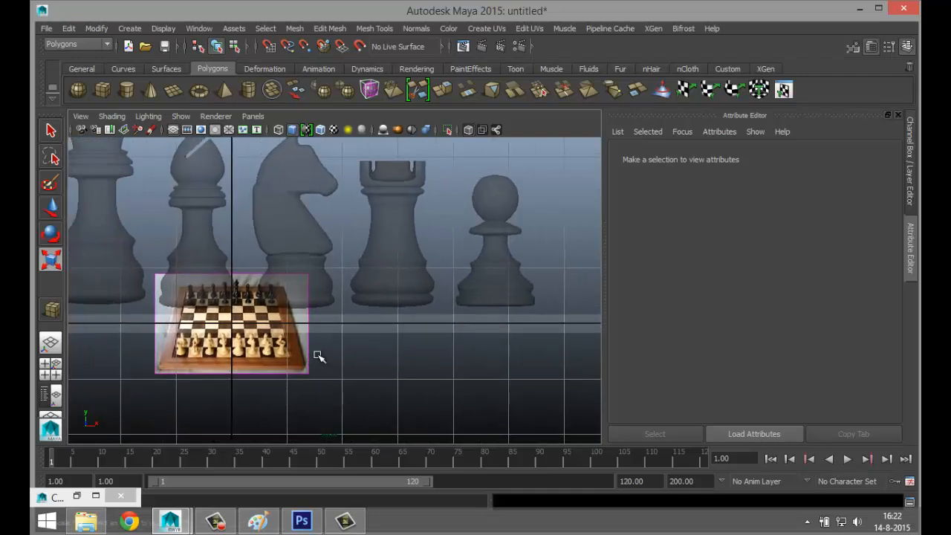
{"action": "key", "text": "alt+Tab"}
{"action": "key", "text": "alt+Tab"}
{"action": "scroll", "coordinate": [379, 329], "scroll_direction": "down", "scroll_amount": 3}
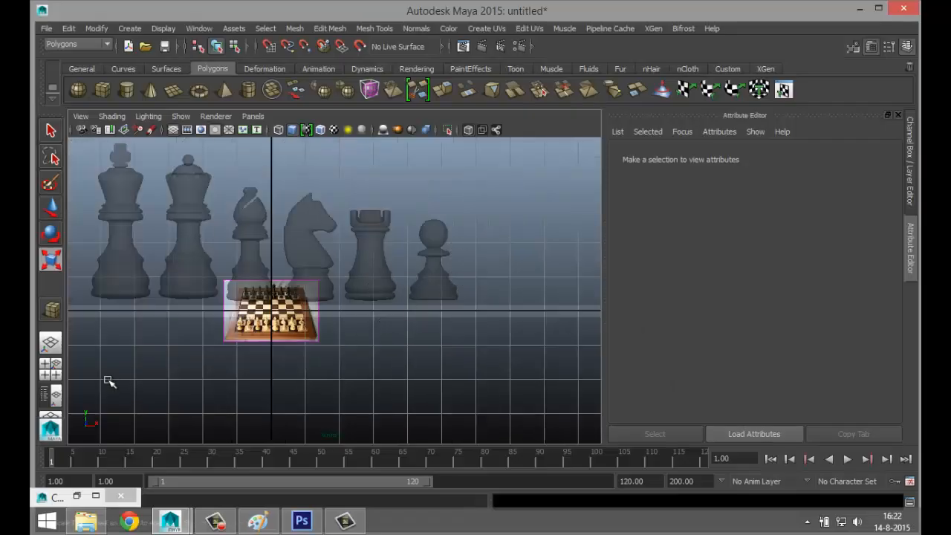
{"action": "left_click", "coordinate": [51, 368]}
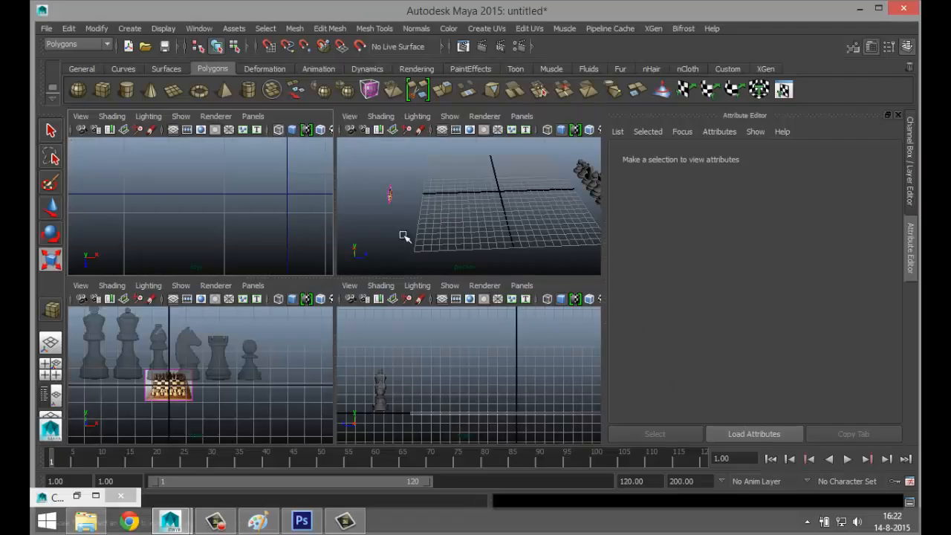
{"action": "scroll", "coordinate": [197, 410], "scroll_direction": "up", "scroll_amount": 5}
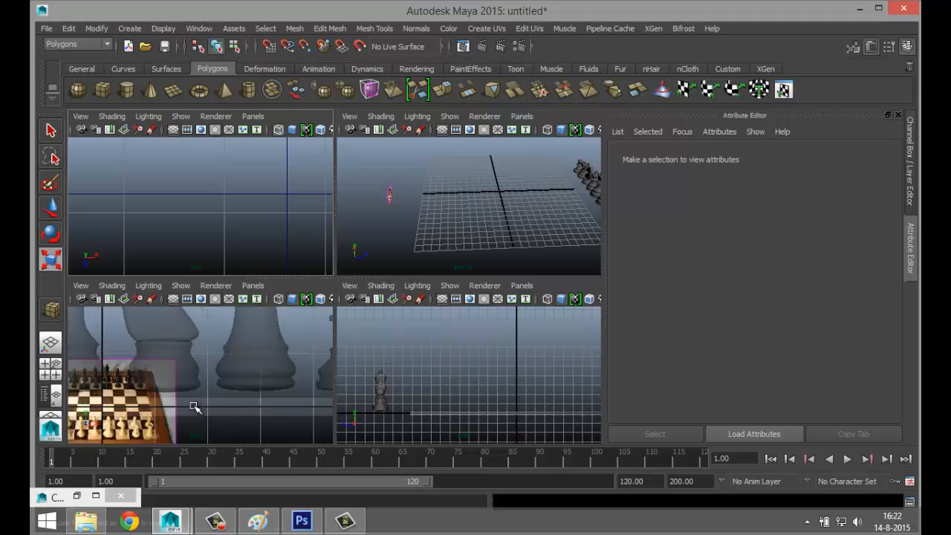
{"action": "scroll", "coordinate": [177, 402], "scroll_direction": "down", "scroll_amount": 4}
{"action": "scroll", "coordinate": [180, 400], "scroll_direction": "up", "scroll_amount": 2}
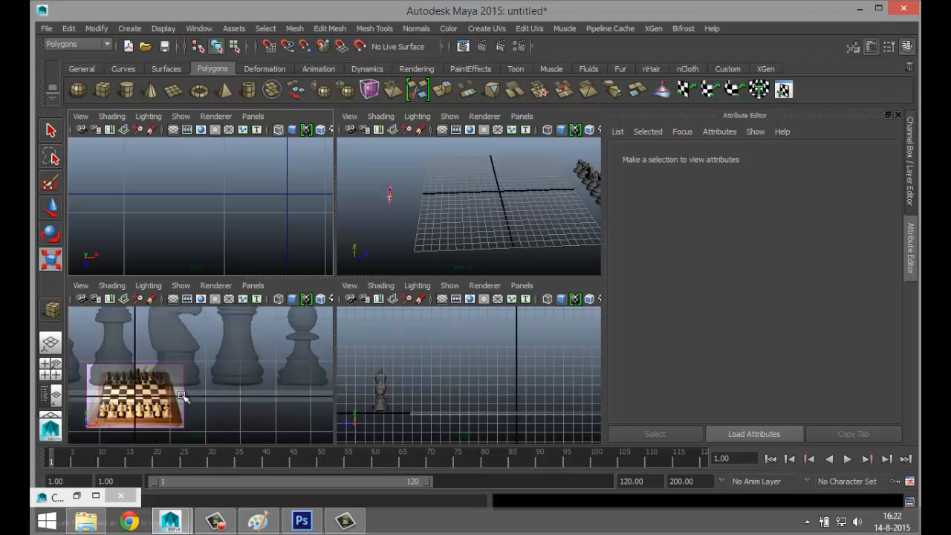
{"action": "key", "text": "space"}
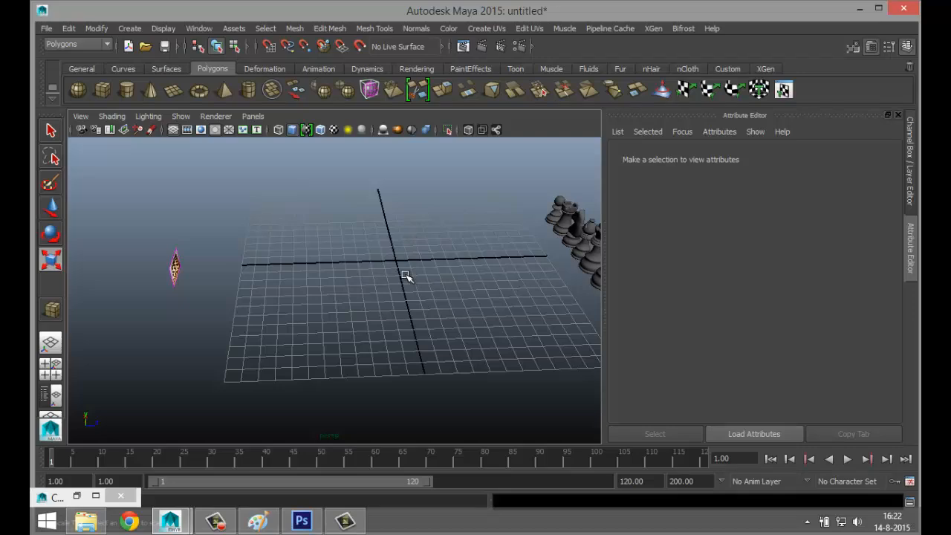
- Select the board's faces for the four alternating squares in the far row, starting from the corner square
{"action": "left_click_drag", "start_coordinate": [407, 276], "coordinate": [251, 275], "text": "alt"}
{"action": "left_click", "coordinate": [251, 275]}
{"action": "middle_click_drag", "start_coordinate": [225, 276], "coordinate": [346, 224], "text": "alt"}
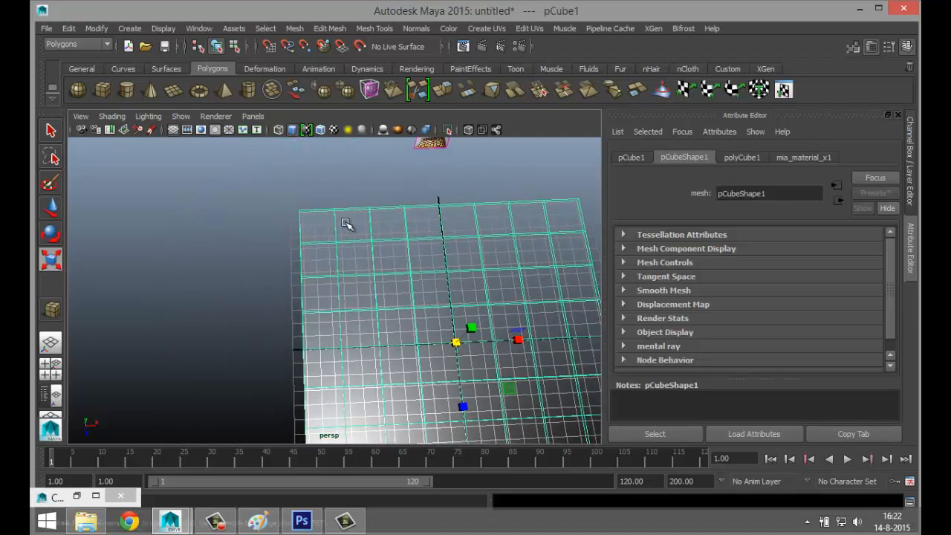
{"action": "right_click_drag", "start_coordinate": [312, 230], "coordinate": [318, 227]}
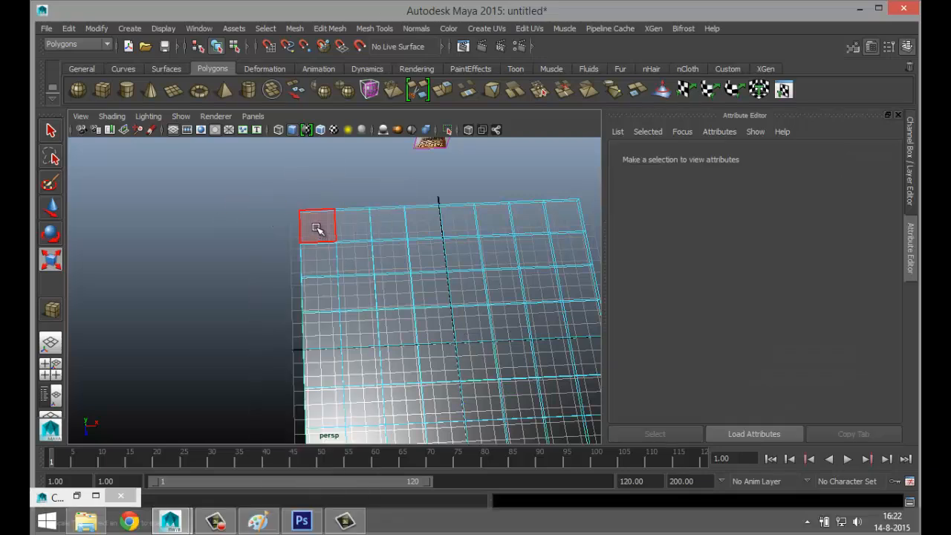
{"action": "left_click", "coordinate": [318, 227]}
{"action": "left_click", "coordinate": [388, 223], "text": "shift"}
{"action": "left_click", "coordinate": [458, 222], "text": "shift"}
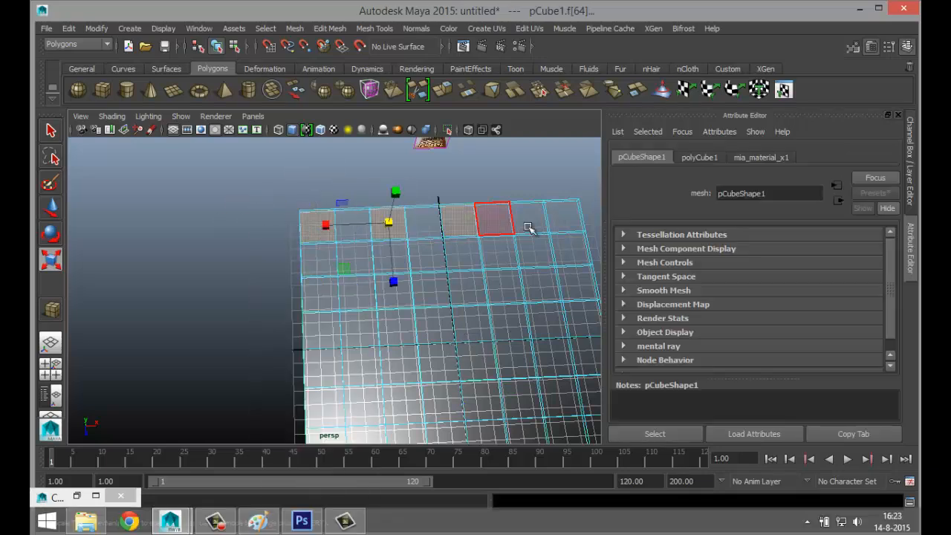
{"action": "left_click", "coordinate": [535, 225], "text": "shift"}
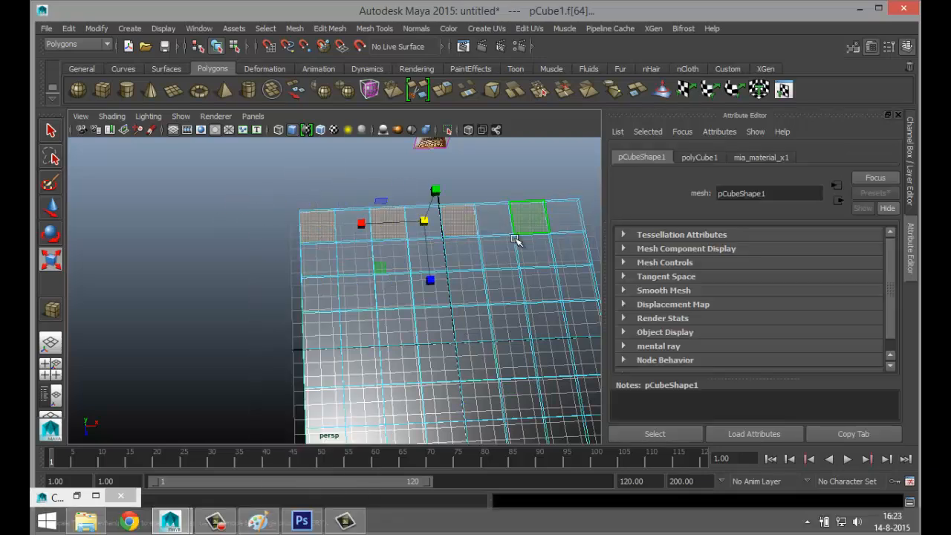
- Add the alternating squares of the second and third rows to the face selection, offset into a checker pattern
{"action": "left_click", "coordinate": [360, 259], "text": "shift"}
{"action": "left_click", "coordinate": [425, 248], "text": "shift"}
{"action": "left_click", "coordinate": [503, 250], "text": "shift"}
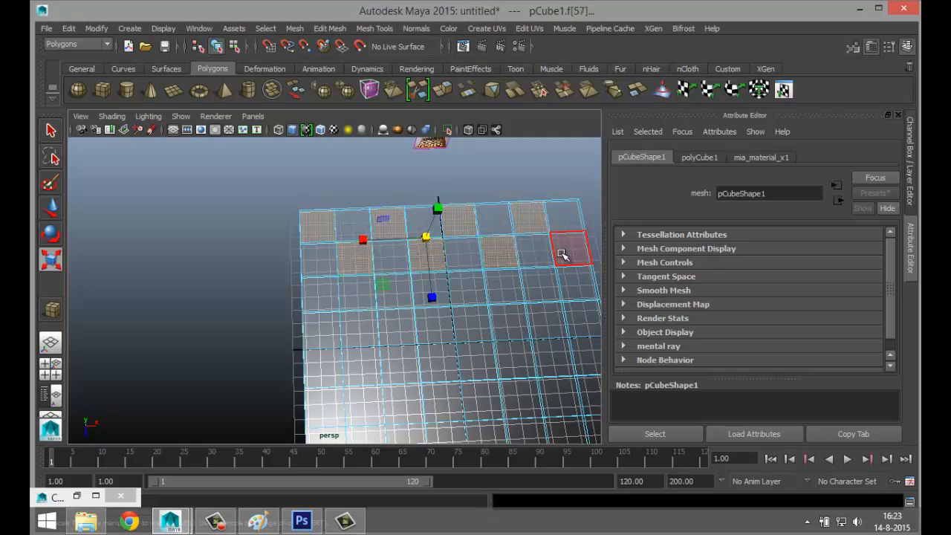
{"action": "left_click", "coordinate": [566, 250], "text": "shift"}
{"action": "left_click", "coordinate": [546, 277], "text": "shift"}
{"action": "left_click", "coordinate": [478, 288], "text": "shift"}
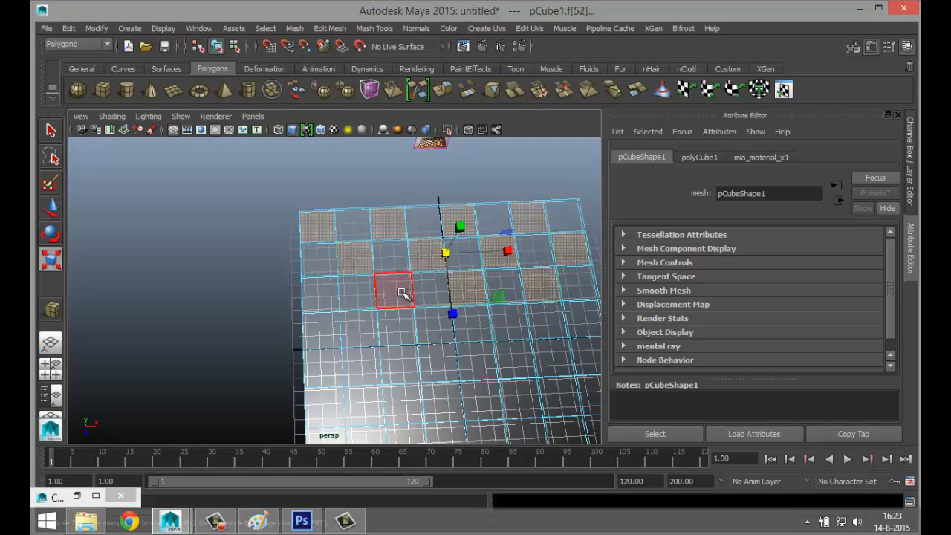
{"action": "left_click", "coordinate": [394, 290], "text": "shift"}
{"action": "left_click", "coordinate": [321, 299], "text": "shift"}
- Add the alternating squares of the fourth and fifth board rows to the face selection, continuing the checker pattern
{"action": "middle_click_drag", "start_coordinate": [320, 327], "coordinate": [218, 265], "text": "alt"}
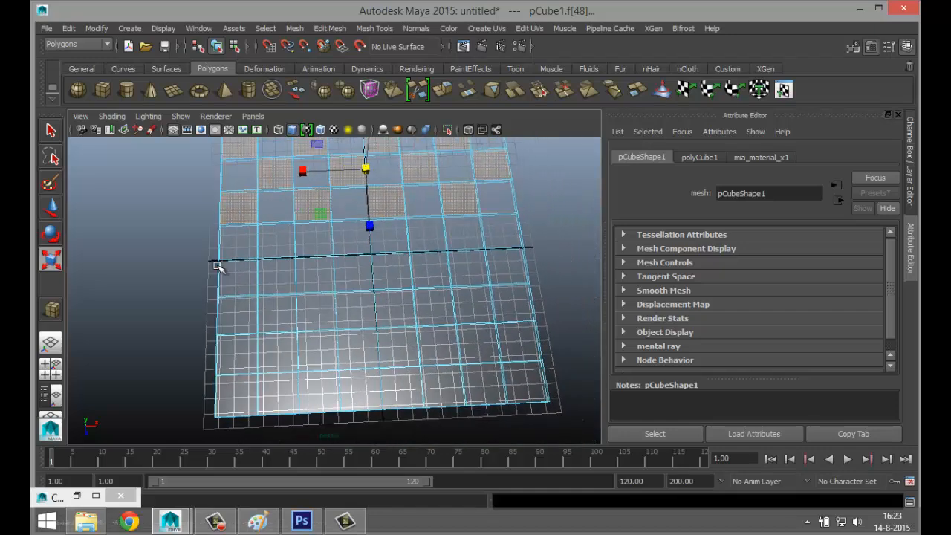
{"action": "left_click", "coordinate": [272, 247], "text": "shift"}
{"action": "left_click", "coordinate": [348, 247], "text": "shift"}
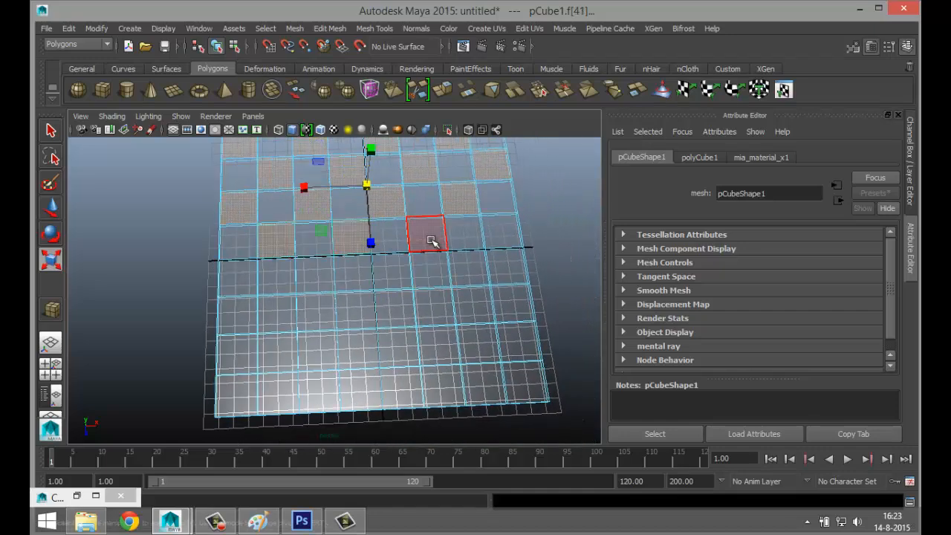
{"action": "left_click", "coordinate": [430, 241], "text": "shift"}
{"action": "left_click", "coordinate": [470, 272], "text": "shift"}
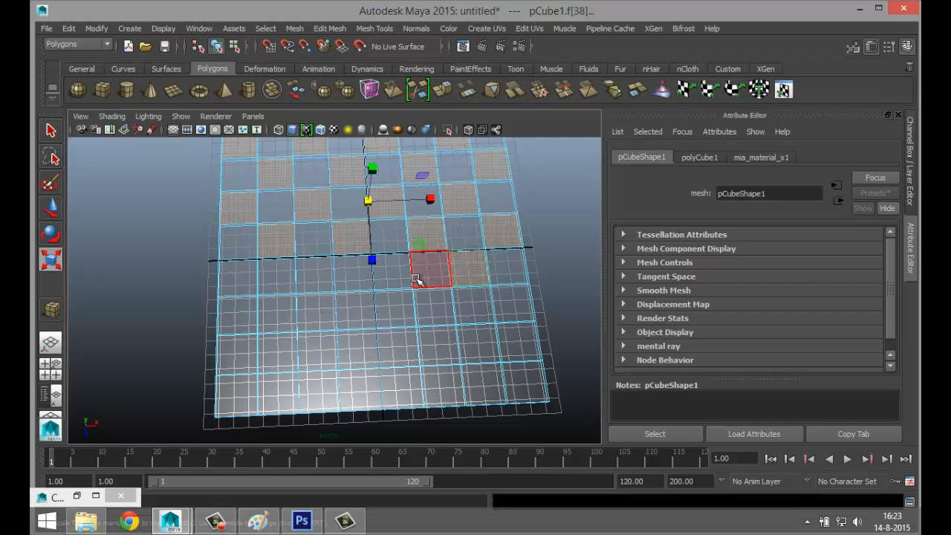
{"action": "left_click", "coordinate": [399, 277], "text": "shift"}
{"action": "left_click", "coordinate": [318, 276], "text": "shift"}
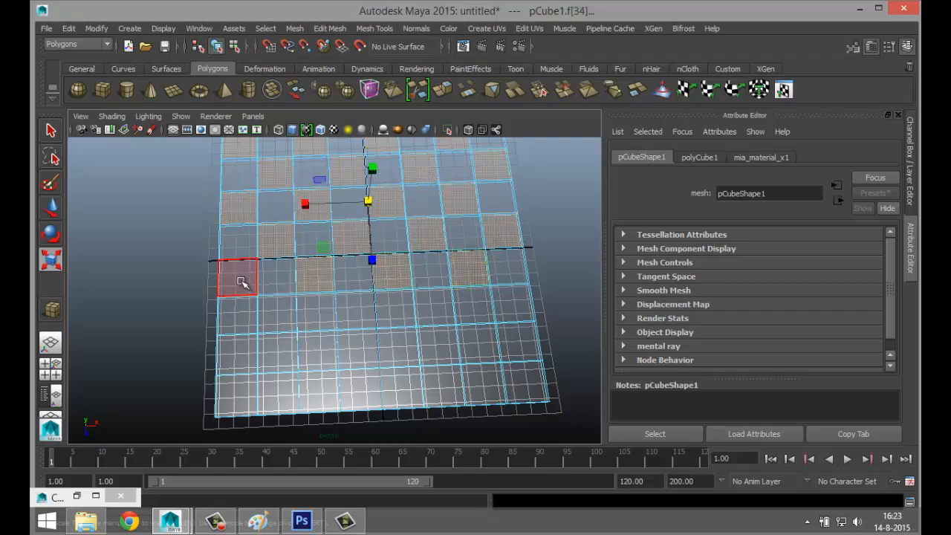
{"action": "left_click", "coordinate": [242, 277], "text": "shift"}
- Add the alternating squares of the sixth and seventh board rows to the face selection, offset into the checker pattern
{"action": "left_click", "coordinate": [274, 309], "text": "shift"}
{"action": "left_click", "coordinate": [349, 314], "text": "shift"}
{"action": "left_click", "coordinate": [439, 318], "text": "shift"}
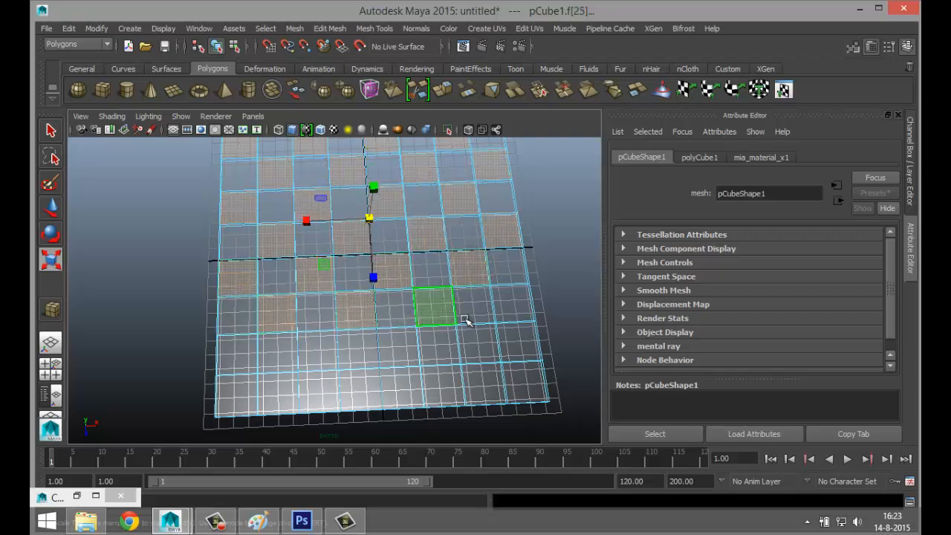
{"action": "left_click", "coordinate": [505, 308], "text": "shift"}
{"action": "left_click", "coordinate": [478, 342], "text": "shift"}
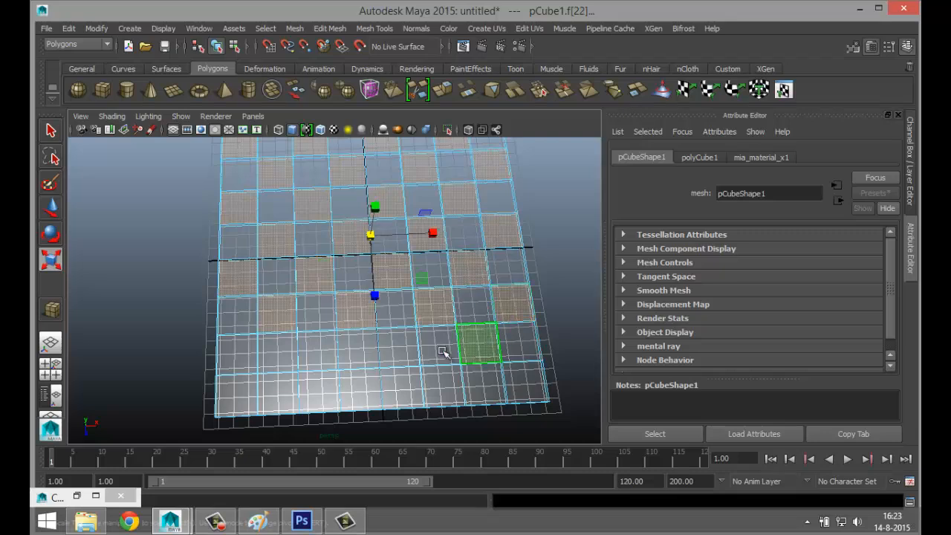
{"action": "left_click", "coordinate": [394, 343], "text": "shift"}
{"action": "left_click", "coordinate": [319, 350], "text": "shift"}
{"action": "left_click", "coordinate": [238, 350], "text": "shift"}
- Add the four alternating squares of the nearest board row to complete the checker selection
{"action": "left_click", "coordinate": [236, 394], "text": "shift"}
{"action": "left_click", "coordinate": [276, 389], "text": "shift"}
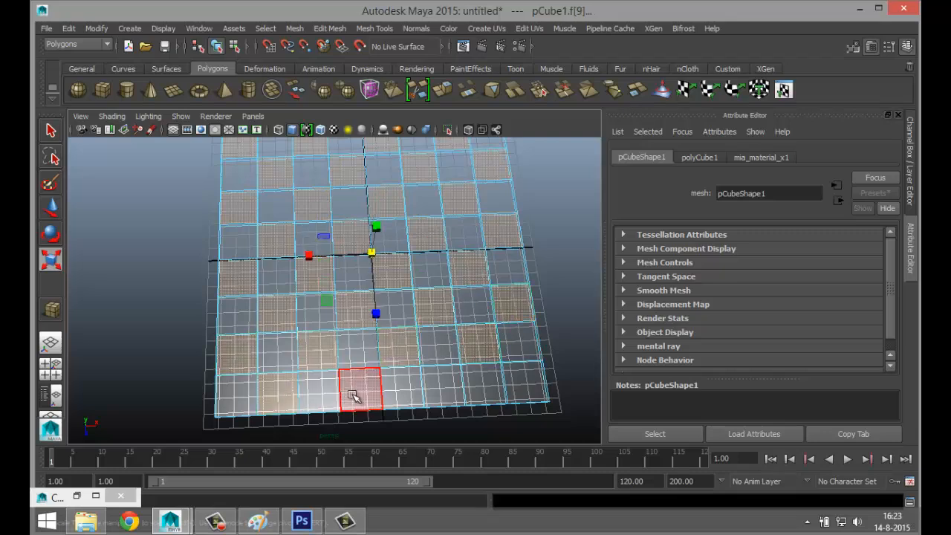
{"action": "left_click", "coordinate": [361, 388], "text": "shift"}
{"action": "left_click", "coordinate": [455, 396], "text": "shift"}
{"action": "left_click", "coordinate": [525, 385], "text": "shift"}
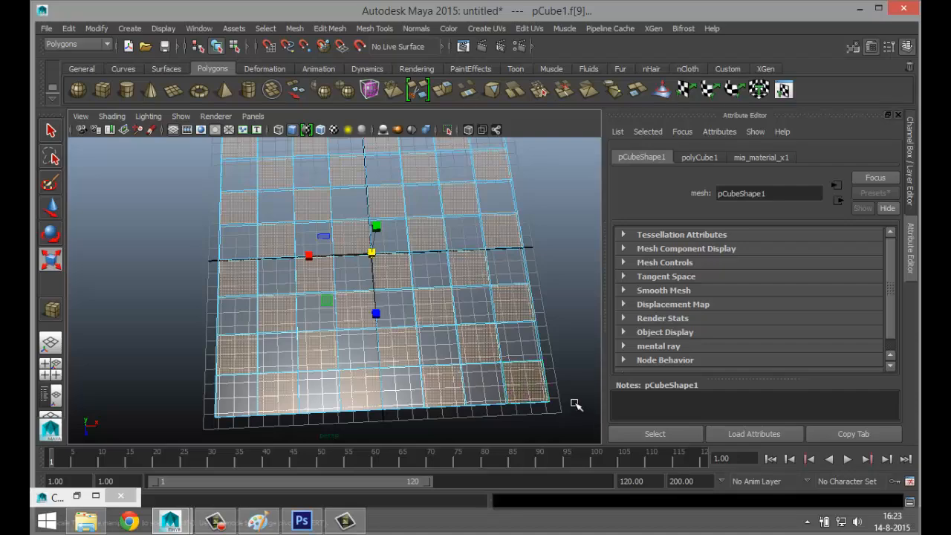
- Compare the selected checker pattern with the chessboard reference image to check which corner squares are dark
{"action": "left_click_drag", "start_coordinate": [538, 309], "coordinate": [587, 263], "text": "alt"}
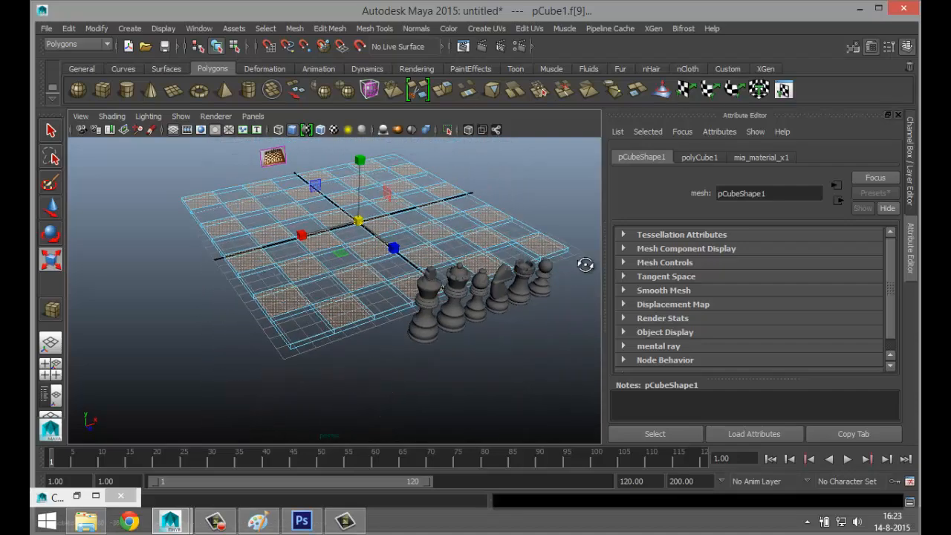
{"action": "left_click_drag", "start_coordinate": [348, 300], "coordinate": [184, 319], "text": "alt"}
{"action": "scroll", "coordinate": [364, 226], "scroll_direction": "up", "scroll_amount": 4}
{"action": "middle_click_drag", "start_coordinate": [367, 198], "coordinate": [359, 449], "text": "alt"}
{"action": "scroll", "coordinate": [381, 255], "scroll_direction": "up", "scroll_amount": 5}
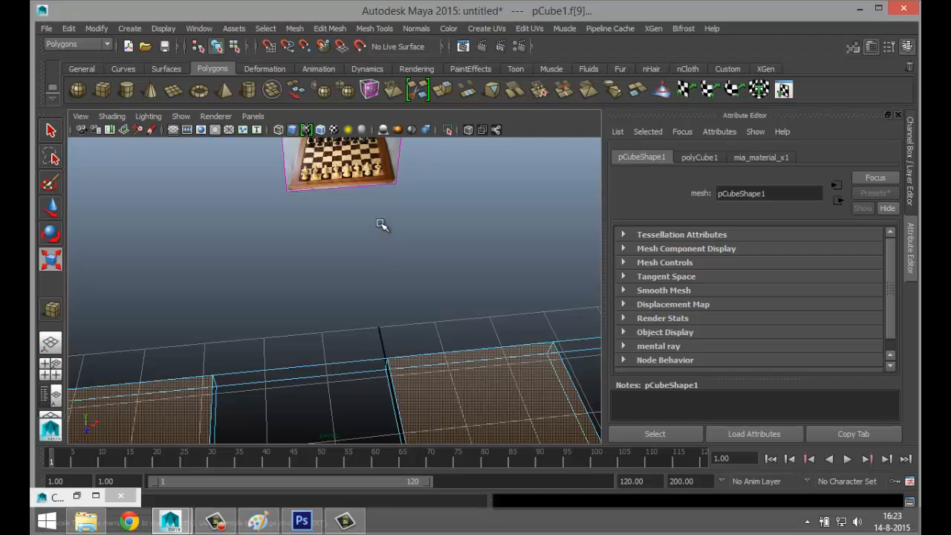
{"action": "scroll", "coordinate": [382, 225], "scroll_direction": "down", "scroll_amount": 5}
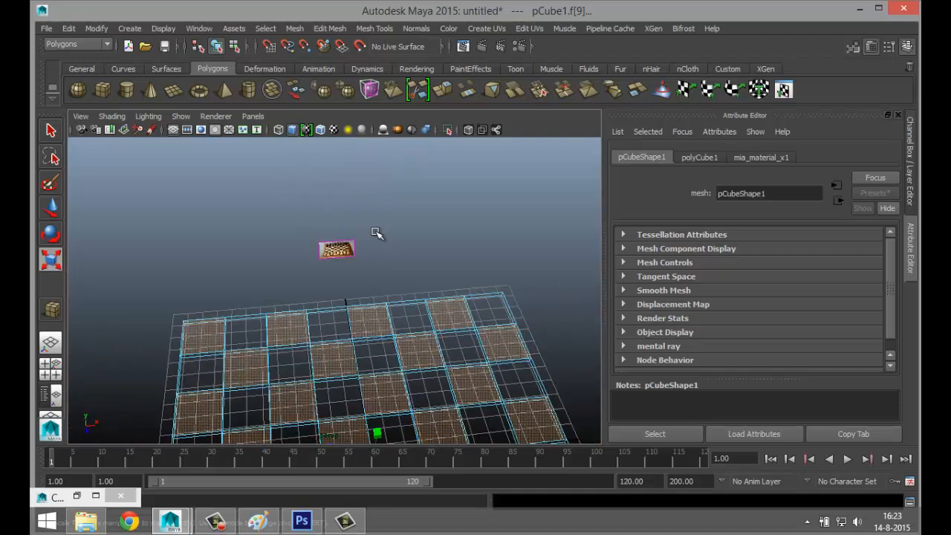
{"action": "left_click_drag", "start_coordinate": [319, 308], "coordinate": [234, 311], "text": "alt"}
{"action": "scroll", "coordinate": [348, 294], "scroll_direction": "up", "scroll_amount": 9}
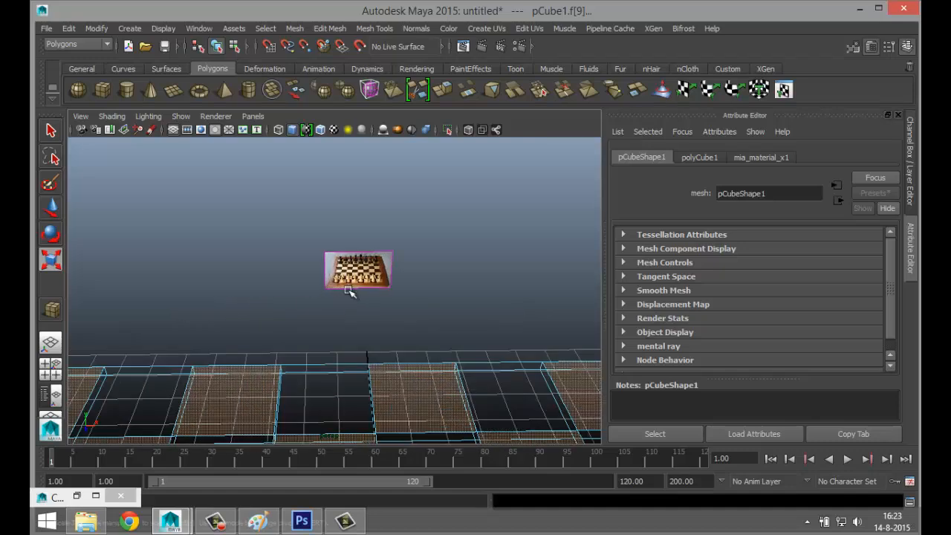
{"action": "scroll", "coordinate": [349, 287], "scroll_direction": "up", "scroll_amount": 5}
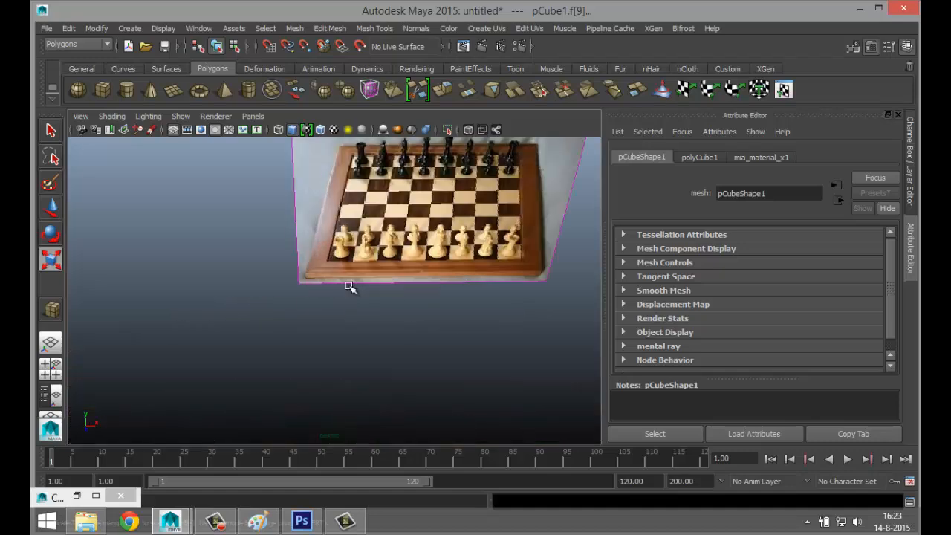
{"action": "scroll", "coordinate": [349, 287], "scroll_direction": "down", "scroll_amount": 12}
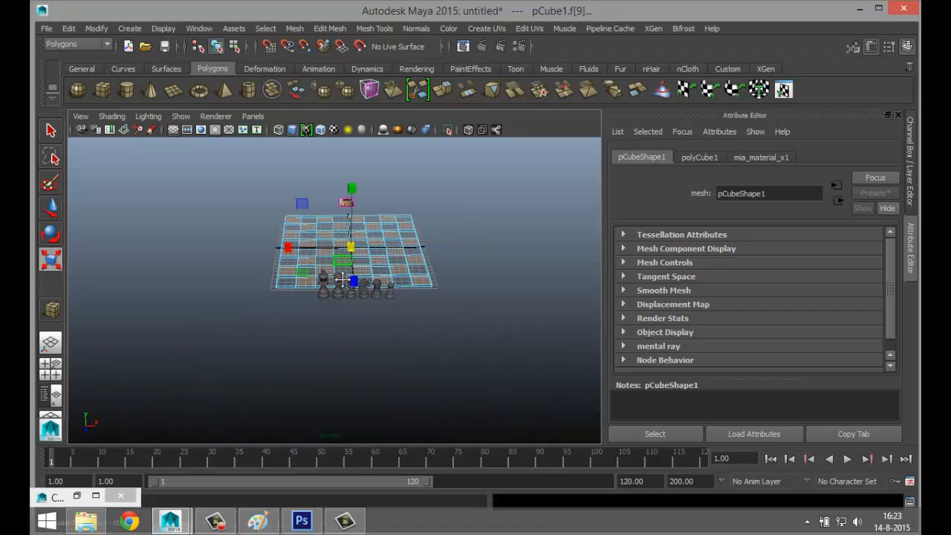
- Clear the face selection and select the opposite alternating squares in the first three columns of the nearest three rows, starting from the near corner
{"action": "left_click", "coordinate": [284, 373]}
{"action": "scroll", "coordinate": [288, 367], "scroll_direction": "up", "scroll_amount": 5}
{"action": "left_click_drag", "start_coordinate": [290, 365], "coordinate": [292, 416], "text": "alt"}
{"action": "scroll", "coordinate": [280, 395], "scroll_direction": "down", "scroll_amount": 5}
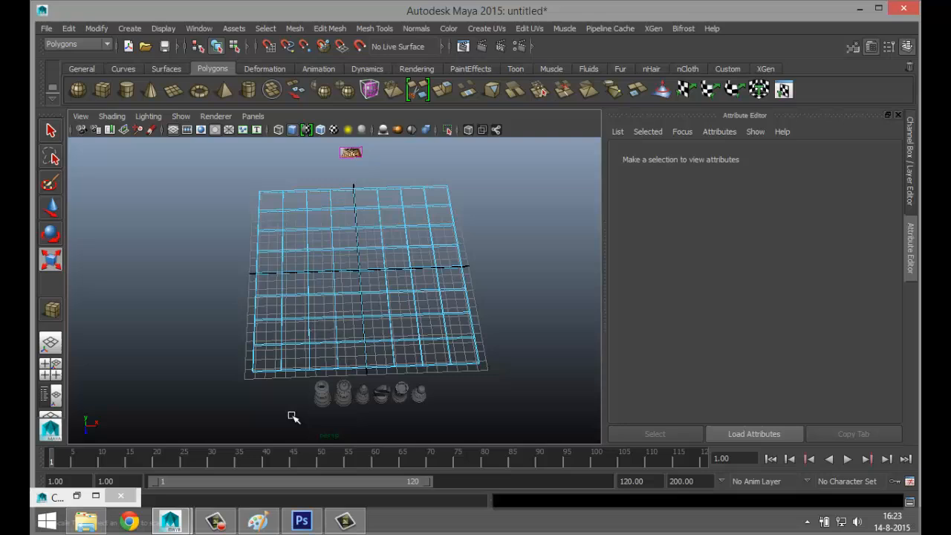
{"action": "left_click", "coordinate": [265, 362]}
{"action": "left_click", "coordinate": [265, 306], "text": "shift"}
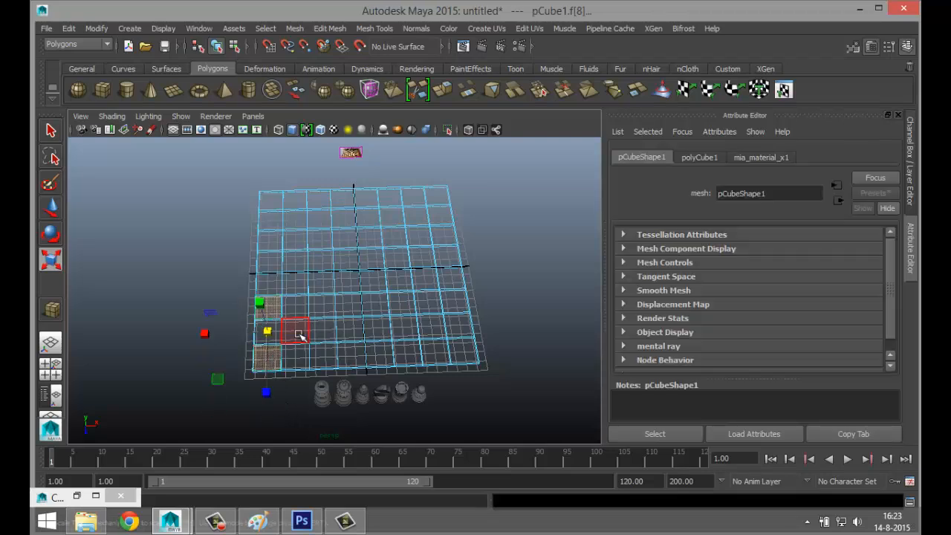
{"action": "left_click", "coordinate": [306, 325], "text": "shift"}
{"action": "left_click", "coordinate": [318, 312], "text": "shift"}
{"action": "left_click", "coordinate": [326, 356], "text": "shift"}
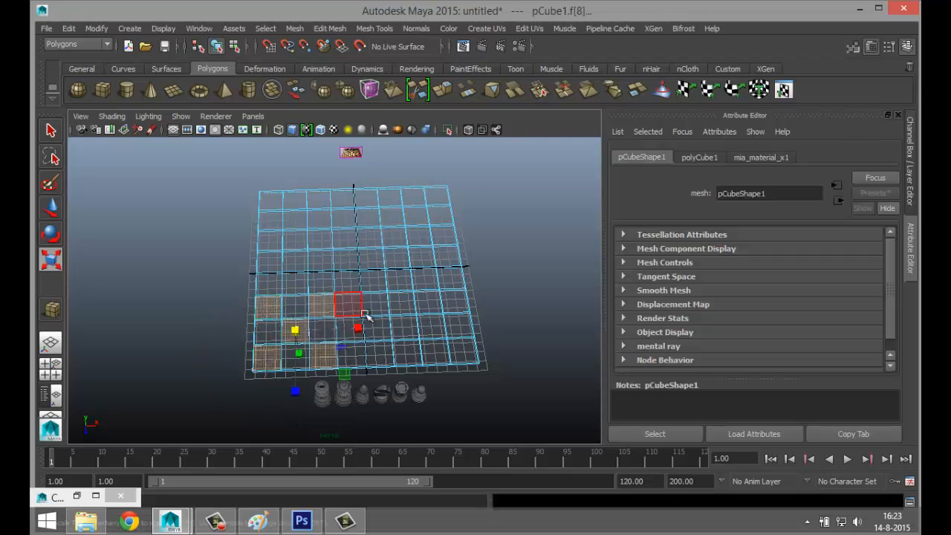
- Extend the checker face selection across the remaining five columns of the nearest three rows
{"action": "left_click", "coordinate": [349, 324], "text": "shift"}
{"action": "left_click", "coordinate": [375, 307], "text": "shift"}
{"action": "left_click", "coordinate": [382, 354], "text": "shift"}
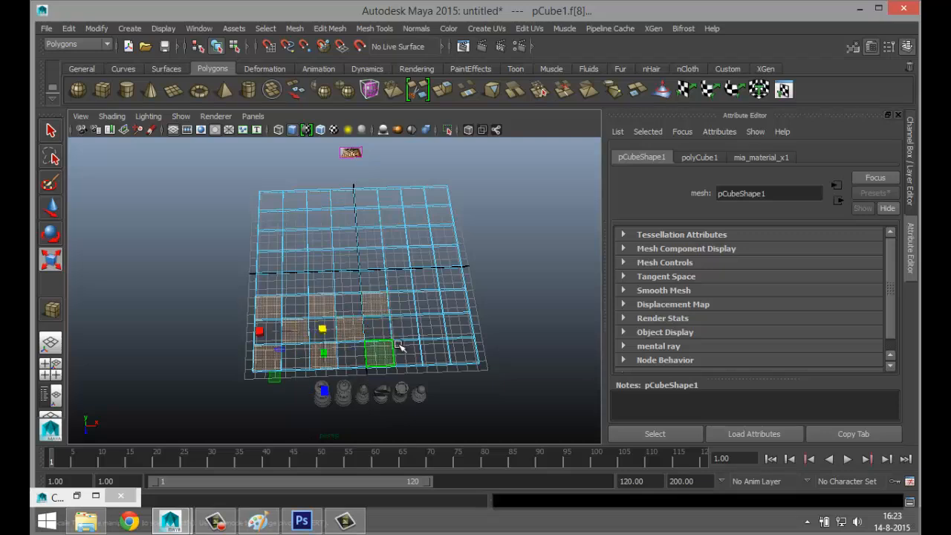
{"action": "left_click", "coordinate": [408, 327], "text": "shift"}
{"action": "left_click", "coordinate": [428, 302], "text": "shift"}
{"action": "left_click", "coordinate": [436, 352], "text": "shift"}
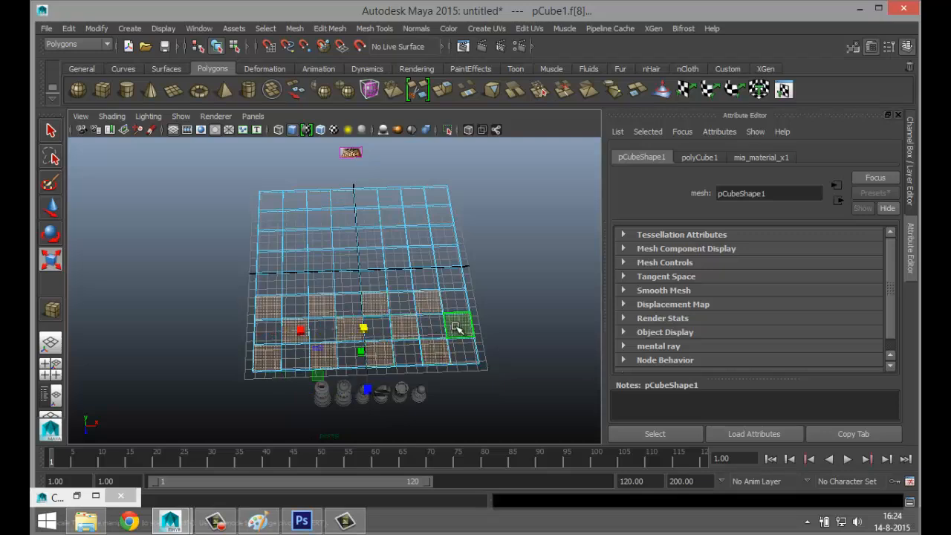
- Add the alternating squares of the seventh and eighth columns in the far five rows to the face selection
{"action": "left_click", "coordinate": [456, 278], "text": "shift"}
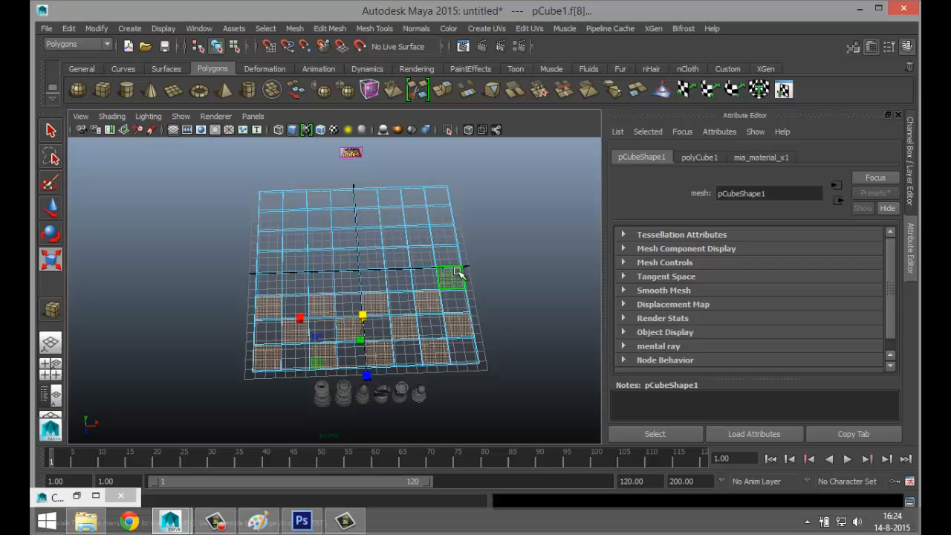
{"action": "left_click", "coordinate": [443, 234], "text": "shift"}
{"action": "left_click", "coordinate": [428, 199], "text": "shift"}
{"action": "left_click", "coordinate": [418, 216], "text": "shift"}
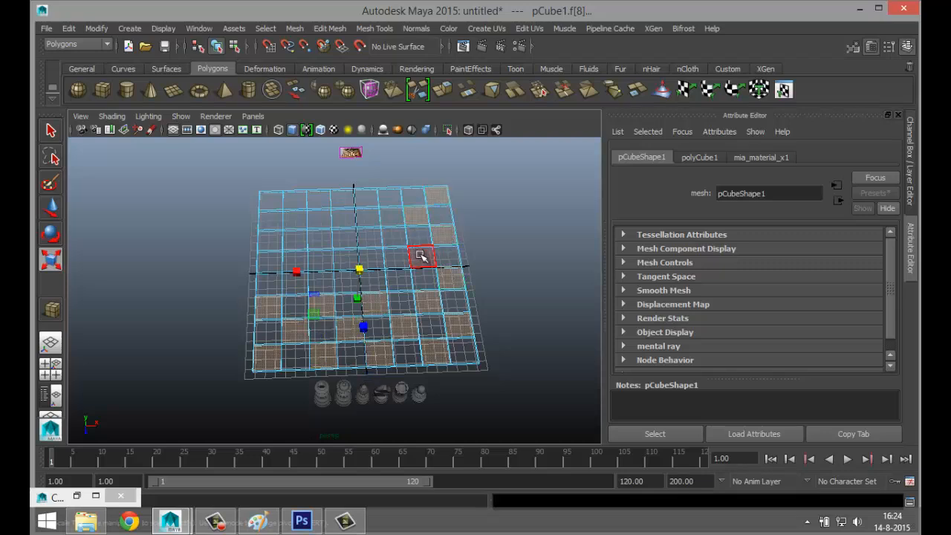
{"action": "left_click", "coordinate": [422, 257], "text": "shift"}
{"action": "left_click", "coordinate": [366, 199], "text": "shift"}
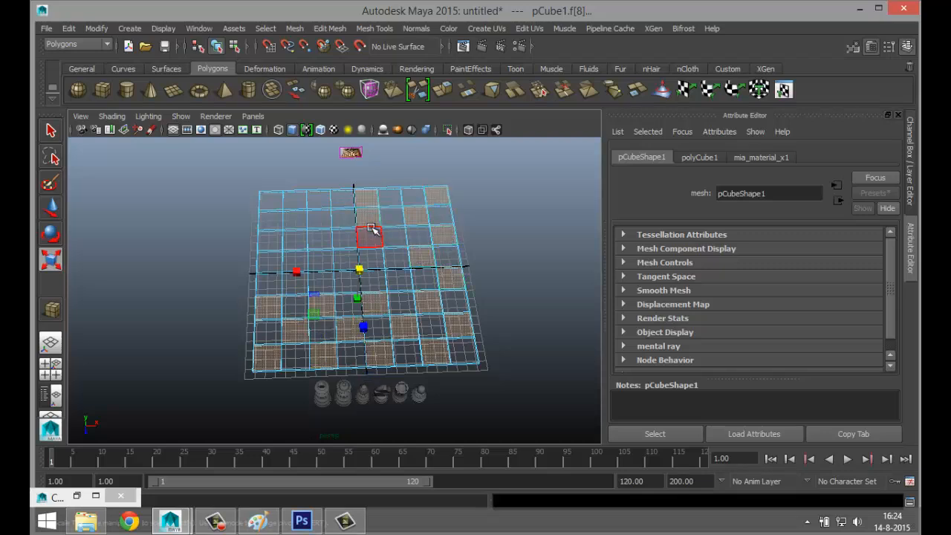
{"action": "left_click", "coordinate": [371, 236], "text": "shift"}
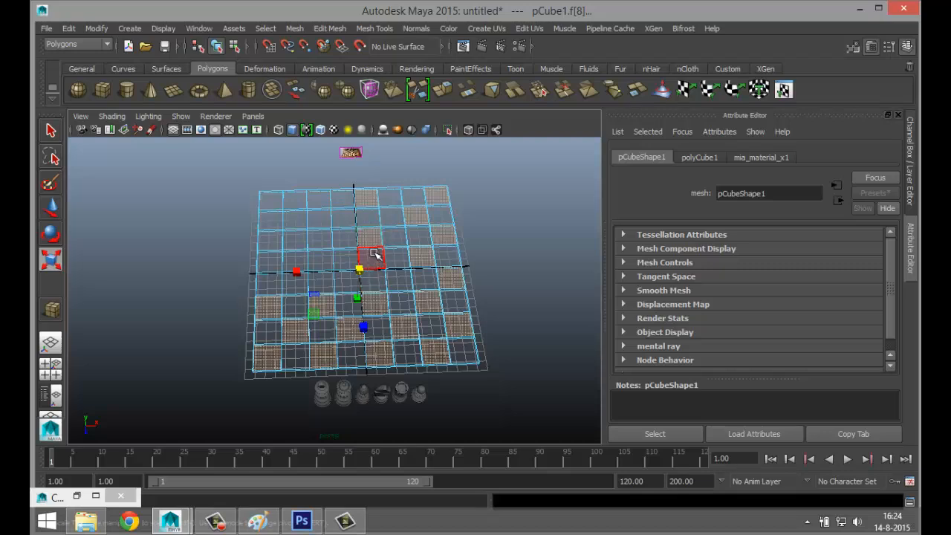
{"action": "left_click", "coordinate": [367, 198], "text": "shift"}
{"action": "left_click", "coordinate": [368, 238], "text": "shift"}
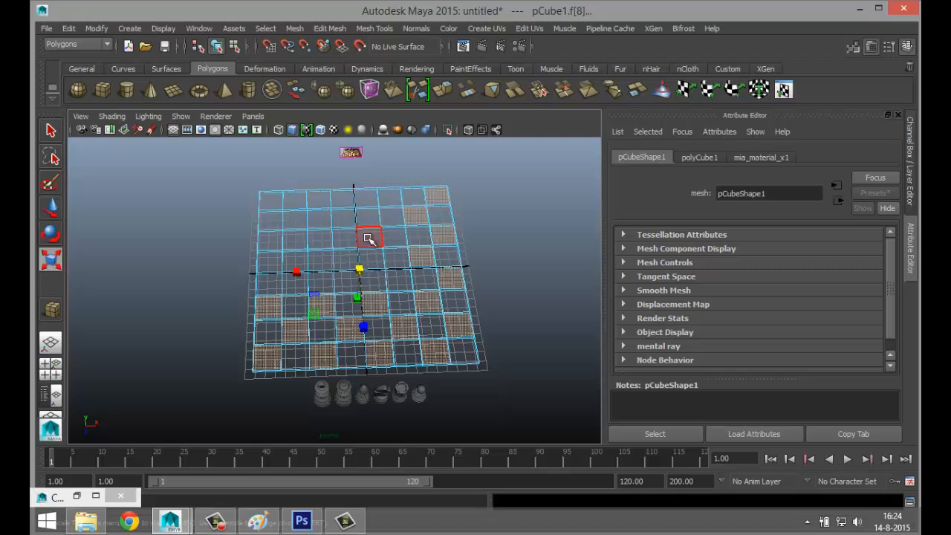
- Add the alternating squares of the fifth and sixth columns in the far five rows to the face selection
{"action": "left_click", "coordinate": [390, 196], "text": "shift"}
{"action": "left_click", "coordinate": [392, 232], "text": "shift"}
{"action": "left_click", "coordinate": [396, 279], "text": "shift"}
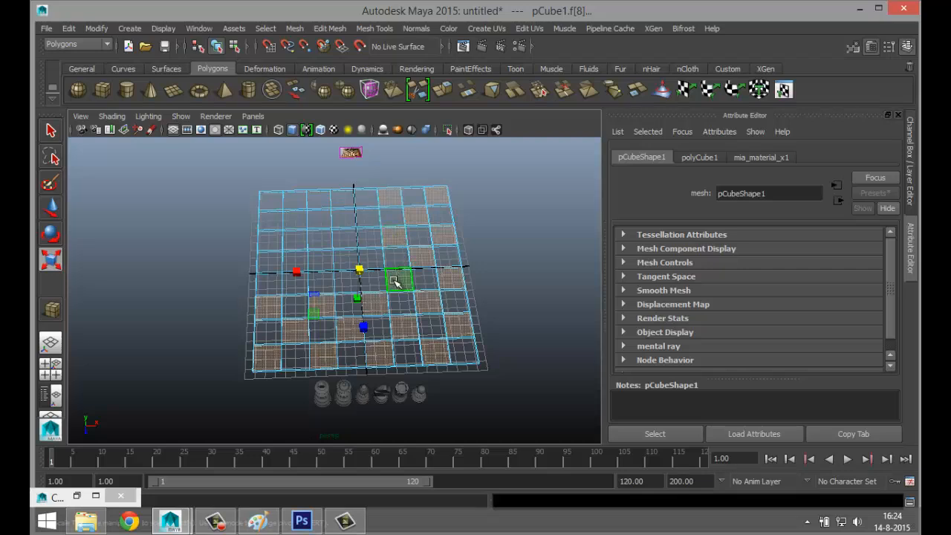
{"action": "left_click", "coordinate": [373, 257], "text": "shift"}
{"action": "left_click", "coordinate": [367, 217], "text": "shift"}
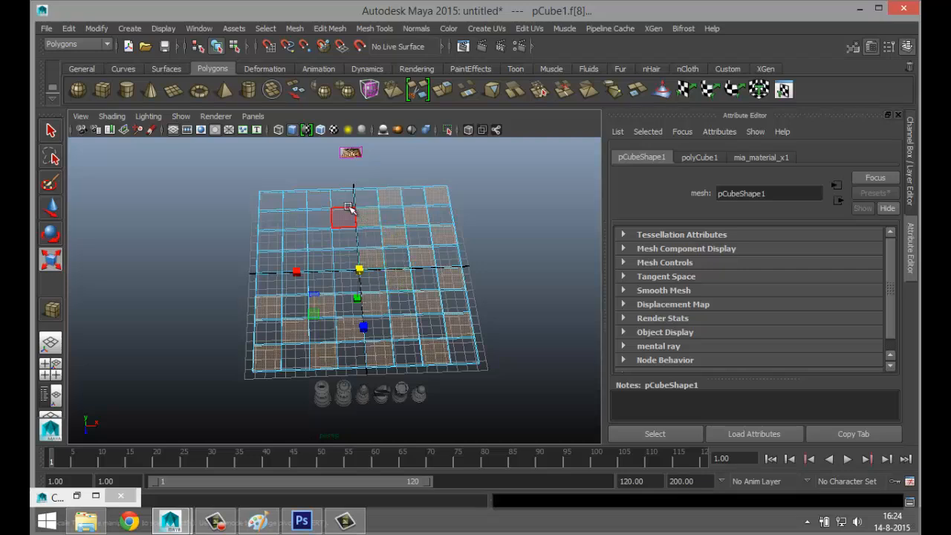
- Add the alternating squares of the third and fourth columns in the far five rows to the face selection
{"action": "left_click", "coordinate": [342, 198], "text": "shift"}
{"action": "left_click", "coordinate": [341, 237], "text": "shift"}
{"action": "left_click", "coordinate": [345, 280], "text": "shift"}
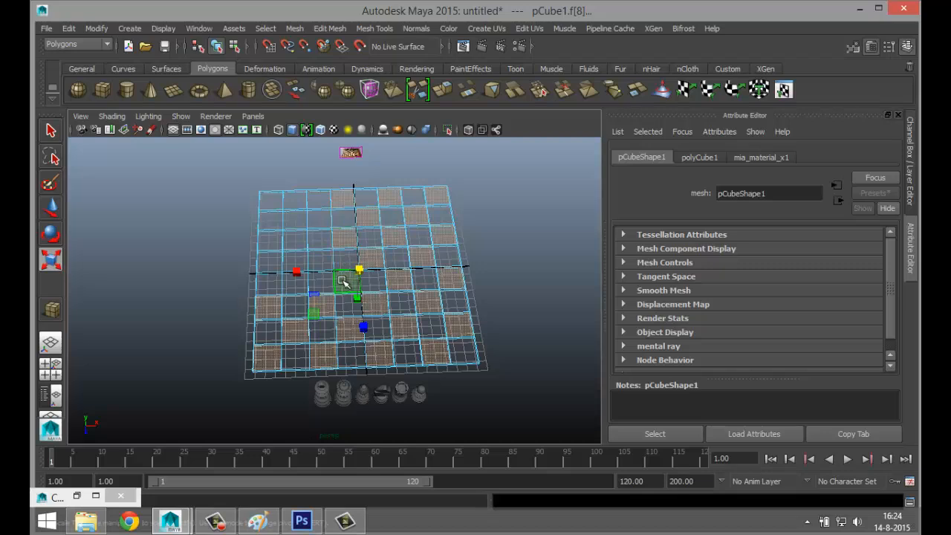
{"action": "left_click", "coordinate": [320, 259], "text": "shift"}
{"action": "left_click", "coordinate": [320, 219], "text": "shift"}
- Complete the checker face selection with the alternating squares of the first two columns in the far five rows
{"action": "left_click", "coordinate": [295, 200], "text": "shift"}
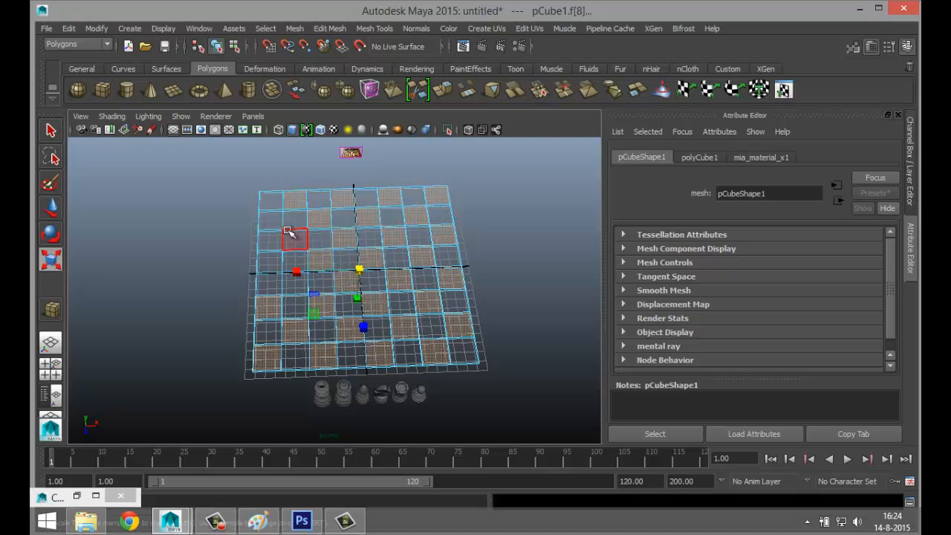
{"action": "left_click", "coordinate": [294, 236], "text": "shift"}
{"action": "left_click", "coordinate": [297, 285], "text": "shift"}
{"action": "left_click", "coordinate": [270, 262], "text": "shift"}
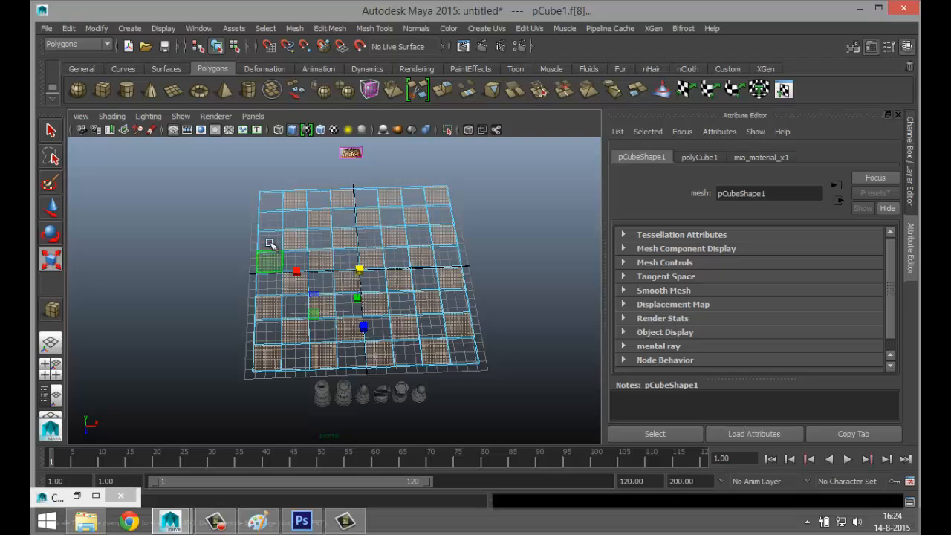
{"action": "left_click", "coordinate": [270, 223], "text": "shift"}
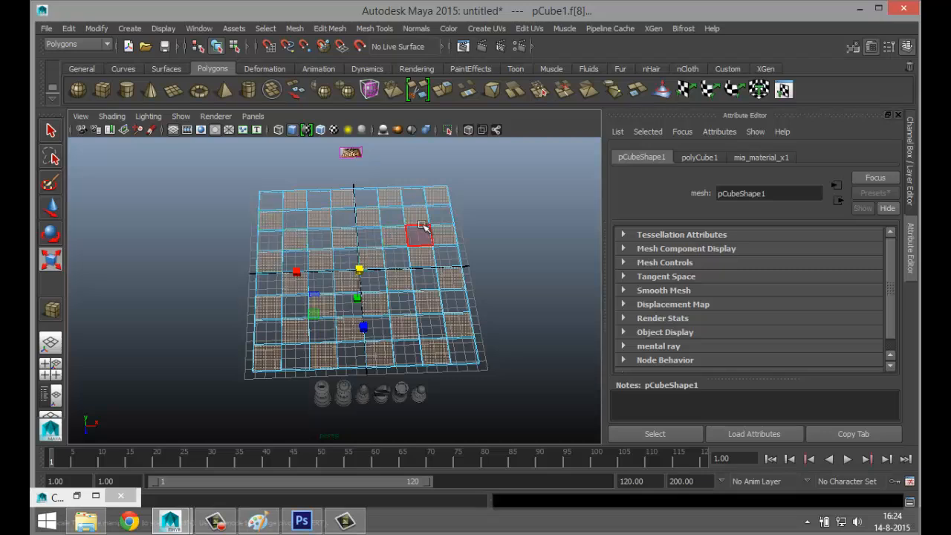
- Assign a new Blinn material to the selected board squares
{"action": "right_click_drag", "start_coordinate": [413, 204], "coordinate": [424, 474]}
{"action": "double_click", "coordinate": [372, 219]}
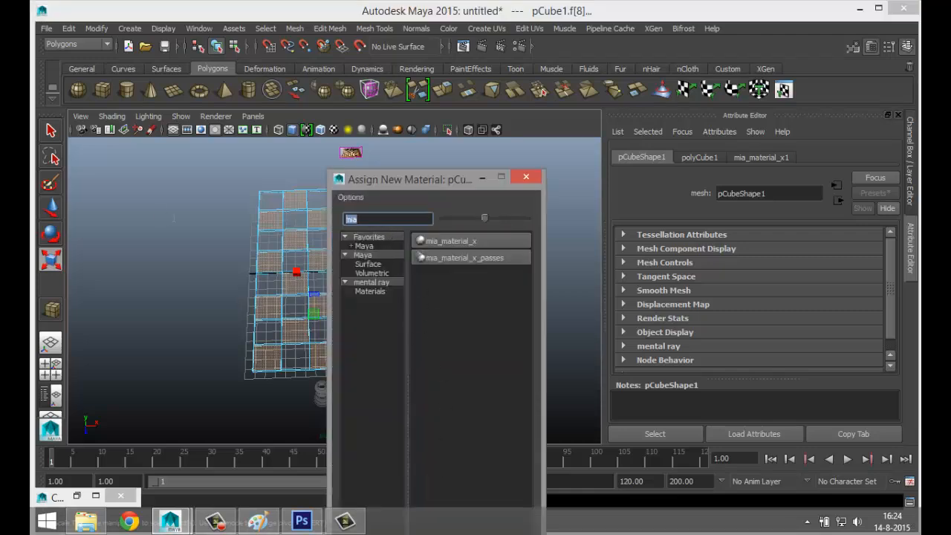
{"action": "type", "text": "bli"}
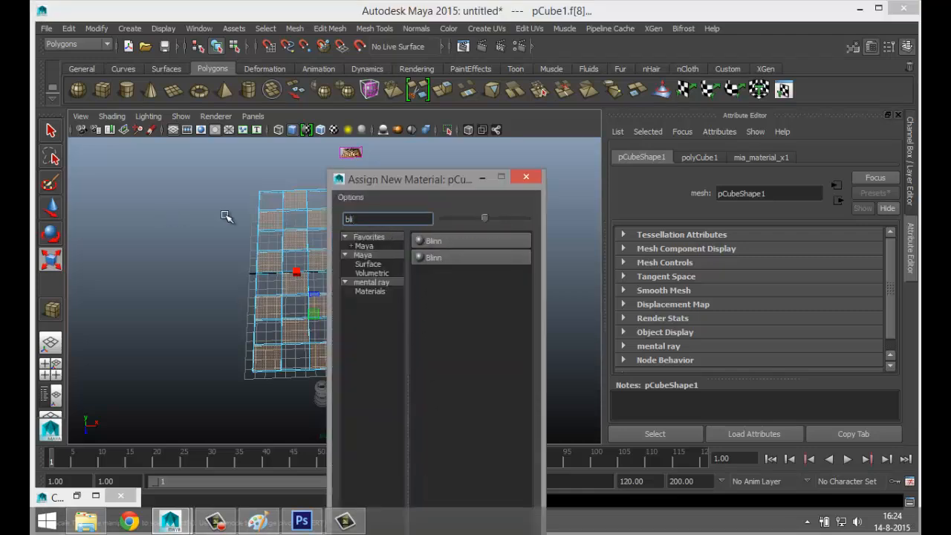
{"action": "left_click", "coordinate": [464, 240]}
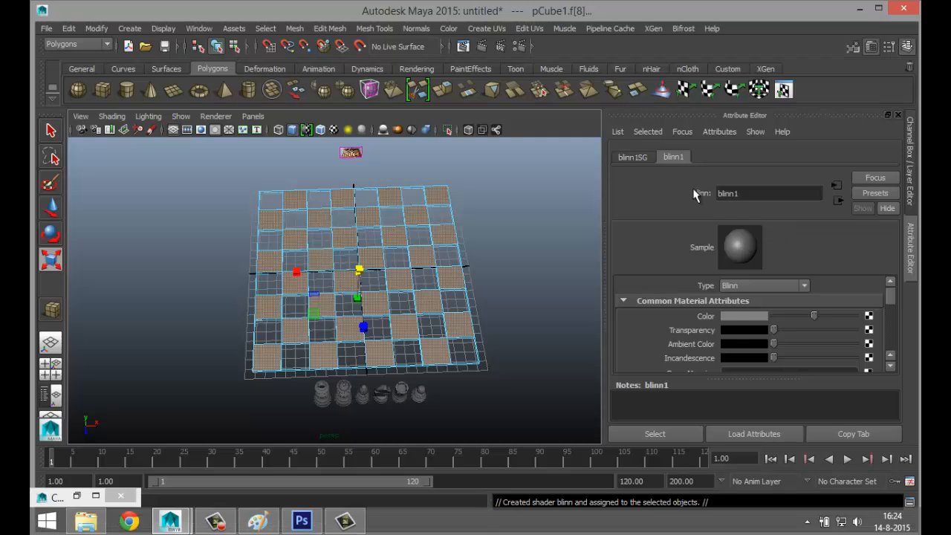
- Set the new Blinn material's color to black and deselect the faces
{"action": "left_click", "coordinate": [757, 320]}
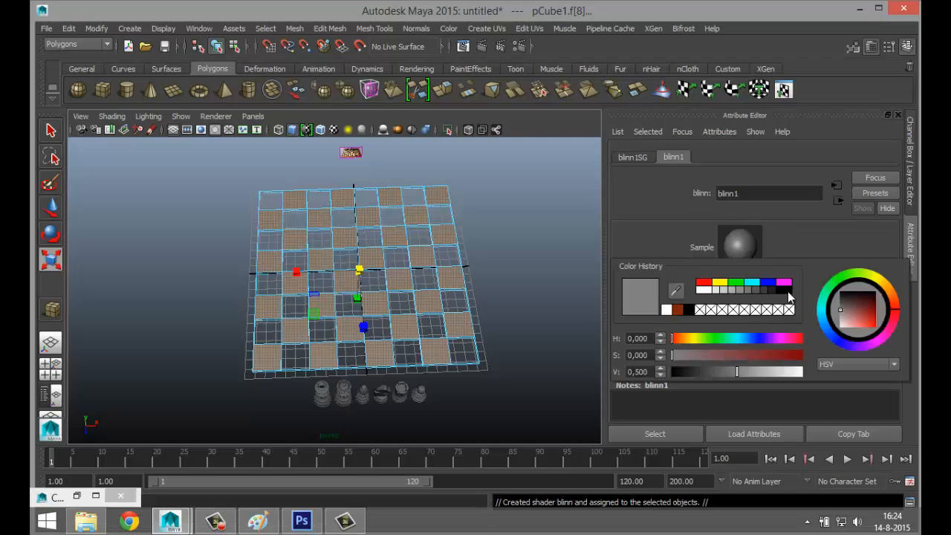
{"action": "left_click", "coordinate": [789, 290]}
{"action": "left_click", "coordinate": [513, 257]}
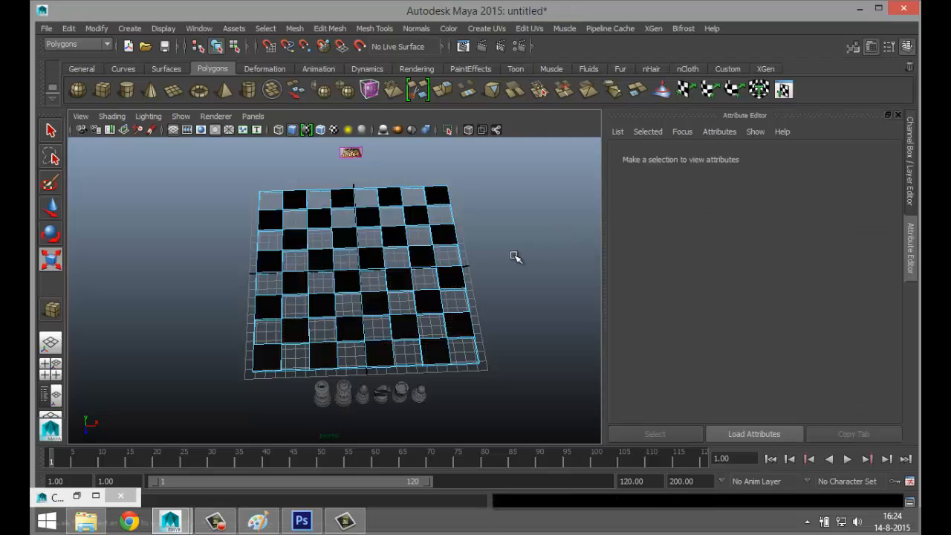
- Set the reflectivity of the black Blinn material on the board squares to 0.4
{"action": "scroll", "coordinate": [510, 266], "scroll_direction": "up", "scroll_amount": 3}
{"action": "mouse_move", "coordinate": [492, 295]}
{"action": "left_mouse_down", "text": "alt"}
{"action": "mouse_move", "coordinate": [509, 255]}
{"action": "mouse_move", "coordinate": [515, 272]}
{"action": "mouse_move", "coordinate": [484, 281]}
{"action": "mouse_move", "coordinate": [496, 288]}
{"action": "left_mouse_up", "text": "alt"}
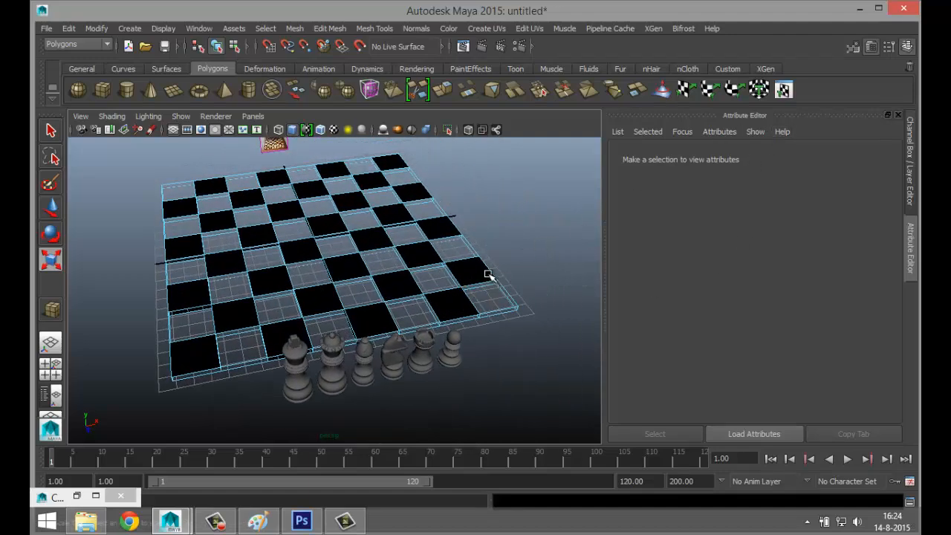
{"action": "left_click", "coordinate": [490, 276]}
{"action": "left_click", "coordinate": [815, 156]}
{"action": "scroll", "coordinate": [823, 318], "scroll_direction": "down", "scroll_amount": 3}
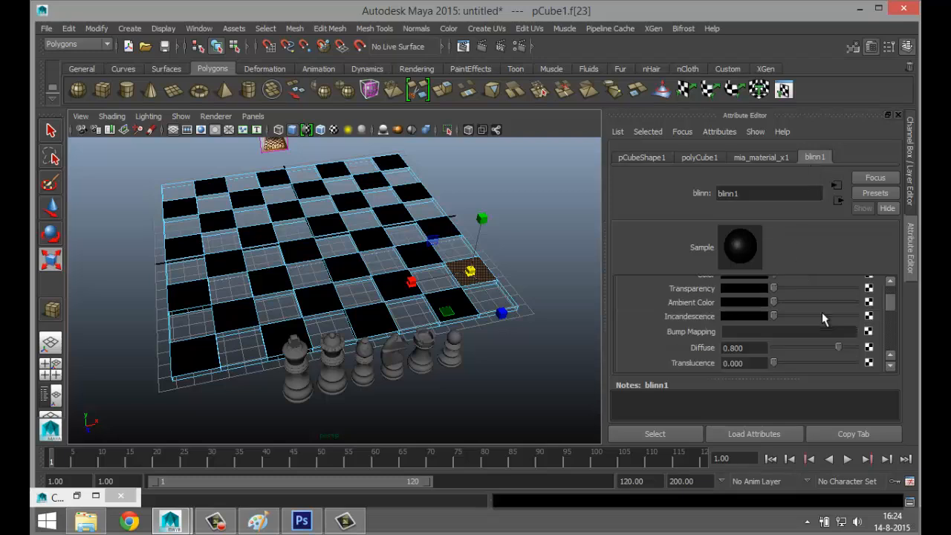
{"action": "scroll", "coordinate": [823, 318], "scroll_direction": "down", "scroll_amount": 6}
{"action": "scroll", "coordinate": [822, 322], "scroll_direction": "up", "scroll_amount": 4}
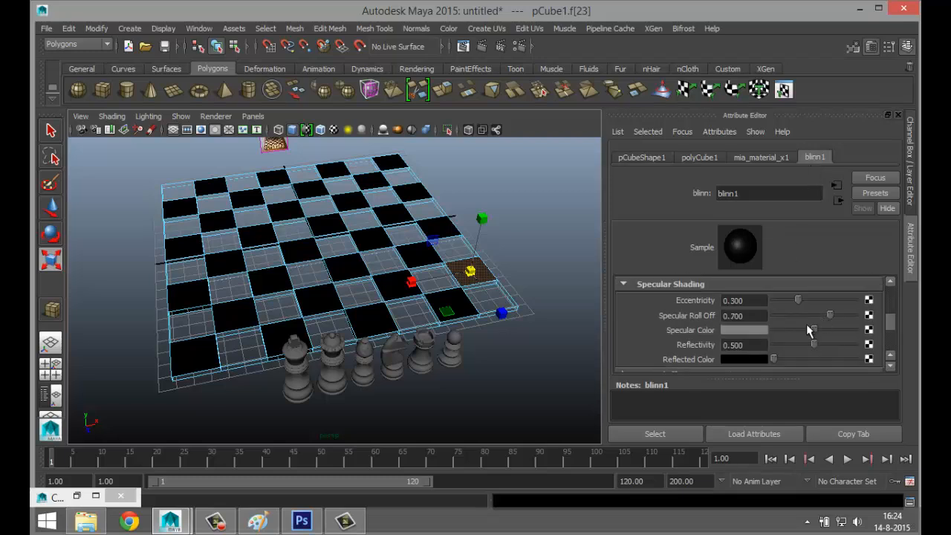
{"action": "left_click_drag", "start_coordinate": [748, 346], "coordinate": [647, 346]}
{"action": "type", "text": "0.4"}
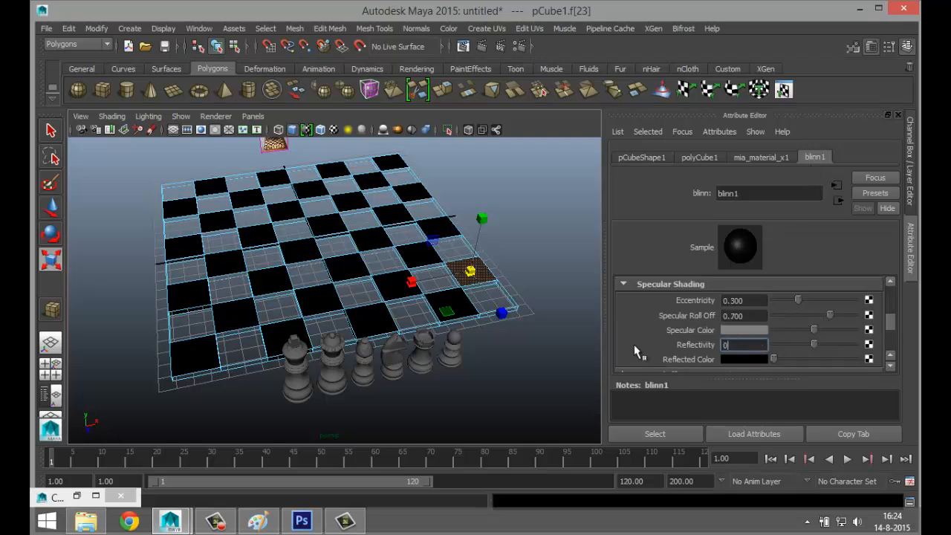
{"action": "key", "text": "Return"}
{"action": "scroll", "coordinate": [536, 347], "scroll_direction": "down", "scroll_amount": 5}
{"action": "scroll", "coordinate": [522, 341], "scroll_direction": "up", "scroll_amount": 5}
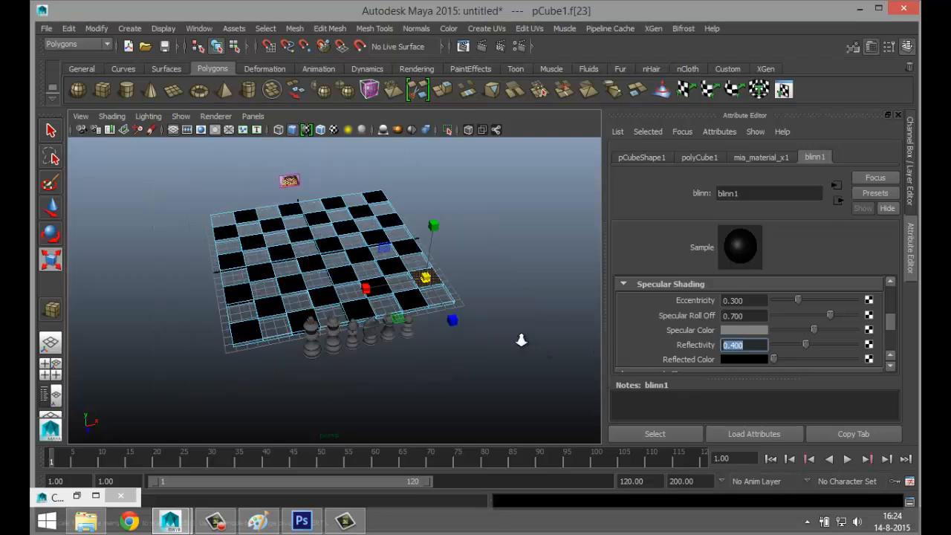
- Select all six chess pieces standing in front of the board
{"action": "left_click_drag", "start_coordinate": [493, 341], "coordinate": [480, 359], "text": "alt"}
{"action": "middle_click_drag", "start_coordinate": [464, 364], "coordinate": [456, 223], "text": "alt"}
{"action": "left_click_drag", "start_coordinate": [452, 275], "coordinate": [369, 353], "text": "alt"}
{"action": "left_click_drag", "start_coordinate": [175, 342], "coordinate": [475, 409]}
{"action": "left_click_drag", "start_coordinate": [421, 419], "coordinate": [378, 354], "text": "alt"}
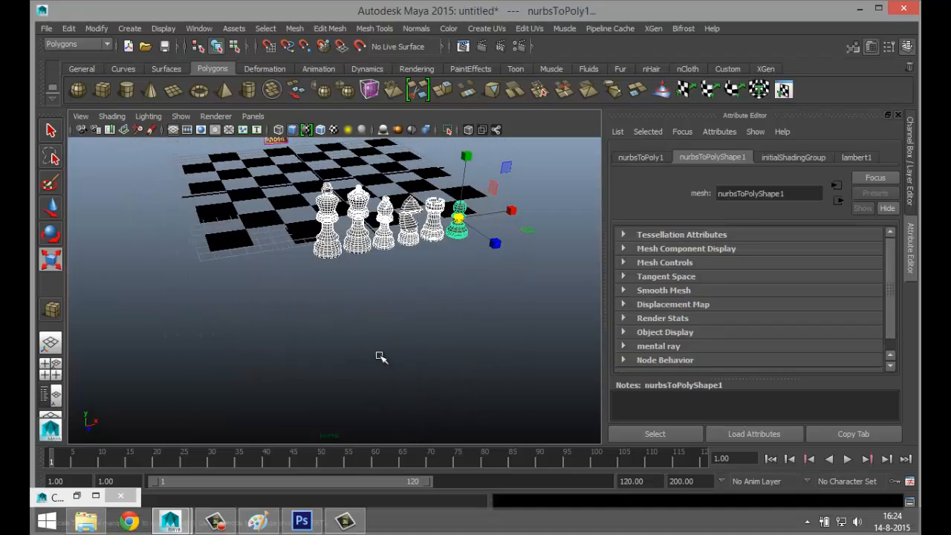
{"action": "middle_click_drag", "start_coordinate": [376, 354], "coordinate": [376, 403], "text": "alt"}
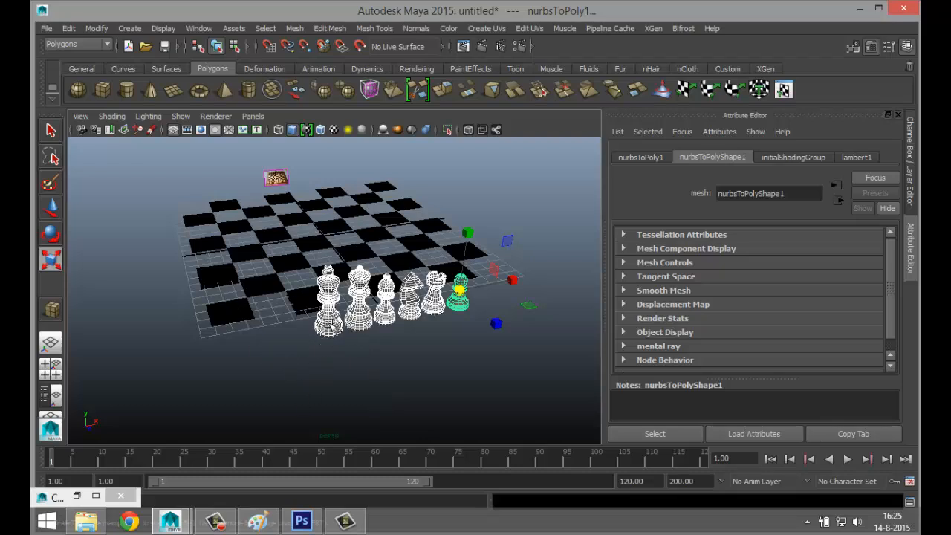
- Assign a new mia_material_x material to the selected pieces and replace its settings with the GlassSolid preset
{"action": "right_click_drag", "start_coordinate": [330, 326], "coordinate": [352, 478]}
{"action": "left_click", "coordinate": [392, 220]}
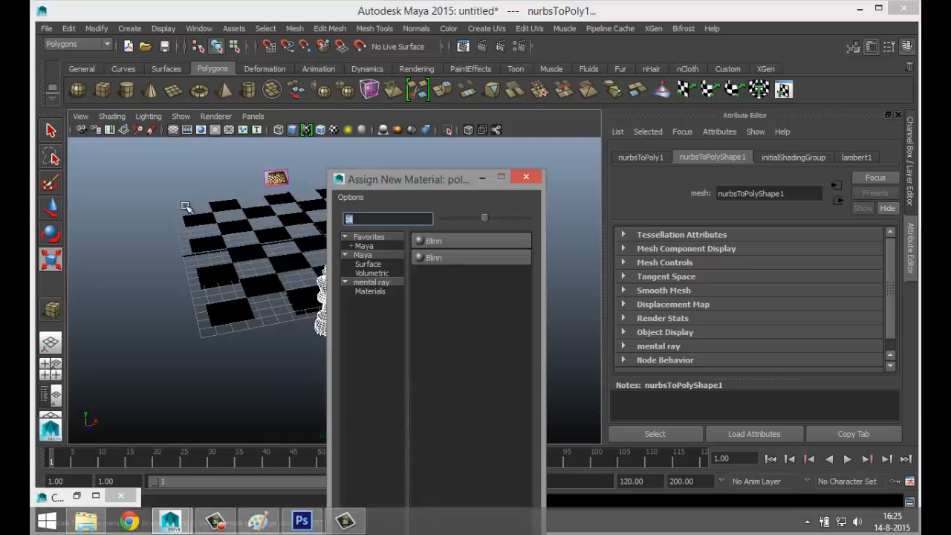
{"action": "type", "text": "mia"}
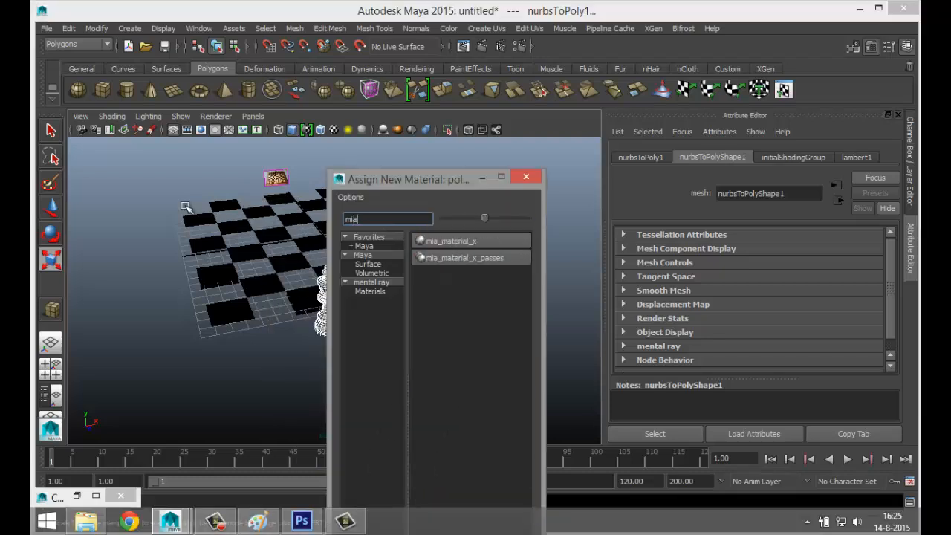
{"action": "left_click", "coordinate": [466, 240]}
{"action": "left_click", "coordinate": [747, 161]}
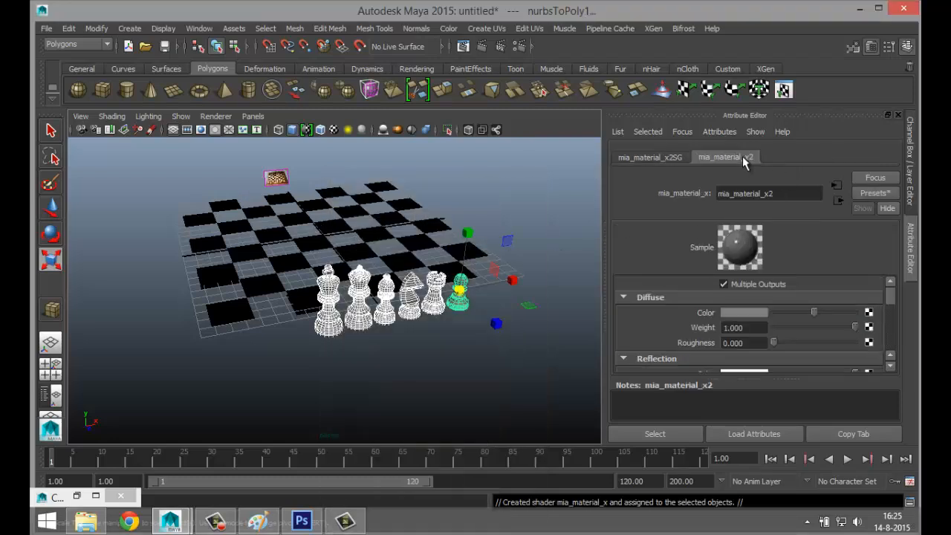
{"action": "left_click", "coordinate": [872, 194]}
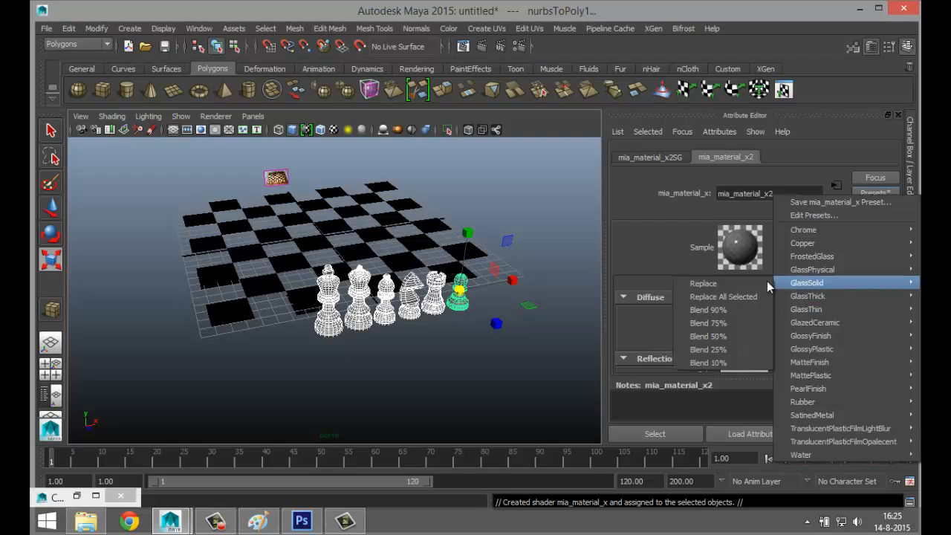
{"action": "left_click", "coordinate": [743, 280]}
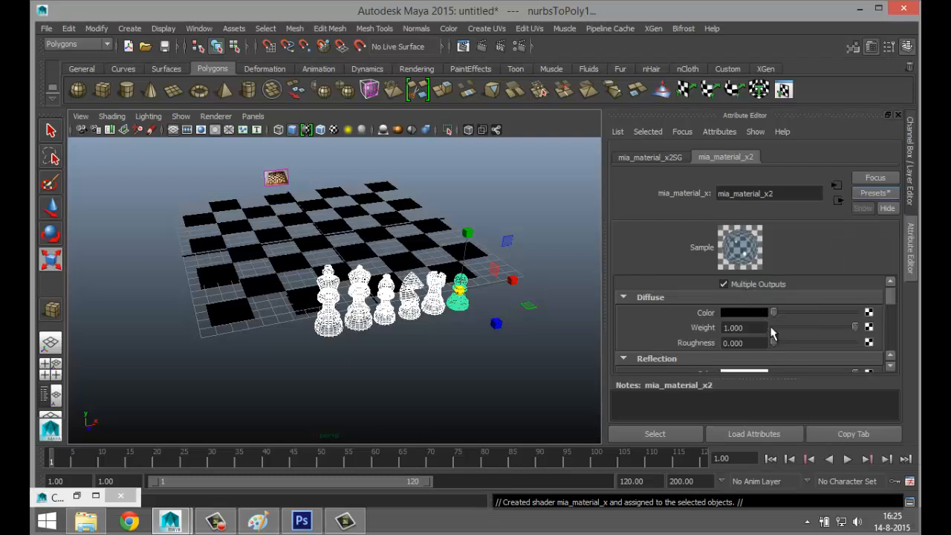
- Set the reflection color of the pieces' glass material to black
{"action": "scroll", "coordinate": [765, 321], "scroll_direction": "down", "scroll_amount": 2}
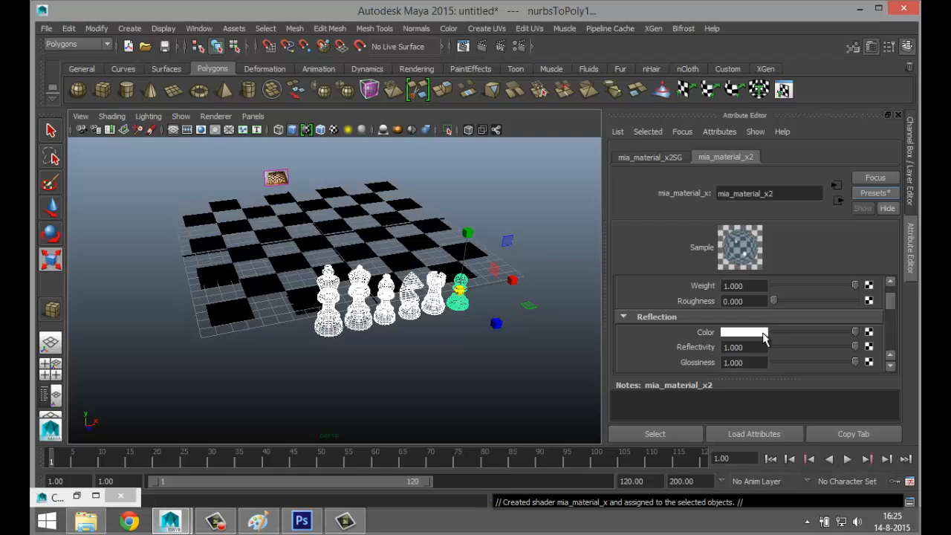
{"action": "left_click", "coordinate": [754, 331]}
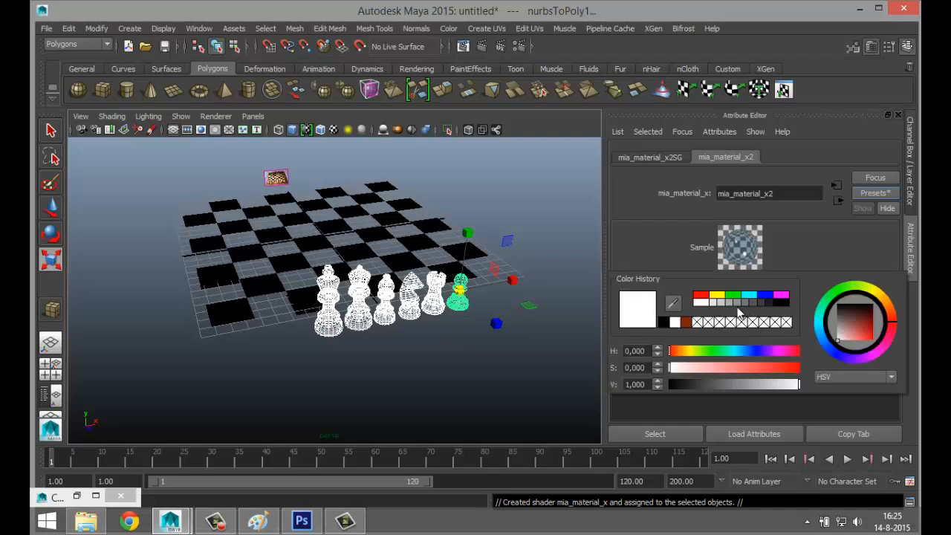
{"action": "left_click", "coordinate": [661, 323]}
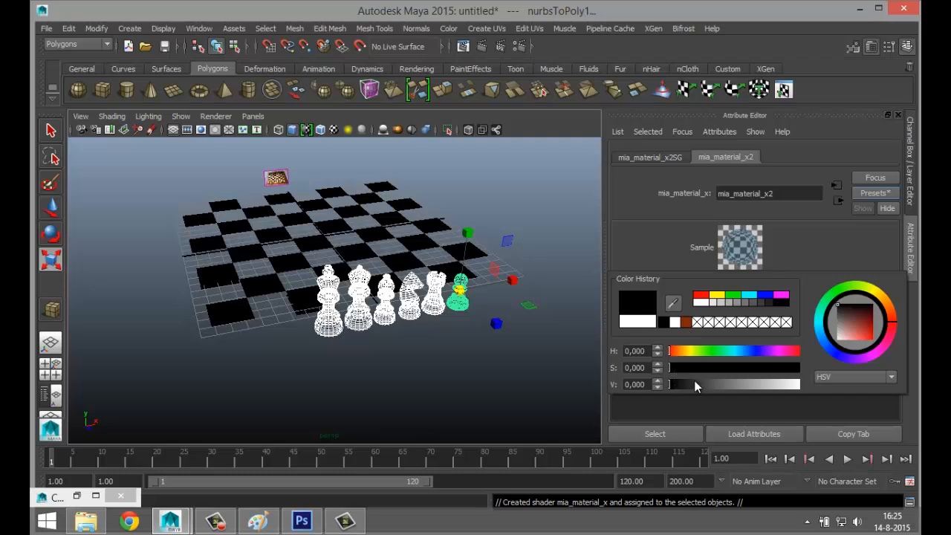
{"action": "left_click", "coordinate": [663, 160]}
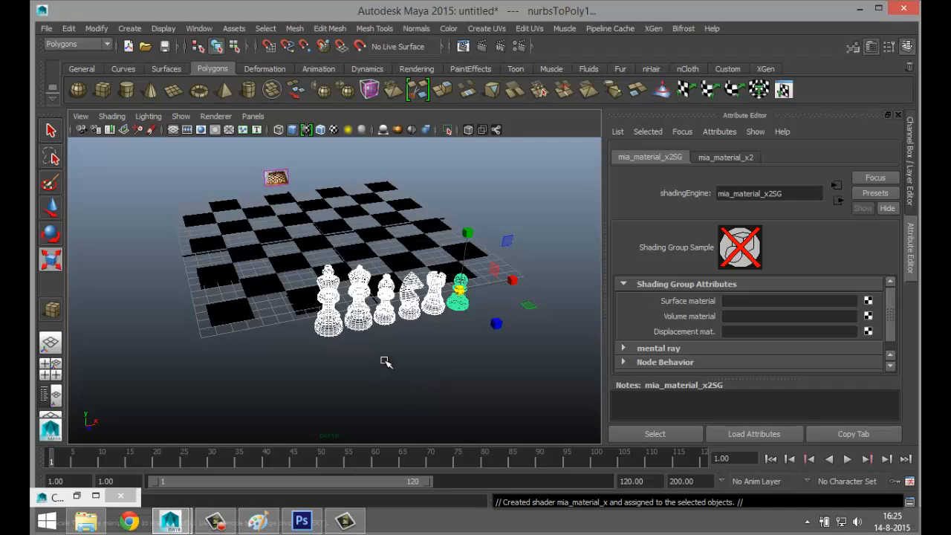
- Assign a new Blinn material to the six selected chess pieces
{"action": "left_click_drag", "start_coordinate": [428, 378], "coordinate": [400, 363], "text": "alt"}
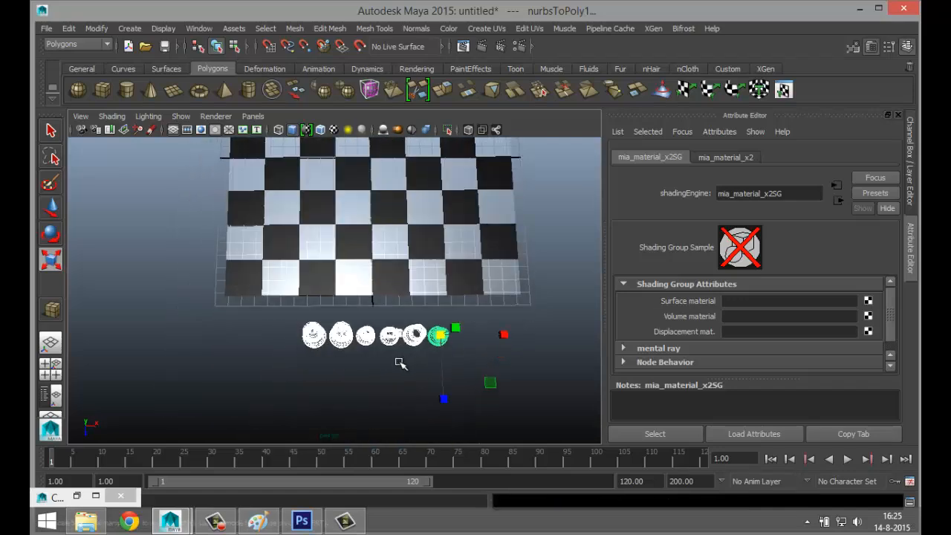
{"action": "right_click_drag", "start_coordinate": [340, 337], "coordinate": [364, 475]}
{"action": "double_click", "coordinate": [375, 221]}
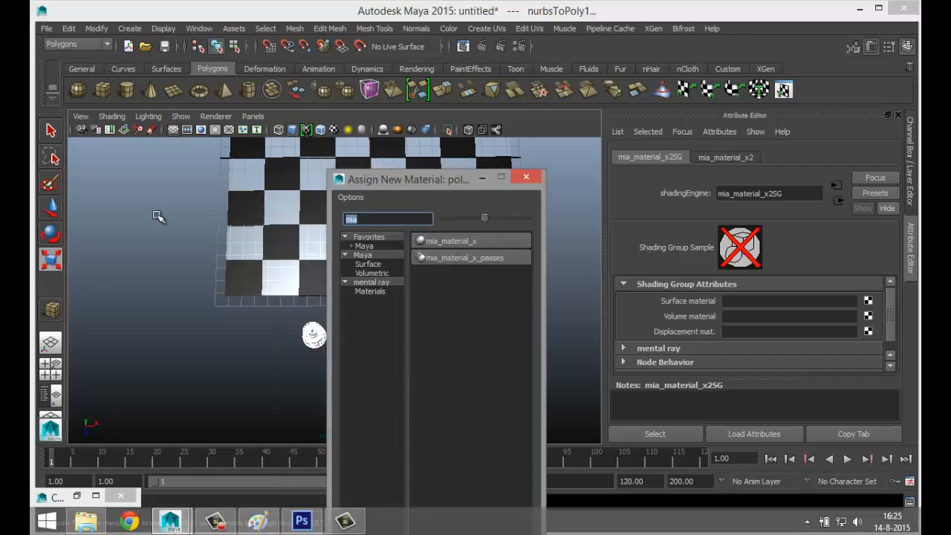
{"action": "type", "text": "blin"}
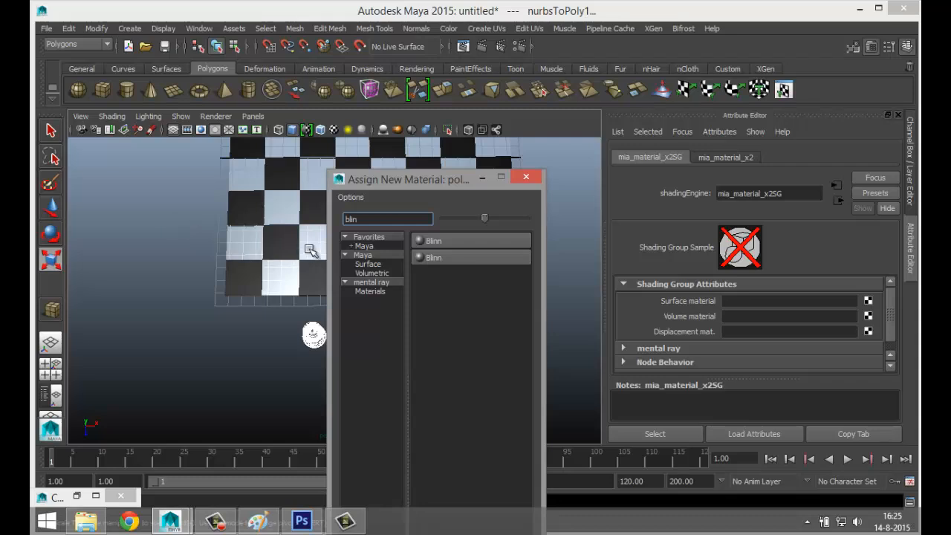
{"action": "left_click", "coordinate": [440, 242]}
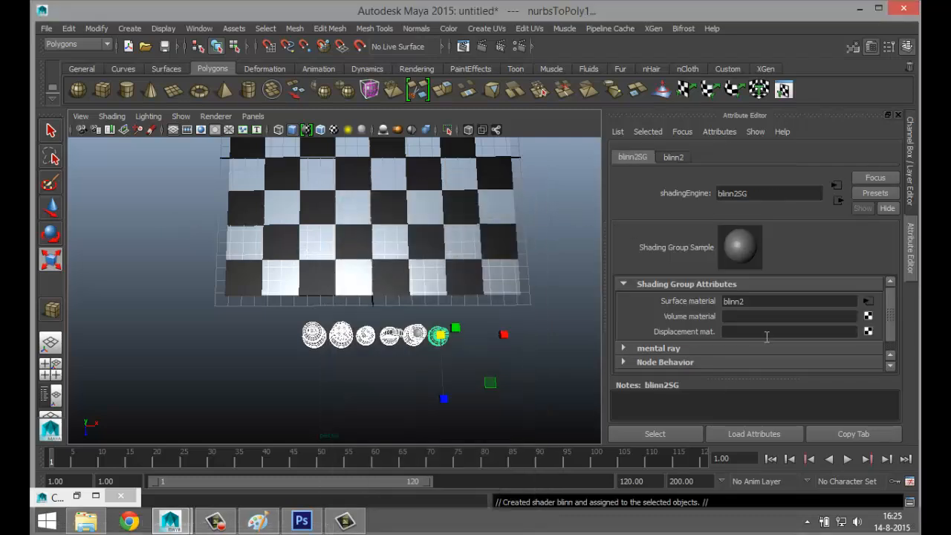
- Set the color of the pieces' Blinn material to white
{"action": "left_click", "coordinate": [674, 157]}
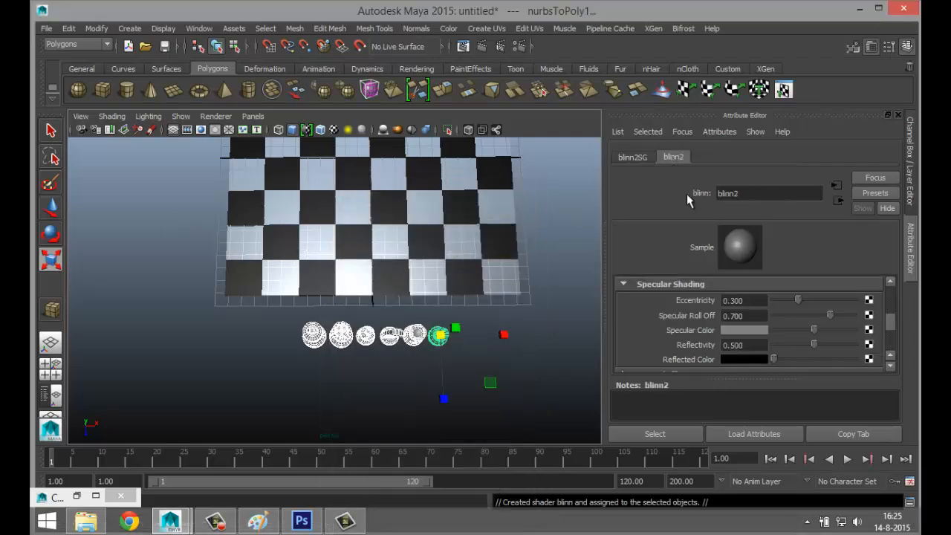
{"action": "scroll", "coordinate": [809, 314], "scroll_direction": "up", "scroll_amount": 5}
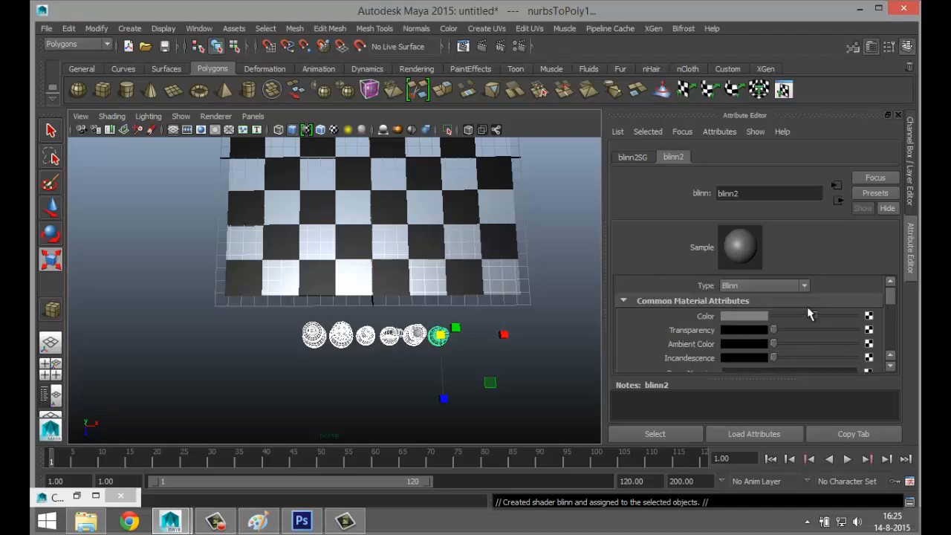
{"action": "left_click", "coordinate": [746, 316]}
{"action": "left_click", "coordinate": [698, 290]}
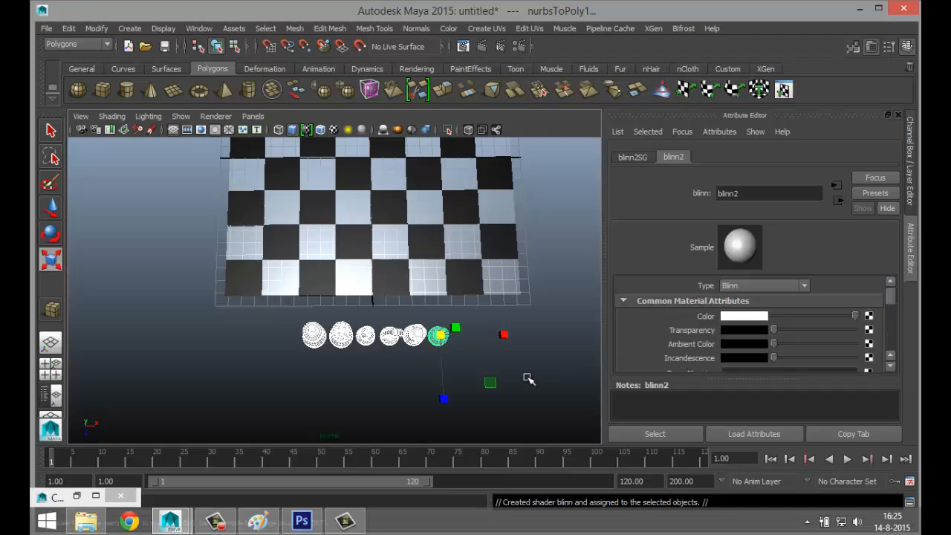
{"action": "left_click_drag", "start_coordinate": [527, 382], "coordinate": [478, 382], "text": "alt"}
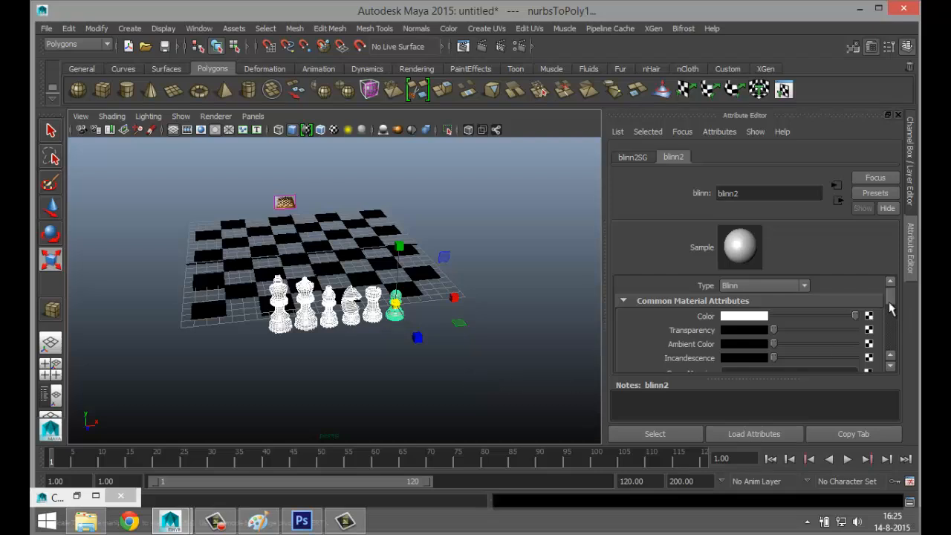
- Raise the transparency of the pieces' white Blinn material to a mid grey and deselect the pieces
{"action": "scroll", "coordinate": [820, 341], "scroll_direction": "down", "scroll_amount": 2}
{"action": "left_click_drag", "start_coordinate": [775, 289], "coordinate": [812, 295]}
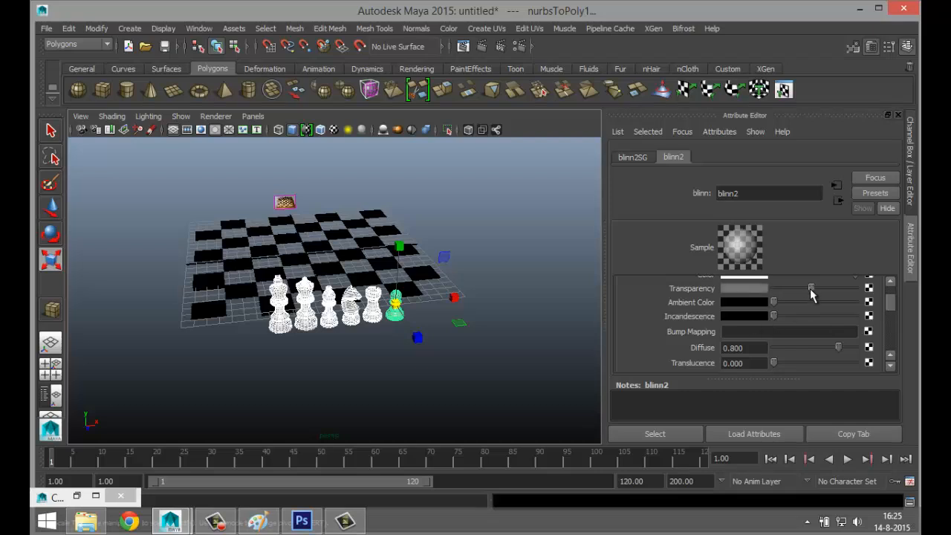
{"action": "scroll", "coordinate": [789, 357], "scroll_direction": "down", "scroll_amount": 3}
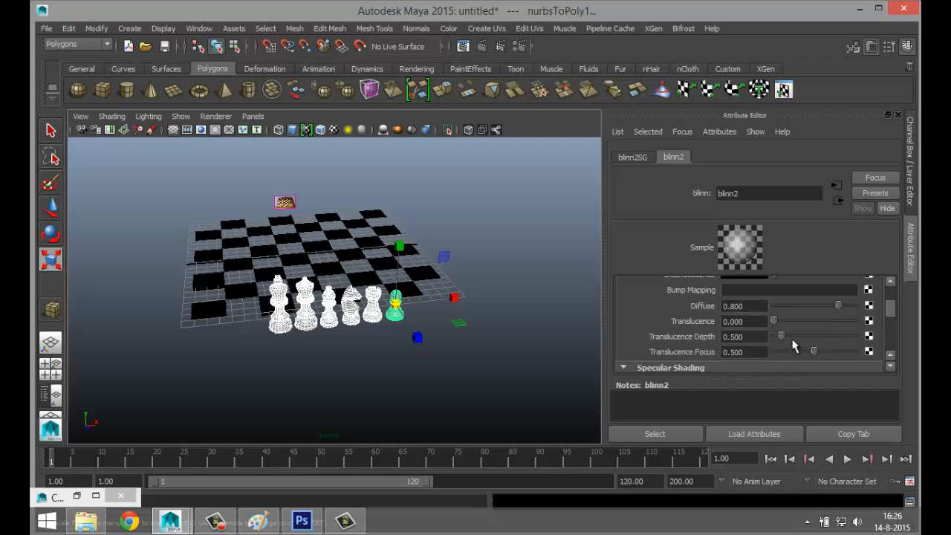
{"action": "scroll", "coordinate": [792, 343], "scroll_direction": "down", "scroll_amount": 3}
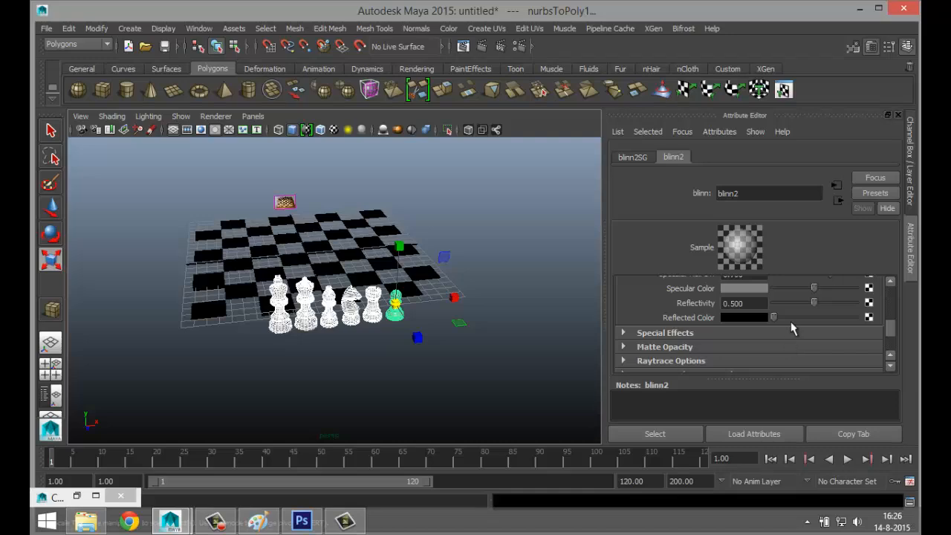
{"action": "left_click", "coordinate": [515, 386]}
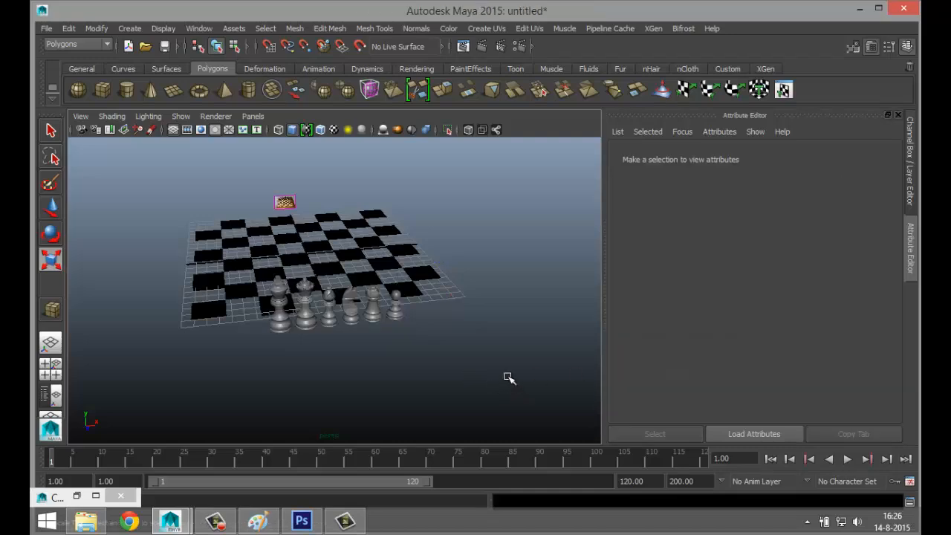
- Duplicate the six chess pieces and move the copies along Z into a separate row in front of the originals
{"action": "left_click_drag", "start_coordinate": [503, 337], "coordinate": [482, 387], "text": "alt"}
{"action": "left_click_drag", "start_coordinate": [227, 358], "coordinate": [433, 395]}
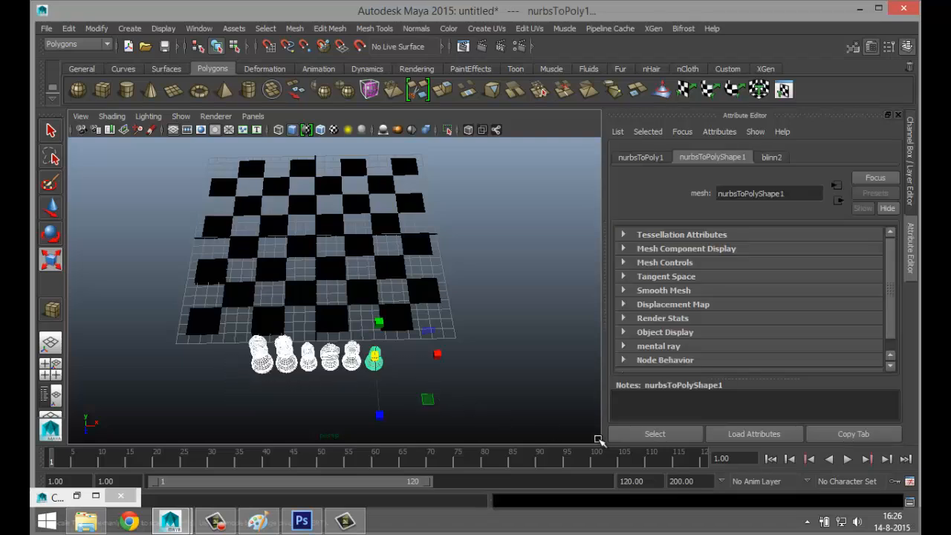
{"action": "key", "text": "ctrl+d"}
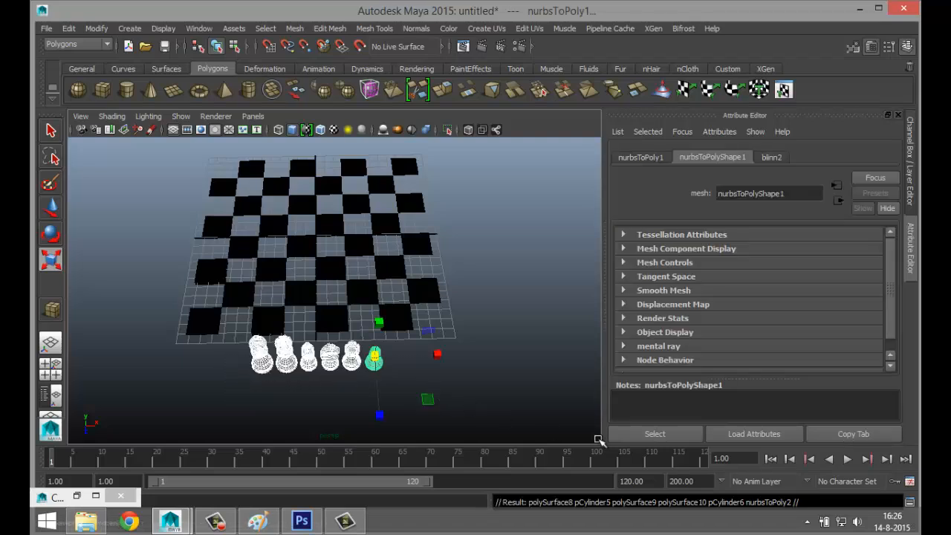
{"action": "scroll", "coordinate": [505, 359], "scroll_direction": "down", "scroll_amount": 4}
{"action": "key", "text": "w"}
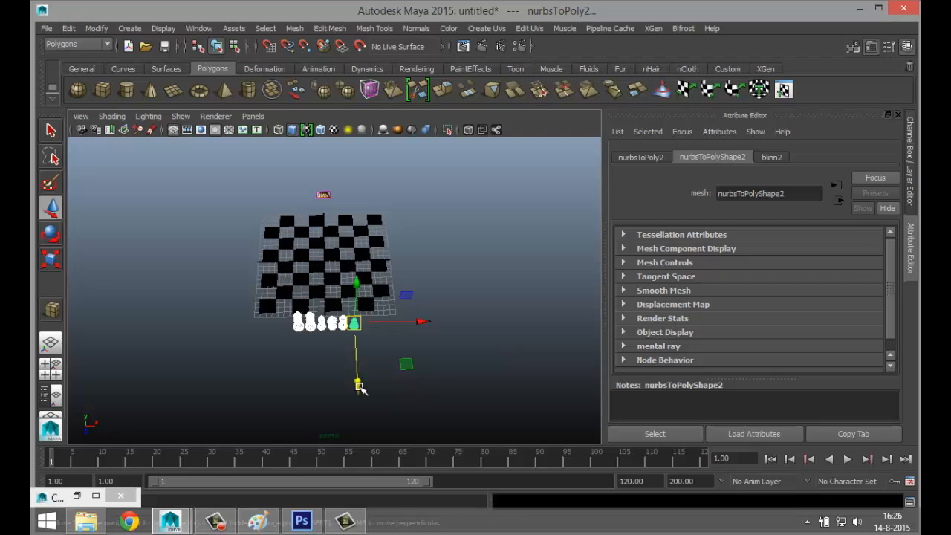
{"action": "left_click_drag", "start_coordinate": [358, 385], "coordinate": [365, 418]}
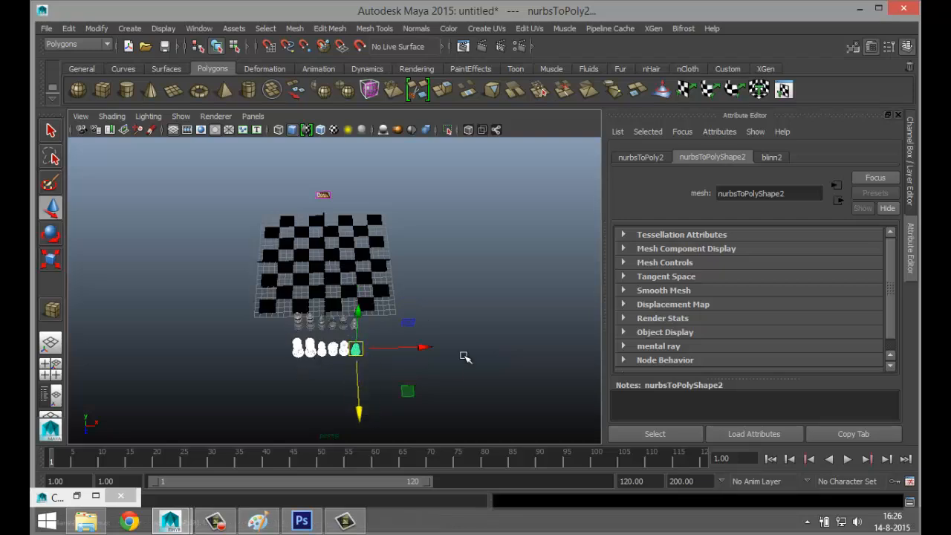
- Assign a new Blinn material to the six duplicated chess pieces and set its color to black
{"action": "right_click_drag", "start_coordinate": [315, 349], "coordinate": [320, 473]}
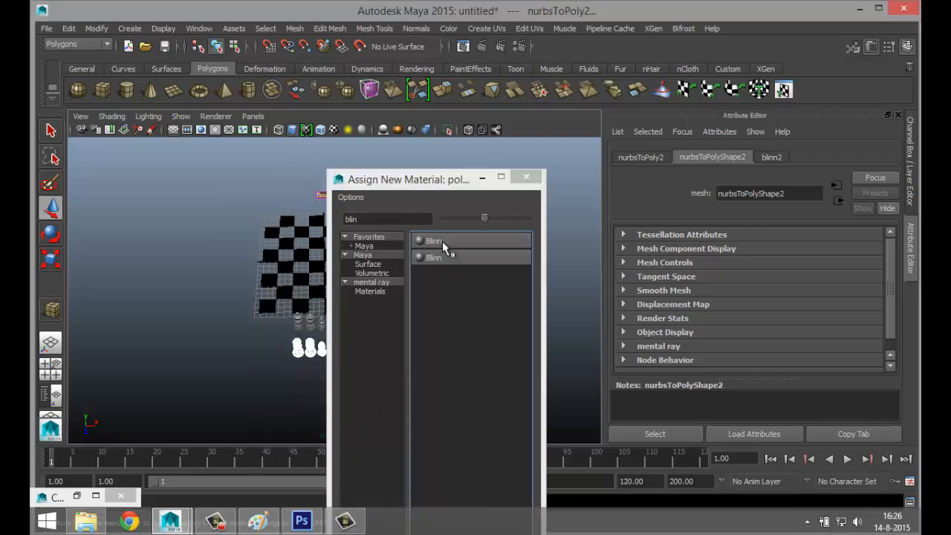
{"action": "left_click", "coordinate": [443, 240]}
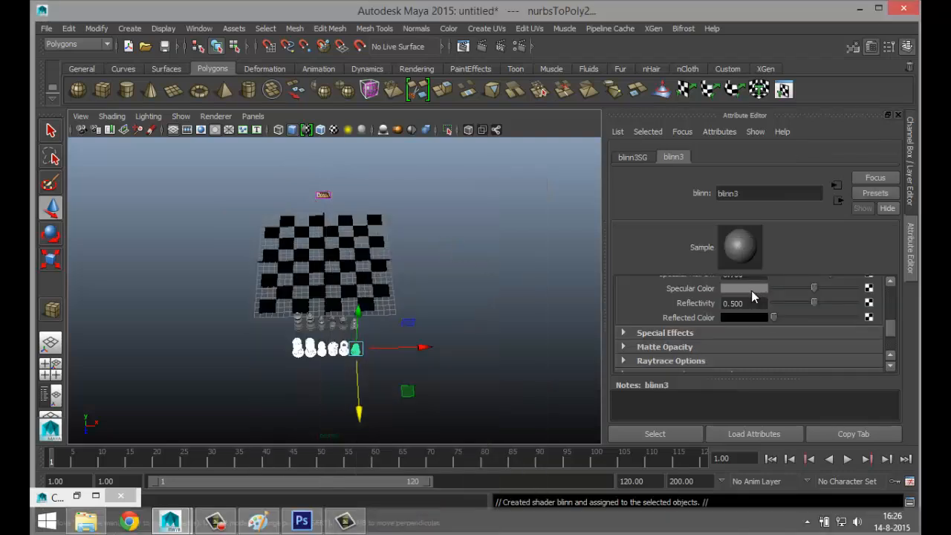
{"action": "left_click", "coordinate": [751, 291]}
{"action": "scroll", "coordinate": [806, 357], "scroll_direction": "up", "scroll_amount": 5}
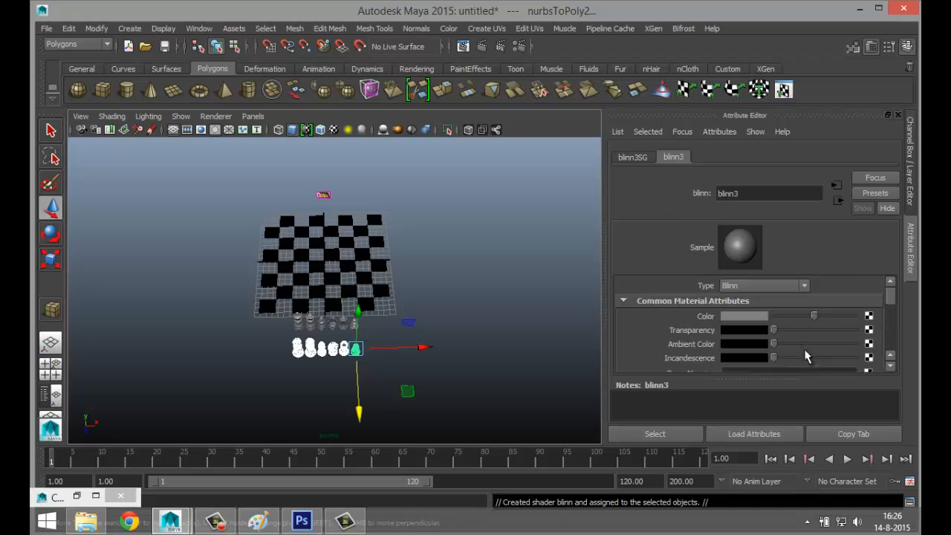
{"action": "left_click", "coordinate": [743, 317]}
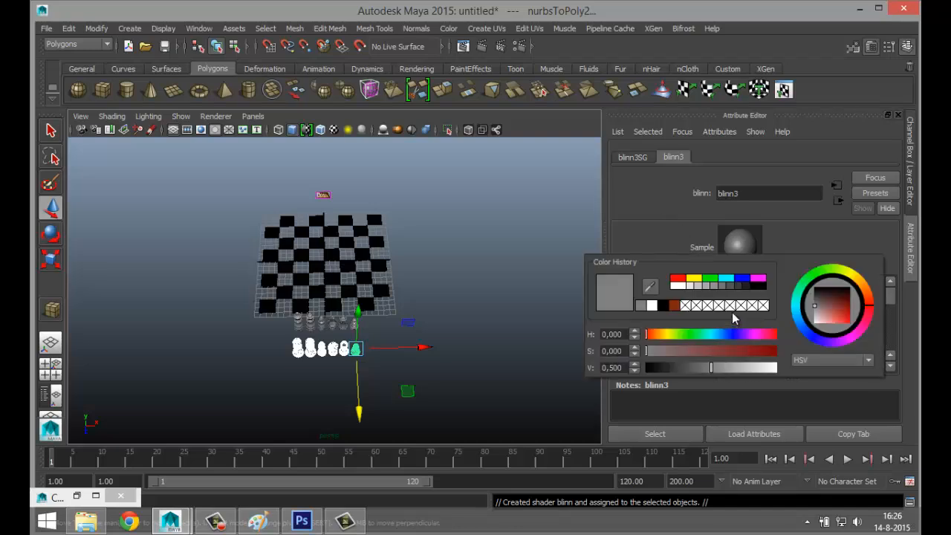
{"action": "left_click", "coordinate": [662, 304]}
{"action": "left_click", "coordinate": [511, 331]}
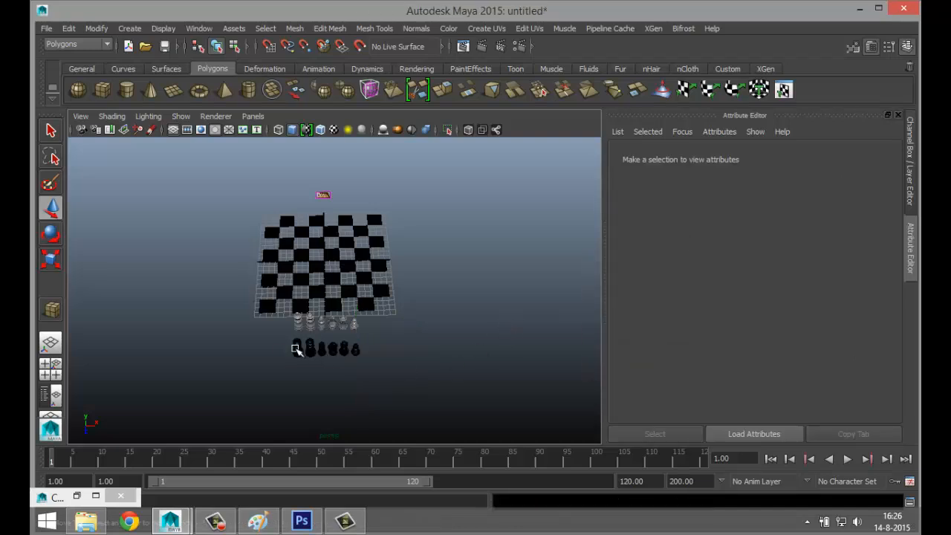
- Raise the transparency of the duplicated pieces' black Blinn material to a dark grey and deselect the pieces
{"action": "left_click", "coordinate": [295, 349]}
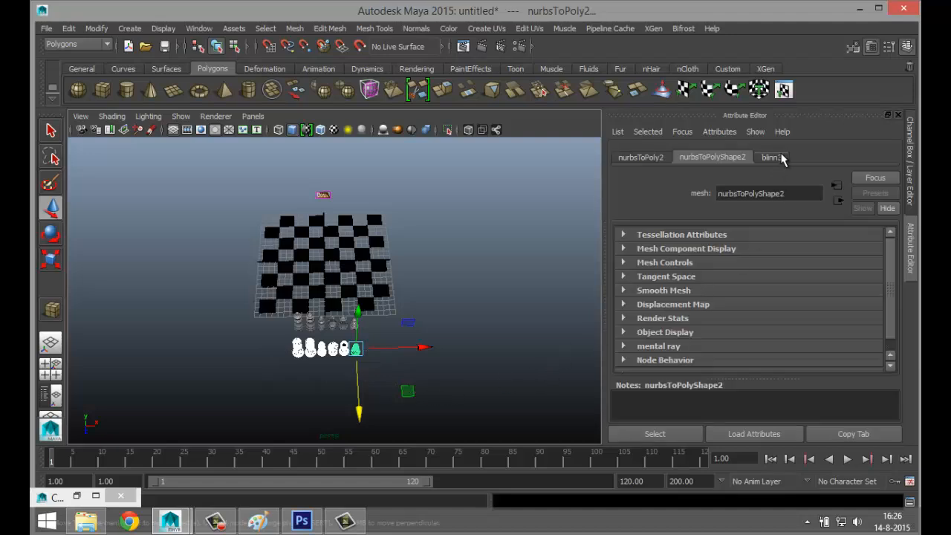
{"action": "left_click", "coordinate": [779, 158]}
{"action": "scroll", "coordinate": [785, 343], "scroll_direction": "down", "scroll_amount": 2}
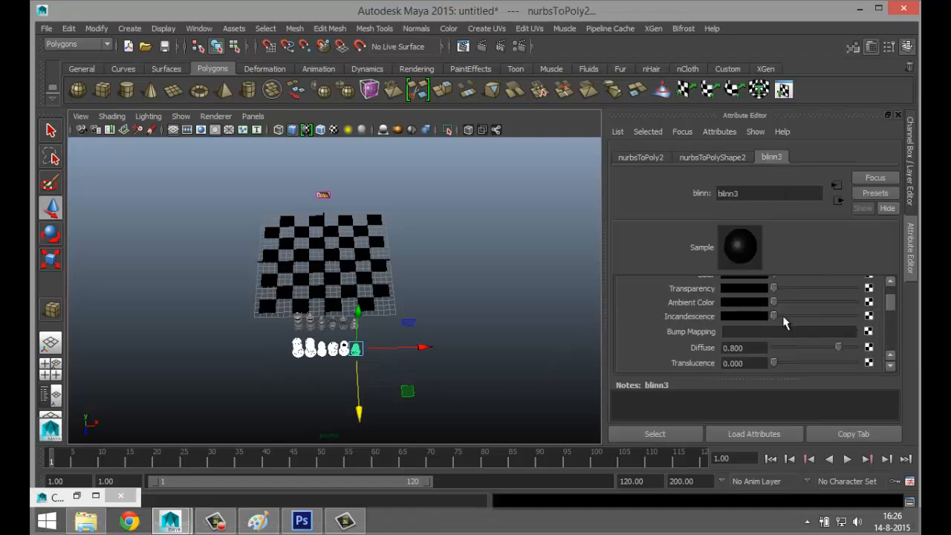
{"action": "left_click_drag", "start_coordinate": [774, 288], "coordinate": [799, 297]}
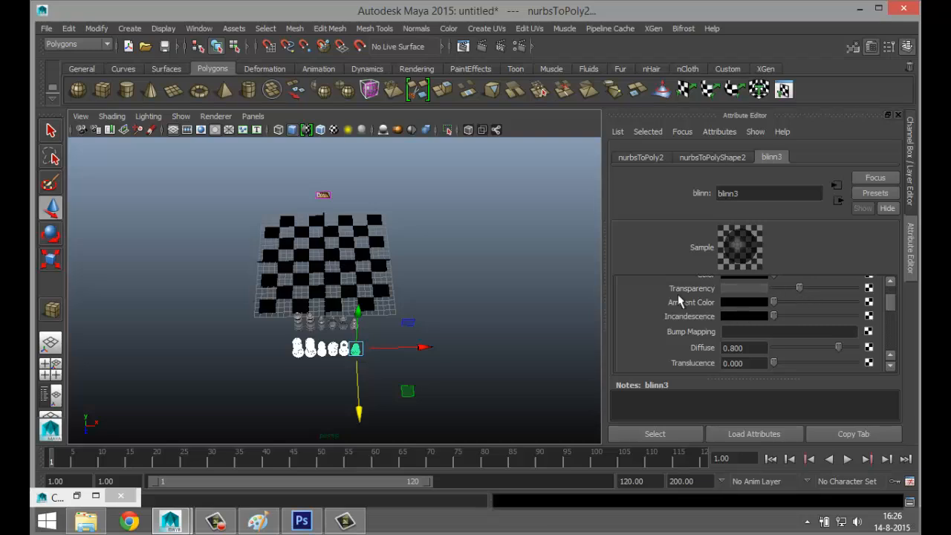
{"action": "scroll", "coordinate": [676, 297], "scroll_direction": "down", "scroll_amount": 6}
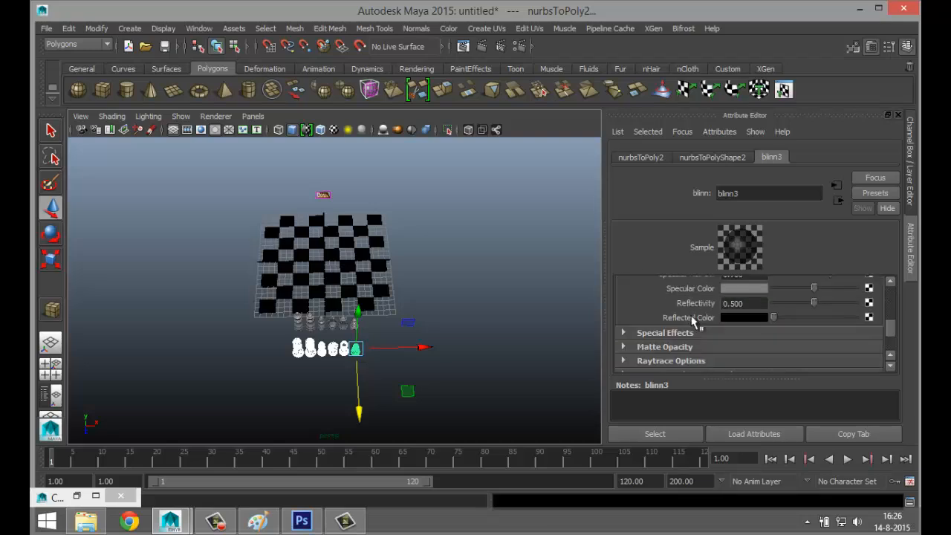
{"action": "left_click", "coordinate": [526, 352]}
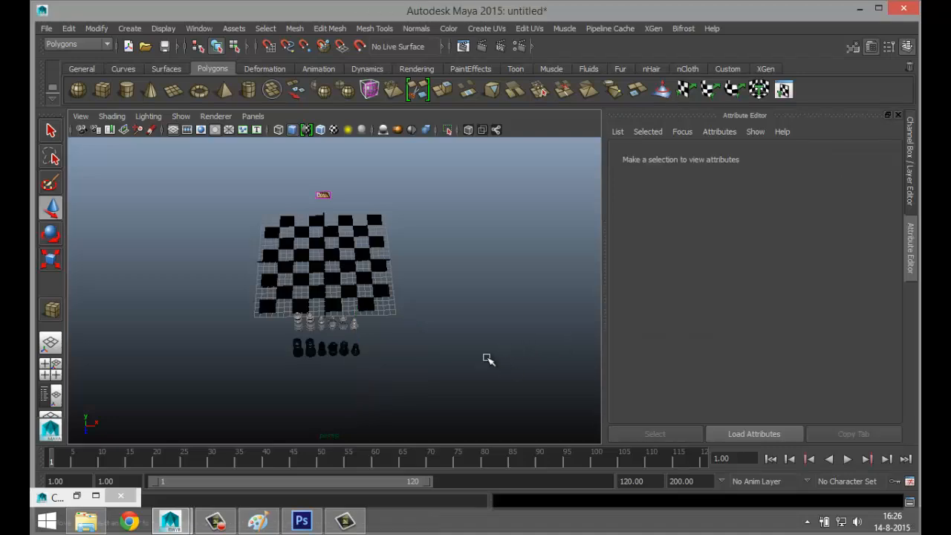
- Switch to the top view with textured shading, framing the front half of the board and both rows of pieces
{"action": "scroll", "coordinate": [486, 361], "scroll_direction": "up", "scroll_amount": 4}
{"action": "scroll", "coordinate": [446, 325], "scroll_direction": "up", "scroll_amount": 5}
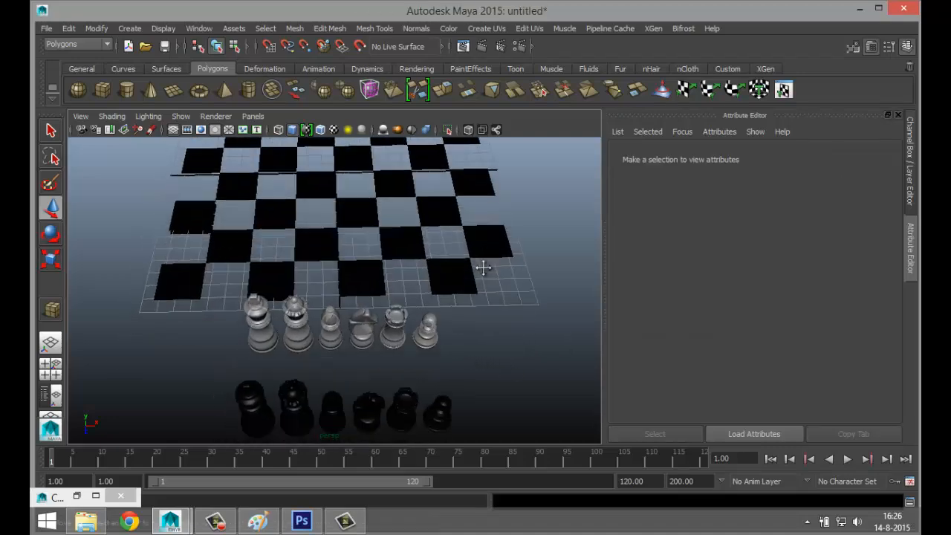
{"action": "middle_click_drag", "start_coordinate": [495, 309], "coordinate": [499, 296], "text": "alt"}
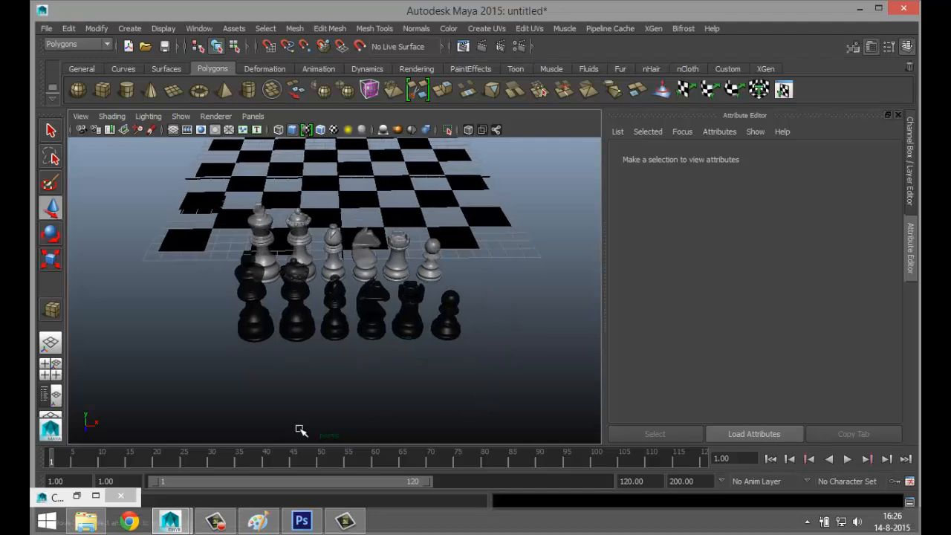
{"action": "left_click", "coordinate": [51, 369]}
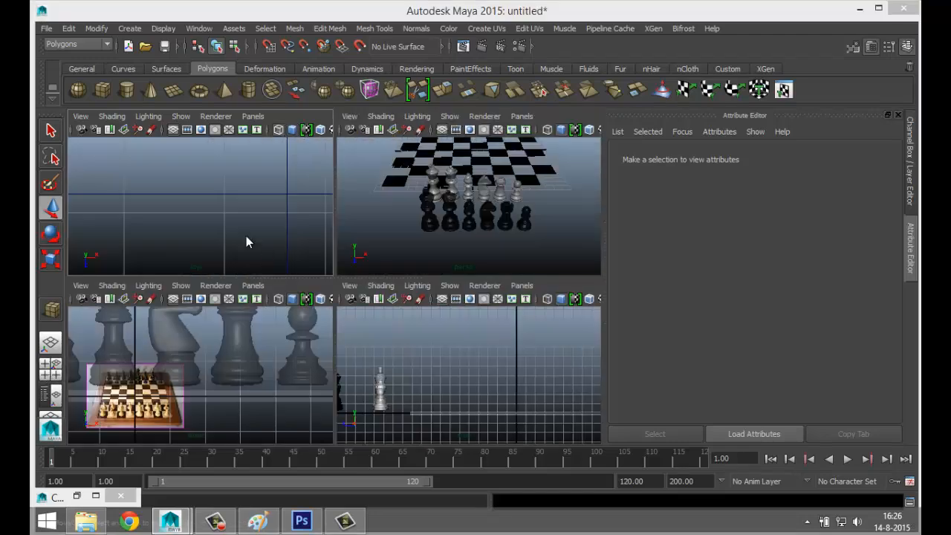
{"action": "key", "text": "space"}
{"action": "scroll", "coordinate": [299, 305], "scroll_direction": "down", "scroll_amount": 3}
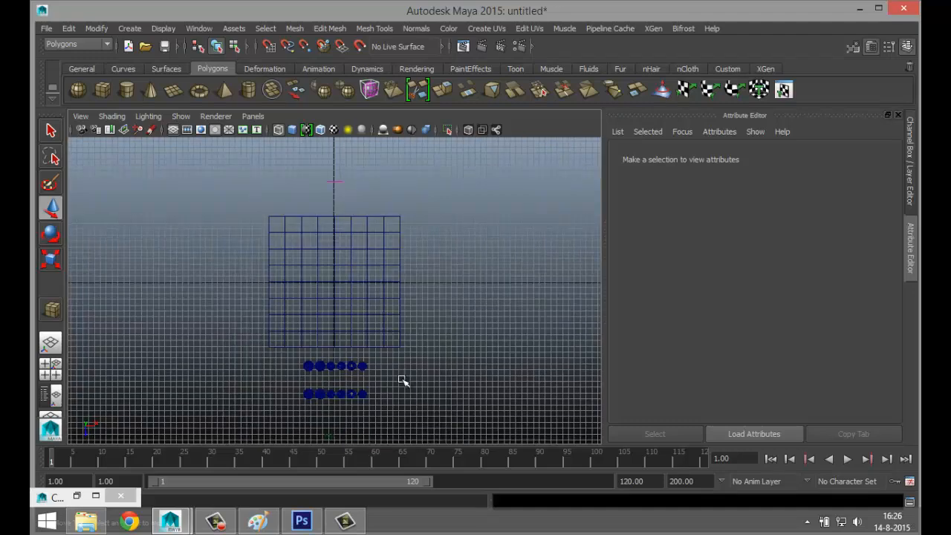
{"action": "middle_click_drag", "start_coordinate": [397, 361], "coordinate": [396, 314], "text": "alt"}
{"action": "scroll", "coordinate": [399, 319], "scroll_direction": "up", "scroll_amount": 4}
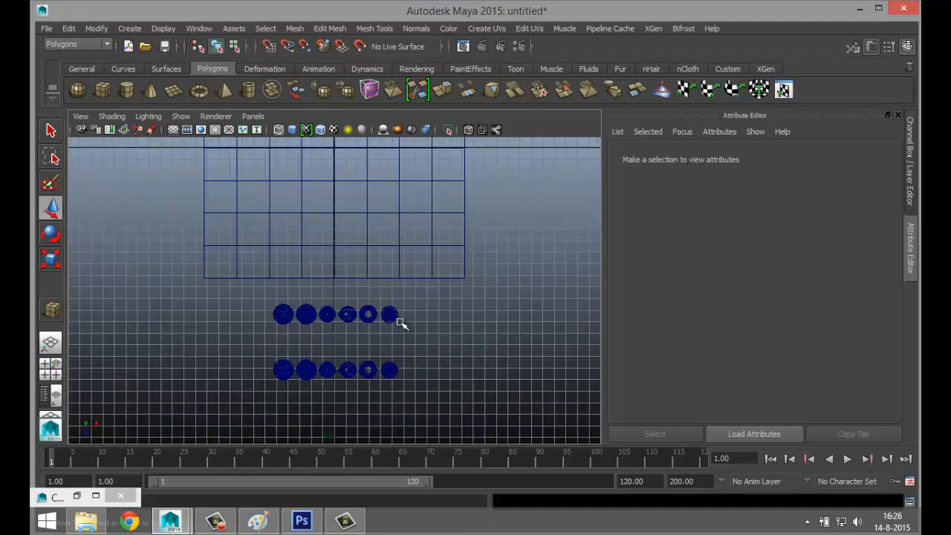
{"action": "scroll", "coordinate": [397, 322], "scroll_direction": "up", "scroll_amount": 2}
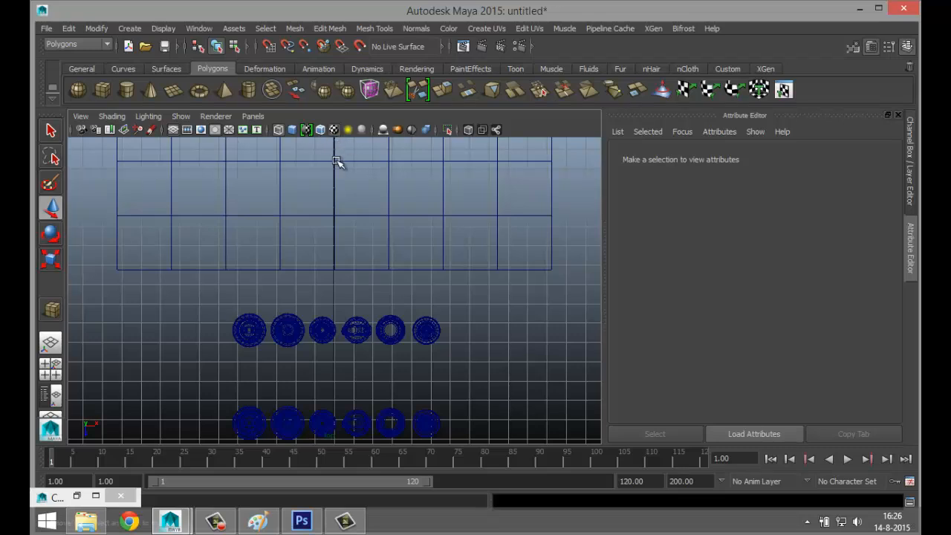
{"action": "key", "text": "6"}
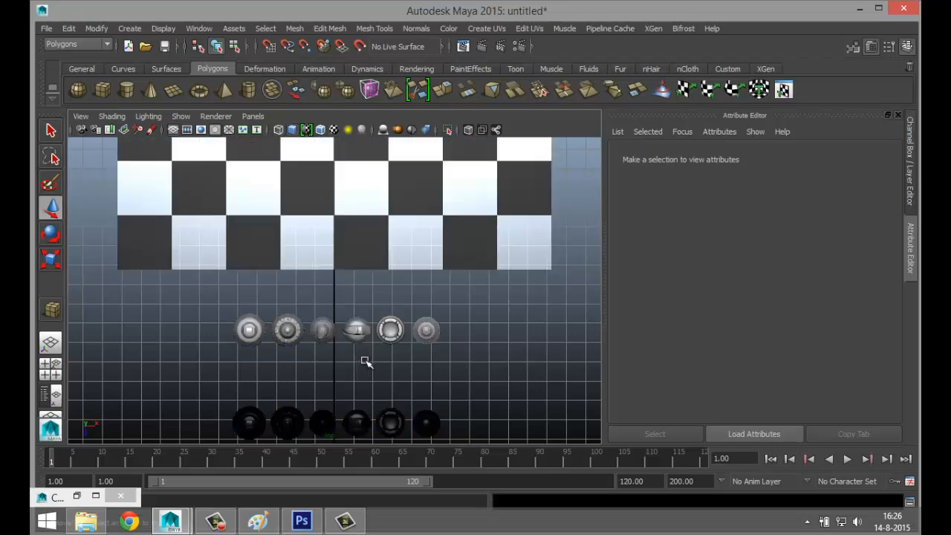
{"action": "middle_click_drag", "start_coordinate": [362, 352], "coordinate": [399, 357], "text": "alt"}
{"action": "scroll", "coordinate": [400, 357], "scroll_direction": "down", "scroll_amount": 2}
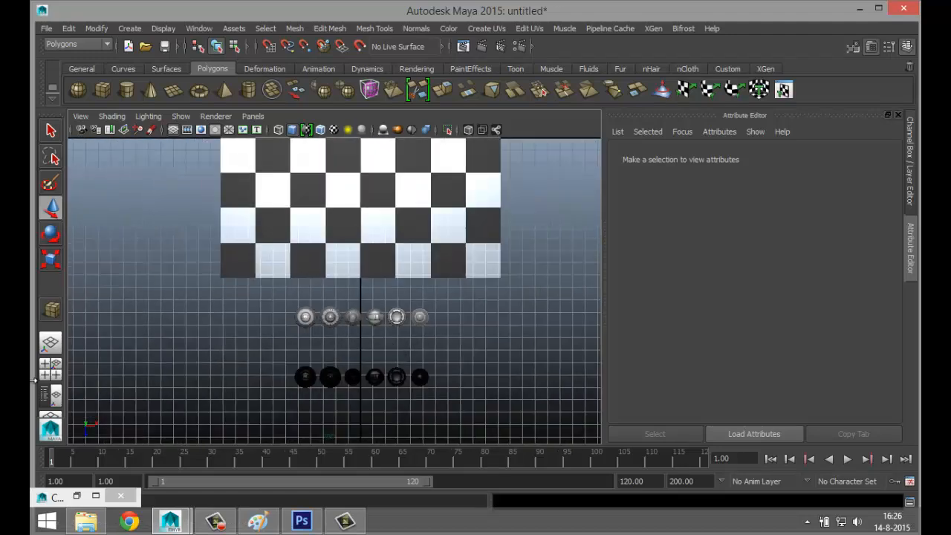
- Move the black rook onto one corner square of the board's front row and place a duplicate on the opposite corner square
{"action": "left_click", "coordinate": [50, 364]}
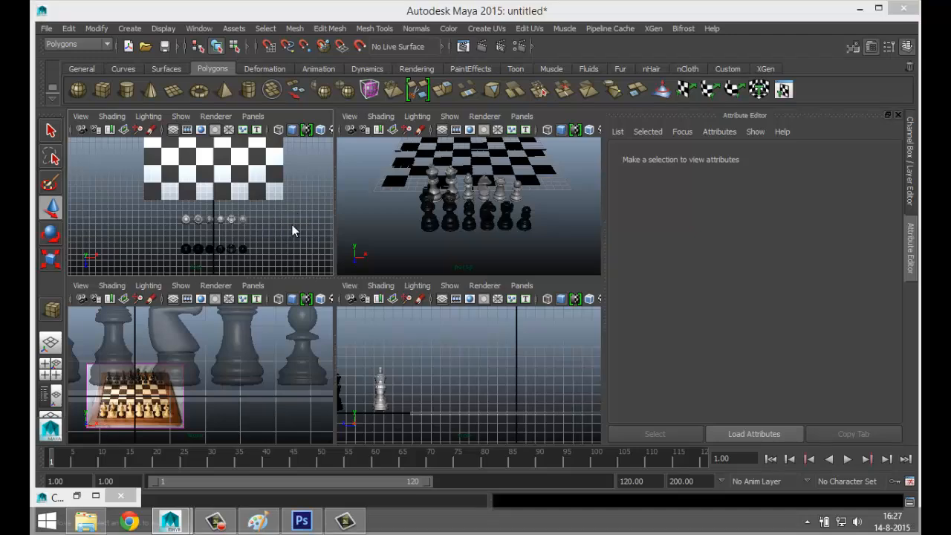
{"action": "key", "text": "space"}
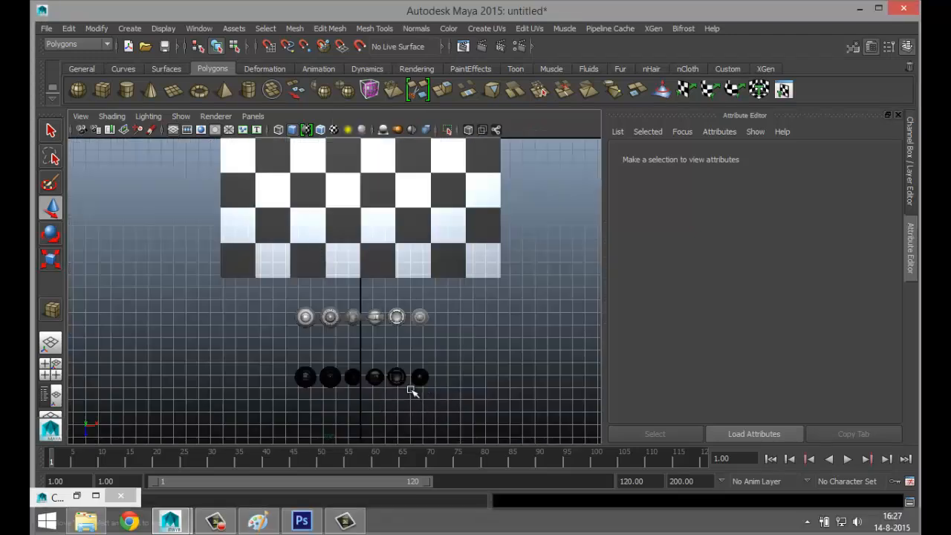
{"action": "left_click", "coordinate": [398, 377]}
{"action": "left_click_drag", "start_coordinate": [398, 378], "coordinate": [237, 261]}
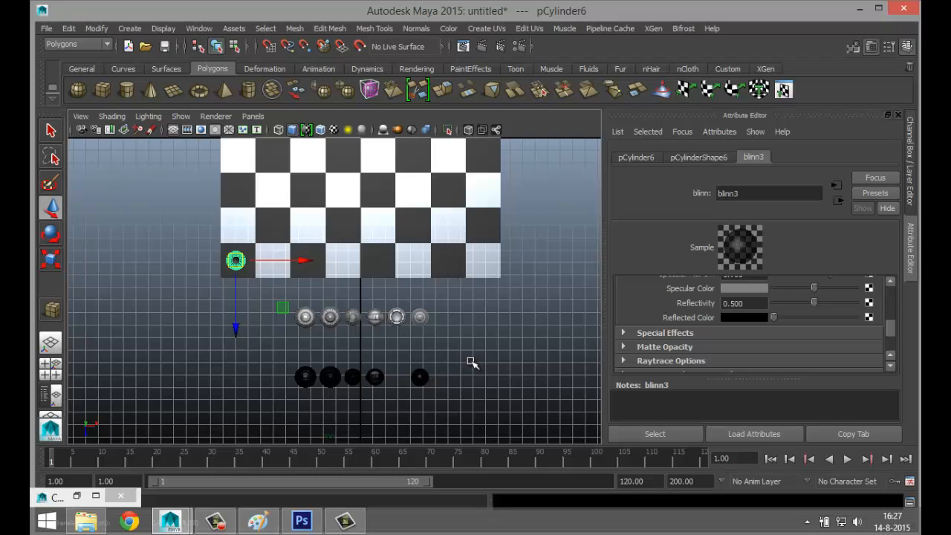
{"action": "key", "text": "ctrl+d"}
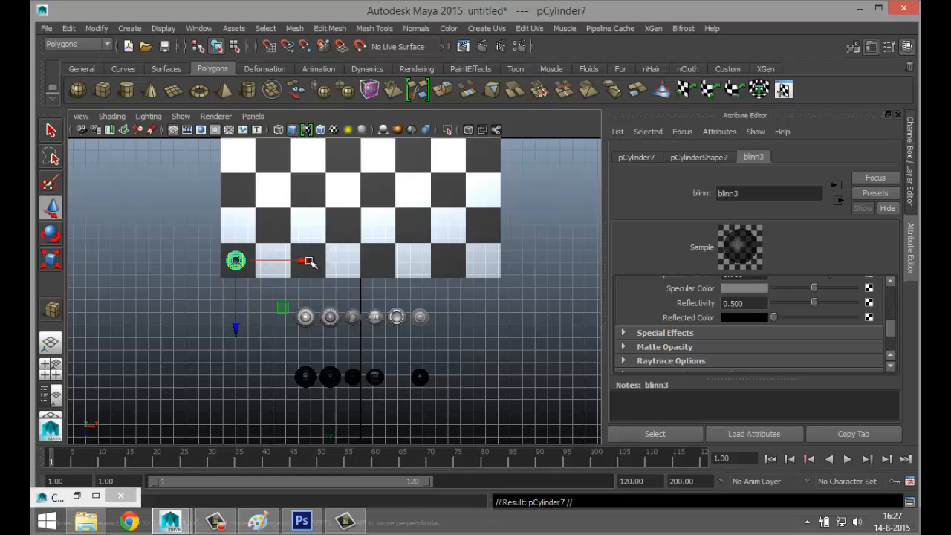
{"action": "left_click_drag", "start_coordinate": [301, 260], "coordinate": [550, 300]}
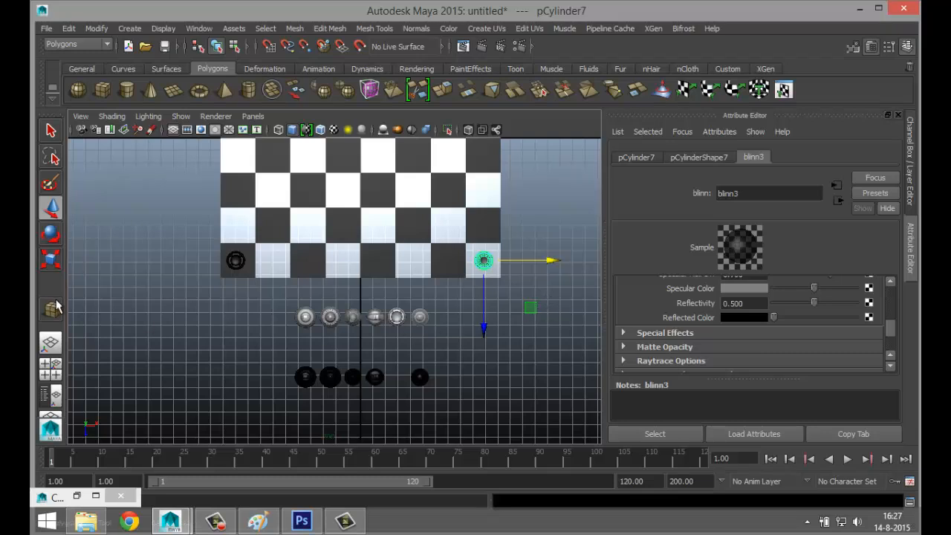
- Examine the chessboard reference image in the front view for the starting arrangement of the pieces
{"action": "left_click", "coordinate": [51, 364]}
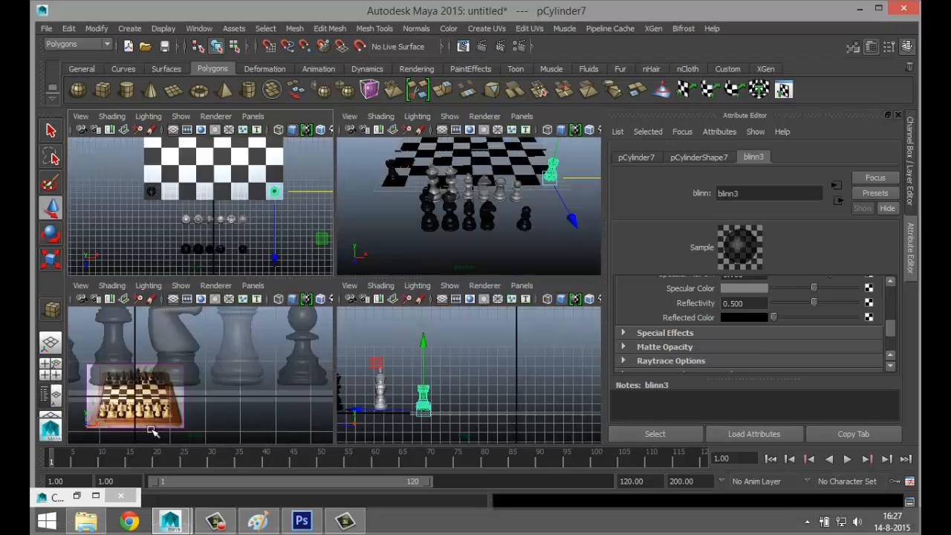
{"action": "scroll", "coordinate": [148, 431], "scroll_direction": "up", "scroll_amount": 2}
{"action": "scroll", "coordinate": [148, 429], "scroll_direction": "up", "scroll_amount": 2}
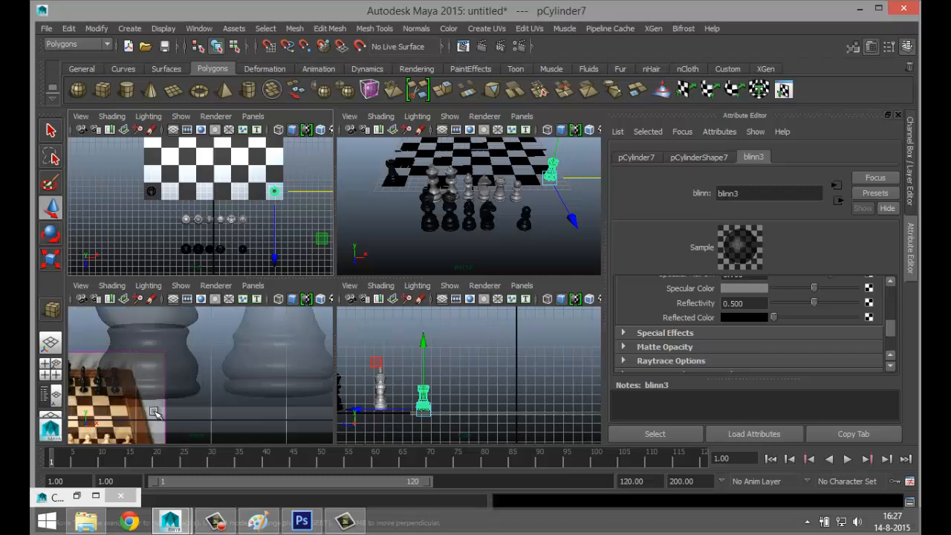
{"action": "scroll", "coordinate": [154, 412], "scroll_direction": "down", "scroll_amount": 5}
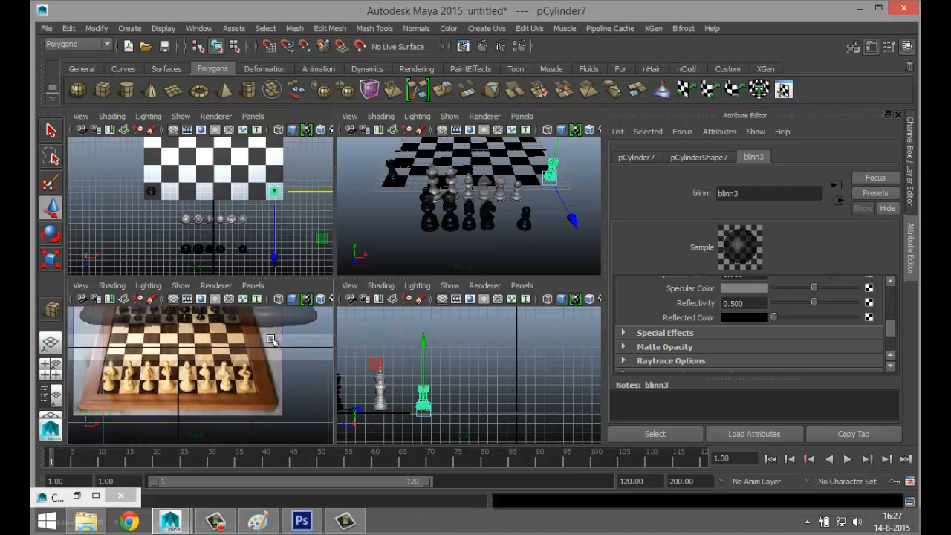
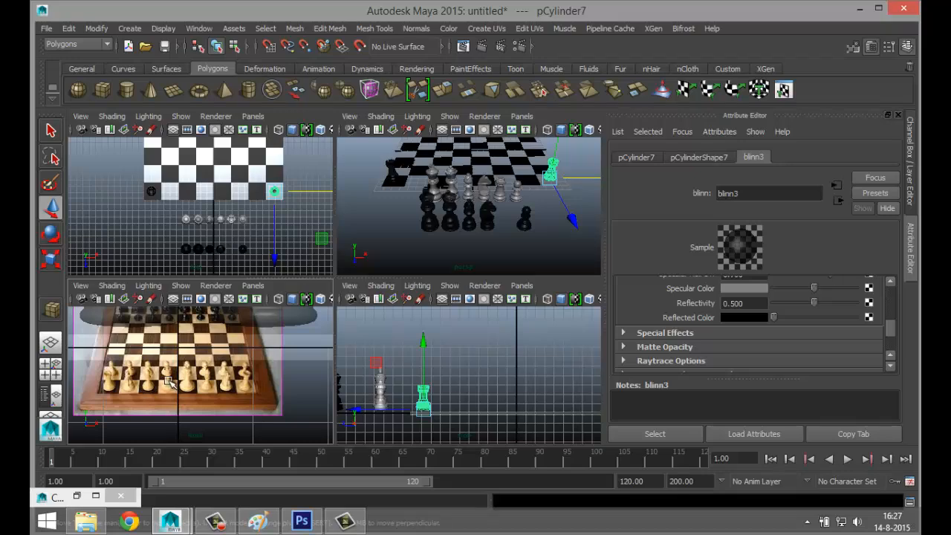
{"action": "key", "text": "space"}
{"action": "scroll", "coordinate": [215, 375], "scroll_direction": "up", "scroll_amount": 2}
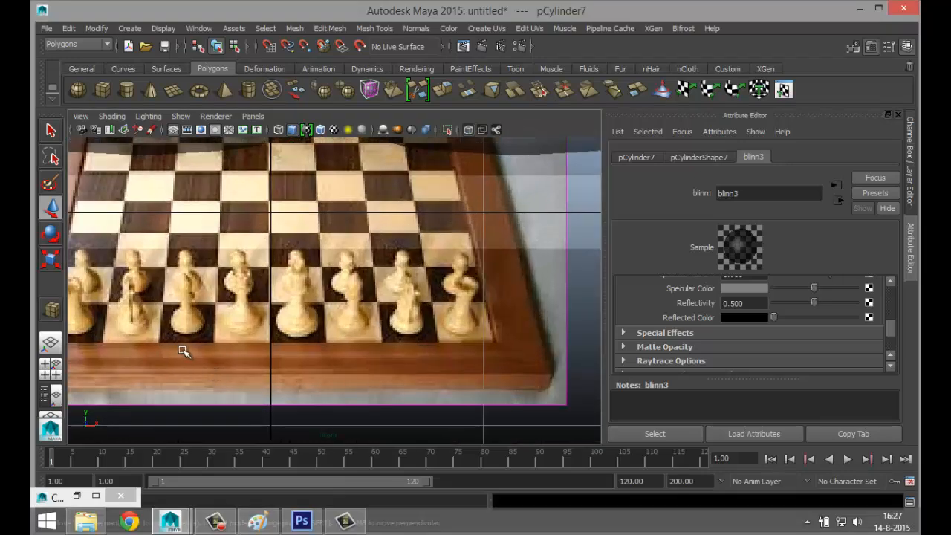
{"action": "scroll", "coordinate": [240, 334], "scroll_direction": "down", "scroll_amount": 5}
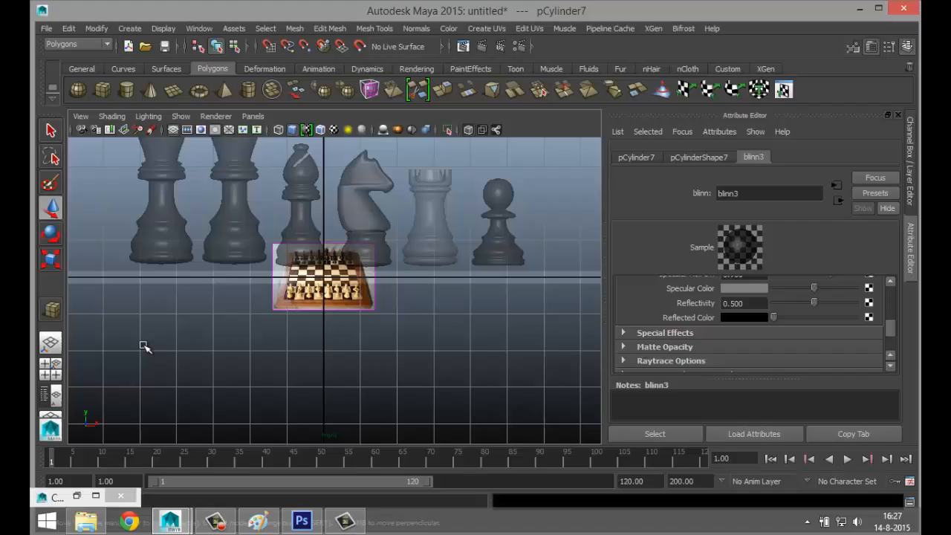
{"action": "left_click", "coordinate": [64, 370]}
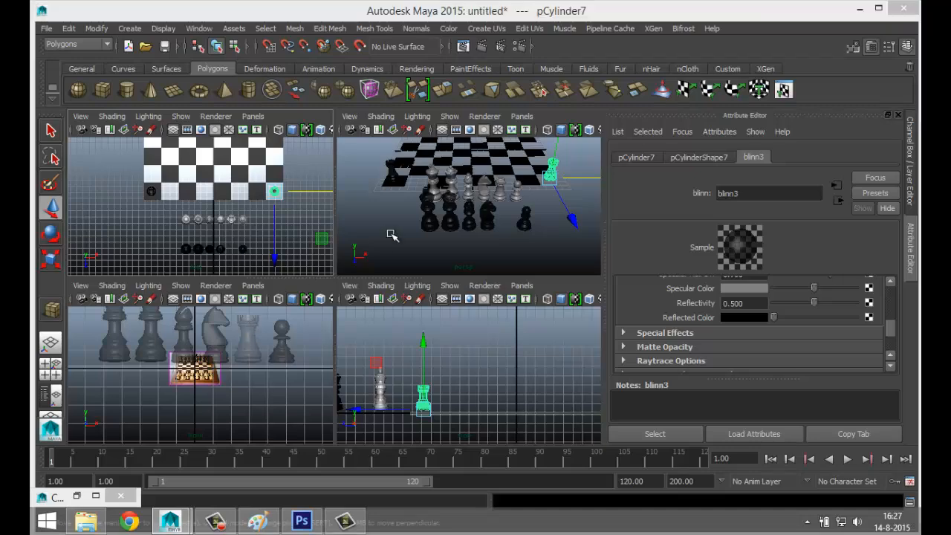
- Select the black knight and center its pivot on the piece, working in the top view
{"action": "key", "text": "space"}
{"action": "left_click_drag", "start_coordinate": [391, 269], "coordinate": [398, 420], "text": "alt"}
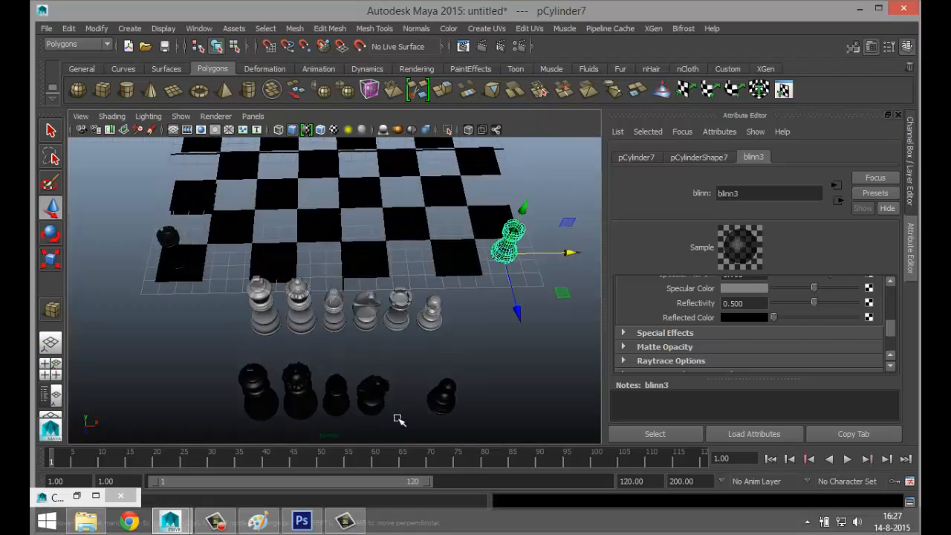
{"action": "left_click", "coordinate": [374, 390]}
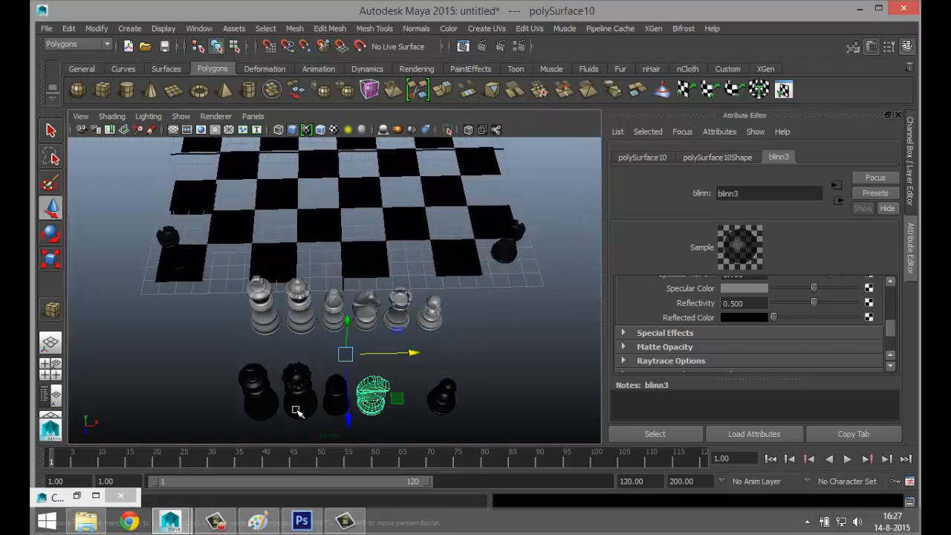
{"action": "left_click", "coordinate": [50, 364]}
{"action": "key", "text": "space"}
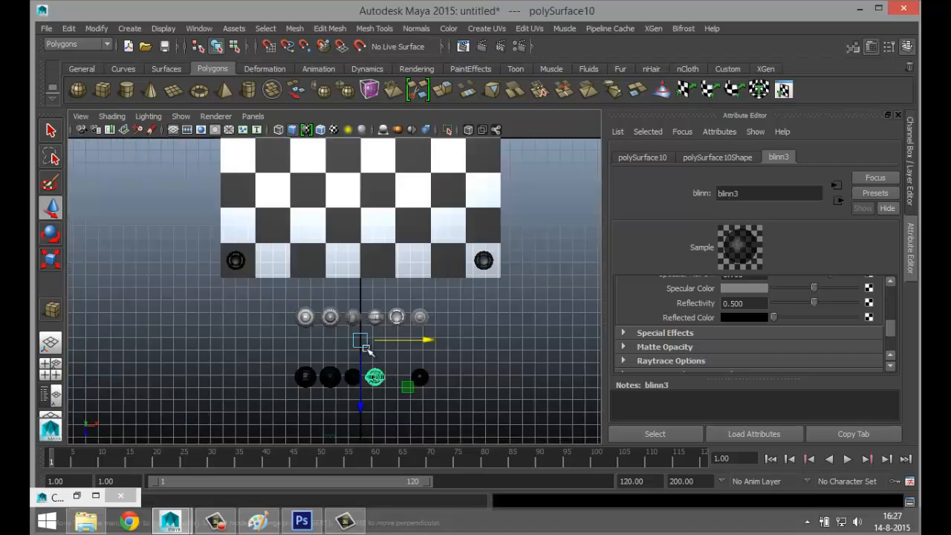
{"action": "left_click", "coordinate": [97, 28]}
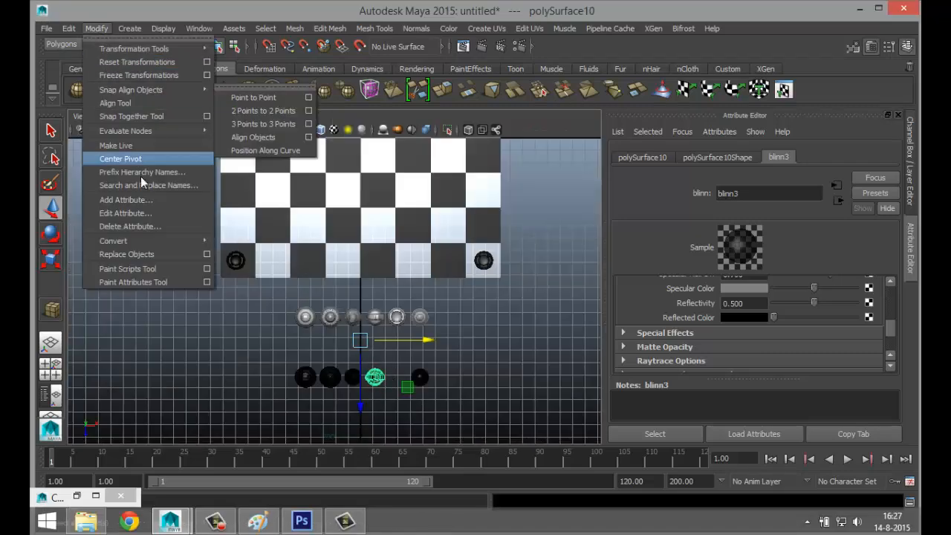
{"action": "left_click", "coordinate": [140, 162]}
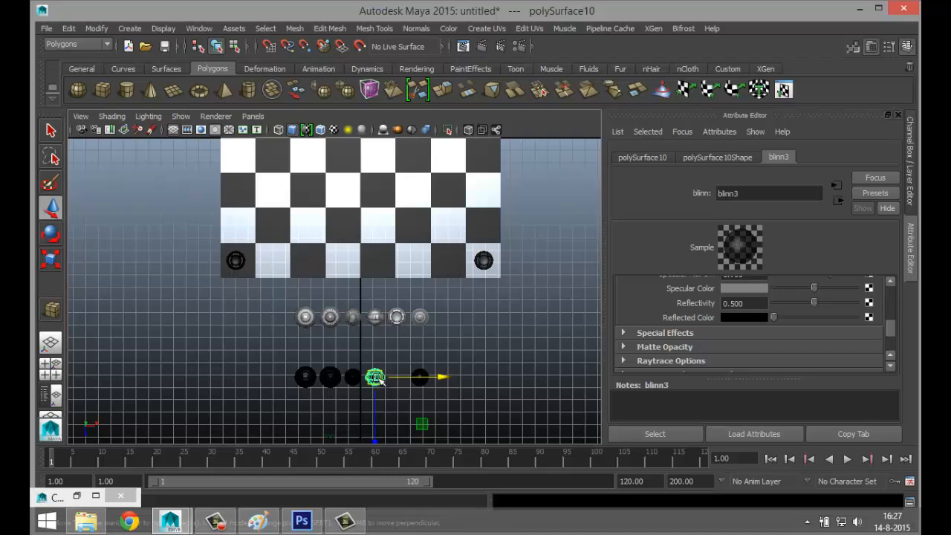
- Move the black knight onto the front-row square beside the corner rook, and the white bishop onto the third square
{"action": "left_click_drag", "start_coordinate": [375, 378], "coordinate": [274, 263]}
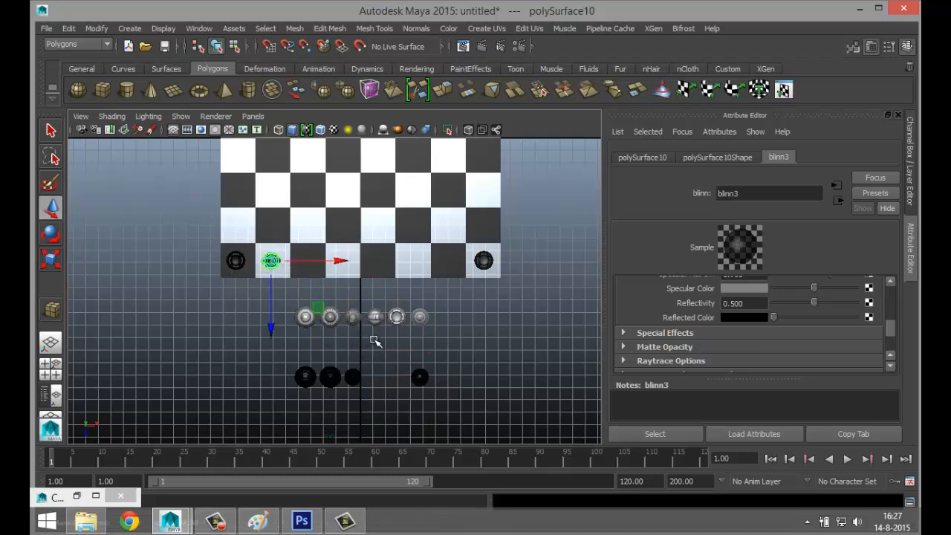
{"action": "left_click", "coordinate": [51, 364]}
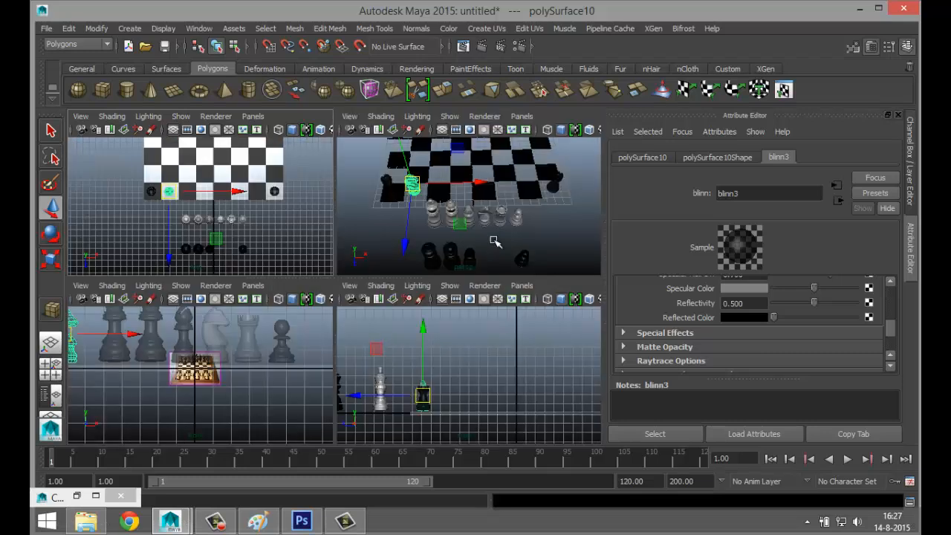
{"action": "left_click", "coordinate": [469, 215]}
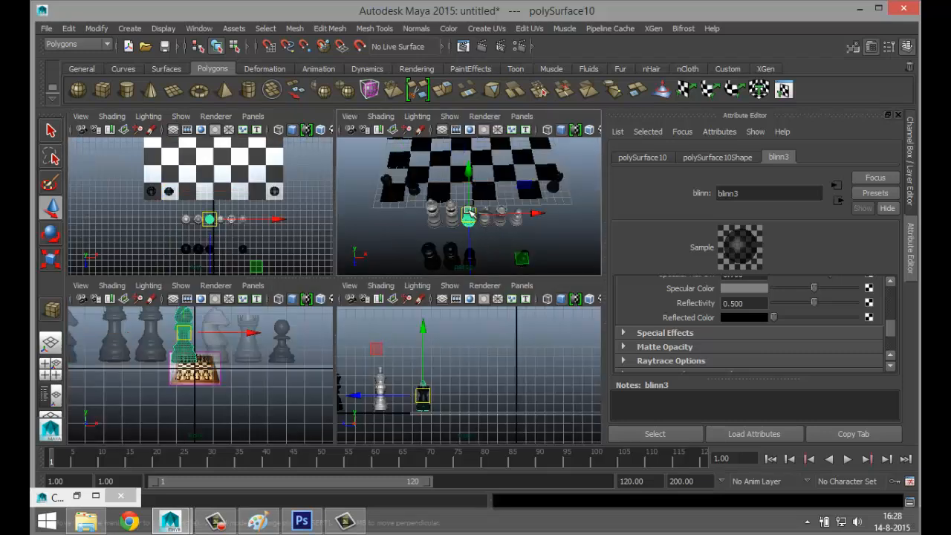
{"action": "left_click_drag", "start_coordinate": [210, 220], "coordinate": [187, 192]}
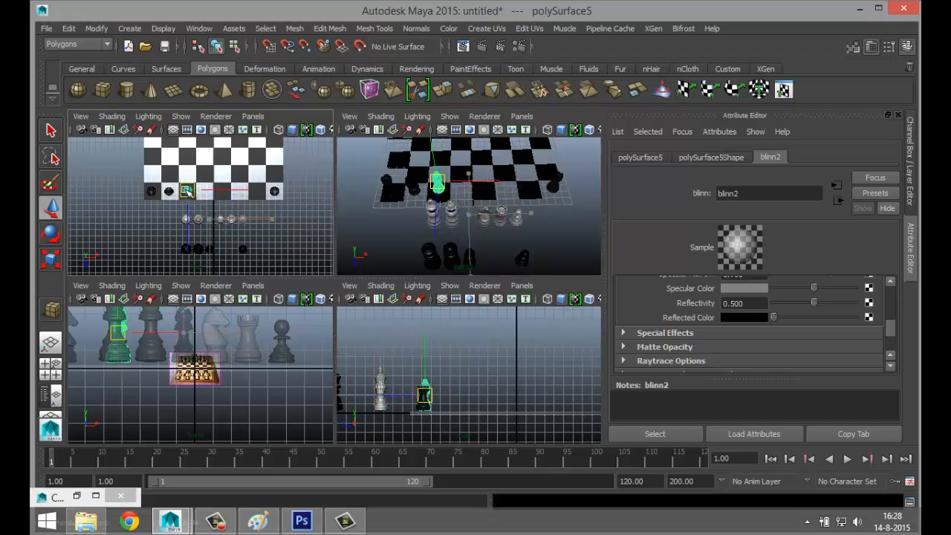
- Center the black queen's pivot on the piece and move it onto the fourth square of the front row
{"action": "left_click", "coordinate": [451, 255]}
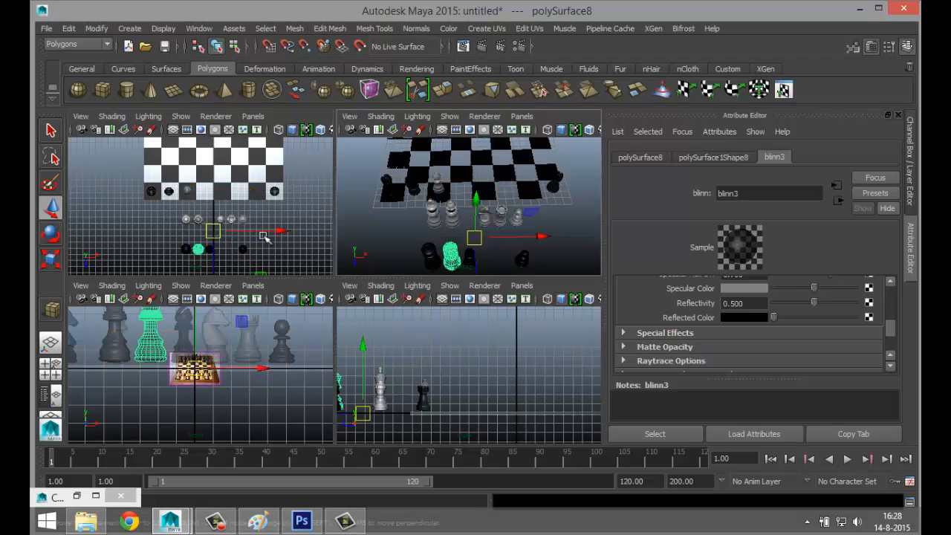
{"action": "left_click", "coordinate": [97, 28]}
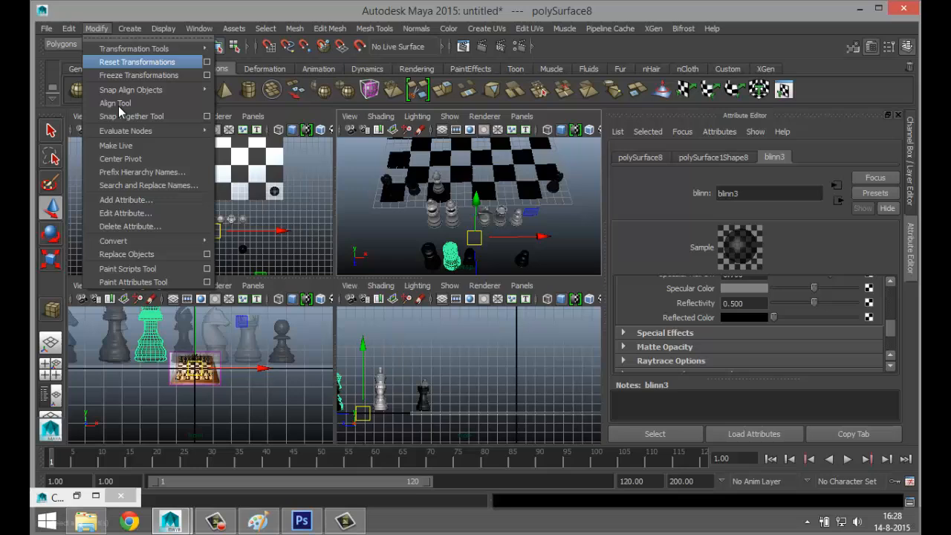
{"action": "left_click", "coordinate": [131, 159]}
{"action": "left_click_drag", "start_coordinate": [205, 255], "coordinate": [208, 193]}
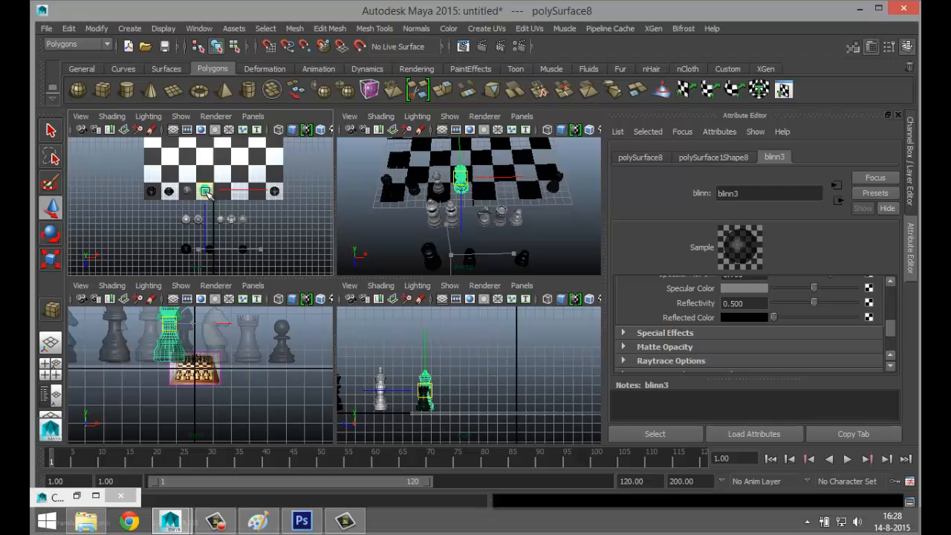
- Center the black king's pivot on the piece and move it onto the front-row square beside the queen
{"action": "left_click", "coordinate": [433, 259]}
{"action": "left_click", "coordinate": [97, 28]}
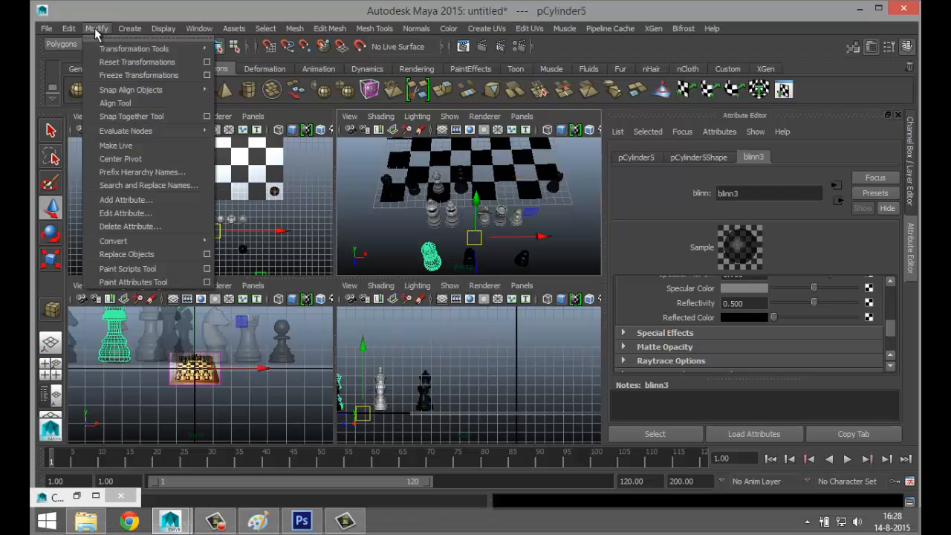
{"action": "left_click", "coordinate": [131, 159]}
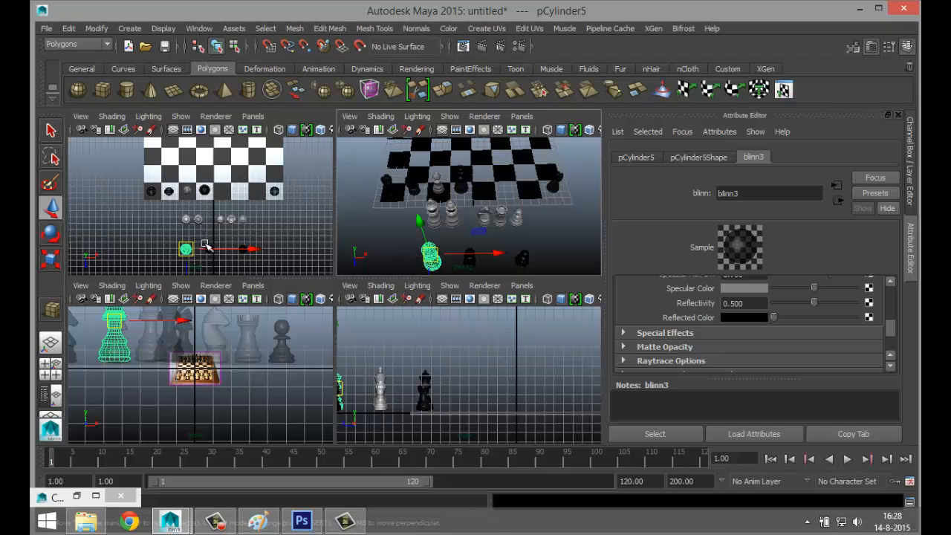
{"action": "left_click_drag", "start_coordinate": [188, 250], "coordinate": [222, 191]}
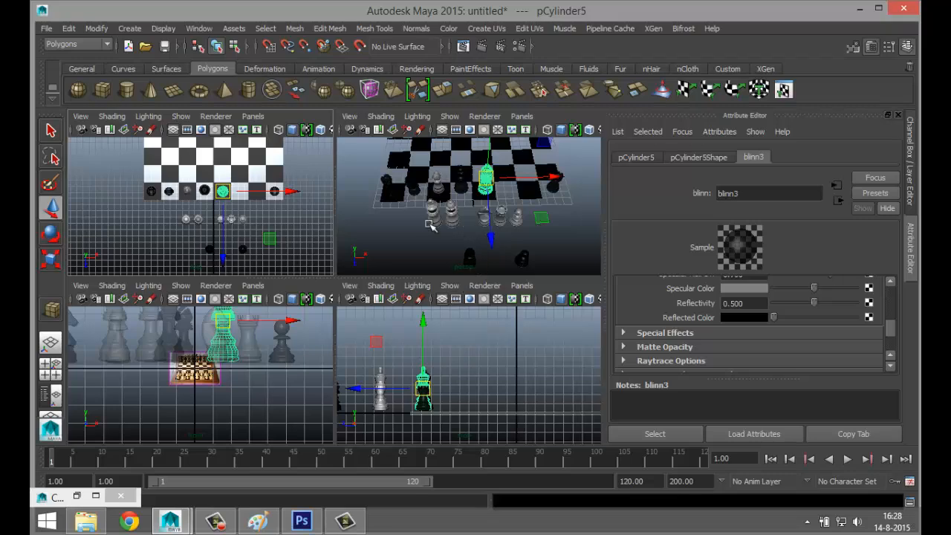
- Move the white bishop off the black front row, straight back toward the middle of the board
{"action": "key", "text": "space"}
{"action": "left_click_drag", "start_coordinate": [421, 275], "coordinate": [298, 318], "text": "alt"}
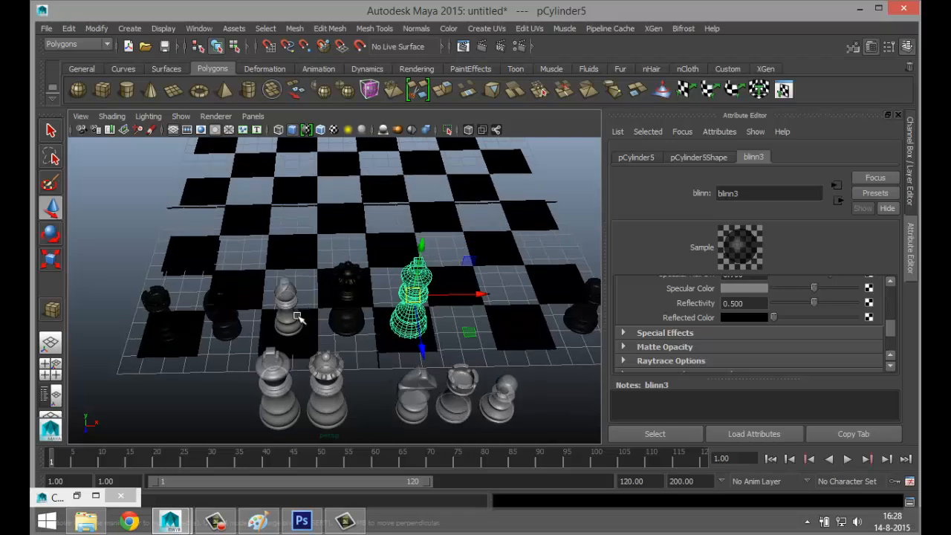
{"action": "left_click", "coordinate": [285, 308]}
{"action": "left_click_drag", "start_coordinate": [284, 353], "coordinate": [292, 202]}
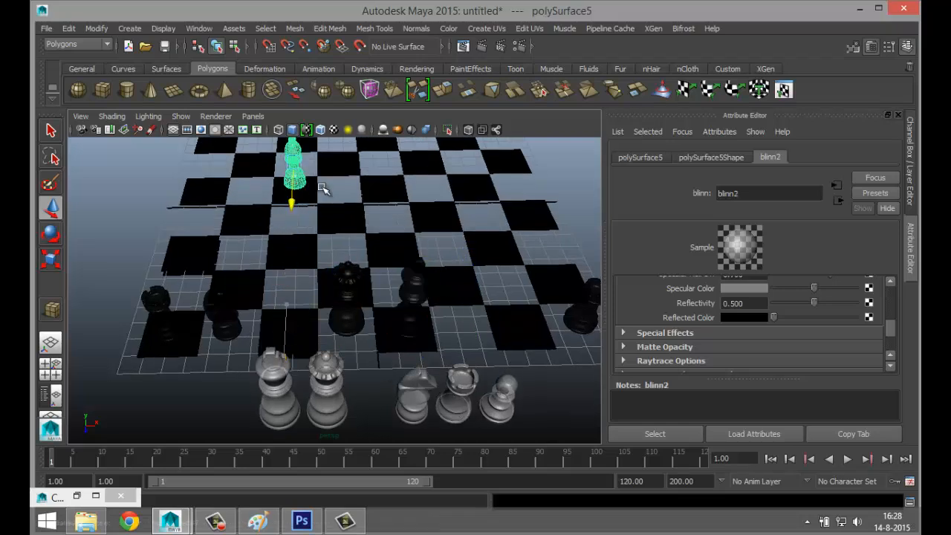
- Move the black bishop onto the third front-row square in the top view and place a duplicate on the sixth square
{"action": "scroll", "coordinate": [349, 309], "scroll_direction": "down", "scroll_amount": 3}
{"action": "middle_click_drag", "start_coordinate": [368, 361], "coordinate": [361, 297], "text": "alt"}
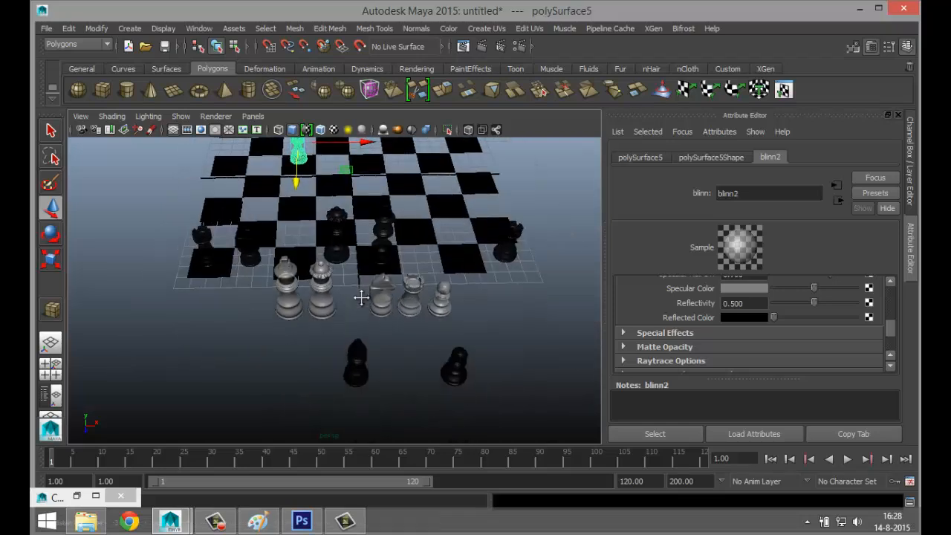
{"action": "left_click", "coordinate": [360, 370]}
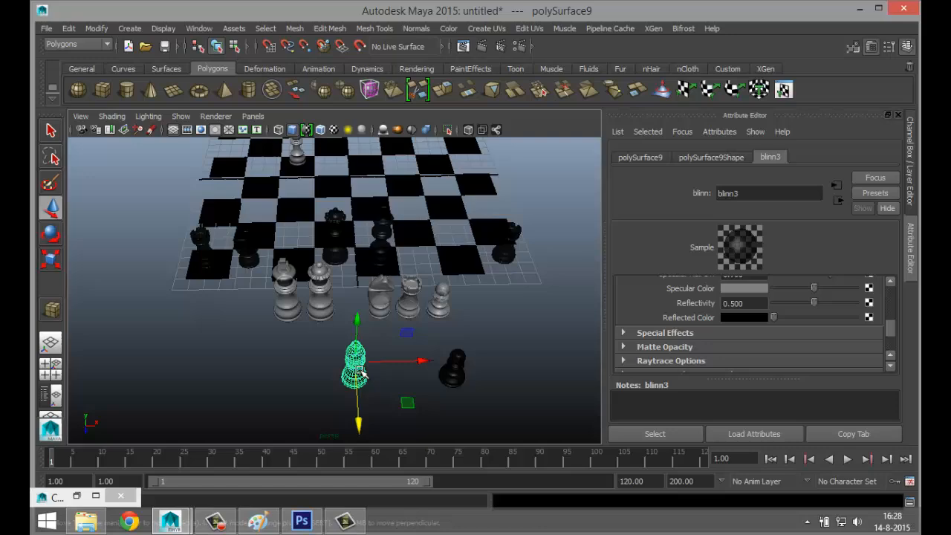
{"action": "left_click", "coordinate": [52, 371]}
{"action": "key", "text": "space"}
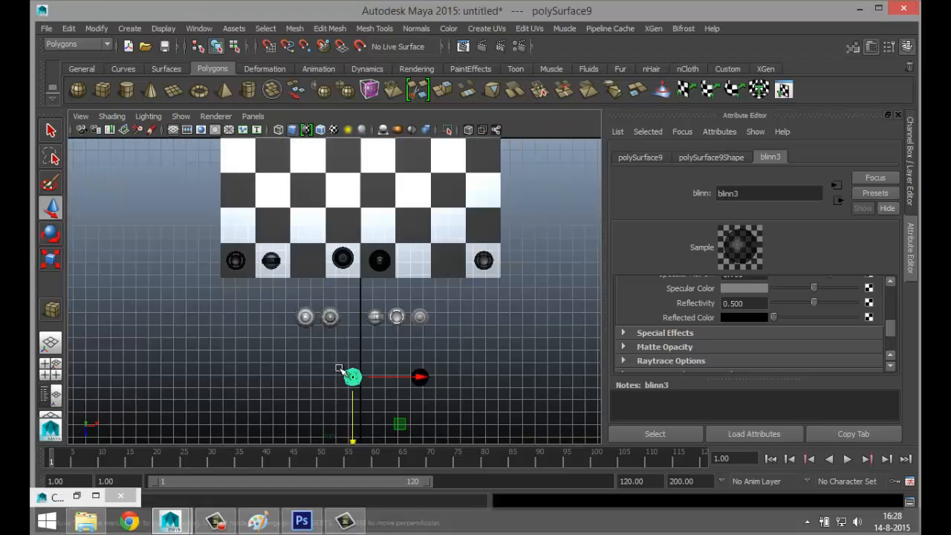
{"action": "left_click_drag", "start_coordinate": [355, 380], "coordinate": [311, 265]}
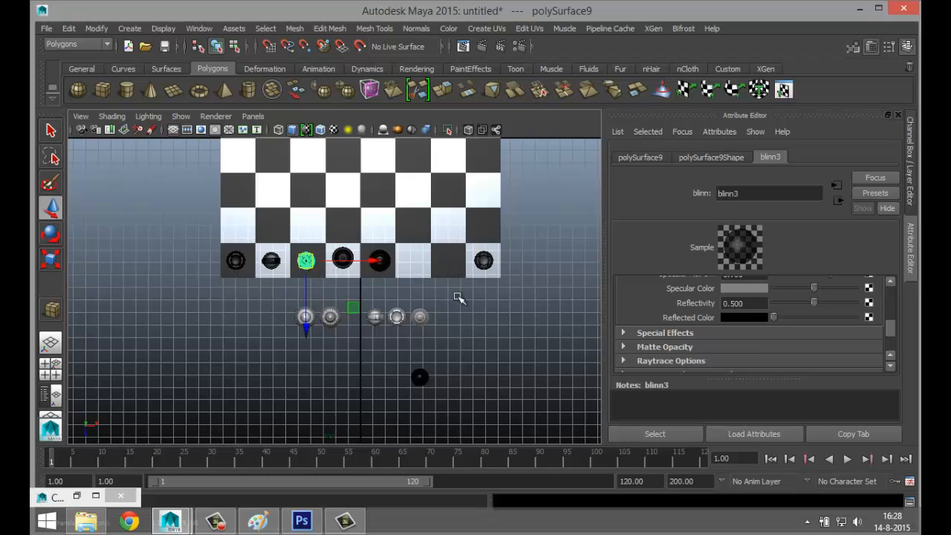
{"action": "key", "text": "ctrl+d"}
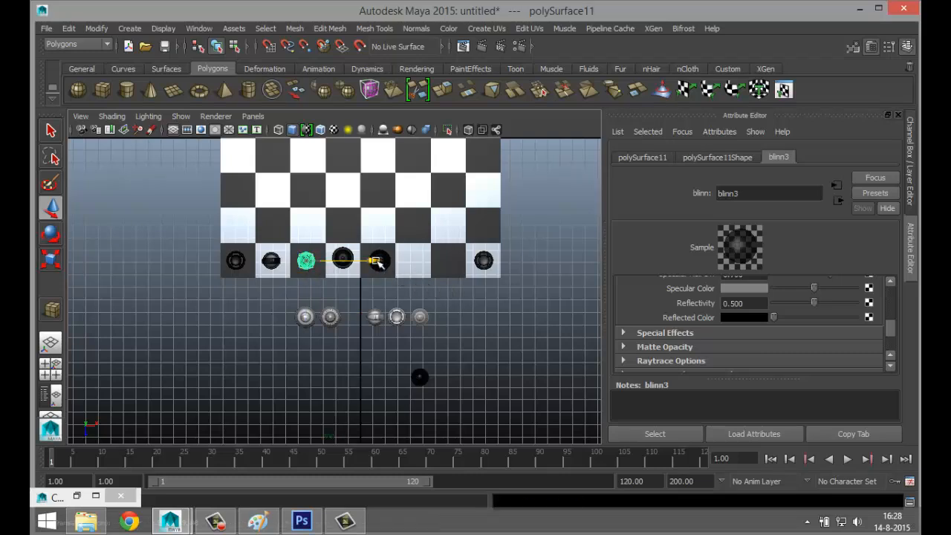
{"action": "left_click_drag", "start_coordinate": [377, 261], "coordinate": [483, 287]}
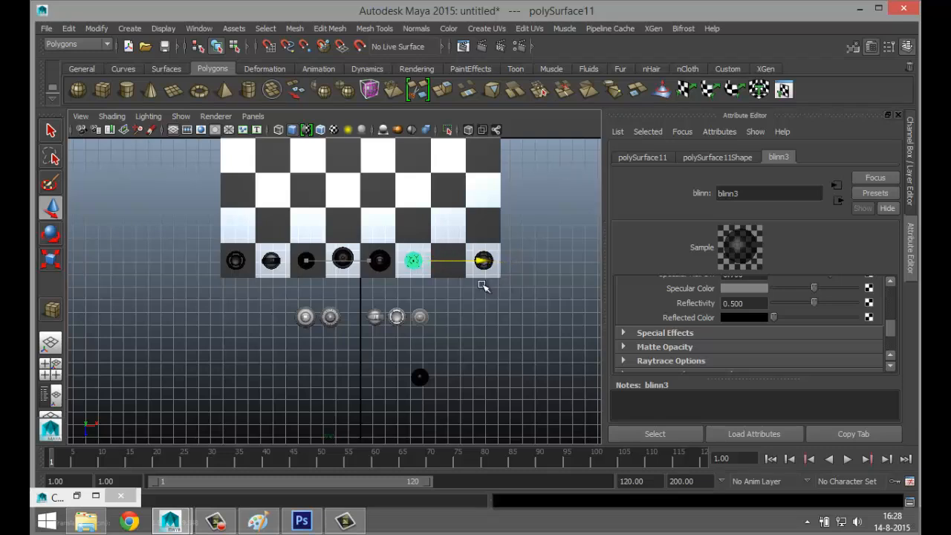
- Duplicate the black knight and move the copy onto the seventh front-row square, beside the other corner rook
{"action": "left_click", "coordinate": [271, 260]}
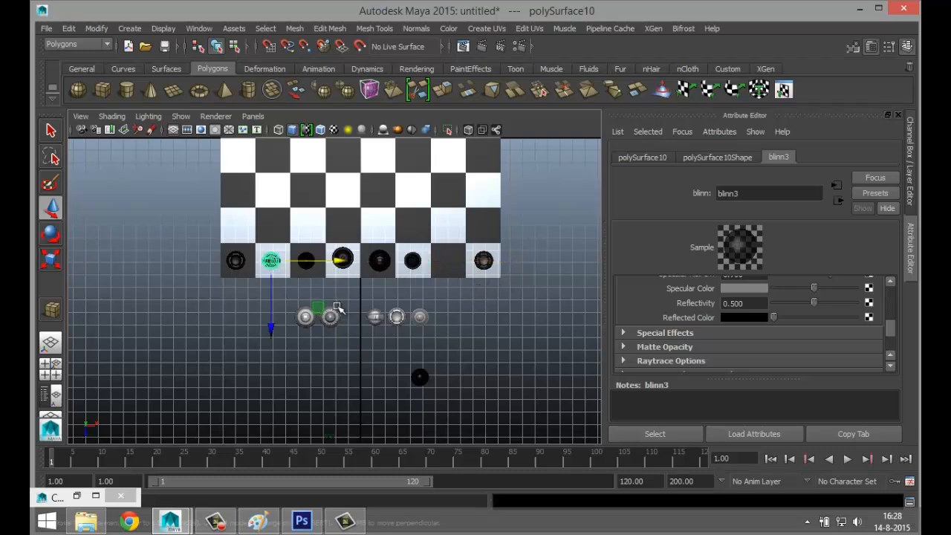
{"action": "key", "text": "ctrl+d"}
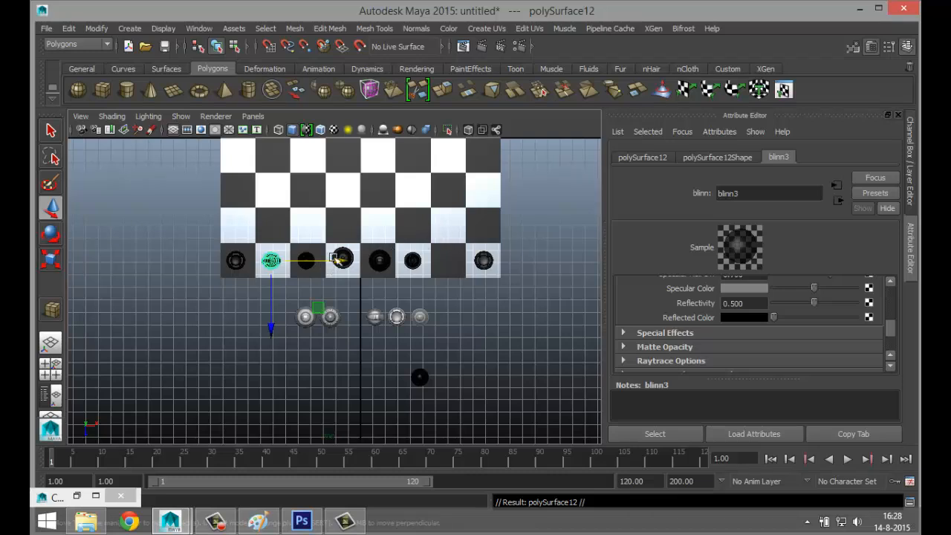
{"action": "left_click_drag", "start_coordinate": [338, 259], "coordinate": [515, 289]}
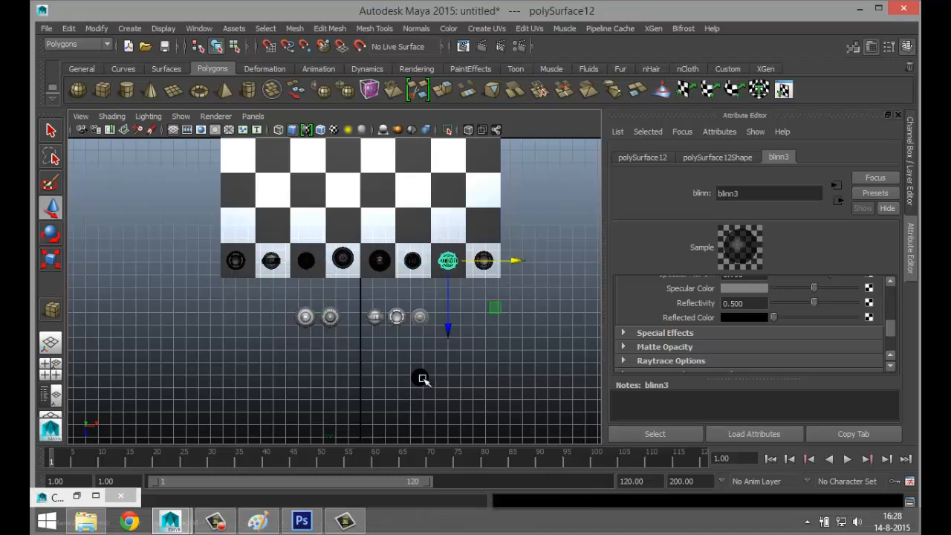
- Move the black pawn onto the square in front of the first corner rook and place a duplicate on the adjacent square
{"action": "left_click", "coordinate": [422, 379]}
{"action": "left_click_drag", "start_coordinate": [421, 379], "coordinate": [237, 225]}
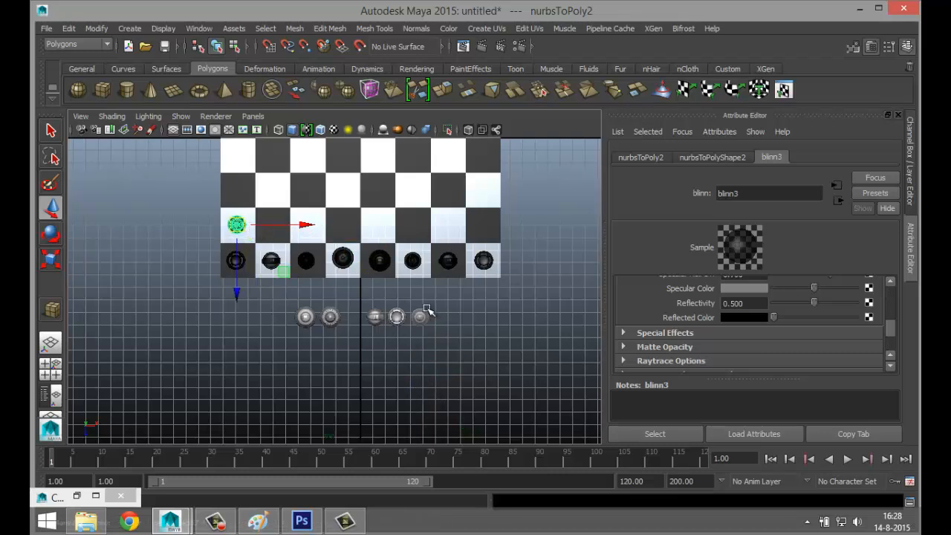
{"action": "key", "text": "ctrl+d"}
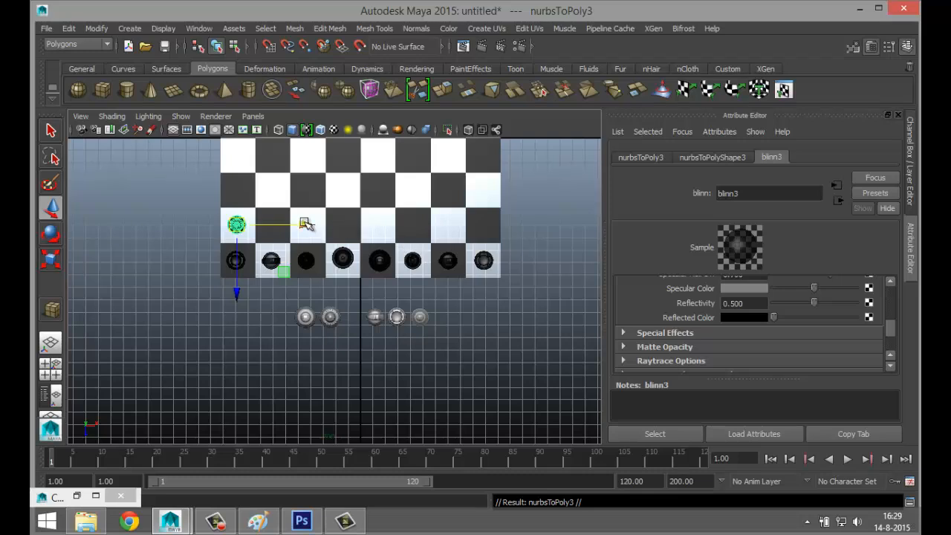
{"action": "left_click_drag", "start_coordinate": [305, 224], "coordinate": [342, 229]}
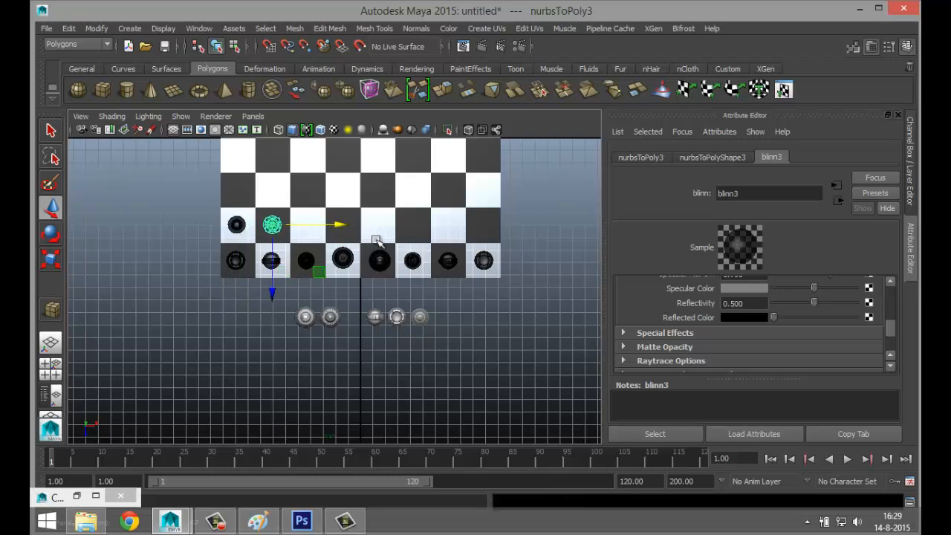
- Repeat the pawn duplication with the same offset until all eight squares of the second row hold a black pawn
{"action": "key", "text": "shift+d"}
{"action": "key", "text": "shift+d"}
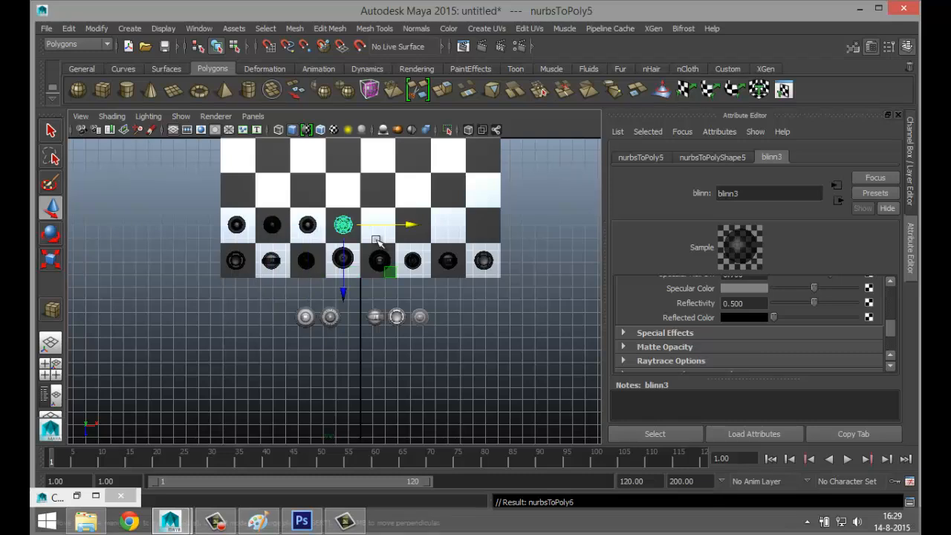
{"action": "key", "text": "shift+d"}
{"action": "key", "text": "shift+d"}
{"action": "key", "text": "shift+d"}
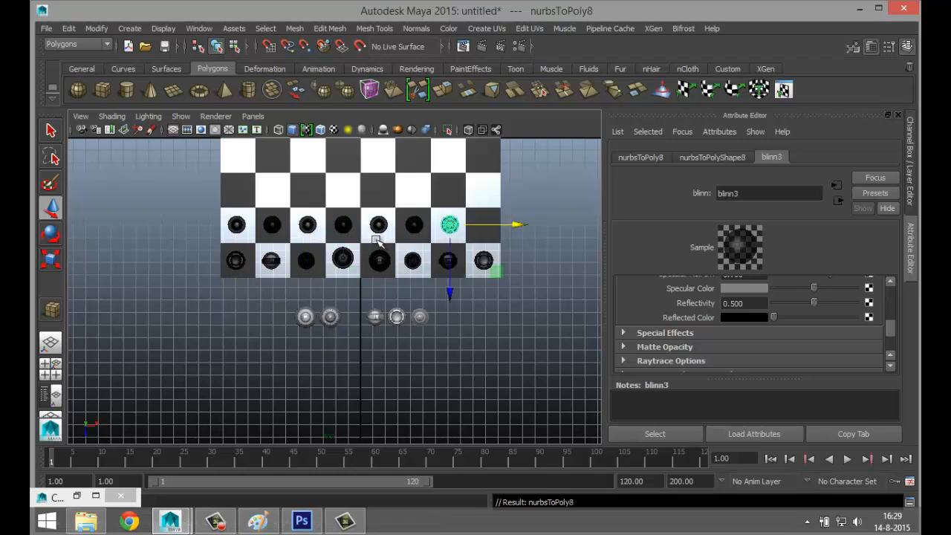
{"action": "key", "text": "shift+d"}
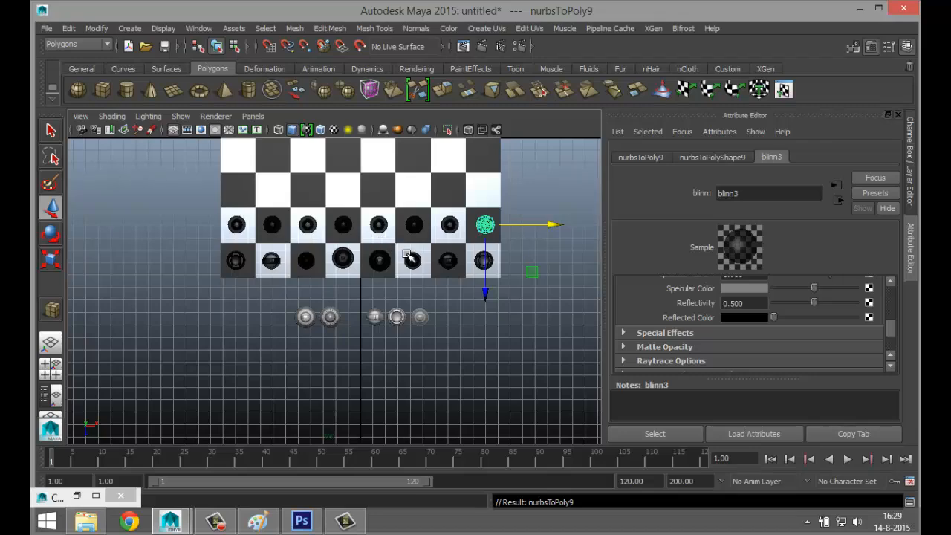
- Move the white pawn onto the outermost square of the second row from the board's far edge, in the top view
{"action": "left_click", "coordinate": [493, 358]}
{"action": "middle_click_drag", "start_coordinate": [498, 263], "coordinate": [470, 360], "text": "alt"}
{"action": "scroll", "coordinate": [477, 340], "scroll_direction": "down", "scroll_amount": 1}
{"action": "scroll", "coordinate": [475, 344], "scroll_direction": "down", "scroll_amount": 2}
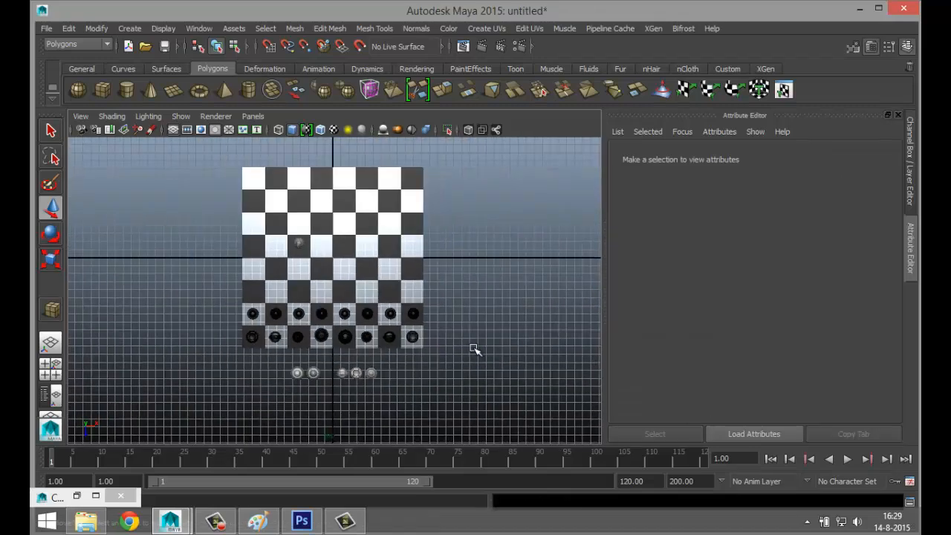
{"action": "scroll", "coordinate": [416, 403], "scroll_direction": "up", "scroll_amount": 2}
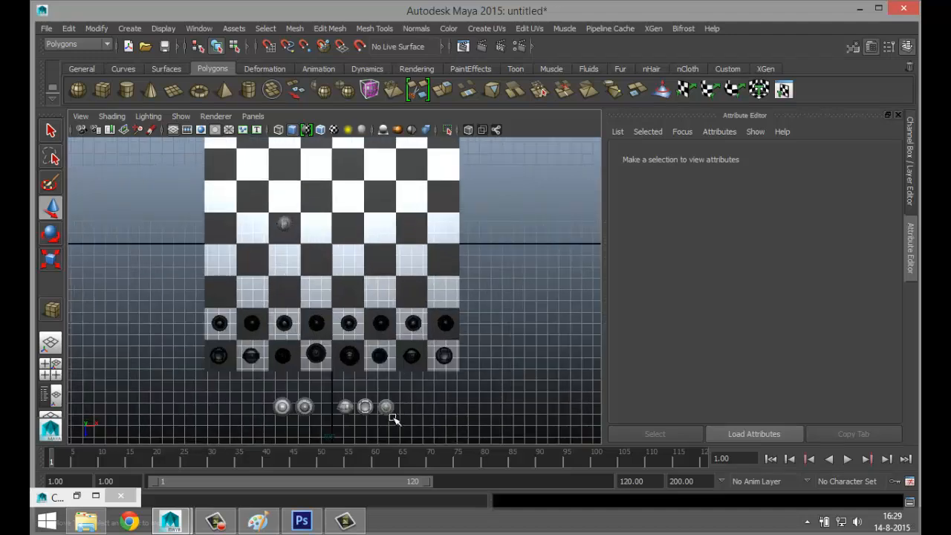
{"action": "left_click", "coordinate": [386, 406]}
{"action": "left_click", "coordinate": [63, 373]}
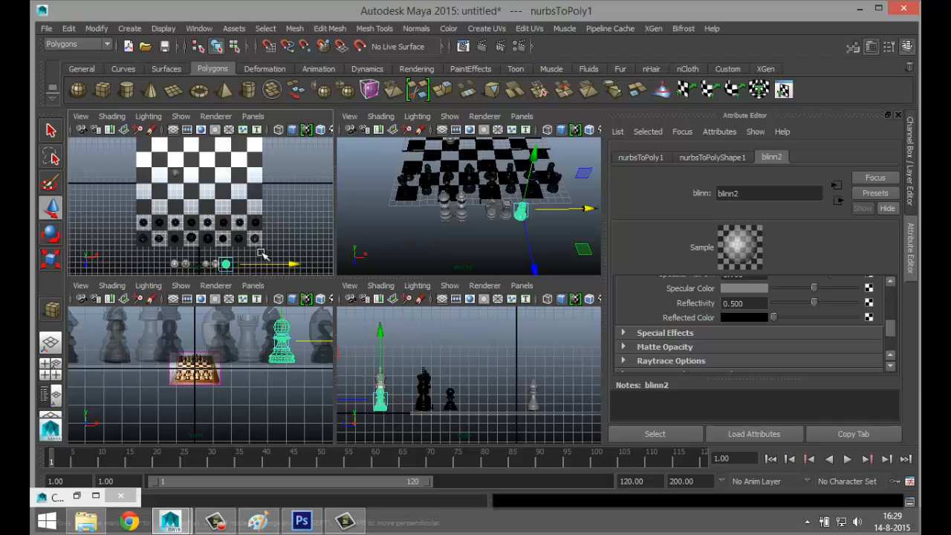
{"action": "key", "text": "space"}
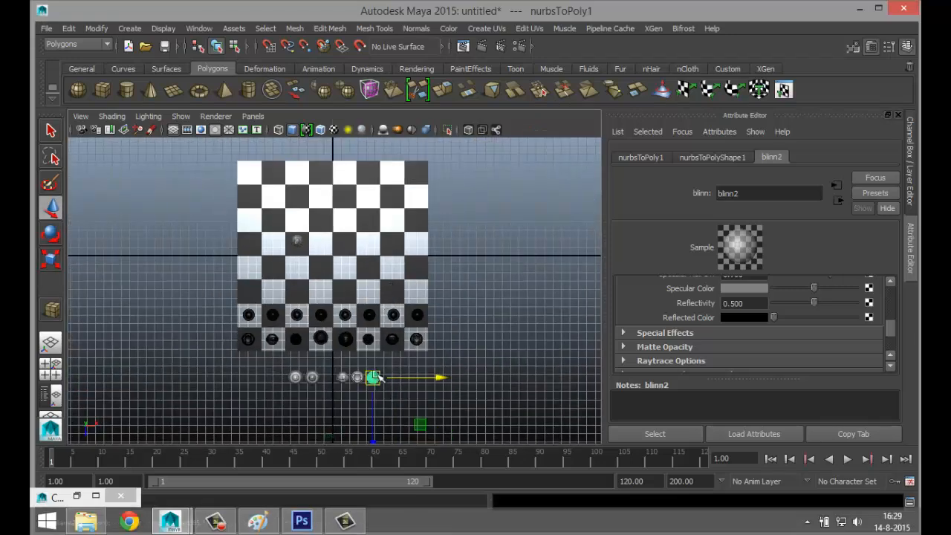
{"action": "left_click_drag", "start_coordinate": [376, 381], "coordinate": [250, 198]}
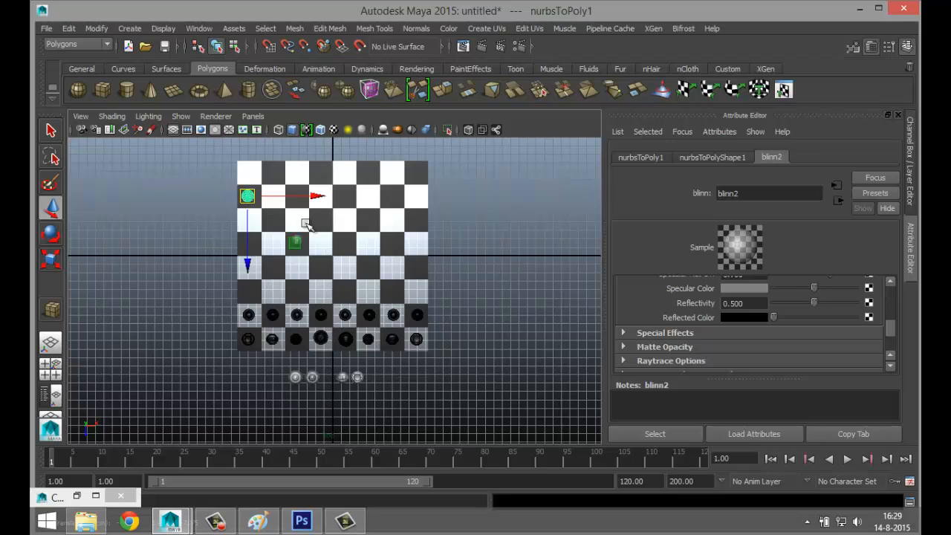
- Duplicate the white pawn onto the adjacent square and repeat the copy with the same offset until the row holds seven white pawns
{"action": "key", "text": "ctrl+d"}
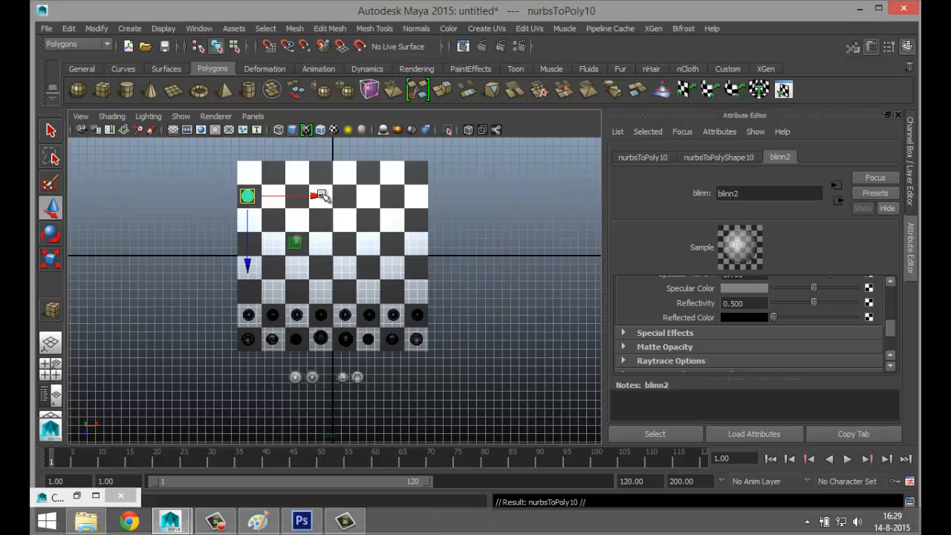
{"action": "left_click_drag", "start_coordinate": [321, 194], "coordinate": [344, 205]}
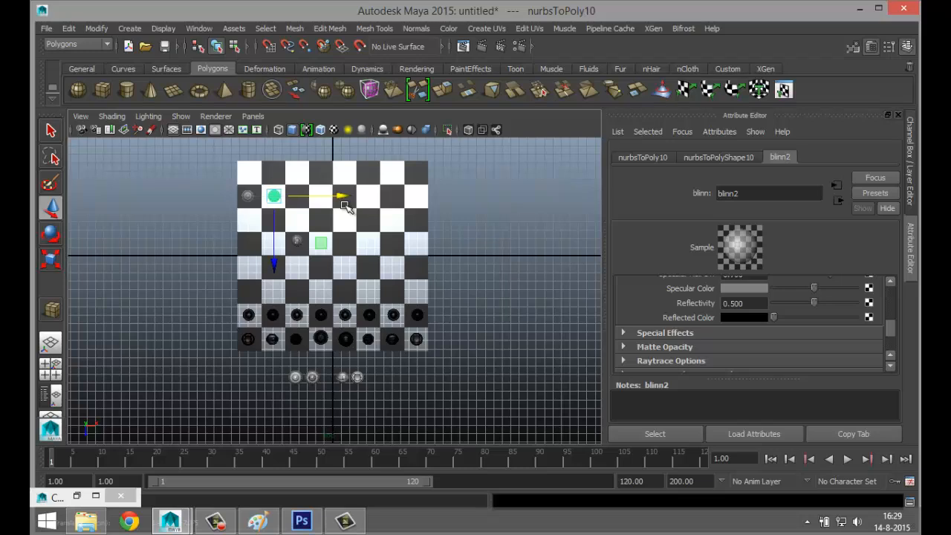
{"action": "key", "text": "shift+d"}
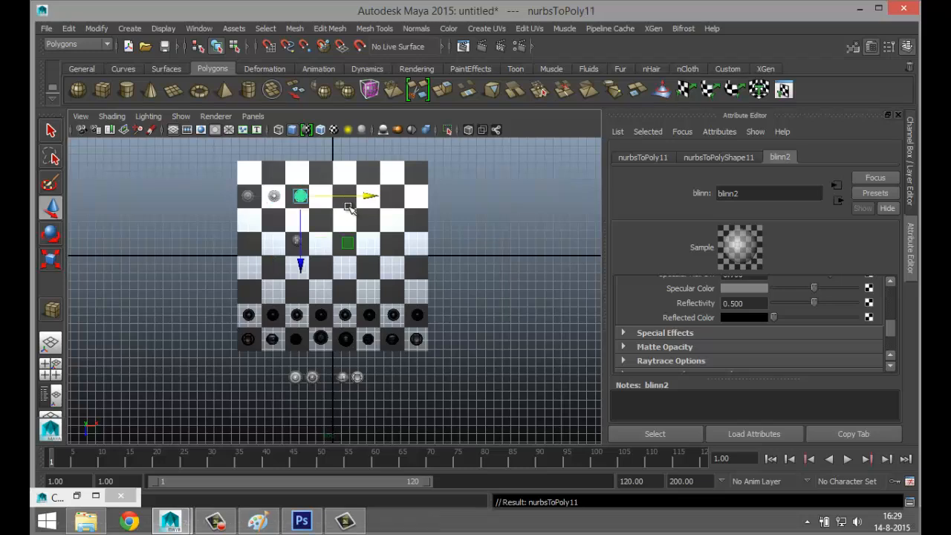
{"action": "key", "text": "shift+d"}
{"action": "key", "text": "shift+d"}
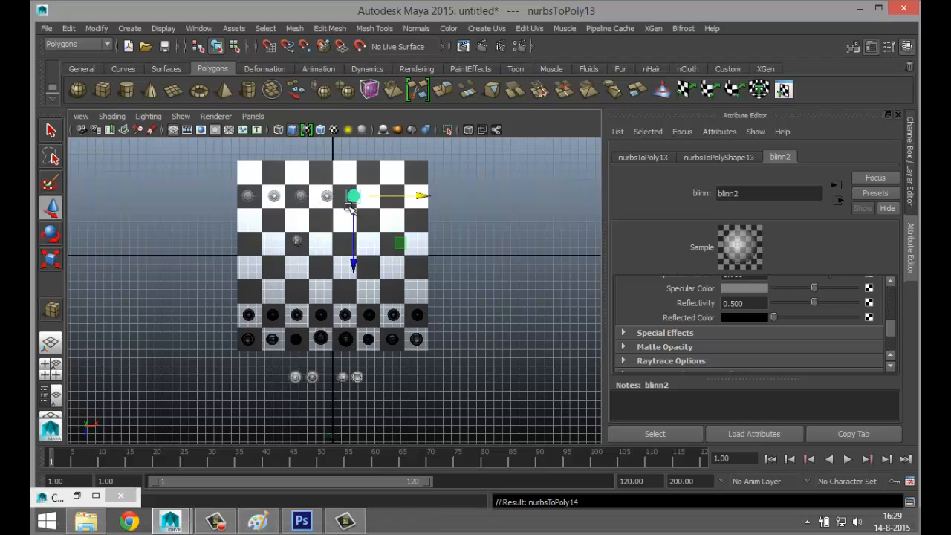
{"action": "key", "text": "shift+d"}
{"action": "key", "text": "shift+d"}
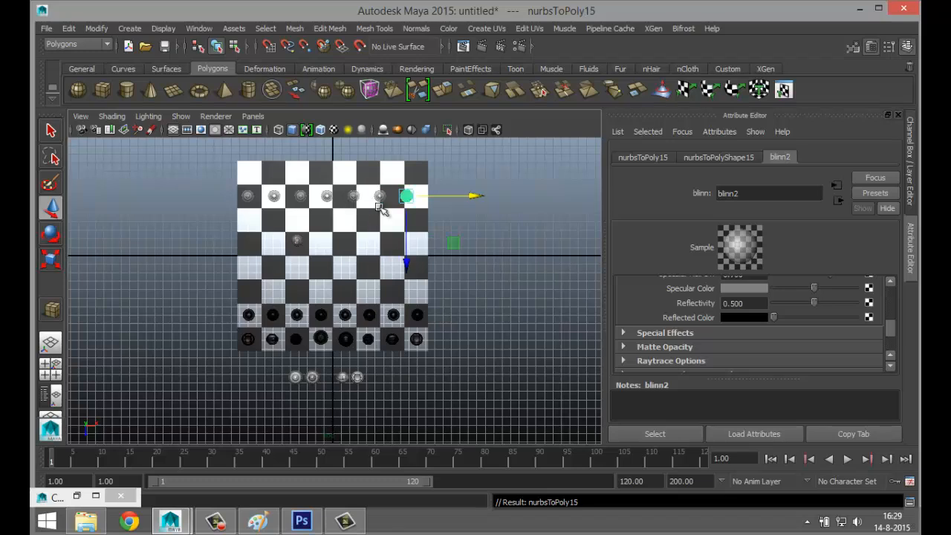
- Shift the misaligned white pawns along the row to centre them on their squares, and duplicate the seventh onto the eighth square
{"action": "left_click", "coordinate": [301, 197]}
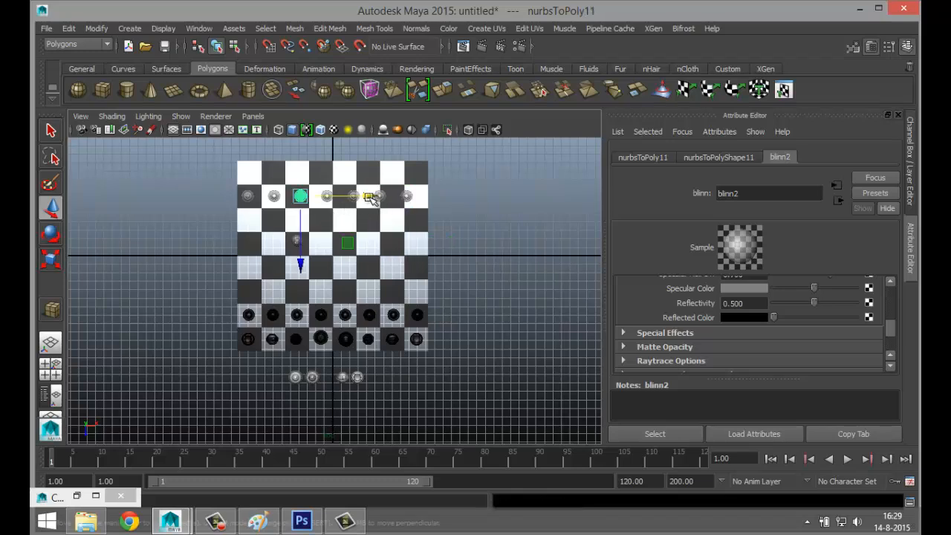
{"action": "left_click_drag", "start_coordinate": [370, 198], "coordinate": [463, 198]}
{"action": "left_click", "coordinate": [328, 197]}
{"action": "left_click", "coordinate": [354, 196]}
{"action": "left_click", "coordinate": [407, 195]}
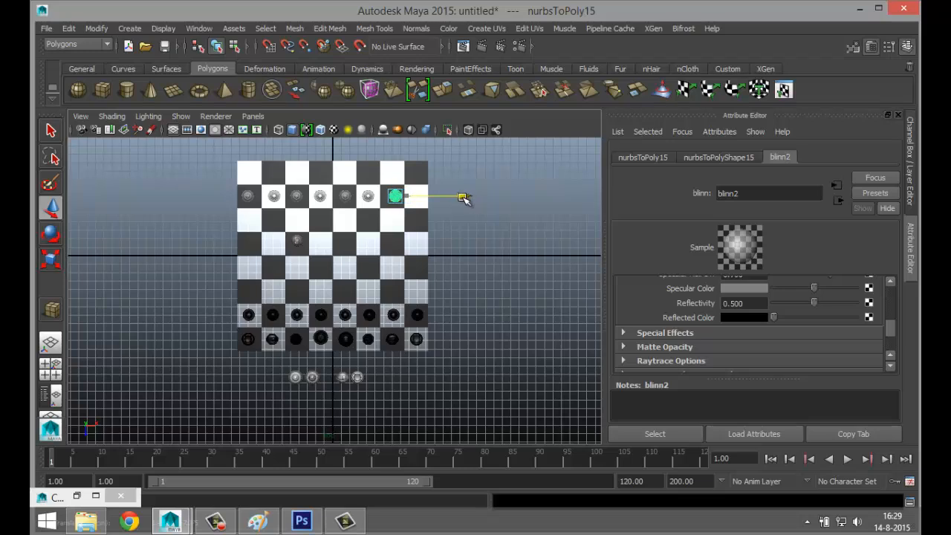
{"action": "key", "text": "ctrl+d"}
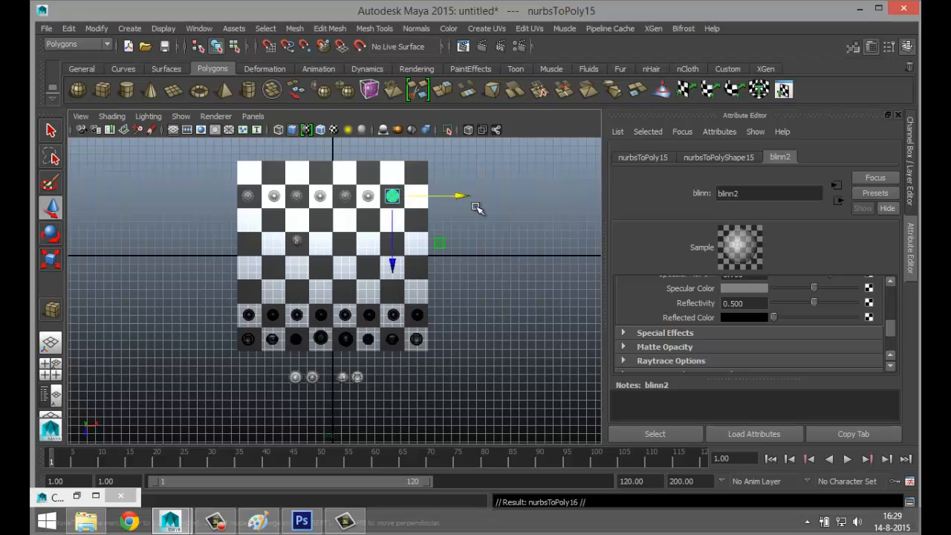
{"action": "left_click_drag", "start_coordinate": [465, 196], "coordinate": [486, 203]}
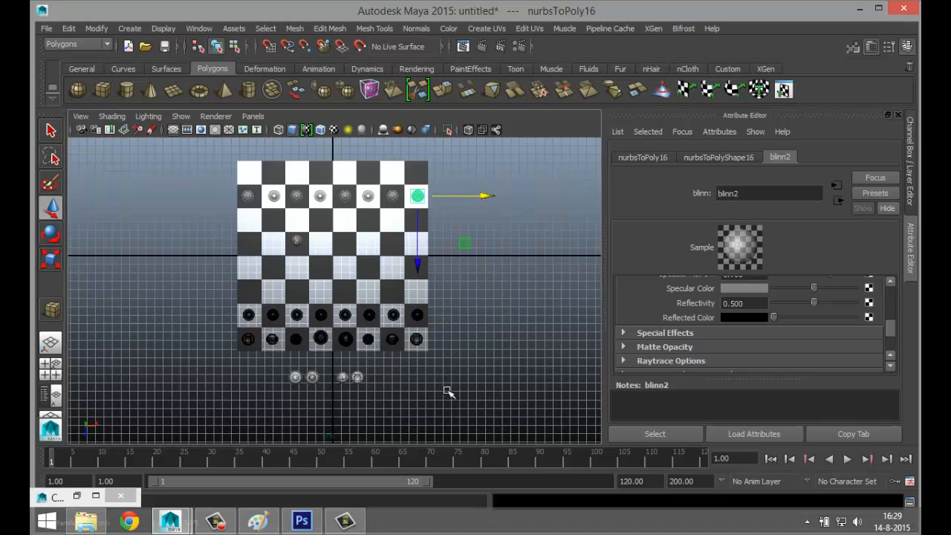
- Move the white rook onto a corner square of the far back row and place a duplicate on that row's other corner
{"action": "left_click", "coordinate": [51, 366]}
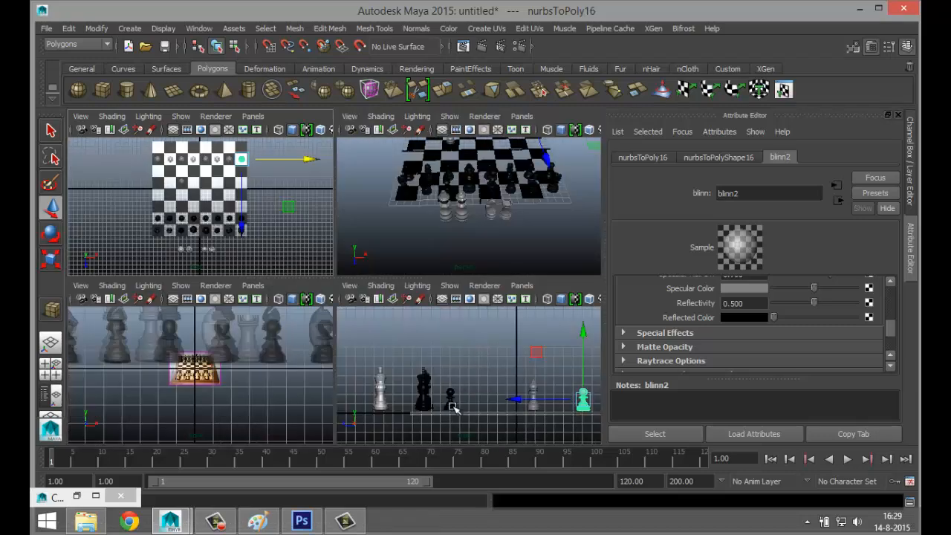
{"action": "left_click", "coordinate": [508, 210]}
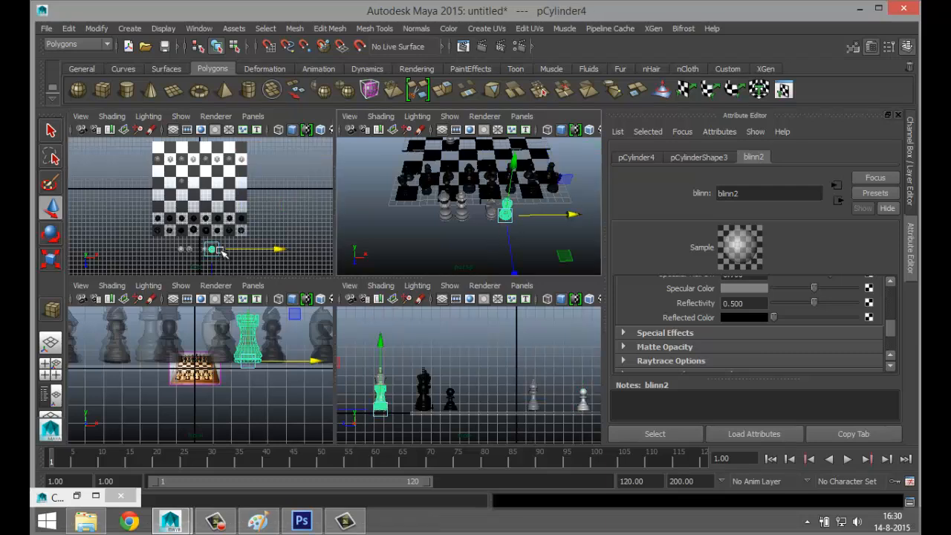
{"action": "left_click_drag", "start_coordinate": [221, 253], "coordinate": [245, 148]}
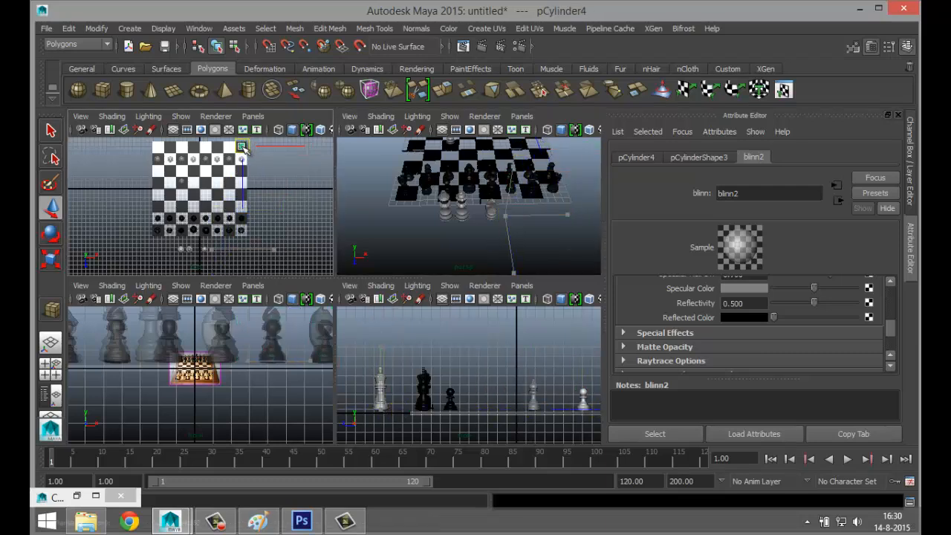
{"action": "key", "text": "f"}
{"action": "scroll", "coordinate": [290, 253], "scroll_direction": "down", "scroll_amount": 5}
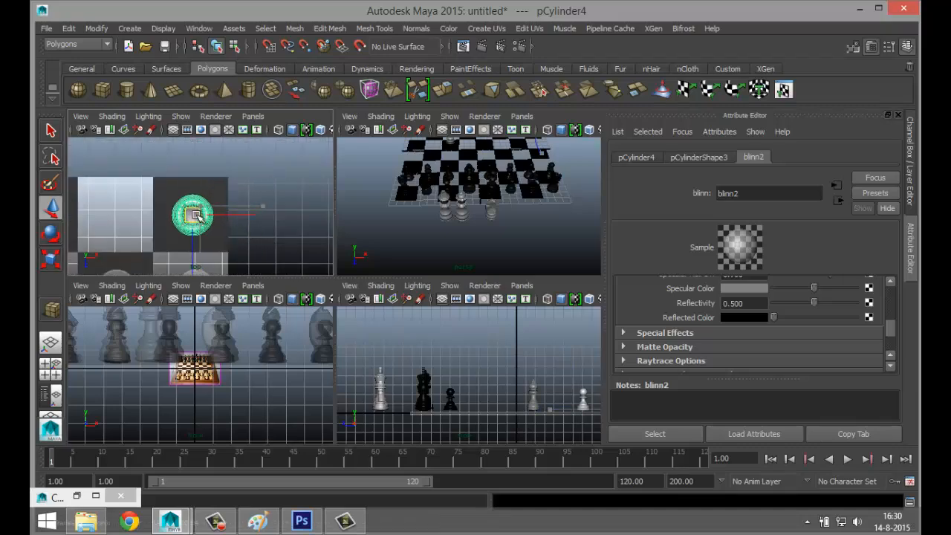
{"action": "scroll", "coordinate": [216, 230], "scroll_direction": "down", "scroll_amount": 4}
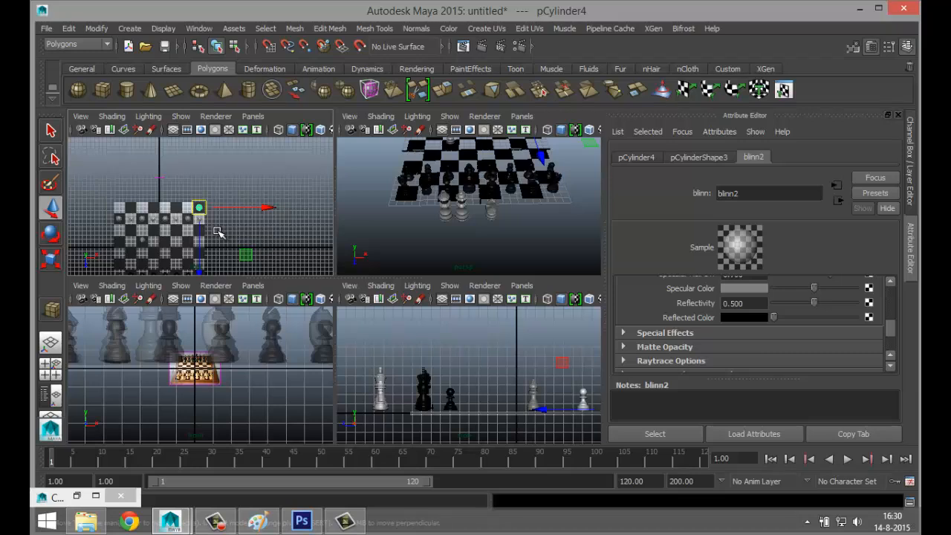
{"action": "key", "text": "ctrl+d"}
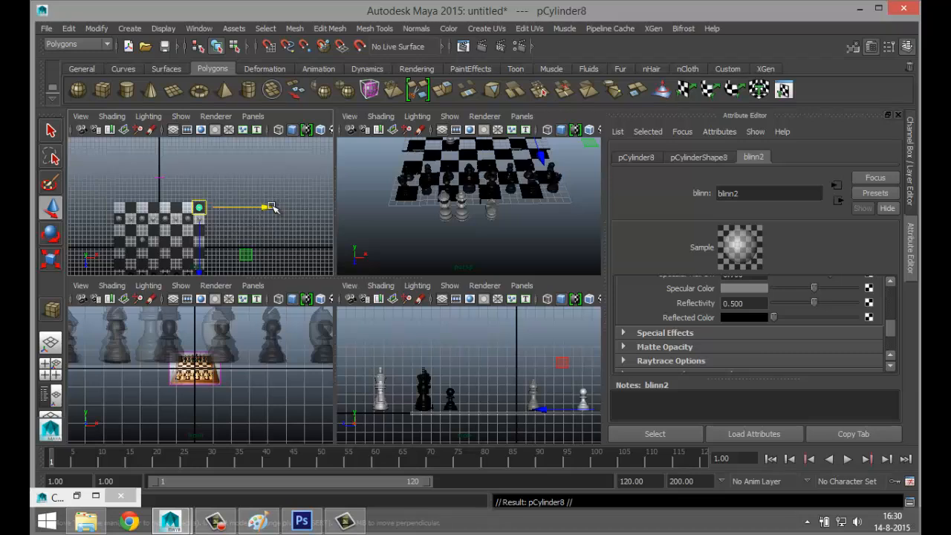
{"action": "left_click_drag", "start_coordinate": [273, 211], "coordinate": [190, 215]}
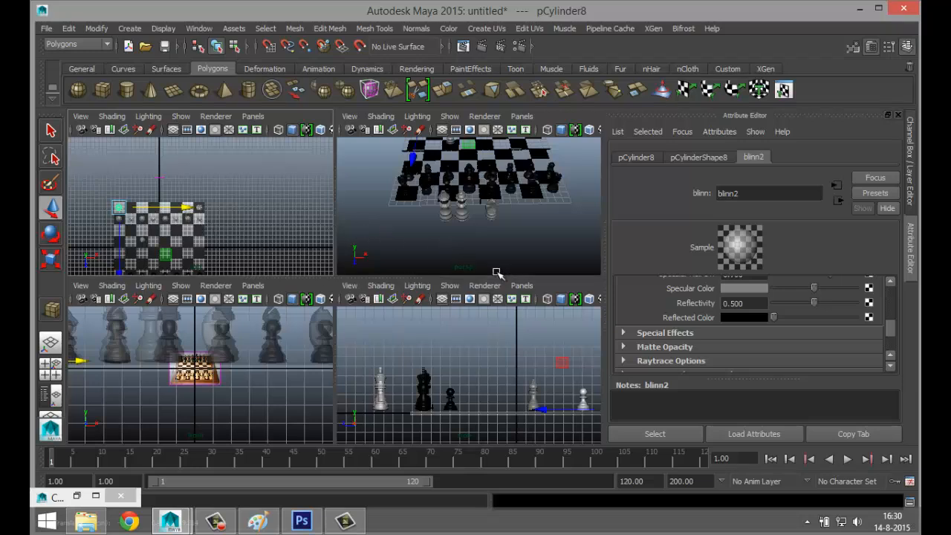
- Check the reference photo's layout, move the tall outermost spare white piece to the far side of the board, and centre its pivot
{"action": "scroll", "coordinate": [219, 398], "scroll_direction": "up", "scroll_amount": 5}
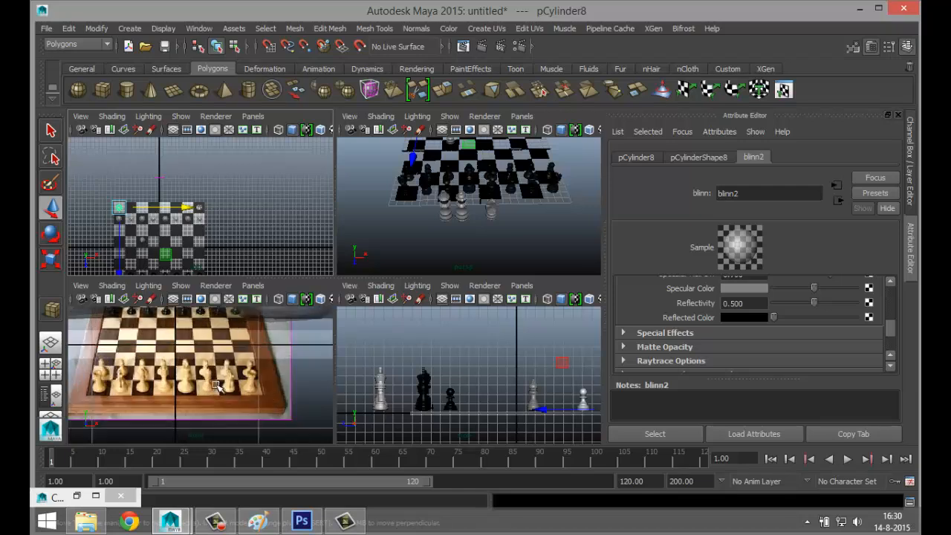
{"action": "scroll", "coordinate": [208, 405], "scroll_direction": "up", "scroll_amount": 2}
{"action": "middle_click_drag", "start_coordinate": [206, 410], "coordinate": [217, 377], "text": "alt"}
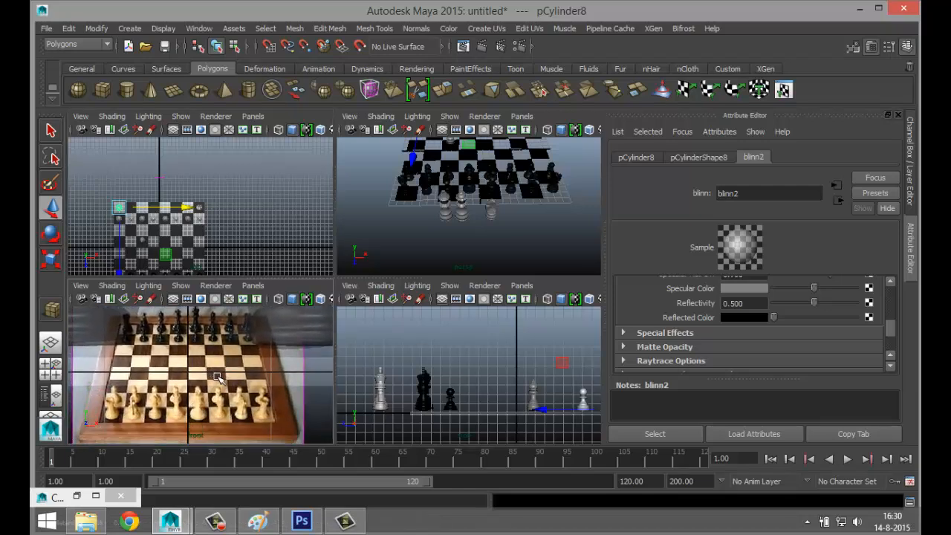
{"action": "left_click", "coordinate": [445, 207]}
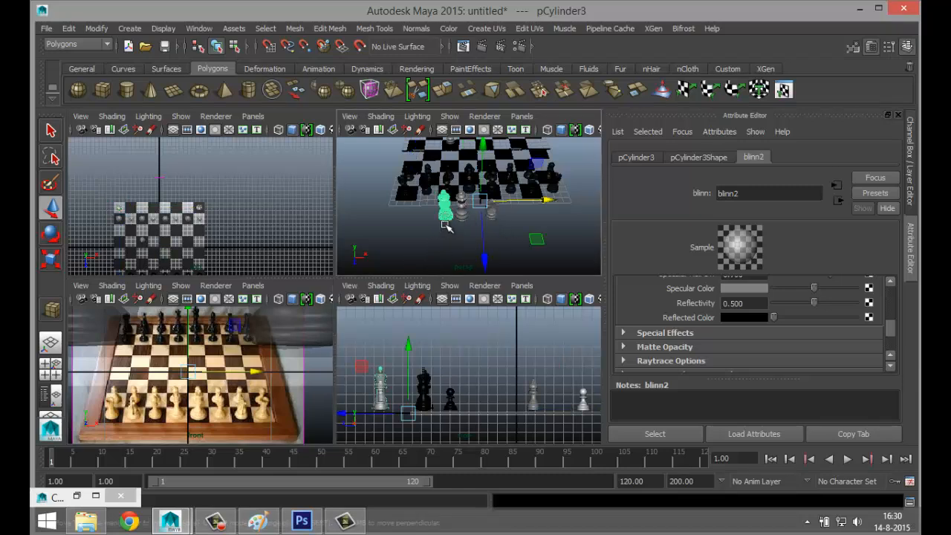
{"action": "key", "text": "f"}
{"action": "scroll", "coordinate": [441, 228], "scroll_direction": "down", "scroll_amount": 10}
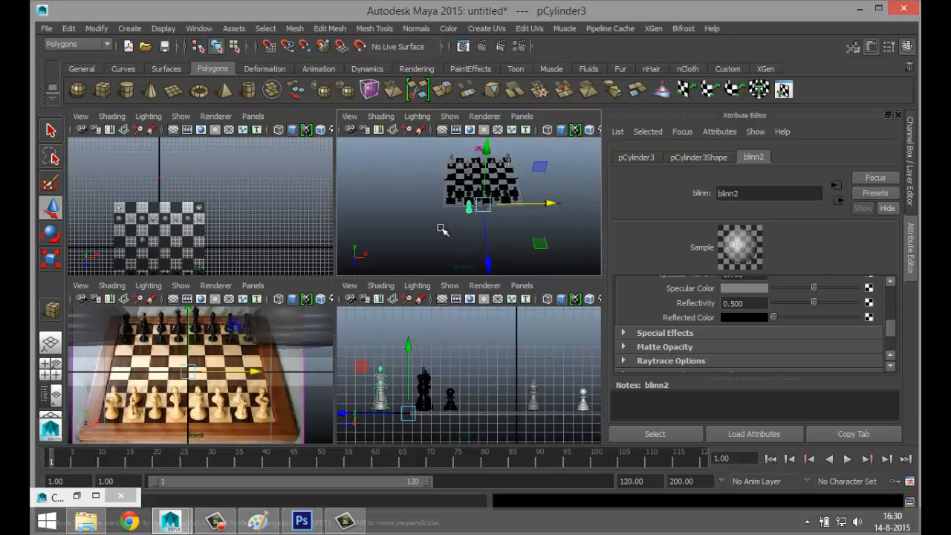
{"action": "scroll", "coordinate": [442, 228], "scroll_direction": "up", "scroll_amount": 4}
{"action": "scroll", "coordinate": [221, 227], "scroll_direction": "down", "scroll_amount": 2}
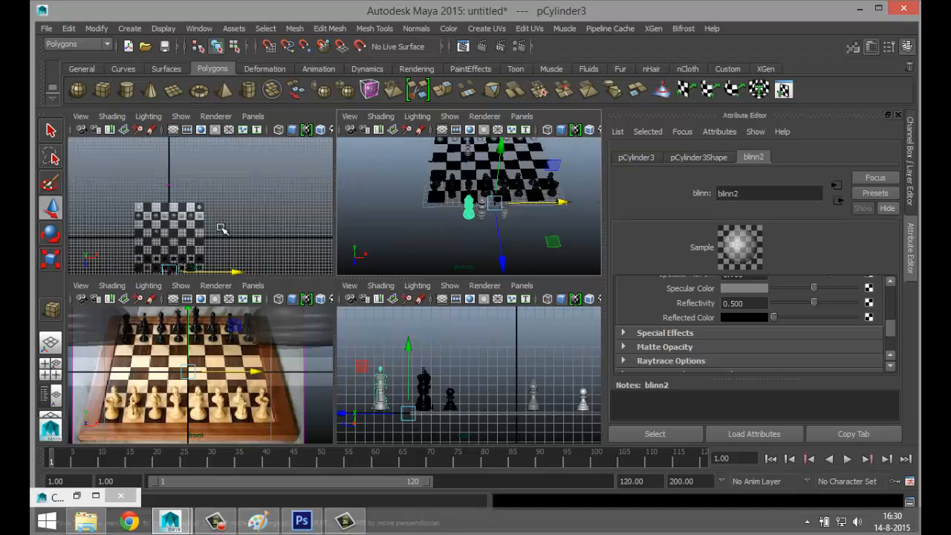
{"action": "scroll", "coordinate": [197, 258], "scroll_direction": "down", "scroll_amount": 1}
{"action": "left_click_drag", "start_coordinate": [184, 269], "coordinate": [197, 233]}
{"action": "left_click", "coordinate": [96, 28]}
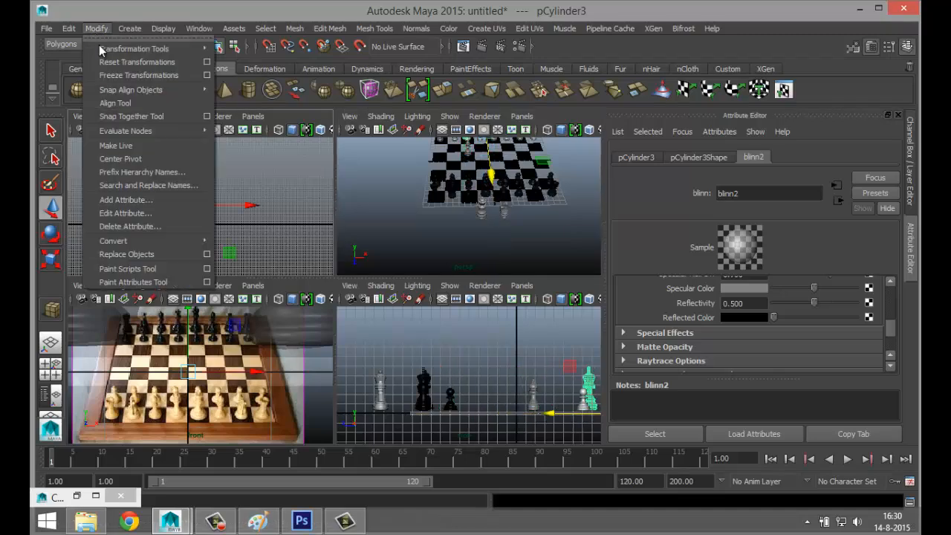
{"action": "left_click", "coordinate": [125, 159]}
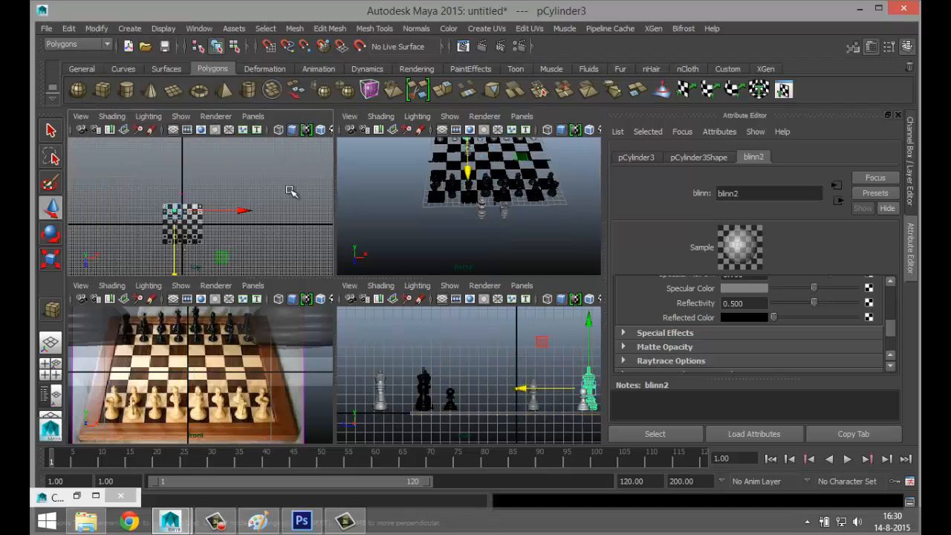
- Position the tall white piece on the far back row in the top view, settling it on the fifth square from the left
{"action": "key", "text": "space"}
{"action": "scroll", "coordinate": [288, 271], "scroll_direction": "up", "scroll_amount": 4}
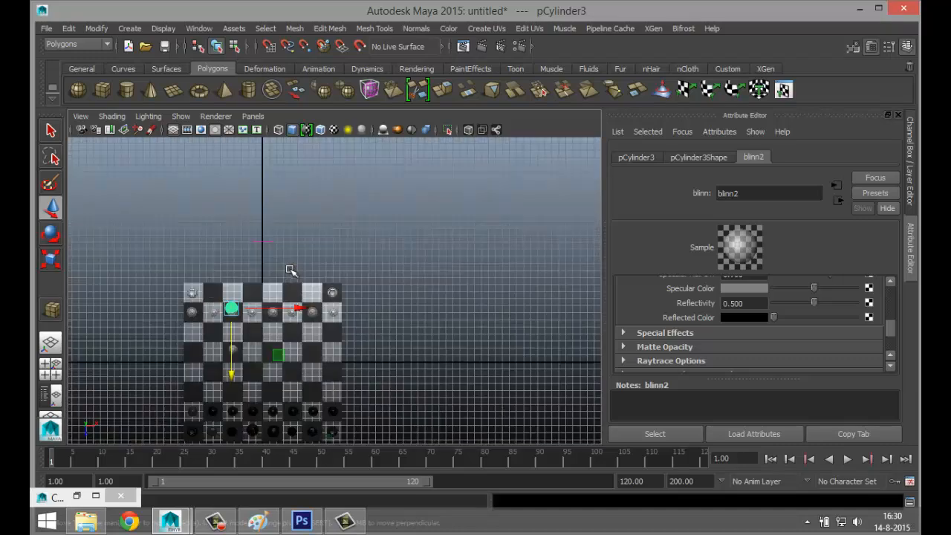
{"action": "middle_click_drag", "start_coordinate": [288, 272], "coordinate": [383, 288], "text": "alt"}
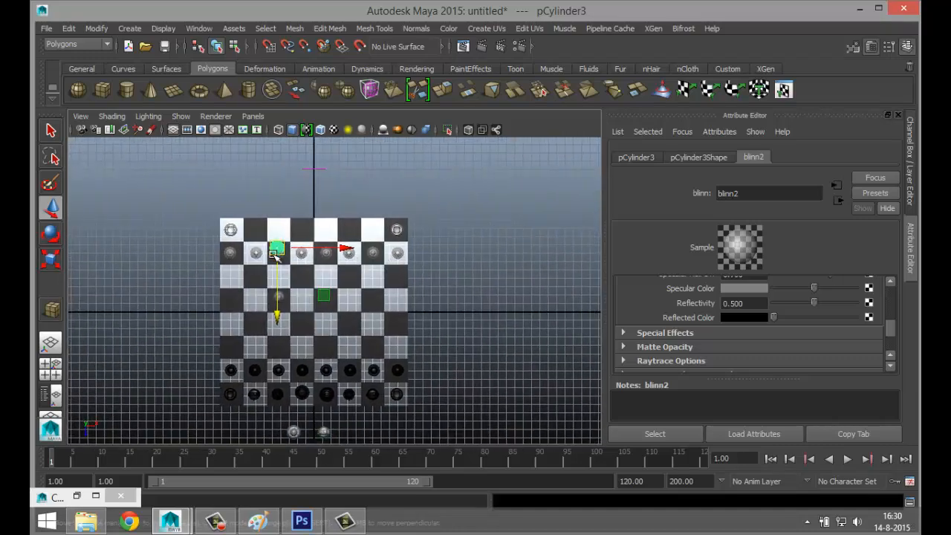
{"action": "left_click_drag", "start_coordinate": [274, 253], "coordinate": [302, 234]}
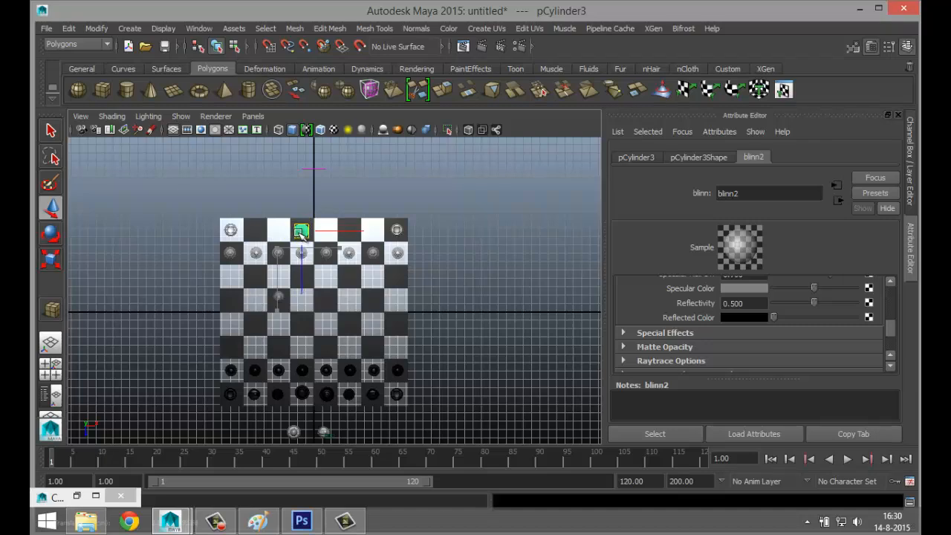
{"action": "left_click", "coordinate": [50, 363]}
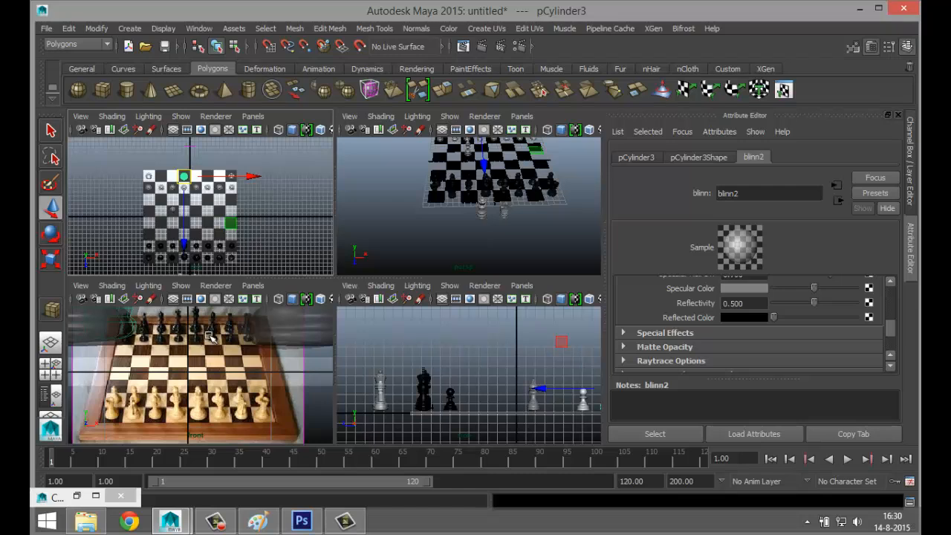
{"action": "left_click_drag", "start_coordinate": [253, 176], "coordinate": [265, 175]}
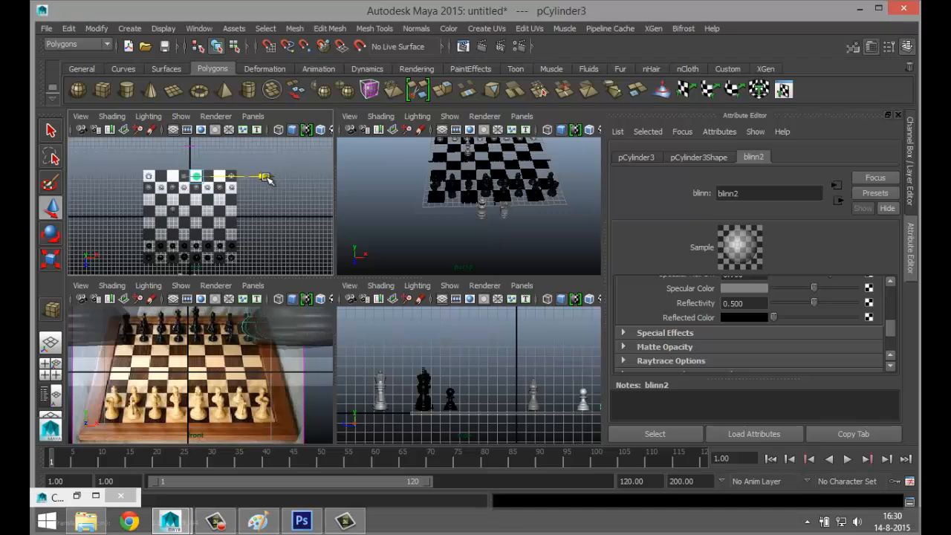
- Move the other tall spare white piece to the far back row, centre its pivot, and place it on the empty fourth square
{"action": "key", "text": "space"}
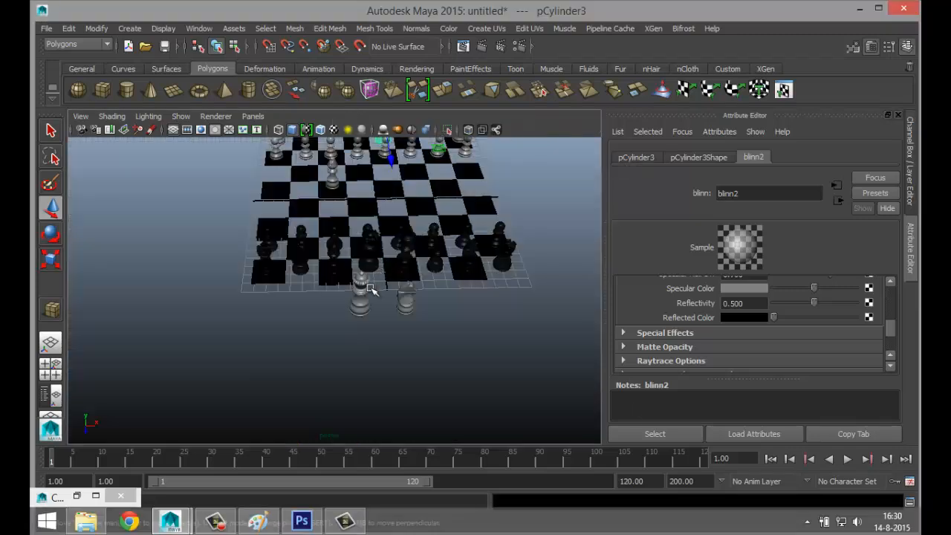
{"action": "left_click_drag", "start_coordinate": [318, 272], "coordinate": [271, 371], "text": "alt"}
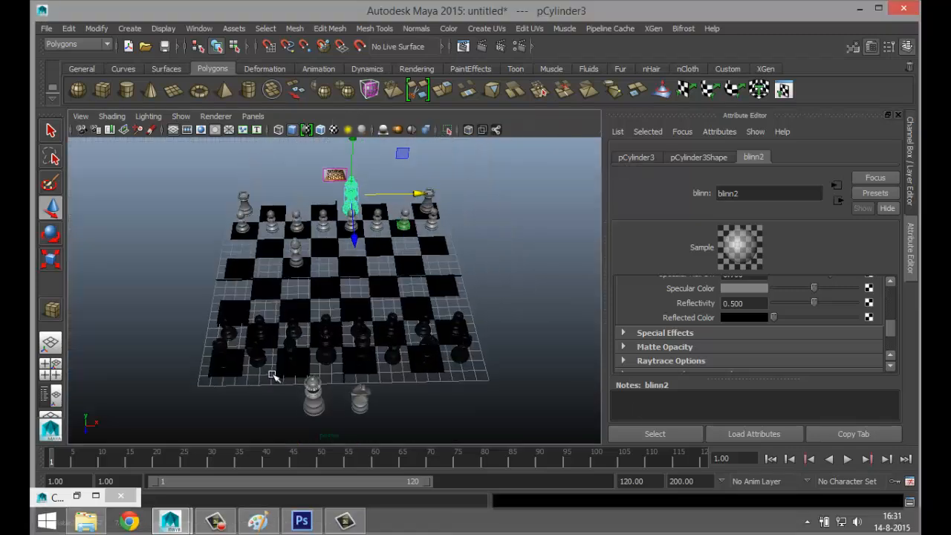
{"action": "left_click", "coordinate": [316, 404]}
{"action": "left_click_drag", "start_coordinate": [346, 434], "coordinate": [337, 245]}
{"action": "left_click", "coordinate": [50, 368]}
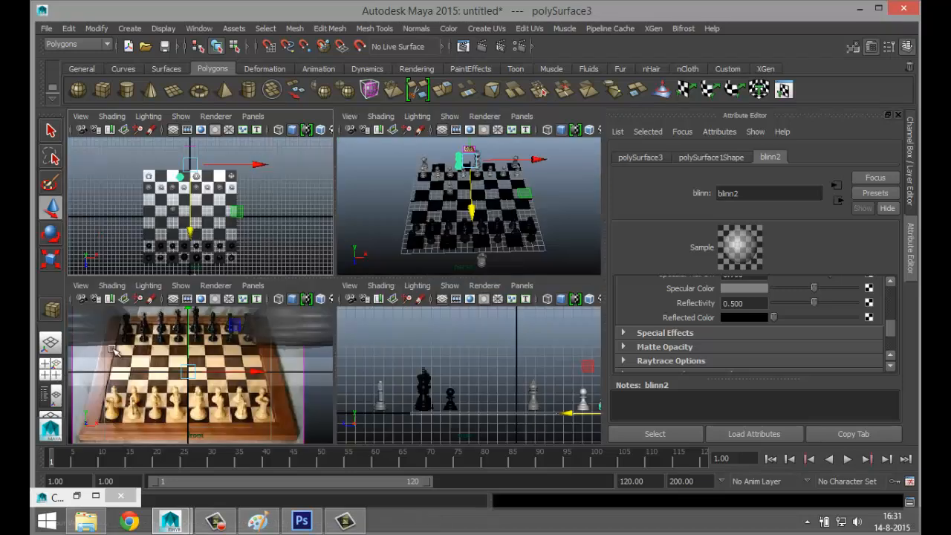
{"action": "key", "text": "space"}
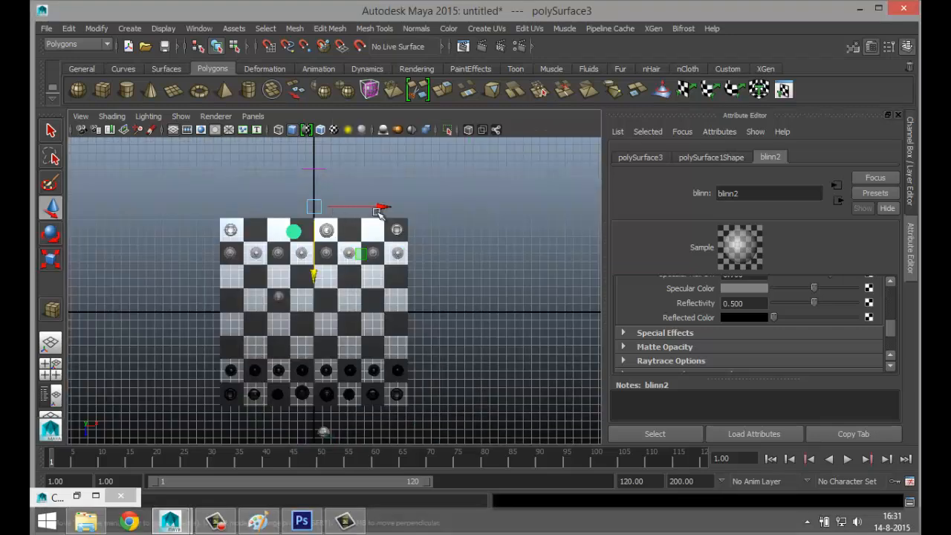
{"action": "left_click", "coordinate": [97, 28]}
{"action": "left_click", "coordinate": [136, 159]}
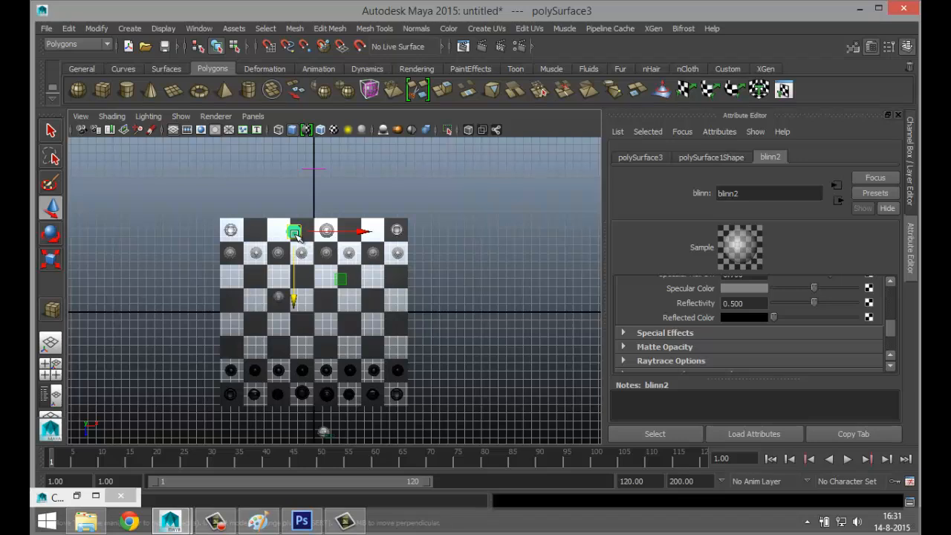
{"action": "left_click_drag", "start_coordinate": [294, 231], "coordinate": [302, 233]}
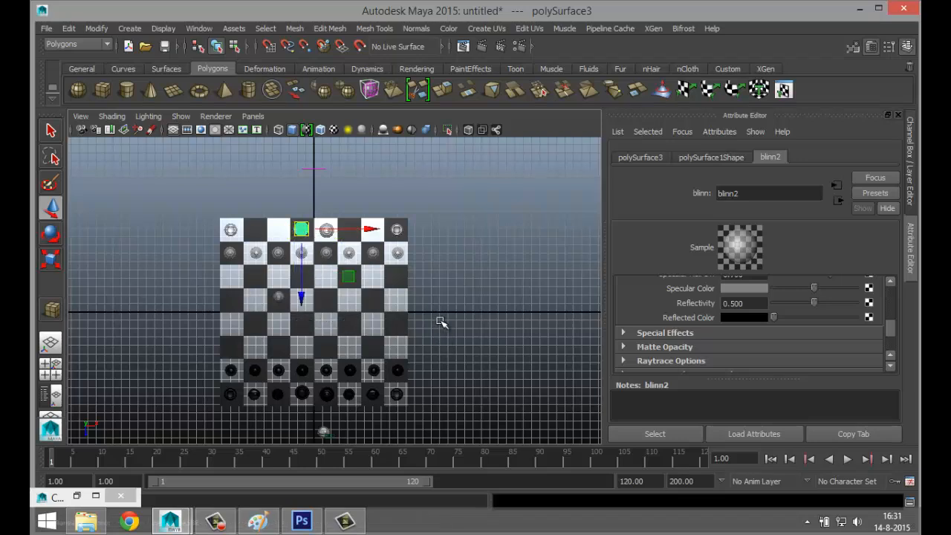
- Centre the spare white knight's pivot, move it to the far back row's second square, and place a duplicate on the seventh square
{"action": "middle_click_drag", "start_coordinate": [443, 258], "coordinate": [450, 138], "text": "alt"}
{"action": "left_click", "coordinate": [332, 315]}
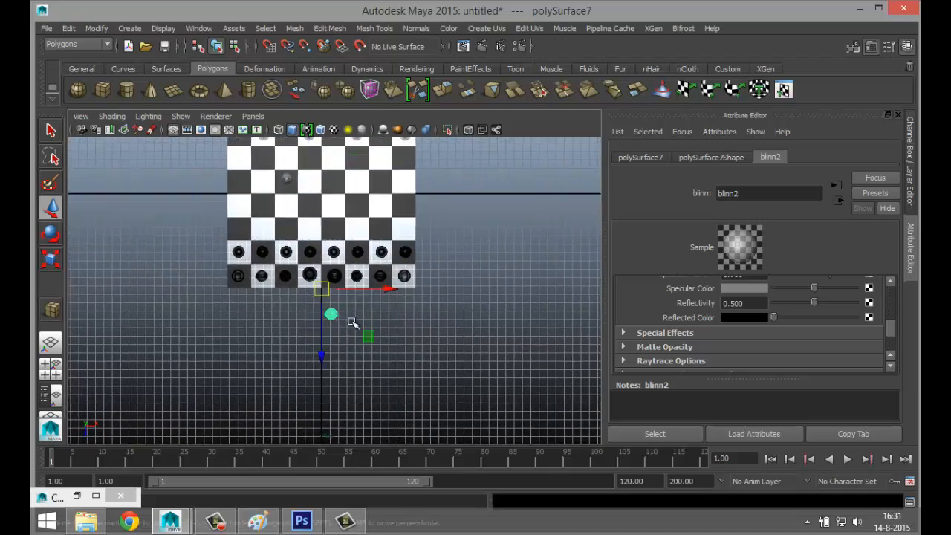
{"action": "middle_click_drag", "start_coordinate": [439, 382], "coordinate": [465, 384], "text": "alt"}
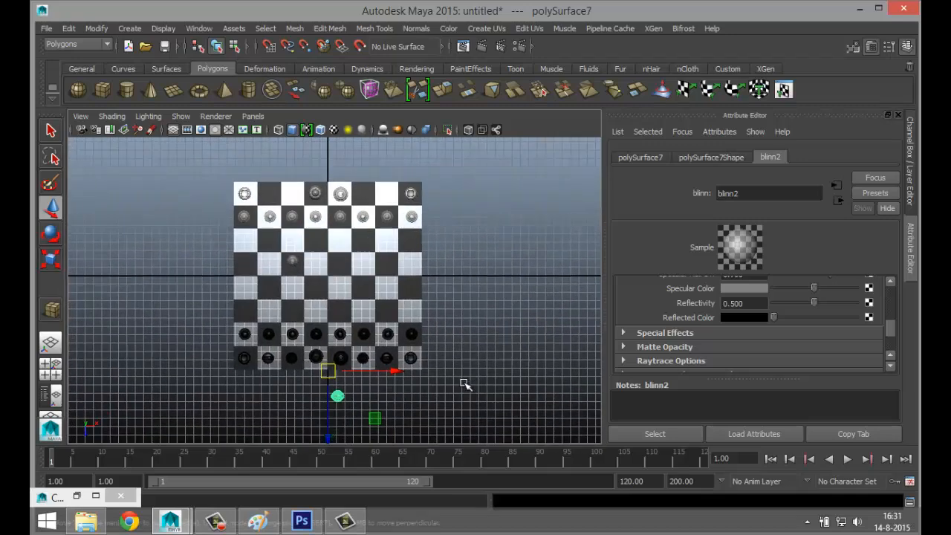
{"action": "left_click", "coordinate": [96, 28]}
{"action": "left_click", "coordinate": [146, 158]}
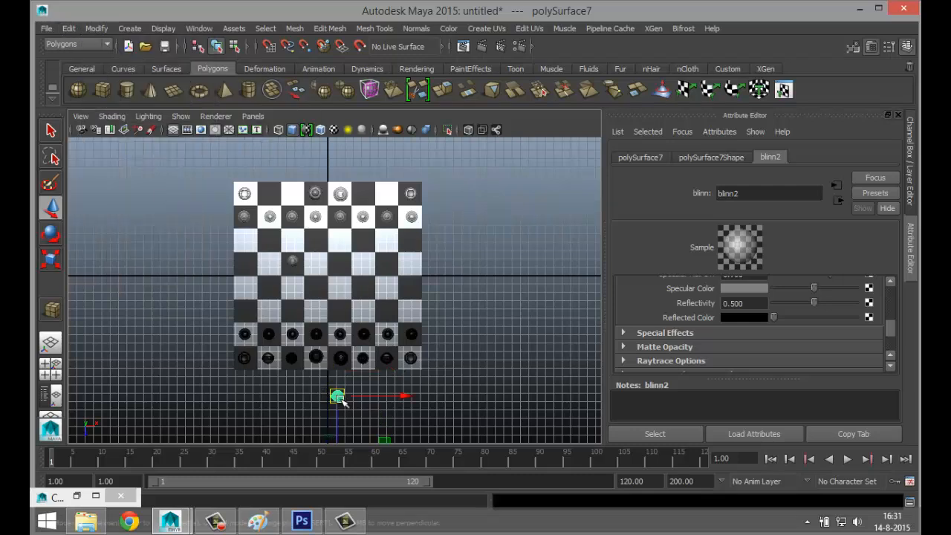
{"action": "left_click_drag", "start_coordinate": [340, 399], "coordinate": [272, 194]}
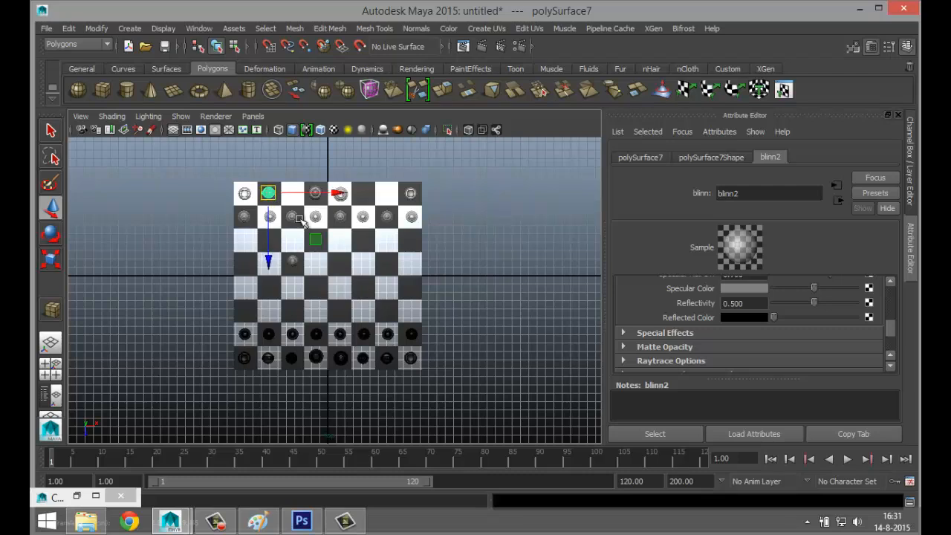
{"action": "key", "text": "ctrl+d"}
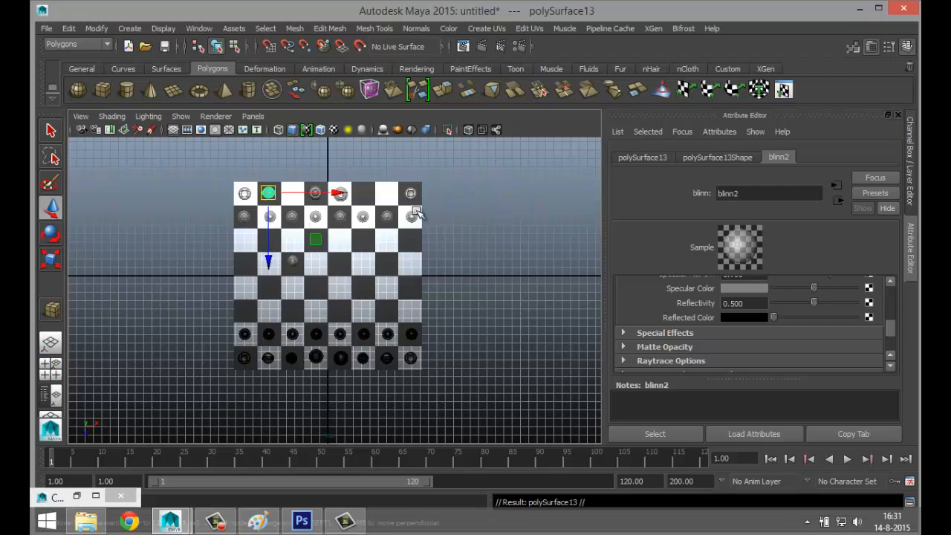
{"action": "left_click_drag", "start_coordinate": [350, 194], "coordinate": [456, 220]}
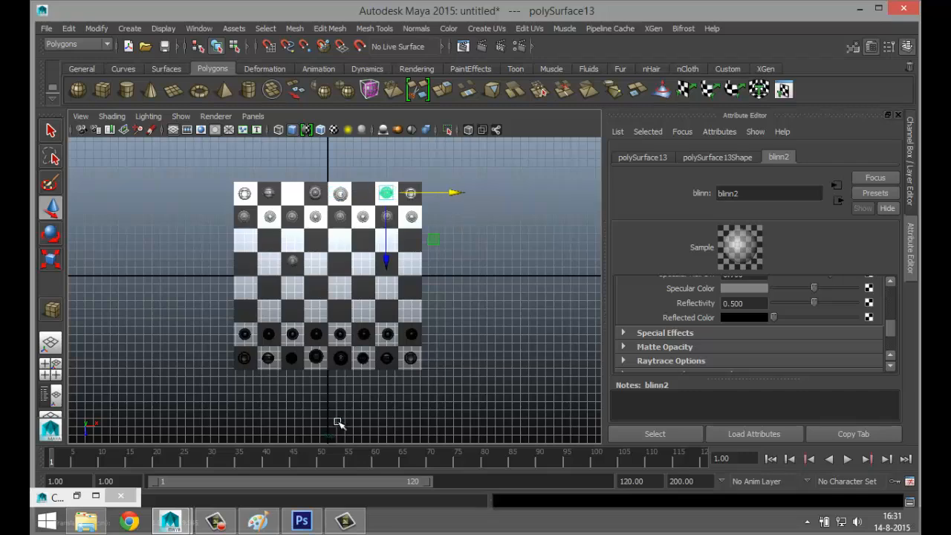
- Move the white bishop from the board's middle to the far back row's third square and place a duplicate on the sixth
{"action": "scroll", "coordinate": [395, 403], "scroll_direction": "down", "scroll_amount": 3}
{"action": "scroll", "coordinate": [391, 399], "scroll_direction": "up", "scroll_amount": 6}
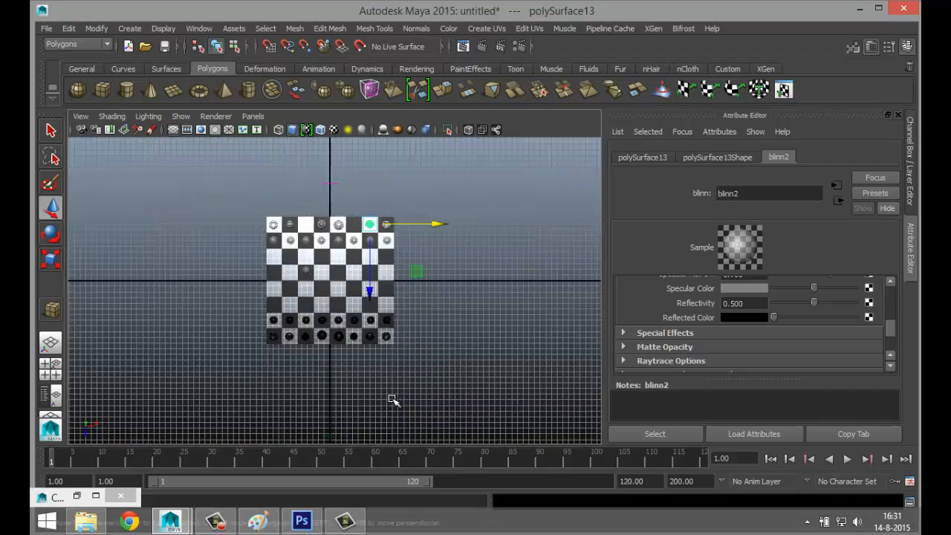
{"action": "left_click", "coordinate": [279, 253]}
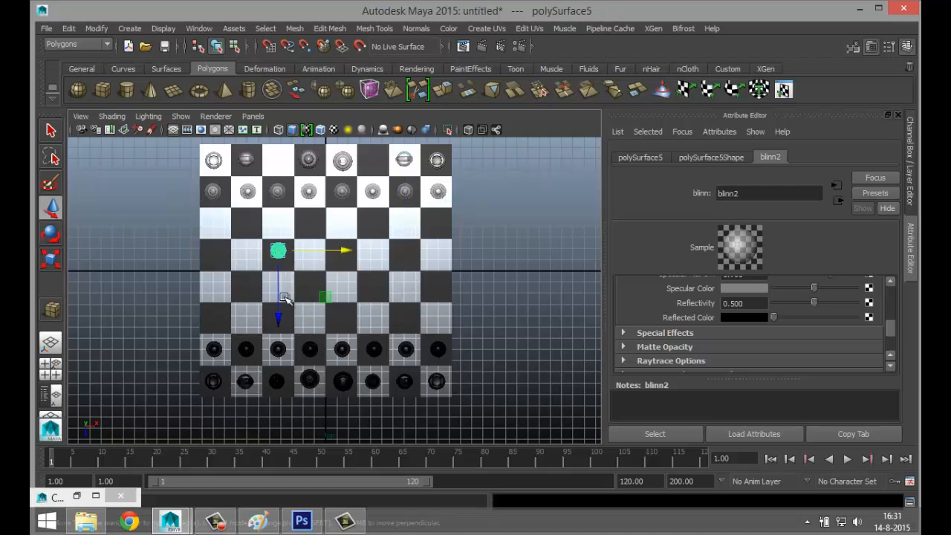
{"action": "left_click", "coordinate": [278, 253]}
{"action": "left_click", "coordinate": [278, 253]}
{"action": "left_click_drag", "start_coordinate": [279, 253], "coordinate": [277, 159]}
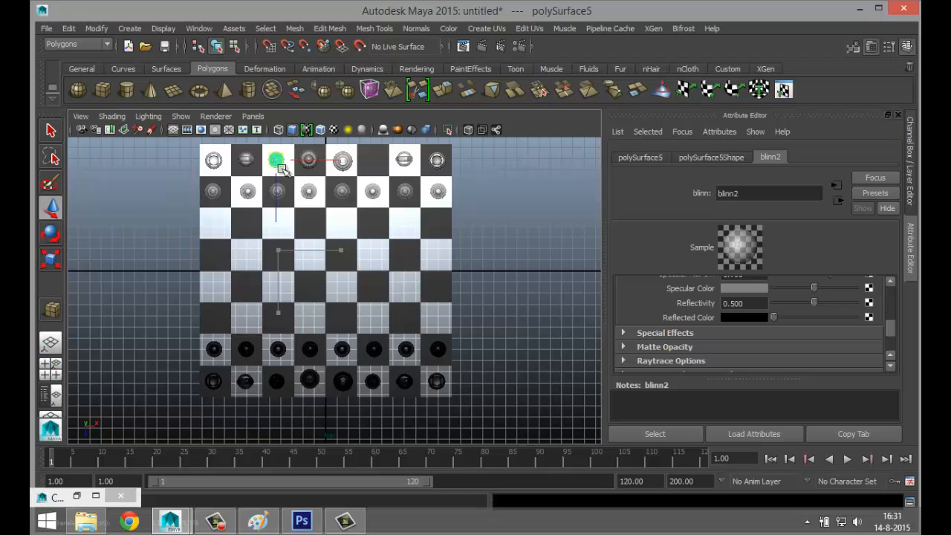
{"action": "key", "text": "ctrl+d"}
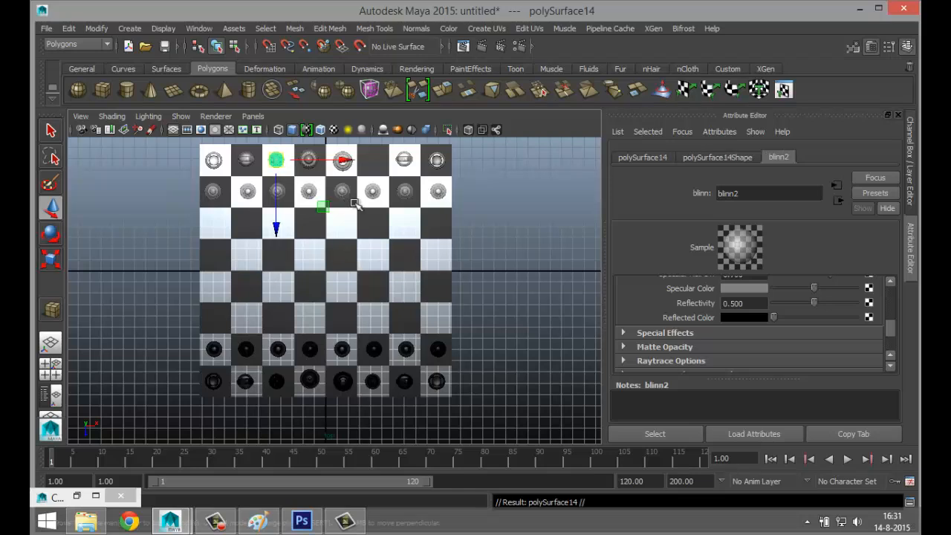
{"action": "left_click_drag", "start_coordinate": [357, 162], "coordinate": [440, 171]}
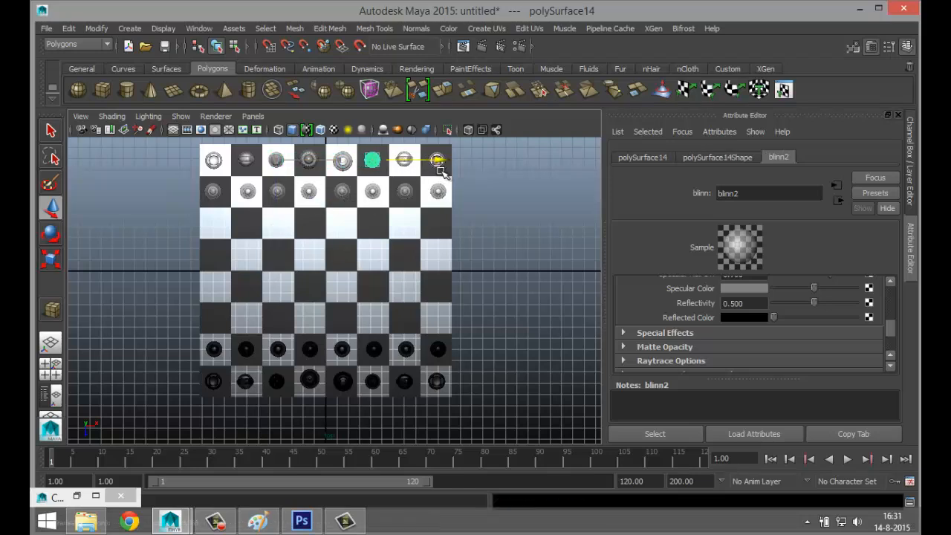
- In the perspective view, select the whole chess set, board and pieces included, and group it
{"action": "left_click", "coordinate": [50, 364]}
{"action": "key", "text": "space"}
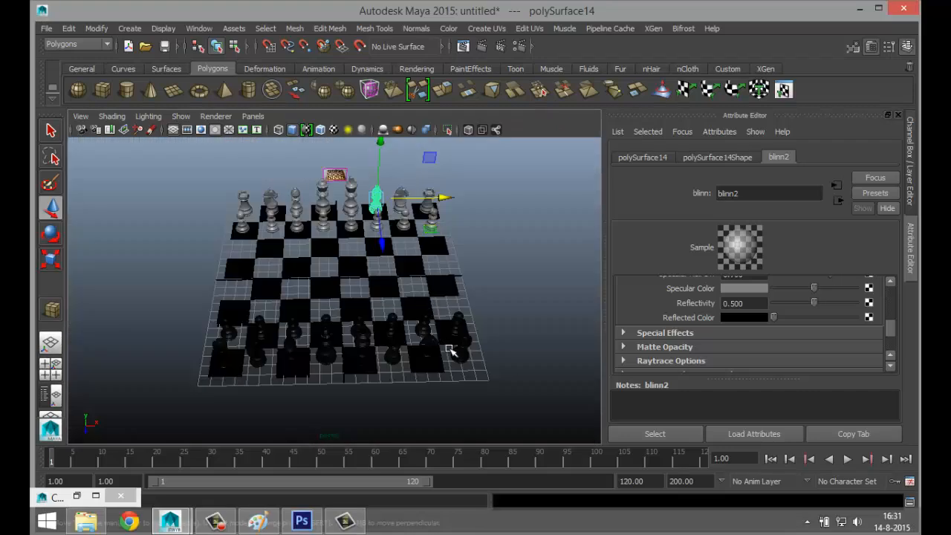
{"action": "left_click_drag", "start_coordinate": [449, 349], "coordinate": [349, 251], "text": "alt"}
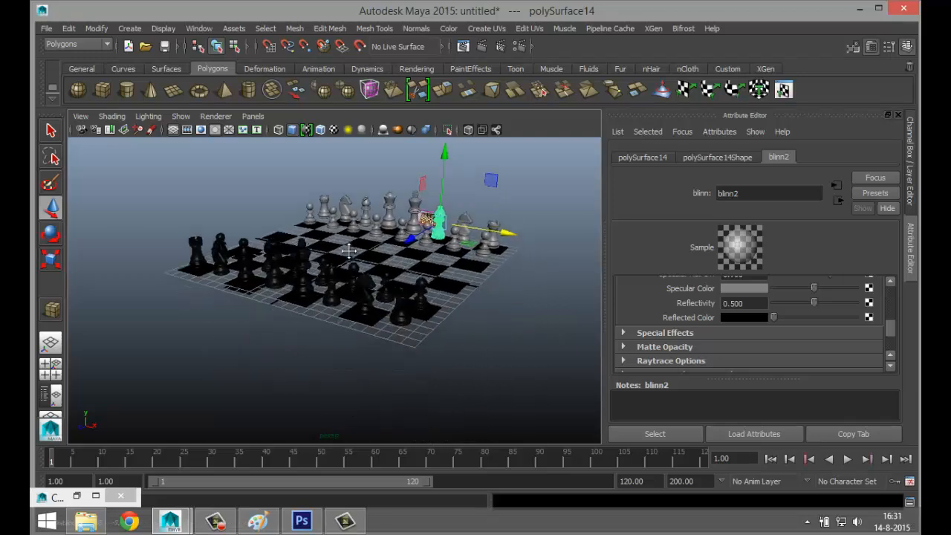
{"action": "middle_click_drag", "start_coordinate": [348, 251], "coordinate": [350, 280], "text": "alt"}
{"action": "scroll", "coordinate": [385, 295], "scroll_direction": "down", "scroll_amount": 4}
{"action": "left_click_drag", "start_coordinate": [157, 191], "coordinate": [584, 456]}
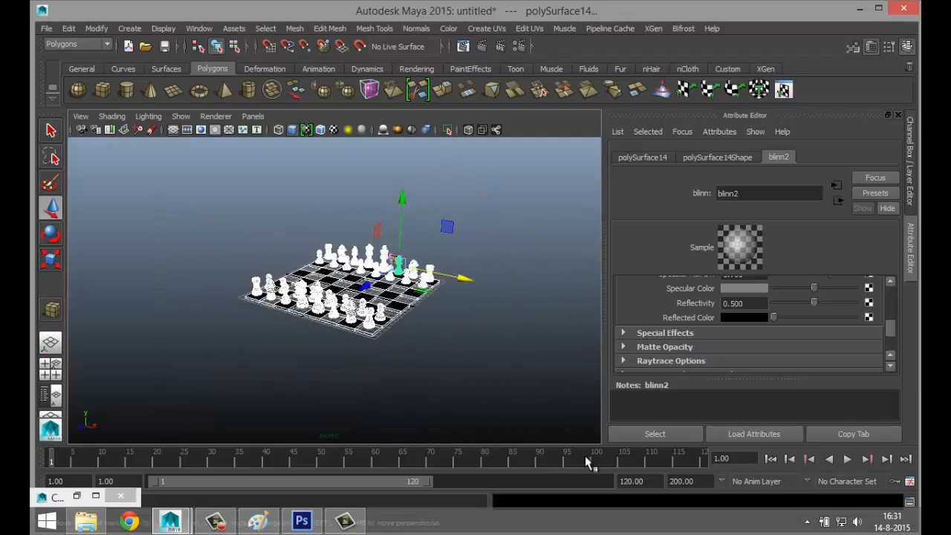
{"action": "key", "text": "ctrl+g"}
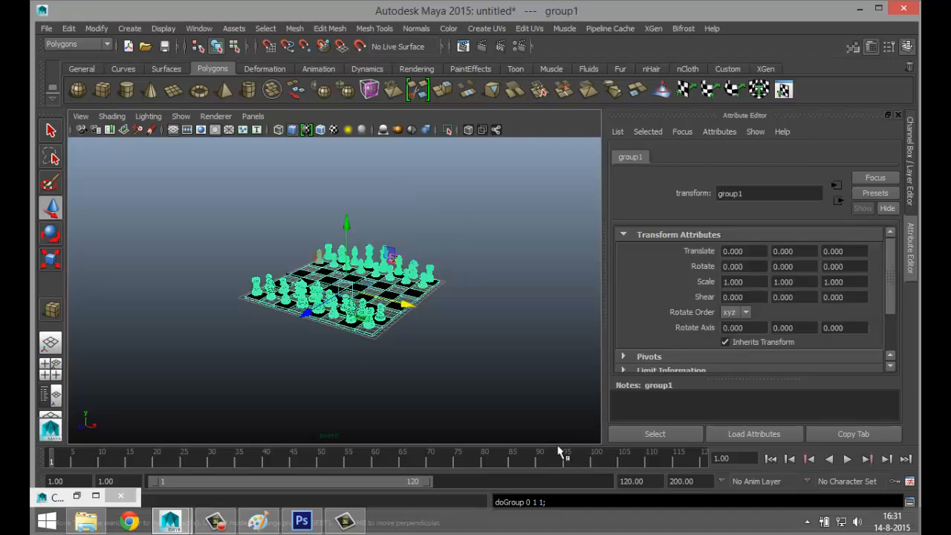
- Create a polygon ground plane beneath the chess set and scale it to about 30.487 in X and 23.653 in Z
{"action": "left_click", "coordinate": [172, 92]}
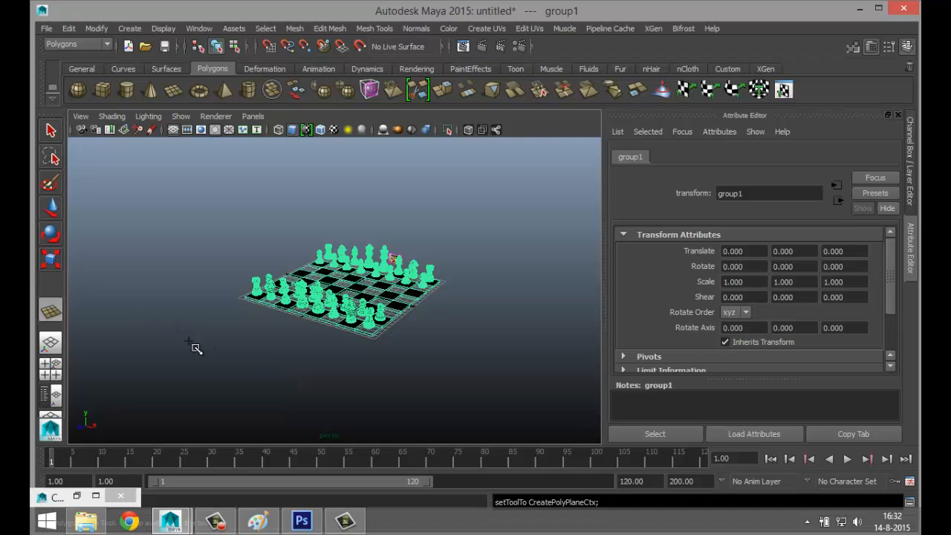
{"action": "left_click_drag", "start_coordinate": [138, 313], "coordinate": [543, 285]}
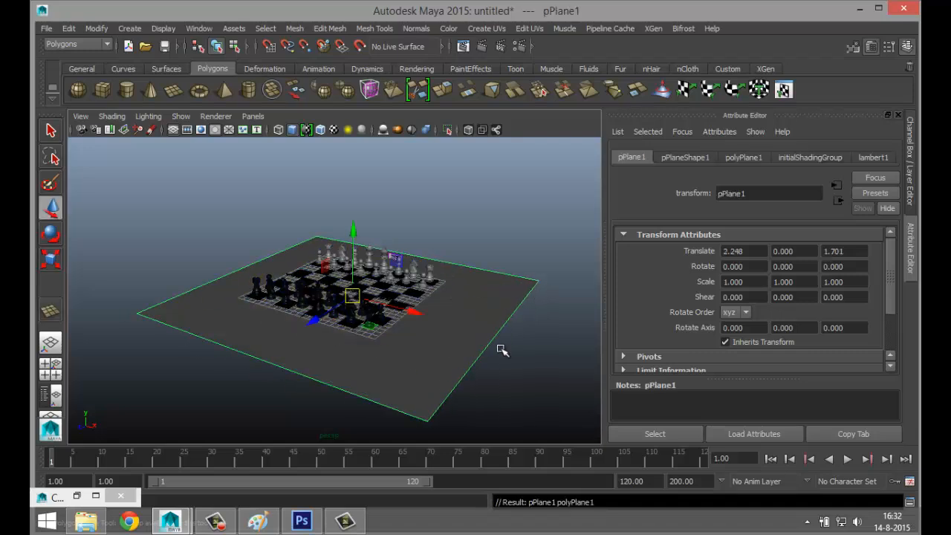
{"action": "key", "text": "r"}
{"action": "left_click_drag", "start_coordinate": [318, 328], "coordinate": [132, 437]}
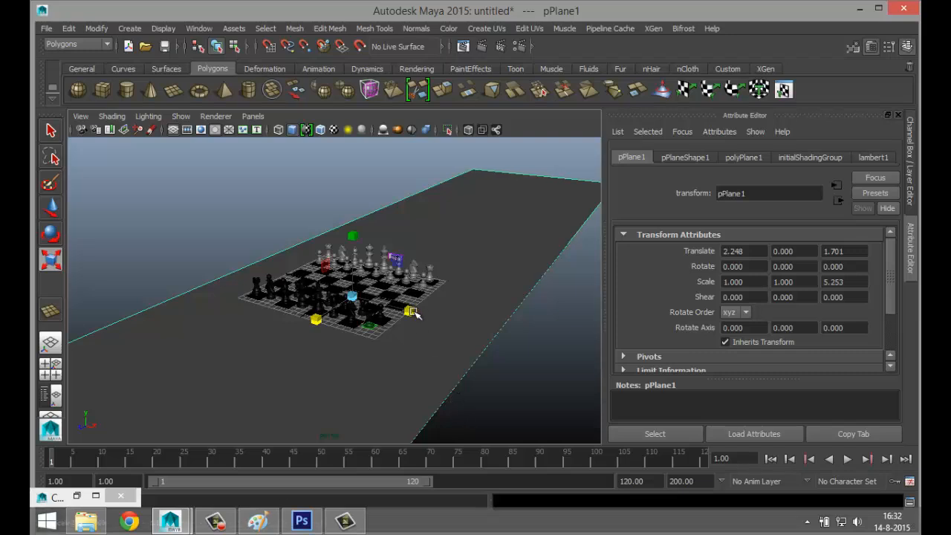
{"action": "left_click_drag", "start_coordinate": [407, 311], "coordinate": [853, 429]}
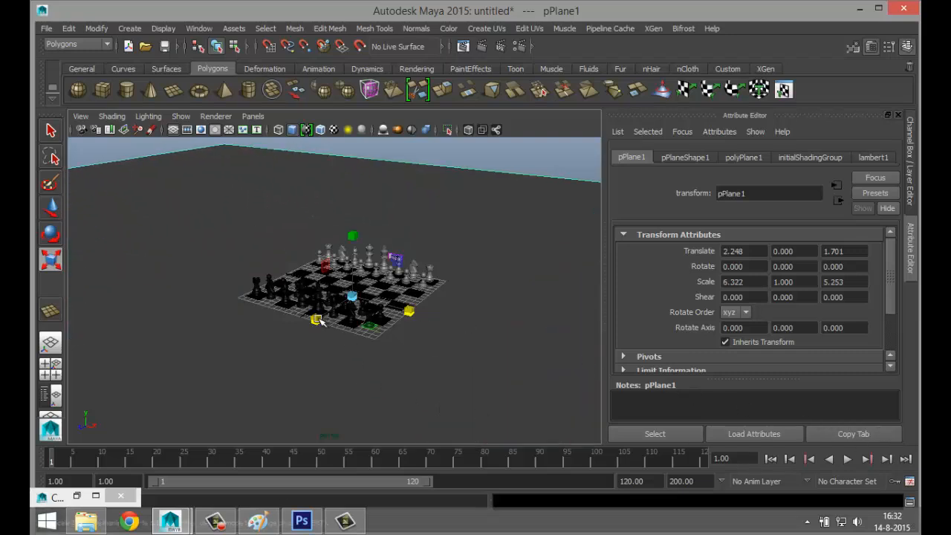
{"action": "left_click_drag", "start_coordinate": [317, 321], "coordinate": [126, 438]}
{"action": "left_click_drag", "start_coordinate": [411, 315], "coordinate": [711, 431]}
- Assign a new Phong E material to the ground plane and set its colour to white
{"action": "right_click_drag", "start_coordinate": [511, 205], "coordinate": [553, 192]}
{"action": "right_click_drag", "start_coordinate": [476, 204], "coordinate": [502, 474]}
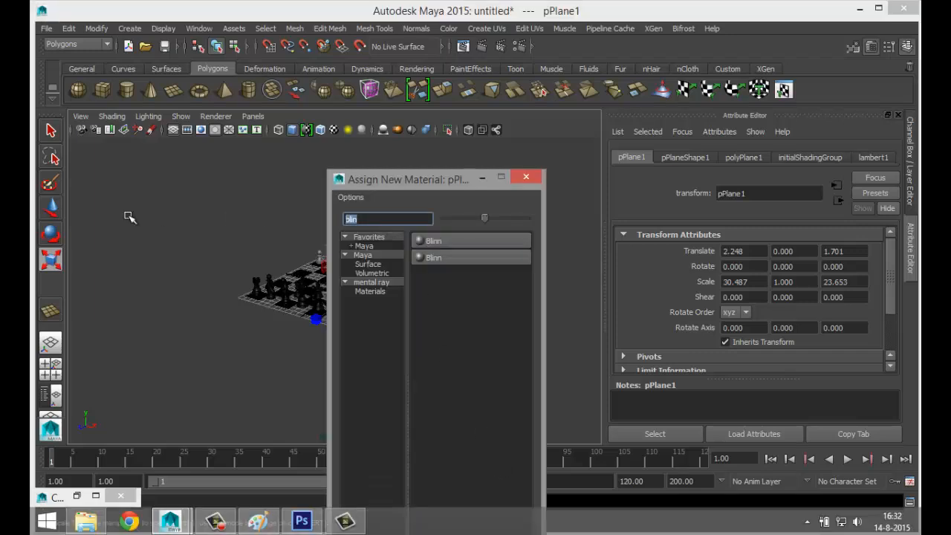
{"action": "type", "text": "ph"}
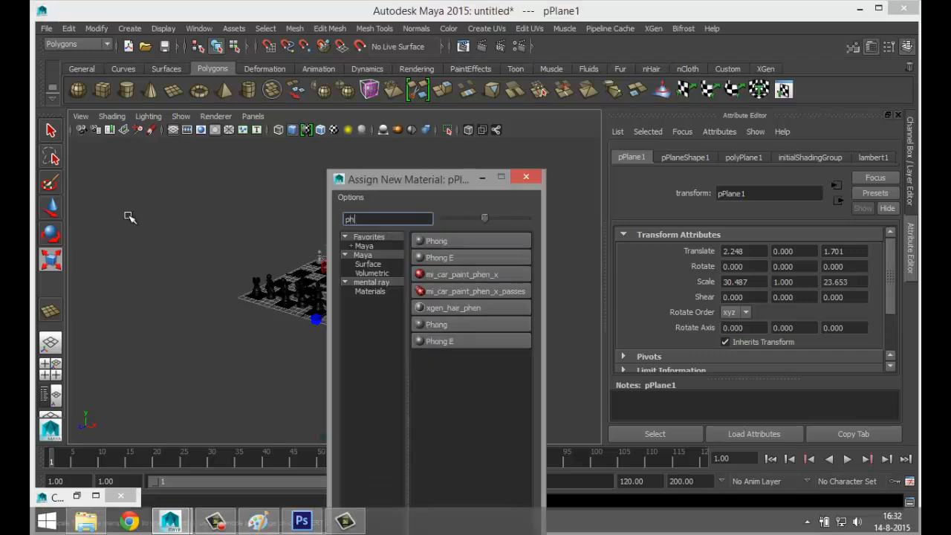
{"action": "left_click", "coordinate": [471, 257]}
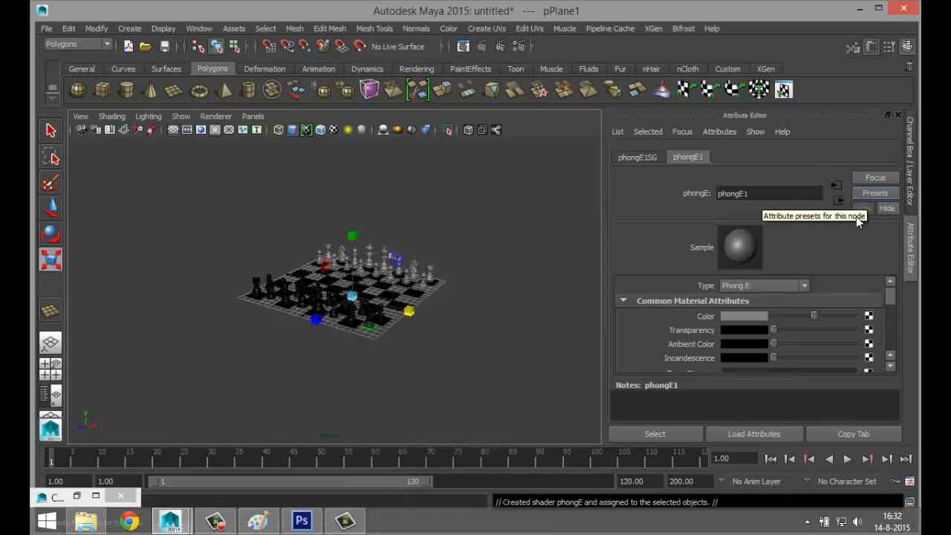
{"action": "left_click", "coordinate": [752, 316]}
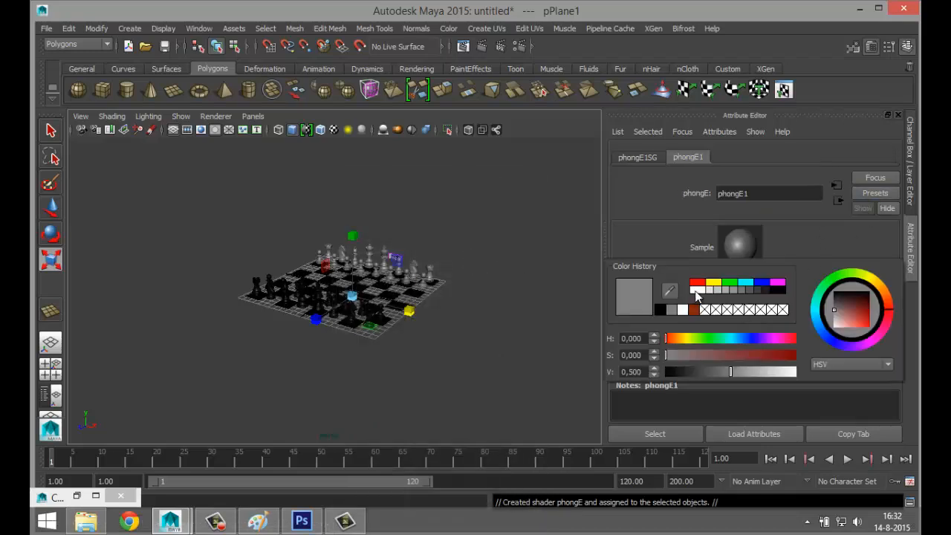
{"action": "left_click", "coordinate": [696, 290]}
- Show the 960 × 540 resolution gate and frame the chessboard closely in the perspective camera
{"action": "scroll", "coordinate": [515, 312], "scroll_direction": "up", "scroll_amount": 2}
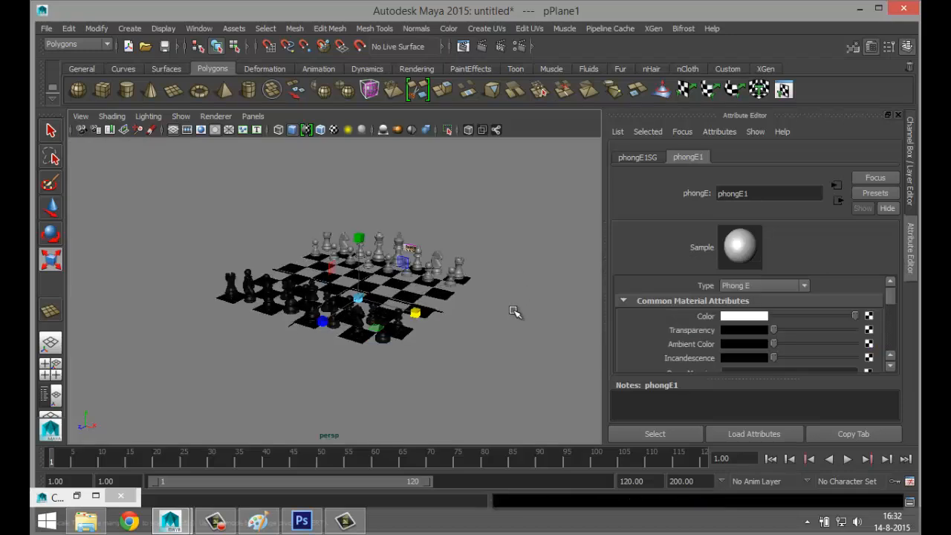
{"action": "scroll", "coordinate": [514, 312], "scroll_direction": "up", "scroll_amount": 3}
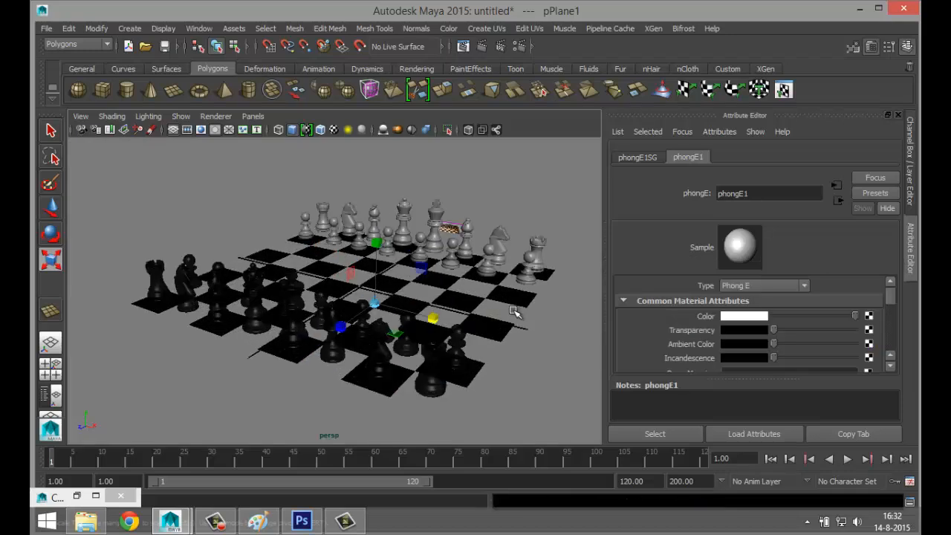
{"action": "left_click", "coordinate": [202, 131]}
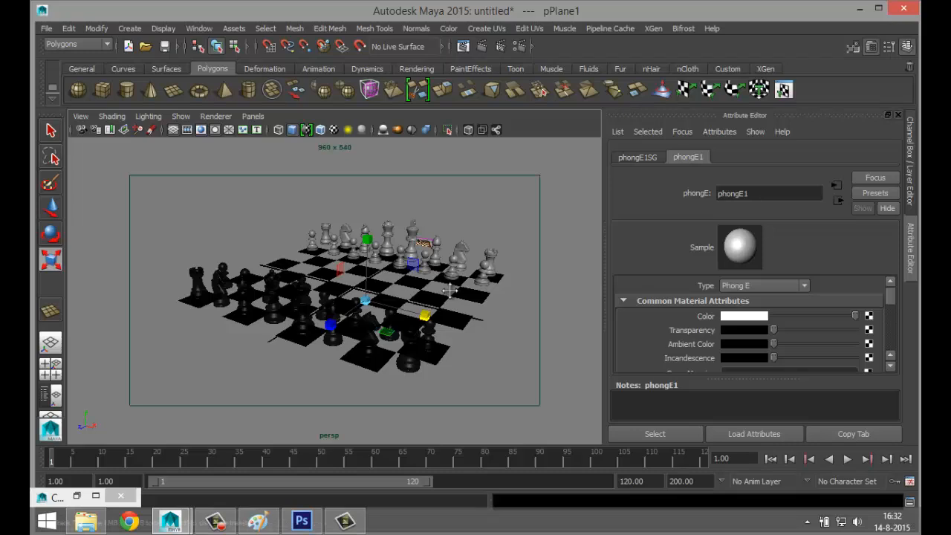
{"action": "middle_click_drag", "start_coordinate": [451, 292], "coordinate": [442, 285], "text": "alt"}
{"action": "scroll", "coordinate": [442, 287], "scroll_direction": "up", "scroll_amount": 2}
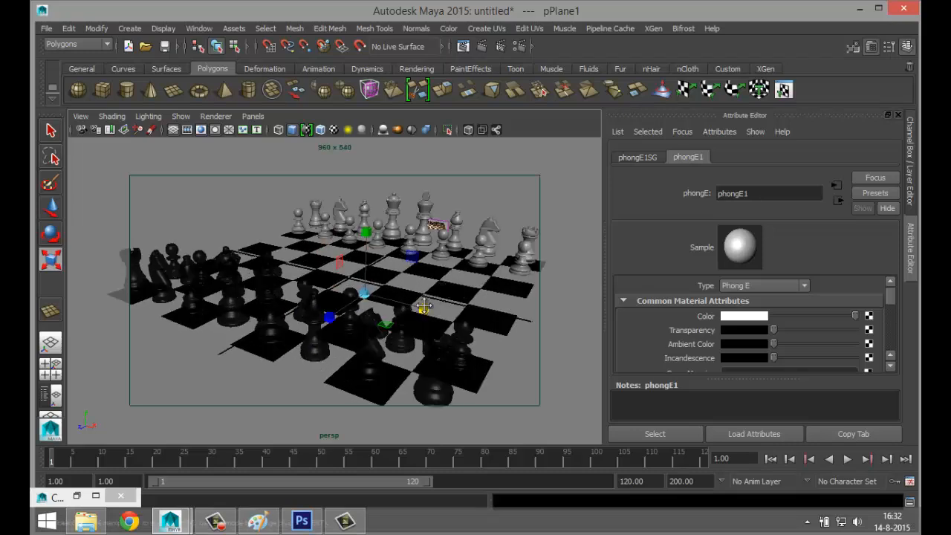
{"action": "middle_click_drag", "start_coordinate": [430, 305], "coordinate": [432, 301], "text": "alt"}
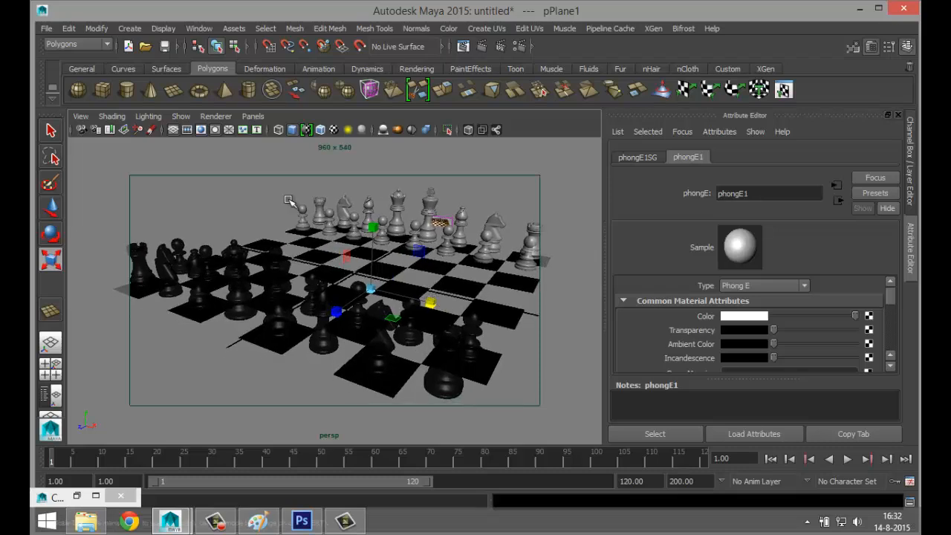
- Bookmark the current perspective camera view under the name "new"
{"action": "left_click", "coordinate": [80, 116]}
{"action": "mouse_move", "coordinate": [184, 289]}
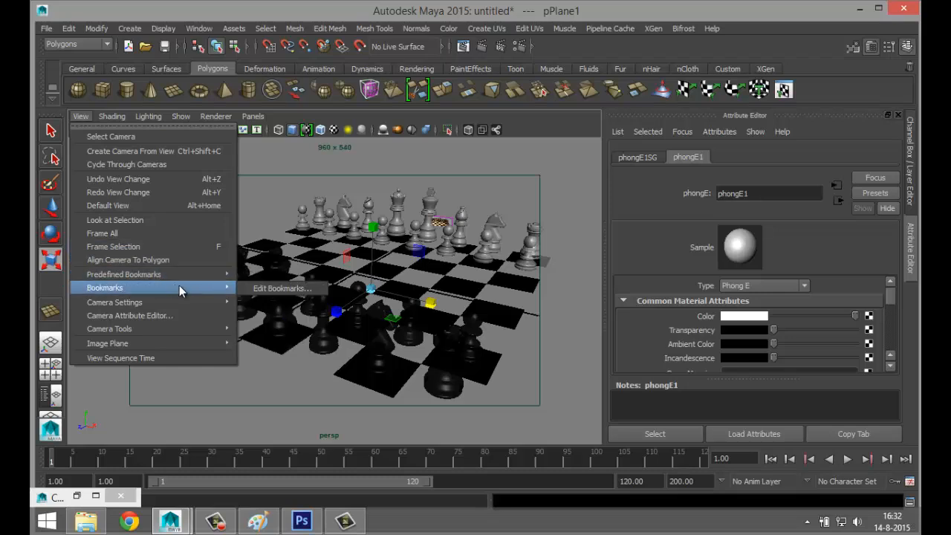
{"action": "left_click", "coordinate": [275, 290]}
{"action": "left_click", "coordinate": [474, 346]}
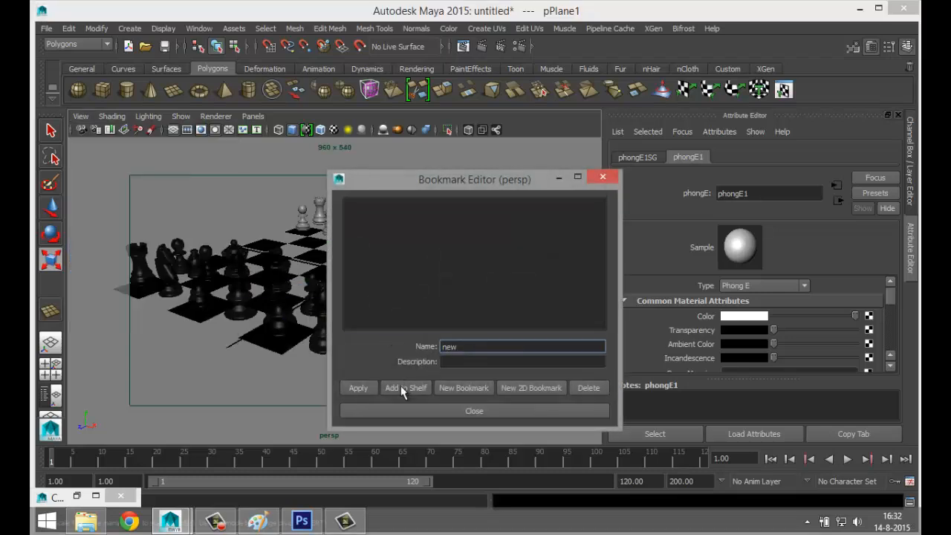
{"action": "left_click", "coordinate": [454, 411]}
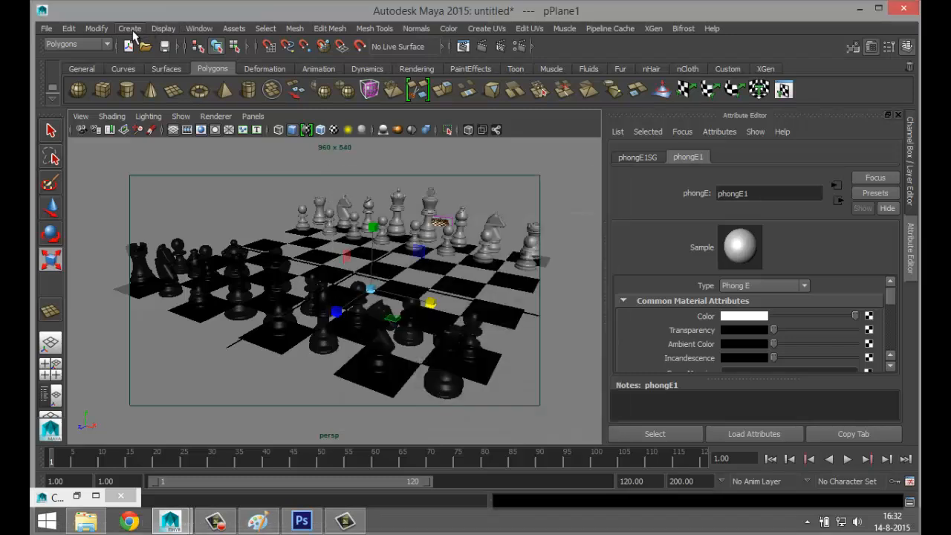
- Create an area light, raise it above the chessboard to about 12.433 in Y, and display the scene using all lights
{"action": "left_click", "coordinate": [130, 30]}
{"action": "mouse_move", "coordinate": [190, 89]}
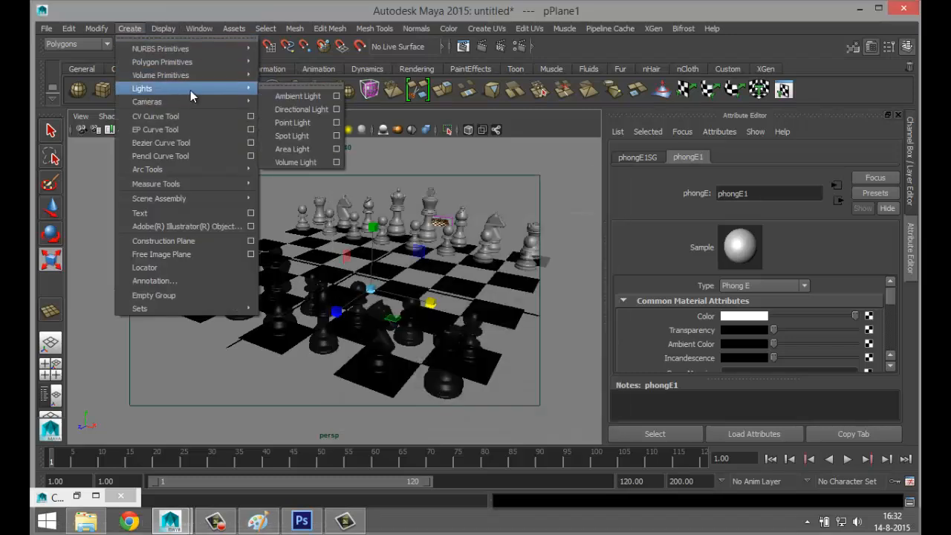
{"action": "left_click", "coordinate": [318, 151]}
{"action": "scroll", "coordinate": [379, 239], "scroll_direction": "down", "scroll_amount": 5}
{"action": "key", "text": "w"}
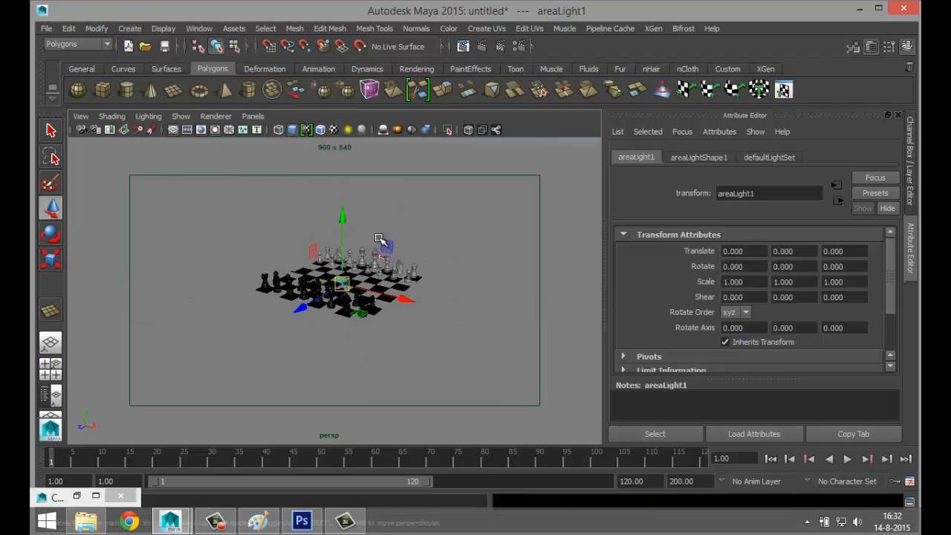
{"action": "left_click_drag", "start_coordinate": [343, 222], "coordinate": [346, 144]}
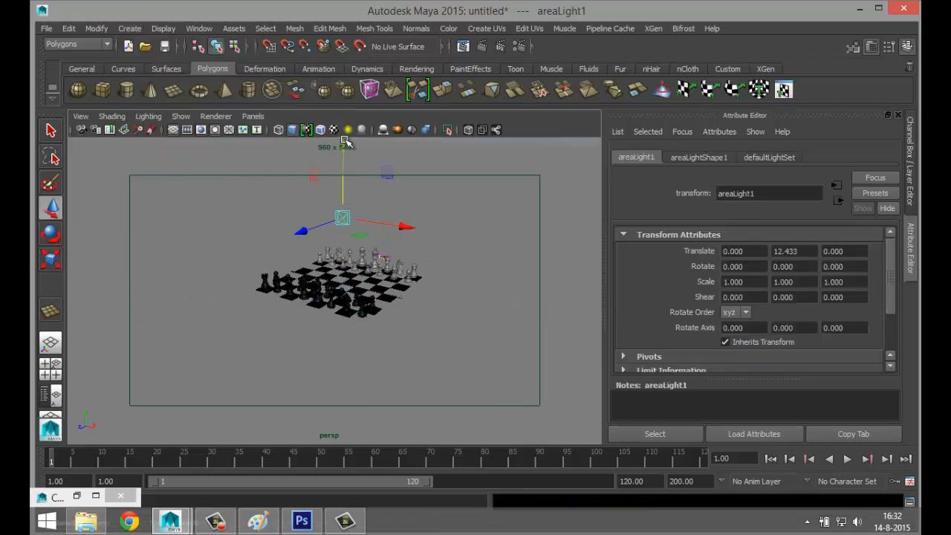
{"action": "left_click", "coordinate": [348, 130]}
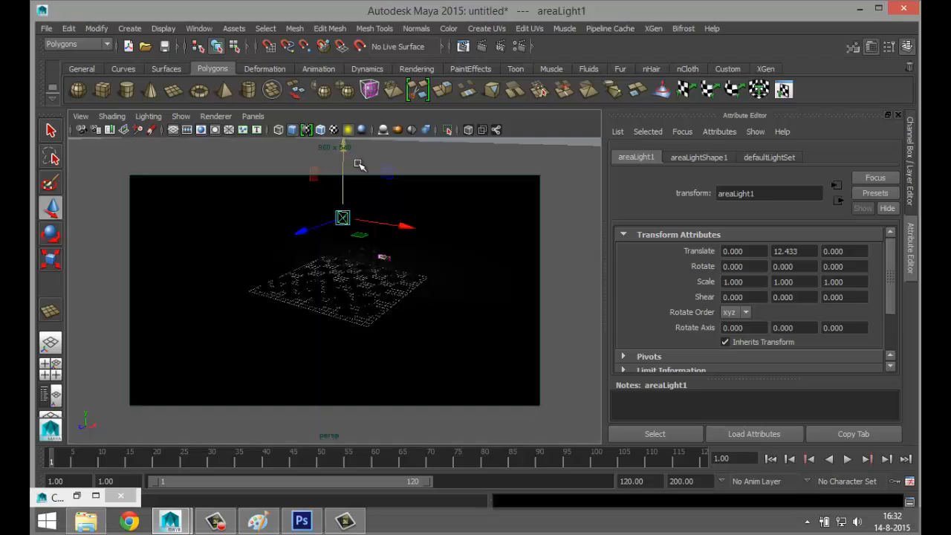
- Rotate the area light to about -86.332 in X so it faces the chessboard, and scale it uniformly to about 3.474
{"action": "key", "text": "e"}
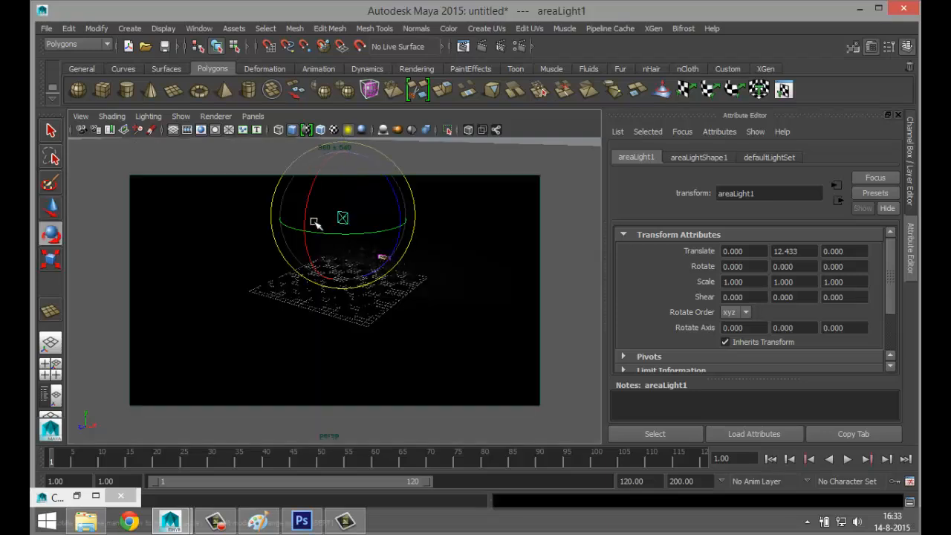
{"action": "left_click_drag", "start_coordinate": [313, 222], "coordinate": [349, 146]}
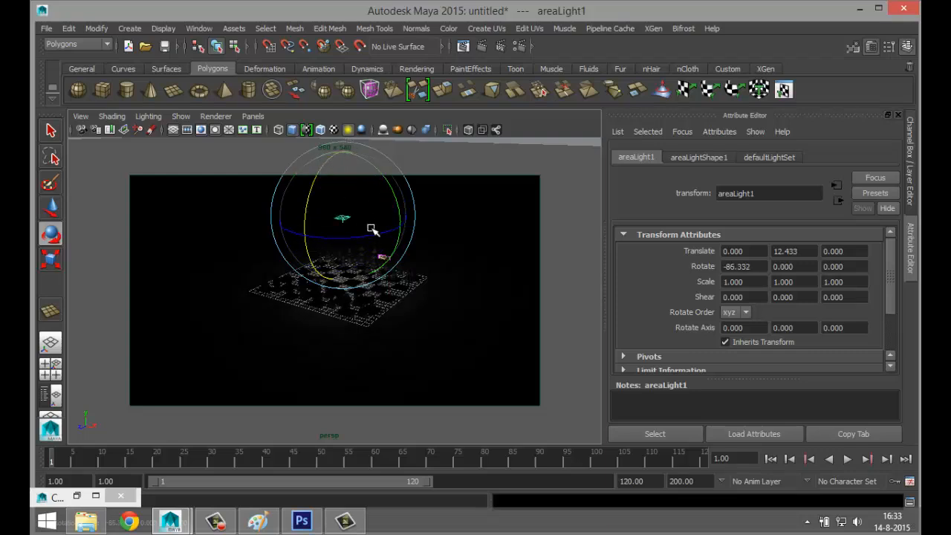
{"action": "key", "text": "r"}
{"action": "left_click_drag", "start_coordinate": [343, 218], "coordinate": [369, 222]}
{"action": "scroll", "coordinate": [371, 239], "scroll_direction": "down", "scroll_amount": 5}
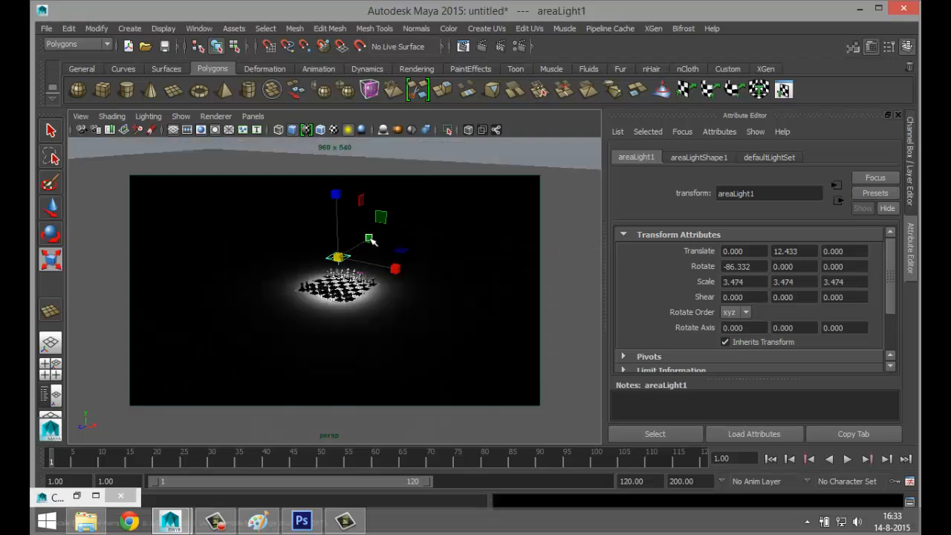
- Raise the area light to about 48.114 in Y and aim its target at the chessboard
{"action": "middle_click_drag", "start_coordinate": [371, 240], "coordinate": [380, 296], "text": "alt"}
{"action": "key", "text": "w"}
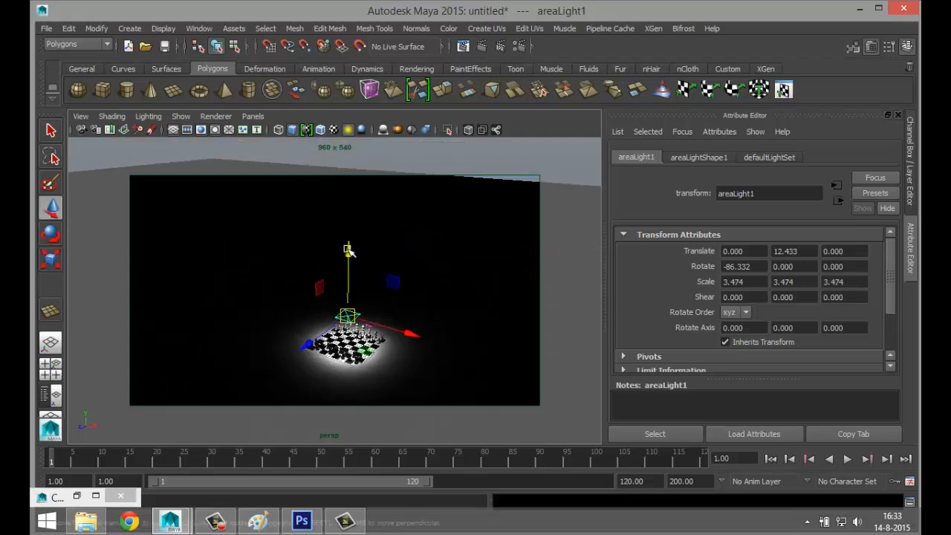
{"action": "left_click_drag", "start_coordinate": [350, 249], "coordinate": [339, 149]}
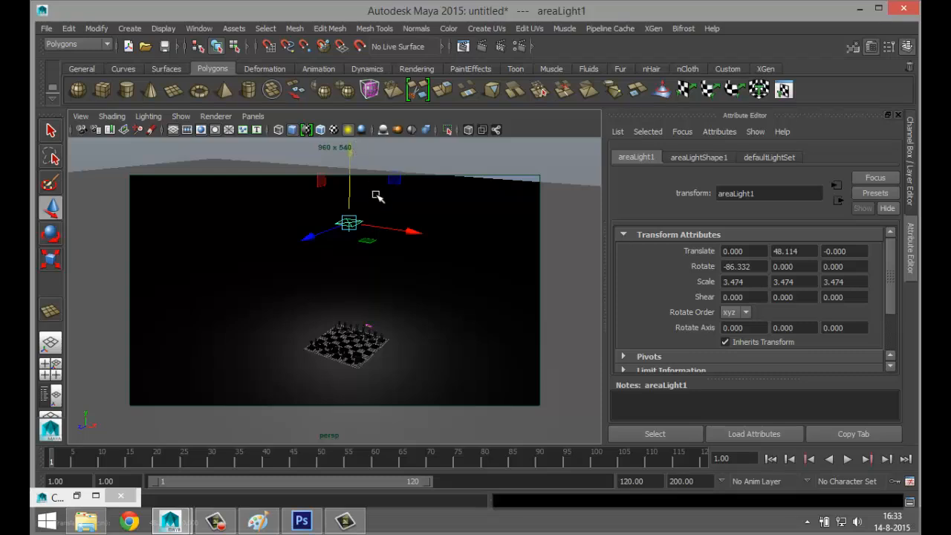
{"action": "left_click_drag", "start_coordinate": [350, 193], "coordinate": [363, 303]}
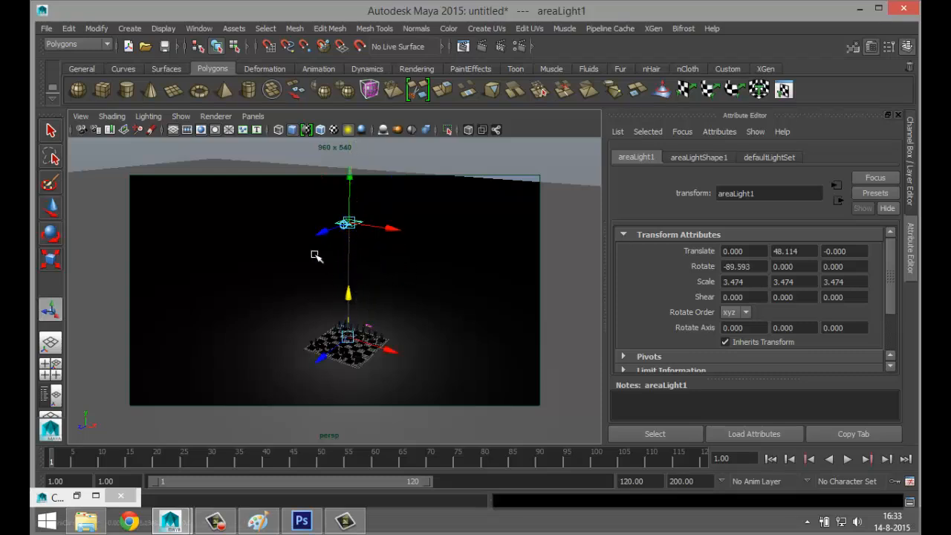
- Move the area light to about 40.646 in Z and place three duplicates around the chessboard, all aimed at it
{"action": "left_click_drag", "start_coordinate": [319, 234], "coordinate": [236, 315]}
{"action": "key", "text": "ctrl+d"}
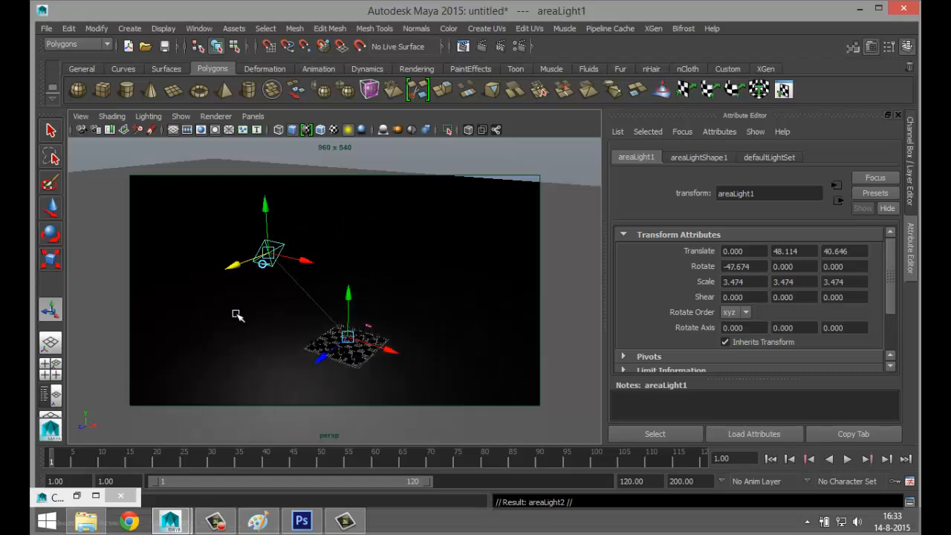
{"action": "left_click_drag", "start_coordinate": [230, 271], "coordinate": [426, 290]}
{"action": "key", "text": "ctrl+d"}
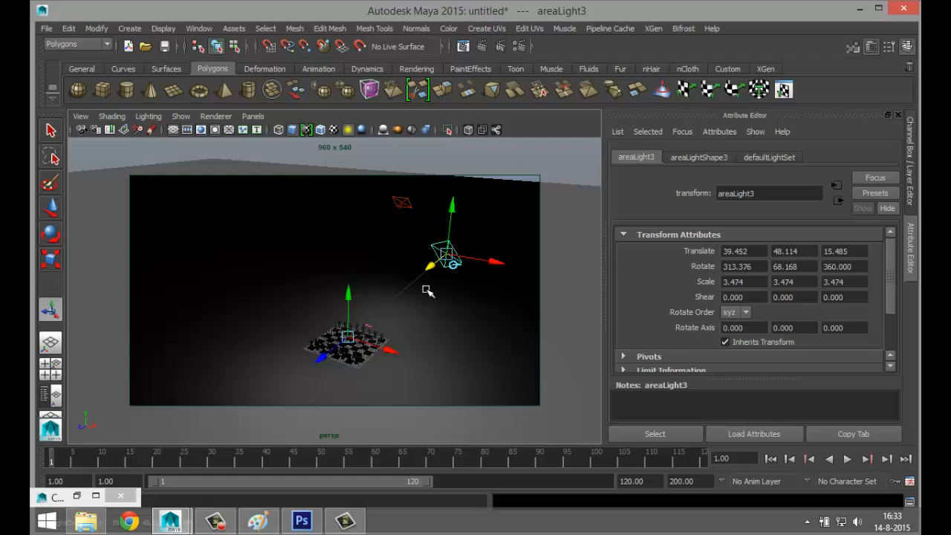
{"action": "key", "text": "ctrl+d"}
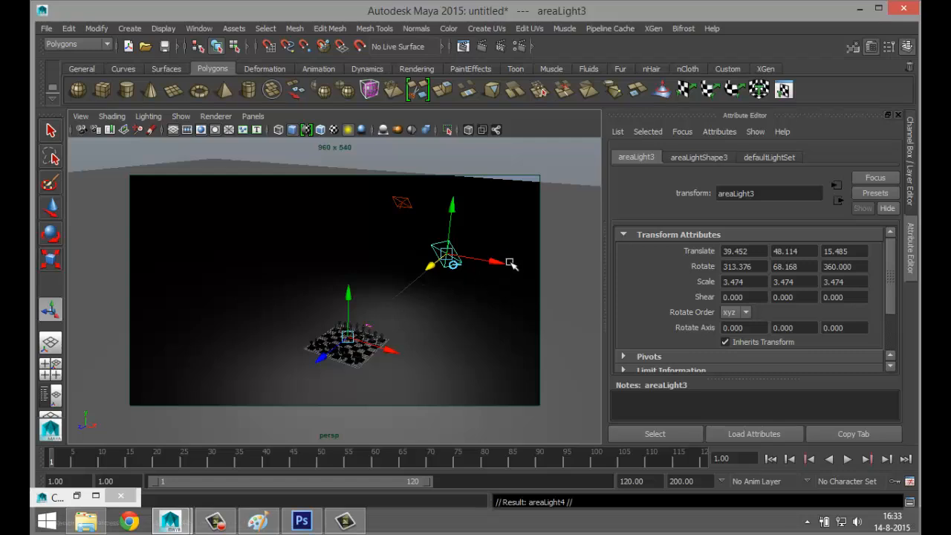
{"action": "left_click_drag", "start_coordinate": [450, 249], "coordinate": [292, 211]}
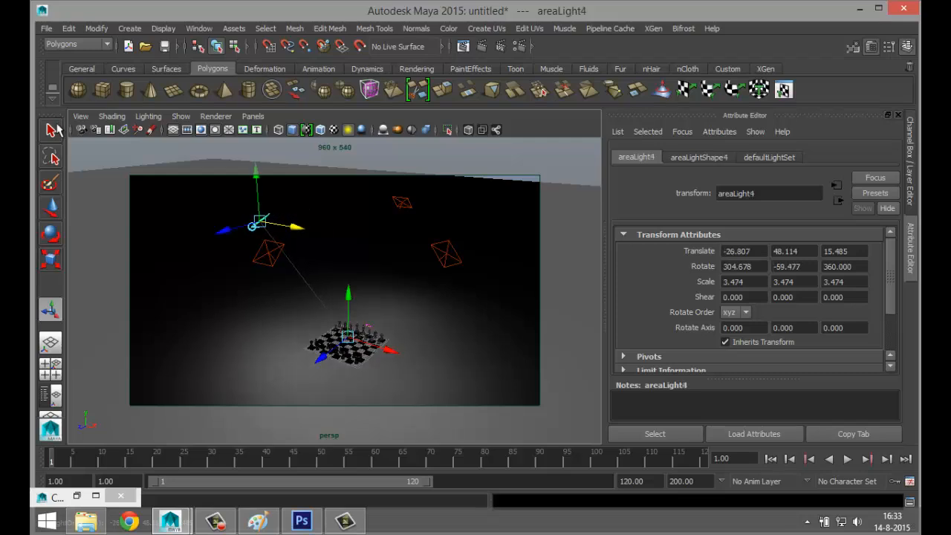
- Return the perspective camera to the bookmarked view "new"
{"action": "left_click", "coordinate": [81, 116]}
{"action": "mouse_move", "coordinate": [191, 289]}
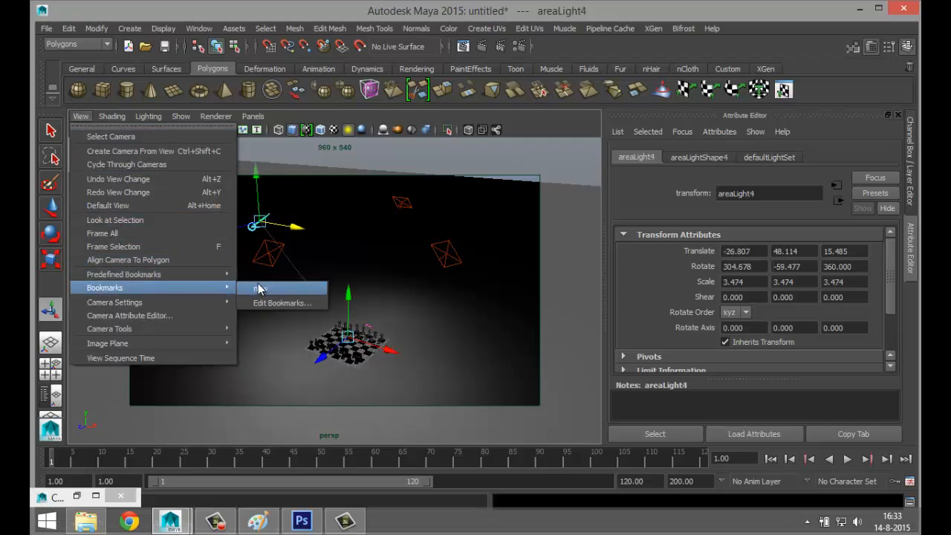
{"action": "left_click", "coordinate": [260, 284]}
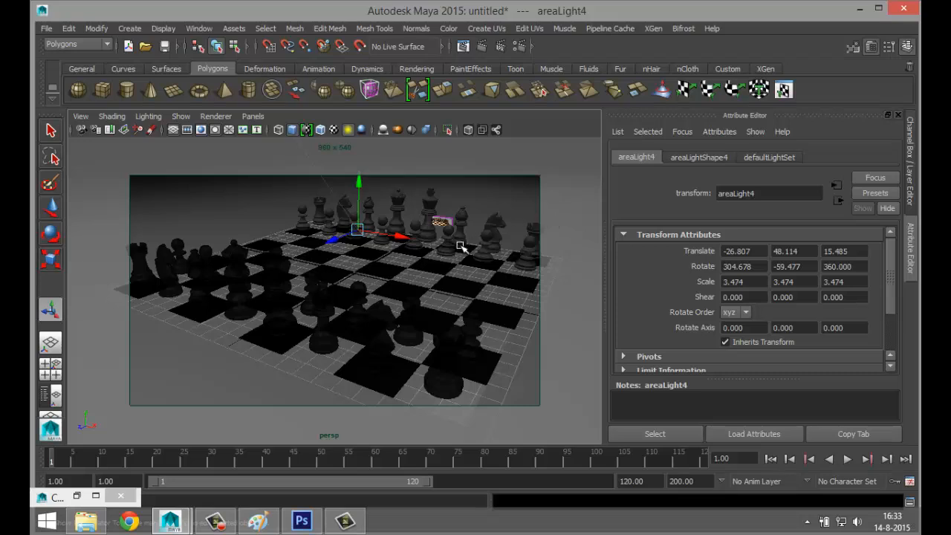
- Delete the small reference image plane among the far chess pieces and restore the "new" camera bookmark
{"action": "left_click", "coordinate": [448, 222]}
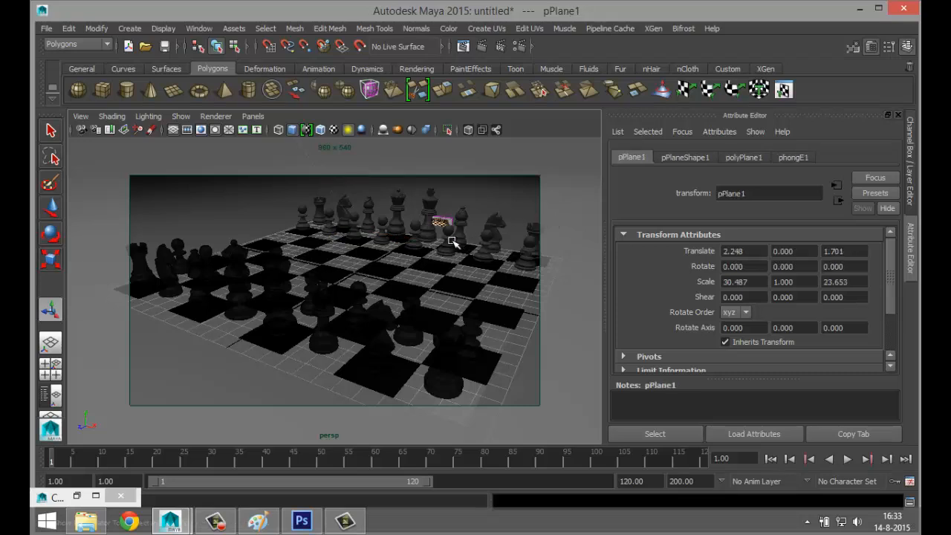
{"action": "middle_click_drag", "start_coordinate": [451, 232], "coordinate": [398, 276], "text": "alt"}
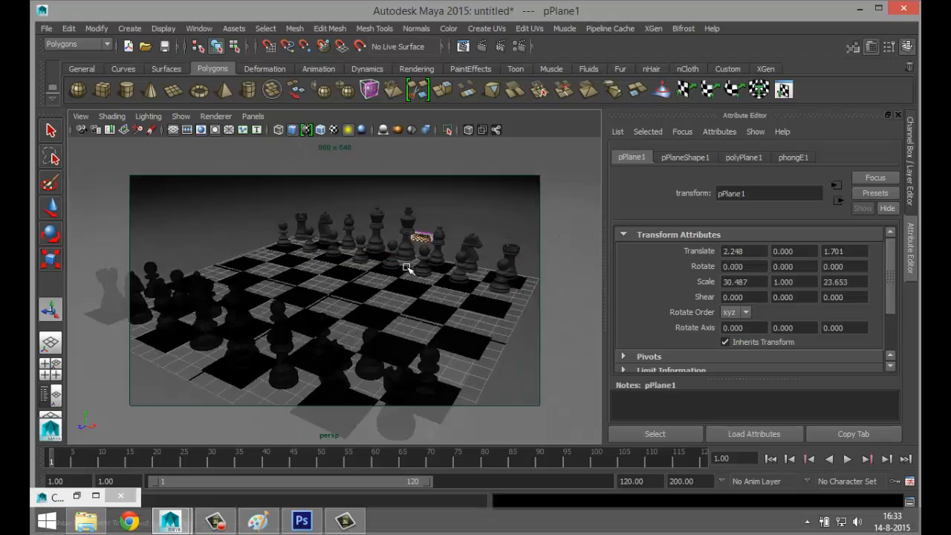
{"action": "scroll", "coordinate": [421, 234], "scroll_direction": "up", "scroll_amount": 3}
{"action": "left_click", "coordinate": [453, 234]}
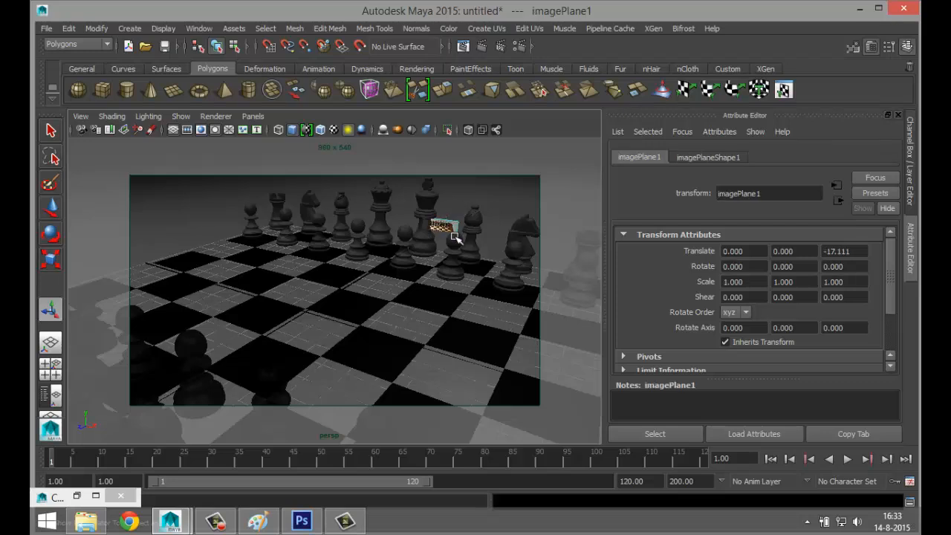
{"action": "left_click", "coordinate": [455, 238]}
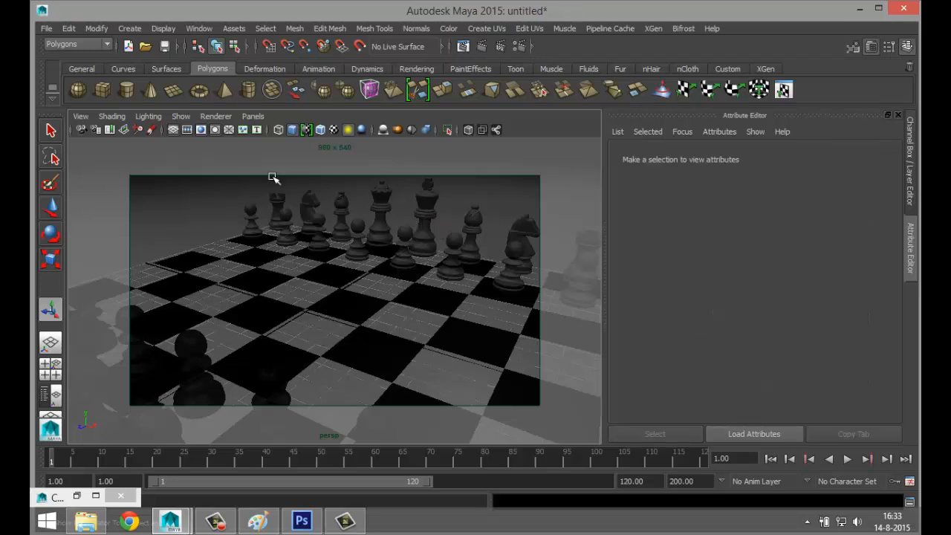
{"action": "left_click", "coordinate": [80, 117]}
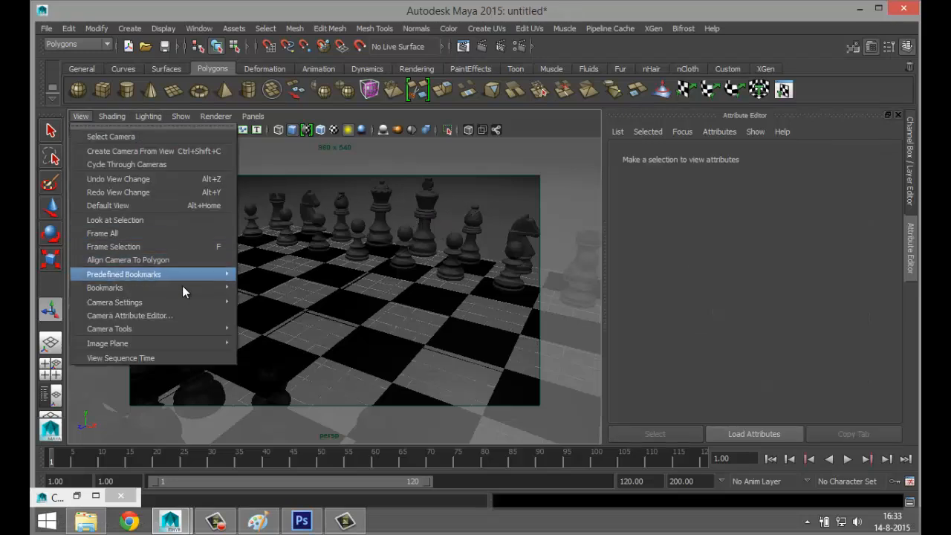
{"action": "mouse_move", "coordinate": [223, 288]}
{"action": "left_click", "coordinate": [270, 292]}
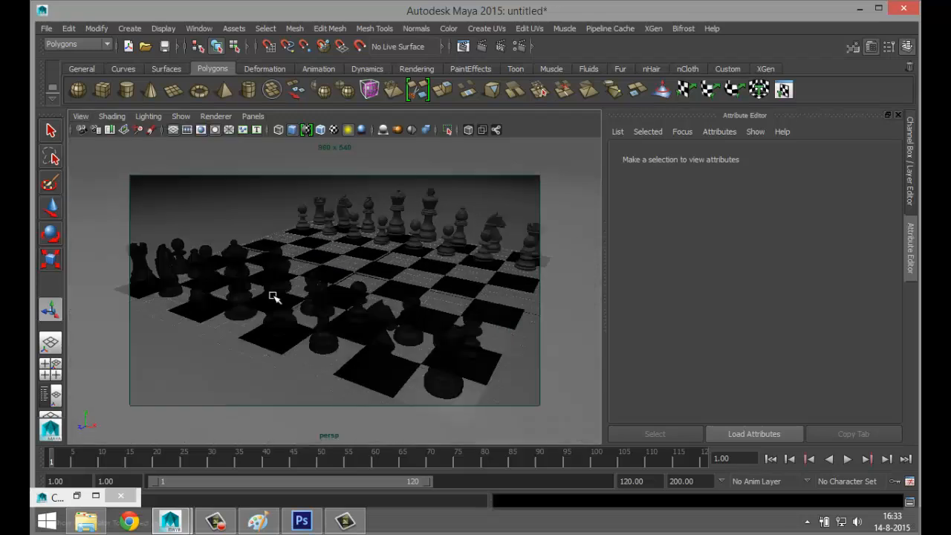
- Open the render settings at full size and set the renderer to mental ray
{"action": "left_click", "coordinate": [520, 47]}
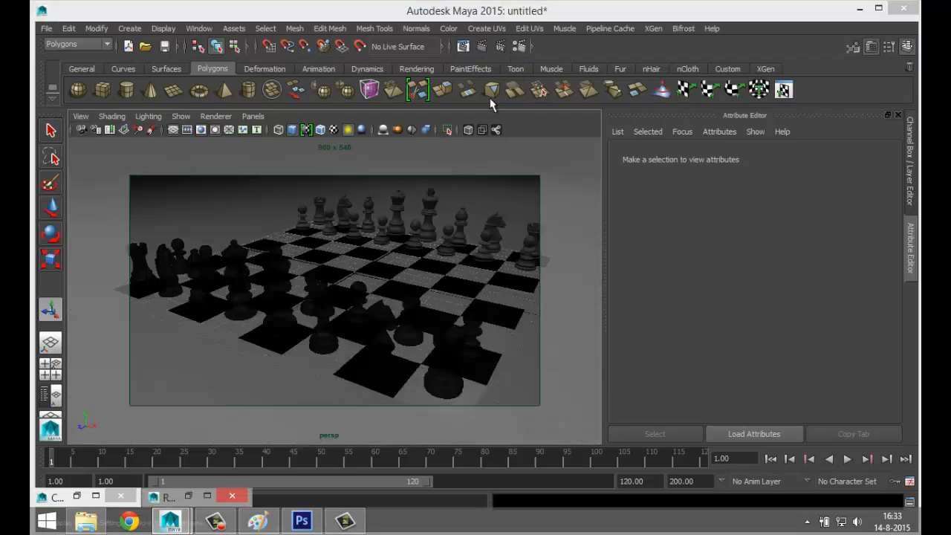
{"action": "left_click", "coordinate": [232, 496]}
{"action": "left_click", "coordinate": [128, 499]}
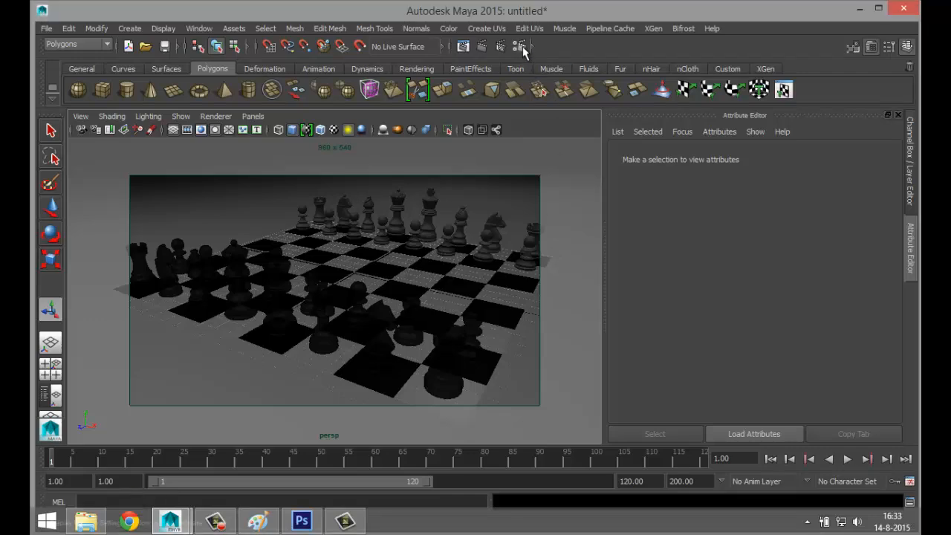
{"action": "left_click", "coordinate": [519, 46]}
{"action": "left_click", "coordinate": [207, 495]}
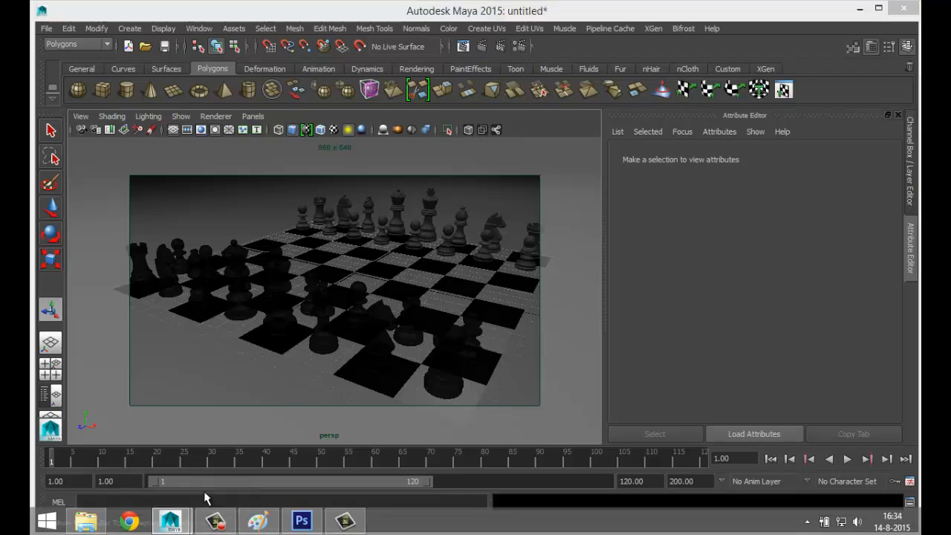
{"action": "left_click", "coordinate": [112, 57]}
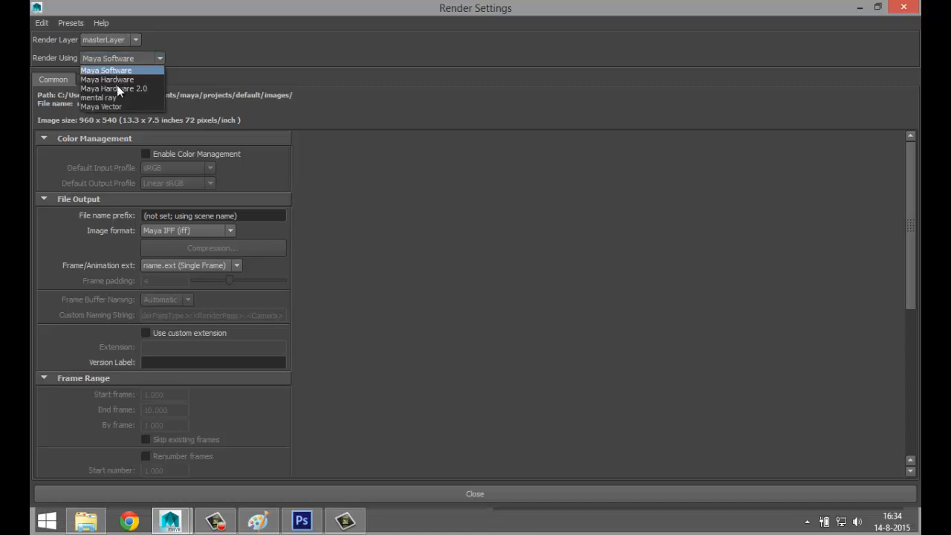
{"action": "left_click", "coordinate": [119, 94]}
- Set the render image size to the HD 1080 preset and raise the Unified Sampling quality
{"action": "scroll", "coordinate": [278, 344], "scroll_direction": "down", "scroll_amount": 10}
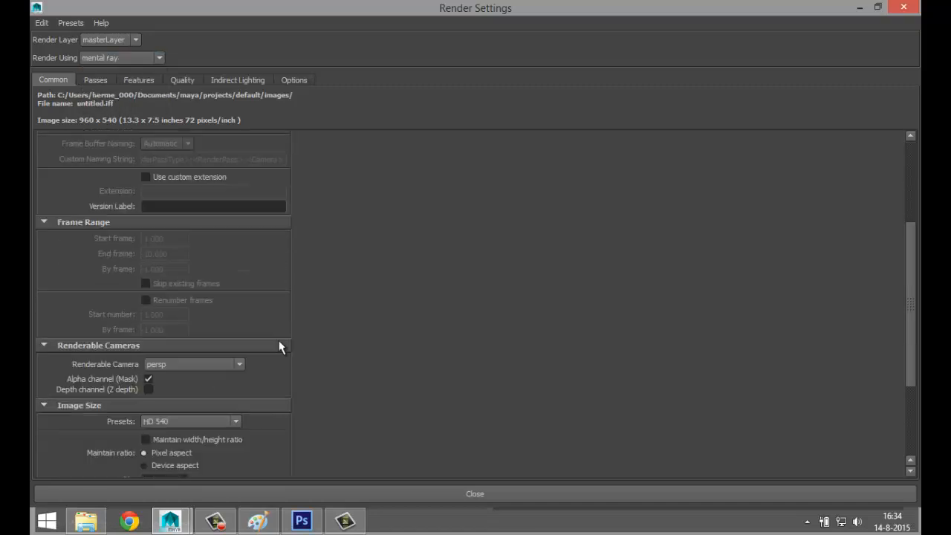
{"action": "left_click", "coordinate": [234, 285]}
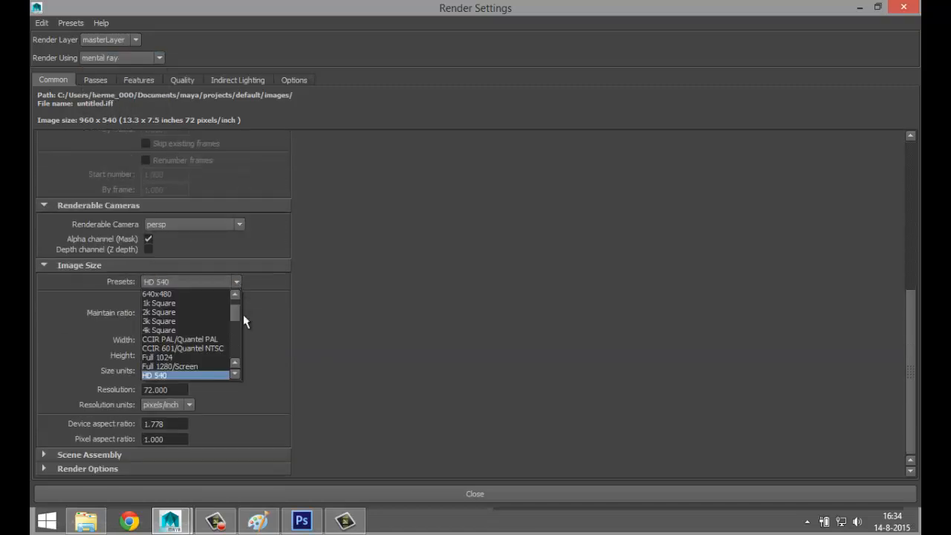
{"action": "left_click", "coordinate": [235, 374]}
{"action": "left_click", "coordinate": [210, 375]}
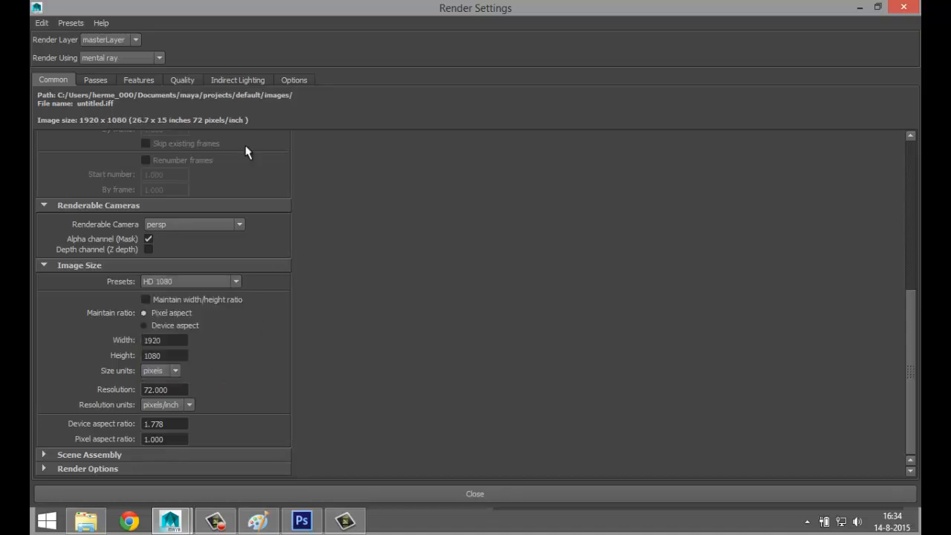
{"action": "left_click", "coordinate": [183, 80]}
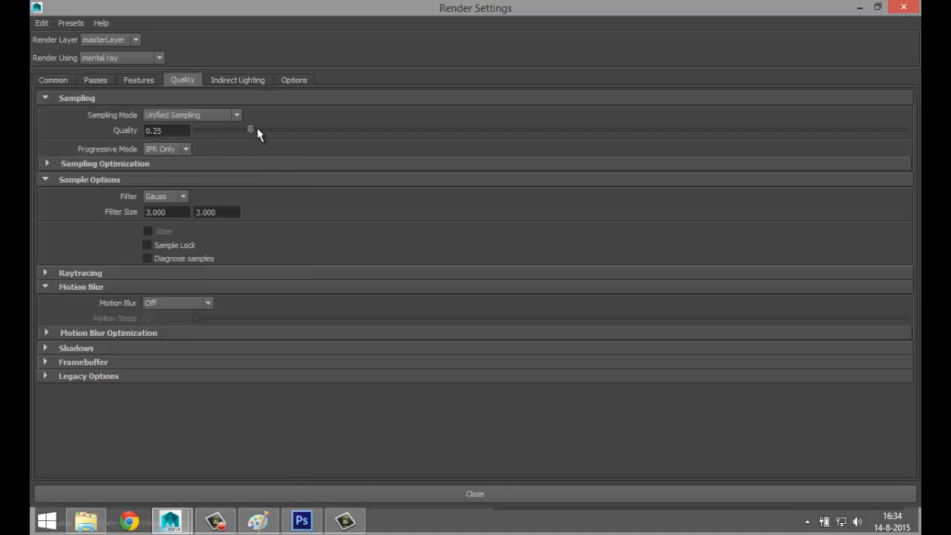
{"action": "left_click_drag", "start_coordinate": [256, 132], "coordinate": [617, 137]}
- Enable Global Illumination and Caustics for the mental ray render
{"action": "left_click", "coordinate": [243, 80]}
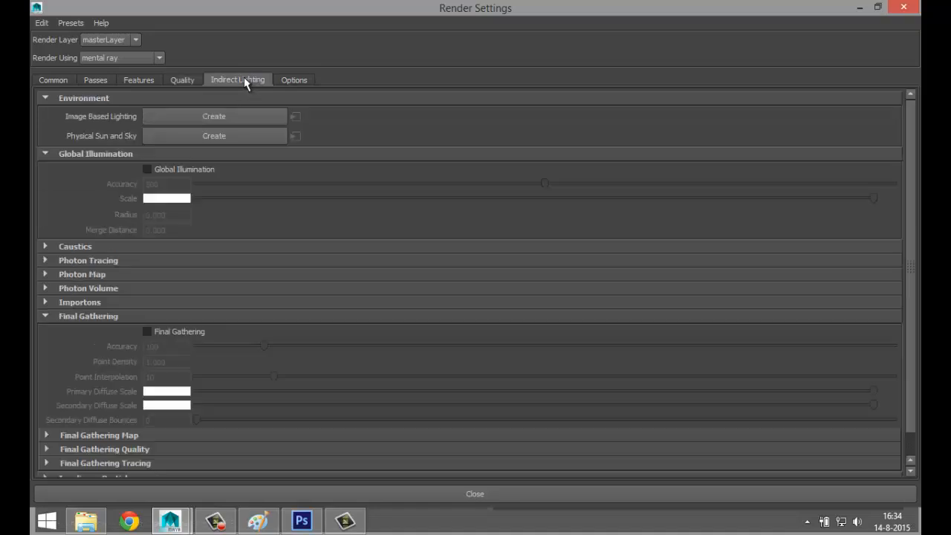
{"action": "left_click", "coordinate": [147, 169]}
{"action": "left_click", "coordinate": [46, 247]}
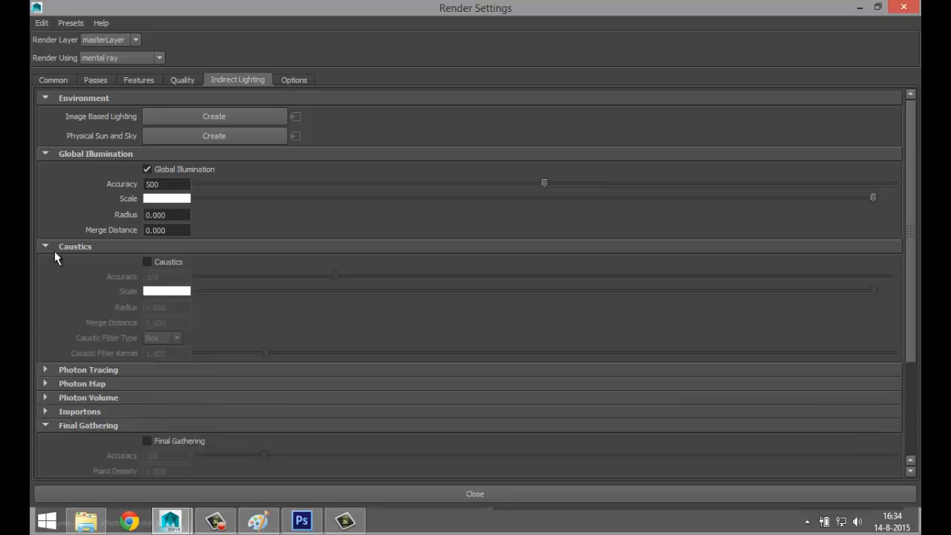
{"action": "left_click", "coordinate": [147, 262]}
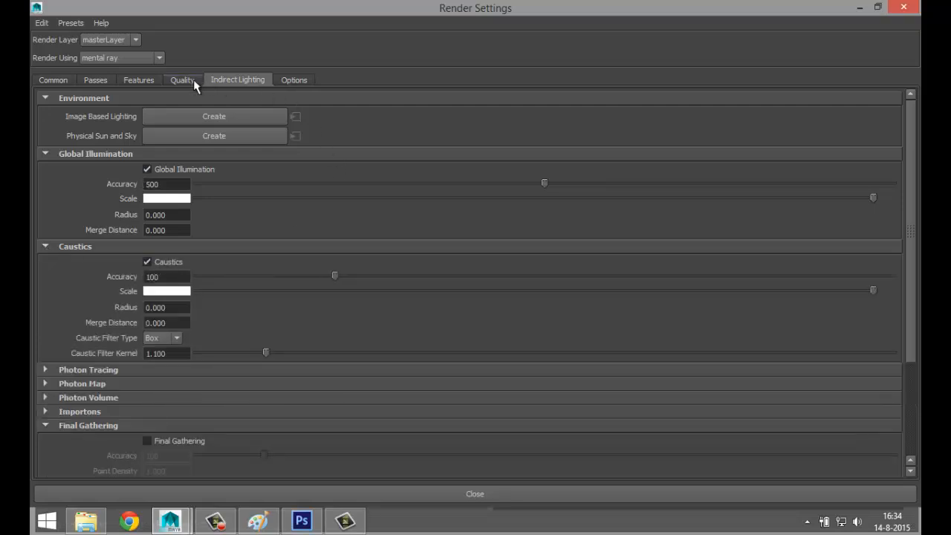
{"action": "left_click", "coordinate": [297, 82]}
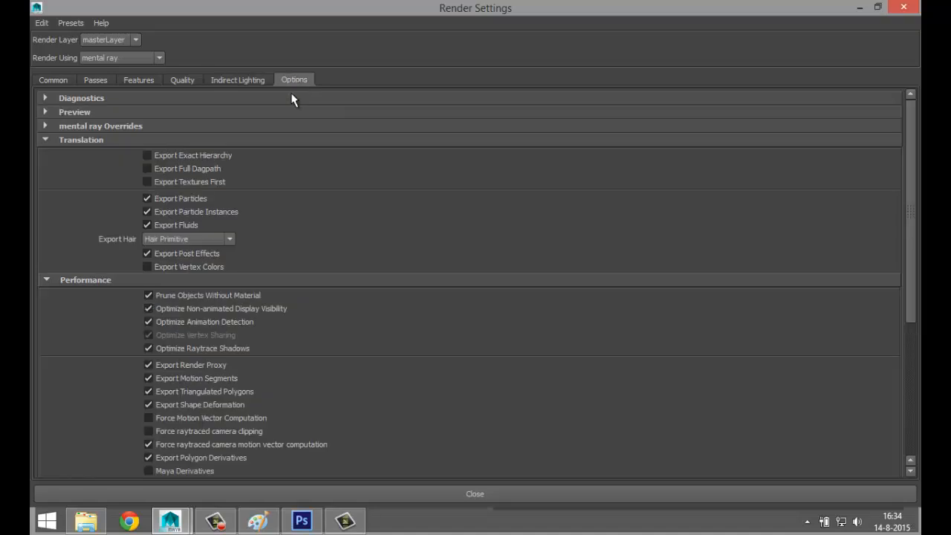
{"action": "left_click", "coordinate": [247, 81]}
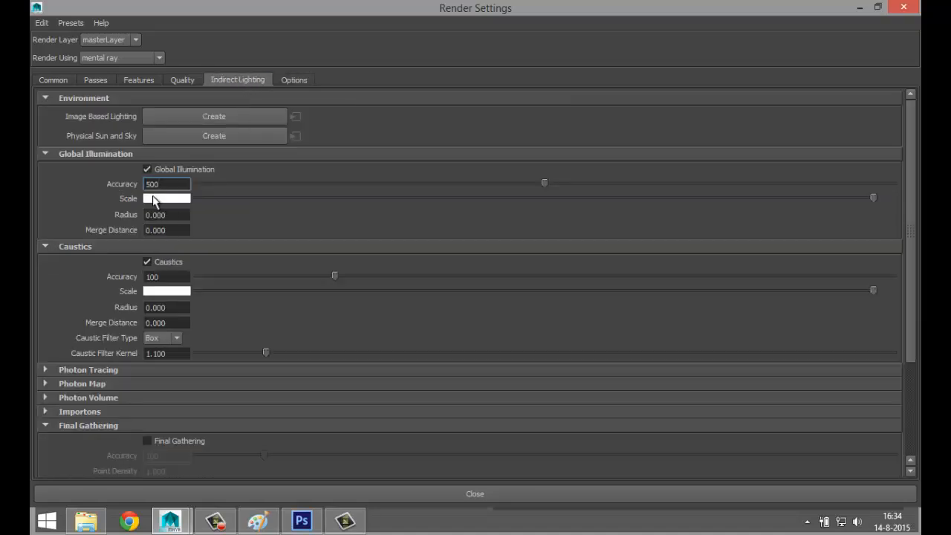
{"action": "left_click", "coordinate": [223, 121]}
{"action": "left_click", "coordinate": [861, 8]}
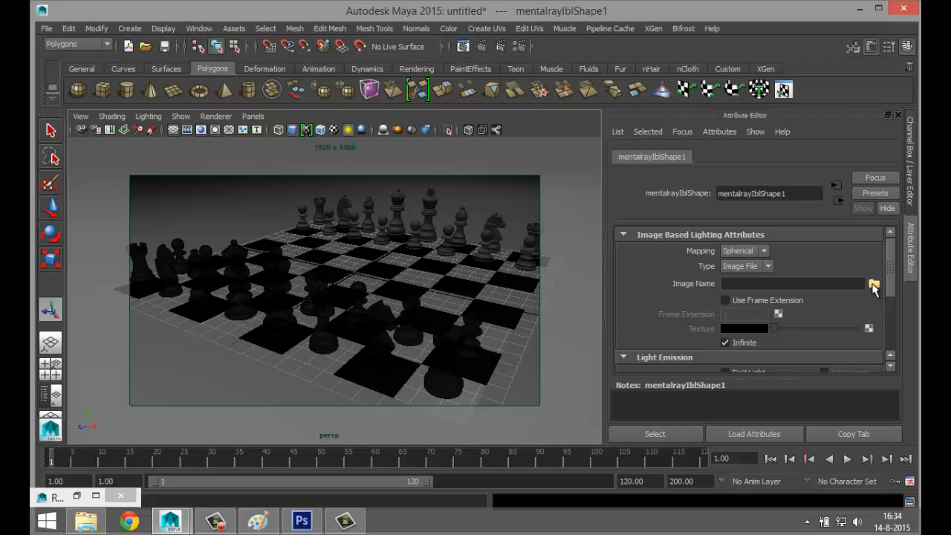
{"action": "left_click", "coordinate": [517, 46]}
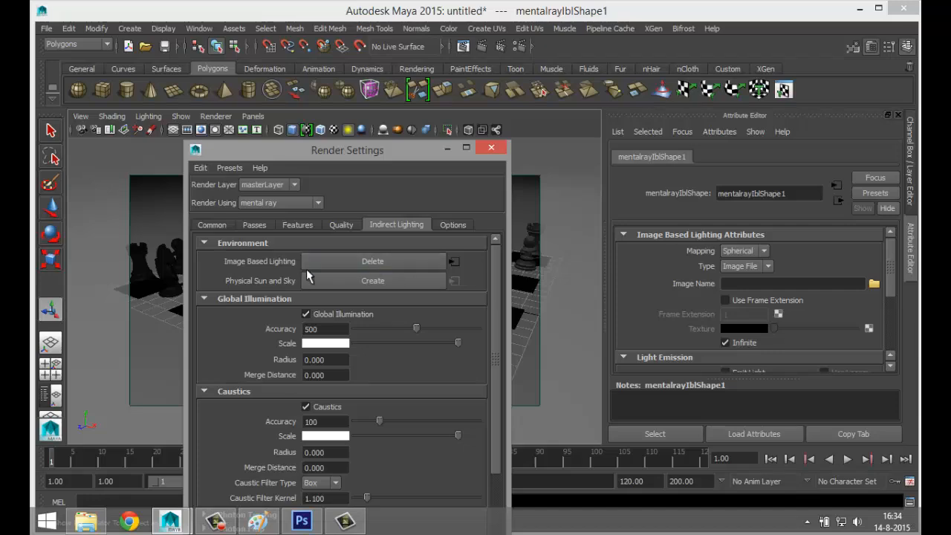
{"action": "left_click", "coordinate": [373, 262]}
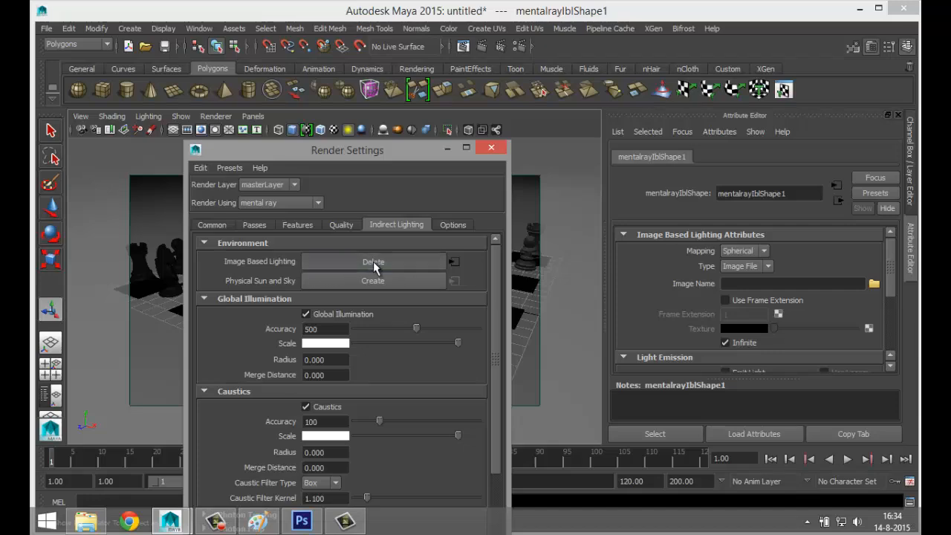
{"action": "left_click", "coordinate": [447, 148]}
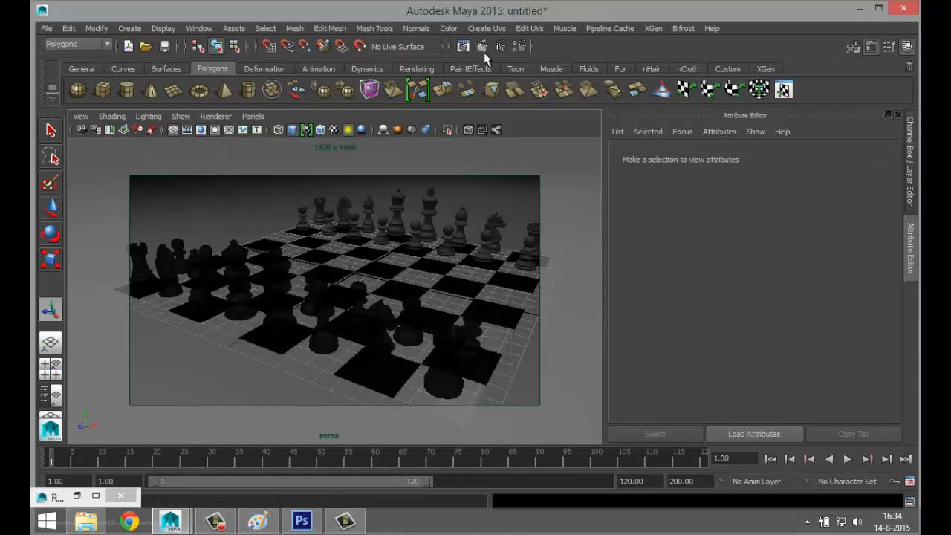